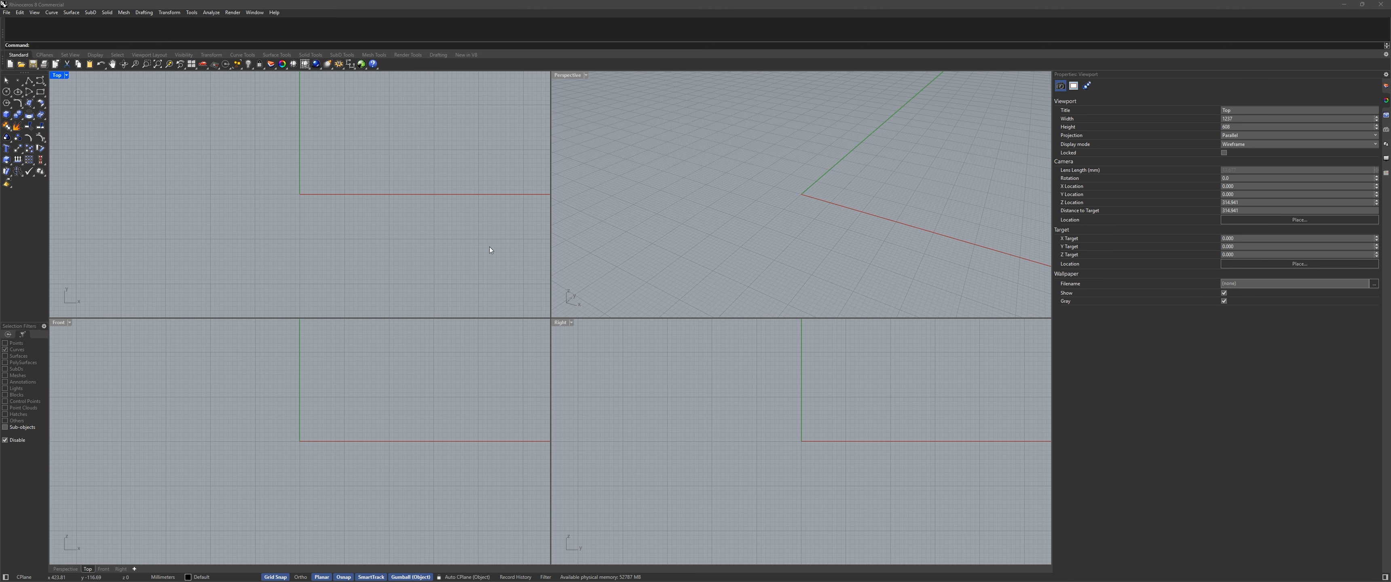
Maximize the Perspective viewport and restore the four-view layout, and do the same with the Top viewport
double_click(566, 76)
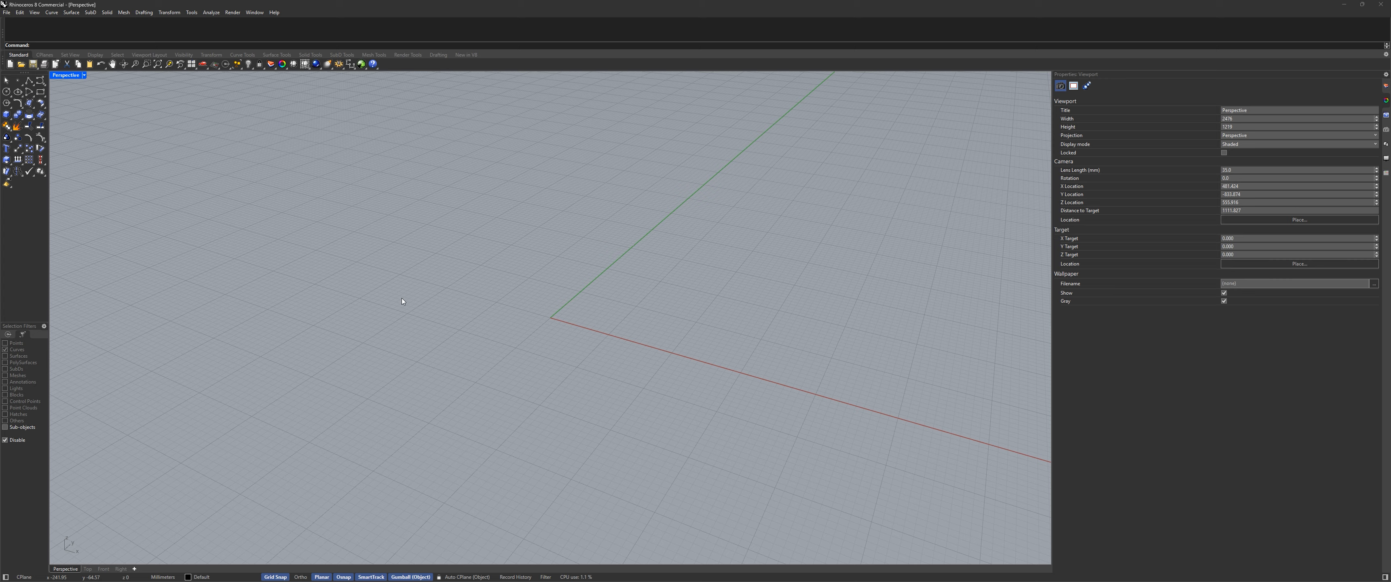
double_click(71, 75)
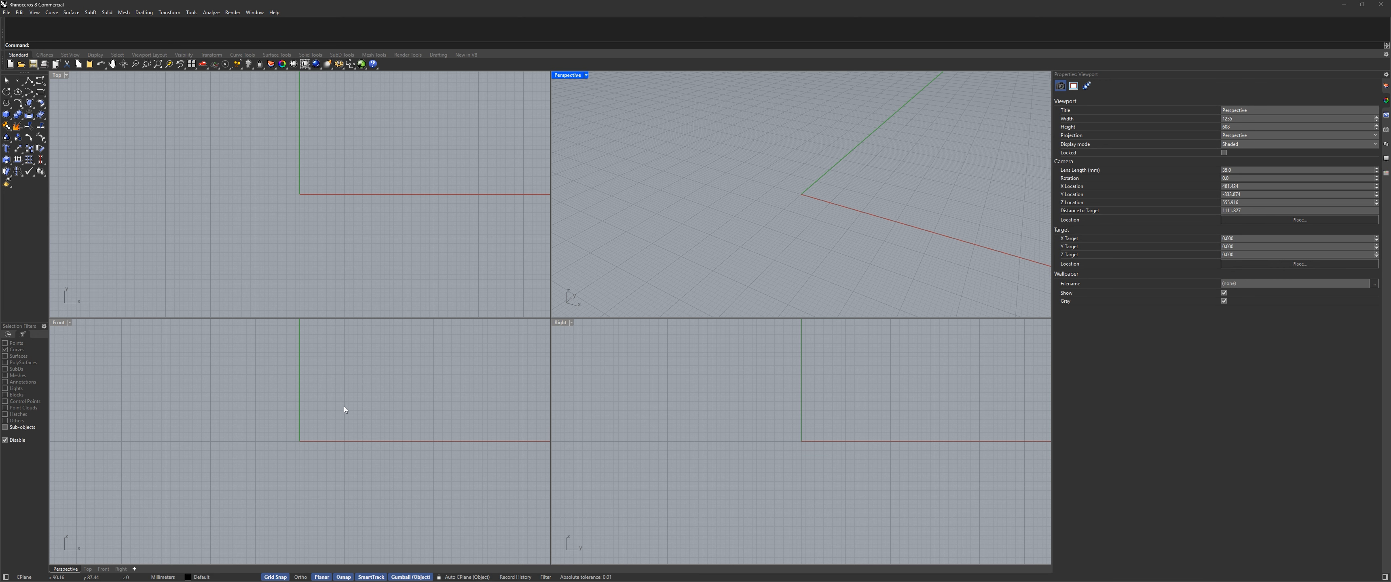
double_click(57, 76)
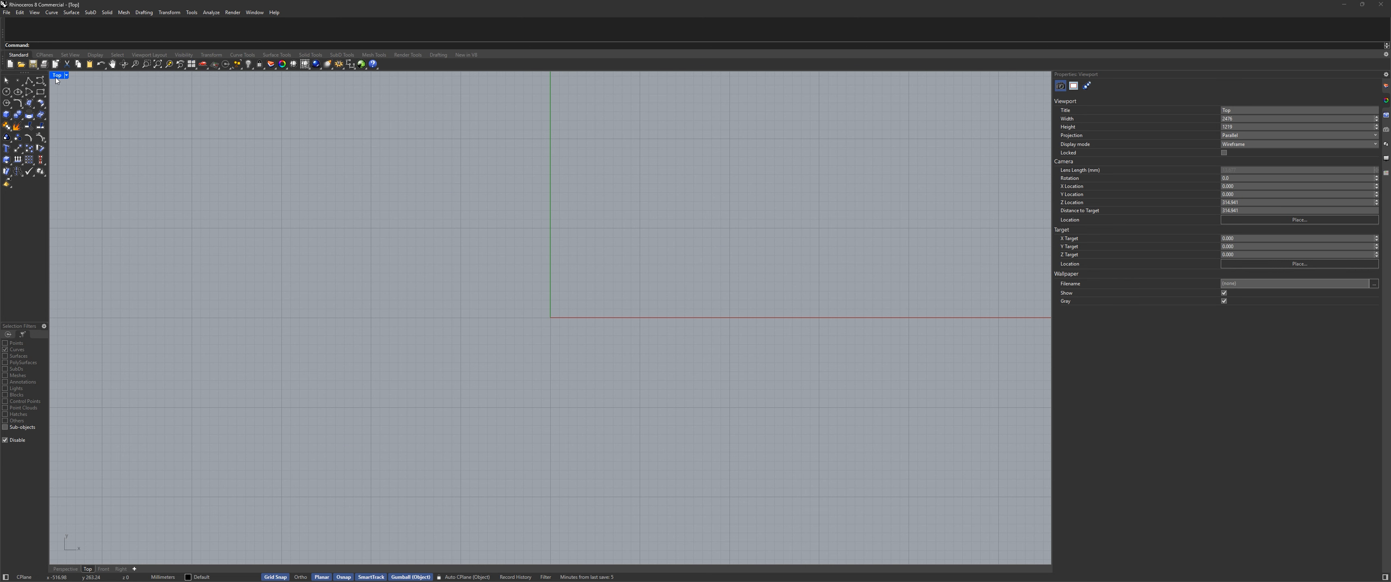
double_click(57, 75)
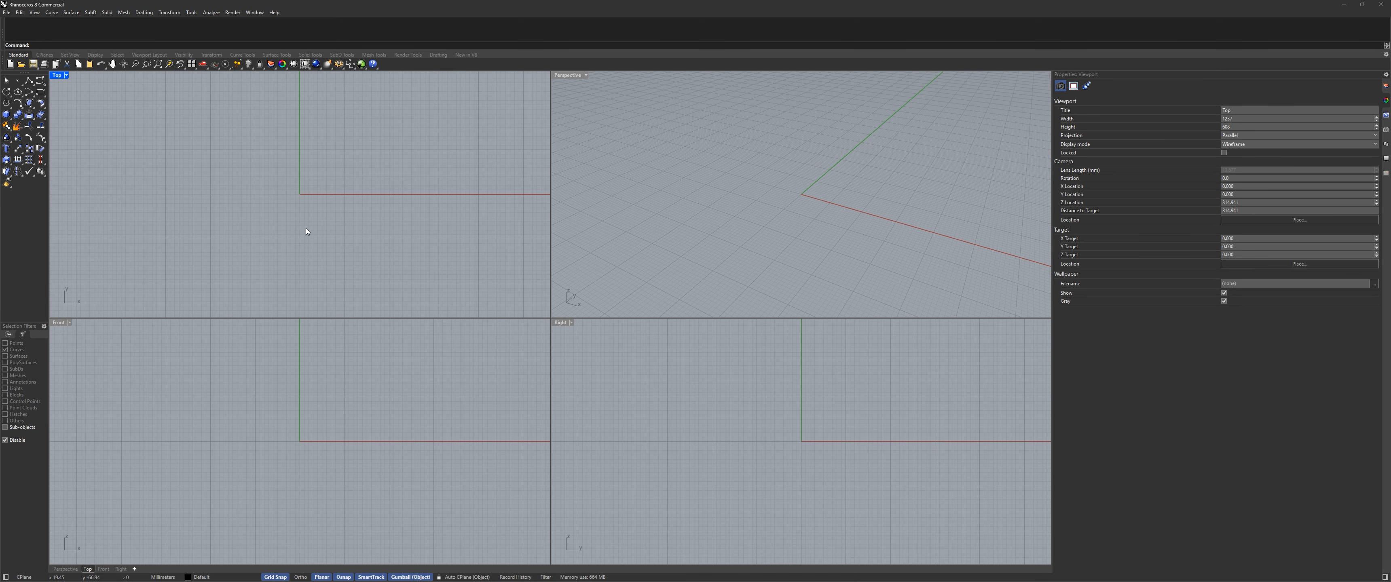
Activate the Perspective, Top, Front and Right viewports in turn and maximize the Perspective viewport
left_click(62, 569)
left_click(87, 570)
left_click(103, 570)
left_click(119, 570)
left_click(65, 570)
double_click(561, 78)
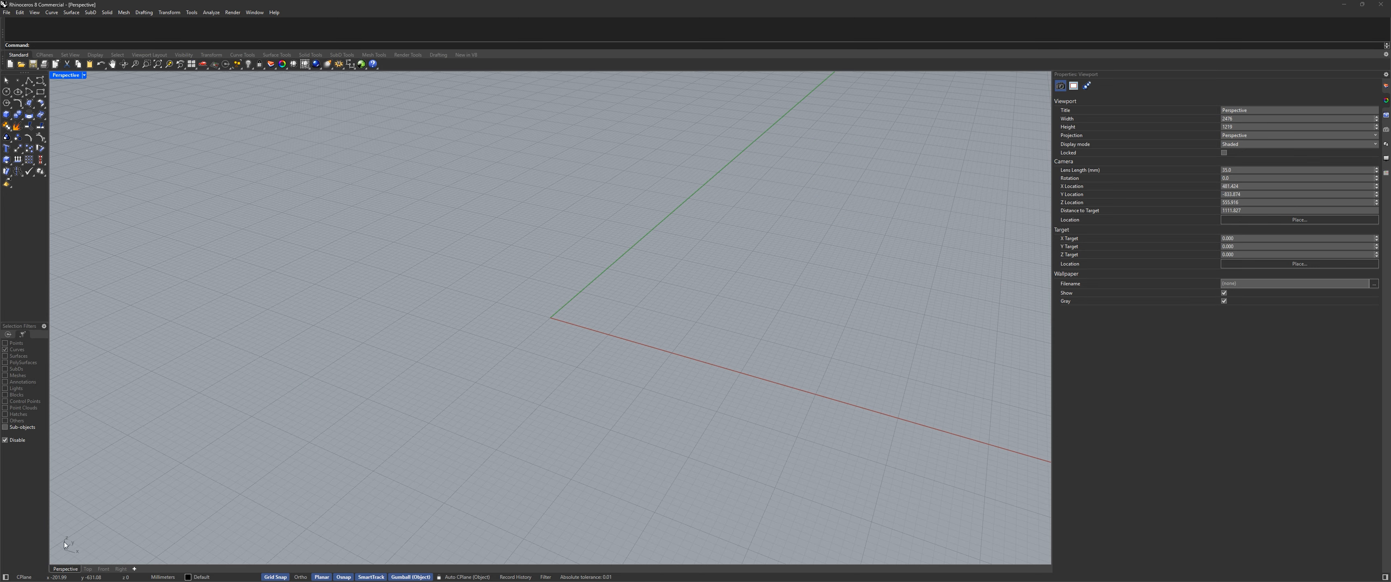
Look through the maximized Top, Front and Right views and return to the Perspective view
left_click(88, 571)
left_click(107, 571)
left_click(124, 571)
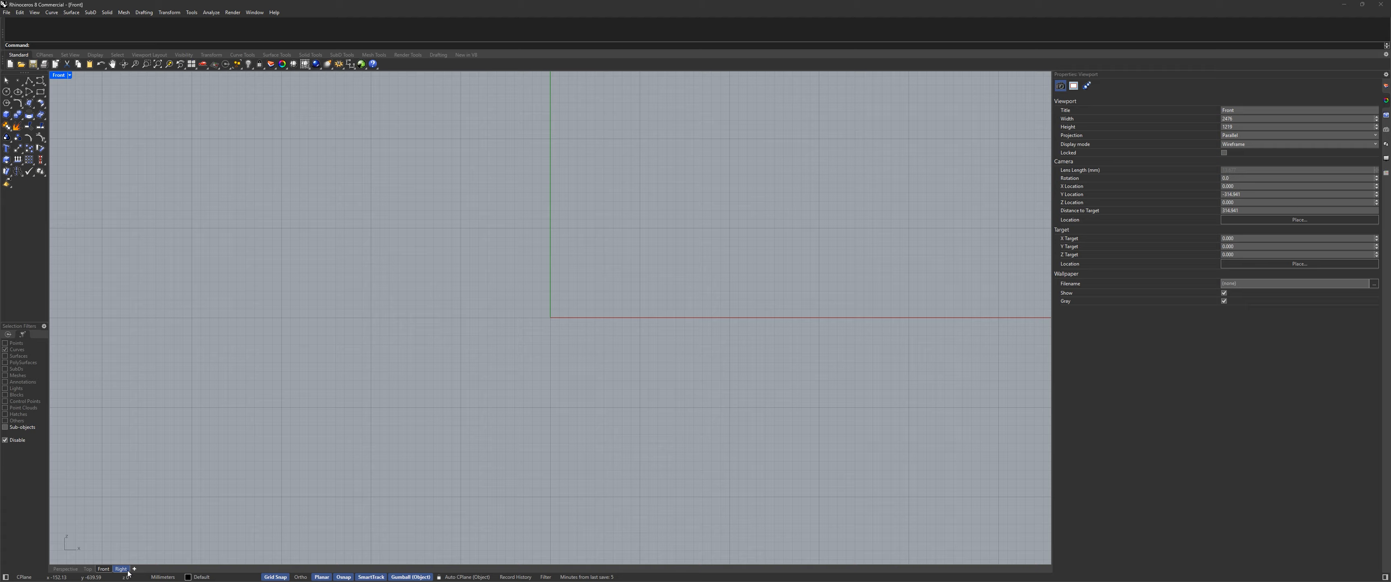
left_click(65, 569)
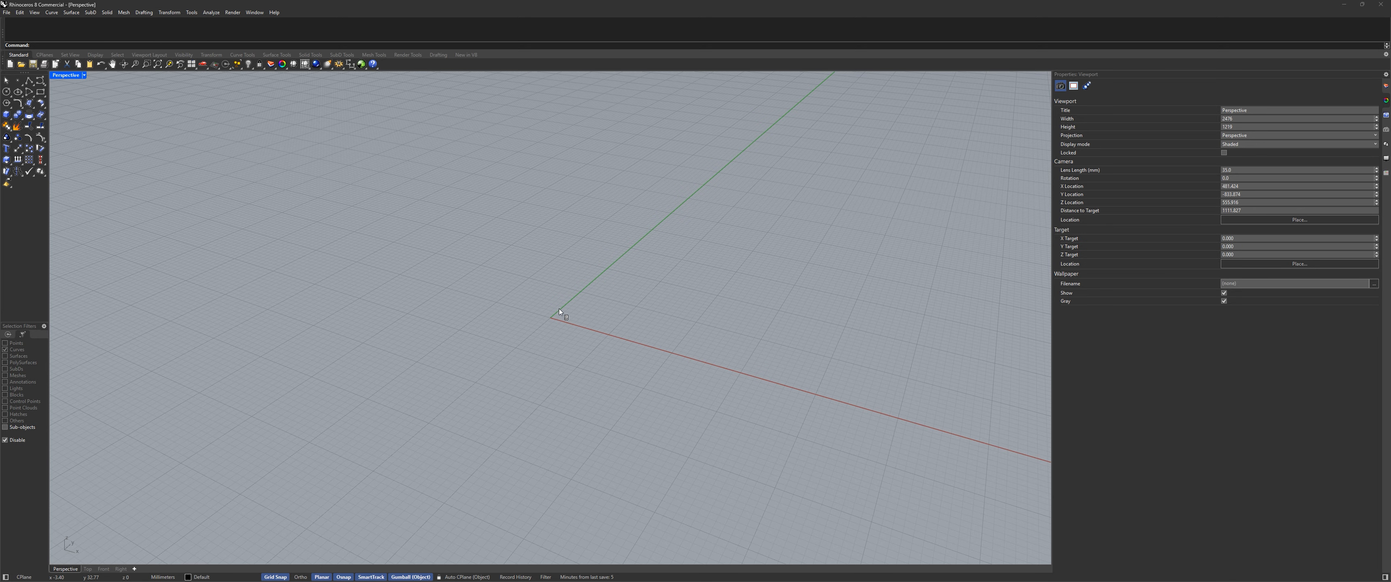
Create a solid box beside the origin in the Perspective view by picking two base corners and a height
mouse_move(559, 312)
right_mouse_down()
mouse_move(435, 311)
mouse_move(648, 308)
mouse_move(366, 303)
mouse_move(689, 309)
mouse_move(571, 318)
mouse_move(584, 261)
mouse_move(569, 317)
right_mouse_up()
left_click(7, 114)
left_click(515, 374)
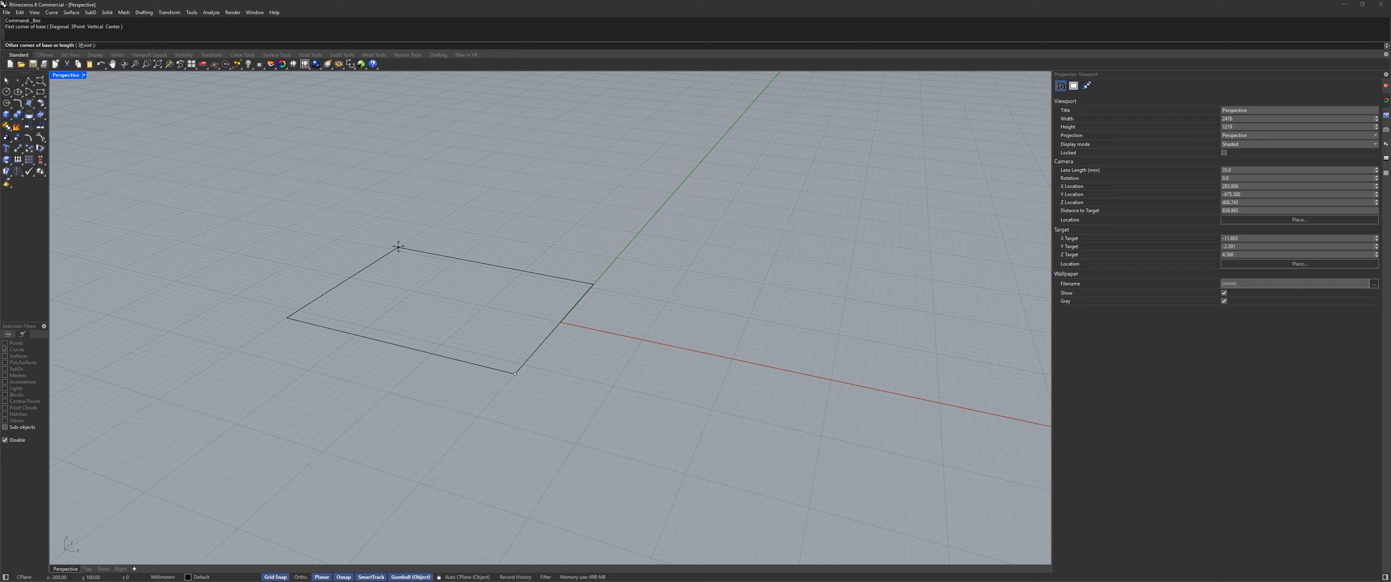
left_click(440, 229)
left_click(449, 143)
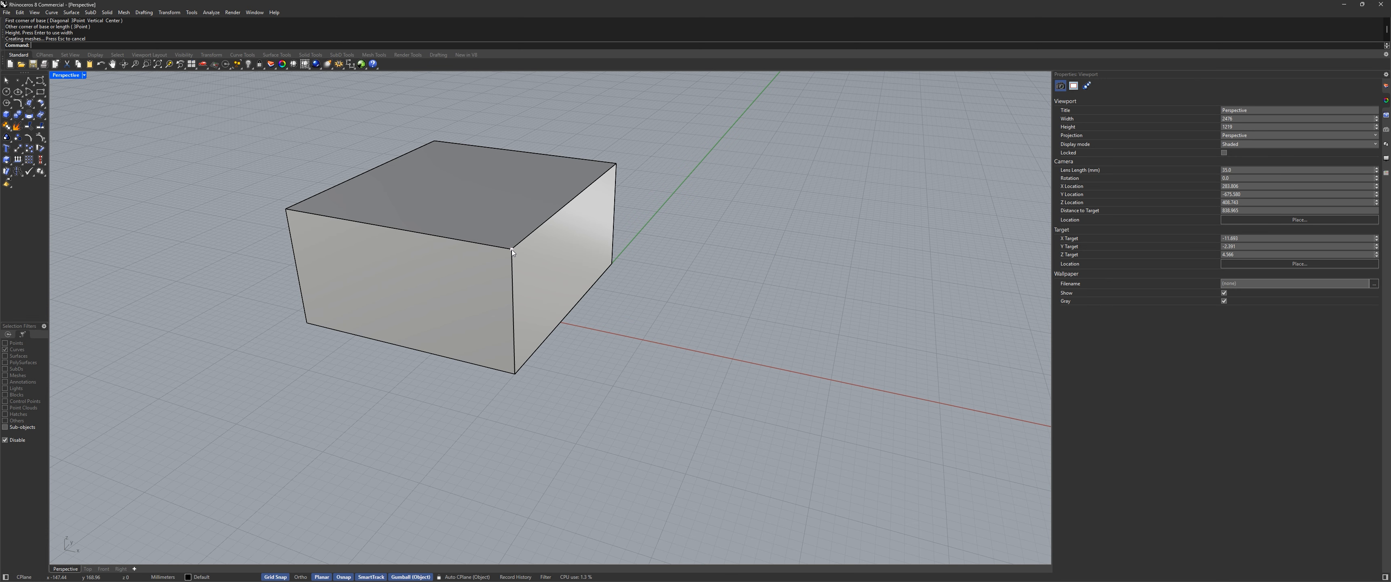
Delete the solid box beside the origin
mouse_move(512, 249)
right_mouse_down()
mouse_move(351, 246)
mouse_move(519, 259)
mouse_move(562, 275)
mouse_move(545, 284)
mouse_move(572, 266)
mouse_move(459, 274)
mouse_move(506, 261)
right_mouse_up()
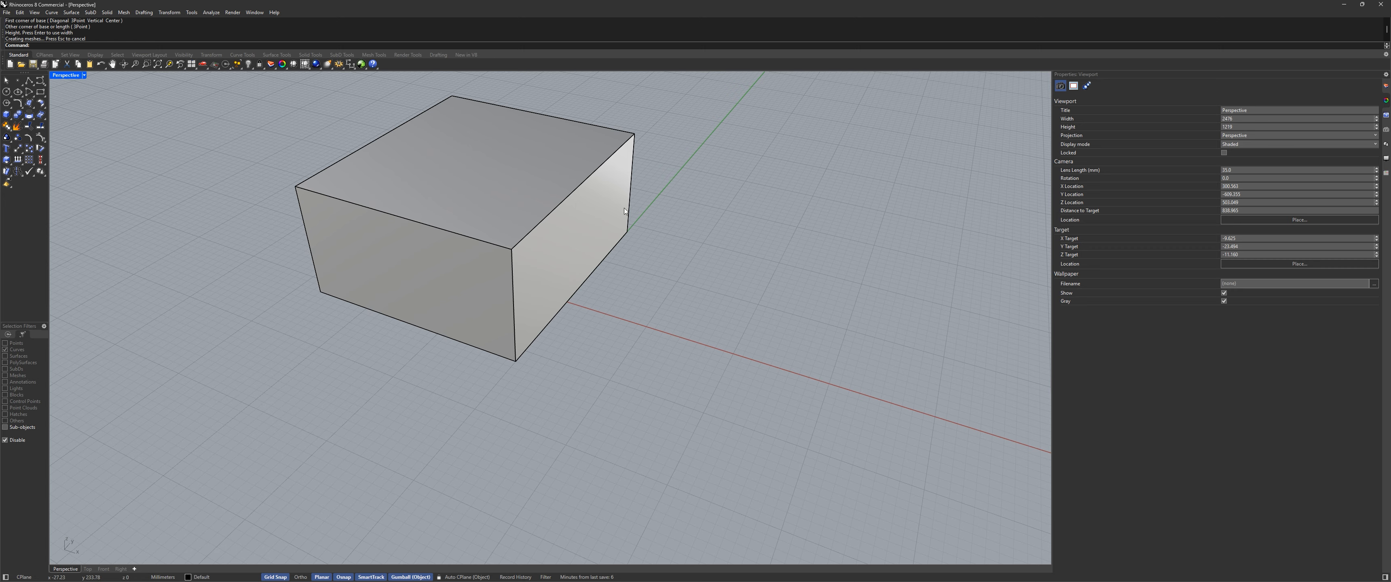
left_click(404, 156)
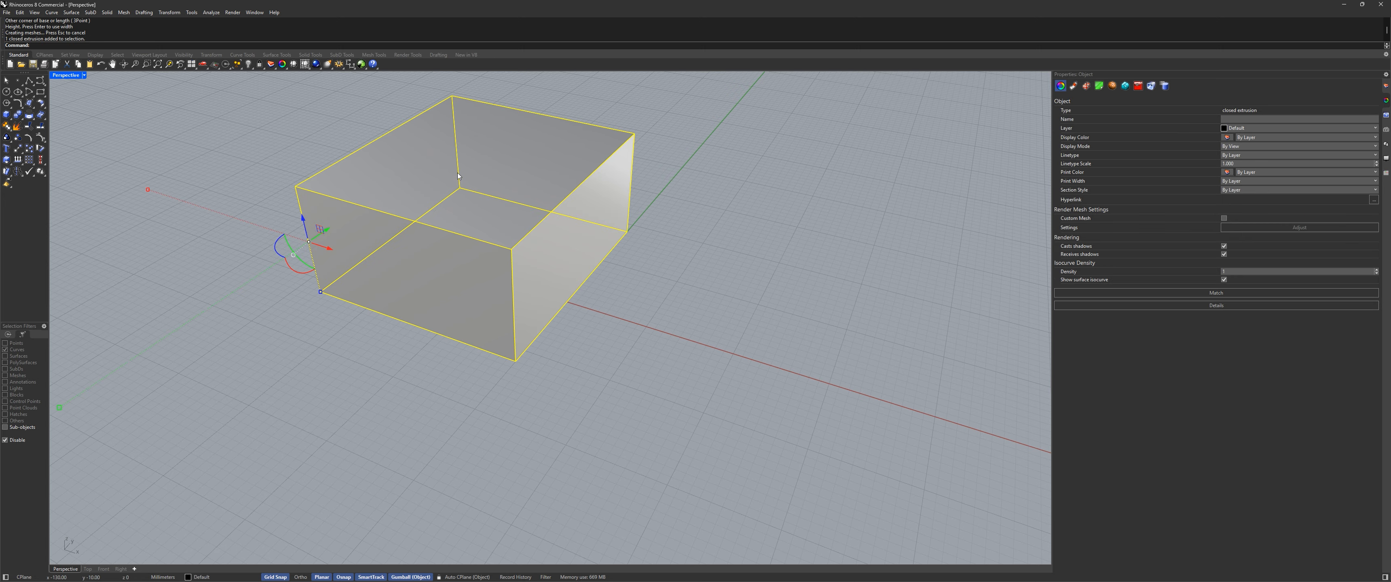
key("Delete")
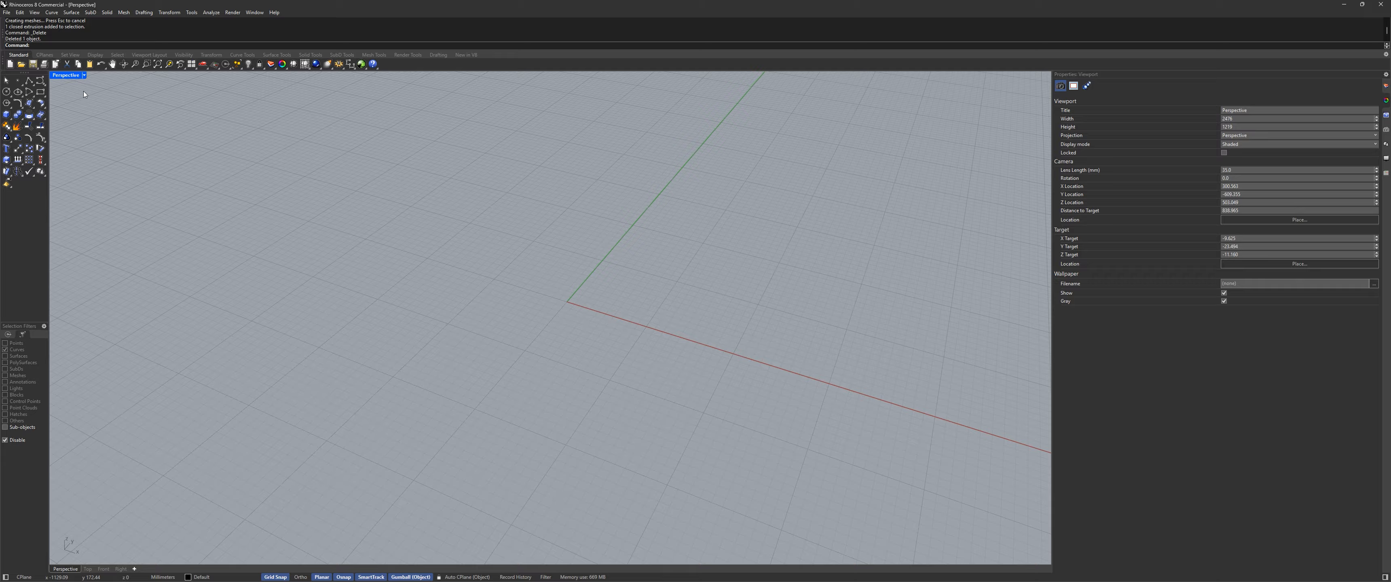
Replace the maximized Perspective view with a maximized Top viewport
double_click(61, 74)
double_click(57, 75)
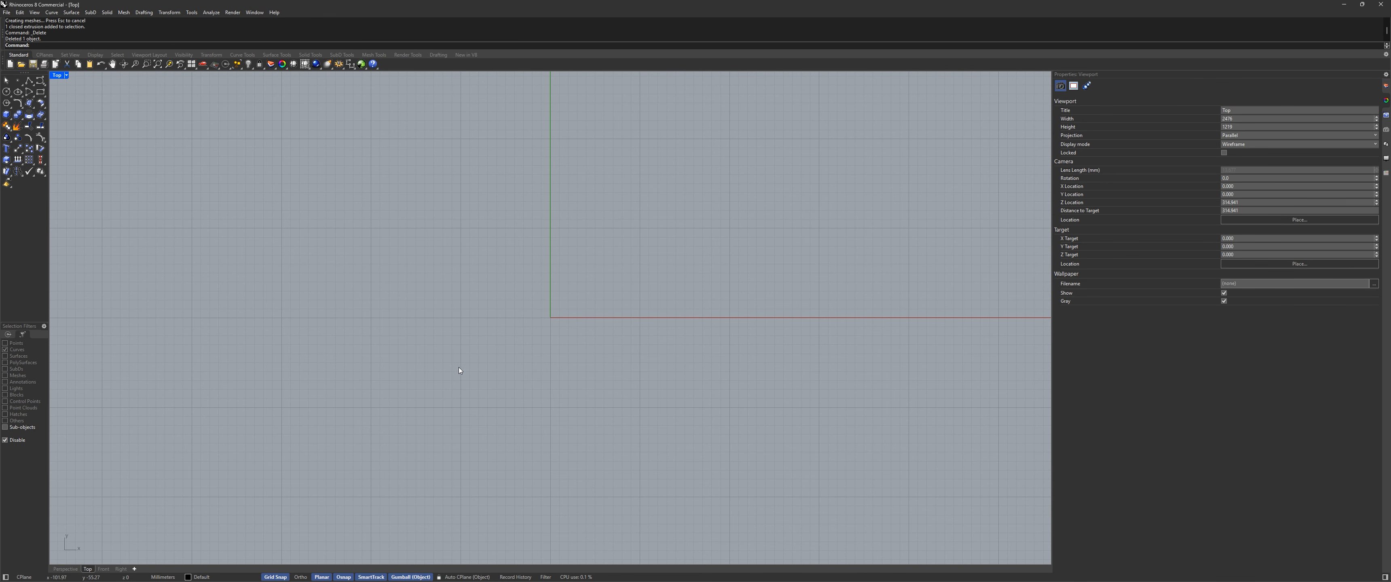
right_click_drag(611, 278, 699, 309)
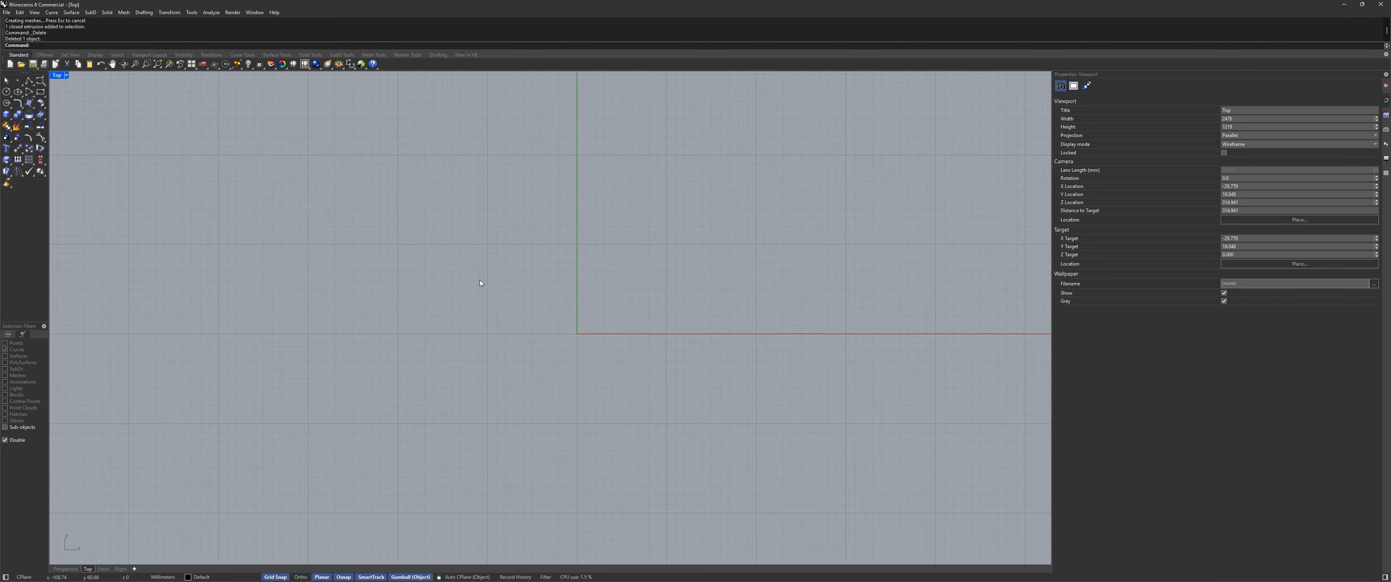
right_click_drag(562, 321, 581, 337, "ctrl")
scroll(617, 342, "up", 5)
scroll(617, 342, "down", 5)
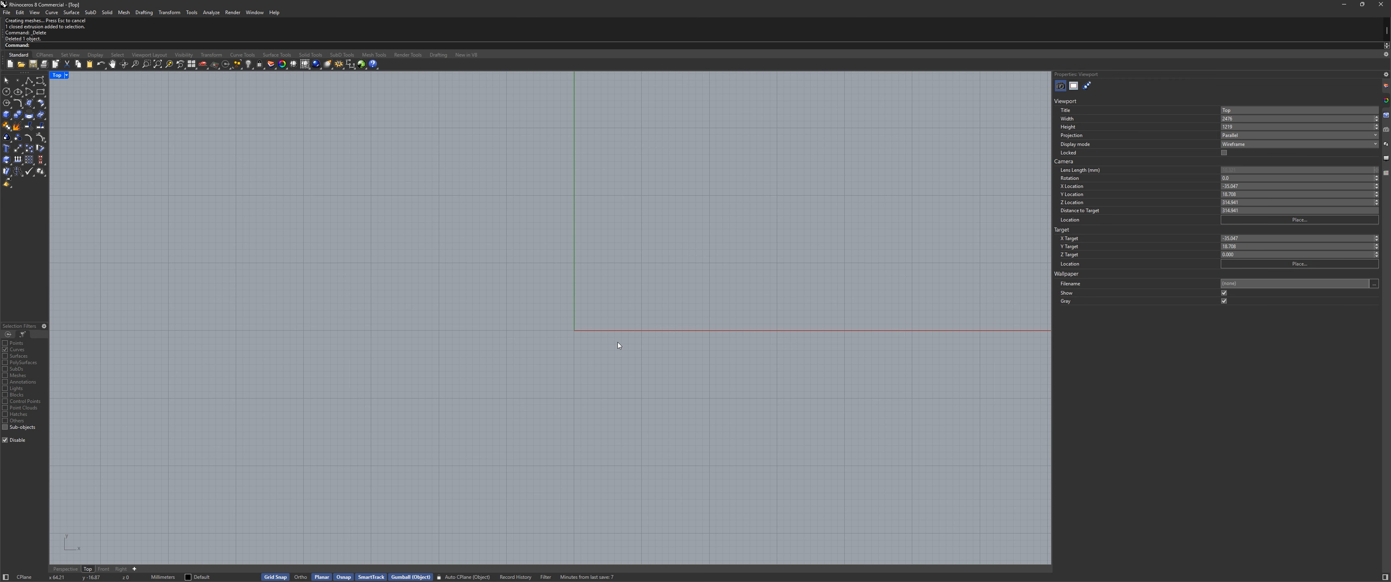
scroll(604, 331, "up", 5)
scroll(598, 331, "down", 5)
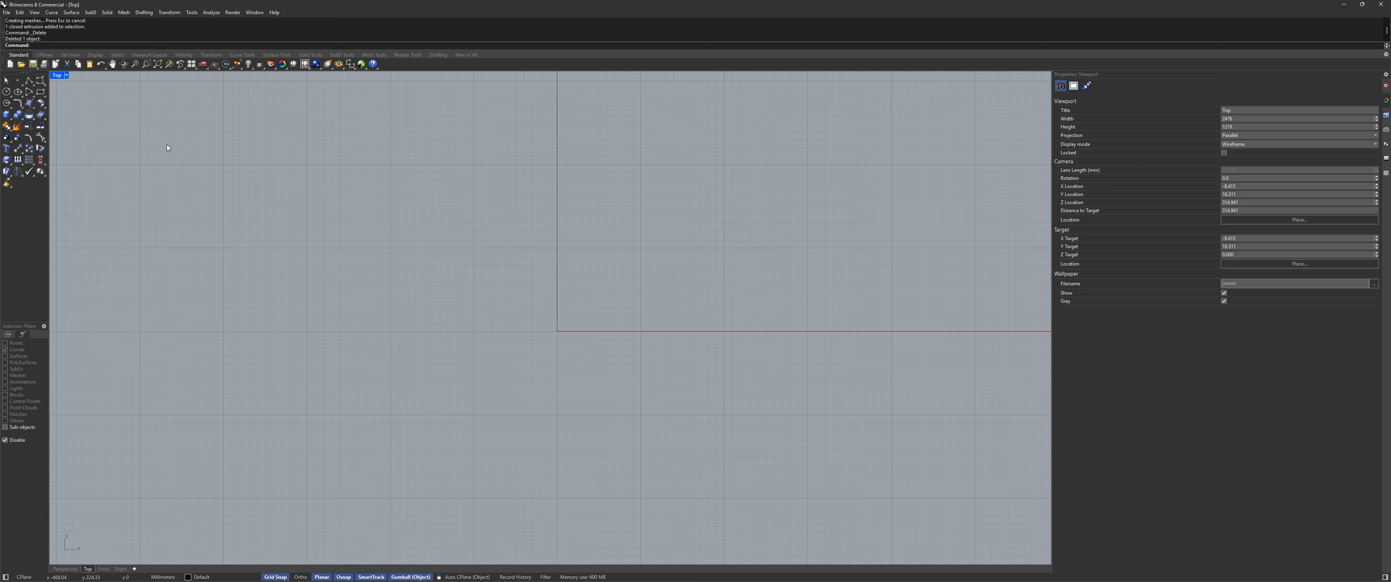
Launch Grasshopper and arrange its window beside the visible part of the Top viewport
type("Grass")
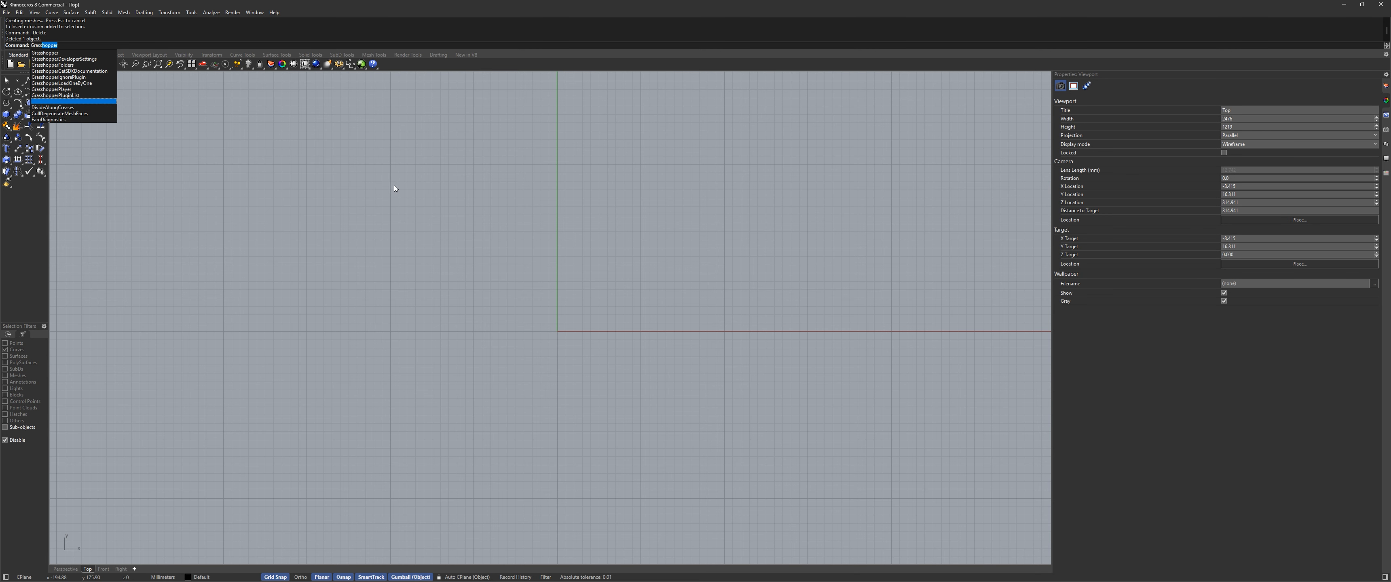
key("Escape")
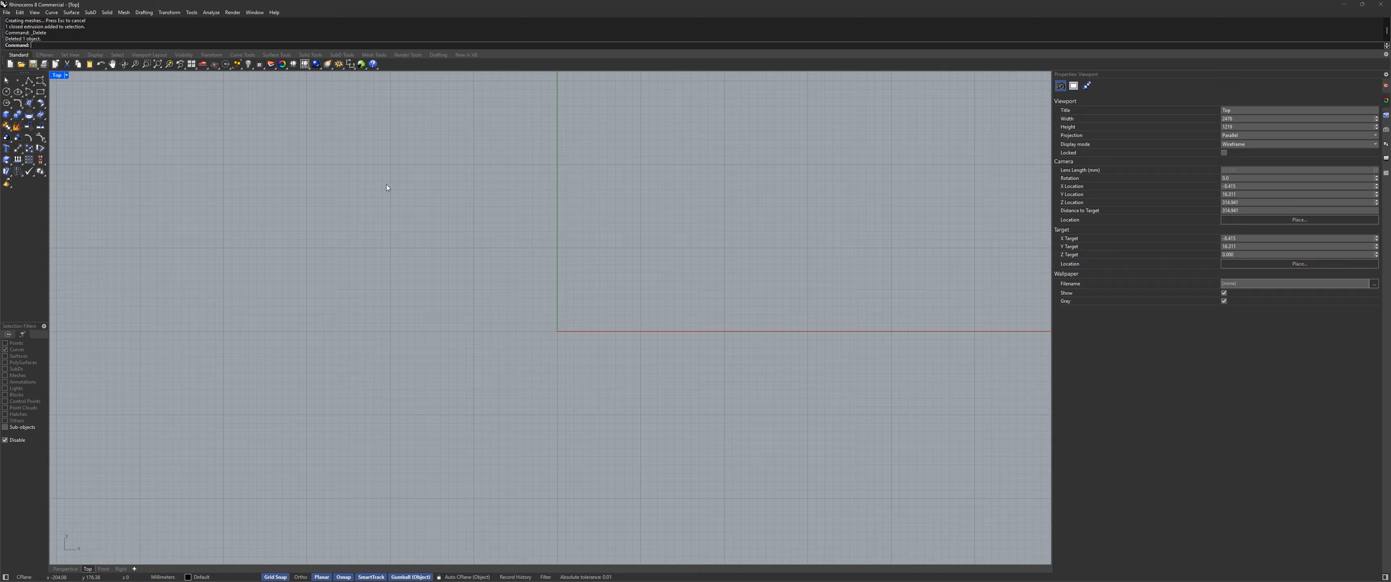
left_click(361, 64)
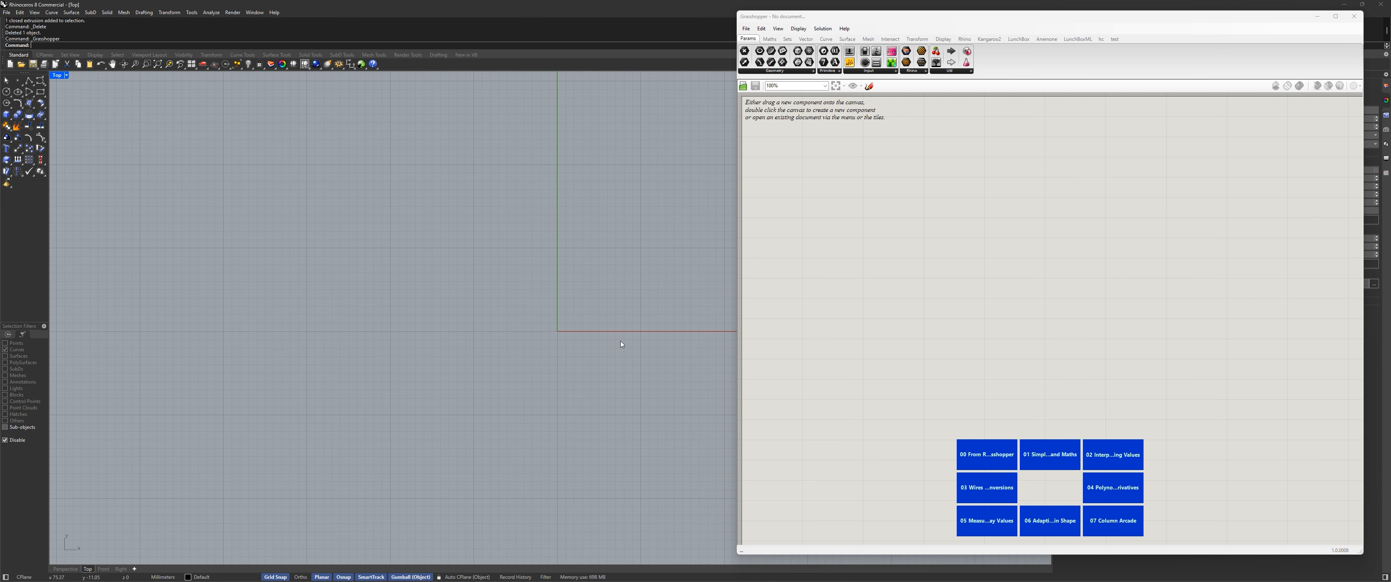
left_click_drag(846, 21, 876, 20)
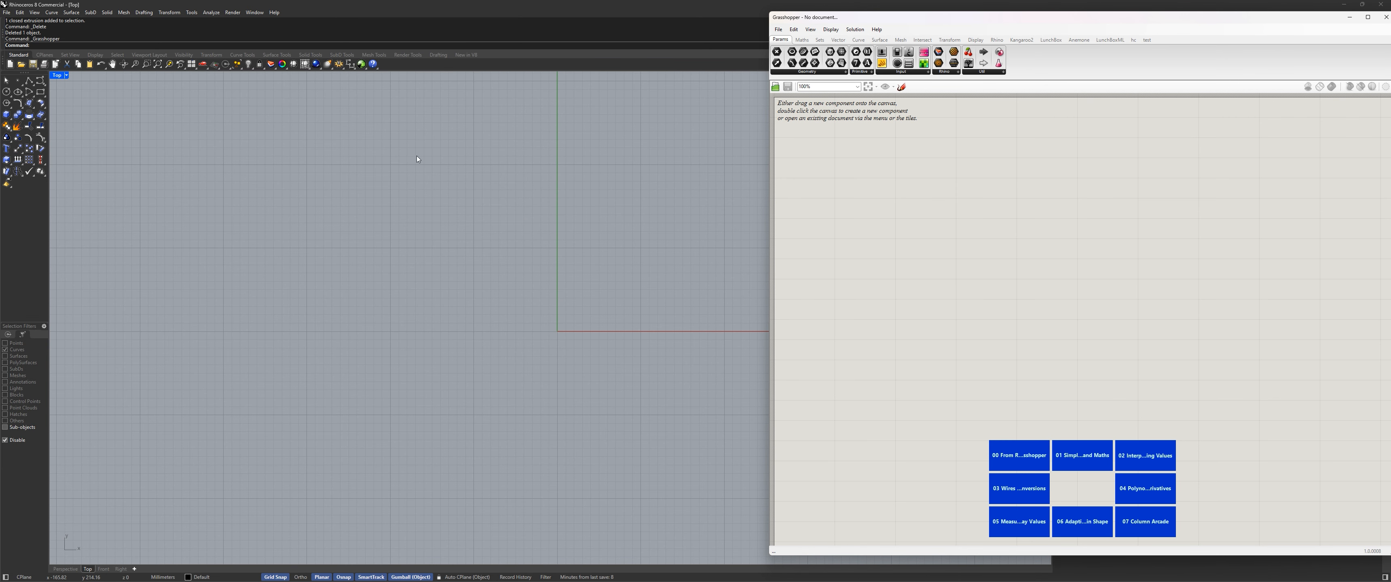
scroll(573, 288, "down", 8)
right_click_drag(667, 302, 536, 302)
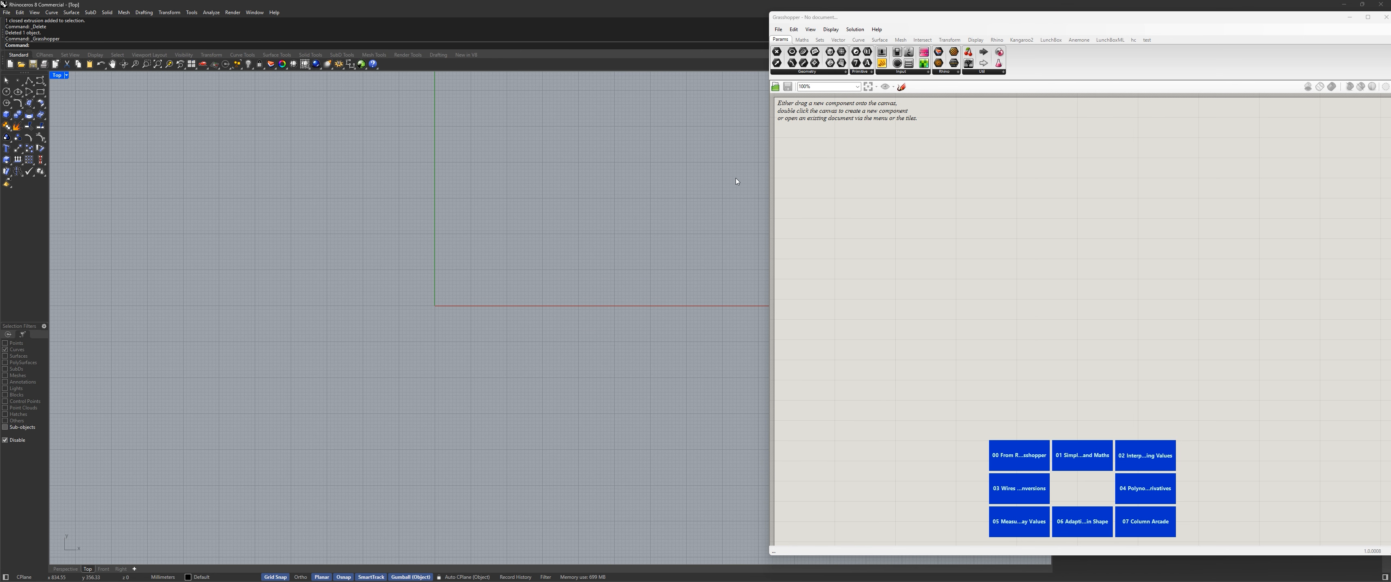
left_click_drag(1165, 17, 1104, 22)
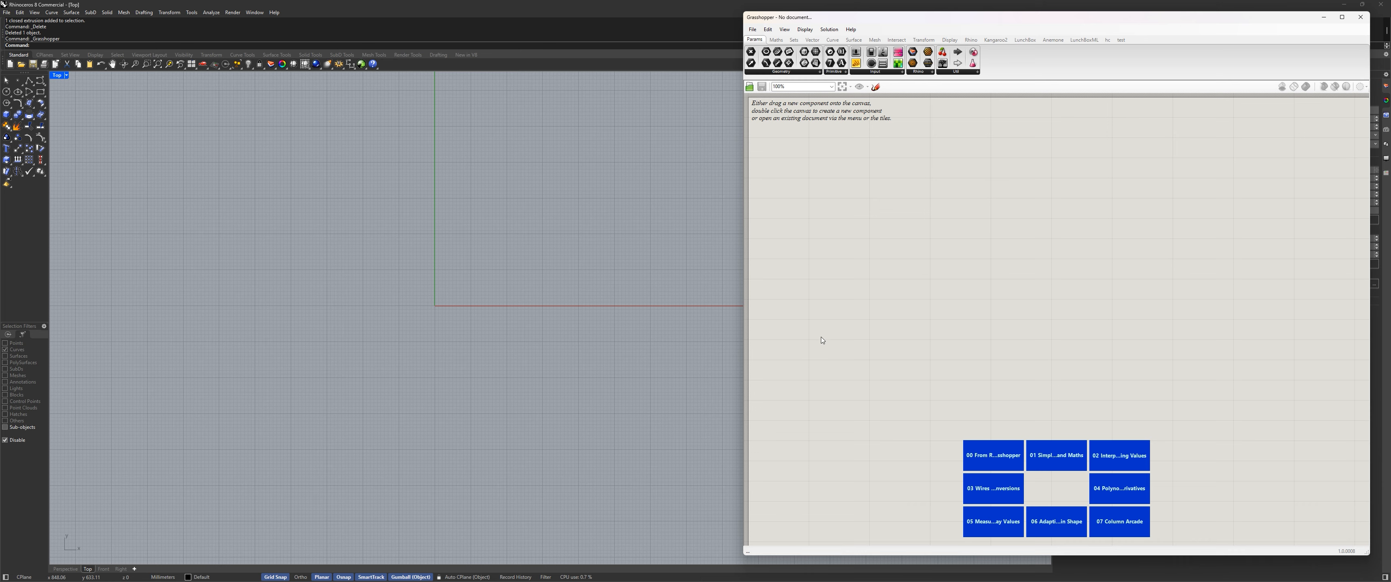
Examine the empty Grasshopper canvas and its upper-left boundary at different zoom levels
scroll(839, 303, "down", 2)
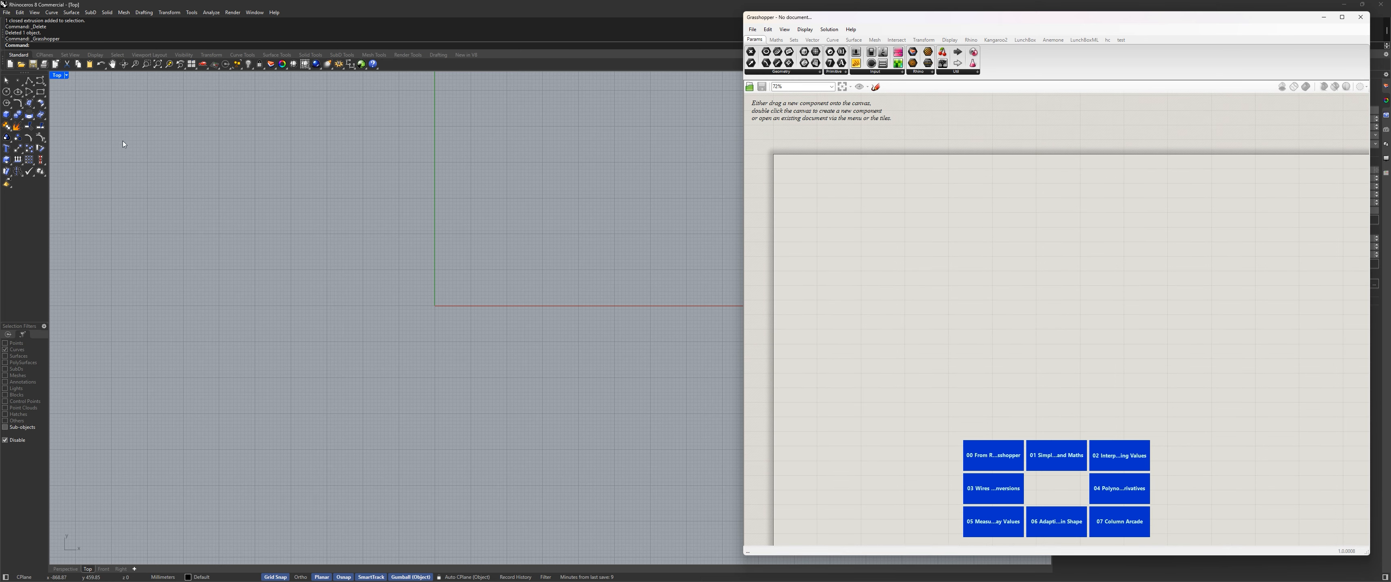
right_click_drag(851, 248, 920, 288)
scroll(915, 288, "up", 3)
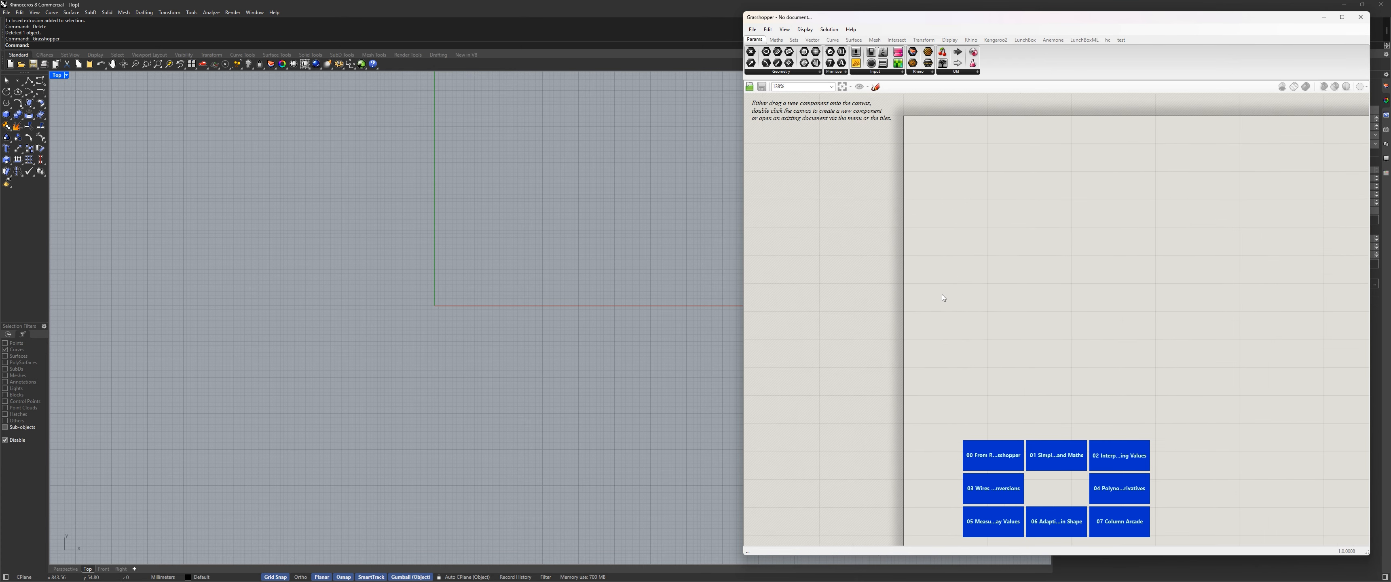
scroll(943, 294, "down", 3)
scroll(942, 297, "up", 3)
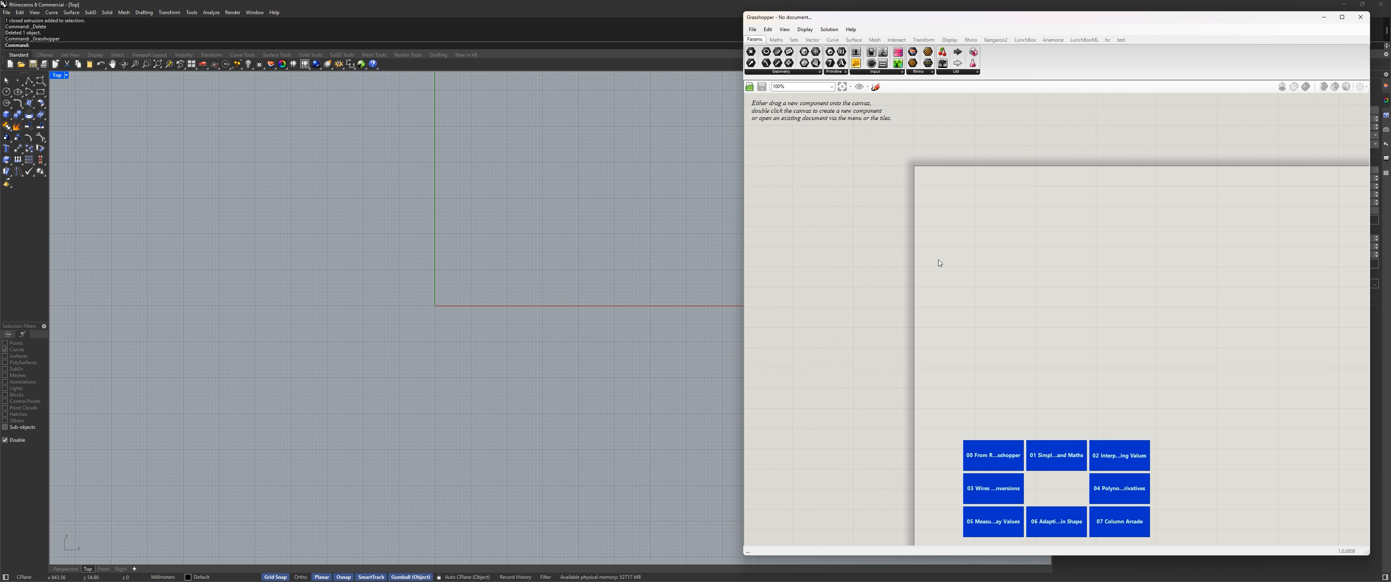
scroll(937, 260, "down", 3)
right_click_drag(934, 264, 915, 286, "ctrl")
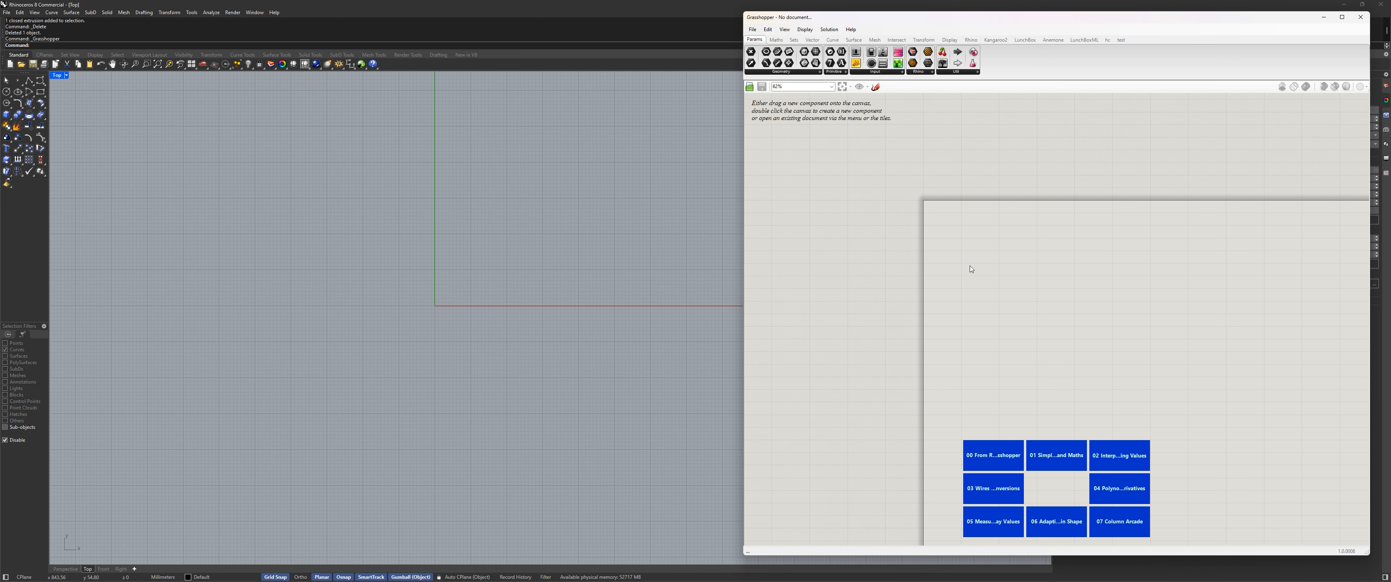
right_click_drag(961, 238, 884, 280)
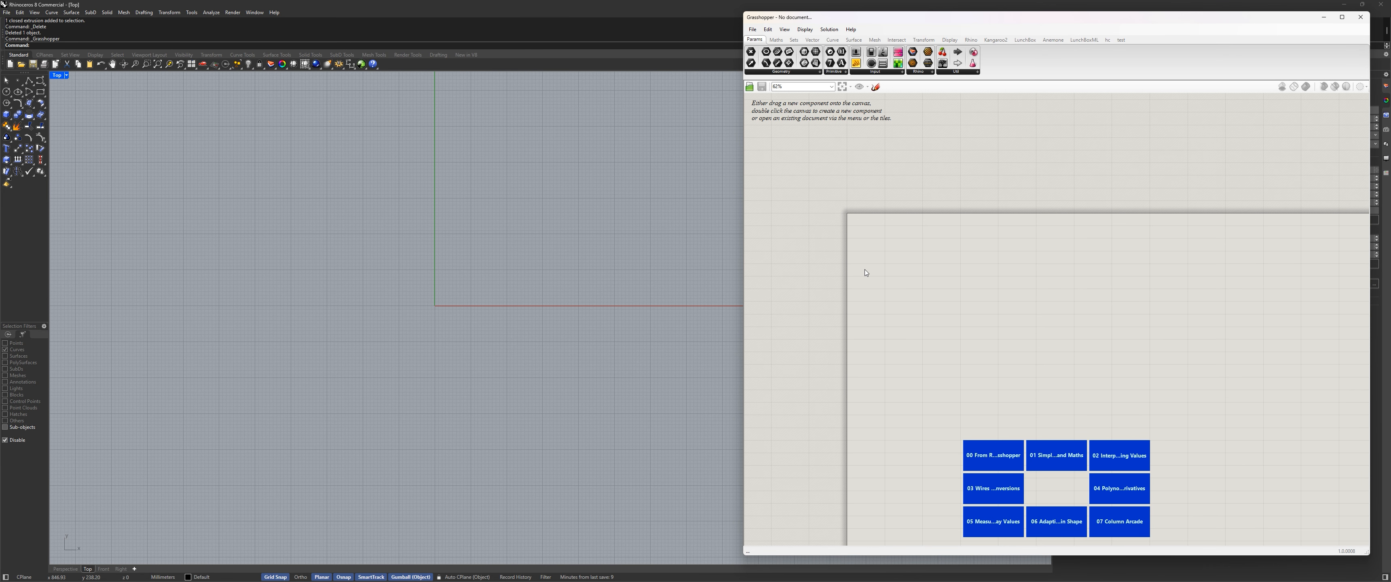
right_click_drag(865, 273, 950, 346)
right_click_drag(783, 153, 966, 355)
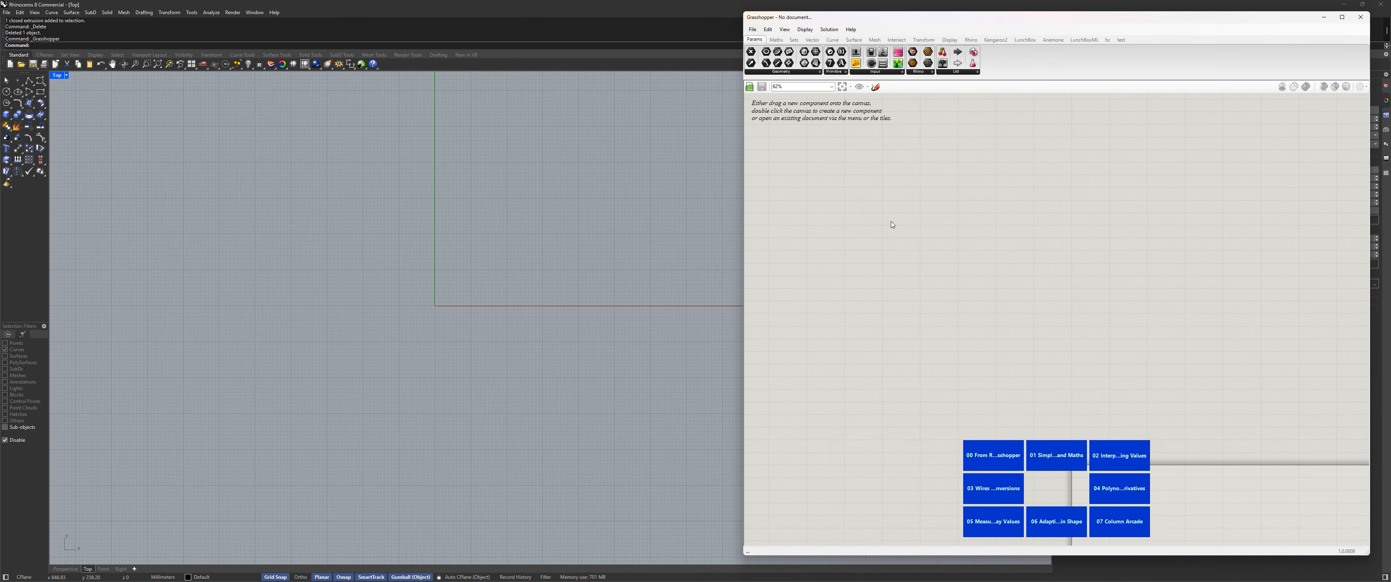
right_click_drag(878, 382, 813, 170)
right_click_drag(872, 363, 844, 183)
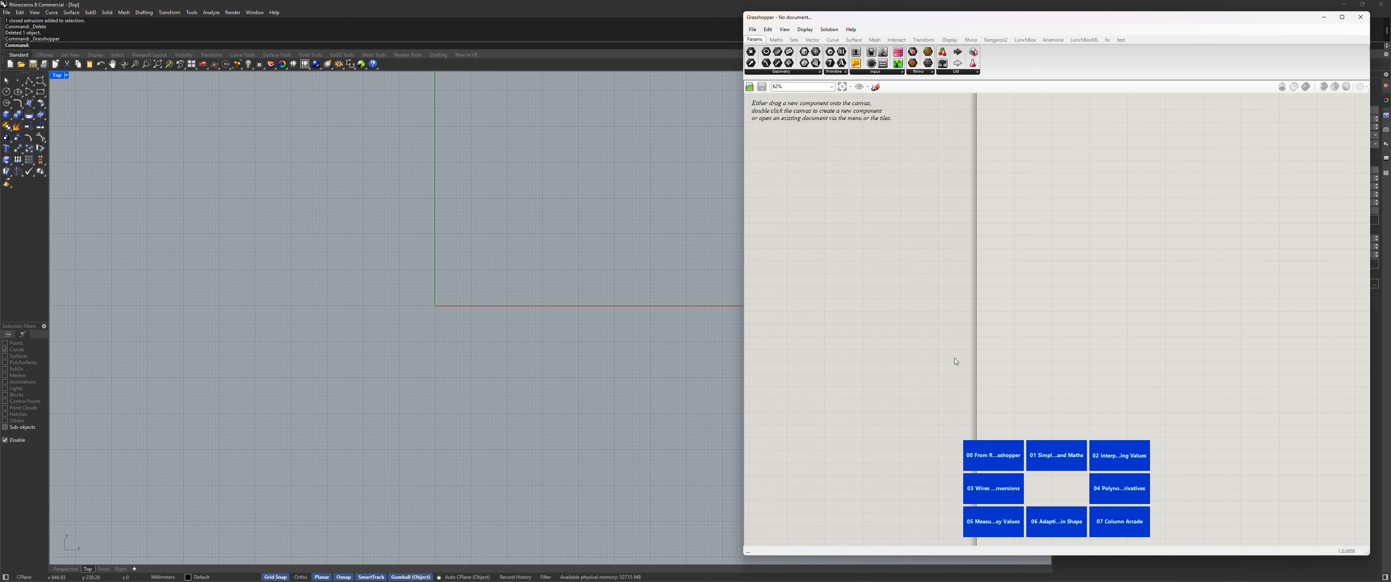
right_click_drag(955, 359, 1069, 320)
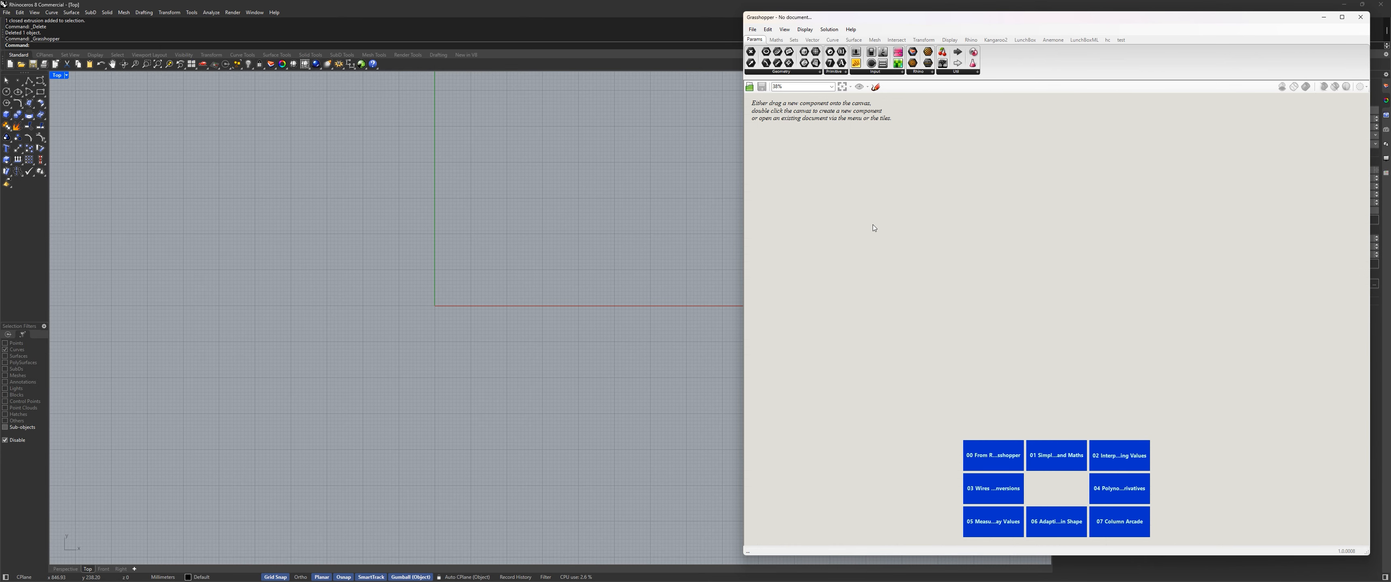
right_click_drag(872, 226, 1080, 348)
right_click_drag(919, 209, 854, 285)
scroll(878, 256, "up", 3)
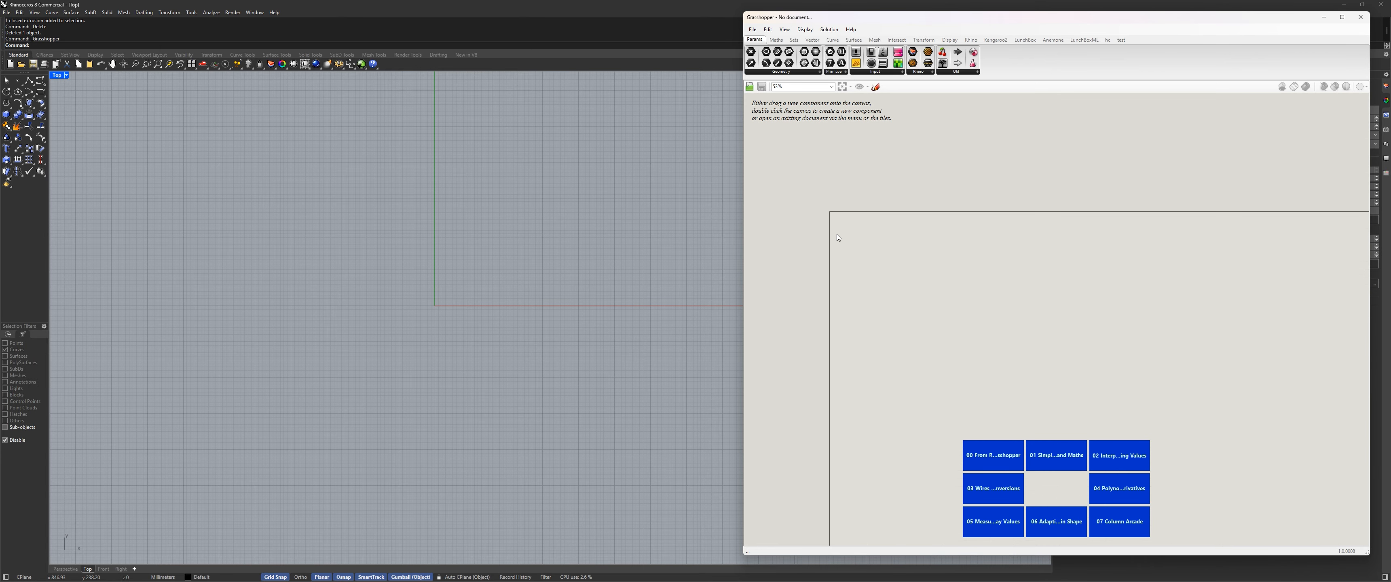
right_click_drag(837, 234, 874, 260)
scroll(855, 258, "up", 2)
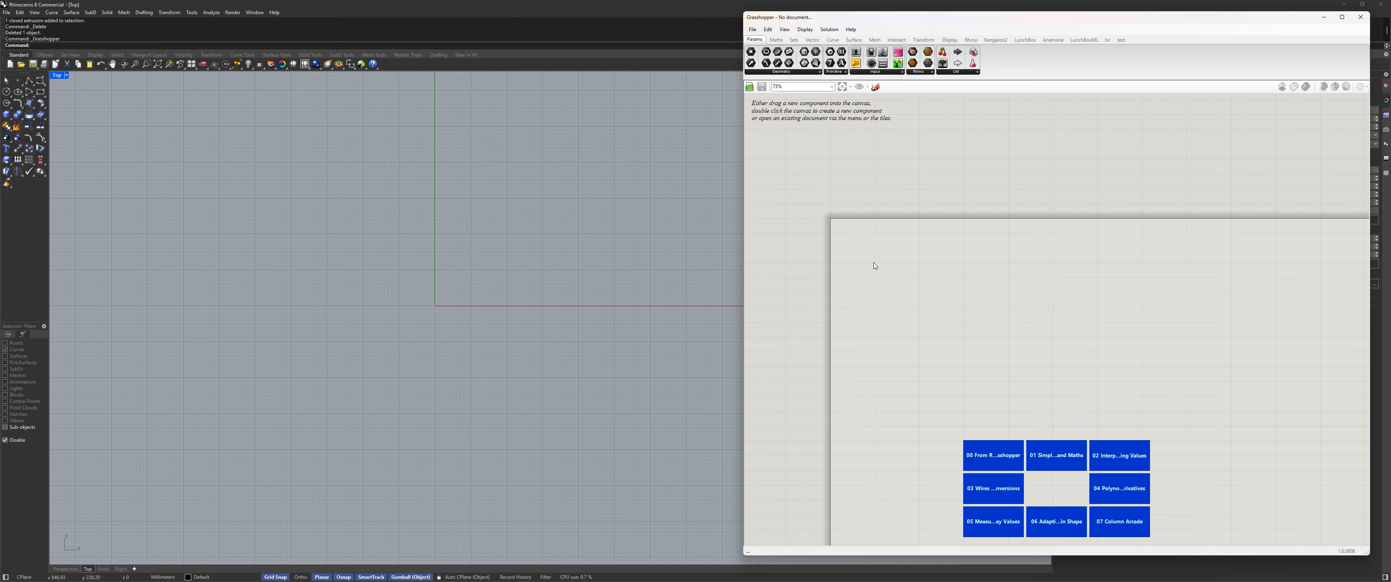
Toggle the Draw Fancy Wires display option and open the Grasshopper preferences
left_click(805, 30)
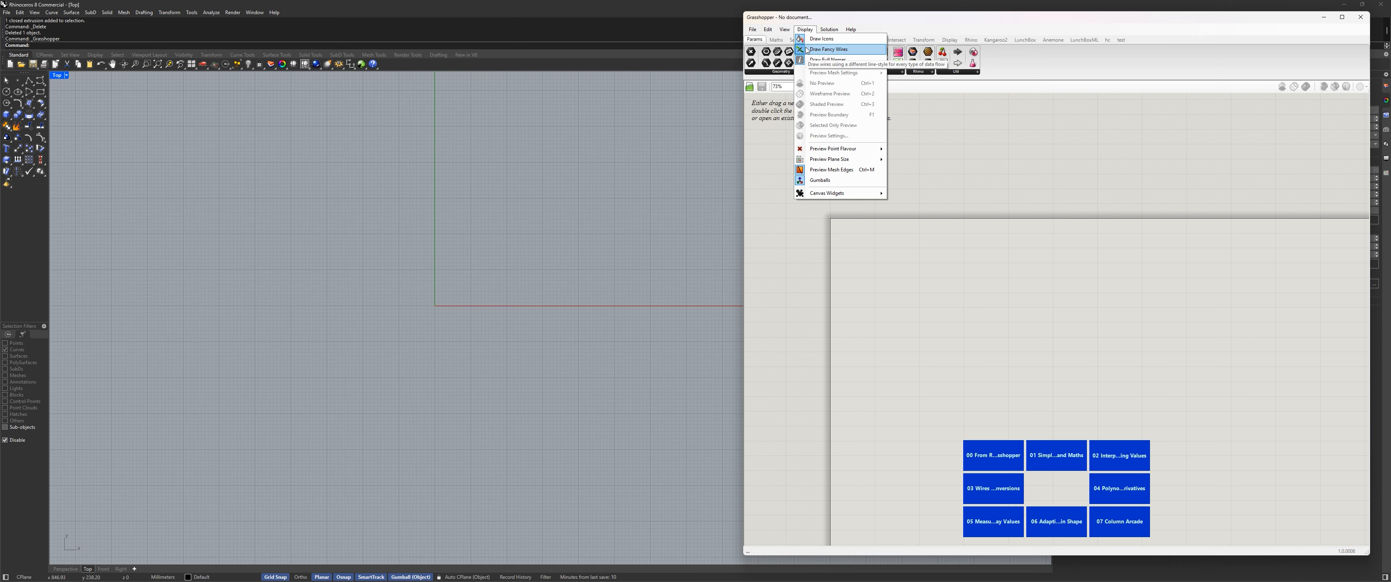
left_click(806, 49)
left_click(752, 29)
left_click(752, 29)
left_click(752, 30)
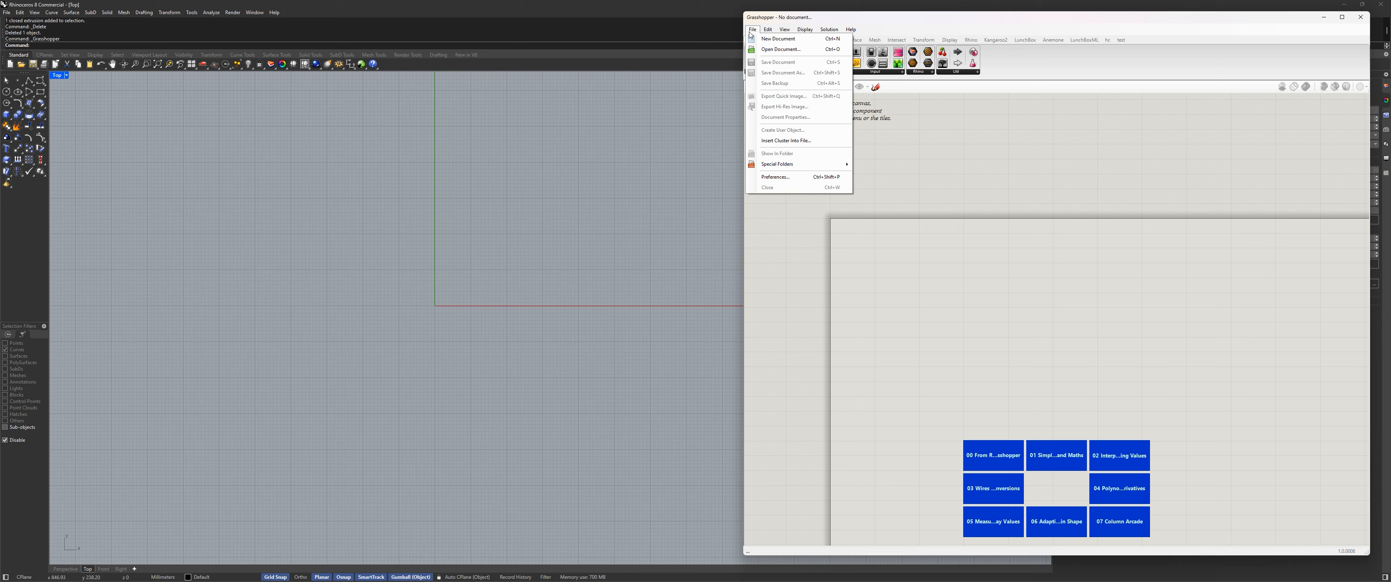
left_click(776, 177)
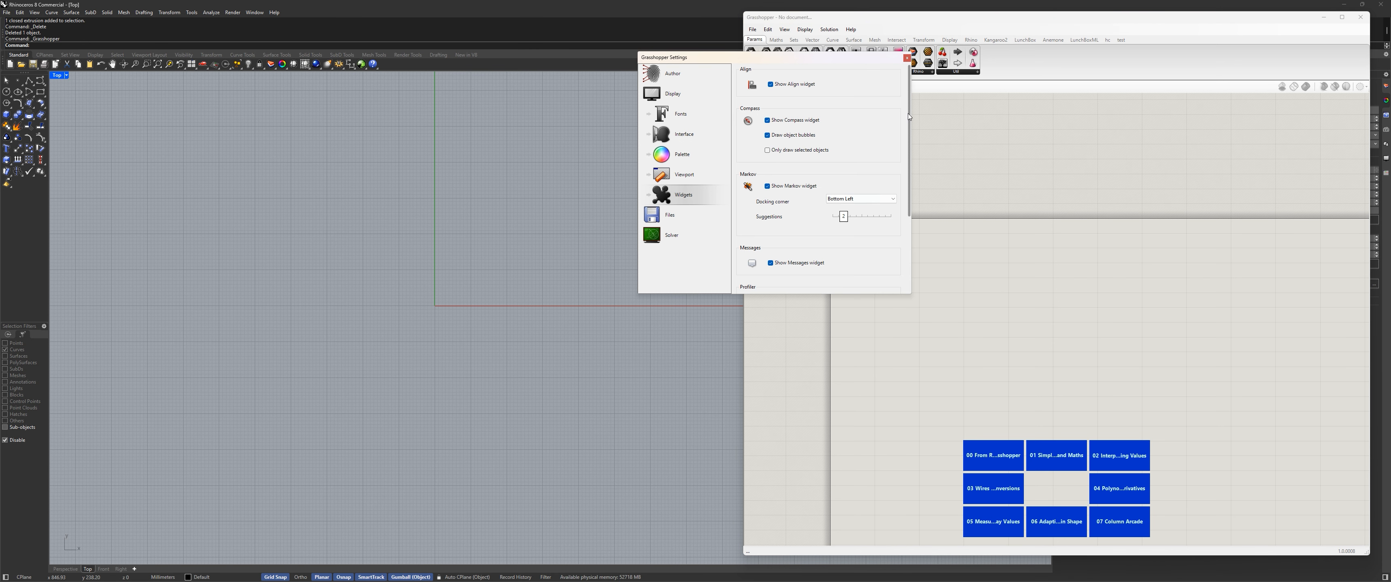
Review the remaining widget settings, including the Profiler and zooming widgets, and close the Grasshopper preferences
scroll(910, 117, "down", 3)
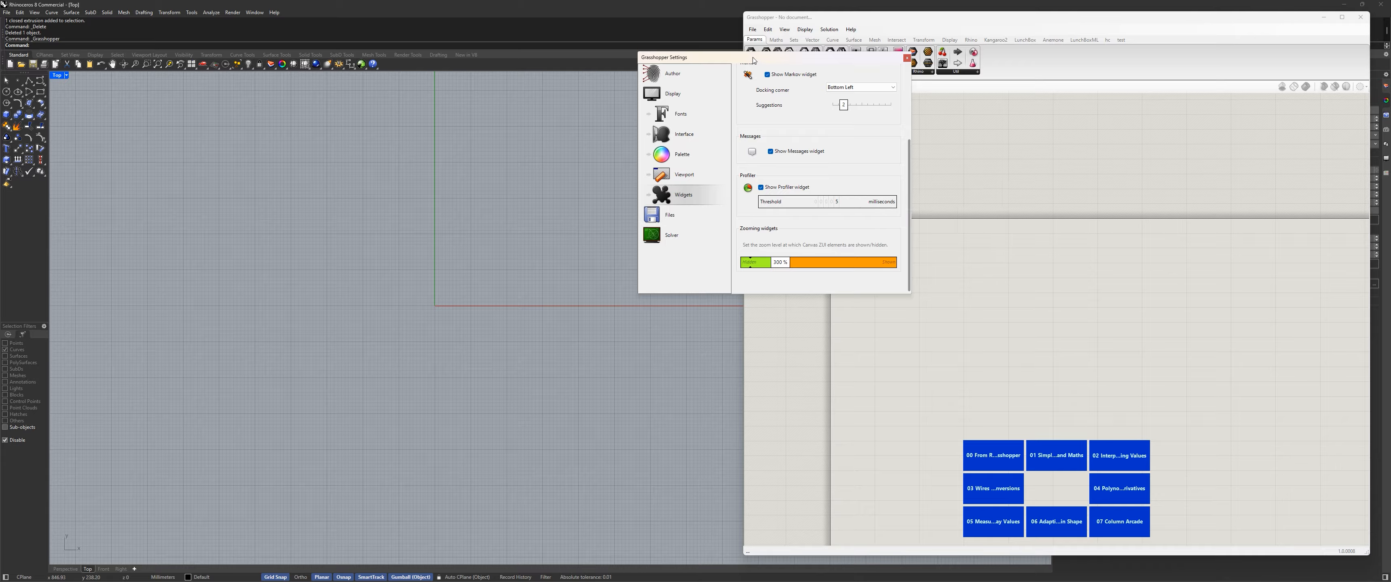
left_click_drag(755, 61, 883, 158)
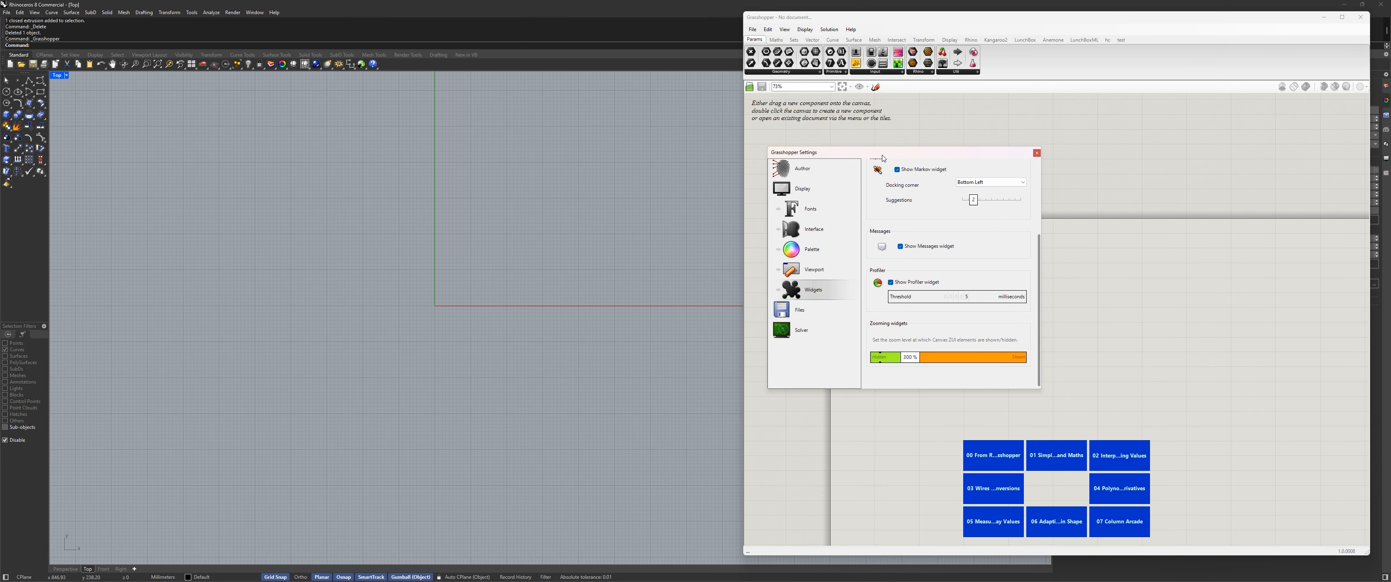
left_click(1036, 154)
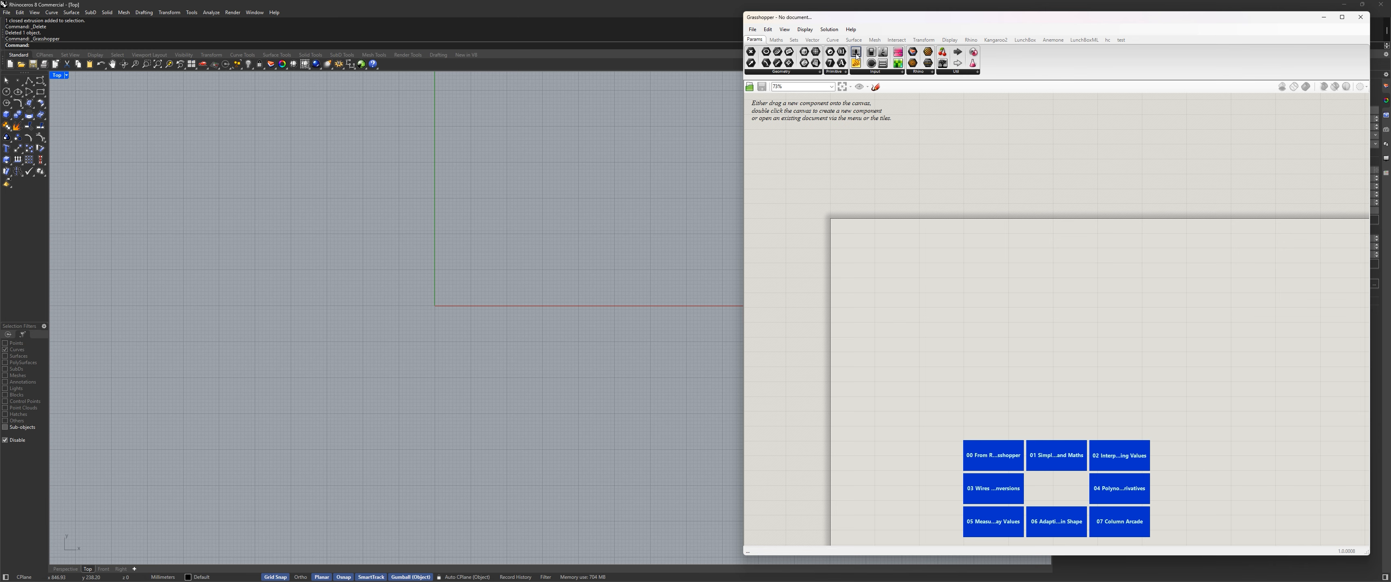
Place a Number Slider near the canvas's upper-left corner, try its handle and leave it at 0.250
left_click_drag(856, 56, 939, 286)
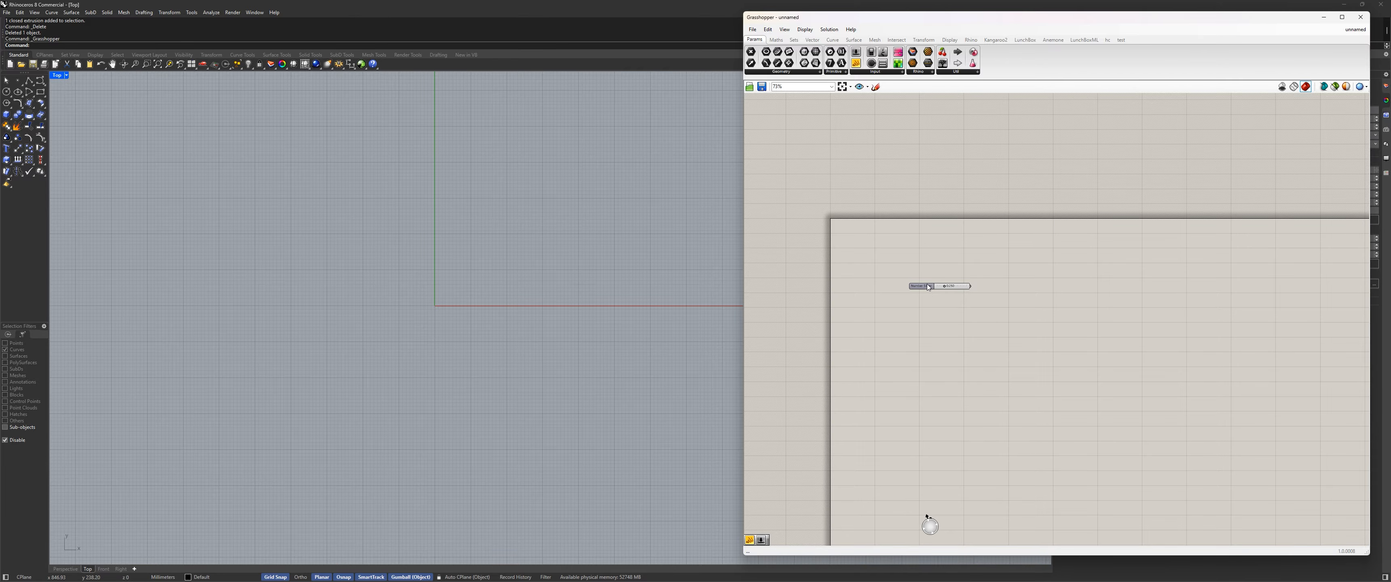
scroll(910, 295, "up", 5)
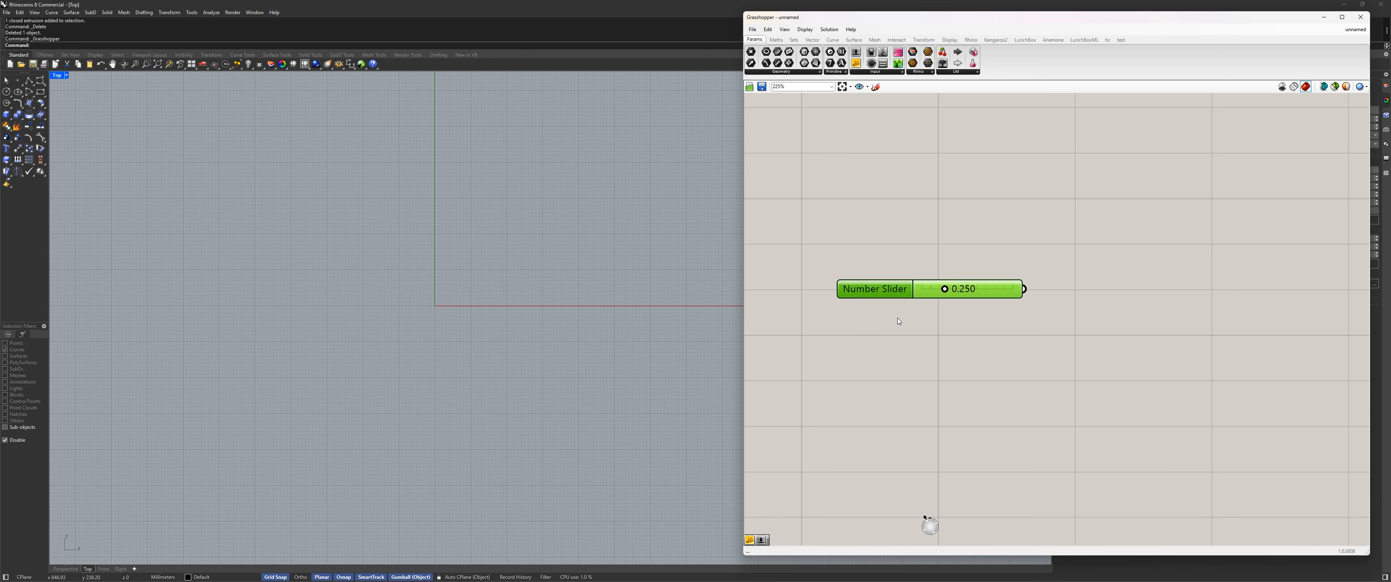
scroll(898, 322, "down", 2)
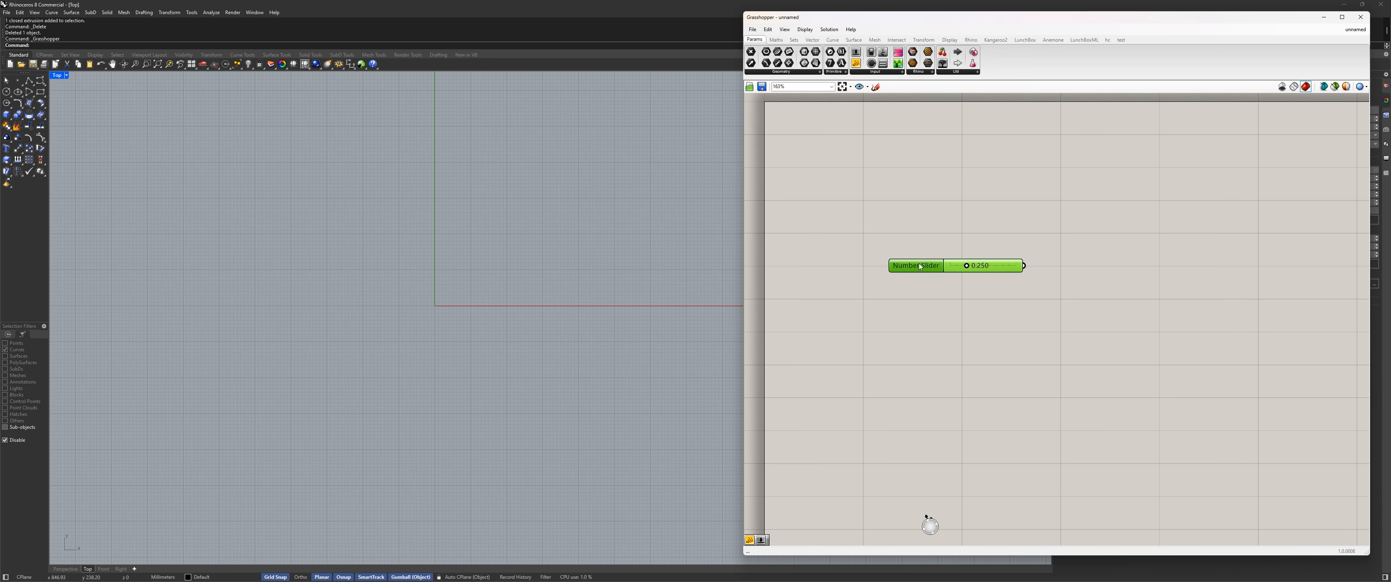
left_click_drag(920, 267, 878, 252)
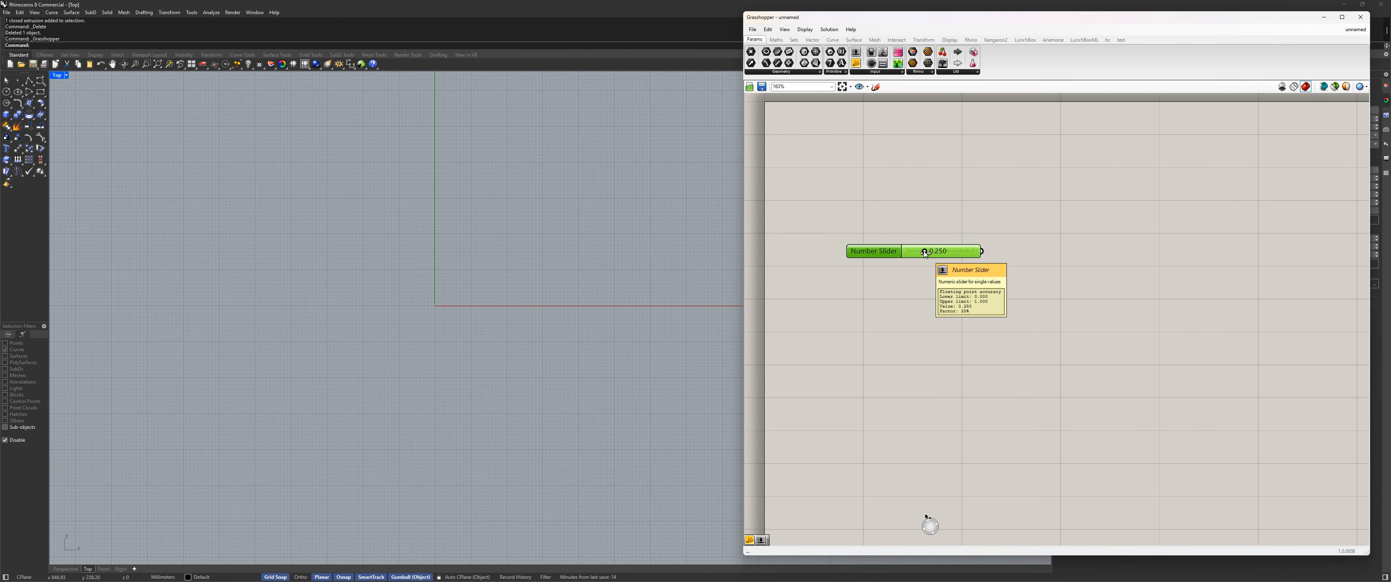
mouse_move(925, 253)
left_mouse_down()
mouse_move(902, 252)
mouse_move(990, 259)
mouse_move(927, 258)
left_mouse_up()
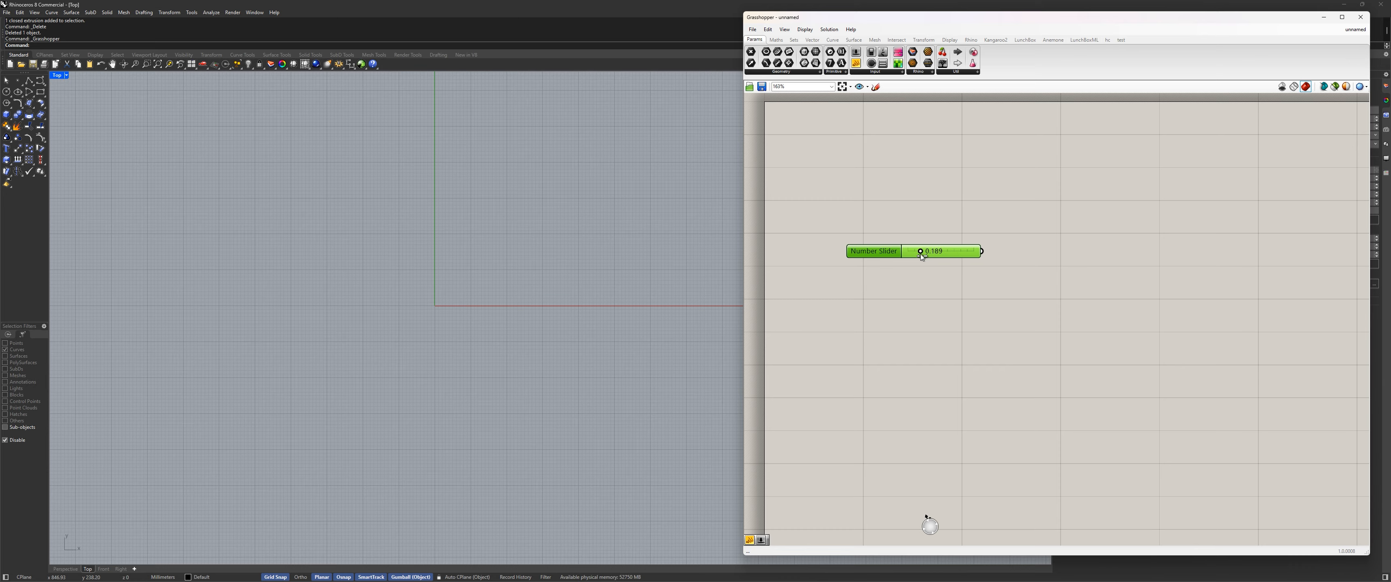
left_click_drag(924, 256, 847, 219)
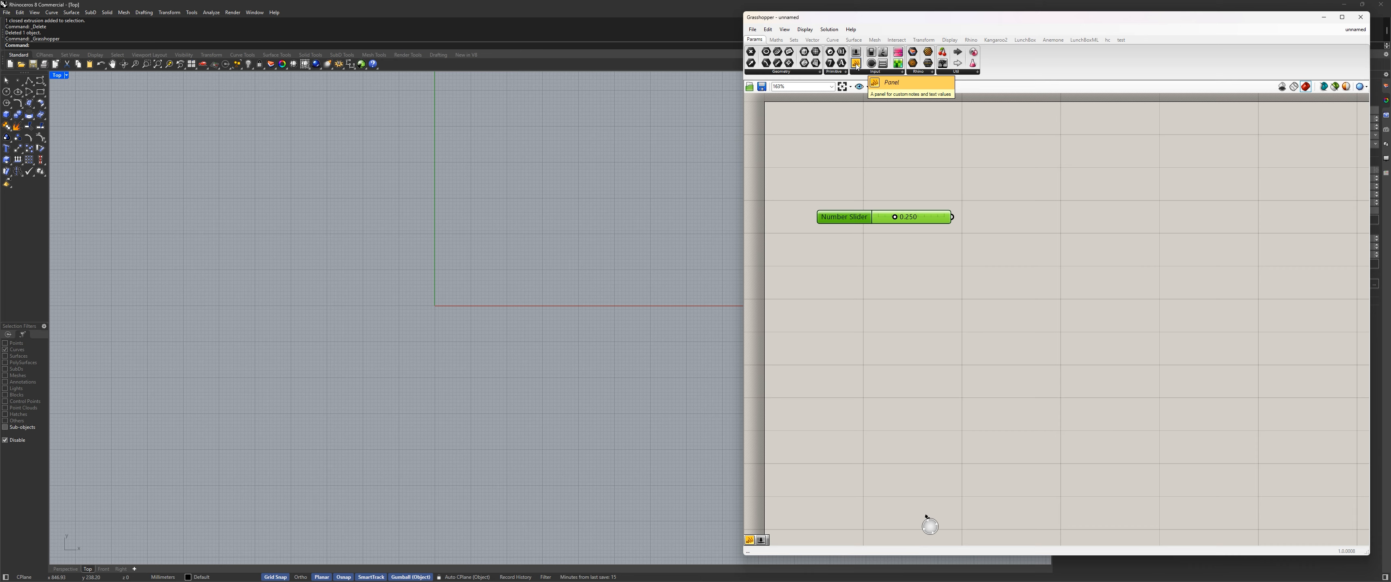
Add a Panel beside the Number Slider's output end and arrange the two level with each other
left_click_drag(857, 66, 1069, 220)
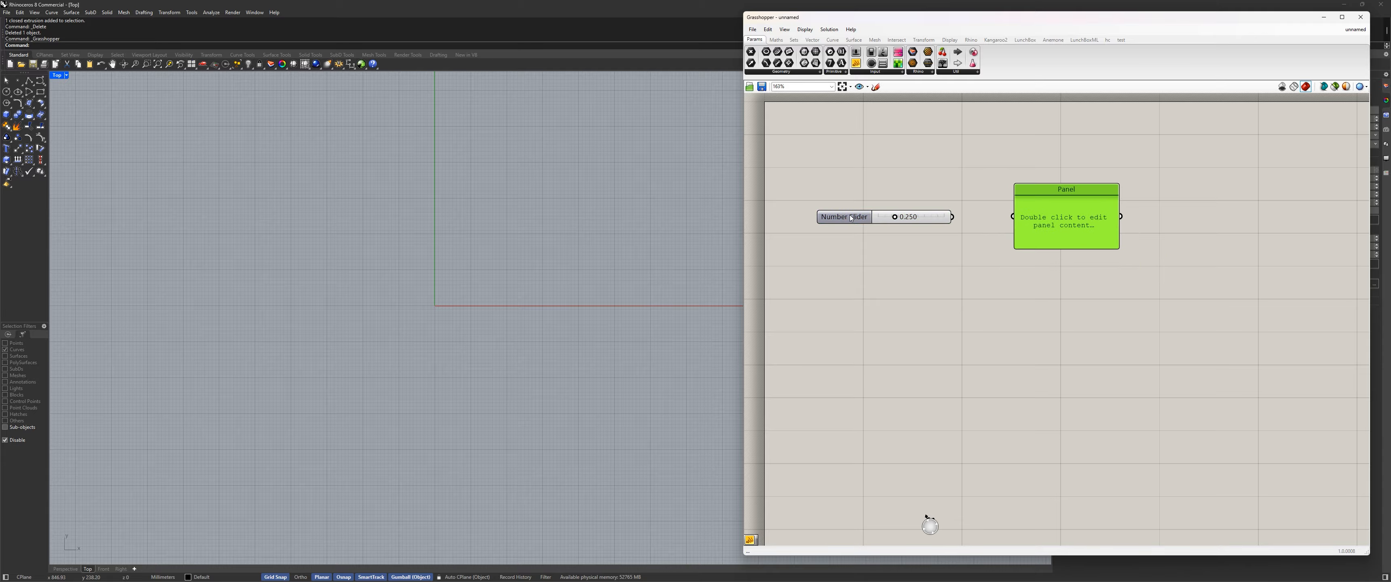
left_click_drag(848, 217, 829, 214)
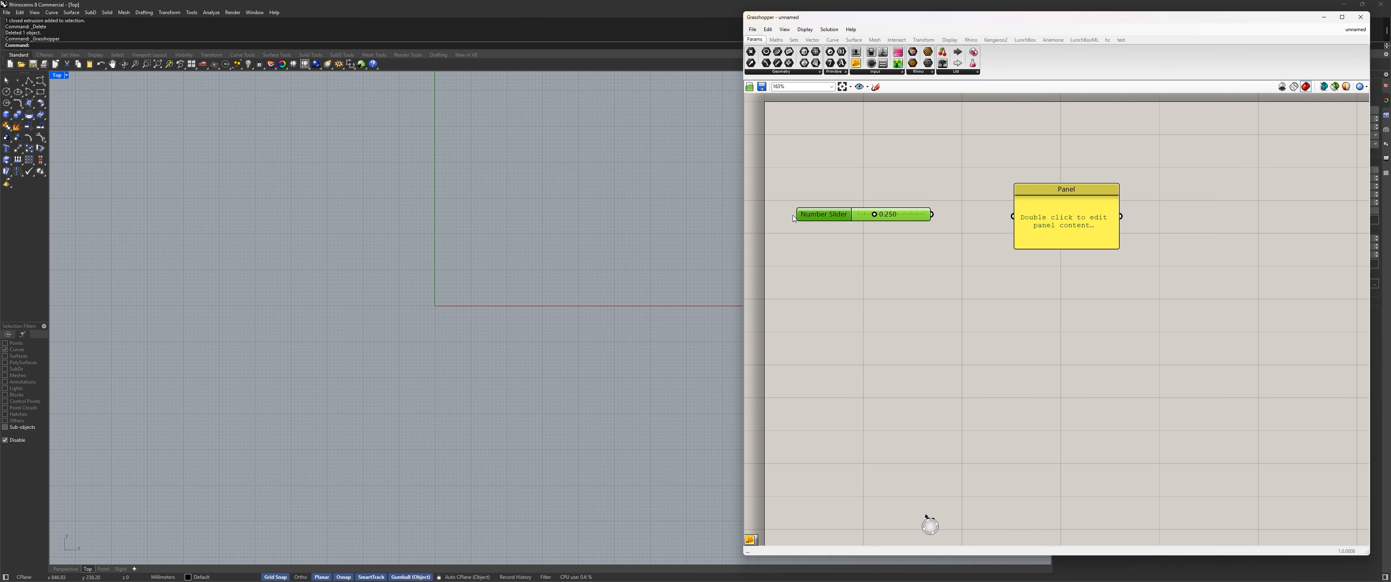
scroll(798, 225, "up", 3)
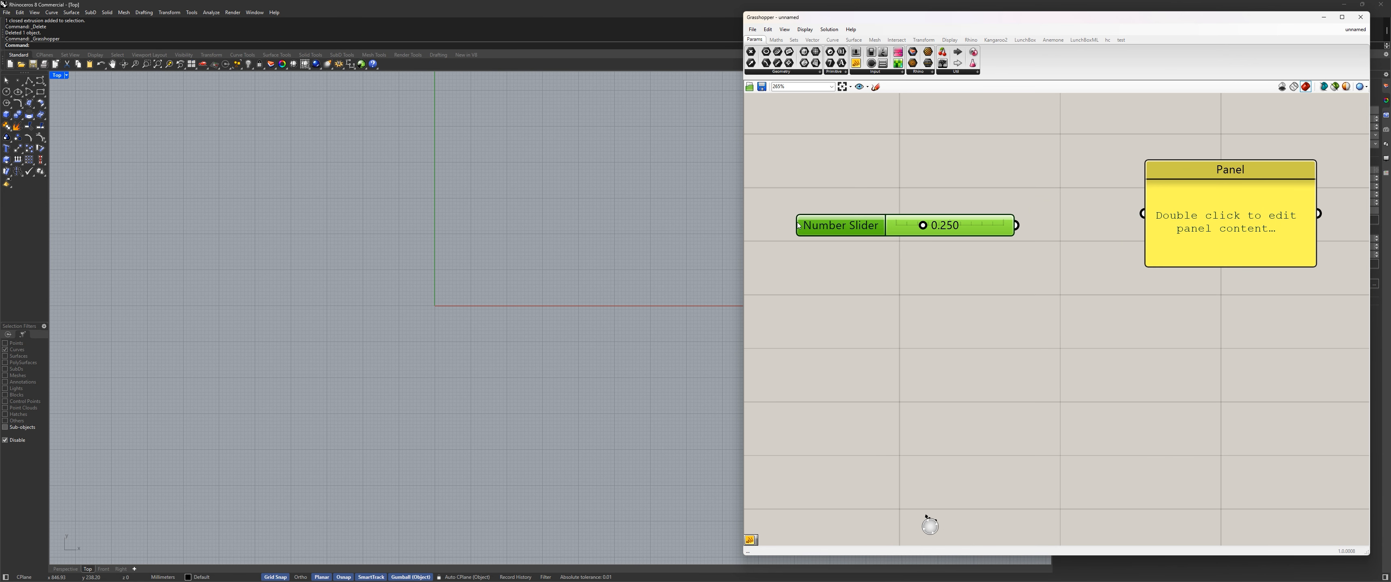
left_click_drag(795, 228, 783, 219)
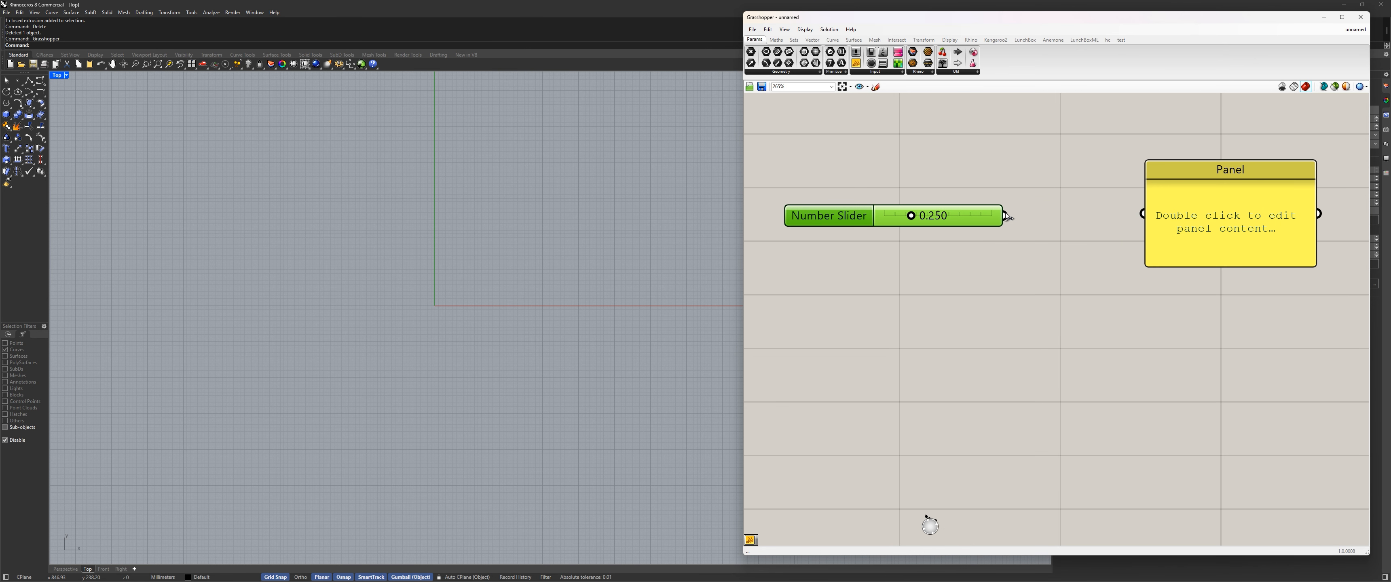
left_click_drag(1144, 217, 1130, 217)
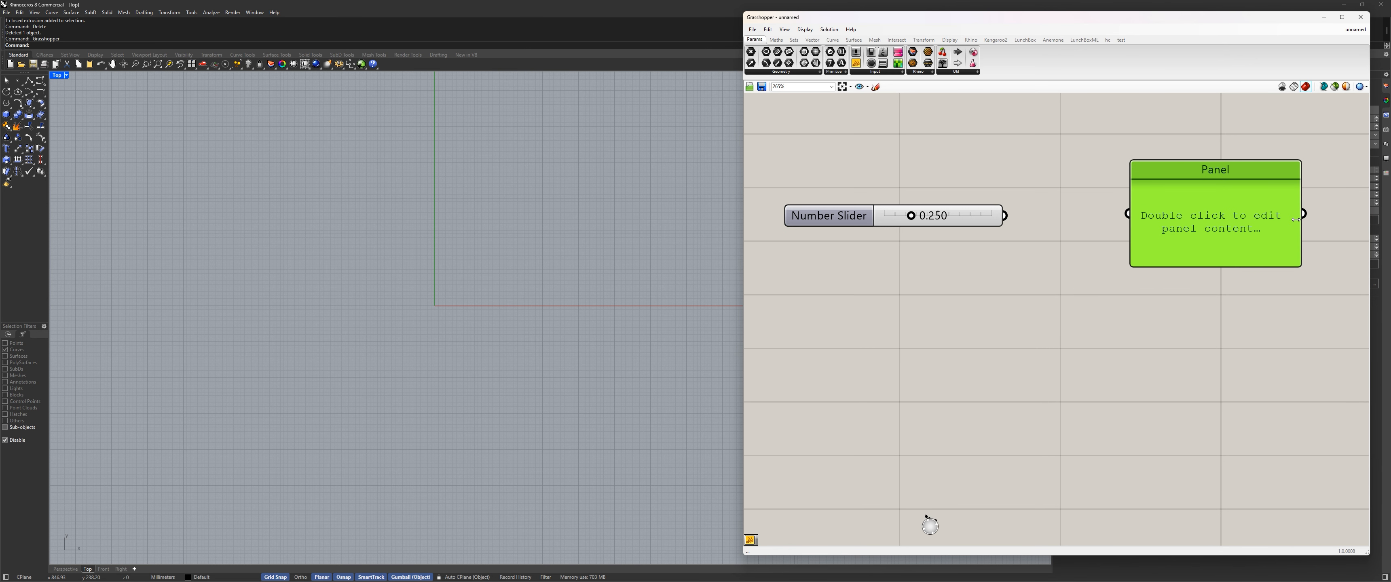
Offset the Panel below the Number Slider's level and connect the slider's output to the Panel's input
left_click_drag(1130, 217, 1111, 300)
scroll(961, 304, "down", 3)
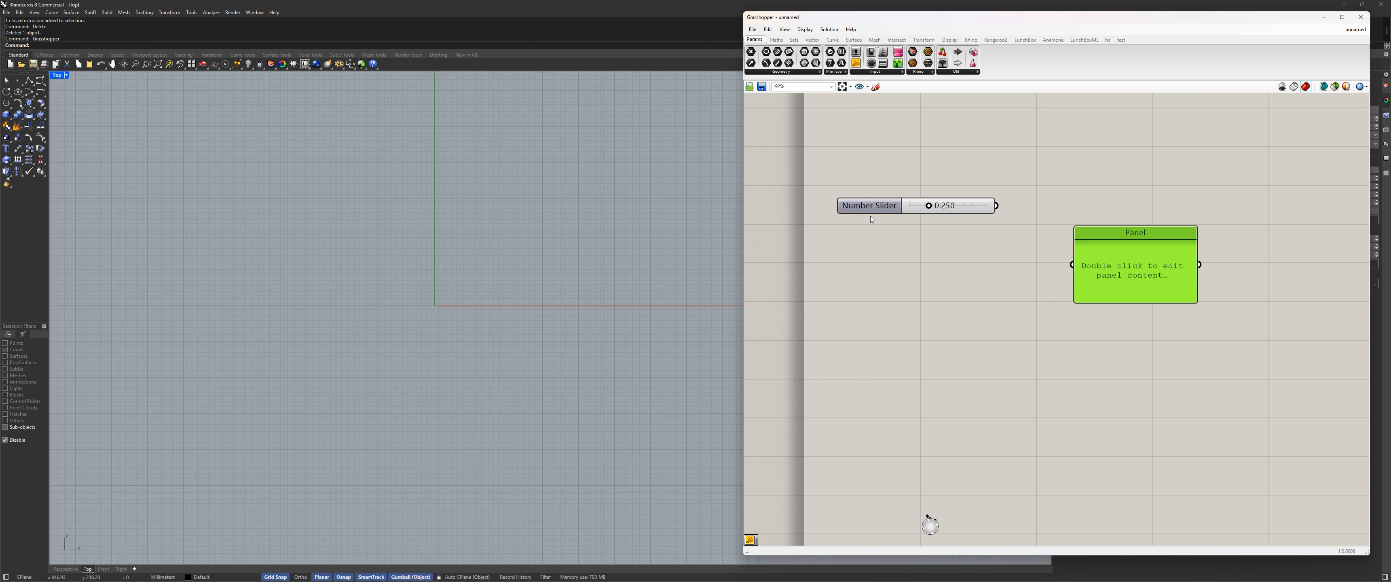
left_click(871, 205)
left_click_drag(871, 206, 882, 207)
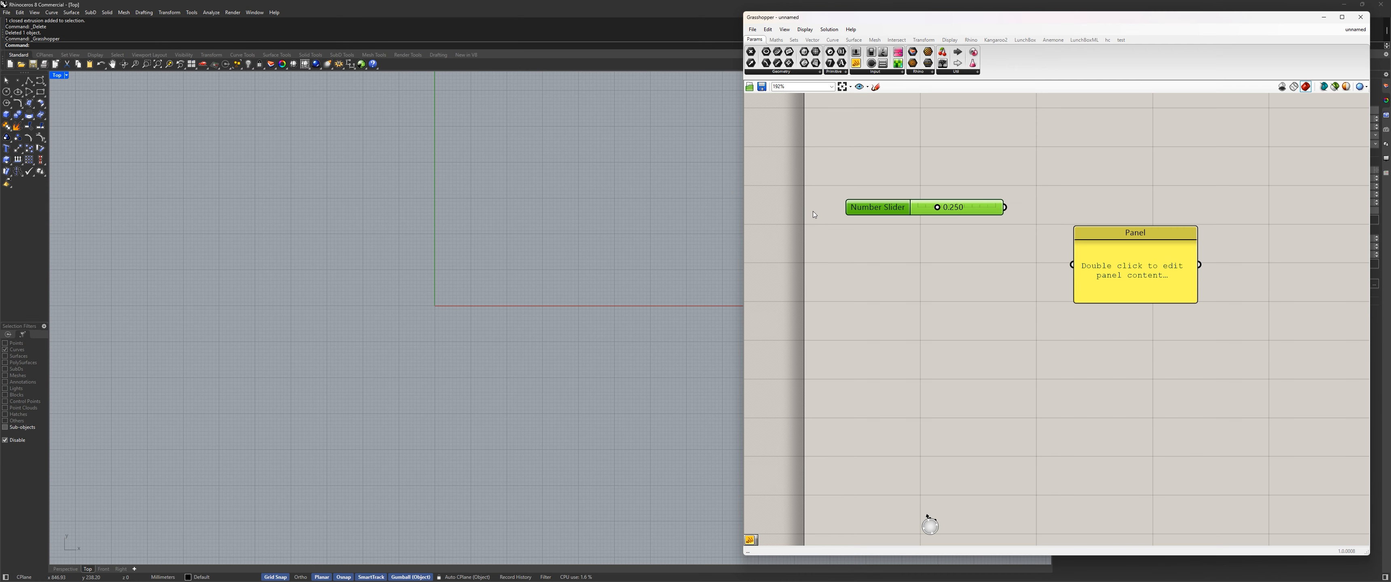
left_click_drag(866, 208, 853, 211)
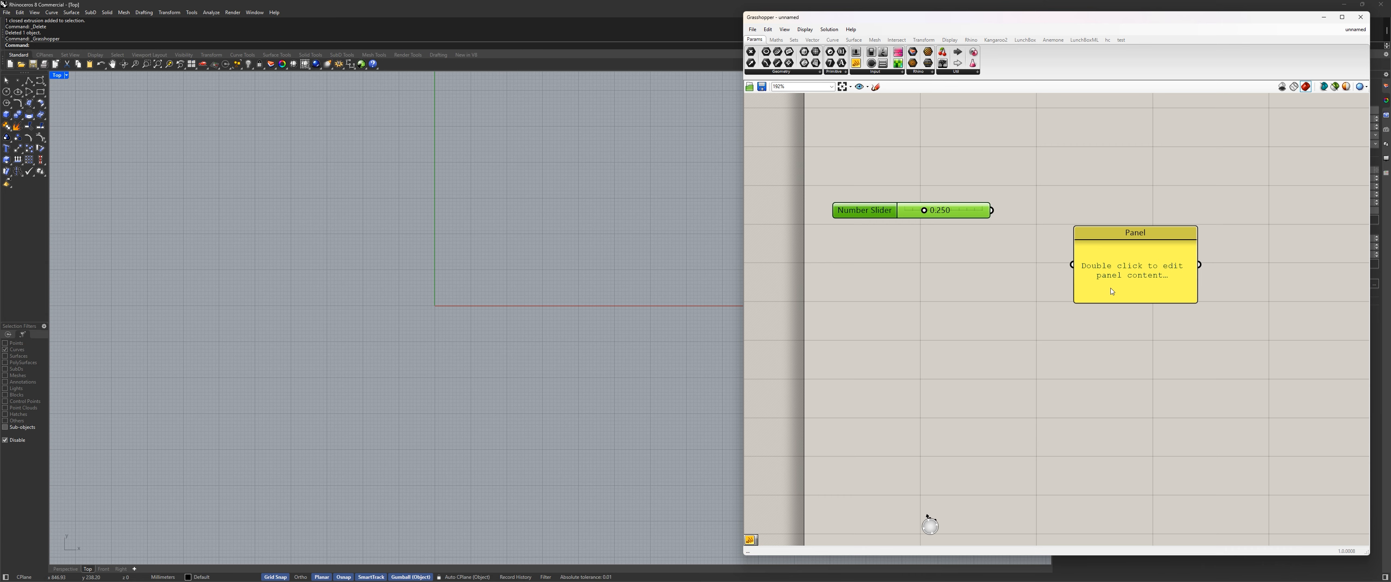
left_click_drag(1120, 262, 1146, 283)
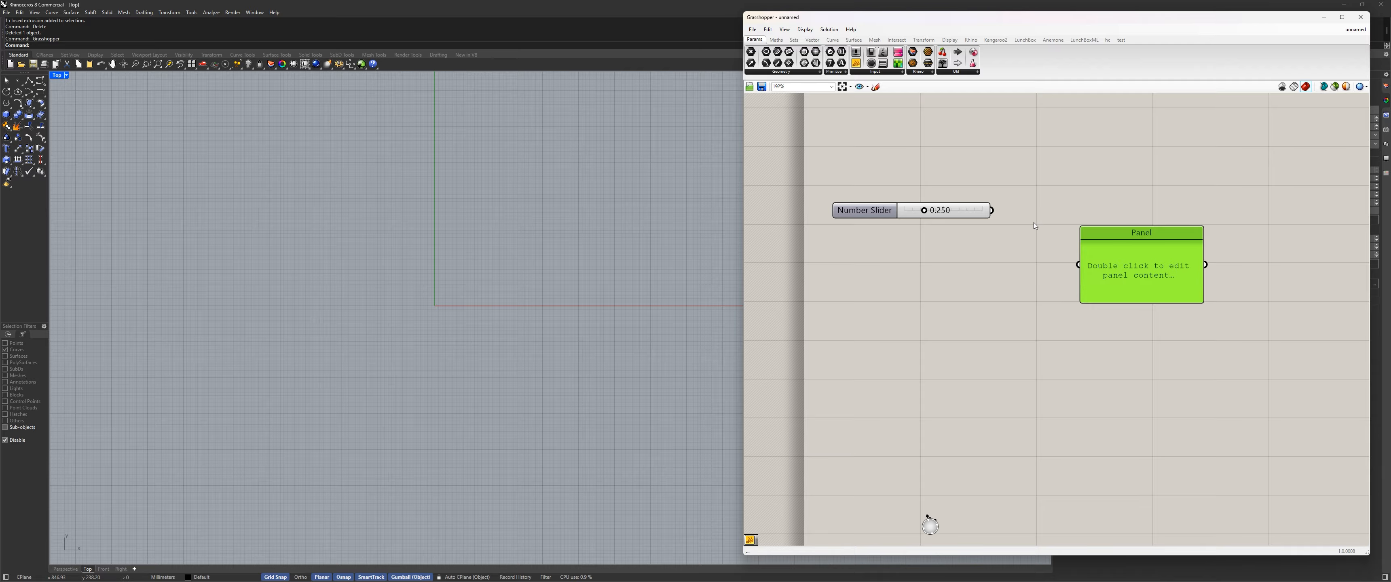
left_click_drag(992, 211, 1079, 268)
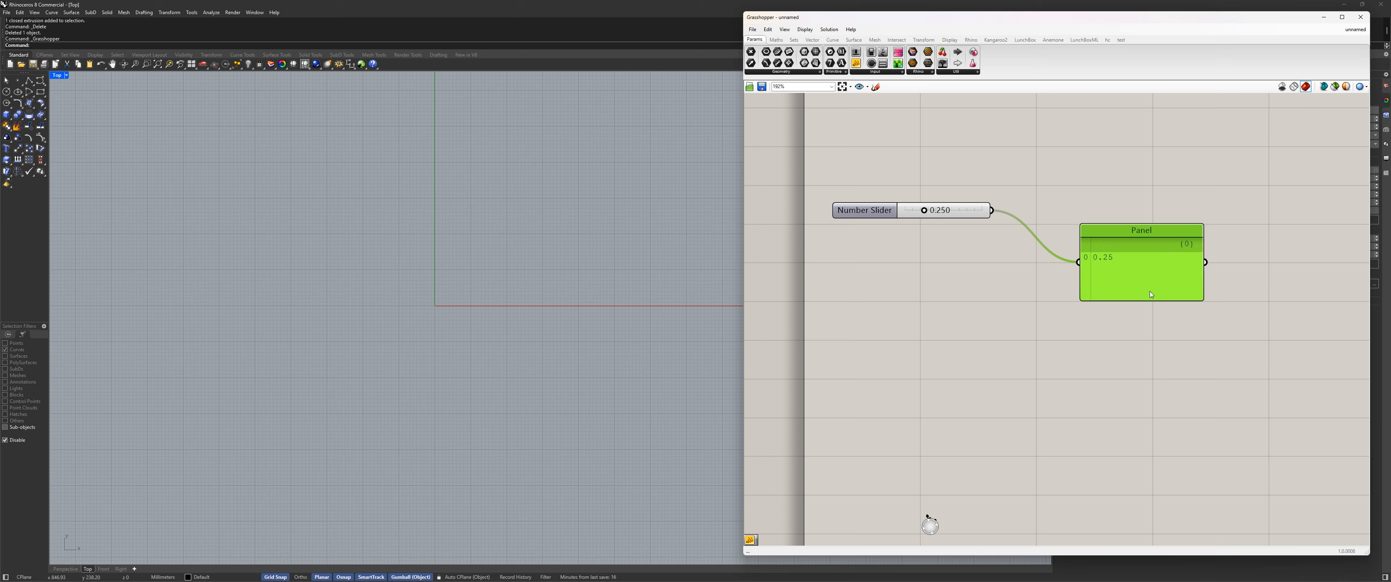
Align the Panel with the Number Slider so the wire runs straight, and try the slider's handle, leaving it at 0.250
left_click_drag(1149, 291, 1133, 243)
left_click_drag(1183, 340, 835, 143)
left_click_drag(1119, 218, 1129, 288)
scroll(1121, 322, "up", 2)
left_click(1042, 356)
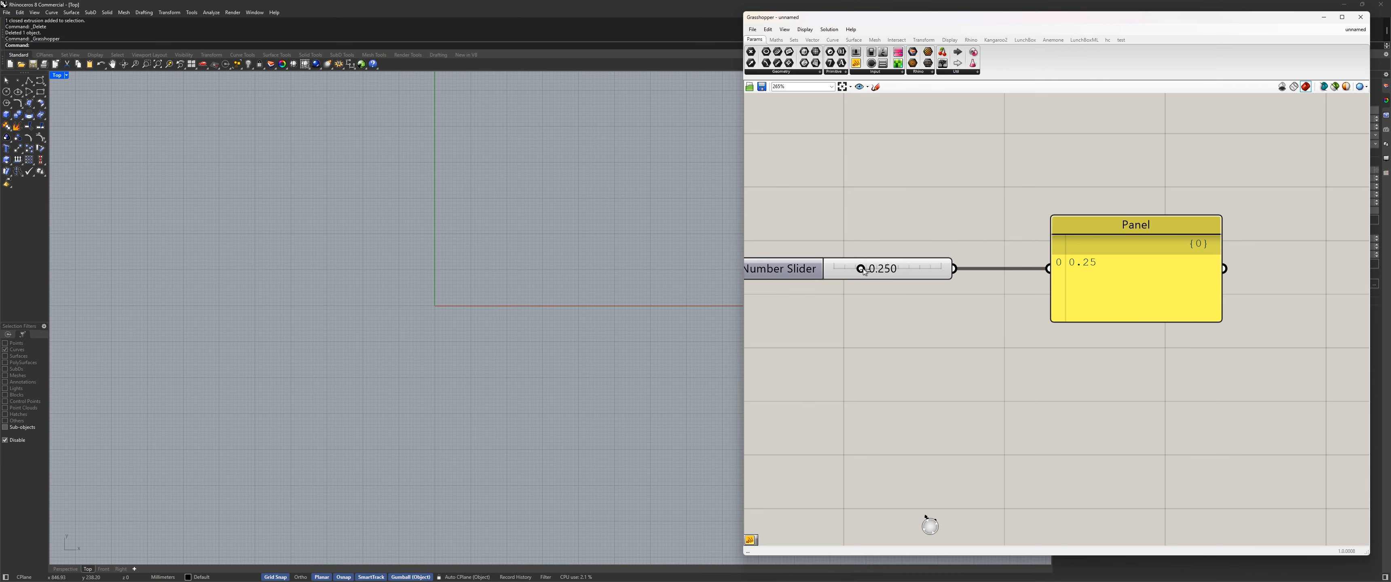
left_click_drag(861, 269, 862, 275)
Move the connected Panel closer to the Number Slider and slightly below its level
left_click_drag(1138, 250, 1111, 287)
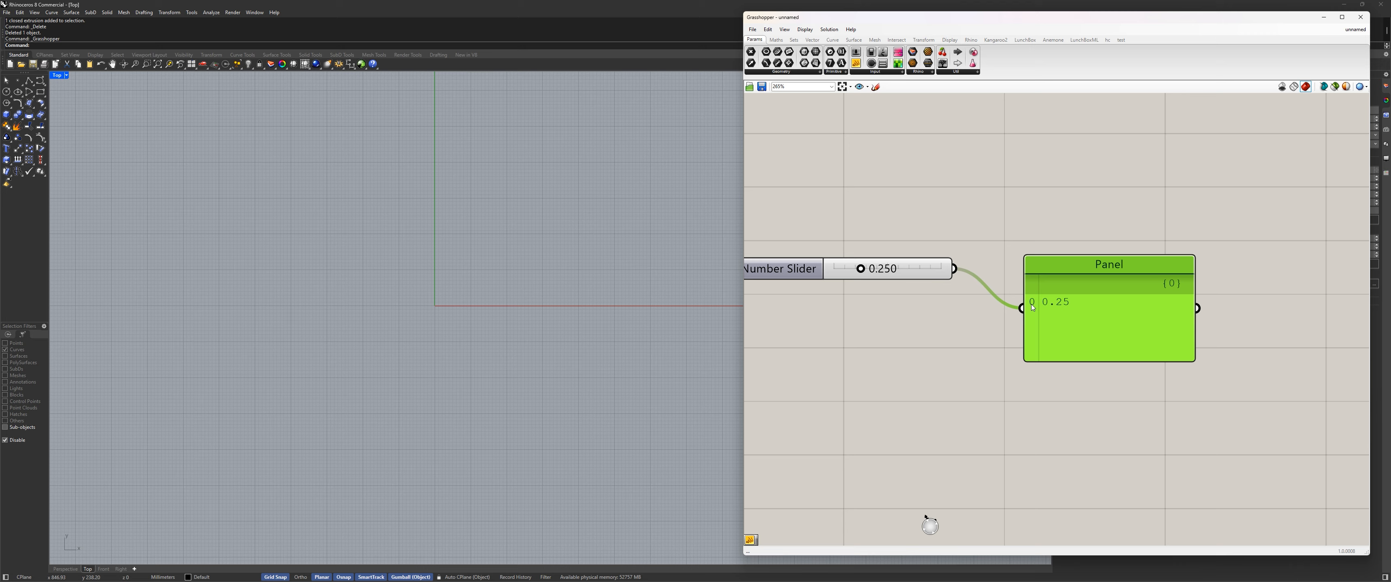
left_click_drag(1032, 307, 1025, 289)
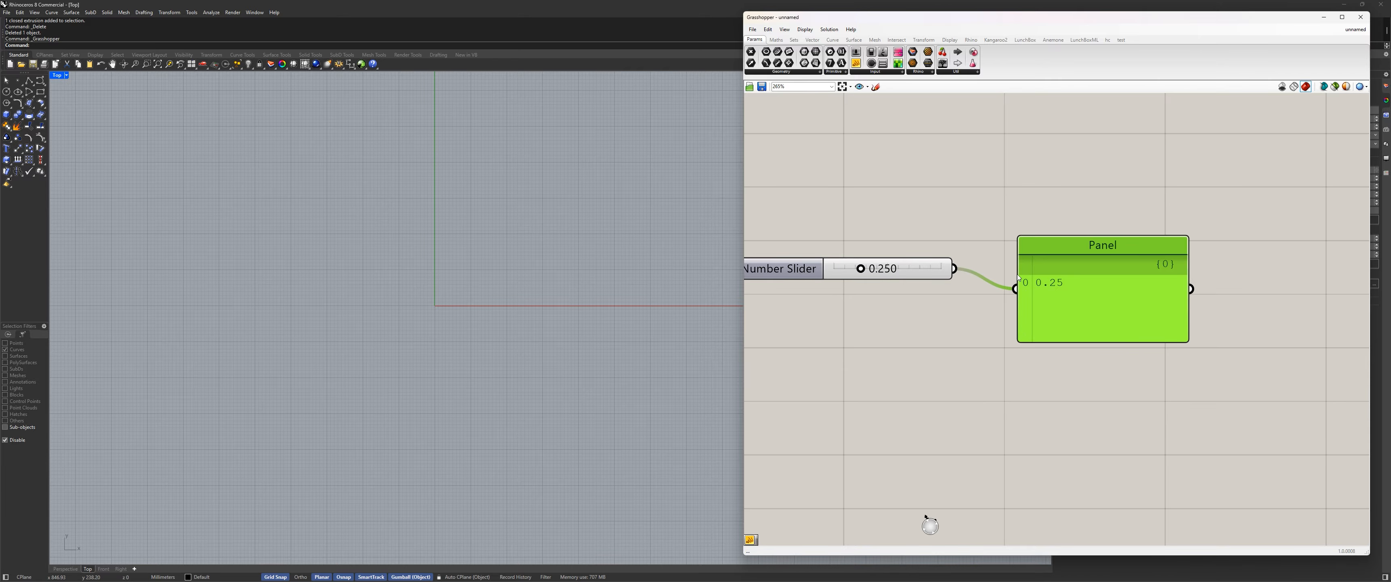
left_click_drag(1077, 277, 1060, 285)
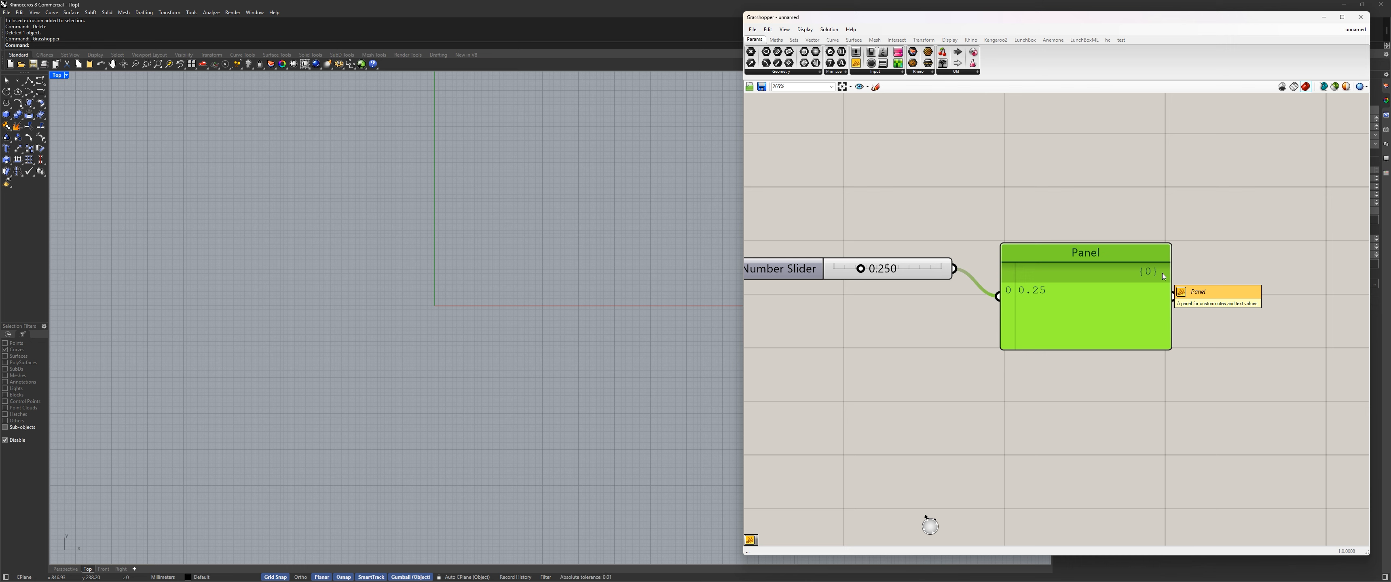
left_click_drag(1164, 277, 1175, 295)
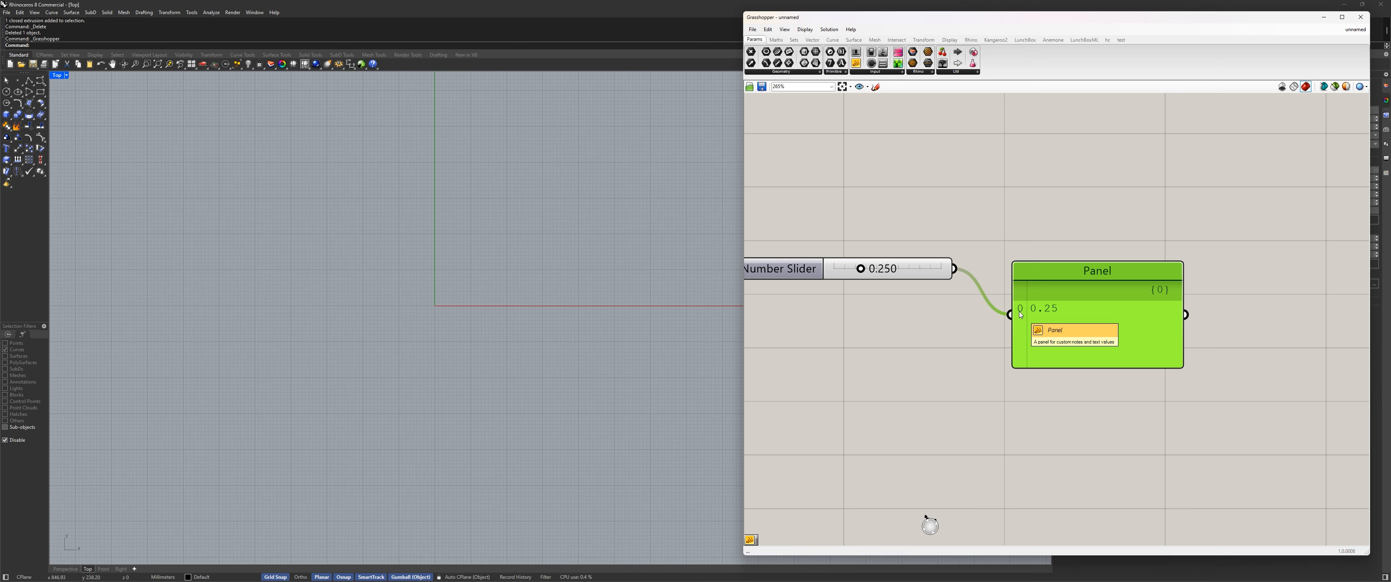
left_click_drag(1064, 292, 1064, 300)
Shift the Panel a little farther from the Number Slider and narrow it by pulling in its output side
right_click_drag(987, 370, 823, 360)
left_click_drag(919, 324, 964, 323)
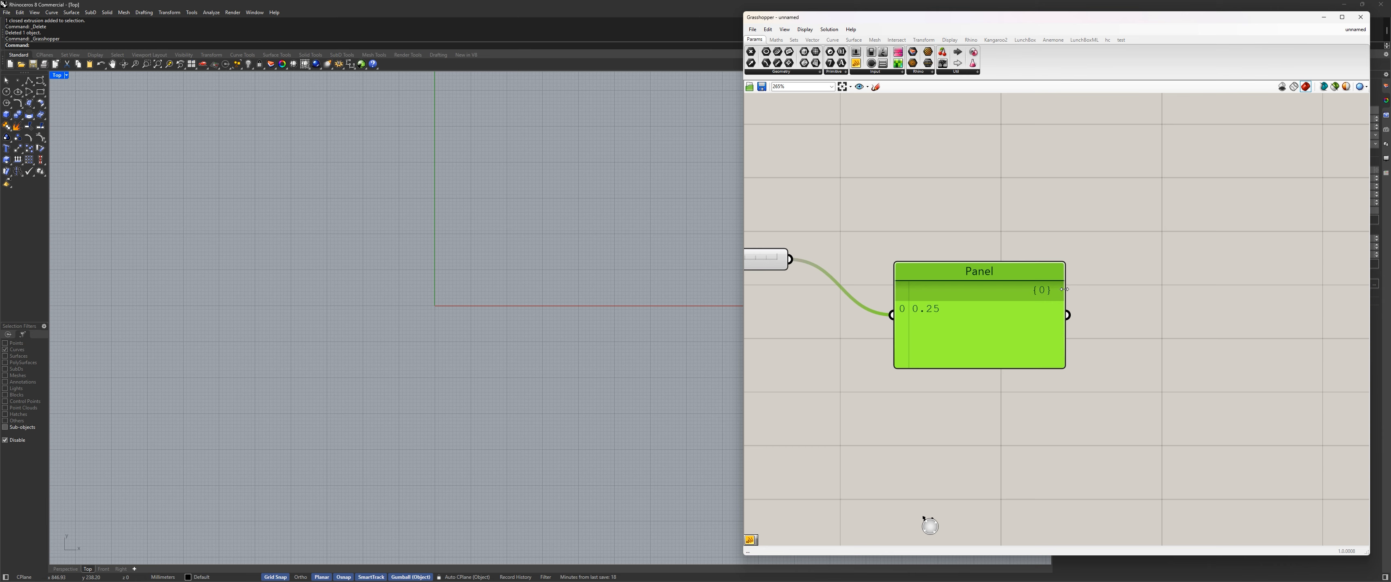
left_click_drag(1060, 289, 1003, 292)
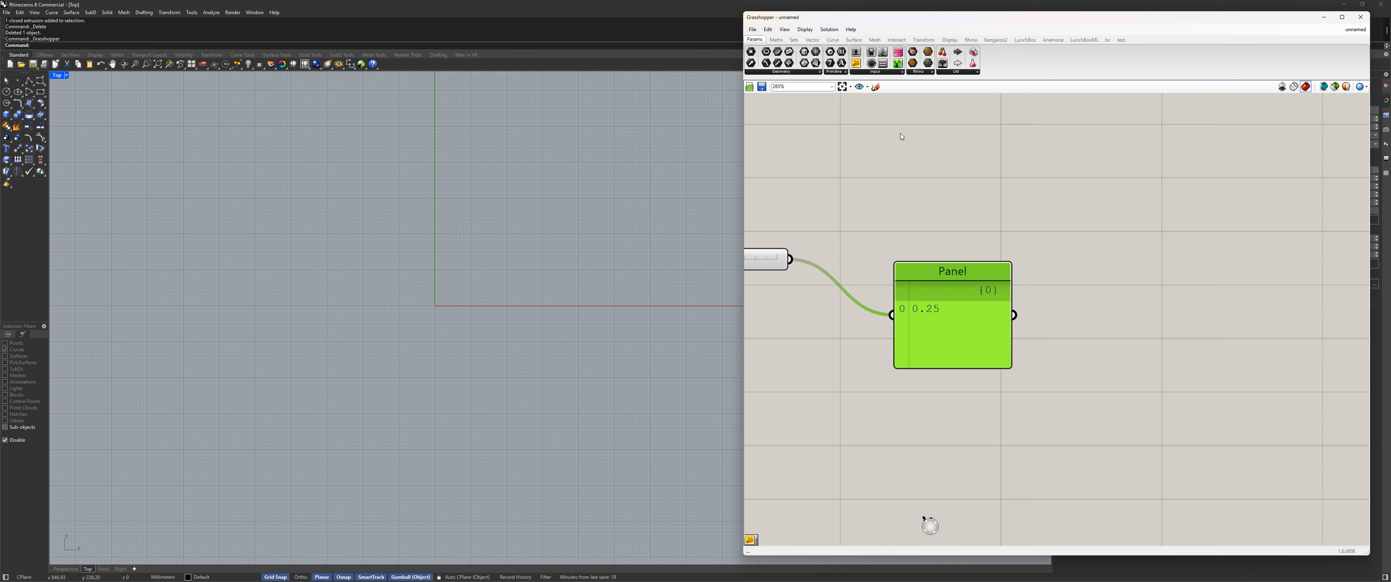
Sketch a freehand data tree beside the Panel, with an upright trunk line and one branch labelled {0}
left_click(876, 88)
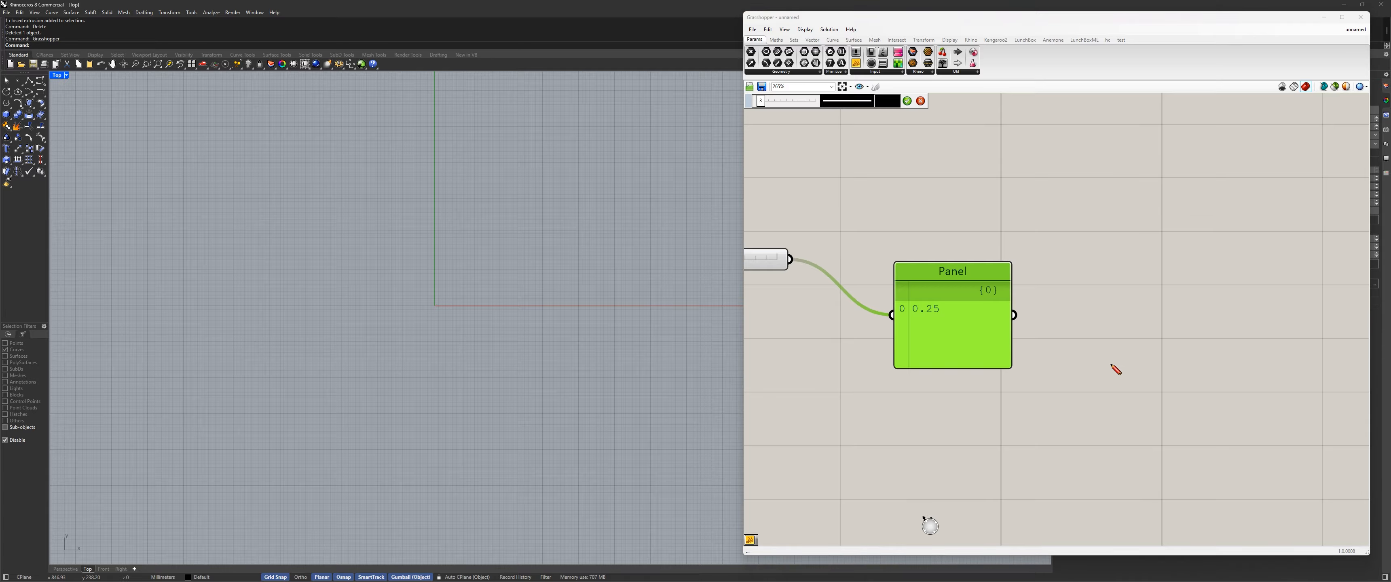
left_click_drag(1105, 360, 1096, 244)
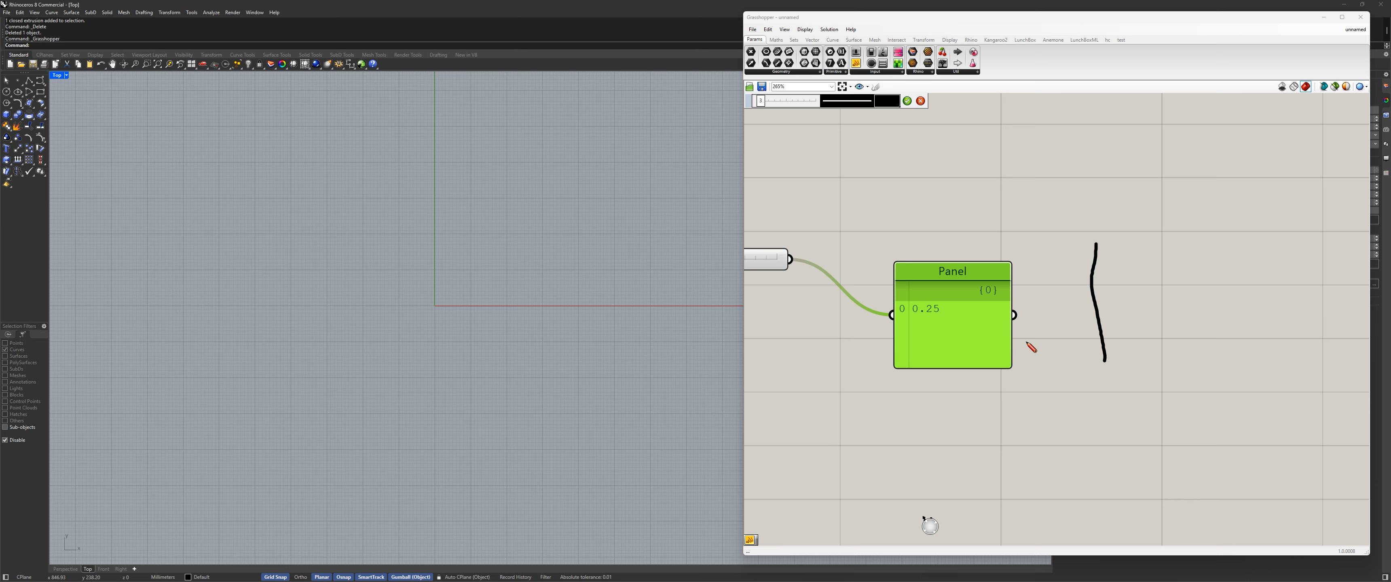
scroll(965, 287, "down", 4)
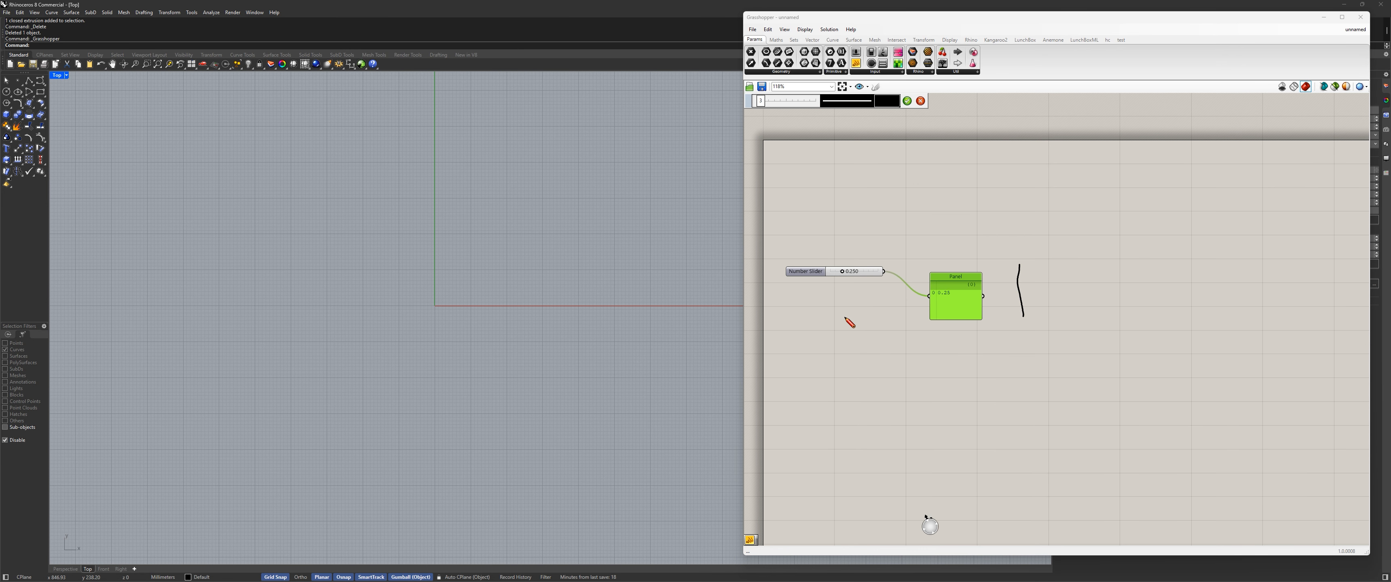
scroll(961, 233, "up", 4)
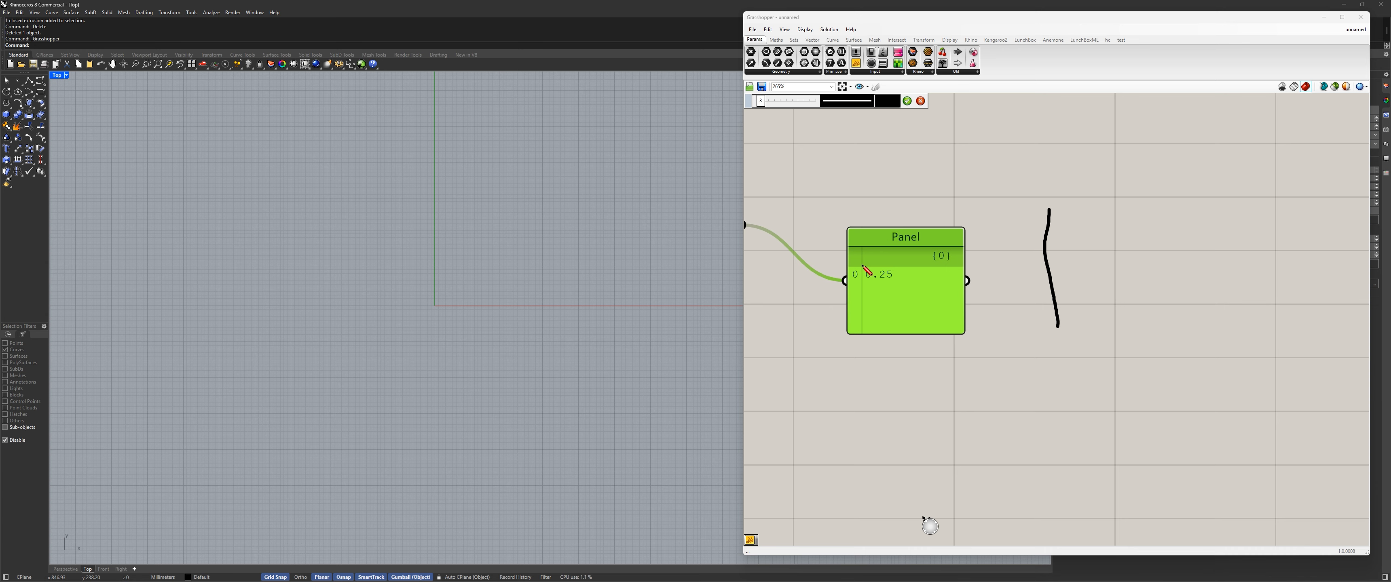
mouse_move(1052, 282)
left_mouse_down()
mouse_move(1128, 252)
mouse_move(1131, 288)
mouse_move(1142, 274)
mouse_move(1148, 289)
left_mouse_up()
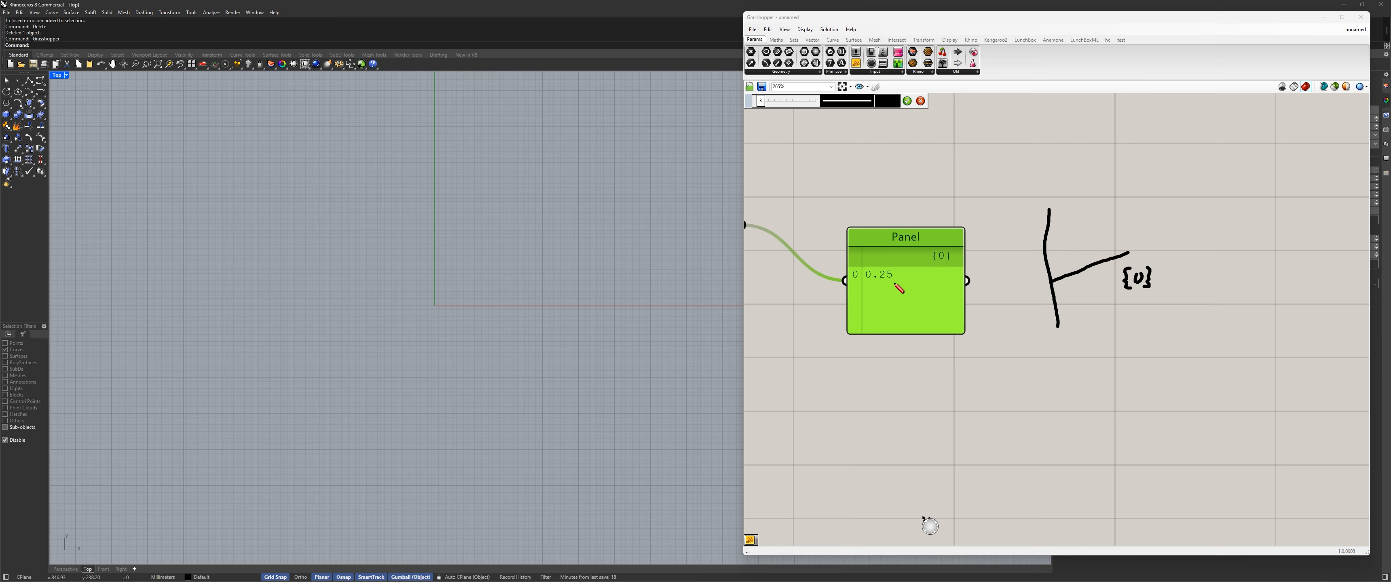
Draw an item on the sketched branch, labelled with index 0 below and value 0.25 above
left_click_drag(1059, 276, 1069, 273)
left_click_drag(1070, 285, 1069, 290)
mouse_move(1057, 244)
left_mouse_down()
mouse_move(1079, 248)
mouse_move(1085, 230)
left_mouse_up()
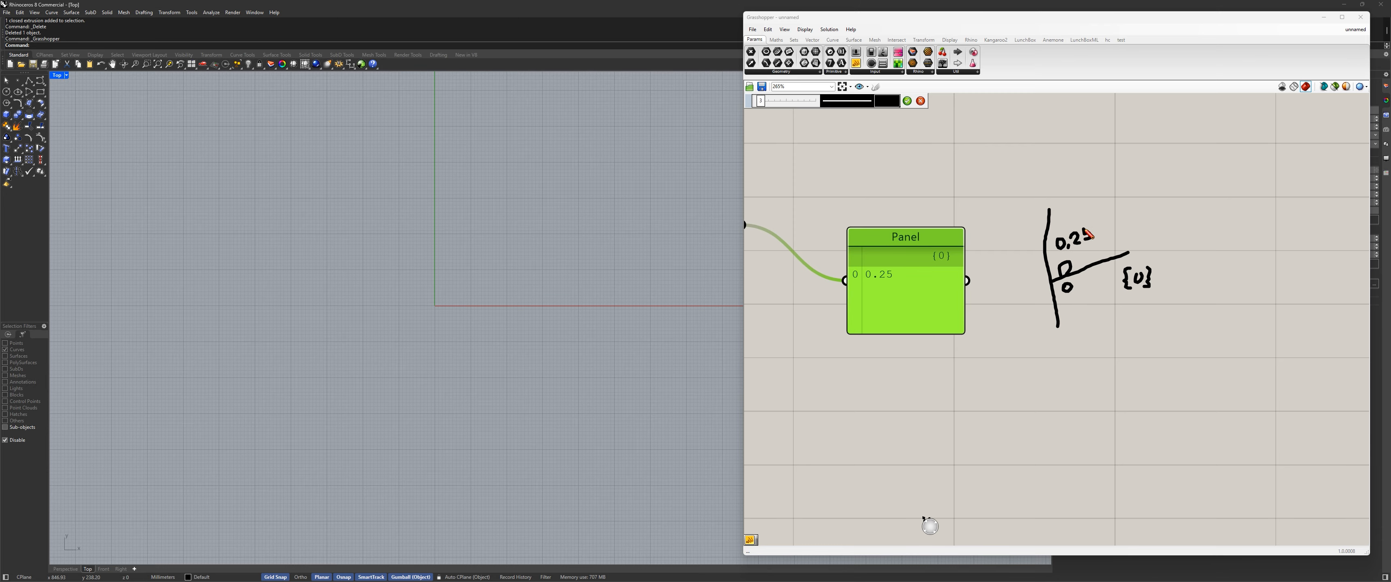
scroll(1029, 248, "down", 3)
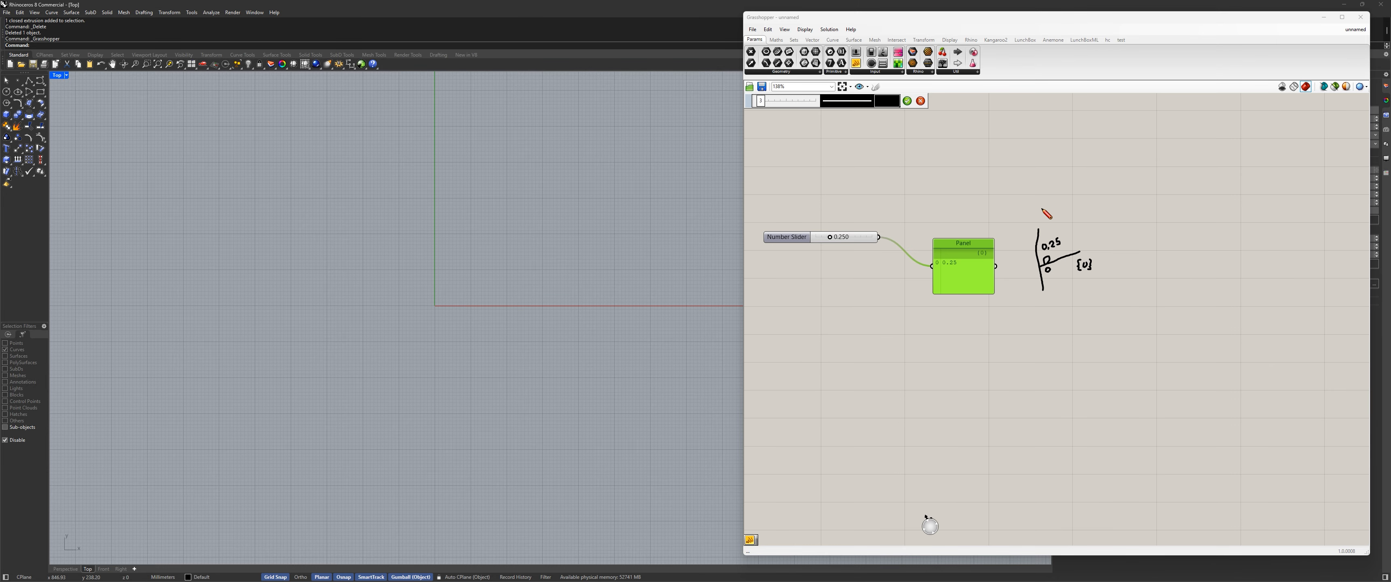
scroll(1019, 235, "up", 3)
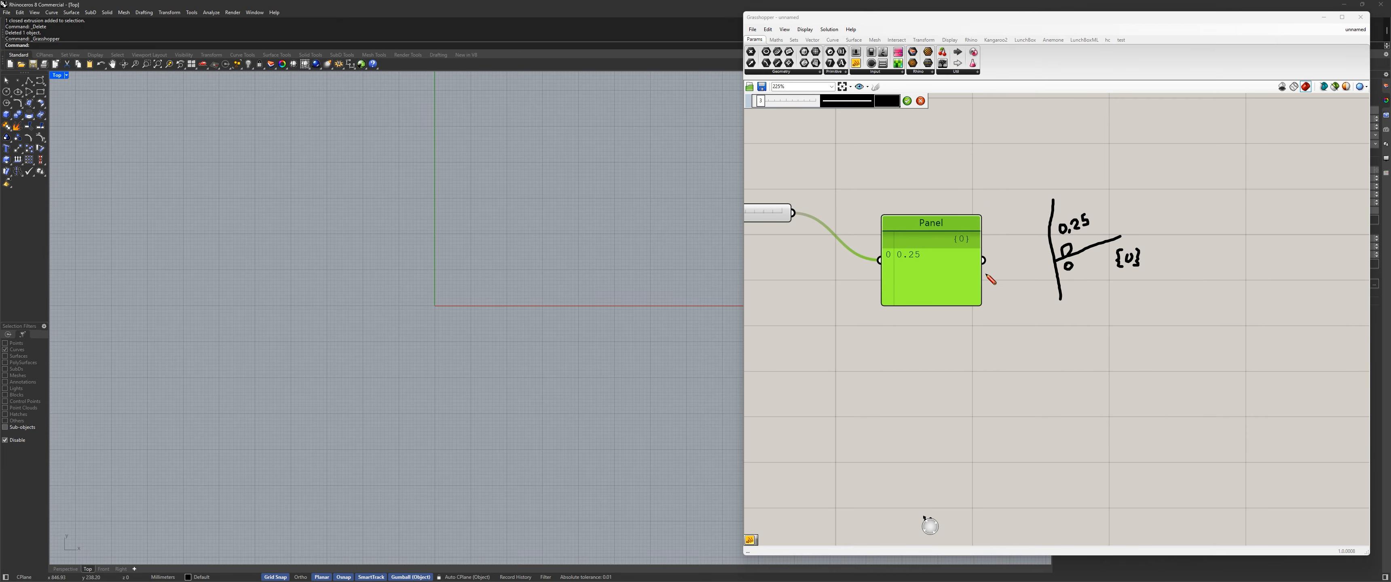
scroll(1093, 333, "down", 3)
scroll(879, 286, "up", 2)
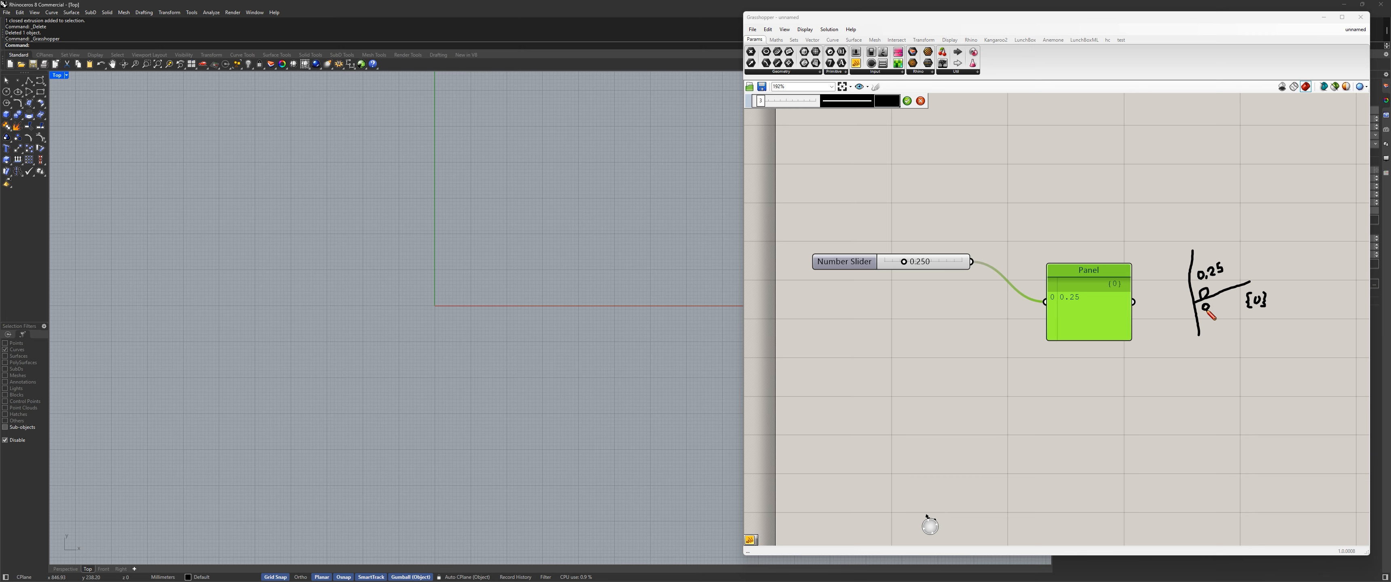
Finish the freehand data tree sketch beside the Panel and keep it on the canvas
scroll(1289, 370, "up", 2)
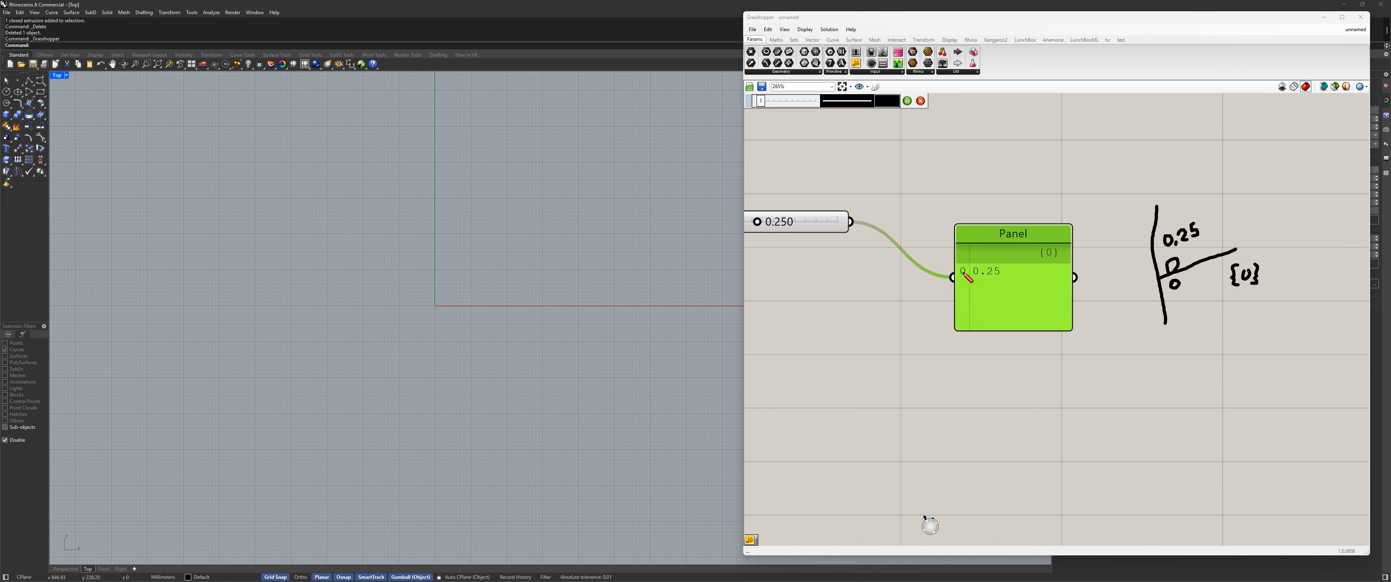
scroll(924, 303, "down", 3)
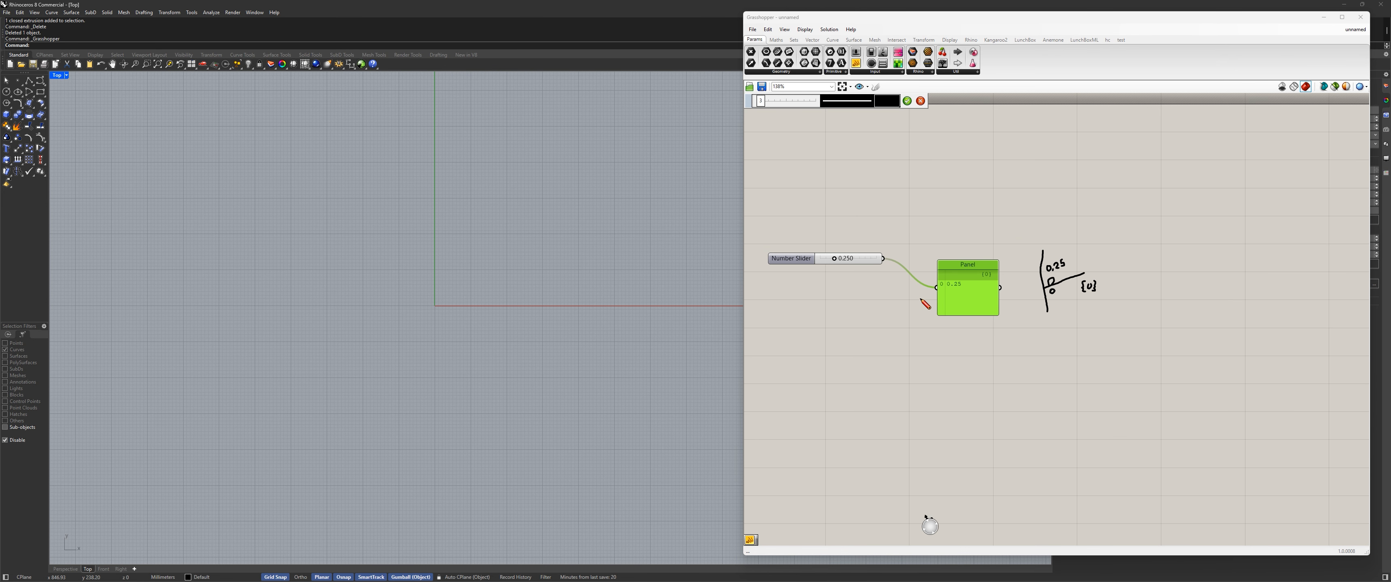
left_click(908, 101)
Add a second Number Slider below the first and connect it to a new Panel placed under the existing one
scroll(830, 323, "up", 2)
mouse_move(830, 323)
right_mouse_down()
mouse_move(810, 314)
mouse_move(883, 317)
right_mouse_up()
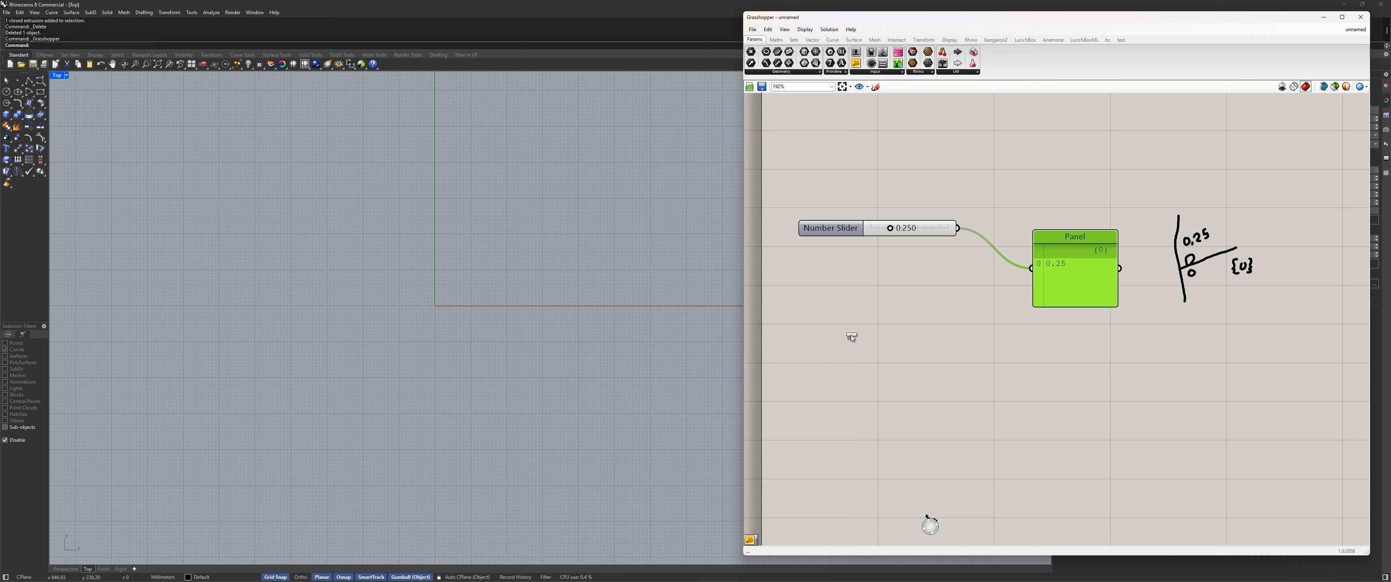
left_click_drag(851, 338, 846, 377)
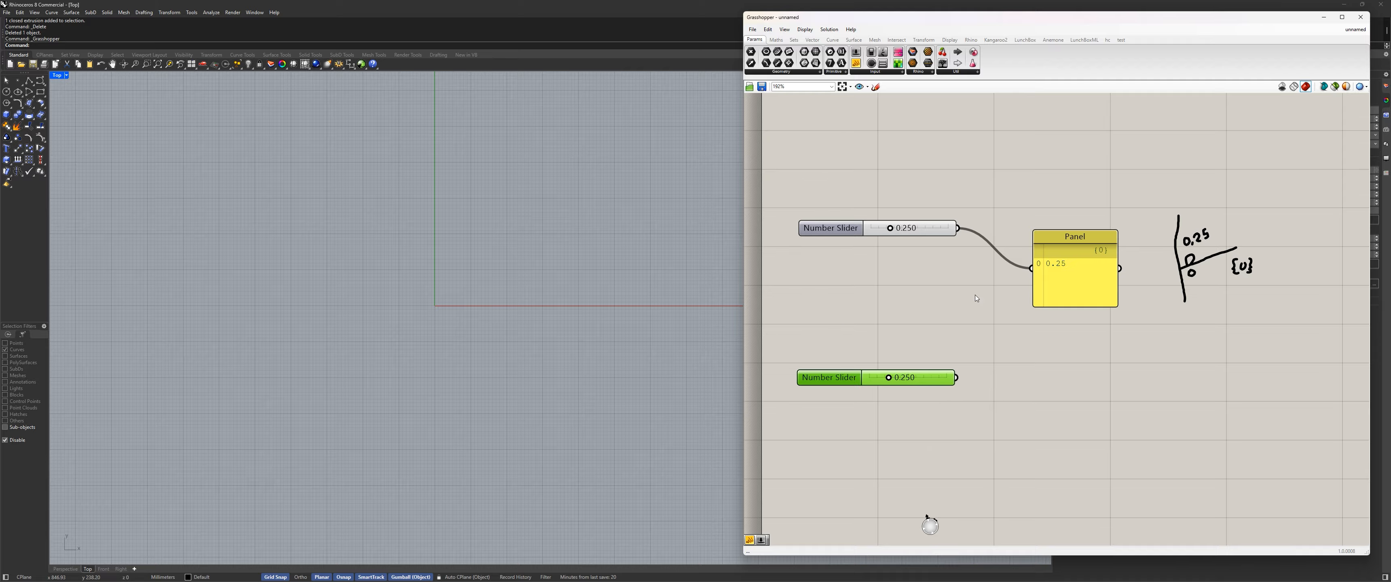
left_click_drag(856, 63, 1053, 410)
left_click_drag(956, 377, 1113, 415)
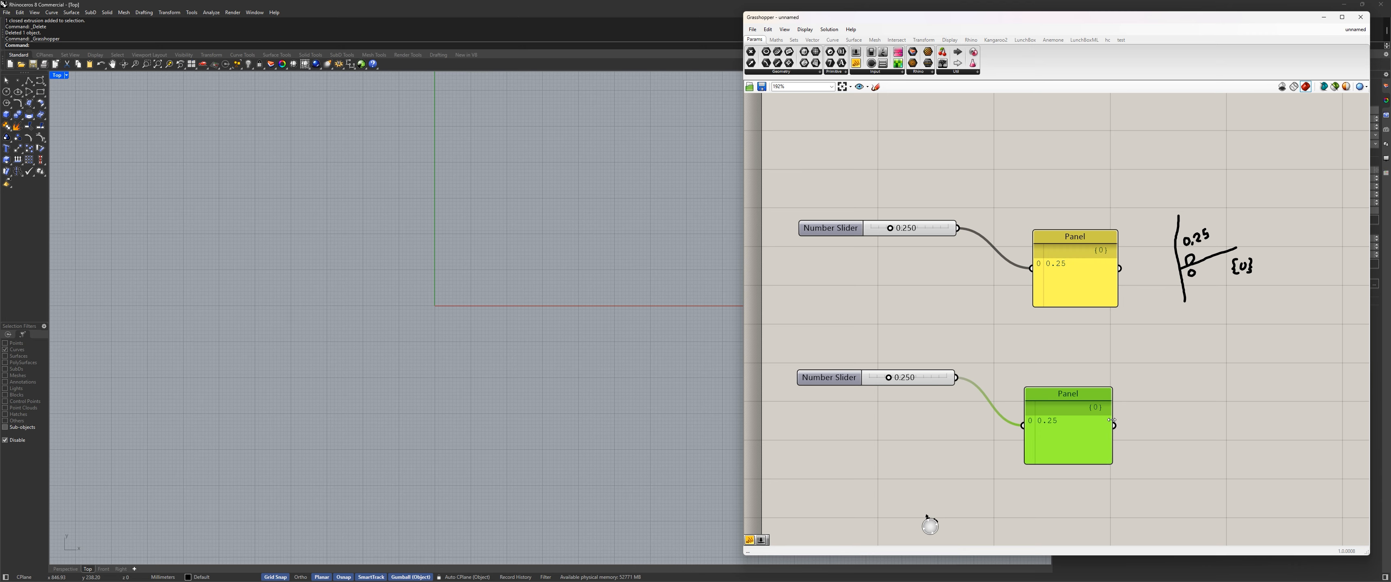
mouse_move(1050, 438)
left_mouse_down()
mouse_move(1063, 425)
mouse_move(1054, 441)
left_mouse_up()
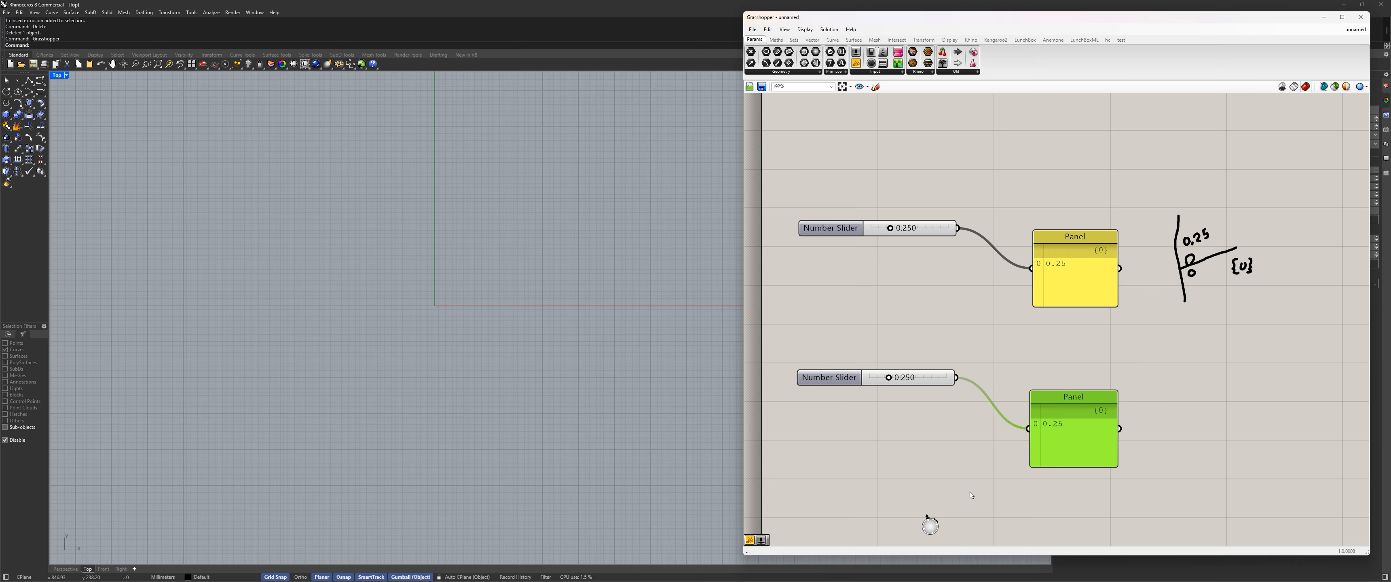
Set the lower Number Slider's value to 0.375
left_click_drag(793, 187, 1127, 326)
left_click_drag(1135, 508, 794, 351)
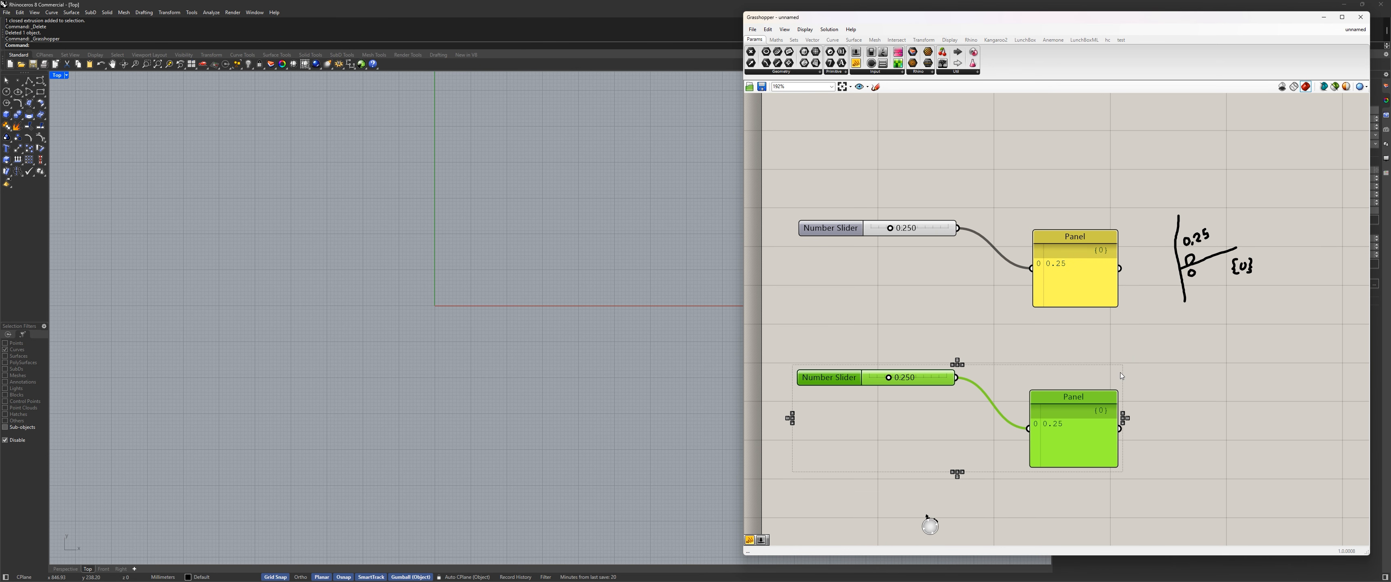
left_click_drag(888, 377, 898, 380)
left_click(1045, 376)
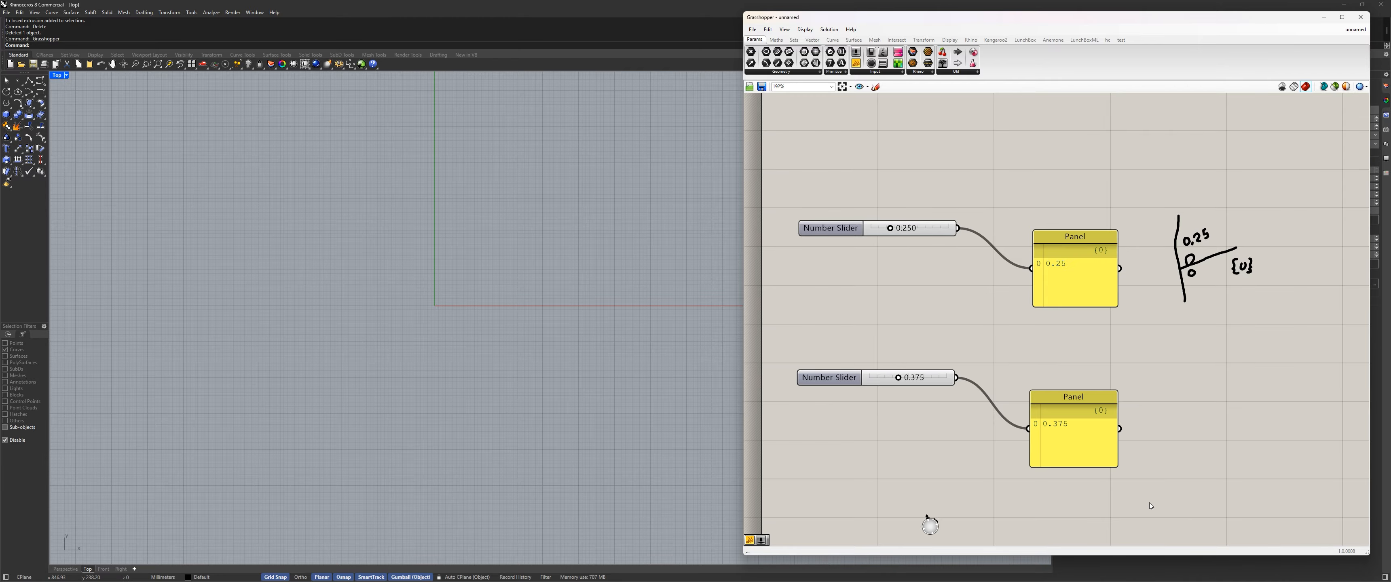
Reposition both Panels so that each one sits slightly lower than the Number Slider feeding it
left_click_drag(1182, 508, 1005, 358)
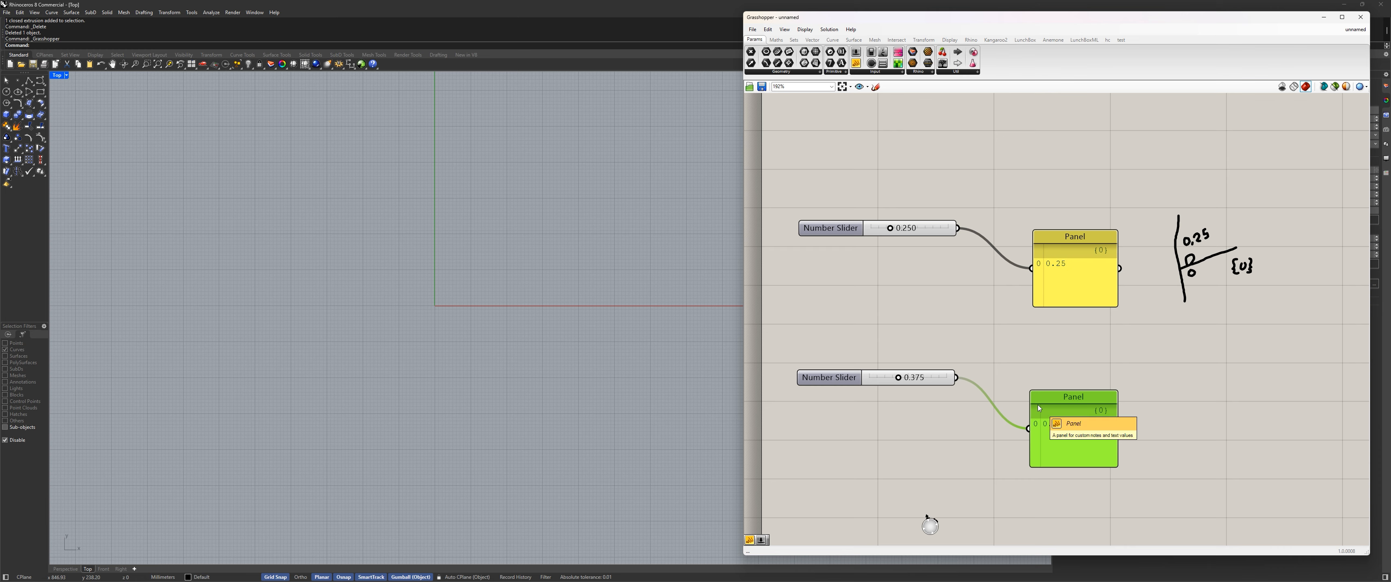
left_click_drag(1066, 276, 1065, 270)
left_click_drag(1067, 417, 1067, 414)
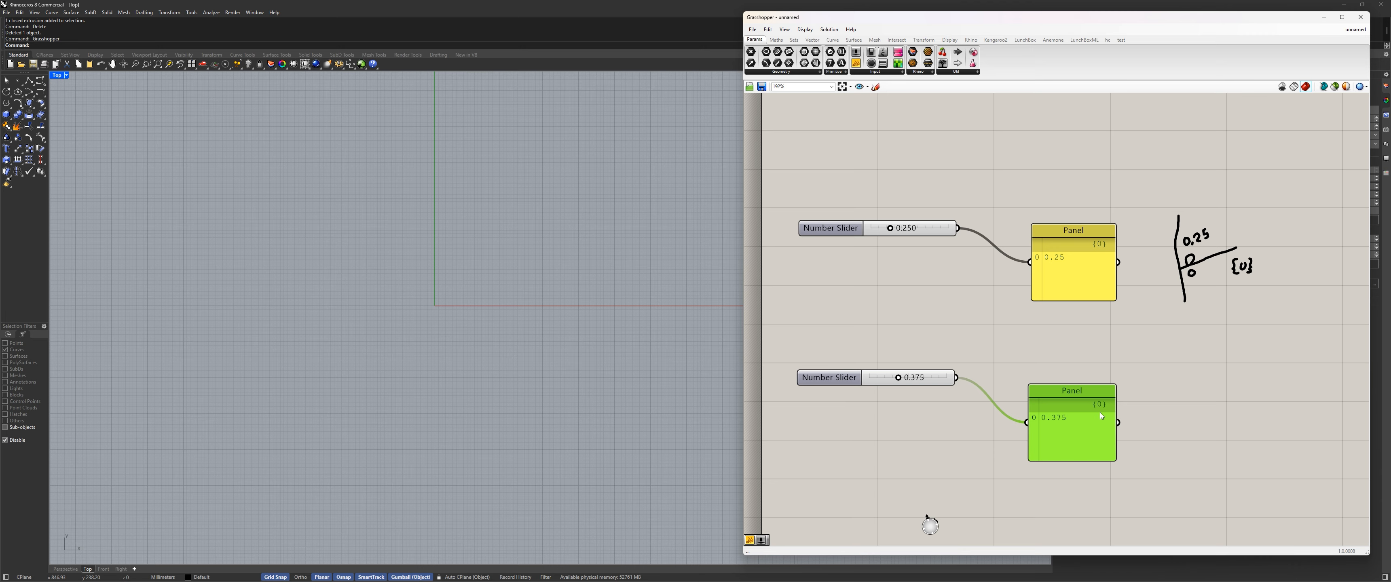
left_click_drag(1100, 413, 1102, 400)
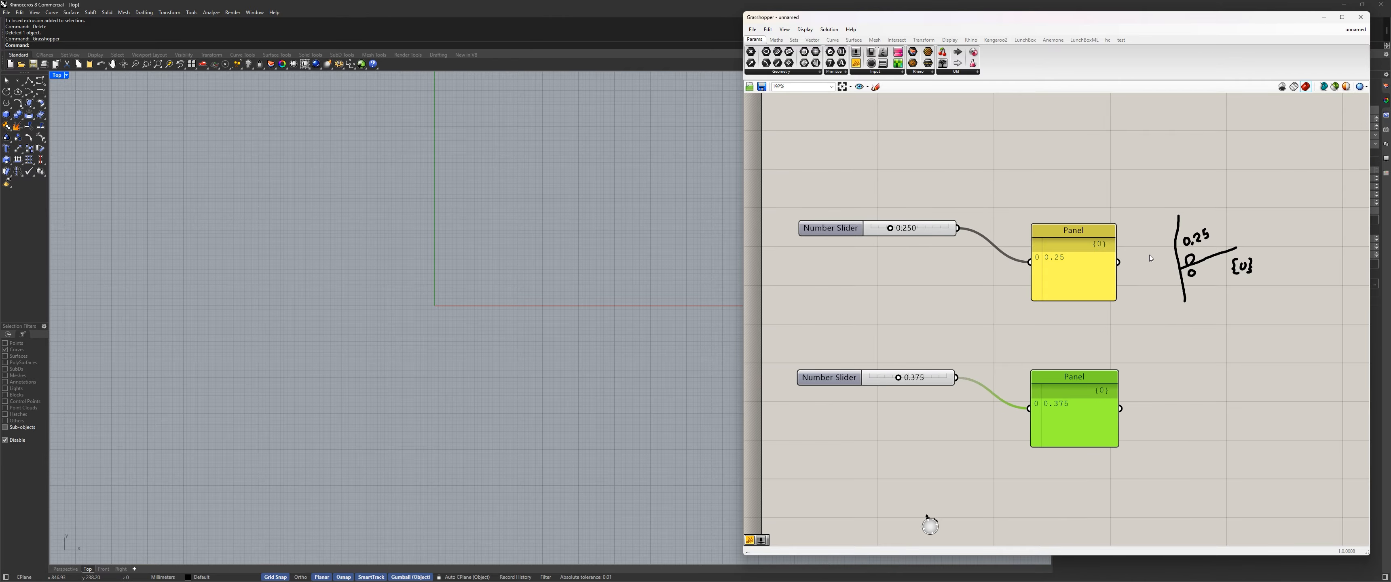
left_click_drag(1093, 410, 1085, 433)
left_click_drag(1078, 265, 1072, 227)
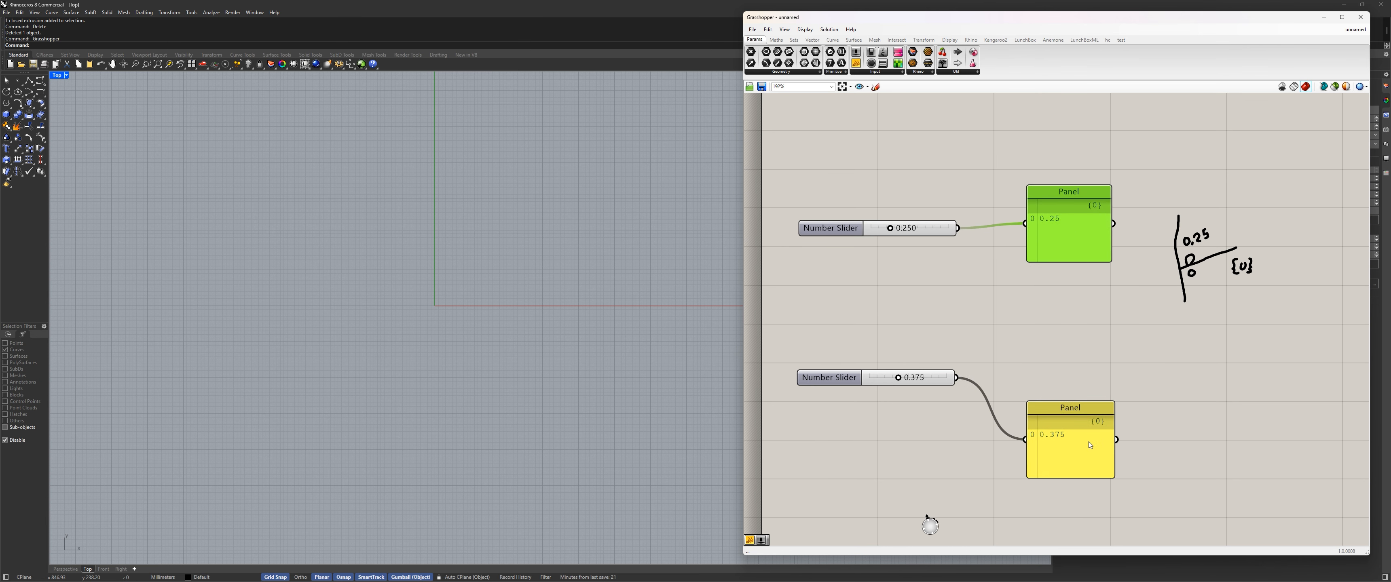
left_click_drag(1097, 452, 1090, 422)
left_click_drag(1079, 240, 1083, 292)
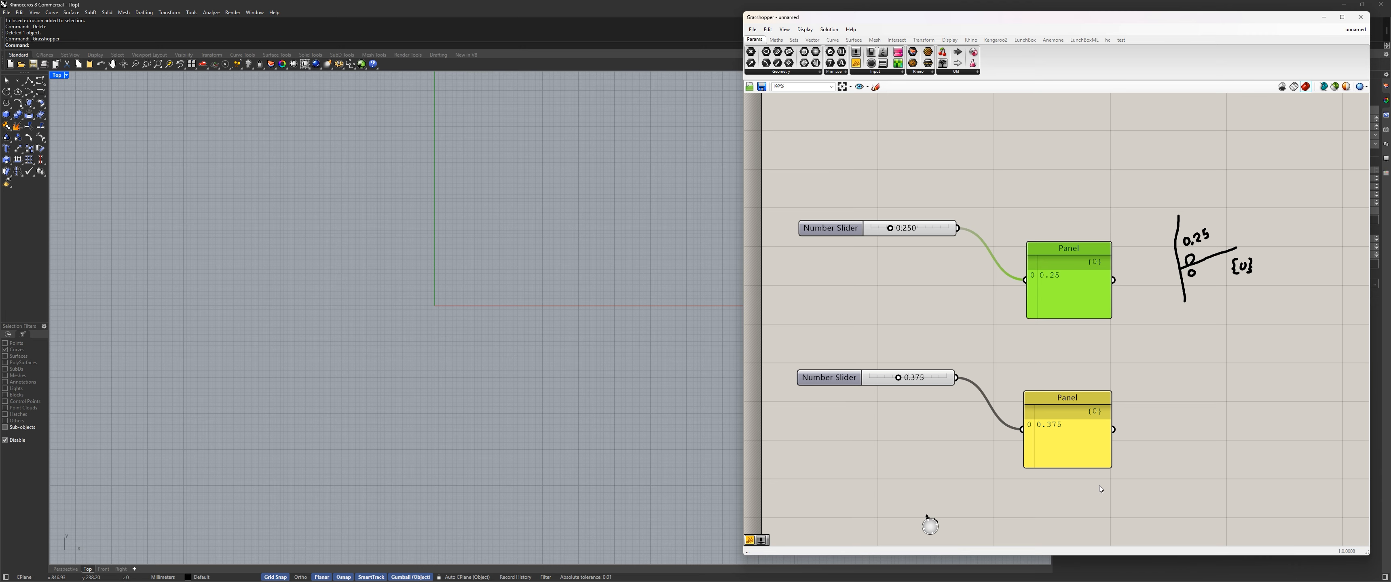
Move the lower Number Slider and its Panel up, closer to the first slider and Panel pair
left_click_drag(932, 441, 791, 182)
left_click(872, 216)
right_click_drag(948, 325, 947, 279)
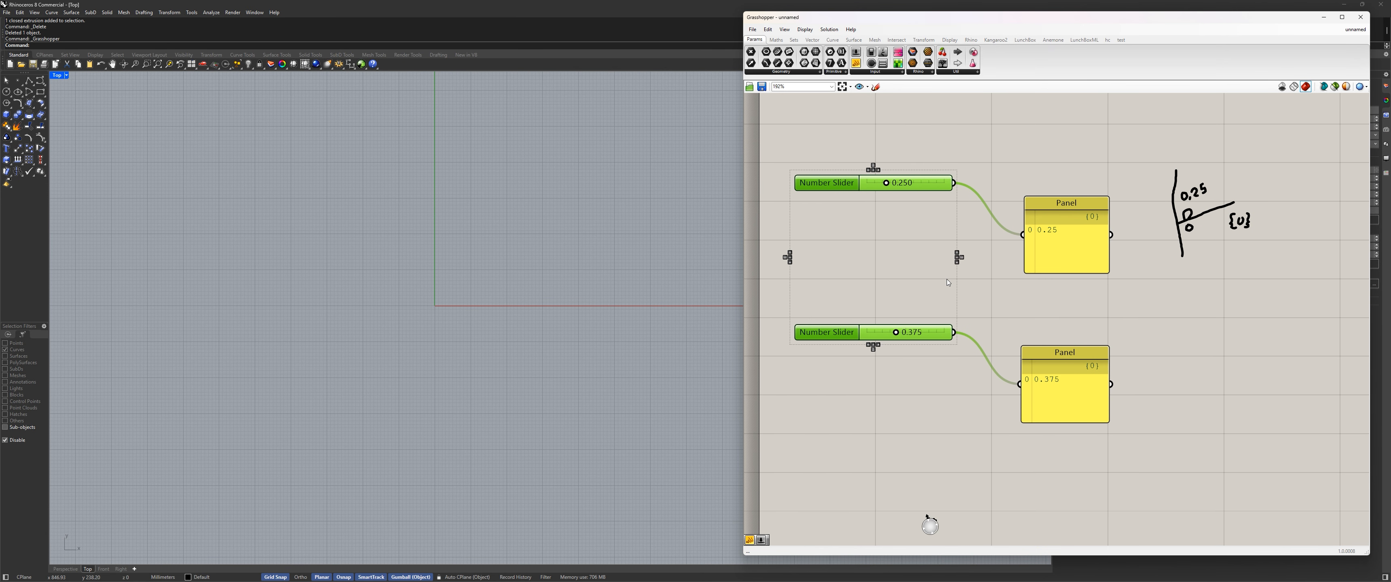
left_click(946, 280)
left_click_drag(855, 328, 851, 307)
left_click(1064, 352)
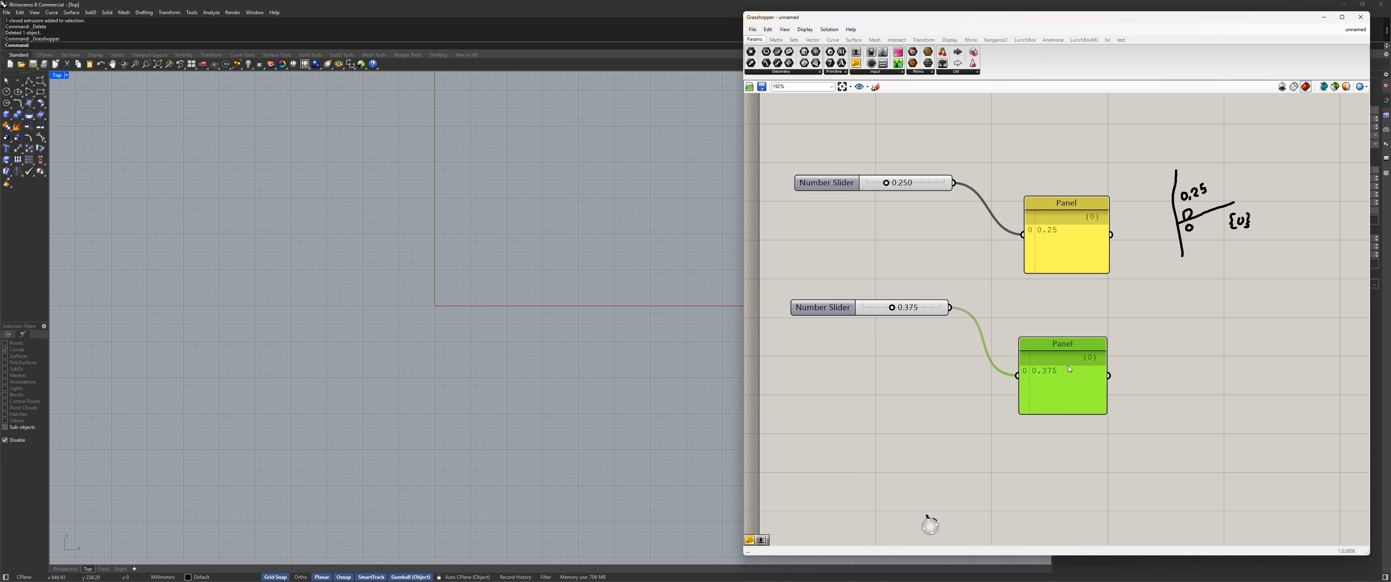
mouse_move(1064, 352)
left_mouse_down()
mouse_move(1059, 327)
mouse_move(1068, 348)
left_mouse_up()
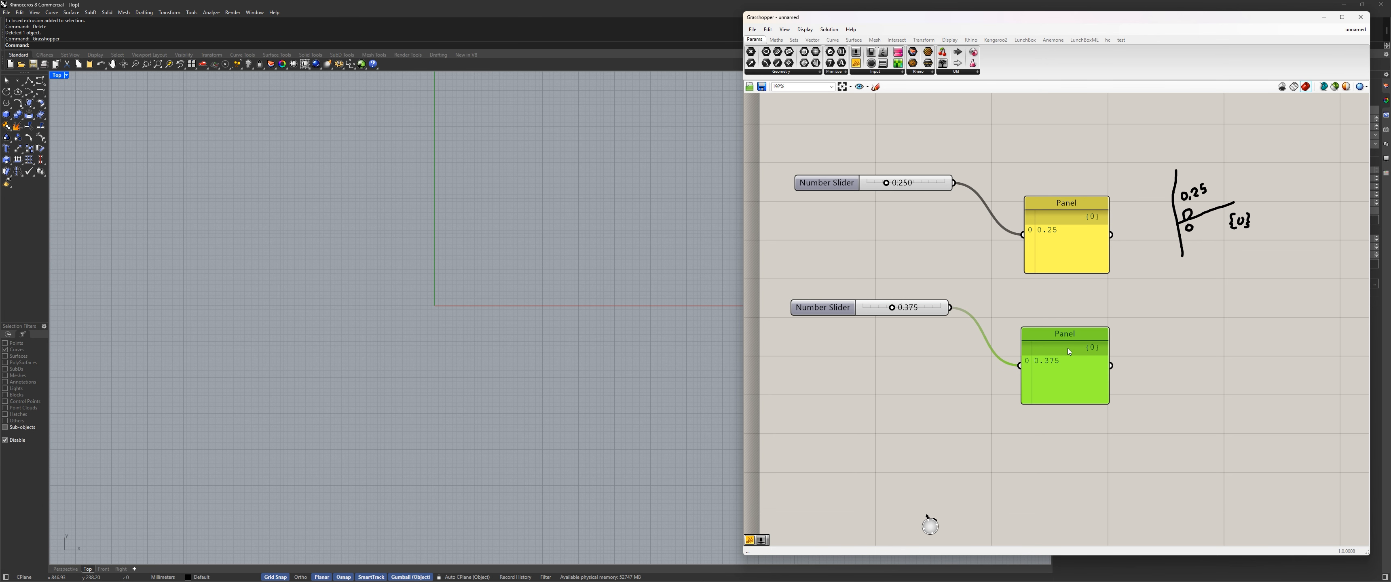
Align the two Number Sliders vertically so that their side edges line up
left_click(905, 187)
left_click_drag(772, 146, 980, 389)
left_click(960, 245)
left_click(1135, 366)
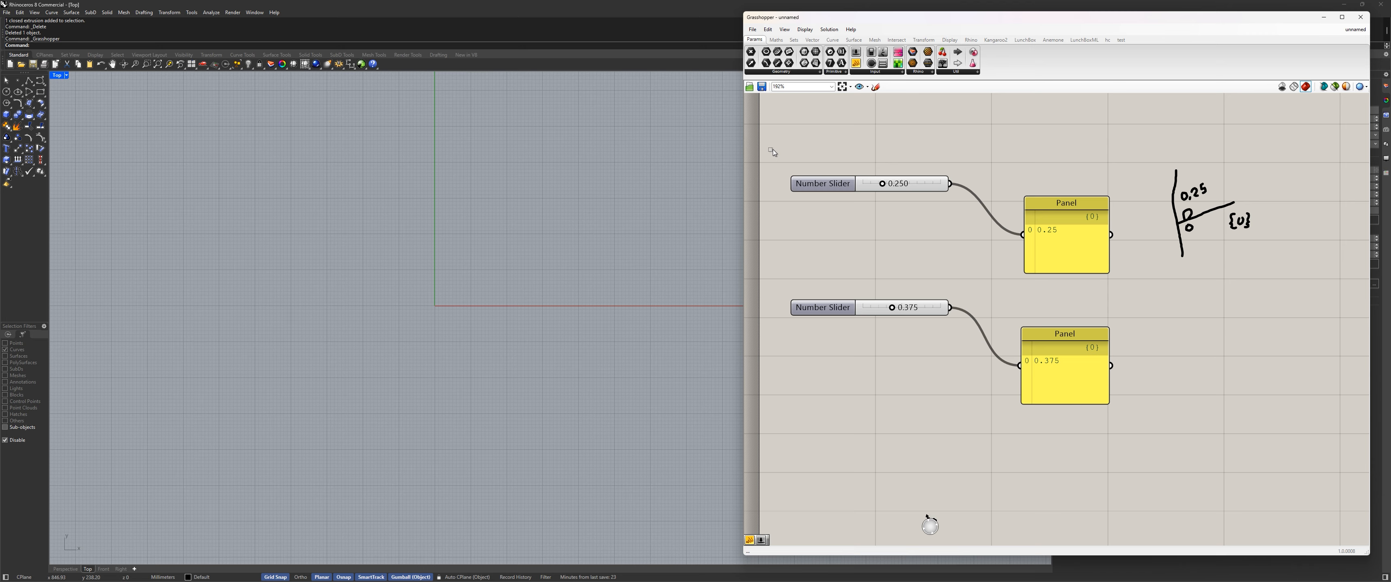
left_click_drag(770, 147, 971, 223)
left_click_drag(960, 344, 761, 257)
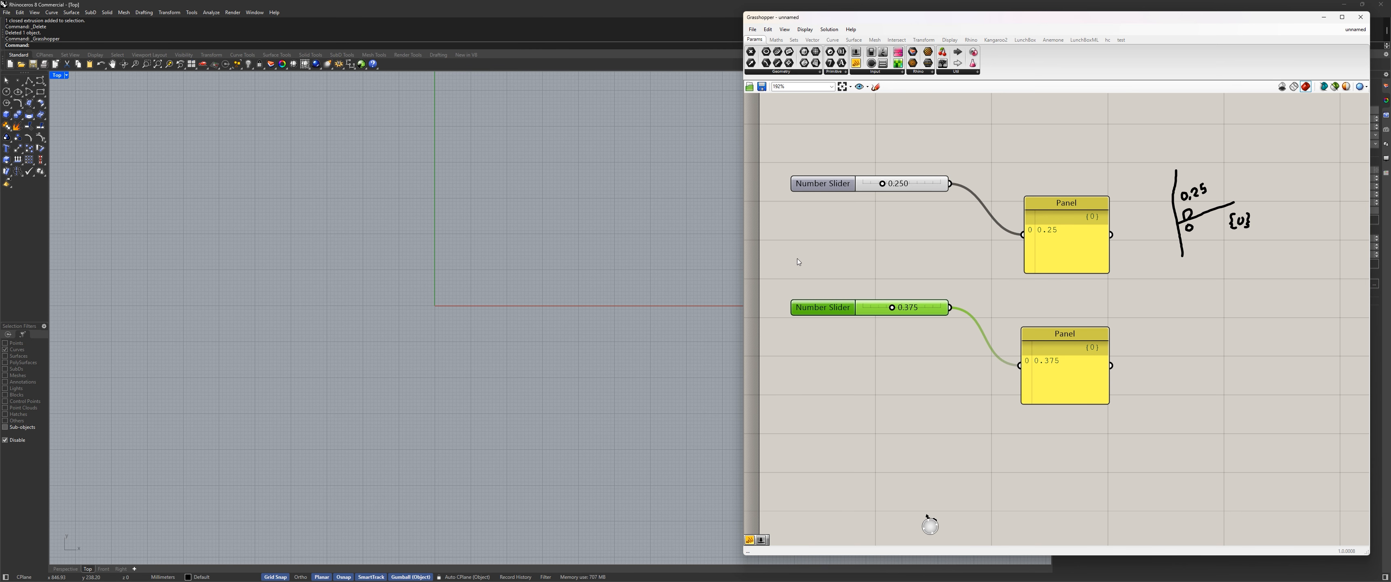
left_click(874, 250)
left_click_drag(969, 343, 774, 161)
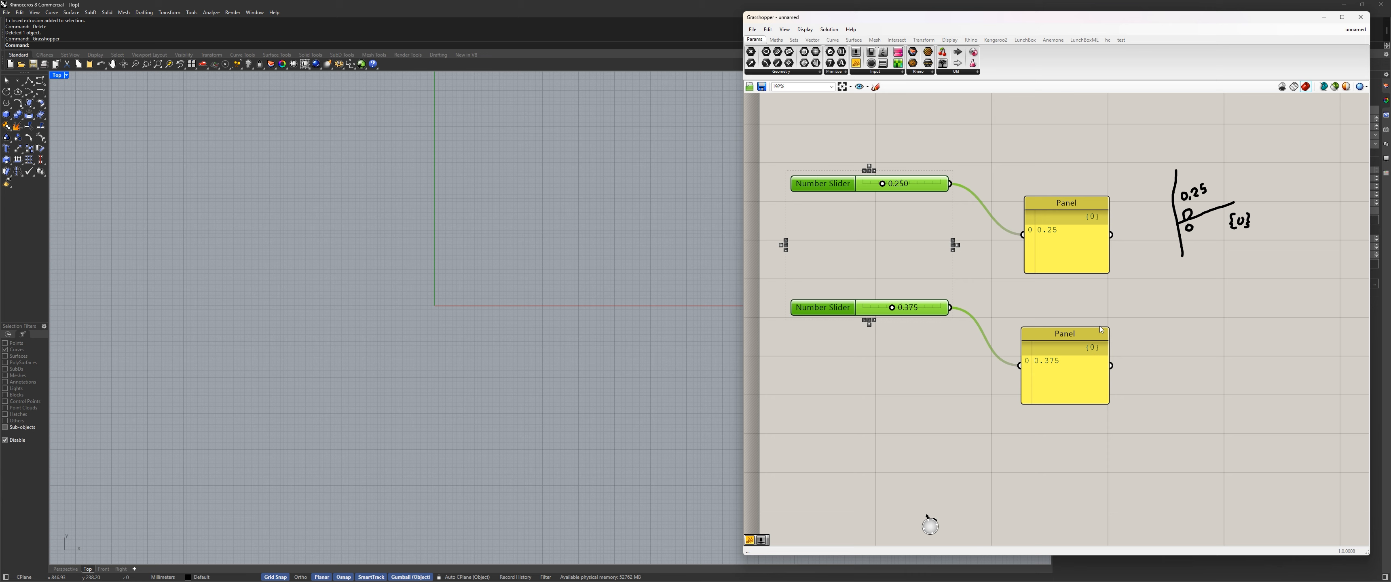
left_click_drag(1190, 296, 1251, 426)
Sketch a second data tree beside the lower Panel, with branch {0} and an item labelled index 0 and value 0.38
right_click_drag(1136, 302, 1073, 294)
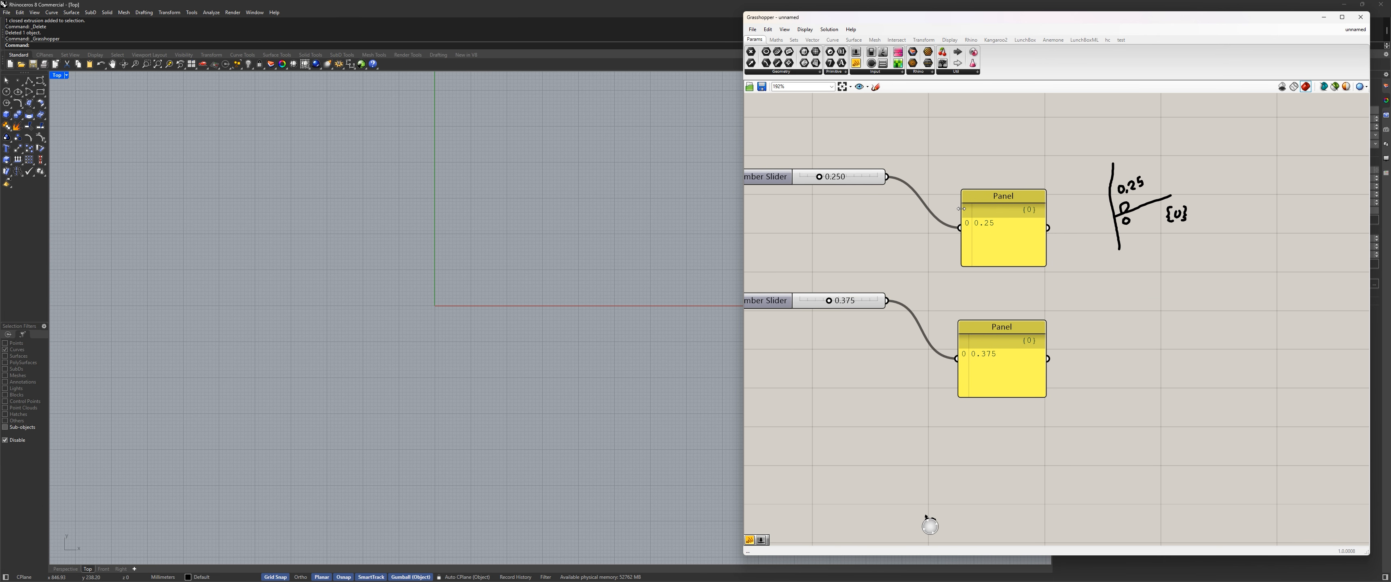
left_click(876, 87)
left_click_drag(1126, 389, 1112, 291)
mouse_move(1118, 361)
left_mouse_down()
mouse_move(1182, 332)
mouse_move(1181, 360)
mouse_move(1201, 346)
mouse_move(1199, 360)
mouse_move(1128, 358)
mouse_move(1124, 326)
mouse_move(1147, 327)
left_mouse_up()
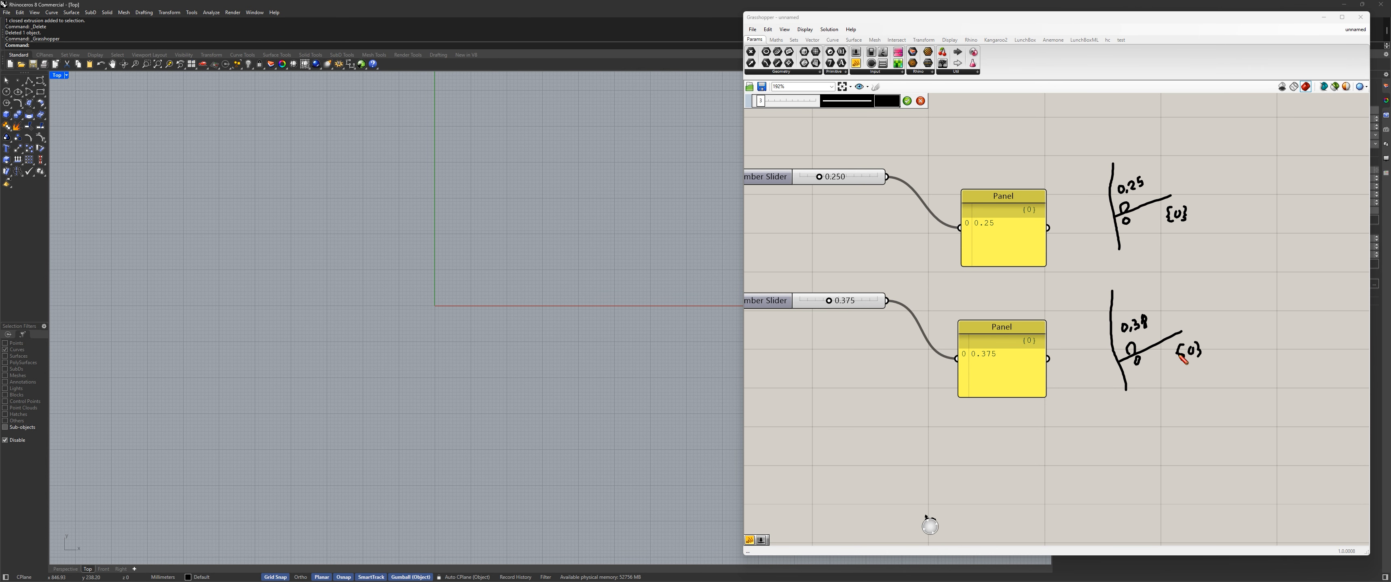
scroll(1114, 356, "down", 1)
scroll(988, 373, "up", 1)
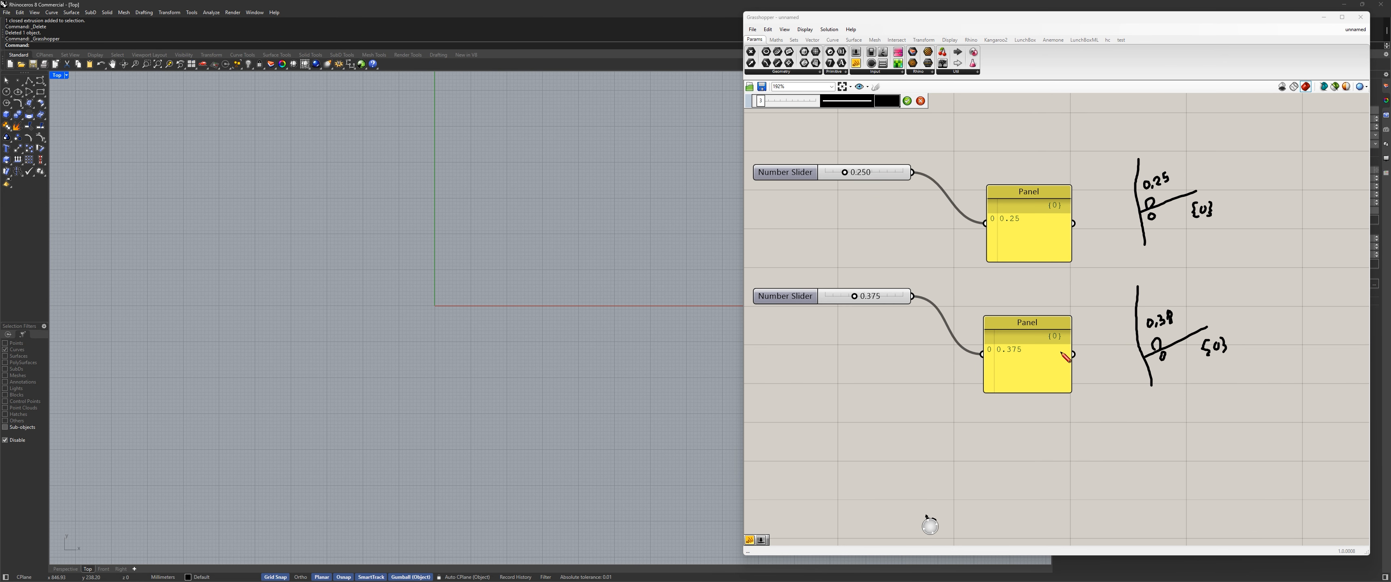
left_click(907, 102)
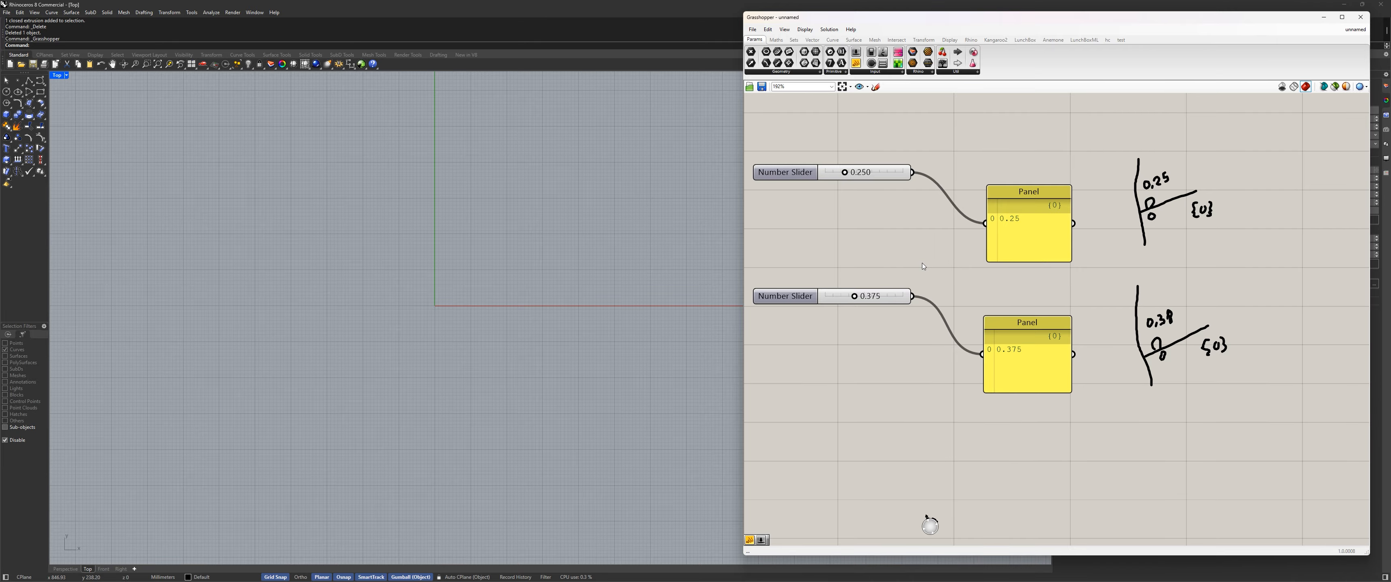
Place a Merge component from the Sets tree components below the lower Panel
left_click(794, 42)
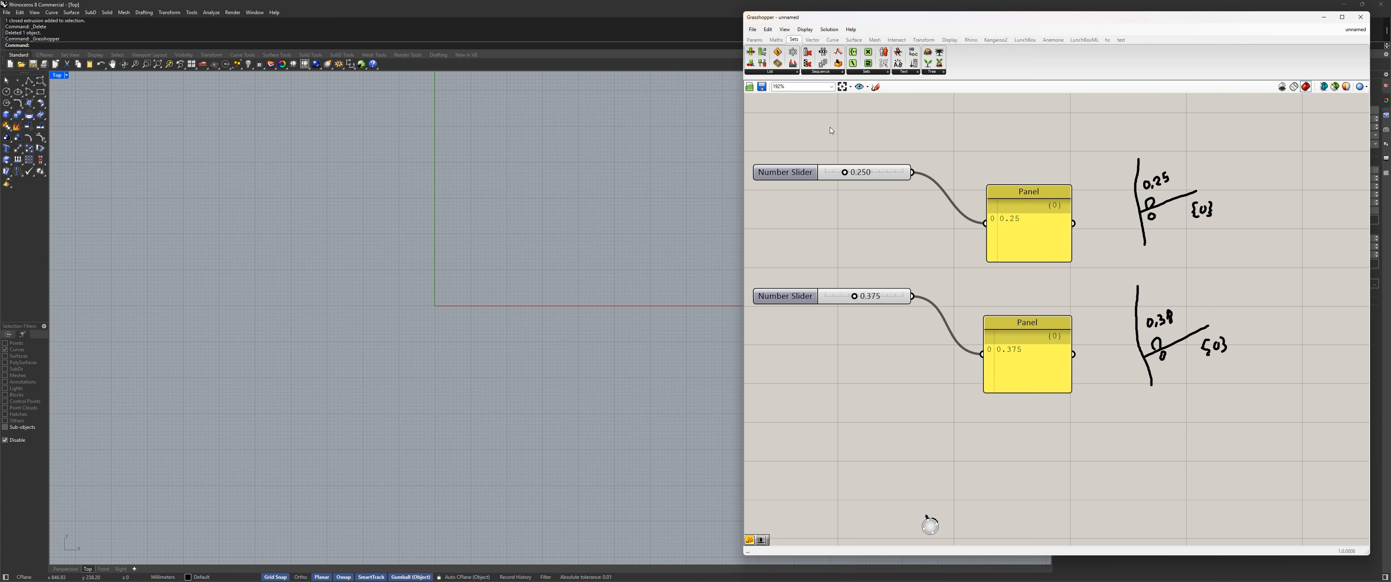
left_click(934, 75)
left_click(941, 73)
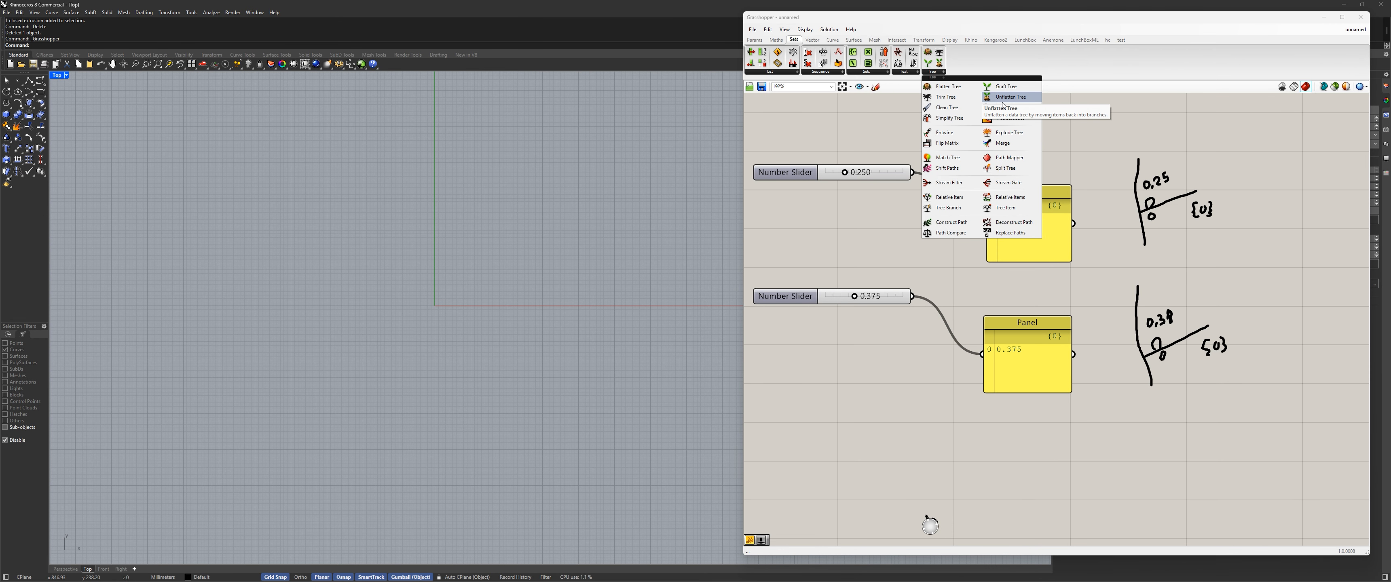
left_click(1007, 148)
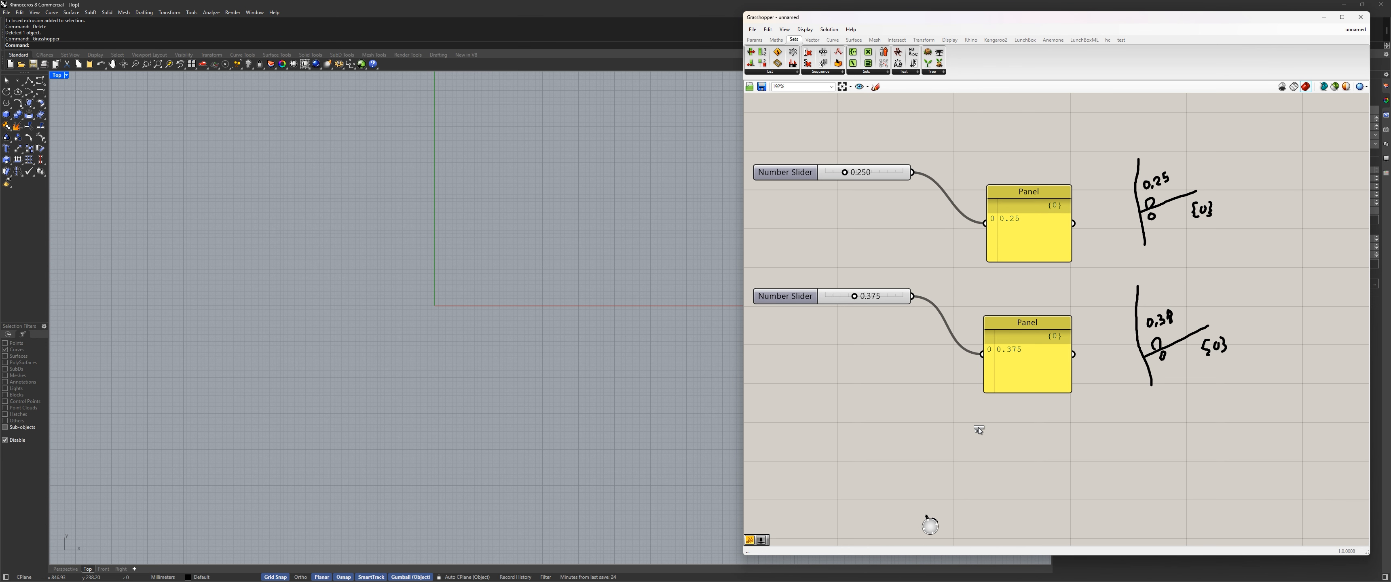
left_click(978, 429)
Move the Merge component so that it sits just beneath the lower Panel
right_click_drag(864, 475, 885, 388)
left_click_drag(1009, 347, 1047, 381)
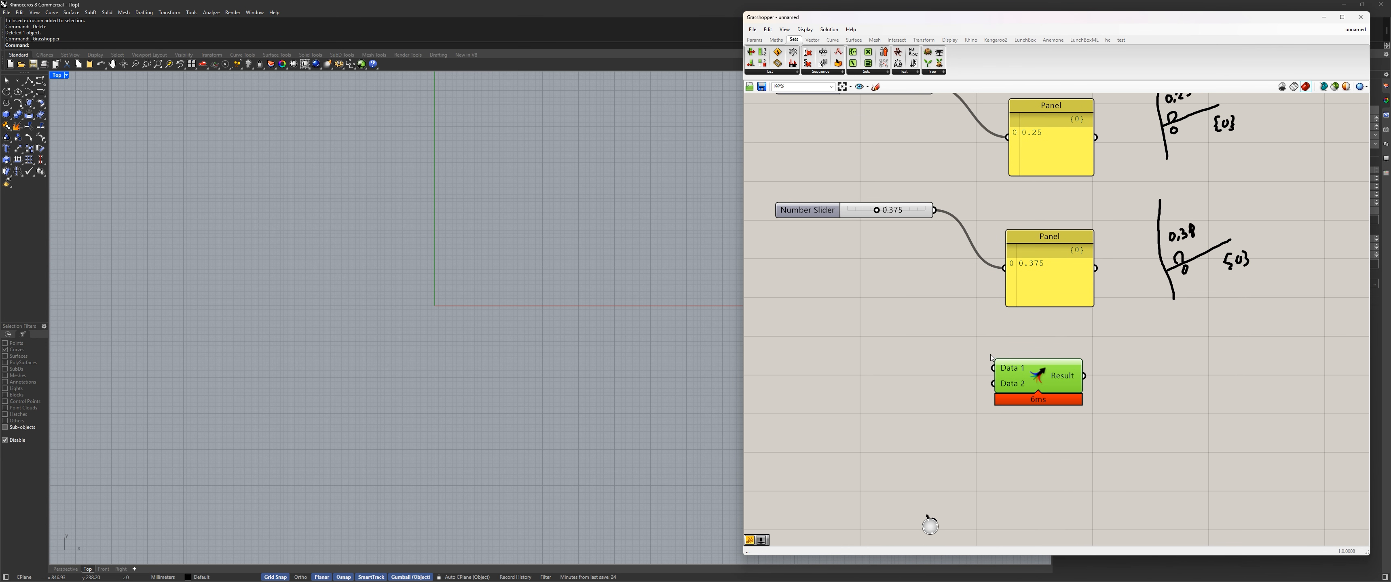
right_click_drag(1047, 382, 937, 424)
left_click_drag(939, 425, 950, 396)
right_click_drag(880, 401, 974, 393)
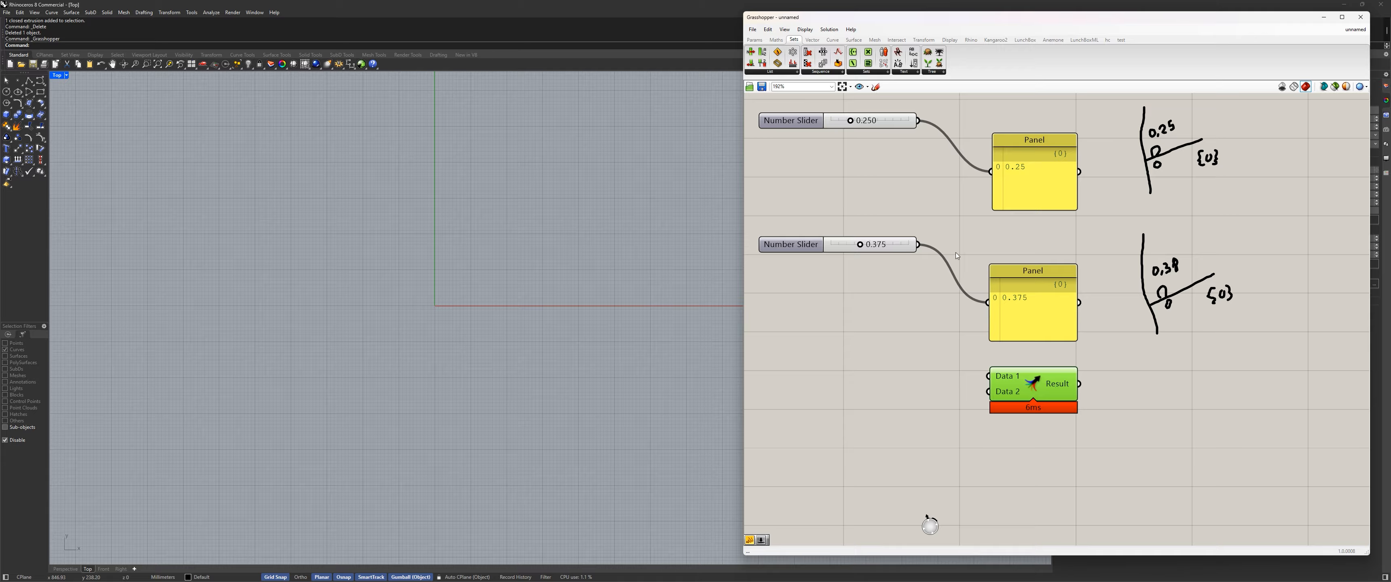
Connect the upper Number Slider to the Merge component's first data input and the lower slider to its second
left_click_drag(918, 120, 1037, 393)
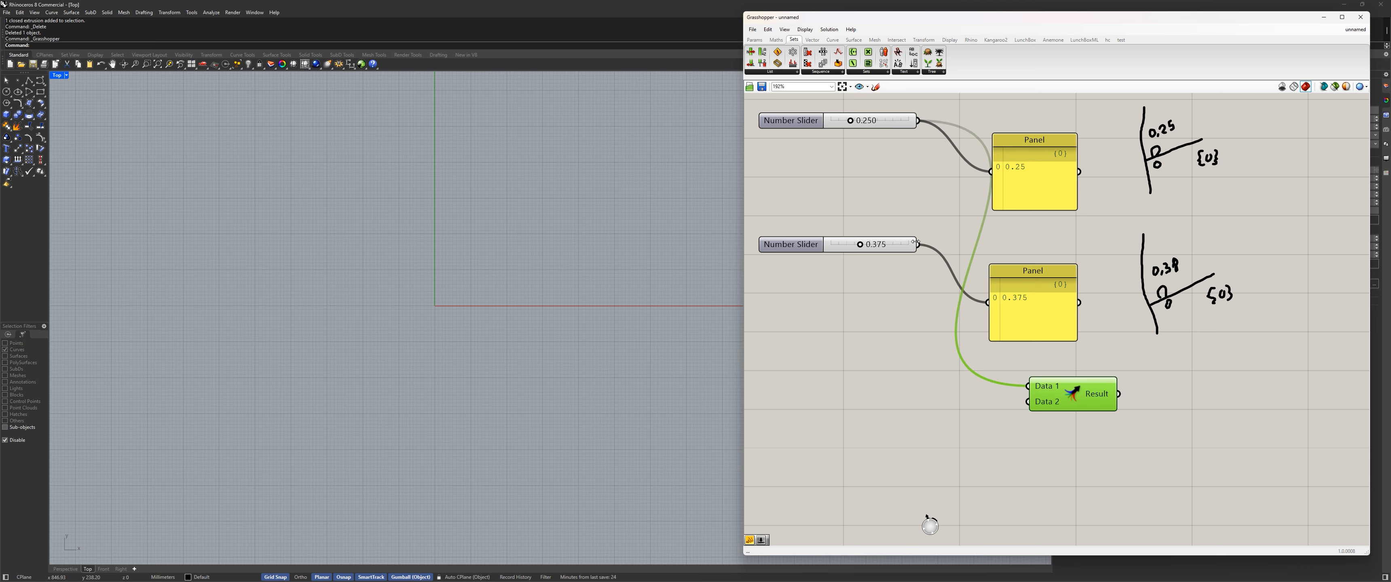
left_click_drag(916, 243, 1039, 425)
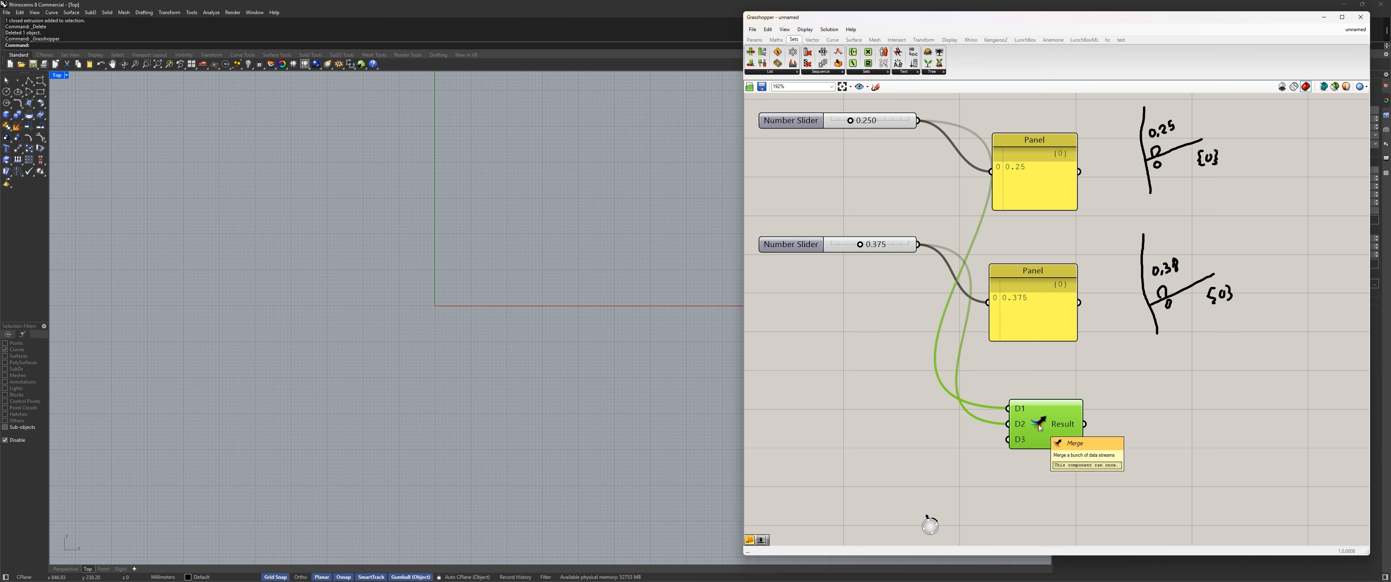
left_click(1019, 295)
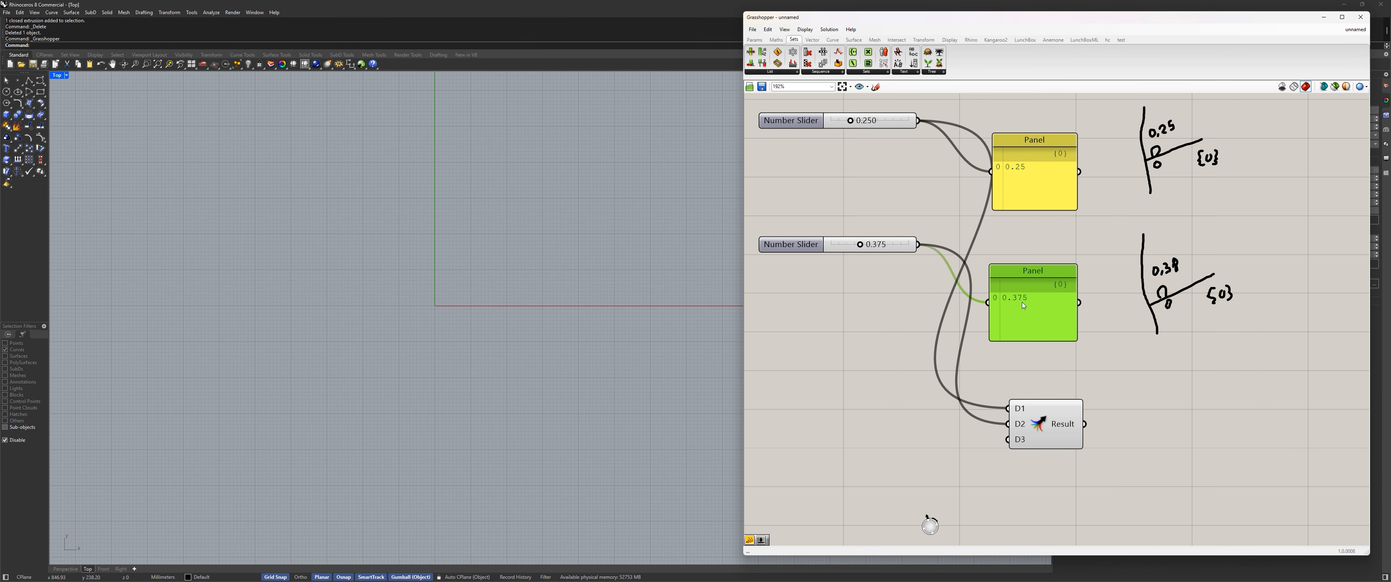
Add two extra inputs, D4 and D5, to the Merge component and remove them again
right_click_drag(976, 467, 904, 434)
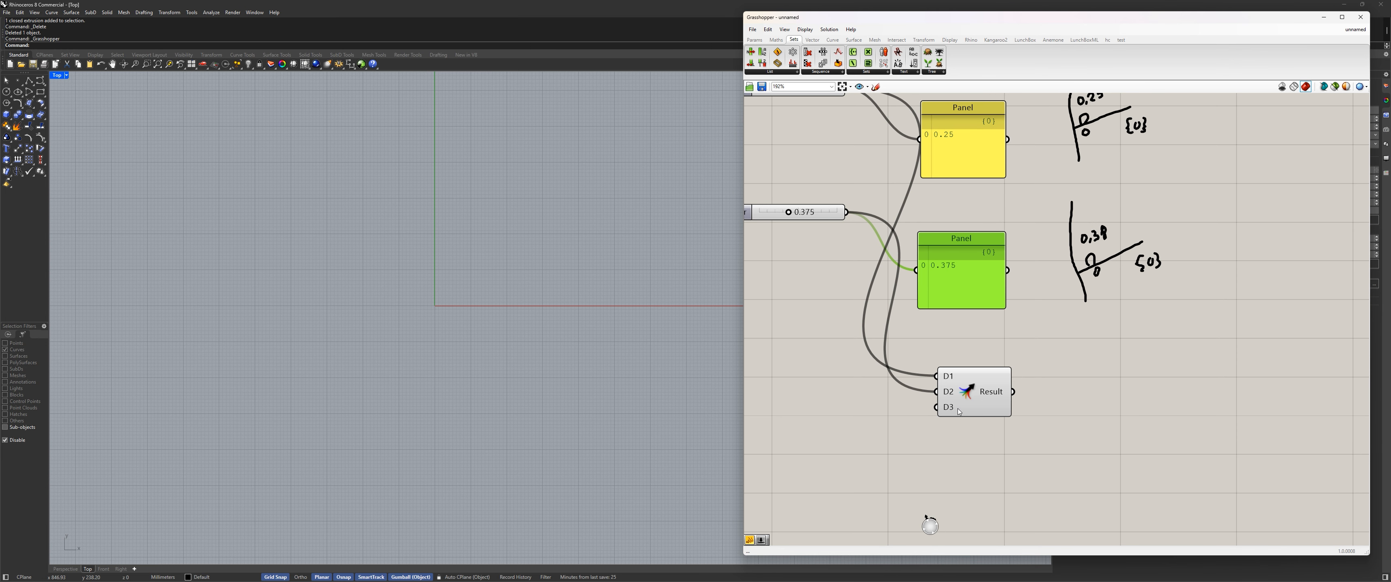
right_click_drag(897, 406, 959, 433)
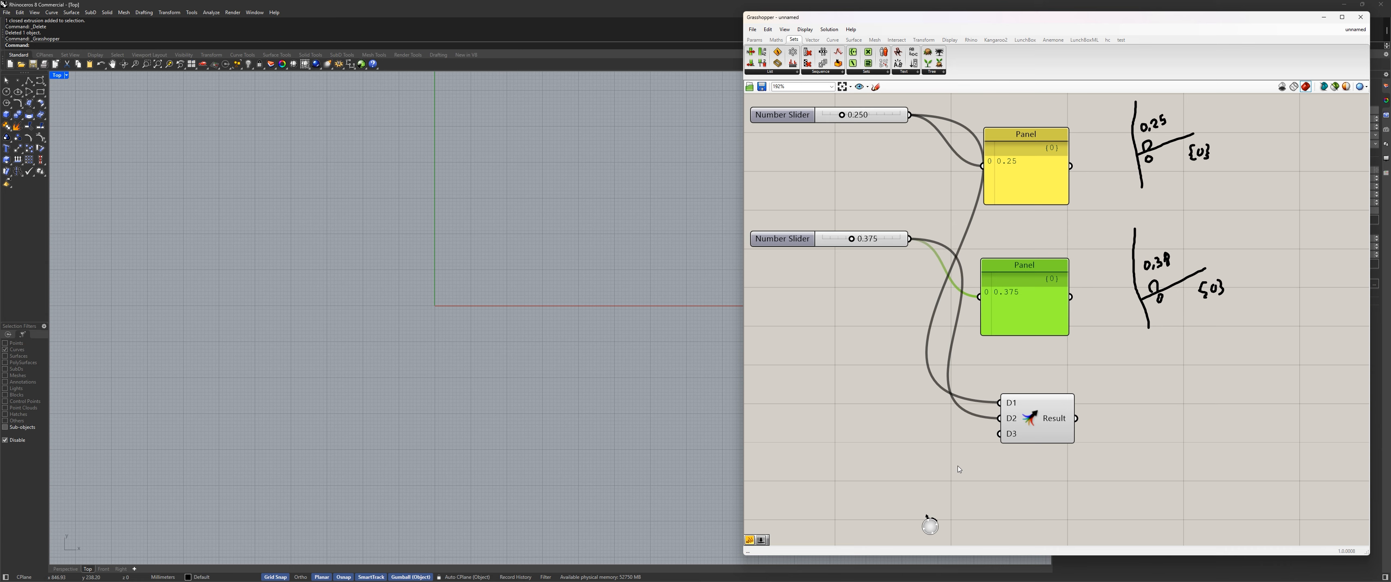
scroll(1046, 438, "up", 5)
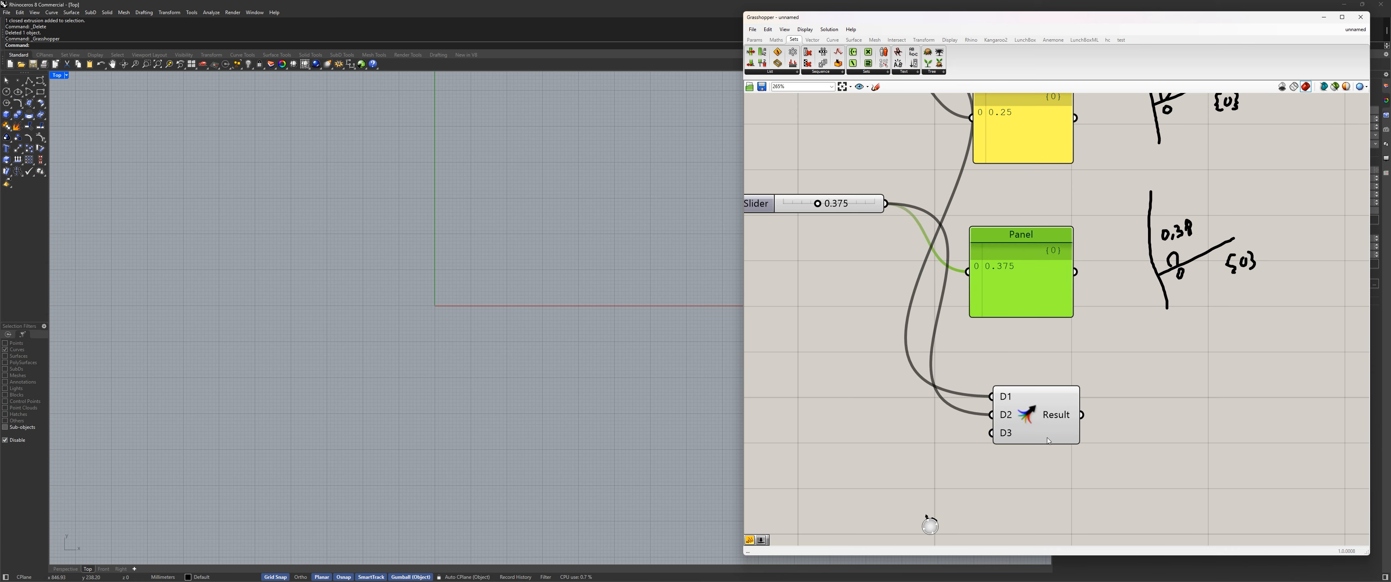
scroll(1047, 438, "up", 4)
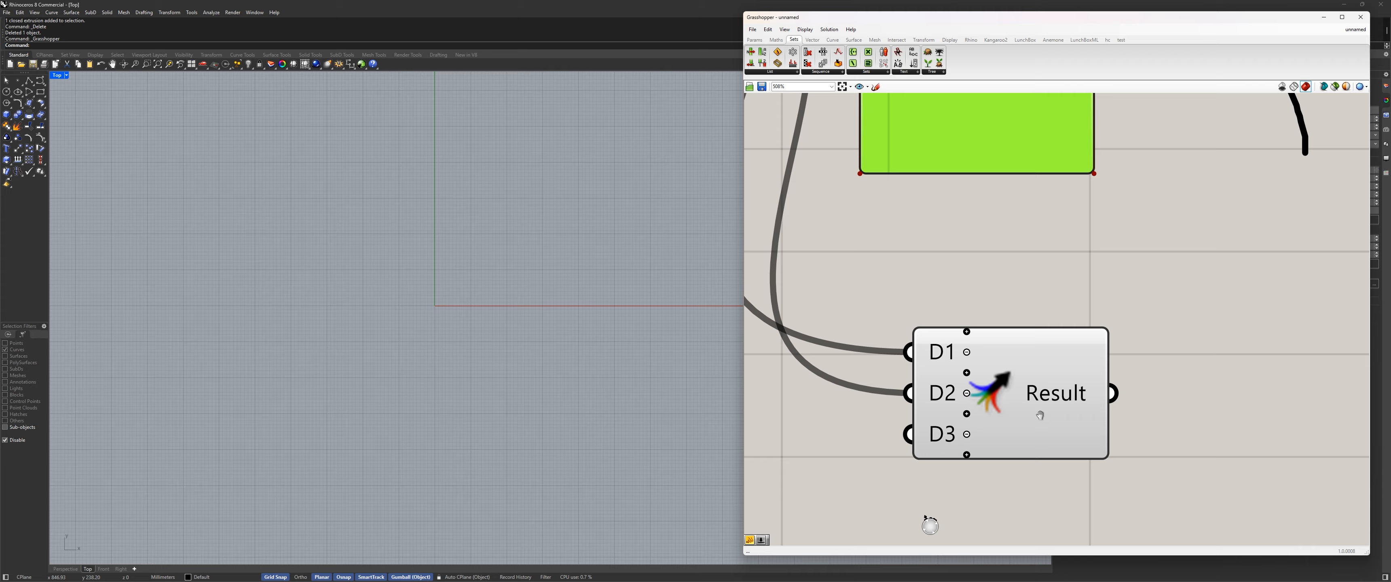
left_click_drag(1058, 374, 1000, 360)
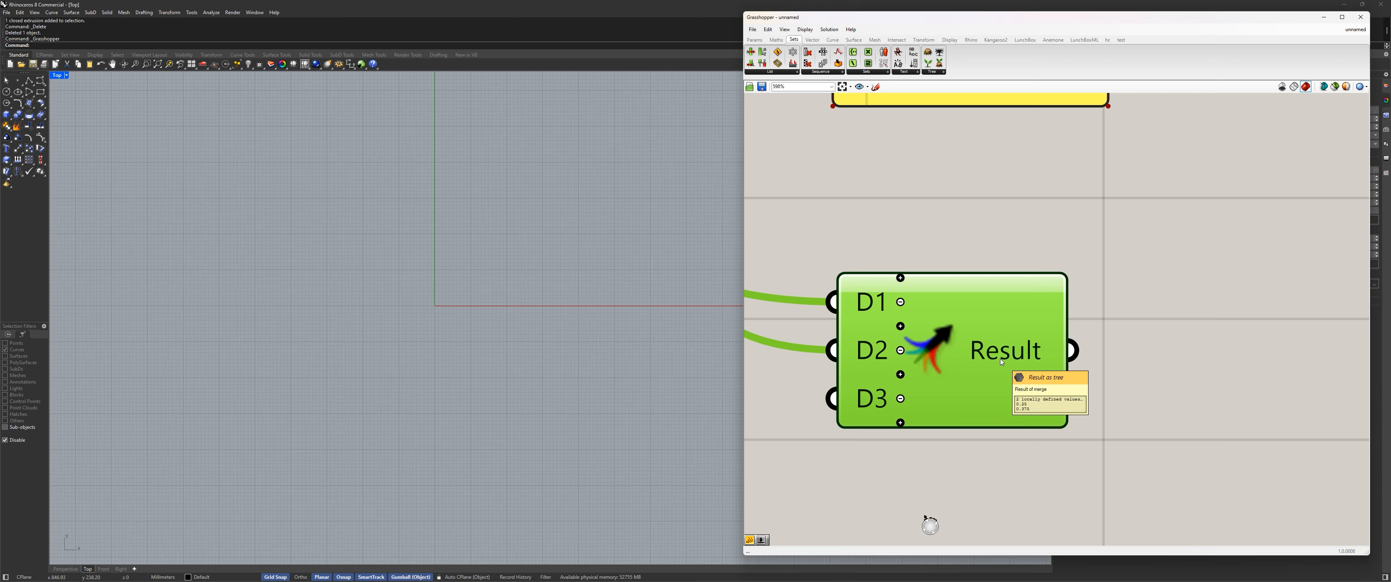
scroll(911, 427, "up", 2)
left_click(902, 418)
left_click(901, 445)
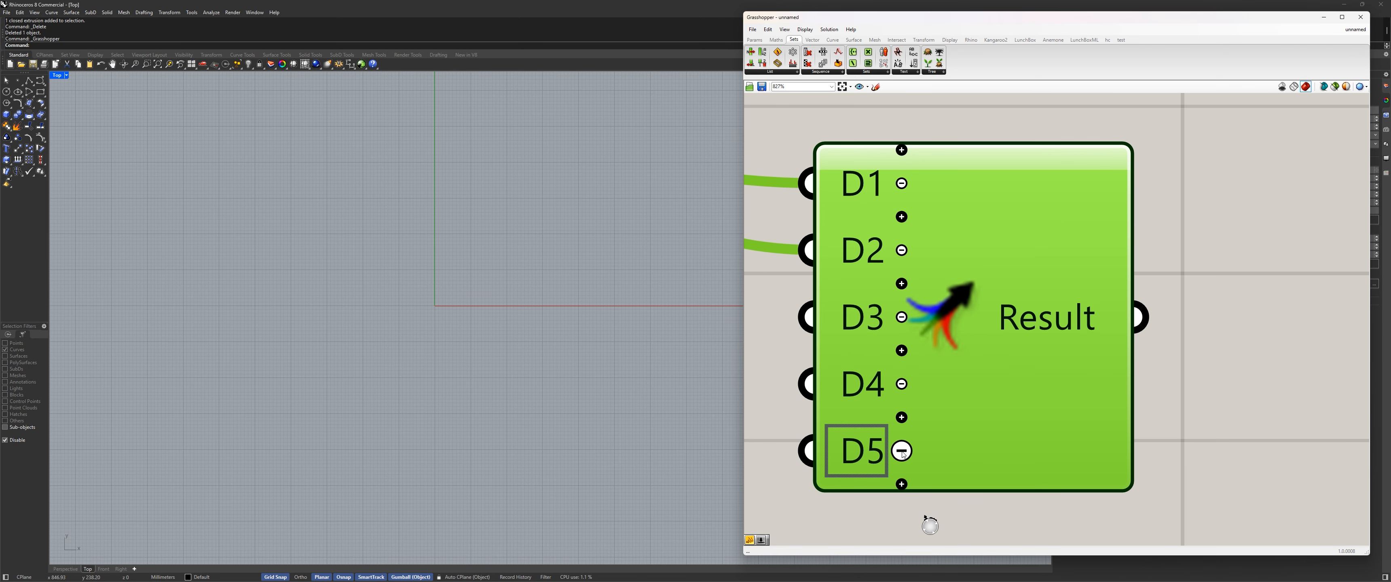
left_click(901, 451)
left_click(901, 418)
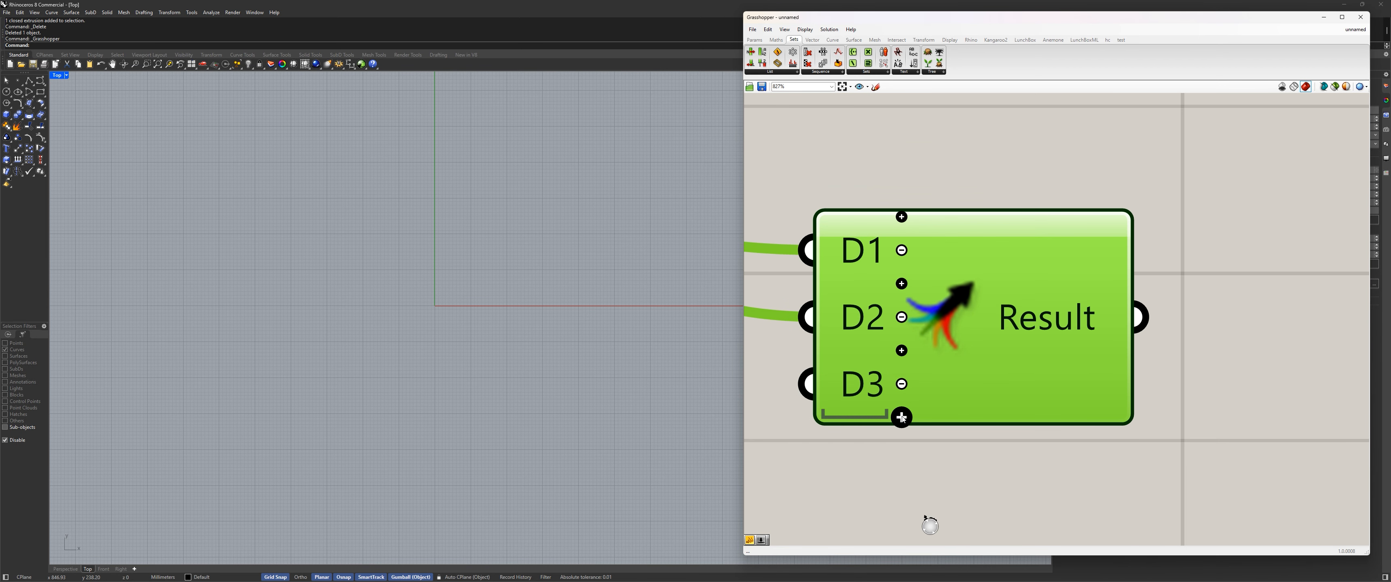
scroll(874, 448, "down", 9)
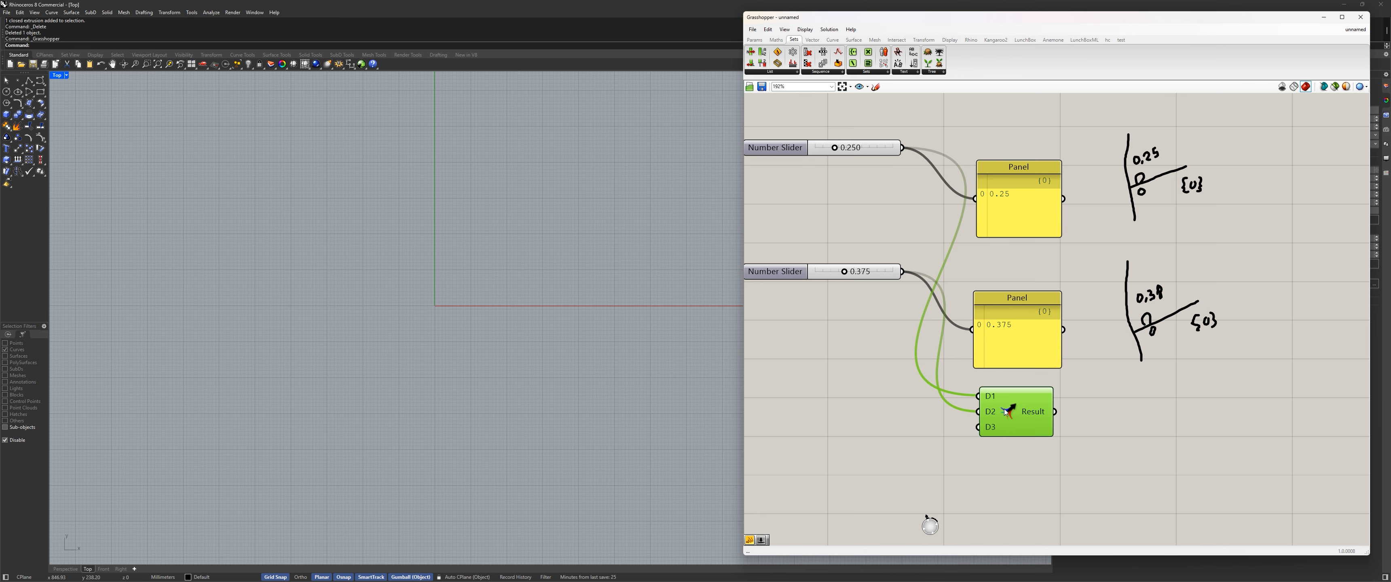
Move the Merge component a little further down to leave more space beneath the lower Panel
right_click_drag(859, 405, 963, 385)
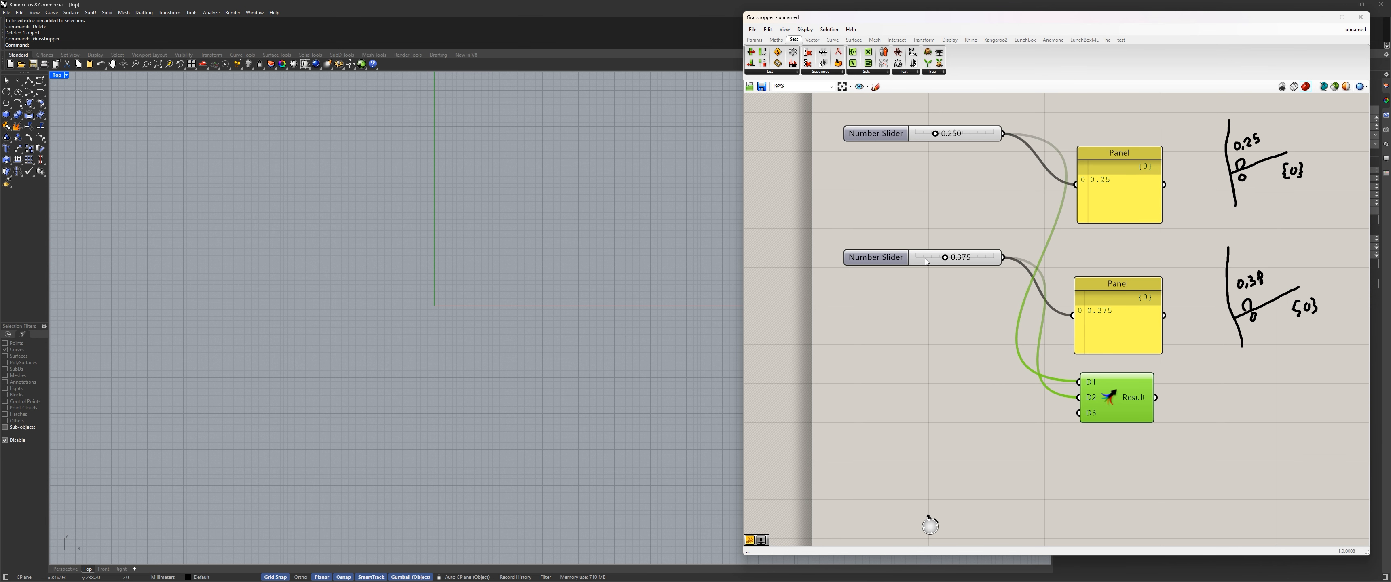
right_click_drag(962, 394, 866, 385)
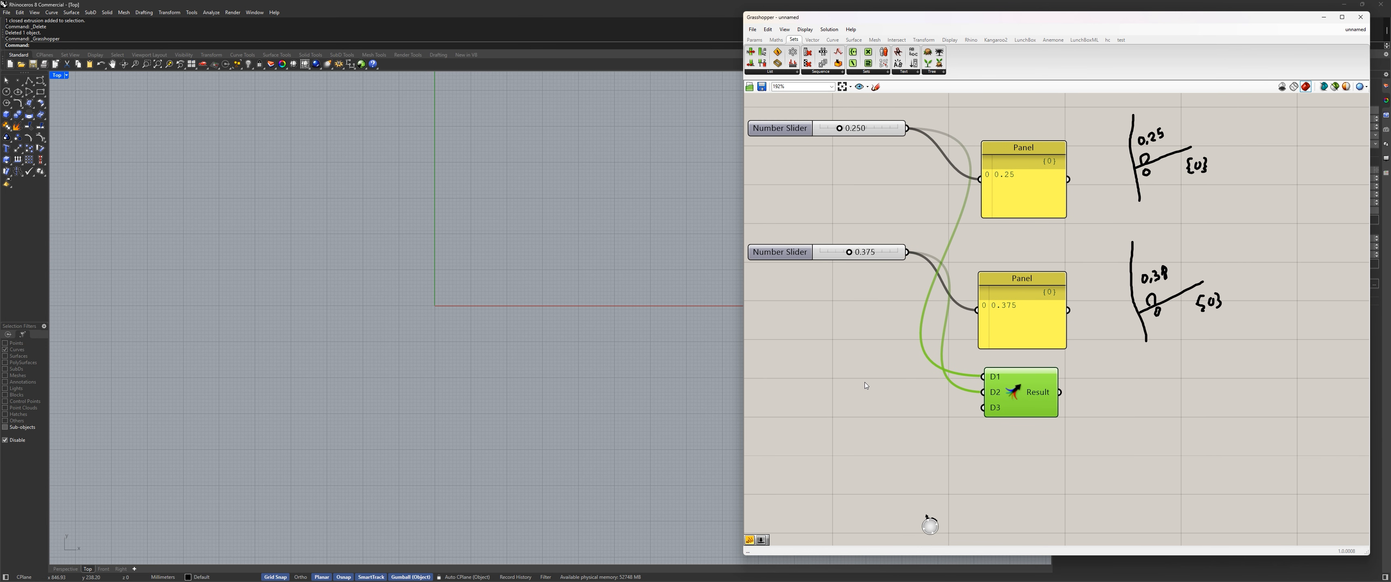
left_click_drag(1025, 383, 1038, 410)
left_click(881, 133)
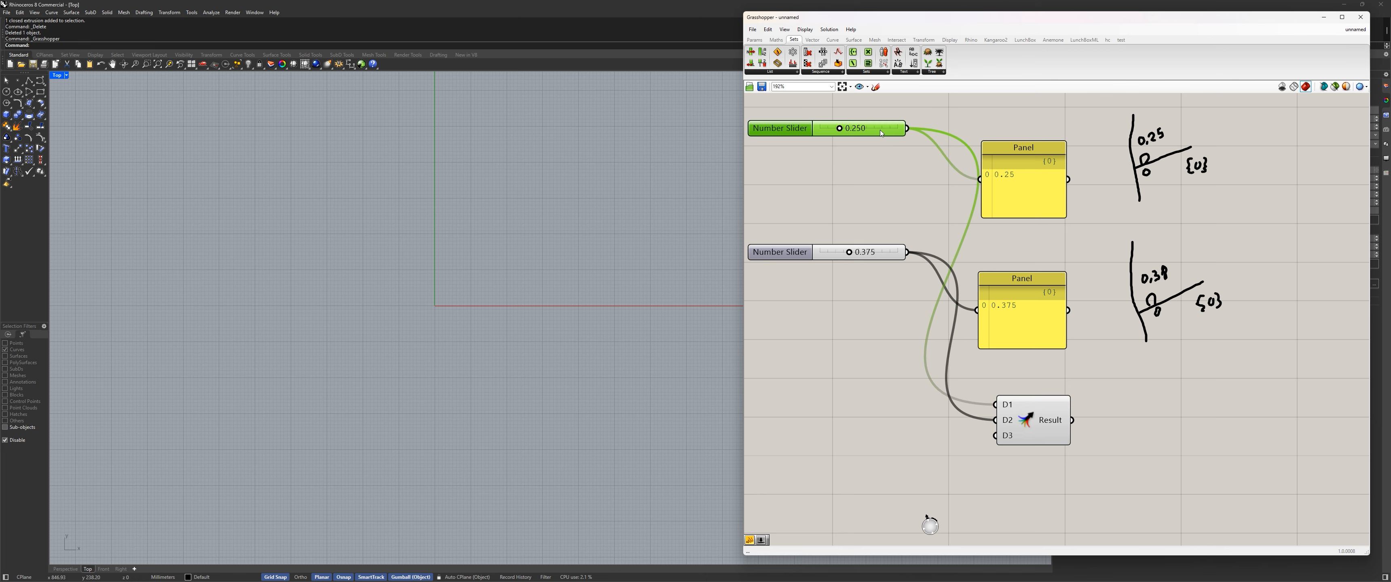
left_click(1031, 178)
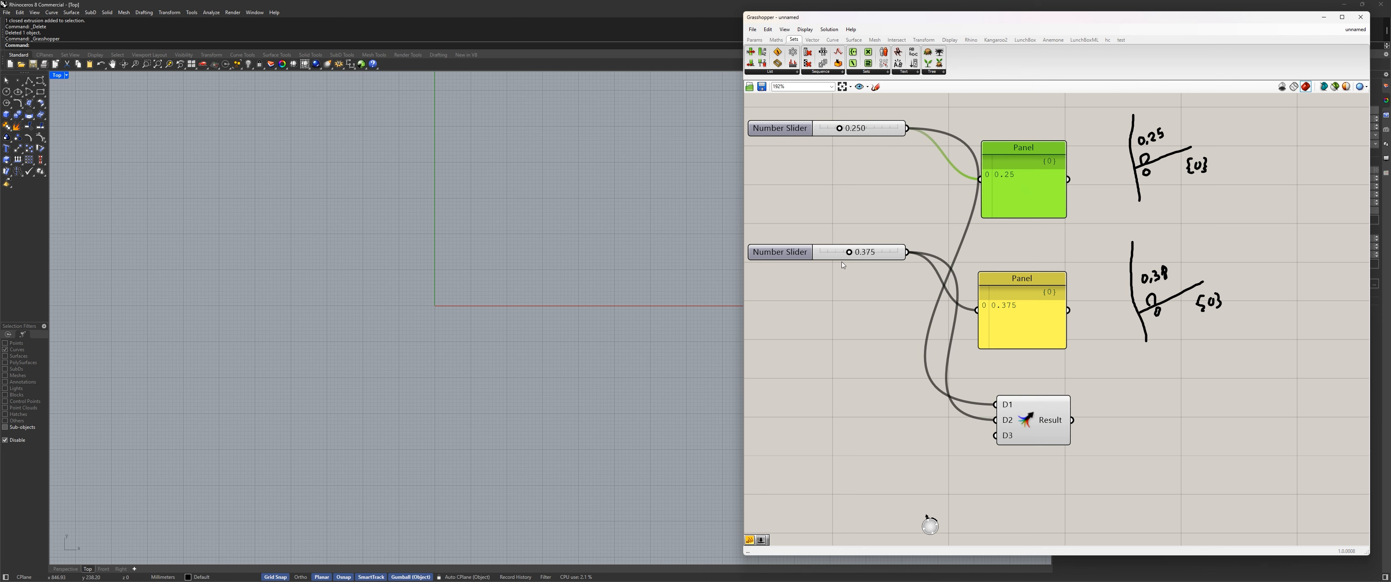
left_click(801, 254)
left_click(1029, 324)
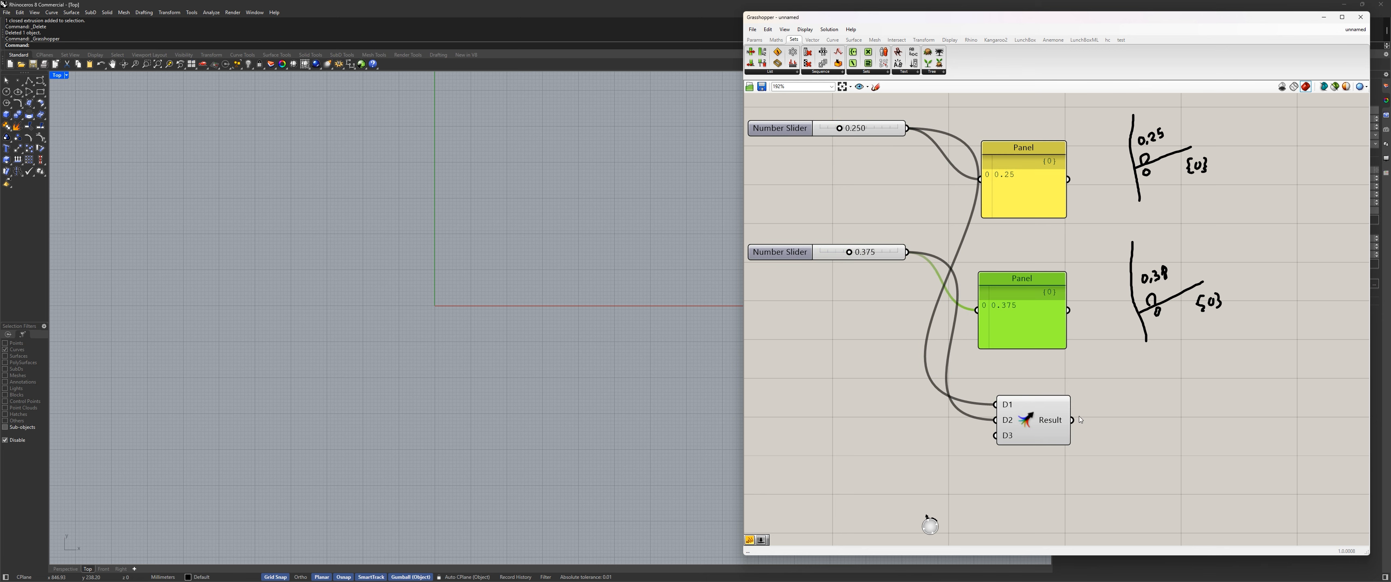
mouse_move(1029, 418)
left_mouse_down()
mouse_move(998, 436)
mouse_move(1017, 428)
left_mouse_up()
right_click_drag(1102, 416, 1081, 414)
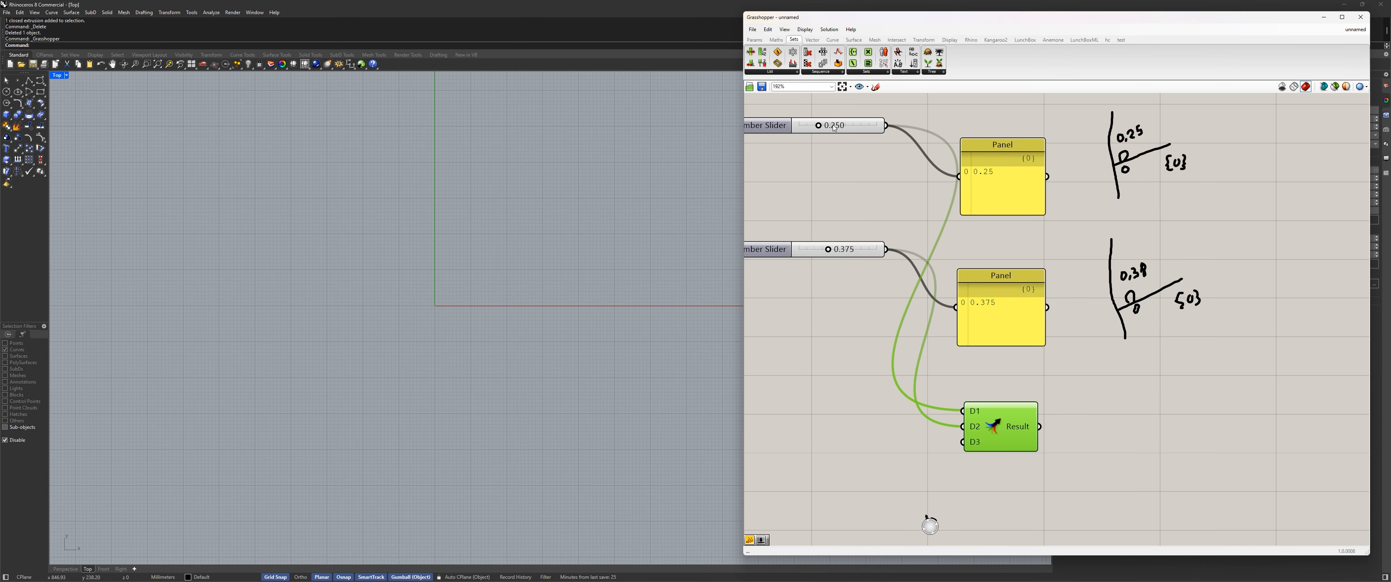
Place a new Panel beside the Merge component and connect the Merge's Result output to it
left_click(754, 40)
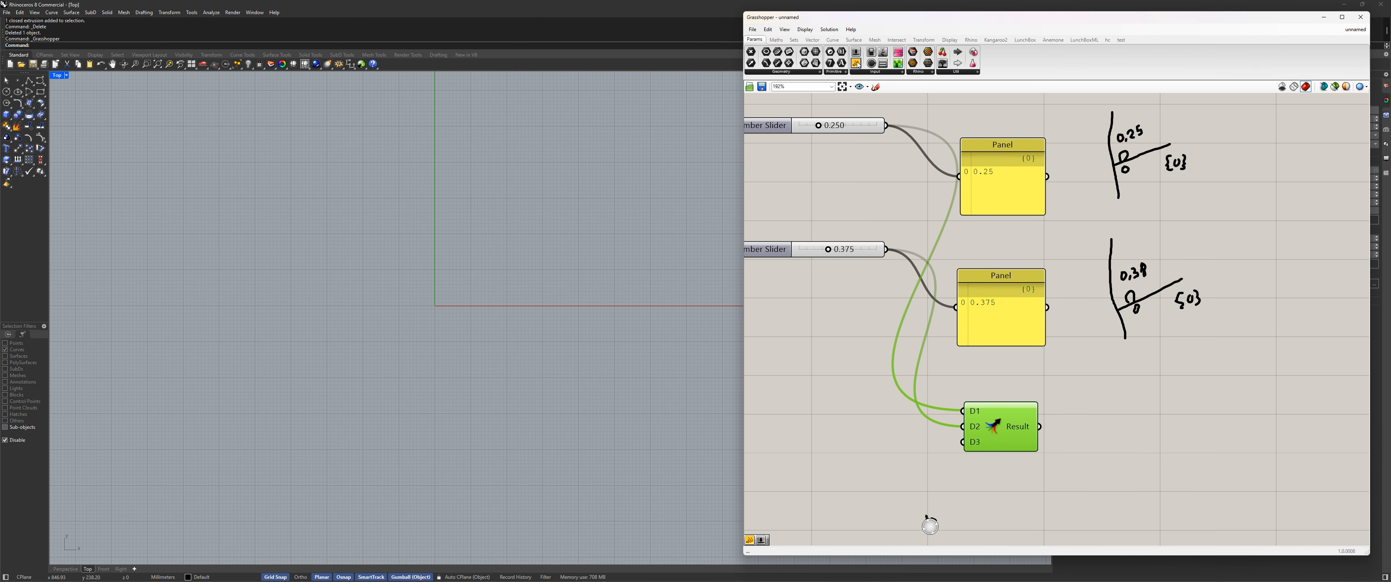
left_click_drag(857, 64, 1118, 431)
right_click_drag(1118, 431, 1041, 383)
left_click(1040, 383)
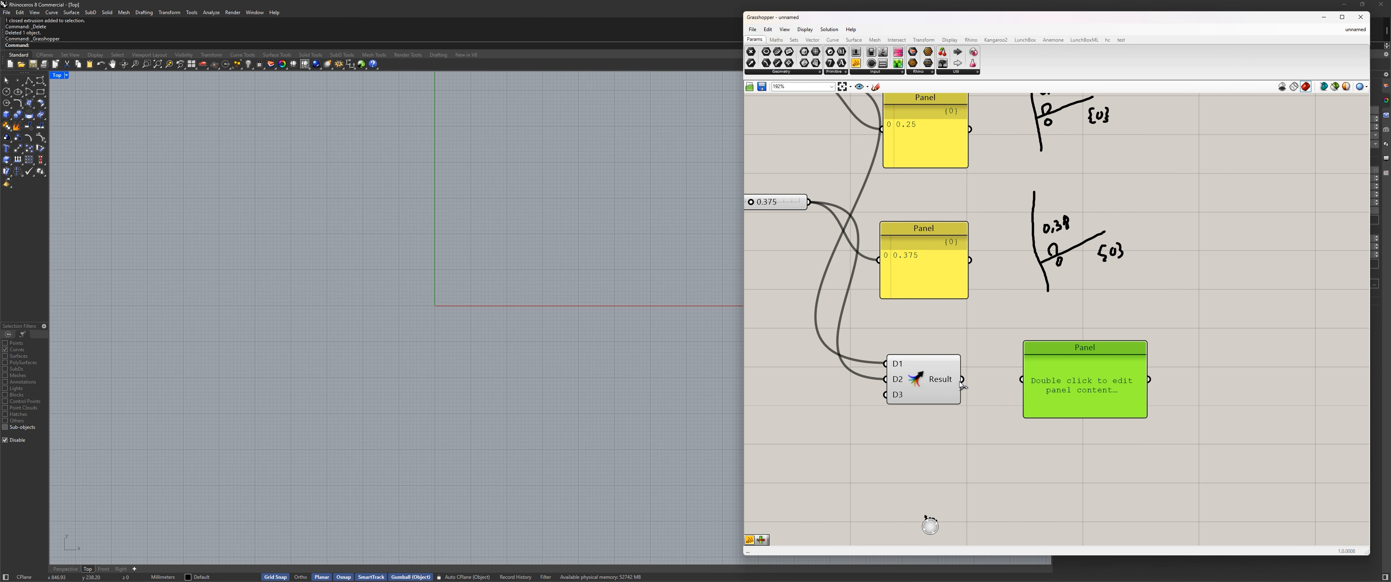
left_click_drag(963, 380, 1076, 398)
Shift the two data tree sketches and the two slider Panels to the right, with the Panels above the merged-result Panel
right_click_drag(1004, 315, 1052, 405)
left_click_drag(1211, 410, 1061, 170)
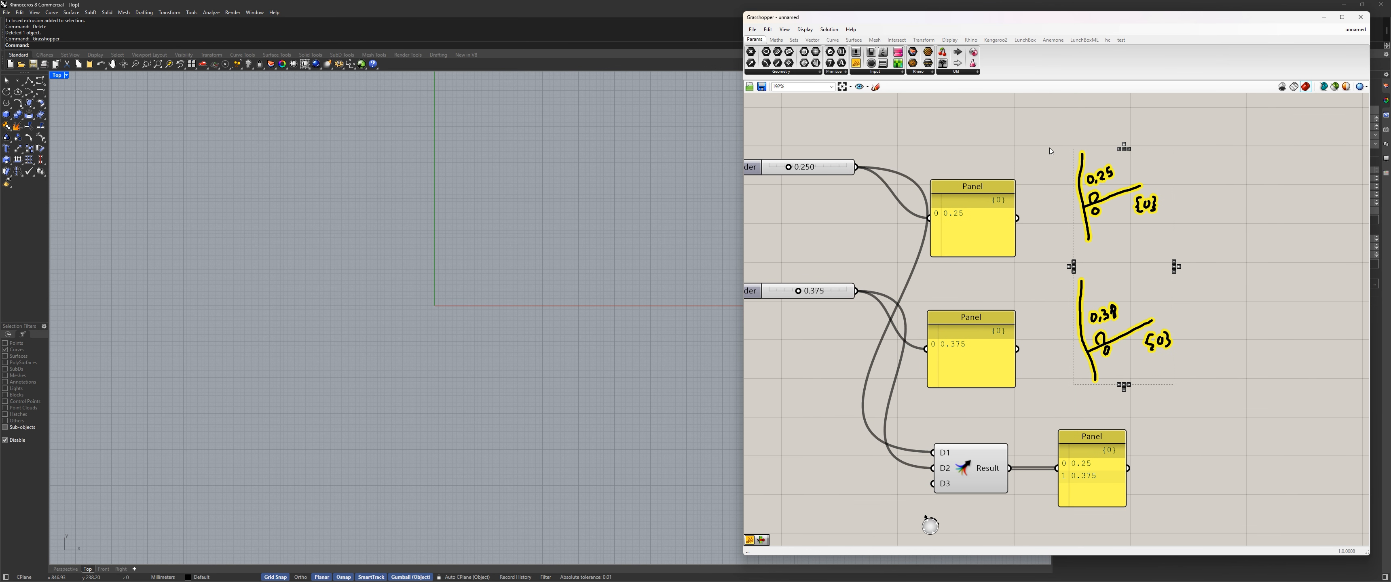
left_click_drag(1098, 207, 1236, 215)
left_click_drag(1063, 399, 963, 196)
left_click_drag(985, 244, 1102, 246)
left_click(1006, 215)
left_click(1084, 218)
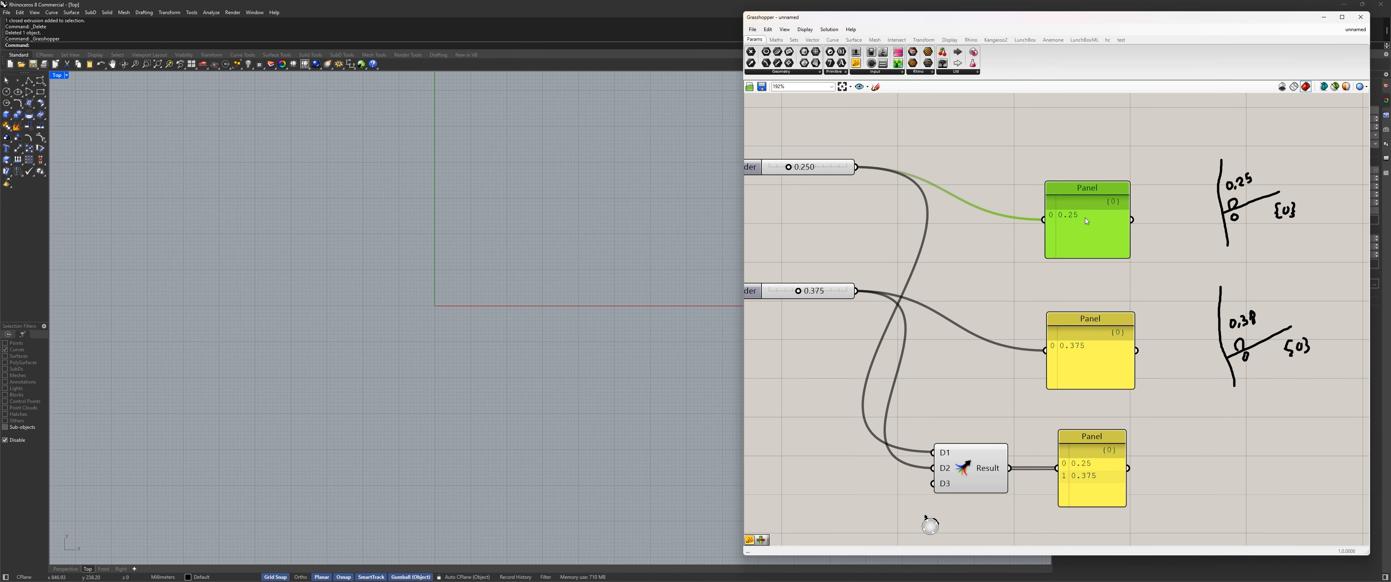
Compare the branch paths and item indices in the two slider Panels with those in the merged-result Panel
right_click_drag(1104, 233, 1029, 181)
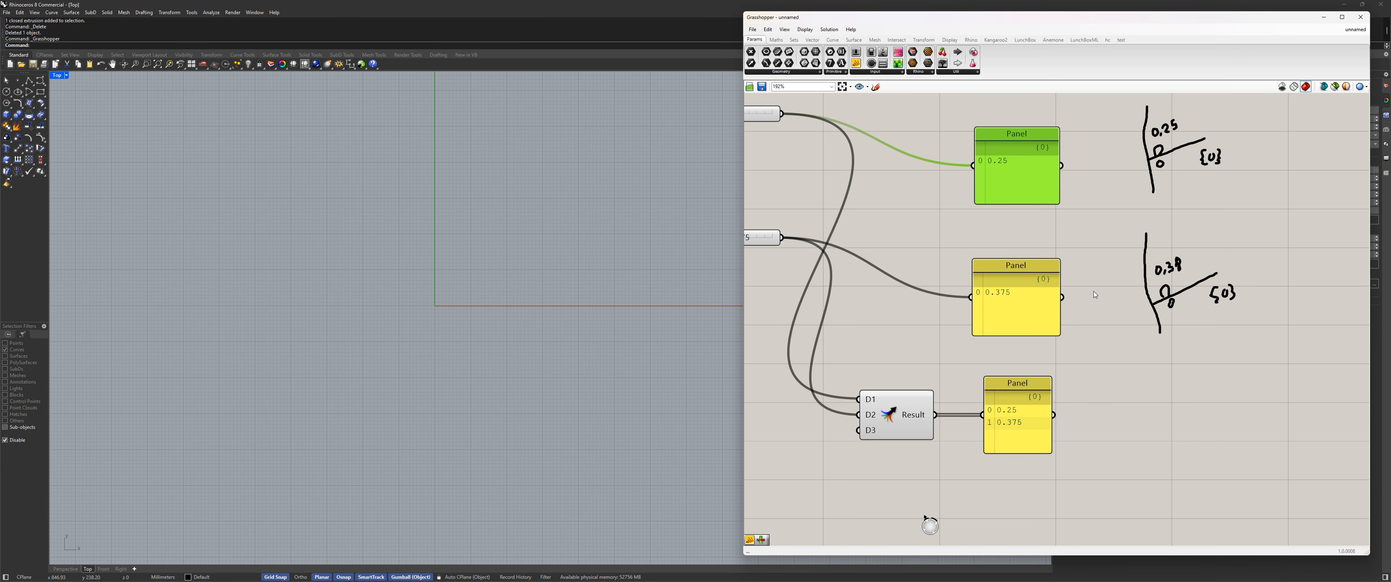
scroll(1002, 434, "up", 2)
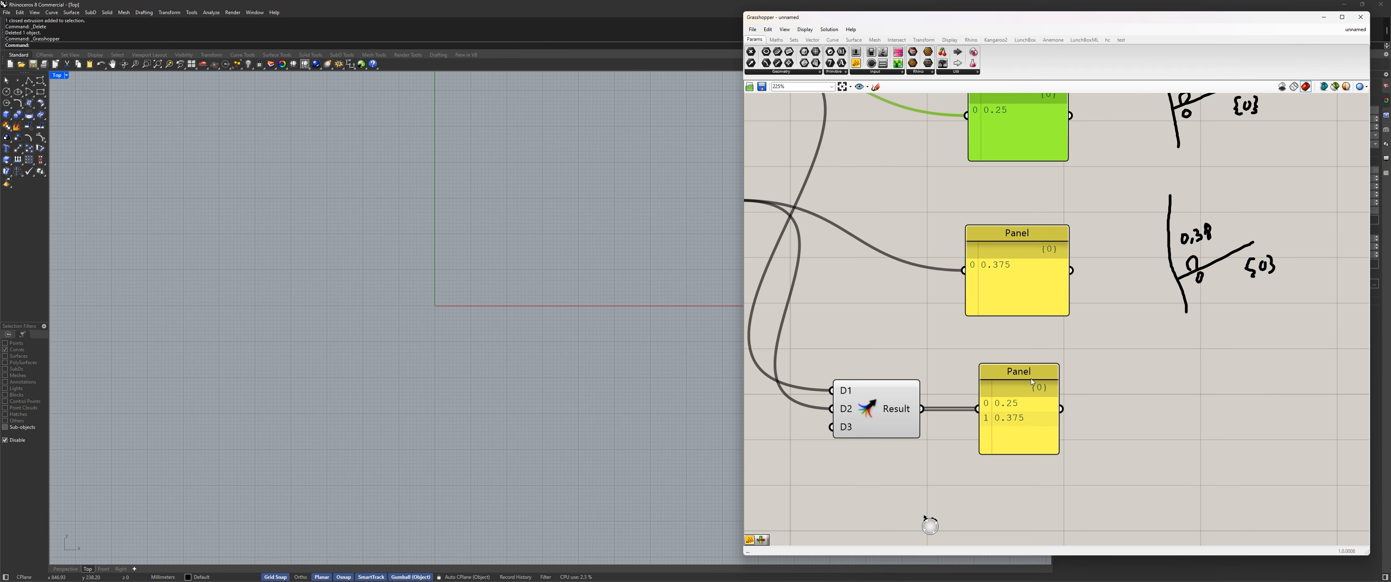
scroll(1004, 373, "down", 1)
right_click_drag(1015, 150, 988, 234)
scroll(989, 233, "up", 2)
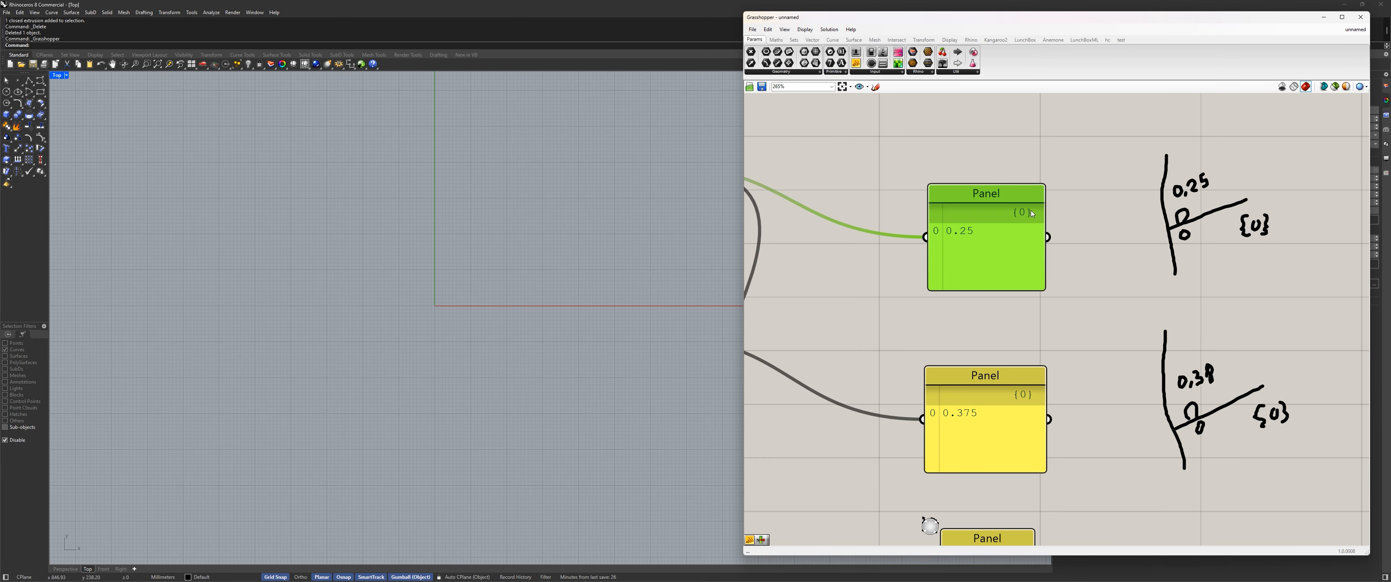
right_click_drag(1062, 444, 1062, 346)
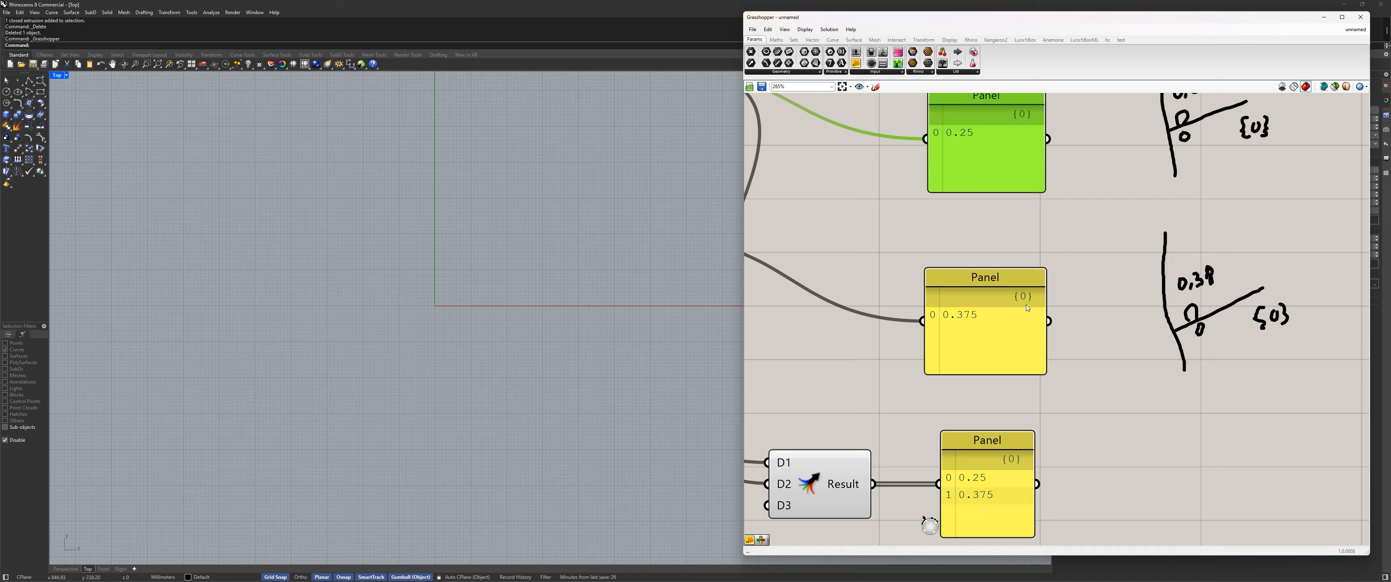
scroll(1015, 297, "down", 2)
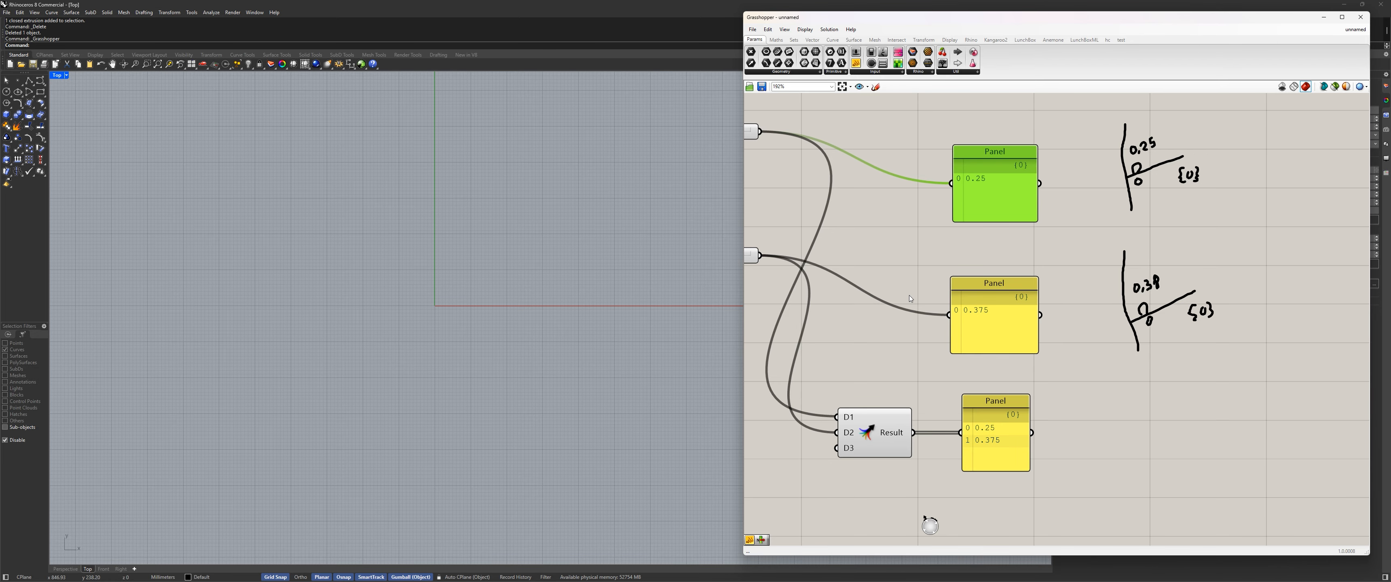
scroll(1006, 470, "up", 1)
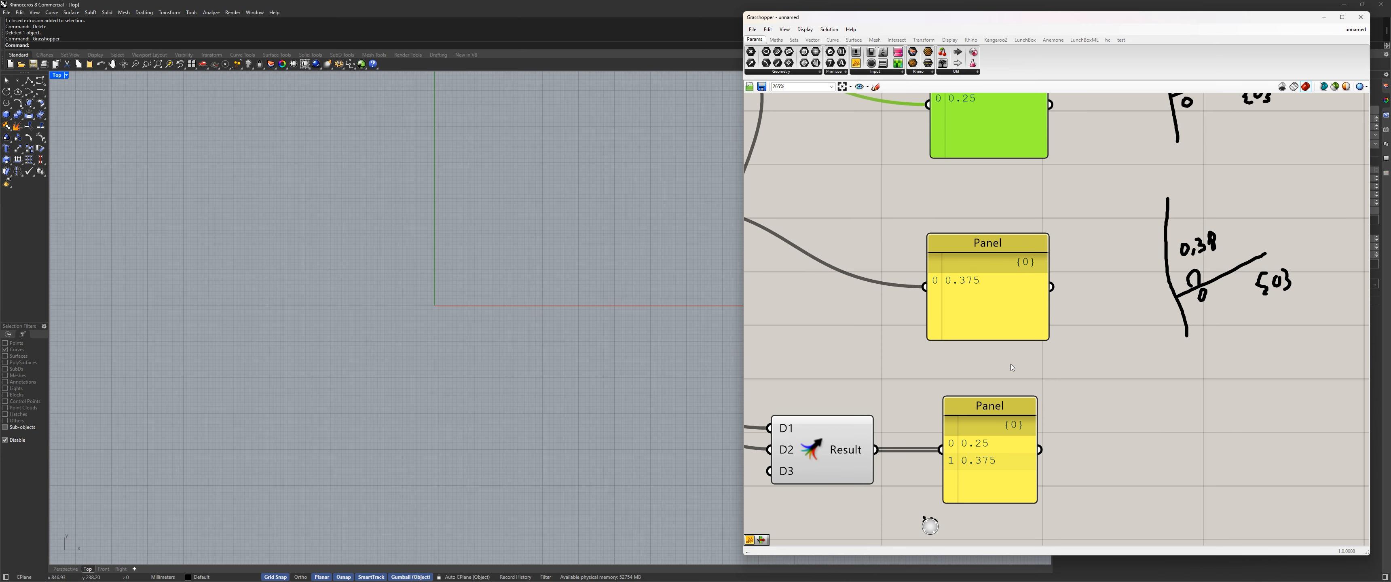
left_click(842, 428)
right_click_drag(869, 345, 865, 364)
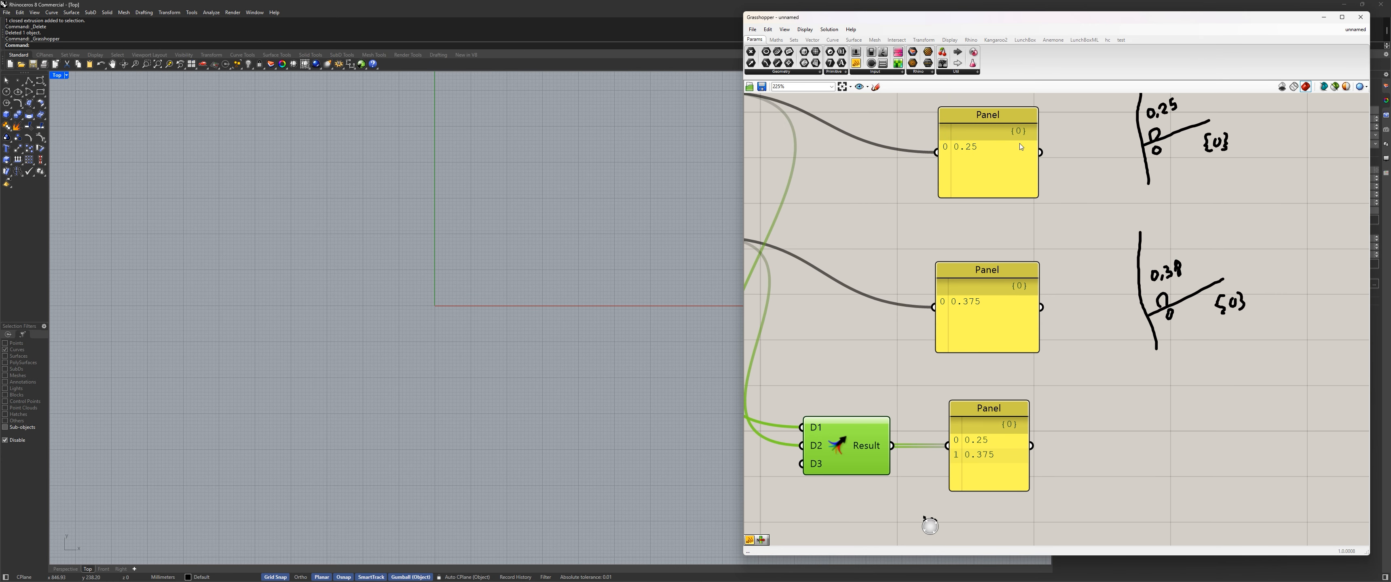
right_click_drag(1004, 175, 1186, 214)
scroll(993, 404, "up", 1)
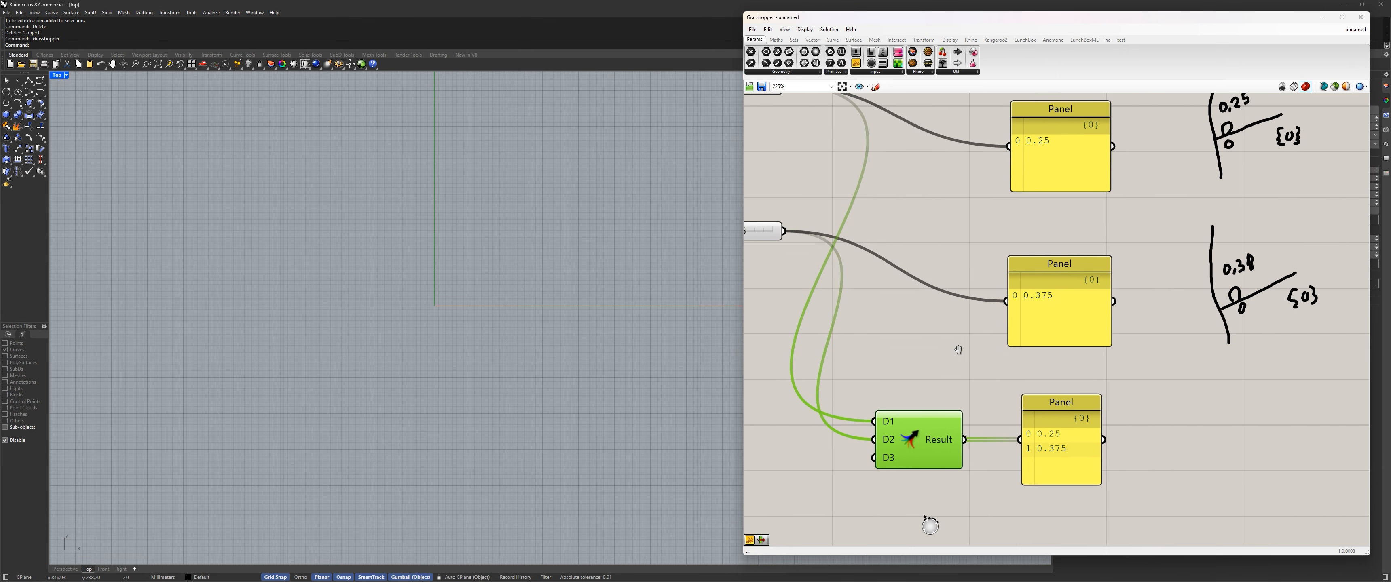
right_click_drag(1074, 413, 939, 477)
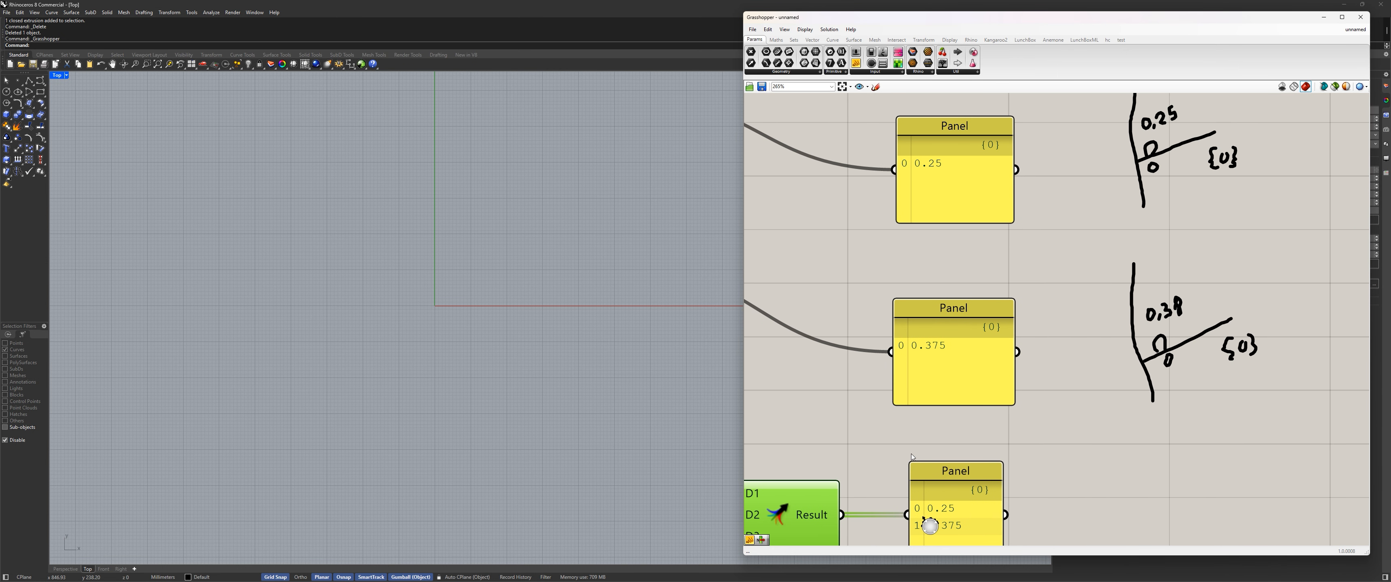
right_click_drag(930, 526, 926, 394)
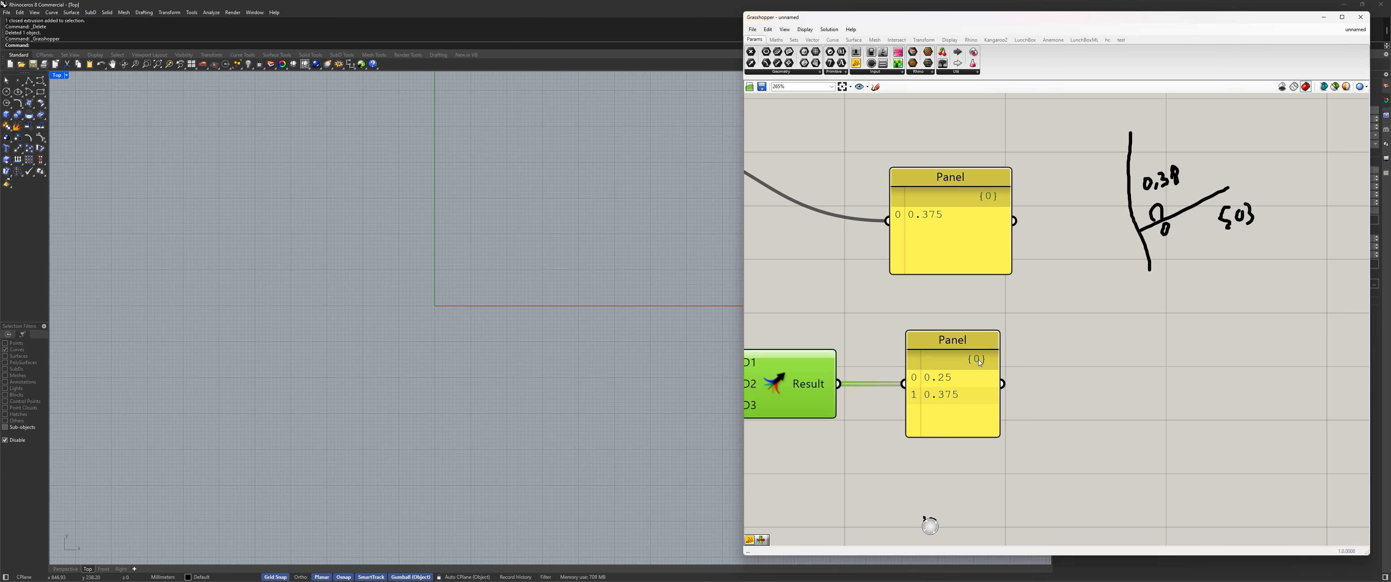
Sketch a third data tree beside the merged-result Panel, with a trunk and one branch labelled {0}
right_click_drag(980, 363, 865, 365)
left_click(875, 87)
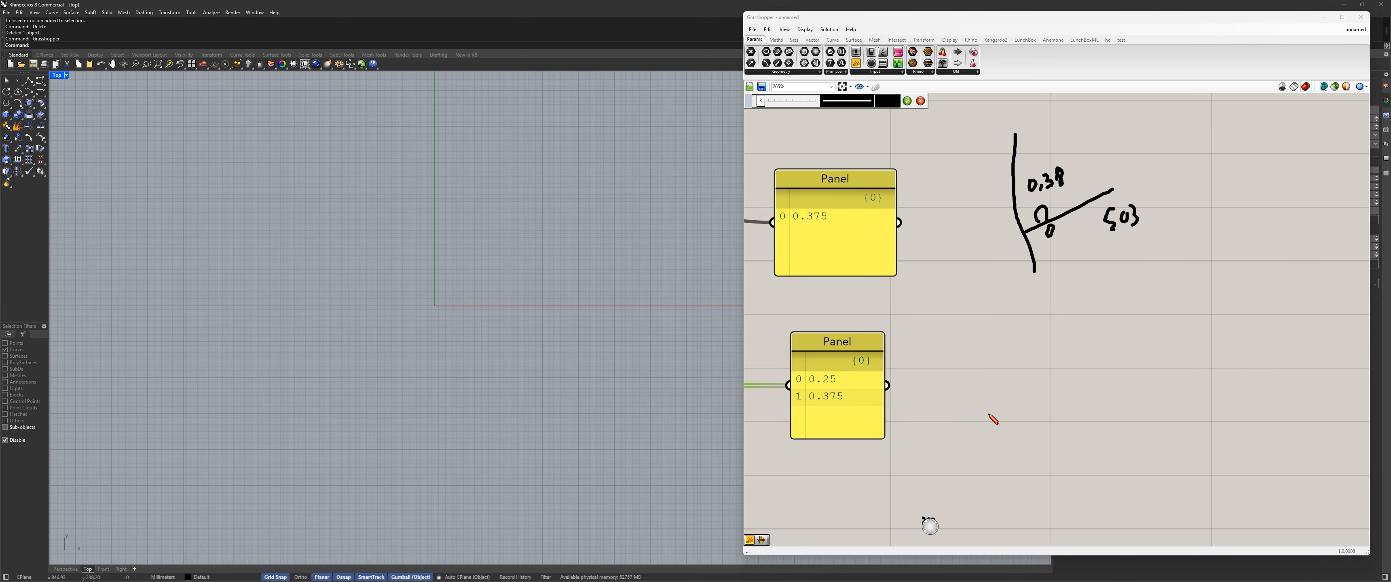
left_click_drag(1000, 432, 968, 292)
mouse_move(984, 383)
left_mouse_down()
mouse_move(1059, 345)
mouse_move(1053, 373)
mouse_move(1061, 380)
mouse_move(1072, 362)
mouse_move(1080, 377)
left_mouse_up()
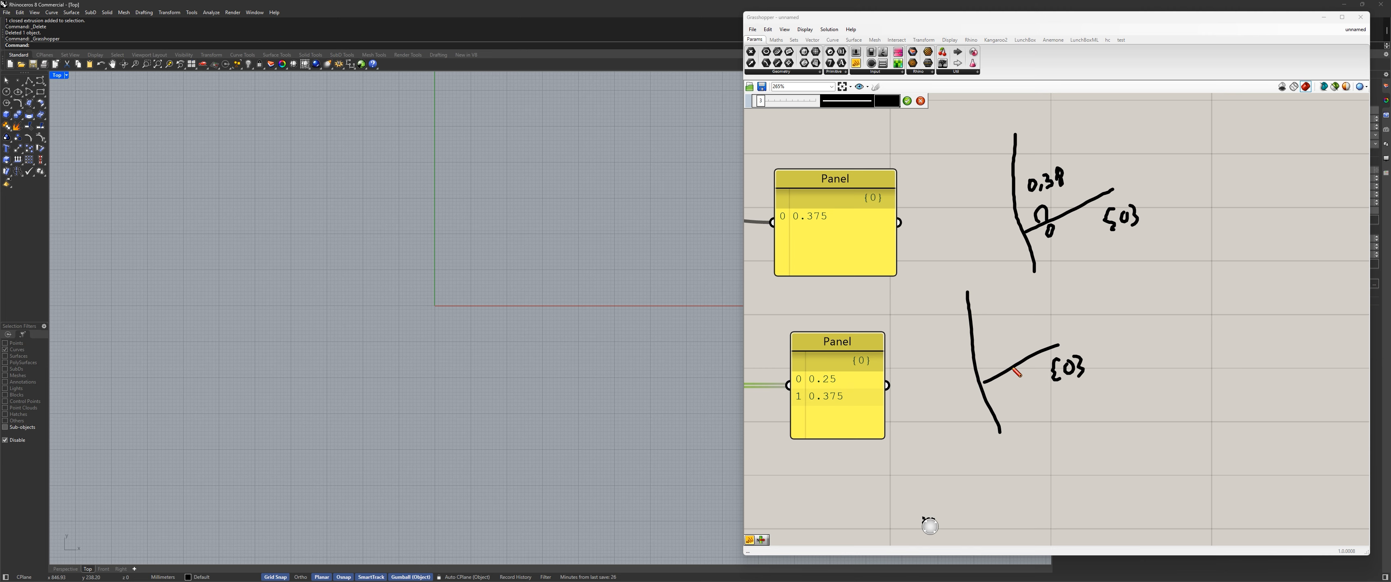
Sketch two items on the third tree's branch with indices 0 and 1, writing their values above, the second as 0.38
mouse_move(987, 380)
left_mouse_down()
mouse_move(1012, 351)
mouse_move(1021, 367)
left_mouse_up()
scroll(804, 391, "down", 3)
scroll(821, 399, "up", 4)
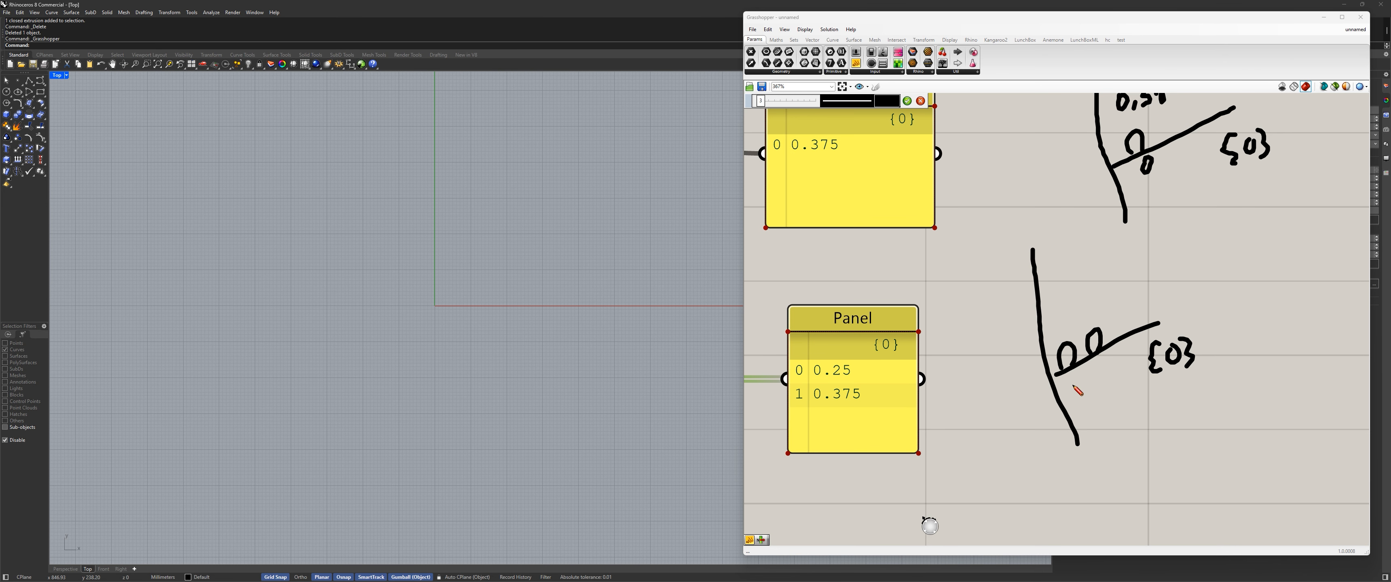
left_click_drag(1076, 377, 1105, 380)
mouse_move(1056, 320)
left_mouse_down()
mouse_move(1067, 327)
mouse_move(1097, 294)
mouse_move(1107, 316)
mouse_move(1127, 302)
mouse_move(1118, 311)
mouse_move(1136, 281)
left_mouse_up()
scroll(1100, 359, "down", 3)
scroll(987, 365, "up", 2)
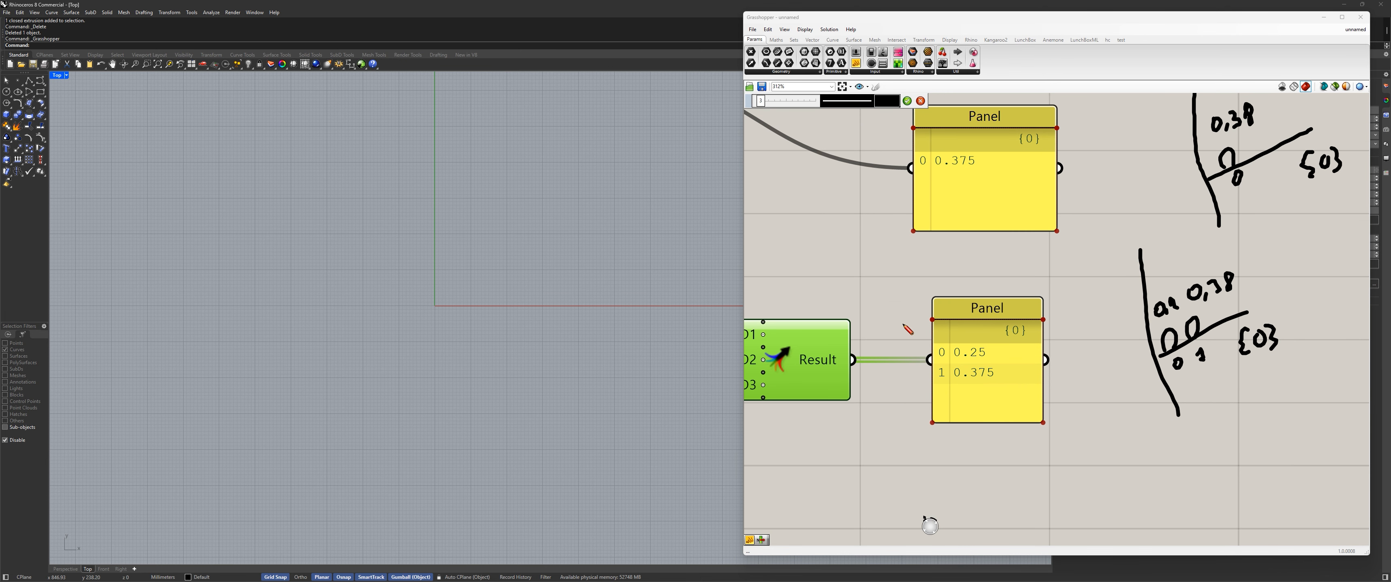
scroll(983, 383, "down", 5)
scroll(871, 373, "up", 2)
left_click(907, 101)
Move the Panel of the upper Number Slider up until it lines up with that slider
right_click_drag(927, 327, 974, 349)
left_click_drag(1072, 393, 1062, 393)
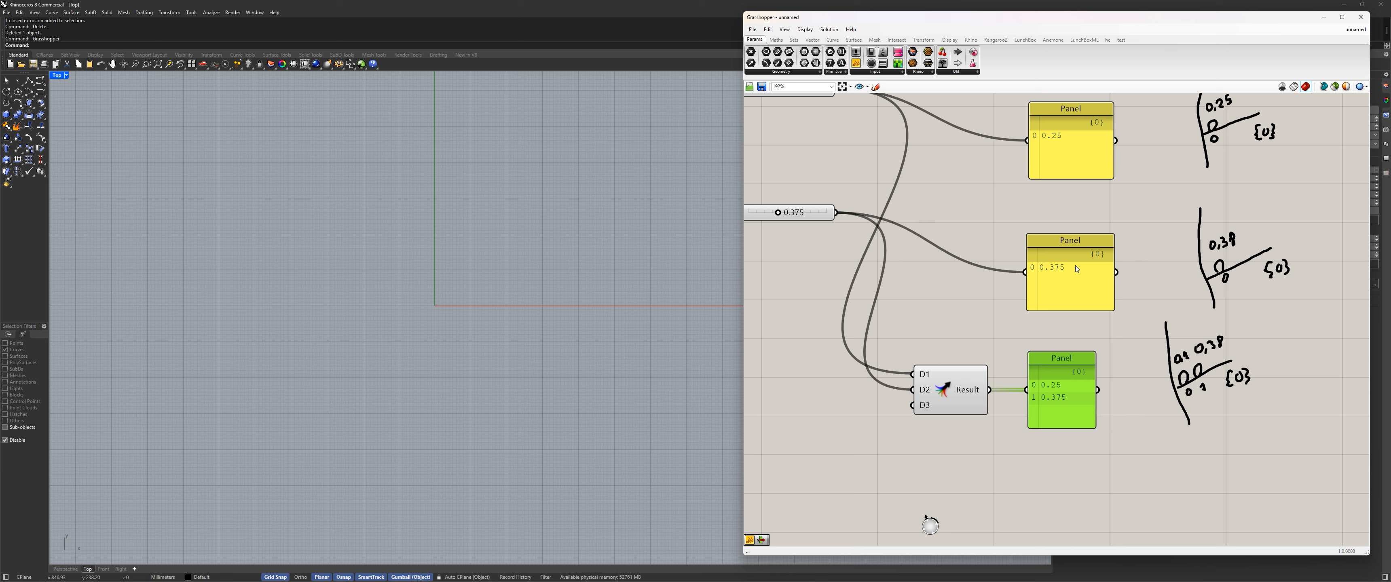
left_click(1067, 286)
left_click(1070, 160)
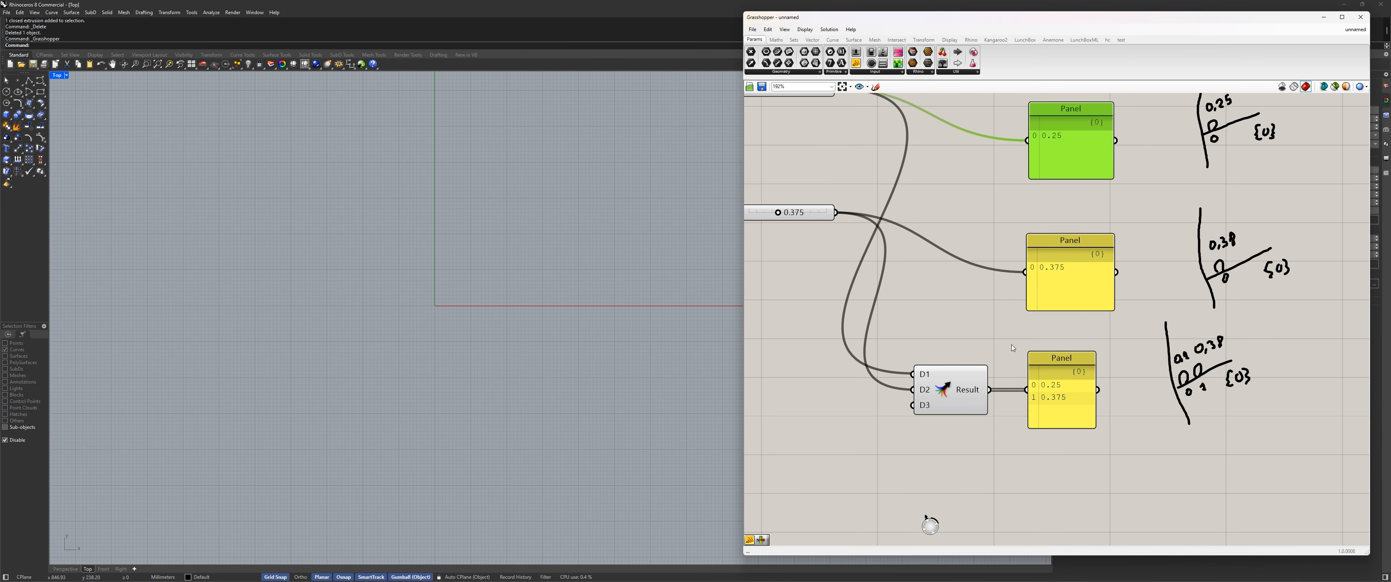
scroll(998, 337, "down", 2)
left_click_drag(758, 124, 896, 271)
left_click(891, 282)
left_click_drag(1046, 220, 1040, 161)
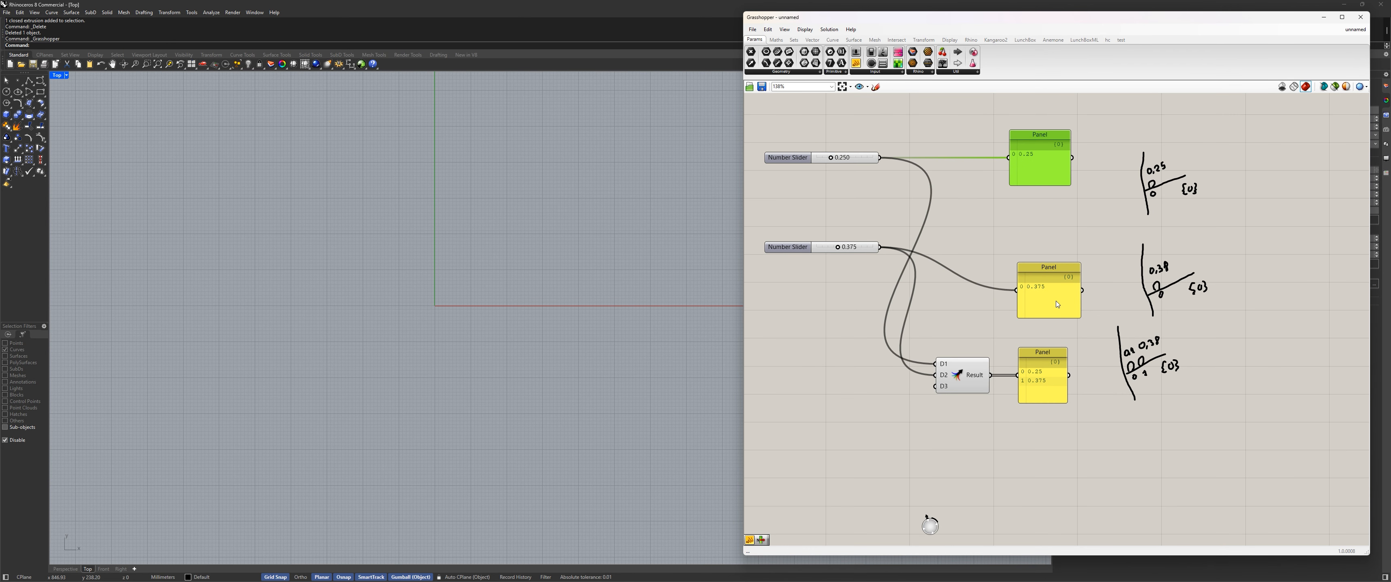
Move the Panel of the lower Number Slider up closer to that slider's height
mouse_move(1056, 301)
left_mouse_down()
mouse_move(1059, 269)
mouse_move(1055, 285)
left_mouse_up()
right_click_drag(1067, 176, 1060, 170)
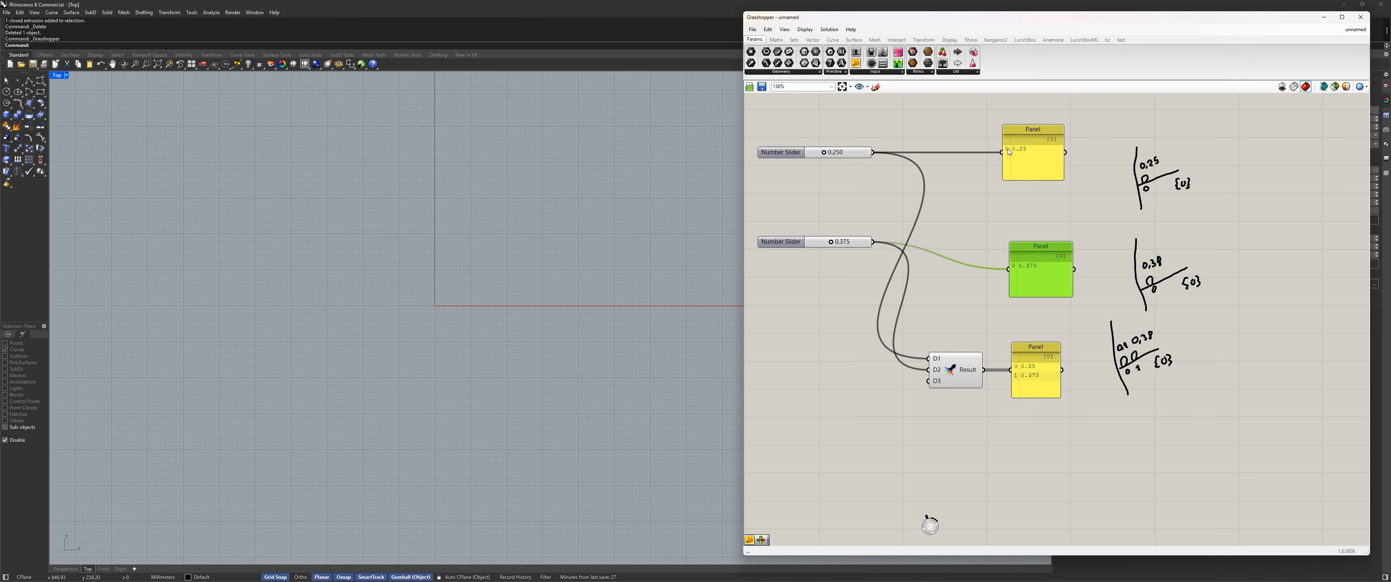
scroll(958, 335, "up", 3)
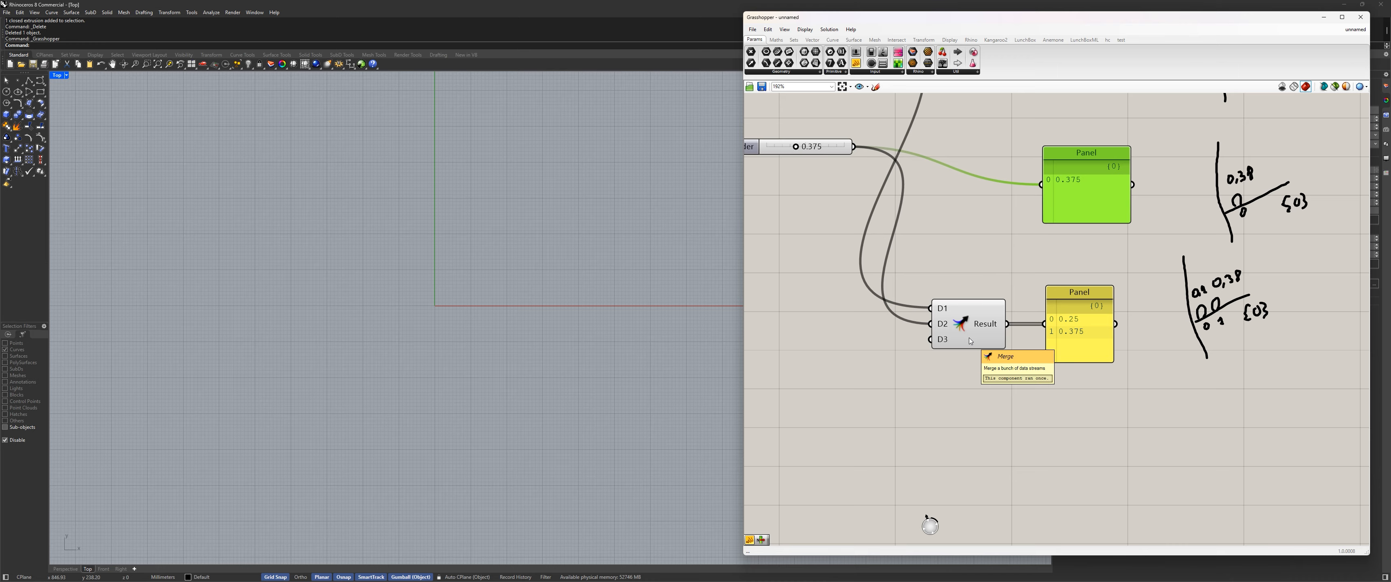
scroll(969, 339, "down", 6)
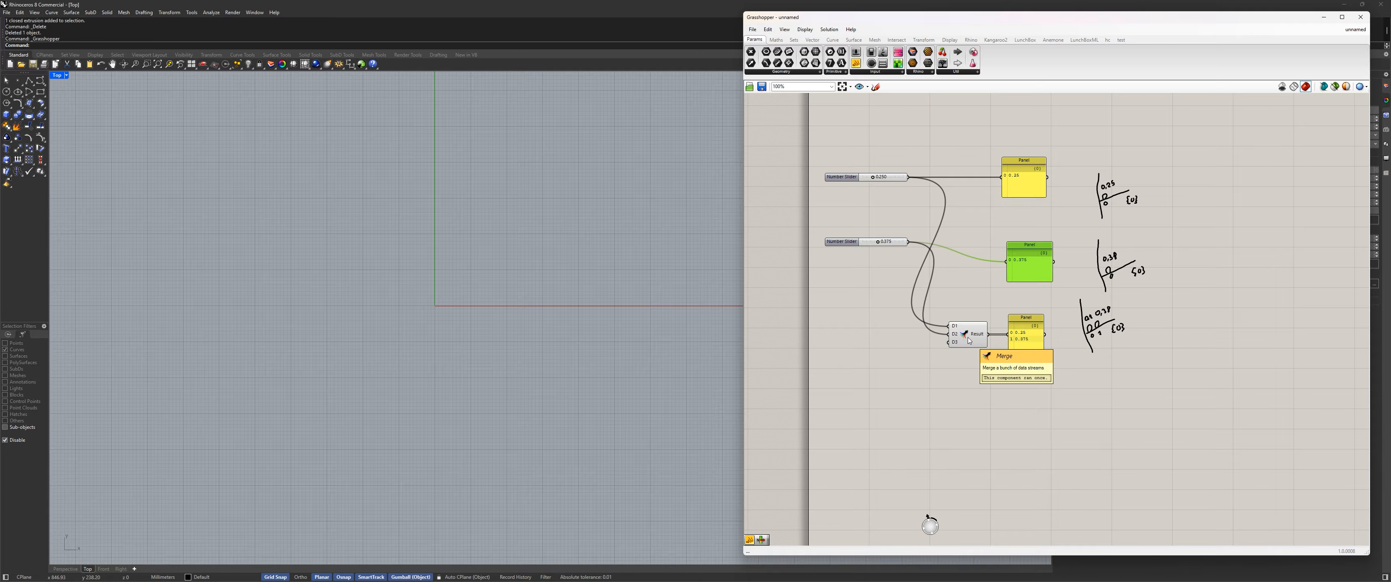
Add a Graft Tree component to the canvas below the Merge component
left_click(794, 40)
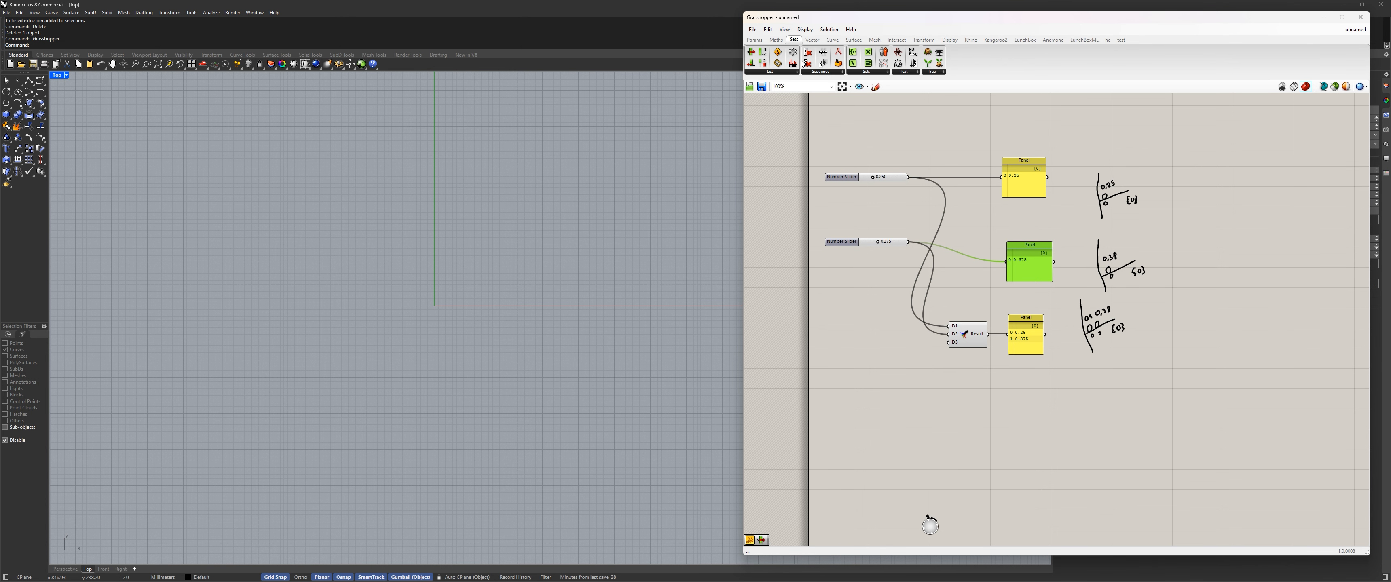
left_click(937, 73)
scroll(991, 394, "up", 3)
mouse_move(958, 385)
left_mouse_down()
mouse_move(925, 372)
mouse_move(941, 380)
left_mouse_up()
scroll(947, 397, "down", 2)
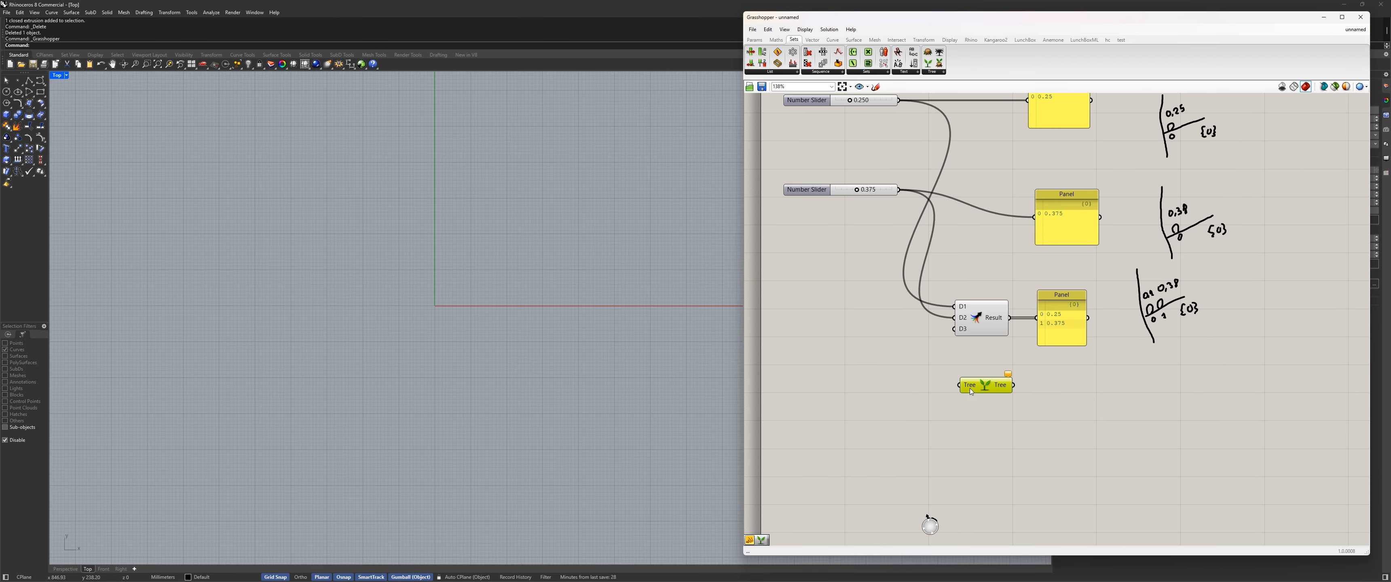
scroll(967, 389, "up", 5)
scroll(985, 388, "down", 5)
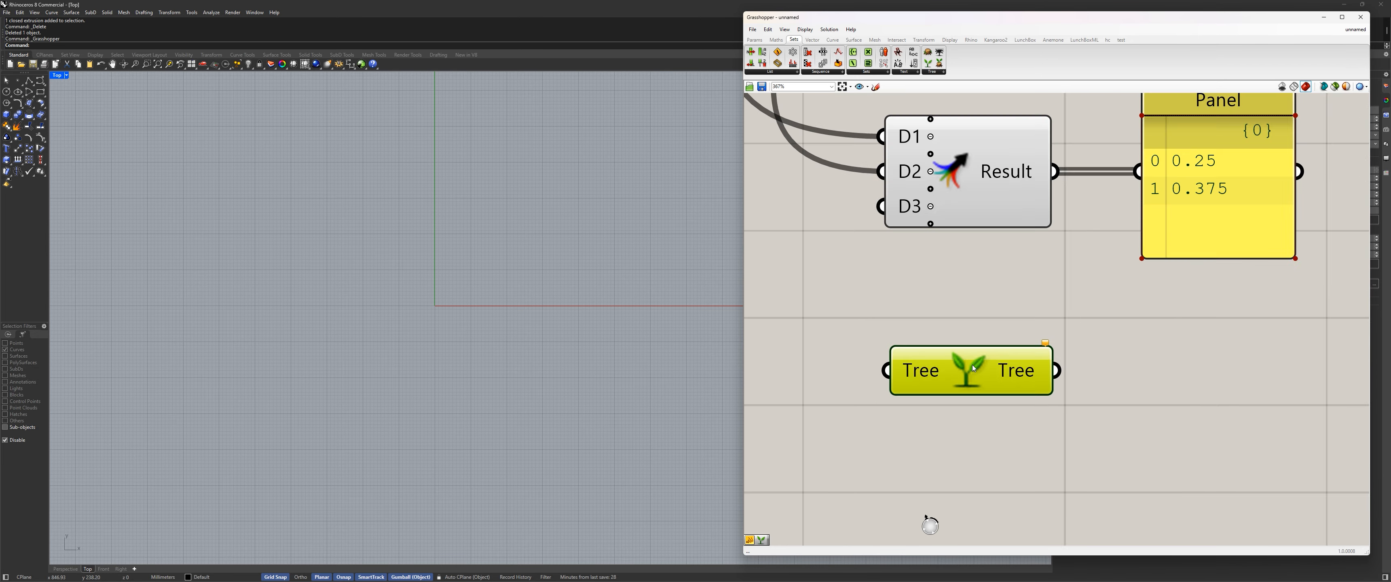
Reposition the Graft Tree component below the merged-result Panel and connect Merge's Result output to its Tree input
left_click(916, 414)
right_click_drag(888, 358, 885, 388)
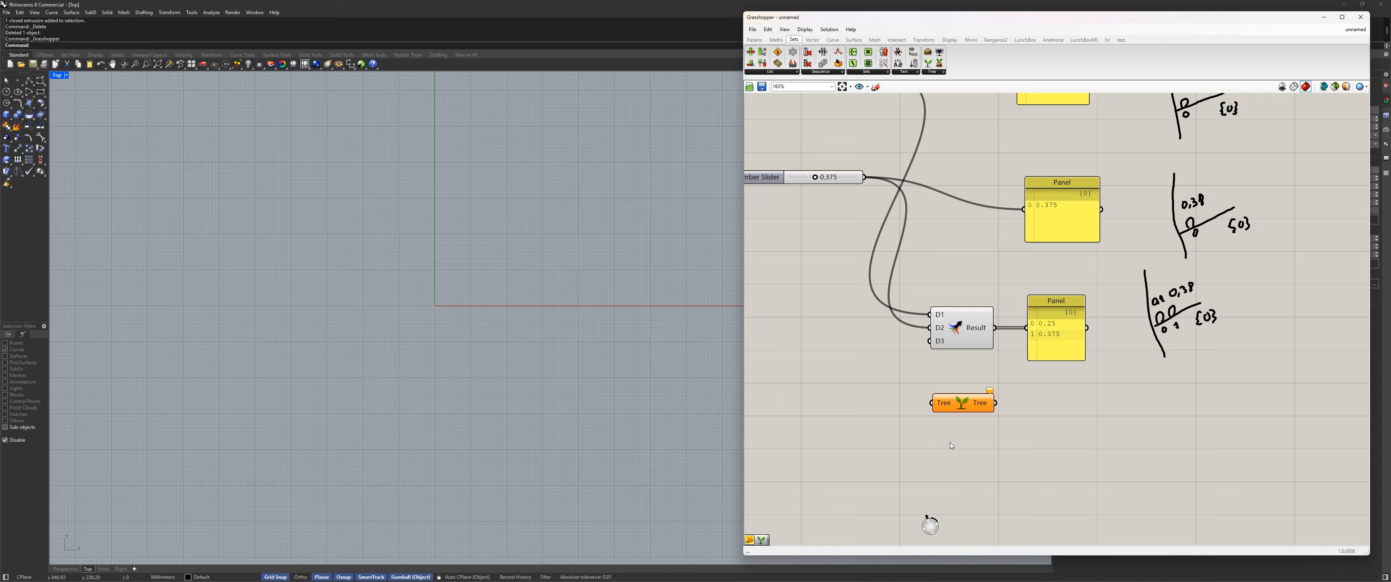
mouse_move(992, 389)
left_click_drag(949, 410, 954, 408)
right_click_drag(867, 413, 923, 415)
left_click_drag(1023, 405, 1080, 420)
right_click_drag(1048, 397, 911, 402)
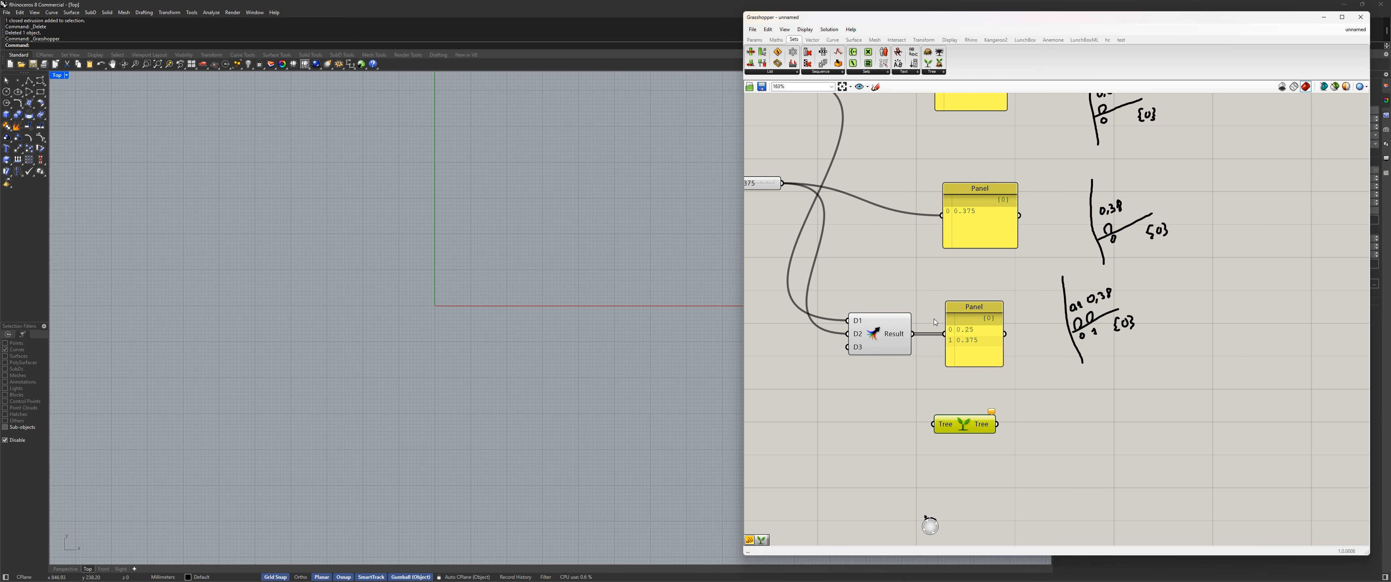
mouse_move(1045, 268)
left_mouse_down()
mouse_move(1109, 361)
mouse_move(1156, 375)
left_mouse_up()
left_click(1122, 384)
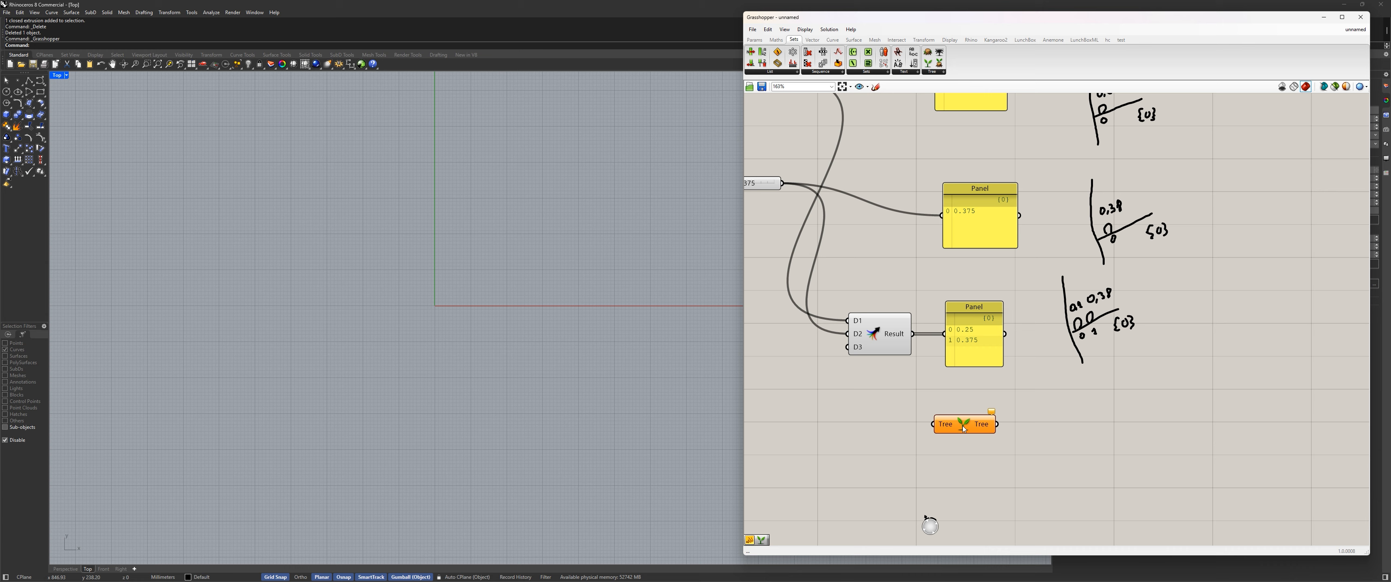
left_click_drag(958, 422, 1041, 419)
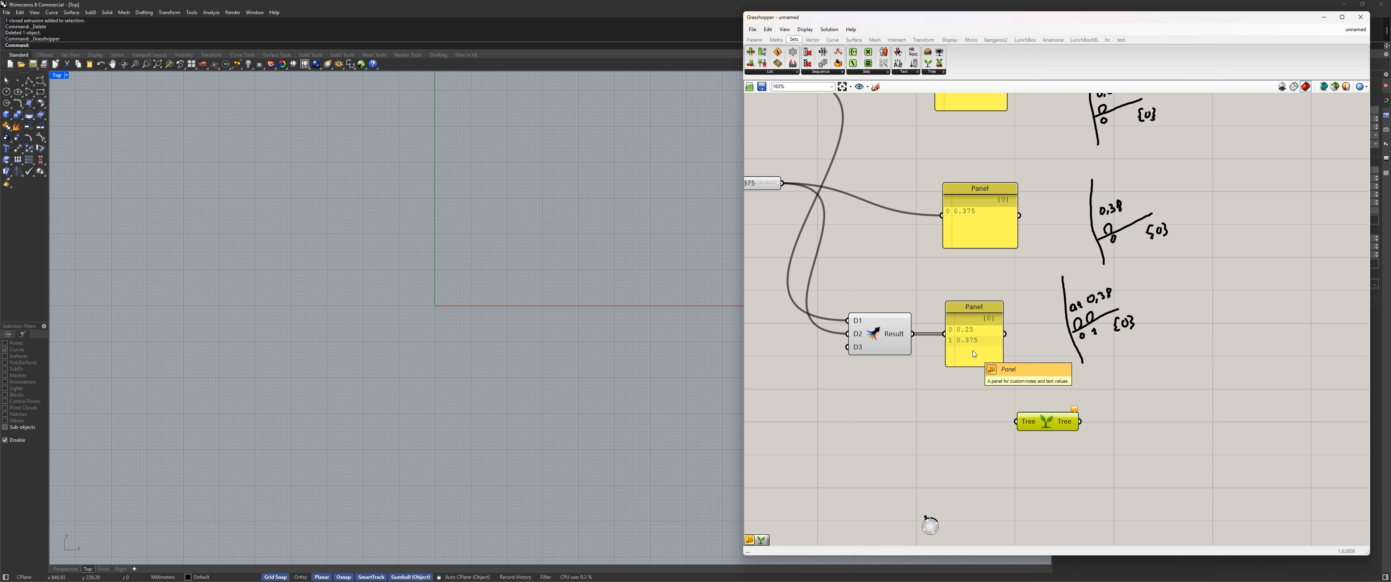
left_click_drag(911, 334, 1012, 424)
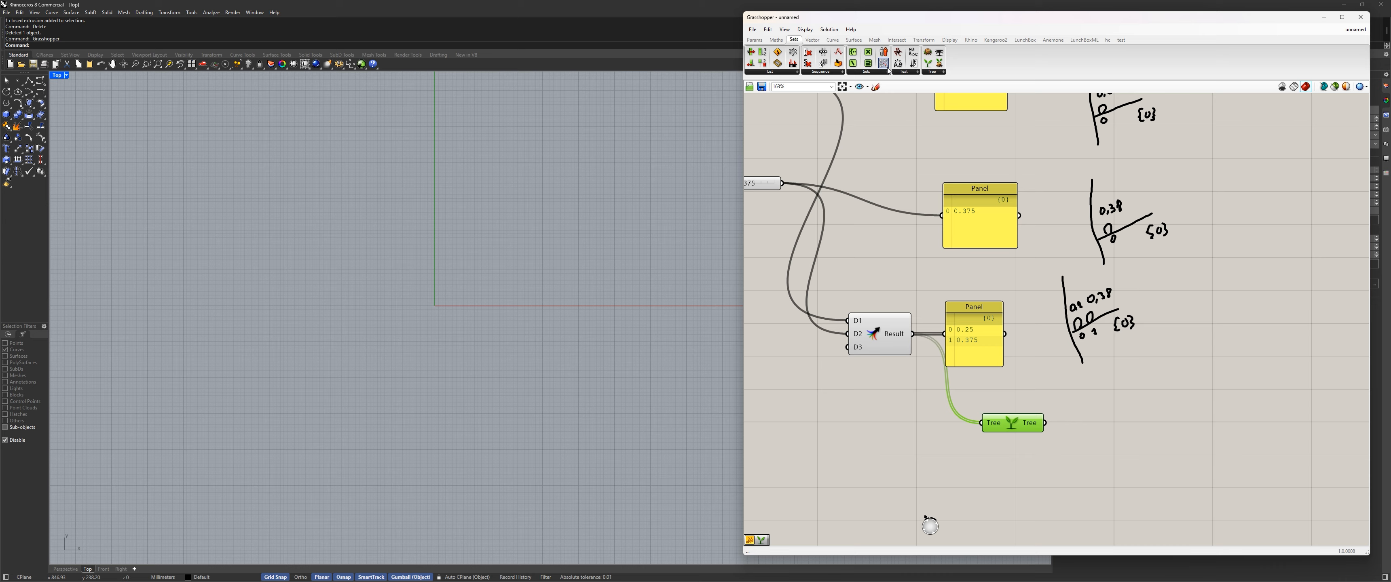
Add a Panel beside the Graft Tree component and connect the component's Tree output to it
left_click(754, 40)
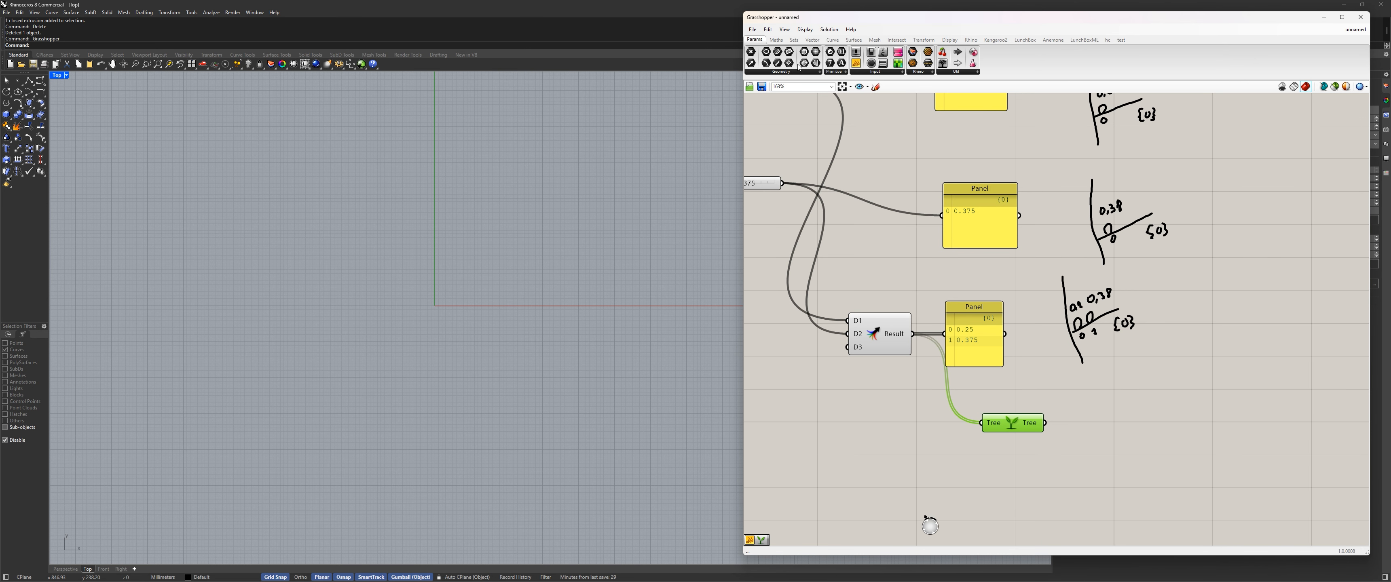
left_click(1086, 426)
scroll(1073, 458, "up", 3)
left_click_drag(1075, 457, 1109, 429)
left_click_drag(1028, 401, 1092, 400)
mouse_move(1179, 406)
left_mouse_down()
mouse_move(1151, 405)
mouse_move(1173, 408)
left_mouse_up()
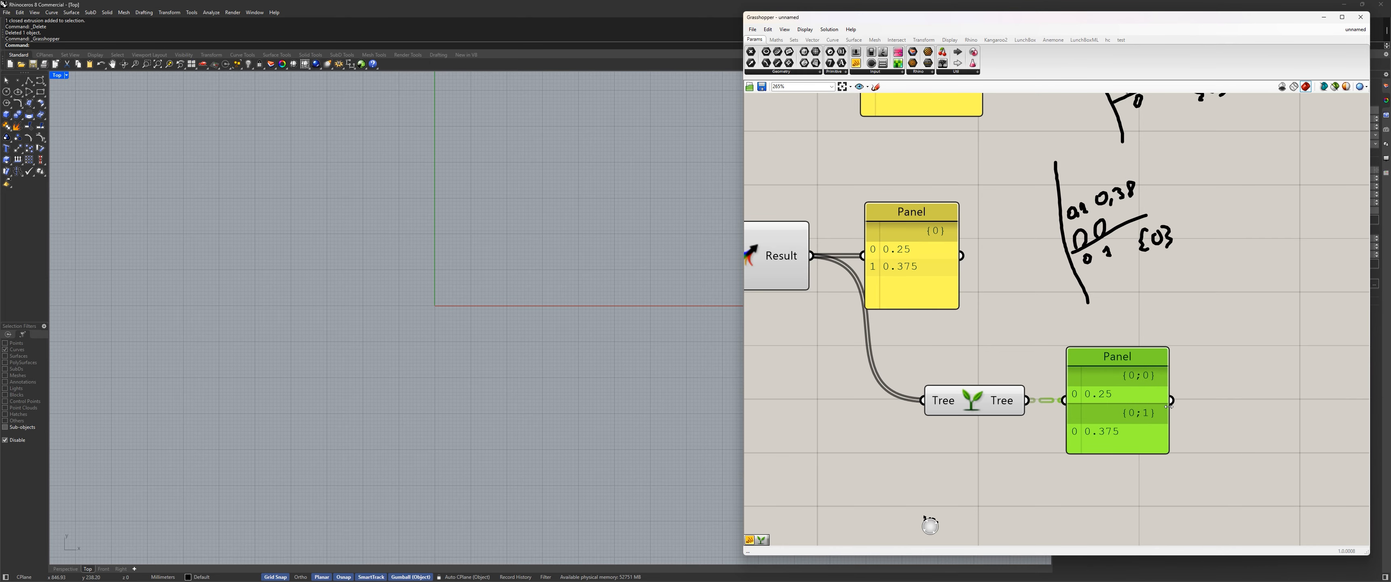
Adjust the spacing between the Graft Tree component and its Panel, placing the Panel slightly lower than the component
scroll(918, 421, "down", 2)
left_click_drag(905, 421, 875, 421)
scroll(886, 391, "up", 1)
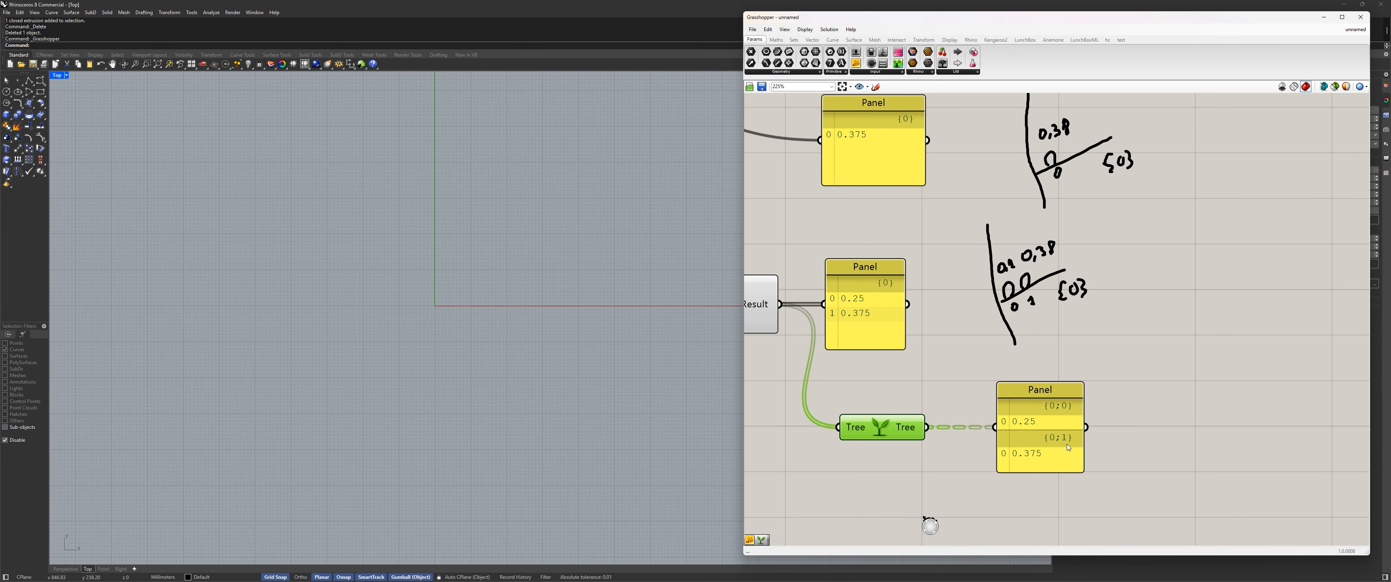
left_click_drag(1068, 447, 1039, 443)
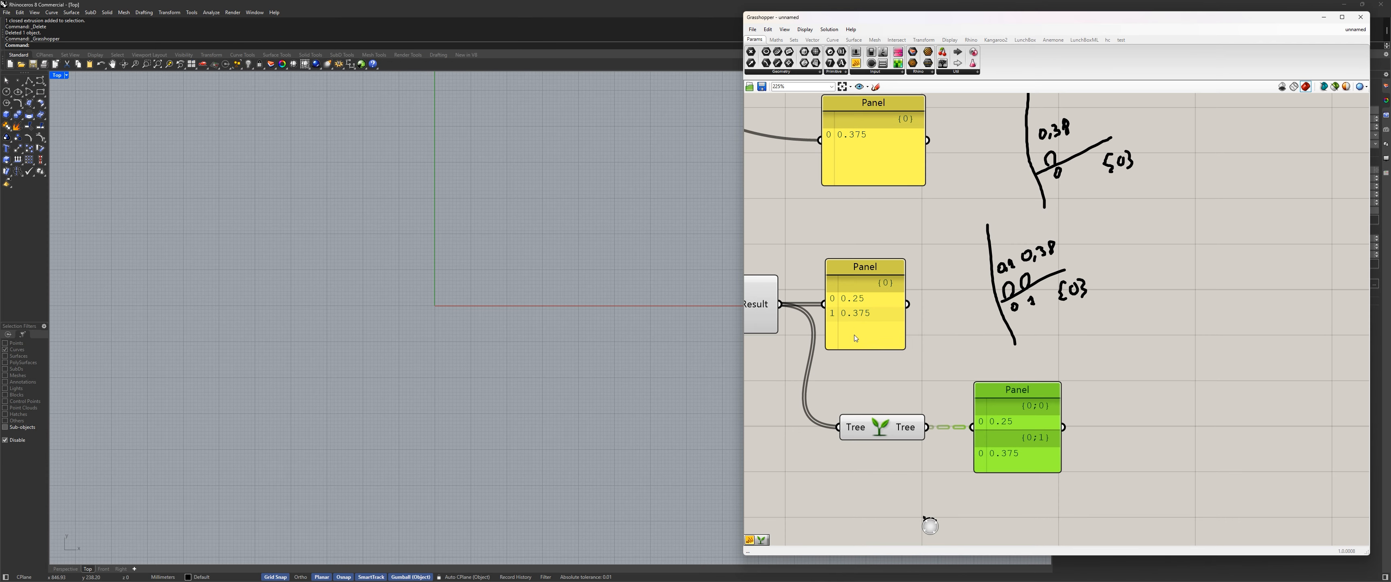
left_click(893, 435)
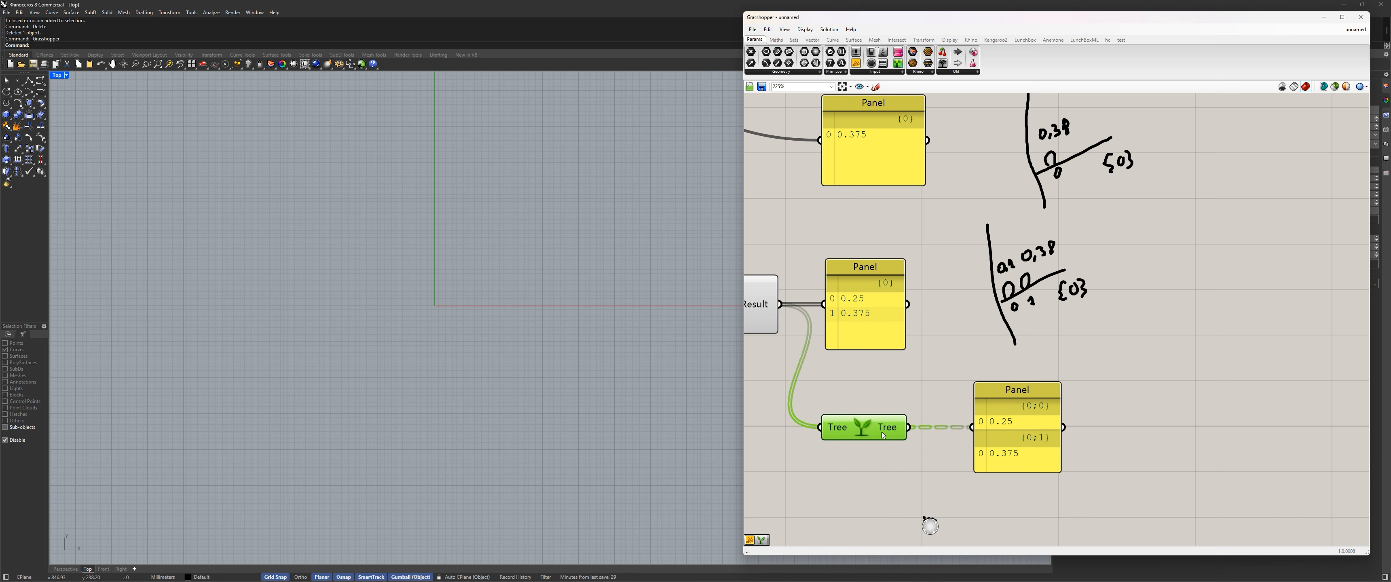
left_click_drag(895, 436, 889, 437)
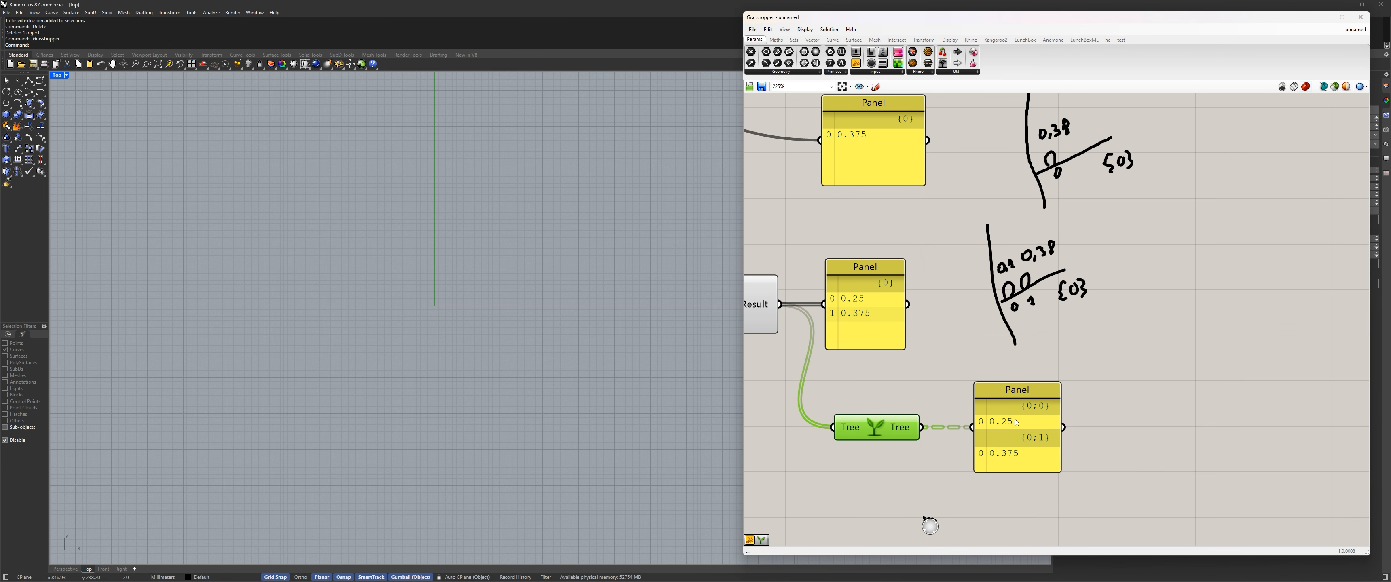
left_click_drag(1015, 419, 1009, 444)
right_click_drag(927, 470, 942, 431)
left_click_drag(893, 392, 889, 417)
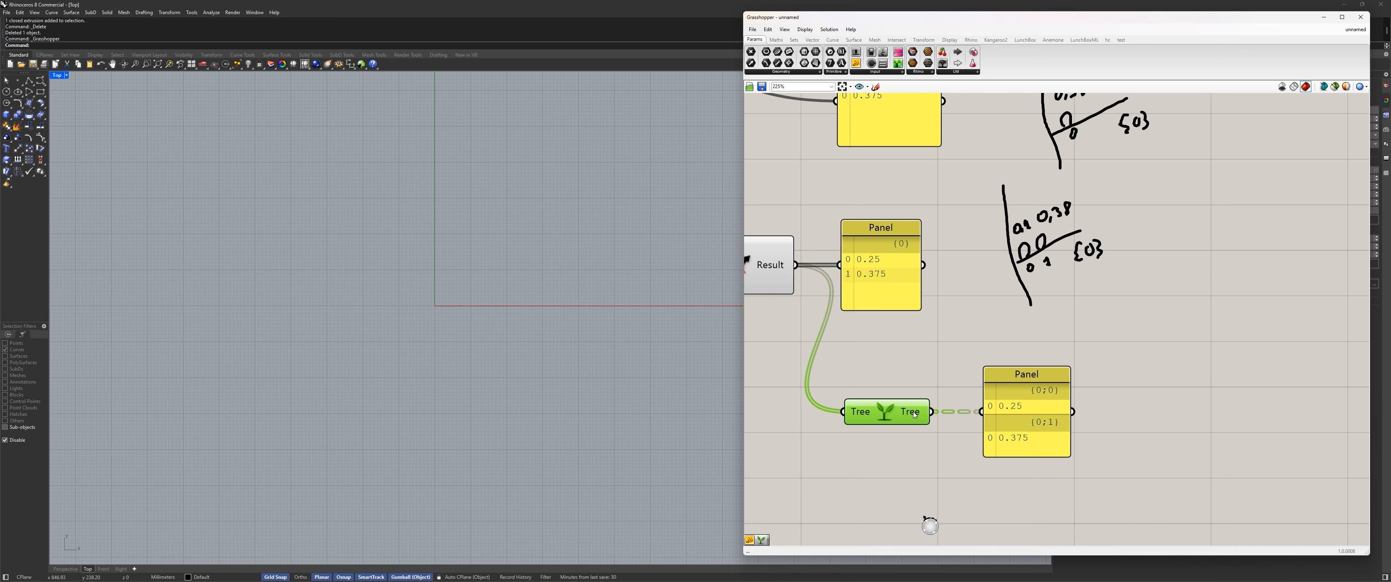
left_click_drag(912, 412, 918, 412)
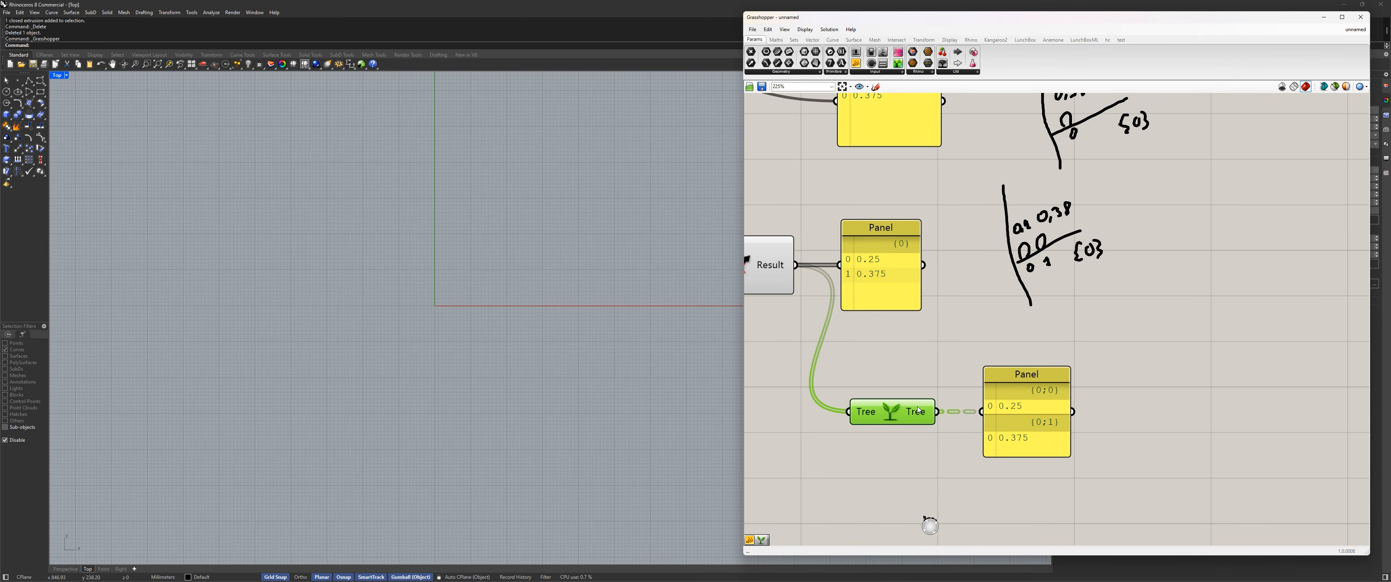
left_click_drag(986, 407, 1033, 452)
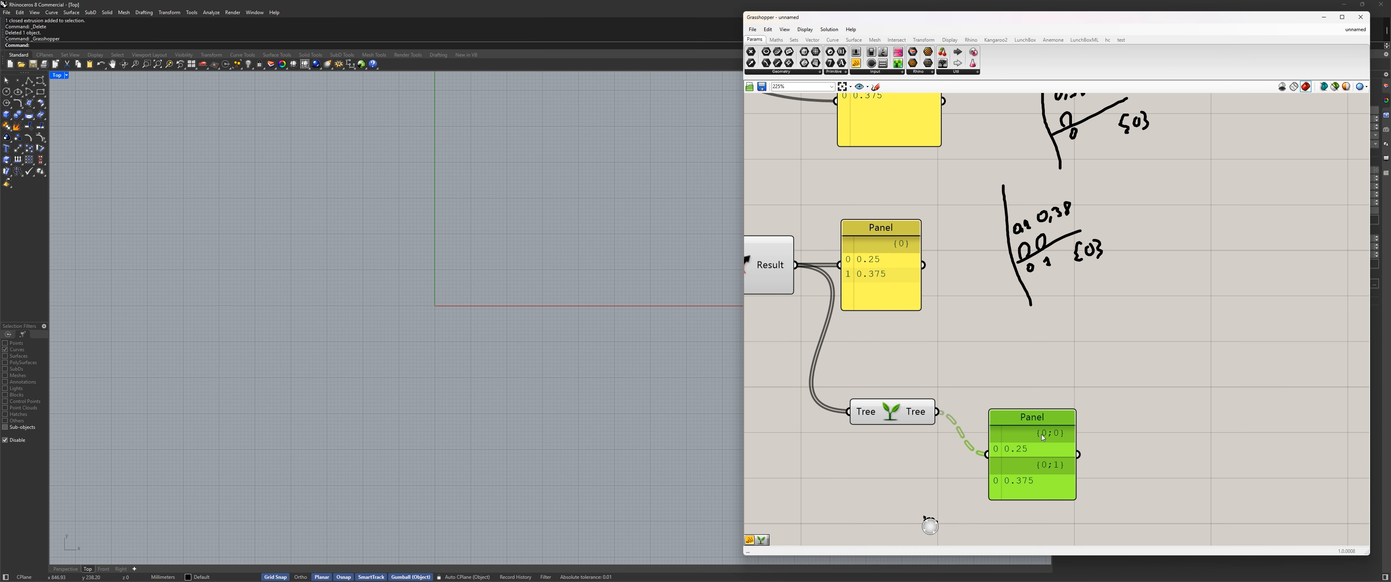
Sketch a fourth data tree beside the grafted Panel, with a trunk and two branches labelled {0,0} and {0,1}
left_click(876, 87)
left_click_drag(1127, 442, 1116, 324)
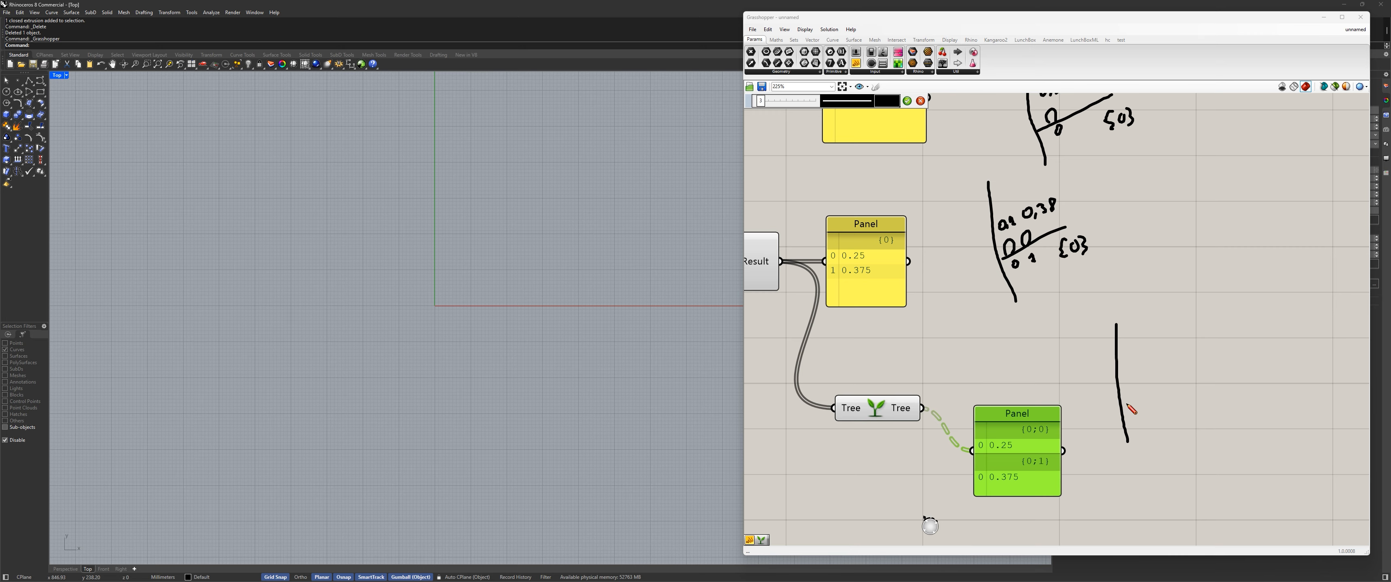
mouse_move(1123, 409)
left_mouse_down()
mouse_move(1172, 372)
mouse_move(1080, 372)
left_mouse_up()
left_click_drag(1170, 388, 1177, 405)
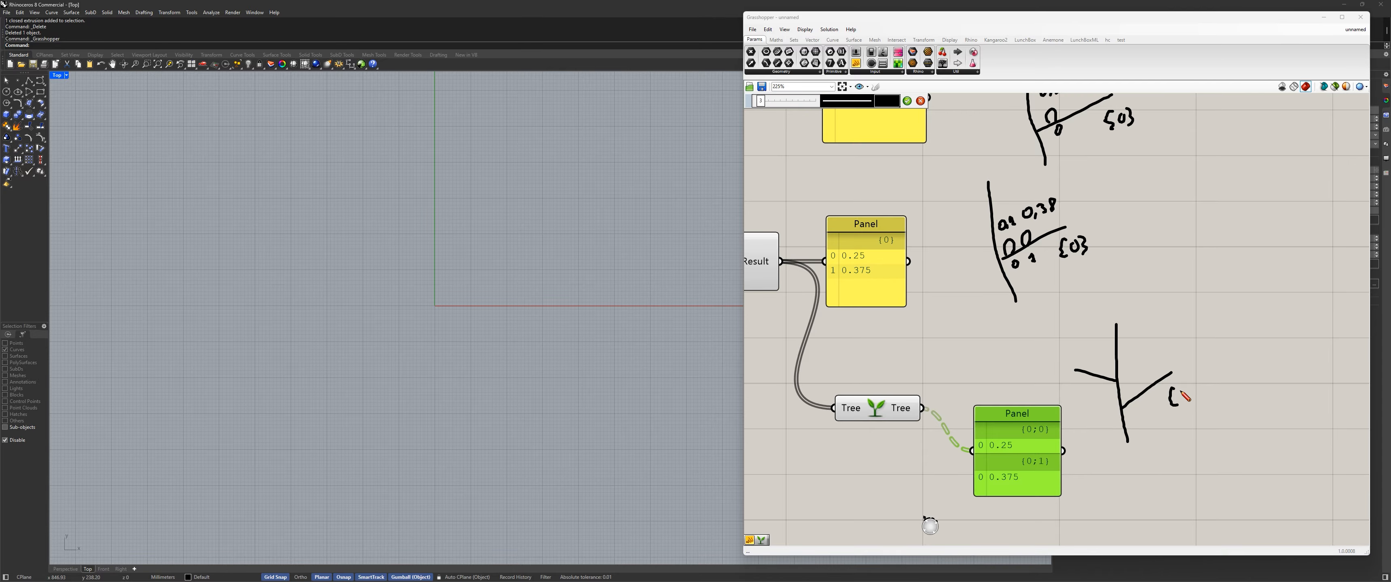
mouse_move(1180, 392)
left_mouse_down()
mouse_move(1194, 381)
mouse_move(1203, 392)
left_mouse_up()
mouse_move(1077, 380)
left_mouse_down()
mouse_move(1077, 398)
mouse_move(1083, 385)
mouse_move(1127, 399)
mouse_move(1137, 385)
mouse_move(1098, 362)
mouse_move(1105, 373)
left_mouse_up()
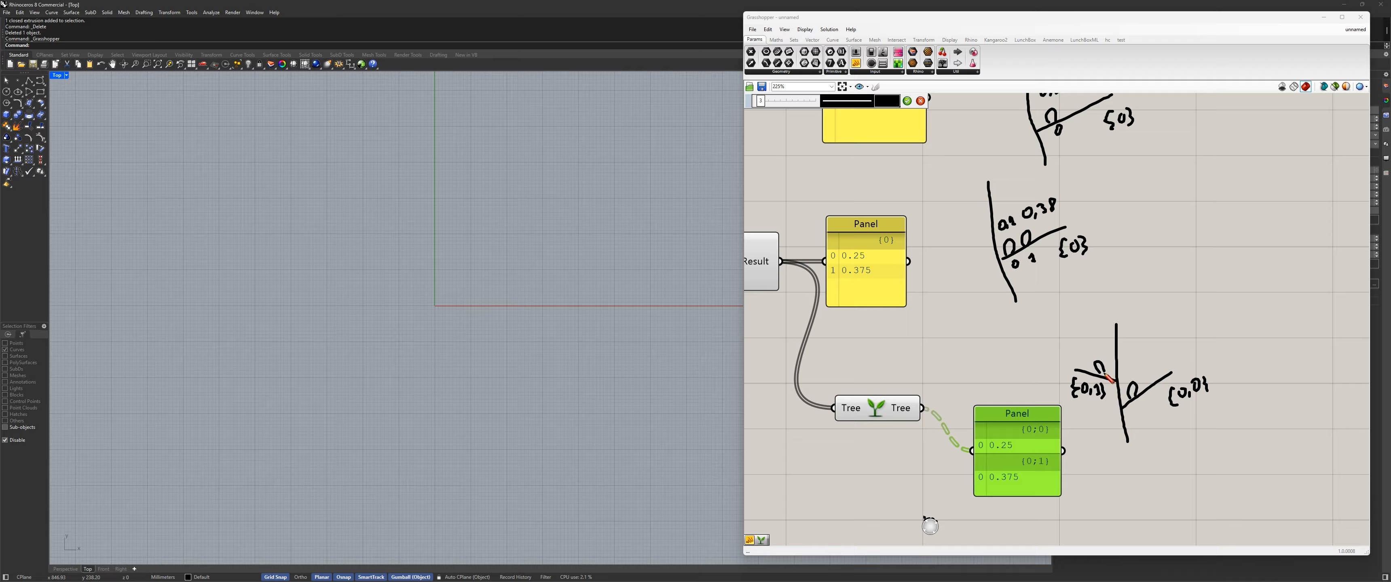
Mark the item on each branch of the fourth tree with index 0 and write the values 0,25 and 0,38 above them
left_click_drag(1138, 409, 1137, 405)
left_click(1107, 383)
mouse_move(1134, 363)
left_mouse_down()
mouse_move(1133, 376)
mouse_move(1160, 360)
left_mouse_up()
mouse_move(1082, 344)
left_mouse_down()
mouse_move(1078, 357)
mouse_move(1100, 356)
left_mouse_up()
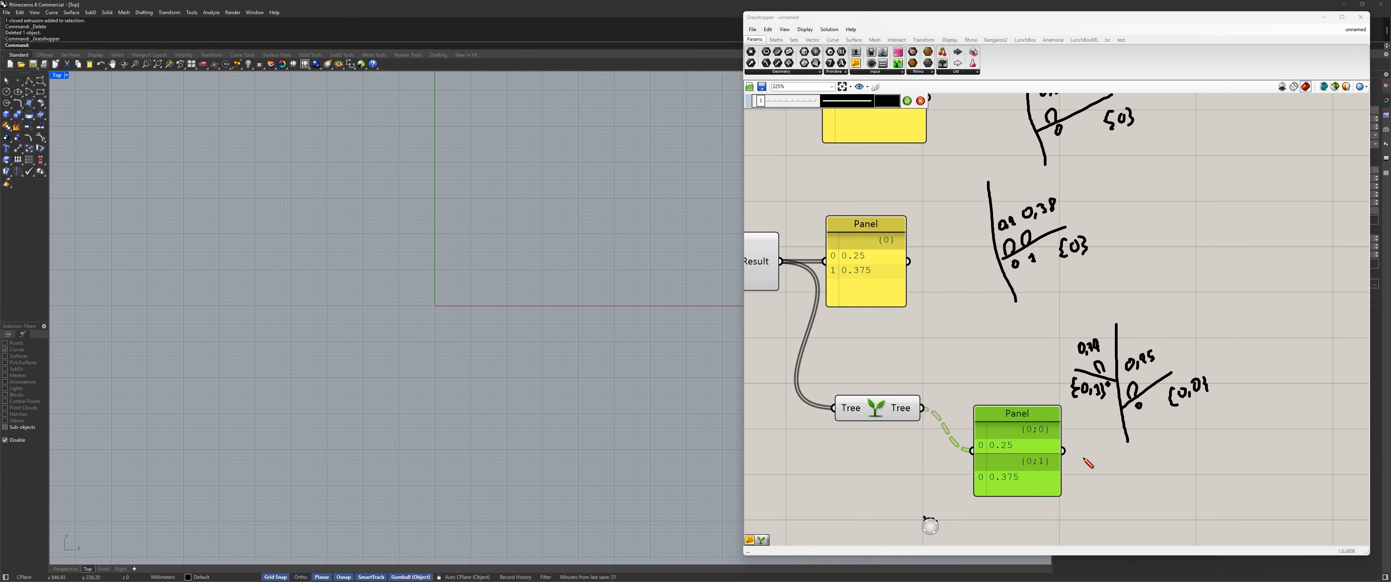
left_click(907, 100)
Move the Graft Tree component down until it lines up with its Panel
scroll(992, 339, "down", 2)
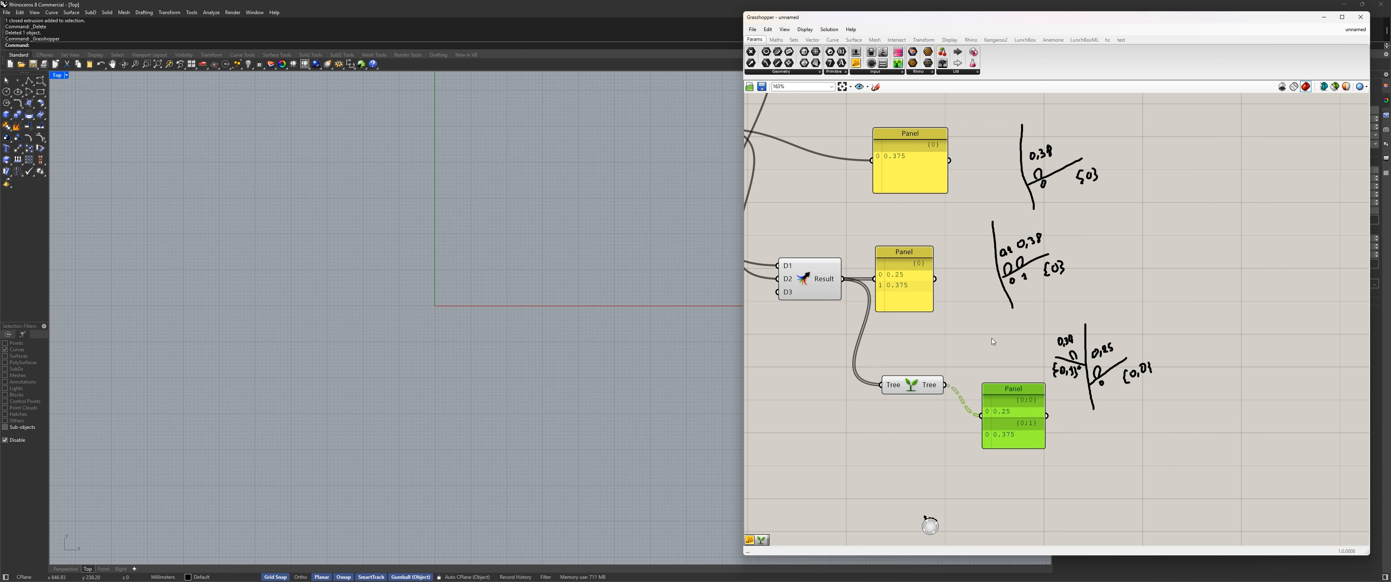
scroll(992, 340, "up", 2)
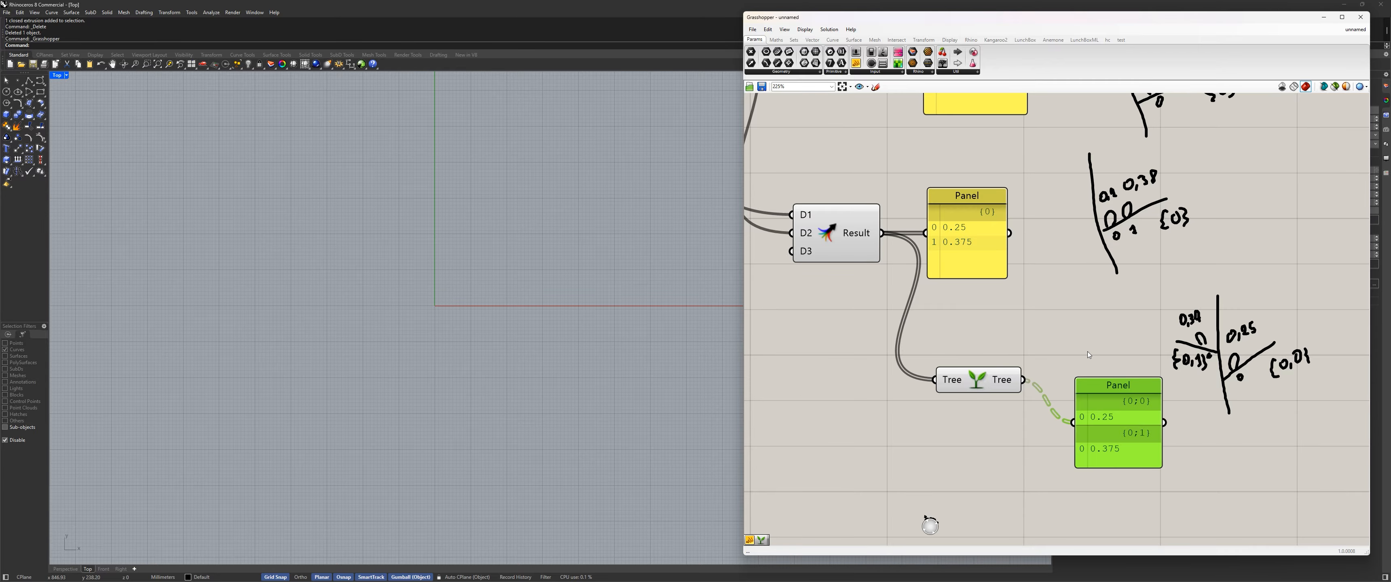
left_click_drag(979, 367, 975, 410)
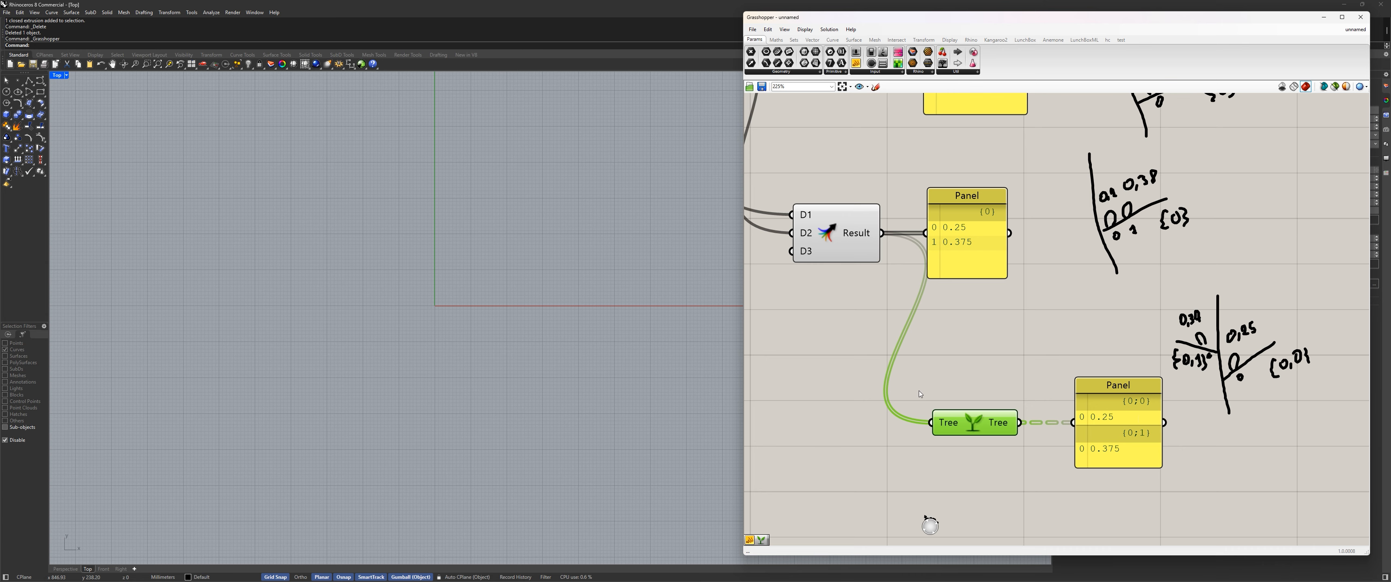
mouse_move(975, 428)
left_mouse_down()
mouse_move(947, 397)
mouse_move(987, 424)
left_mouse_up()
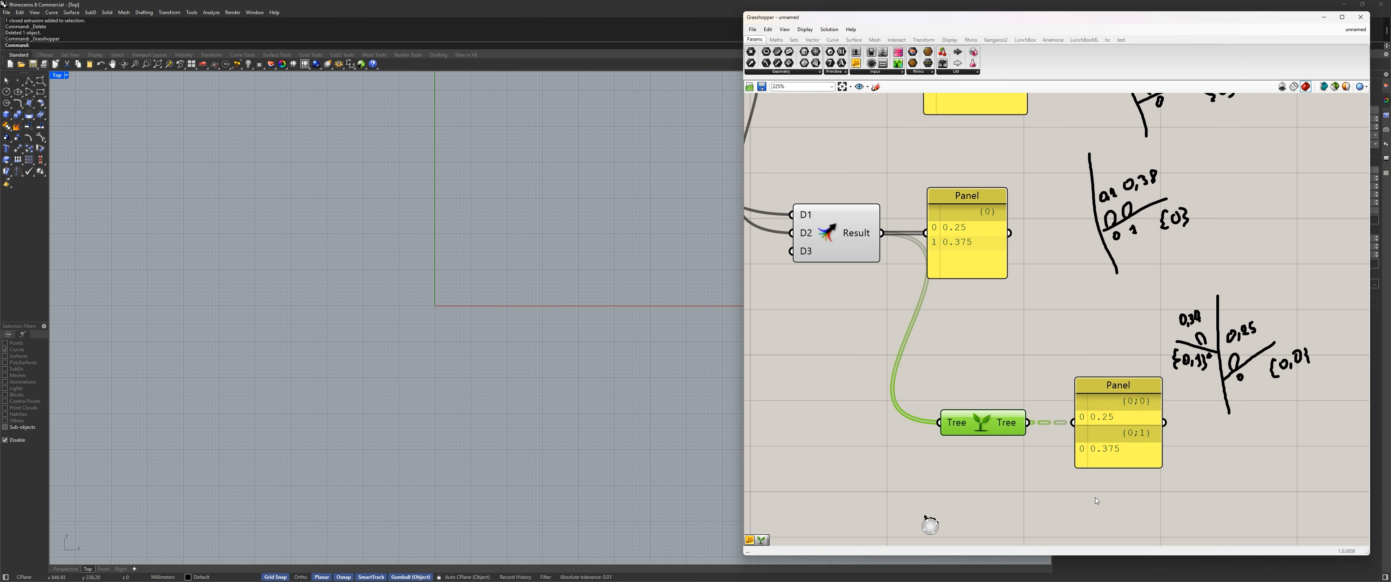
scroll(1096, 500, "down", 2)
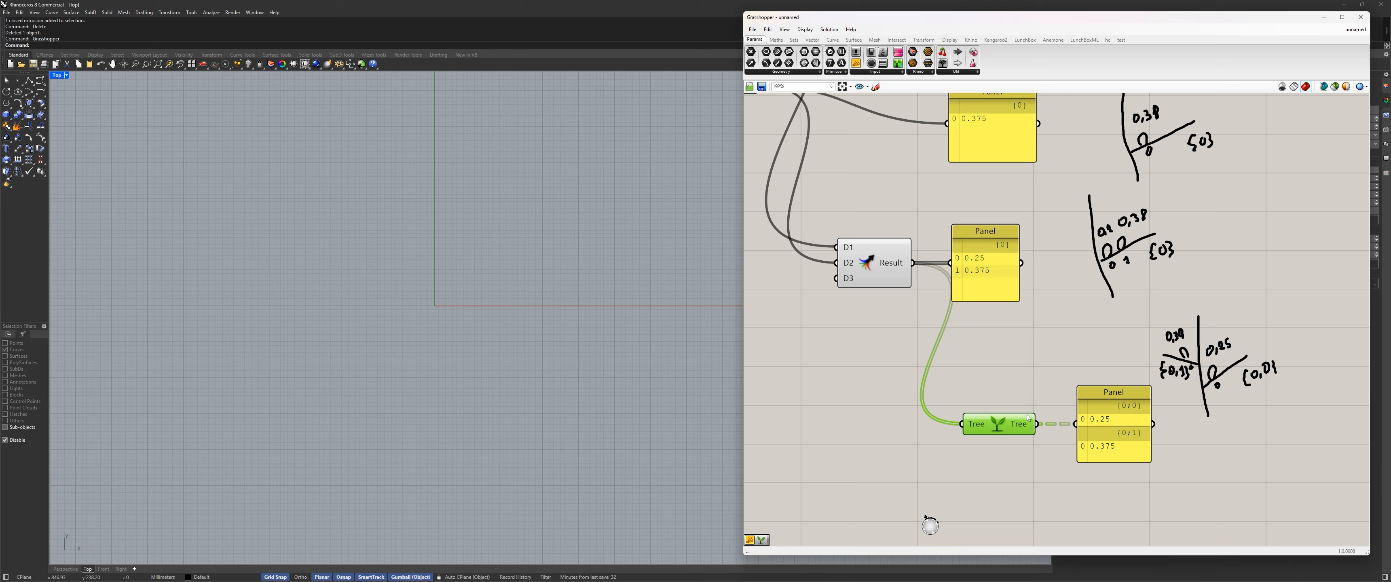
Move the Graft Tree component and its Panel up nearer to Merge, leaving a wide gap between the two
left_click_drag(1029, 418, 984, 375)
left_click_drag(1127, 435, 1081, 392)
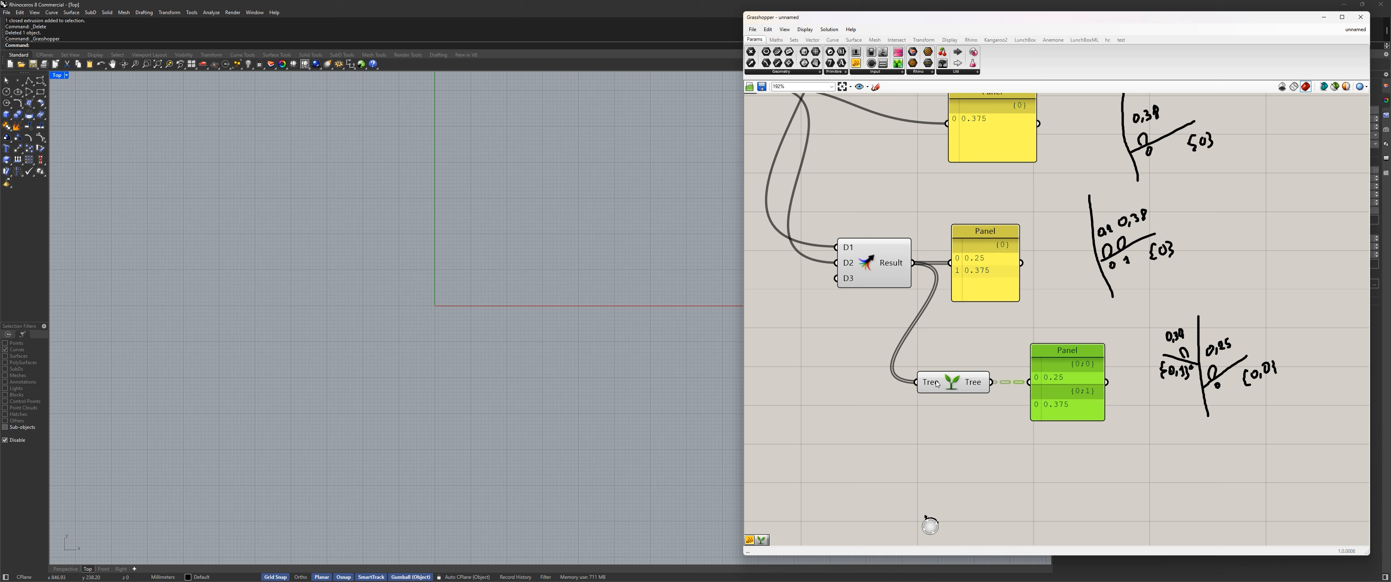
left_click_drag(960, 386, 906, 386)
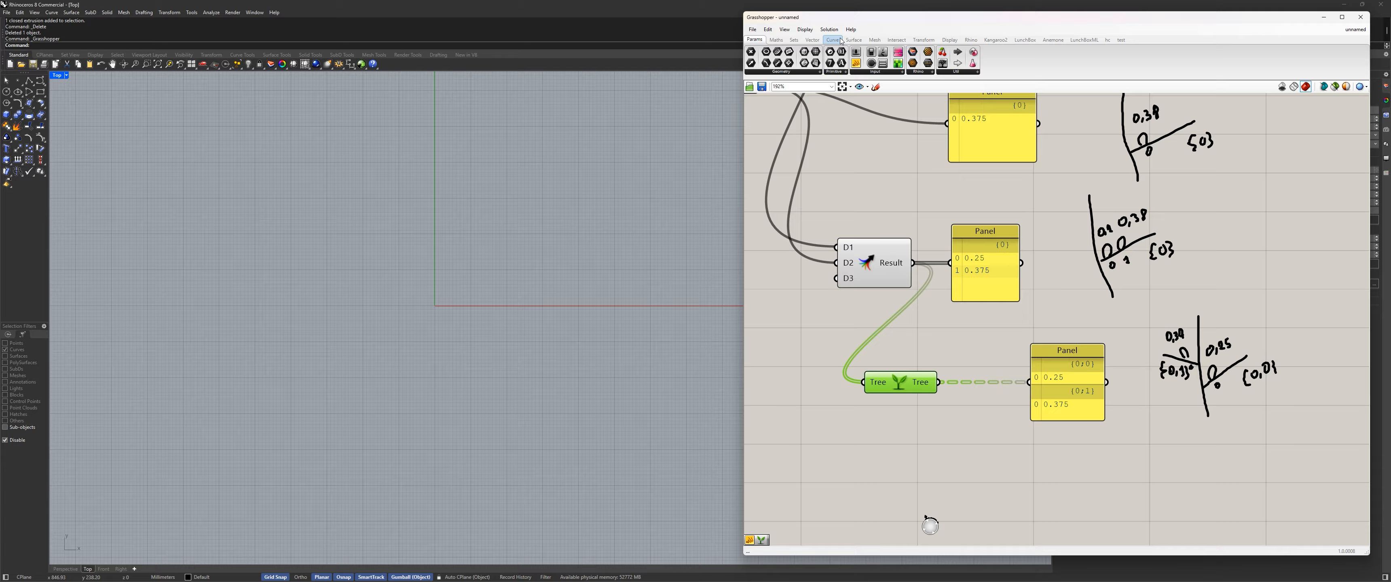
Add a Flatten Tree component below Graft Tree and wire it between Graft Tree's output and the grafted Panel
left_click(794, 40)
left_click(937, 73)
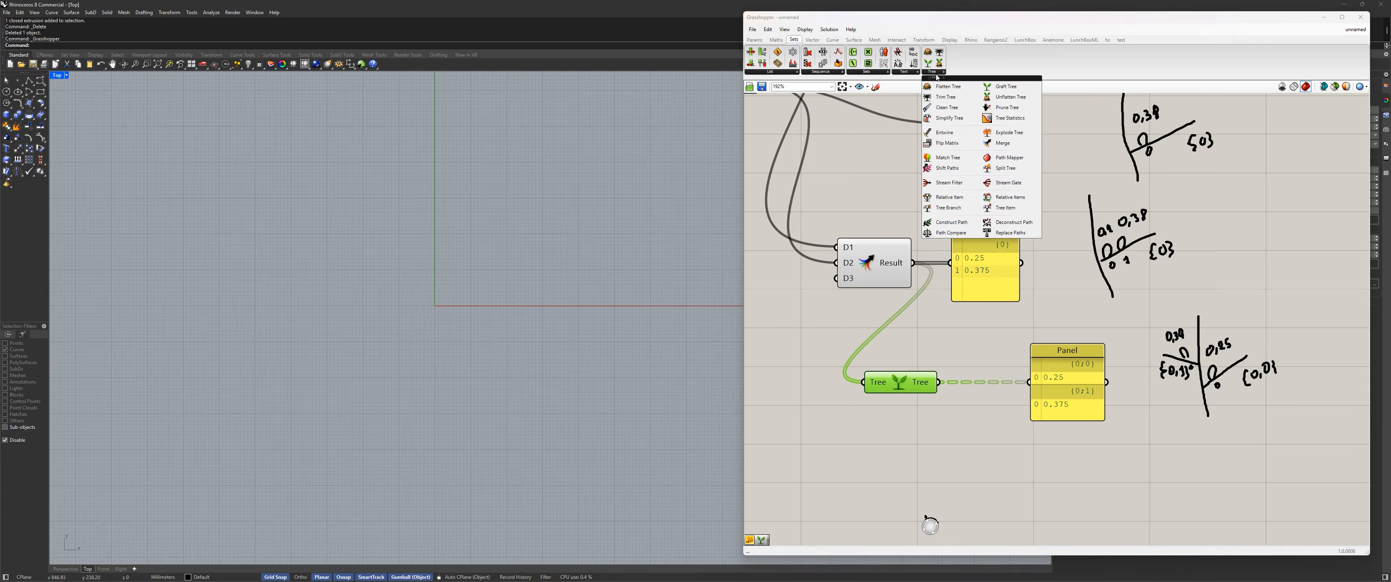
left_click(969, 98)
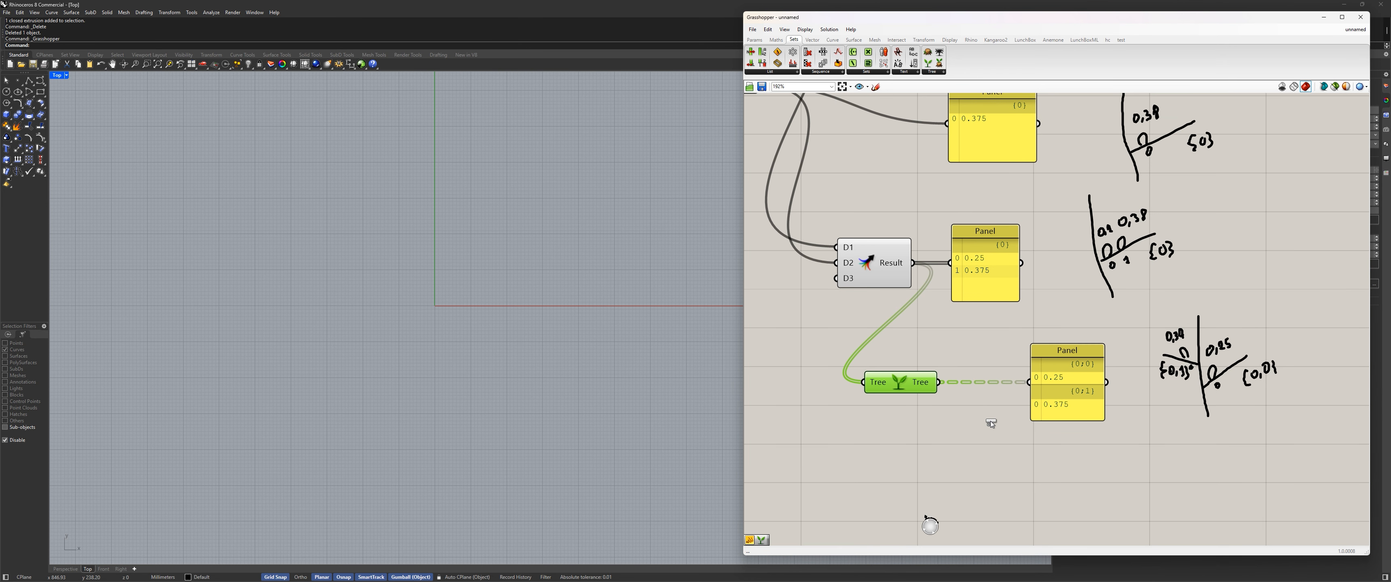
left_click(973, 428)
scroll(972, 428, "up", 3)
left_click(963, 445)
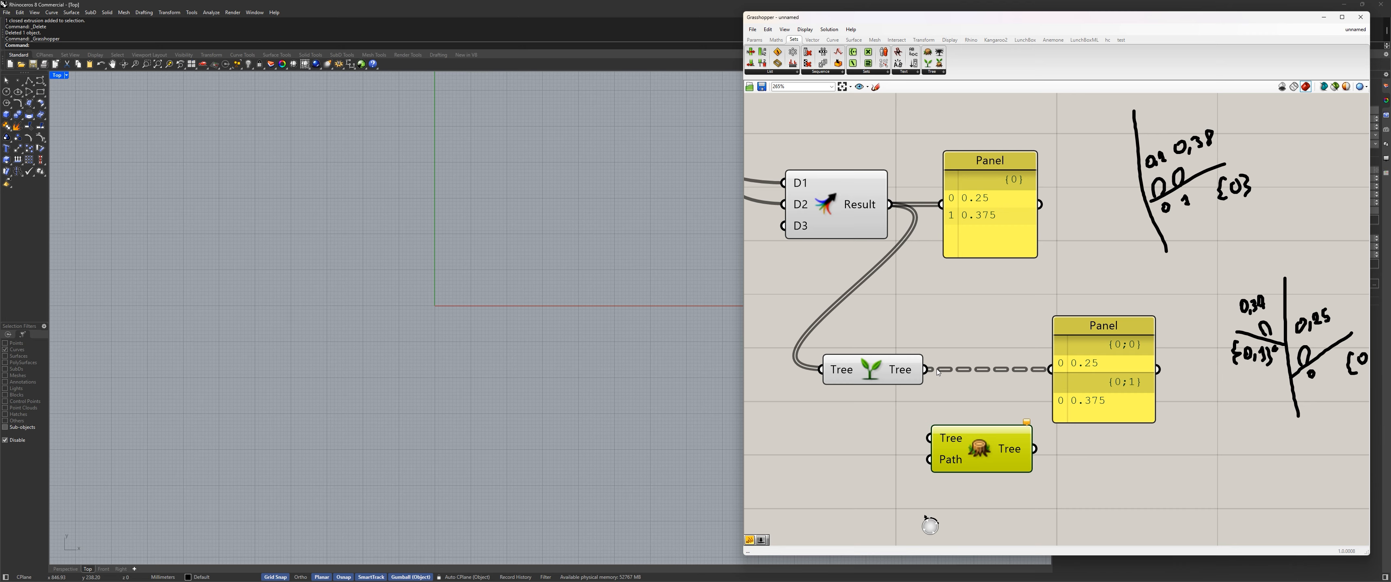
left_click_drag(924, 369, 928, 438)
left_click_drag(1033, 448, 1050, 370)
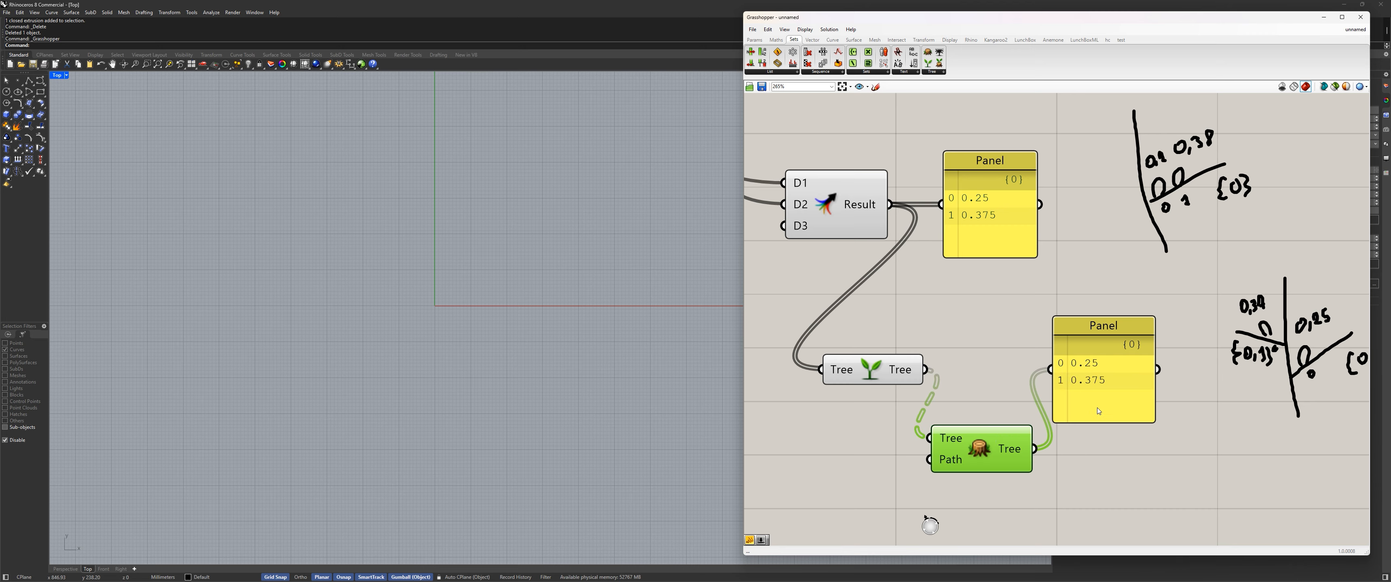
Place the flattened Panel beside Merge's Panel for comparison and gather Graft Tree and Flatten Tree beneath them
left_click_drag(1096, 408, 1124, 212)
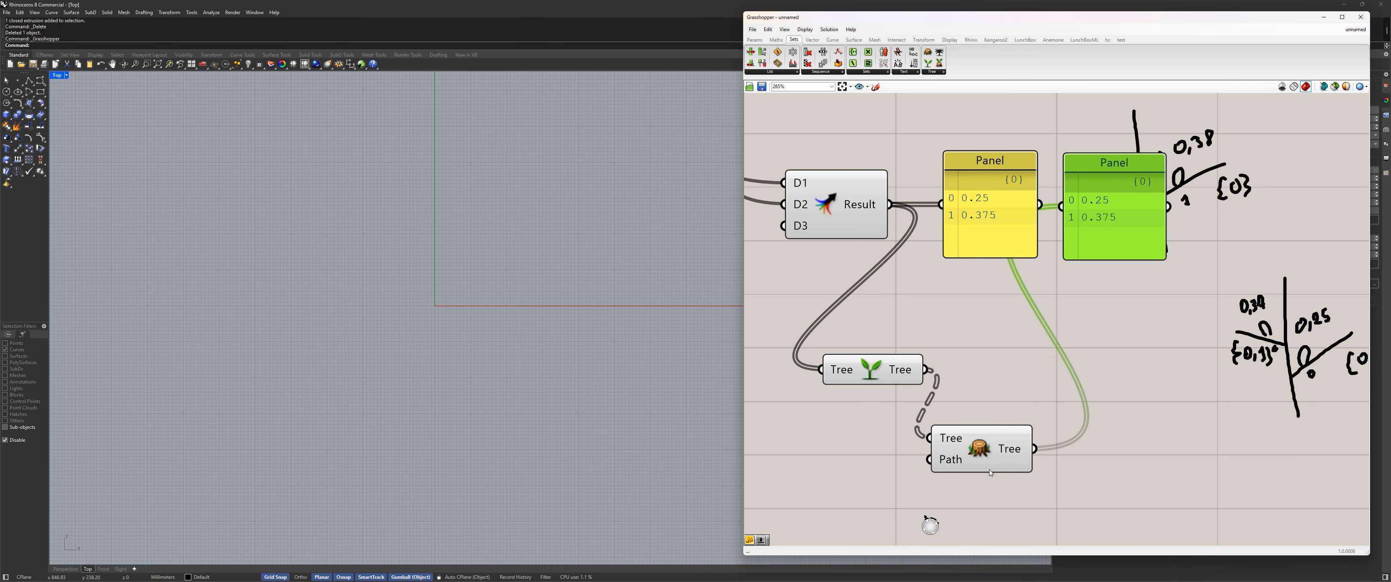
left_click_drag(990, 471, 1011, 405)
left_click_drag(1077, 454, 882, 362)
left_click_drag(866, 377, 916, 347)
left_click(929, 328)
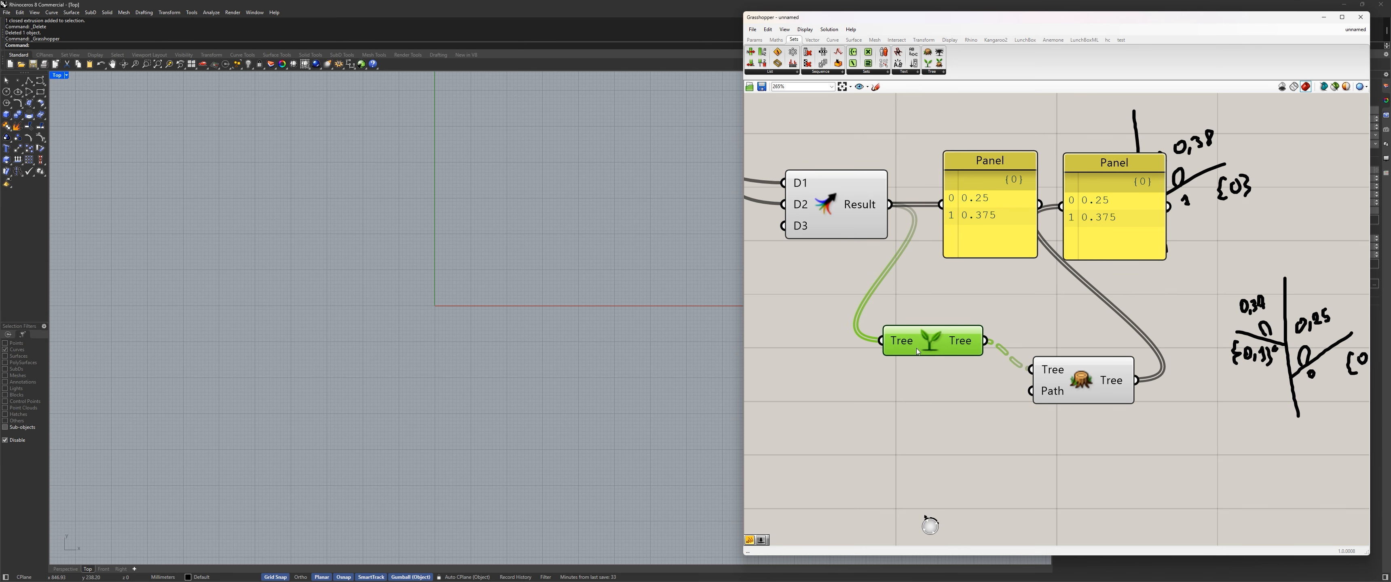
Move the flattened Panel back below the fourth tree sketch and arrange Graft Tree and Flatten Tree in a row leading to it
mouse_move(1098, 382)
left_mouse_down()
mouse_move(1094, 362)
mouse_move(1094, 400)
left_mouse_up()
left_click_drag(953, 348, 979, 396)
left_click_drag(1110, 234, 1205, 506)
scroll(1135, 422, "down", 2)
right_click_drag(1135, 422, 1058, 401)
left_click_drag(1057, 449, 955, 375)
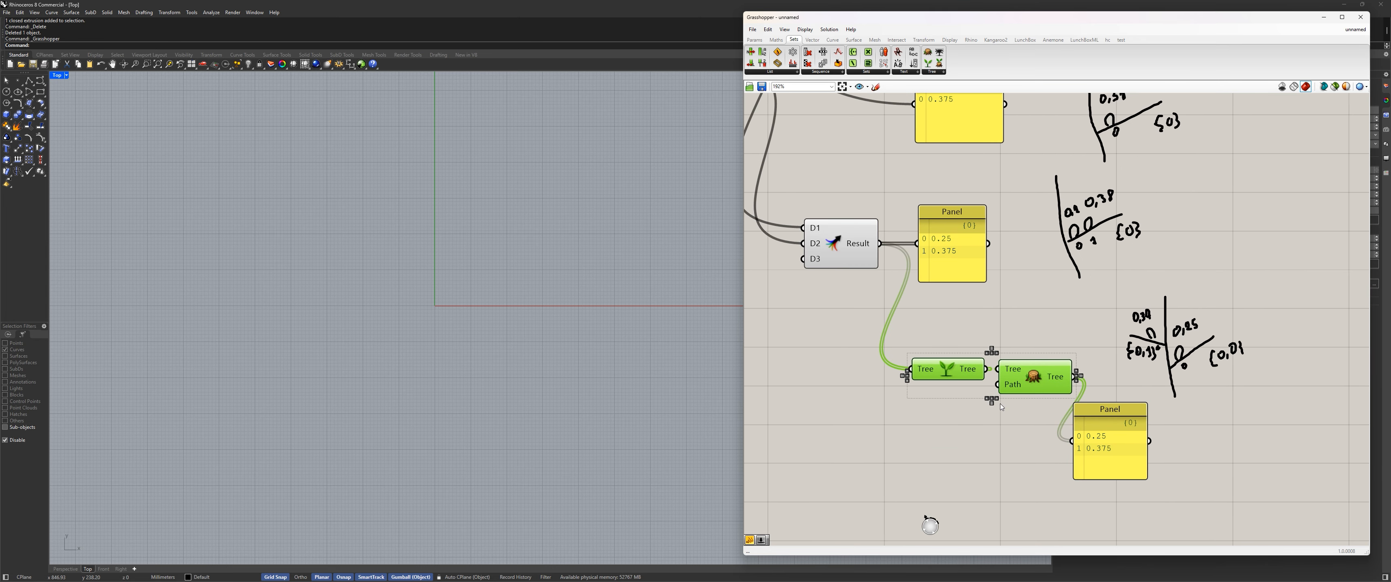
left_click_drag(1099, 418, 1154, 416)
left_click_drag(1030, 380, 1043, 381)
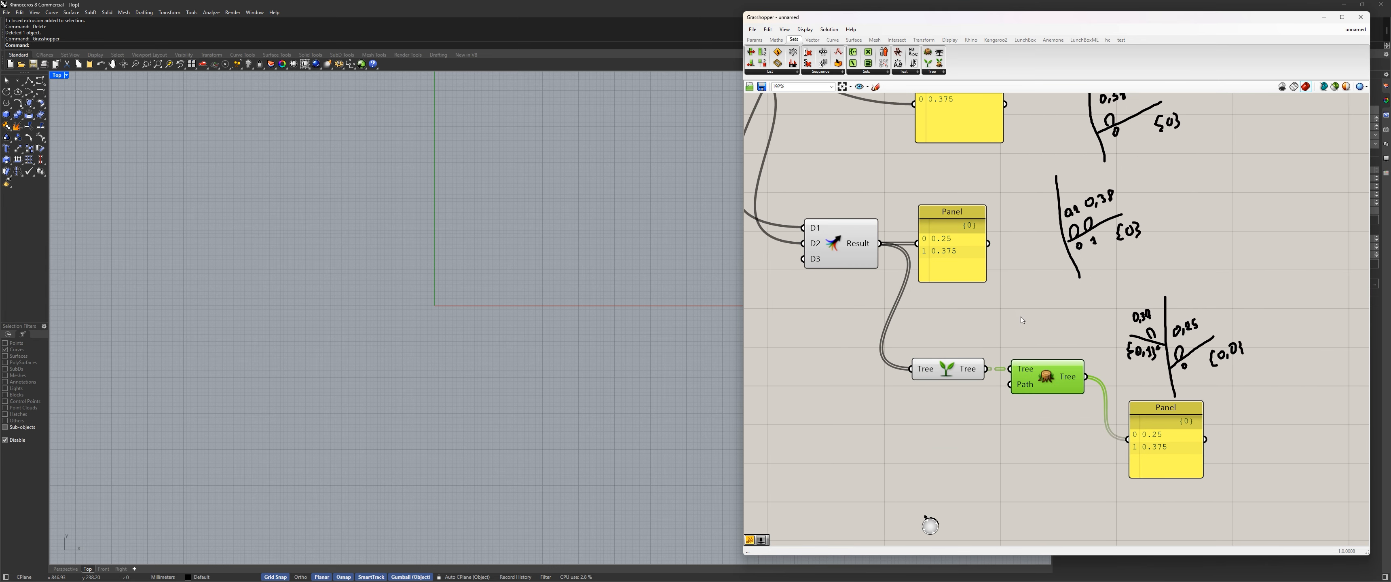
left_click_drag(1174, 429, 1170, 447)
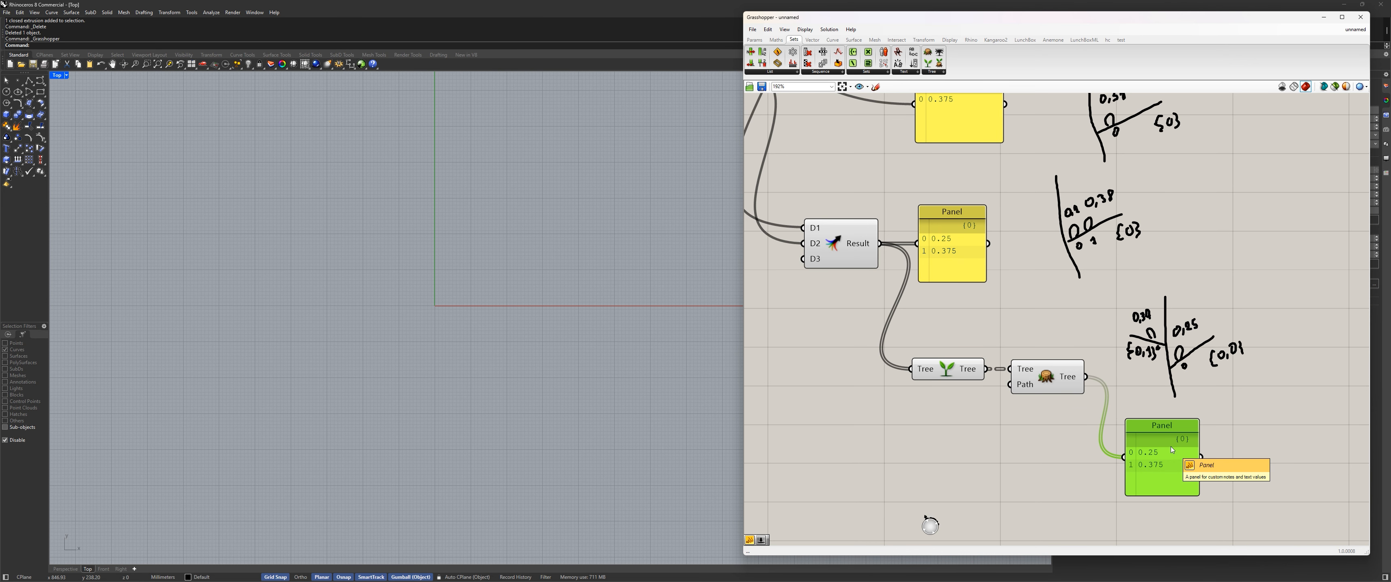
Examine the data flow from the two Number Sliders through Merge and its Panel to Graft Tree and Flatten Tree
scroll(1161, 433, "down", 2)
scroll(1055, 378, "up", 2)
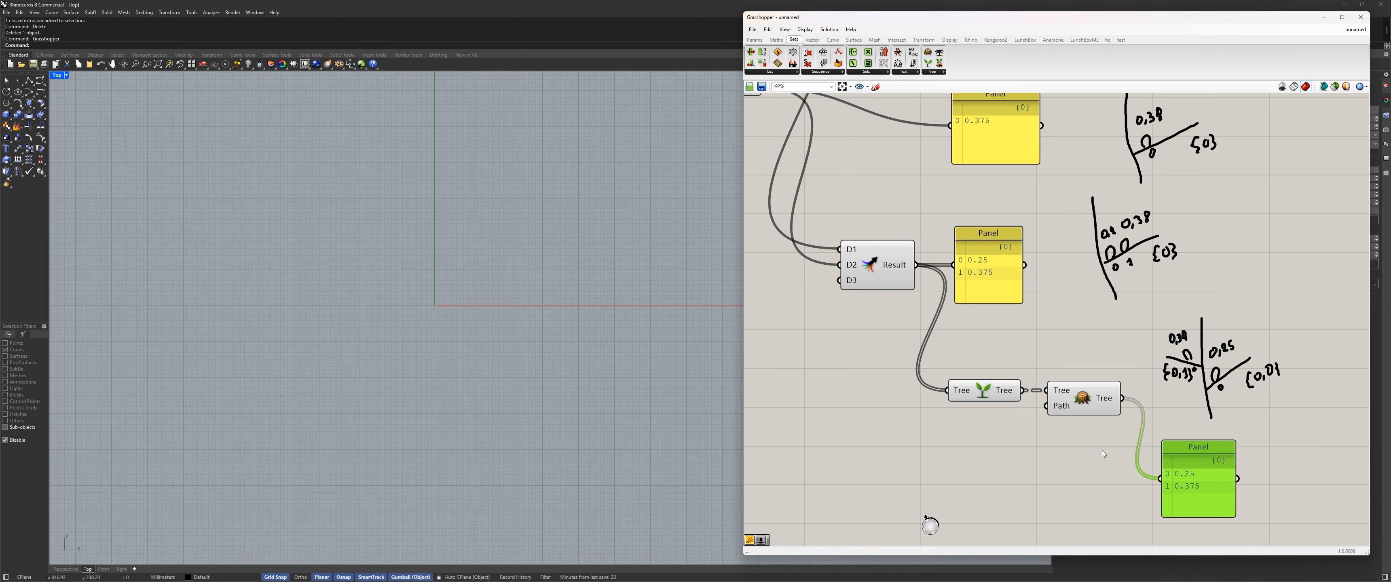
right_click_drag(853, 314, 997, 449)
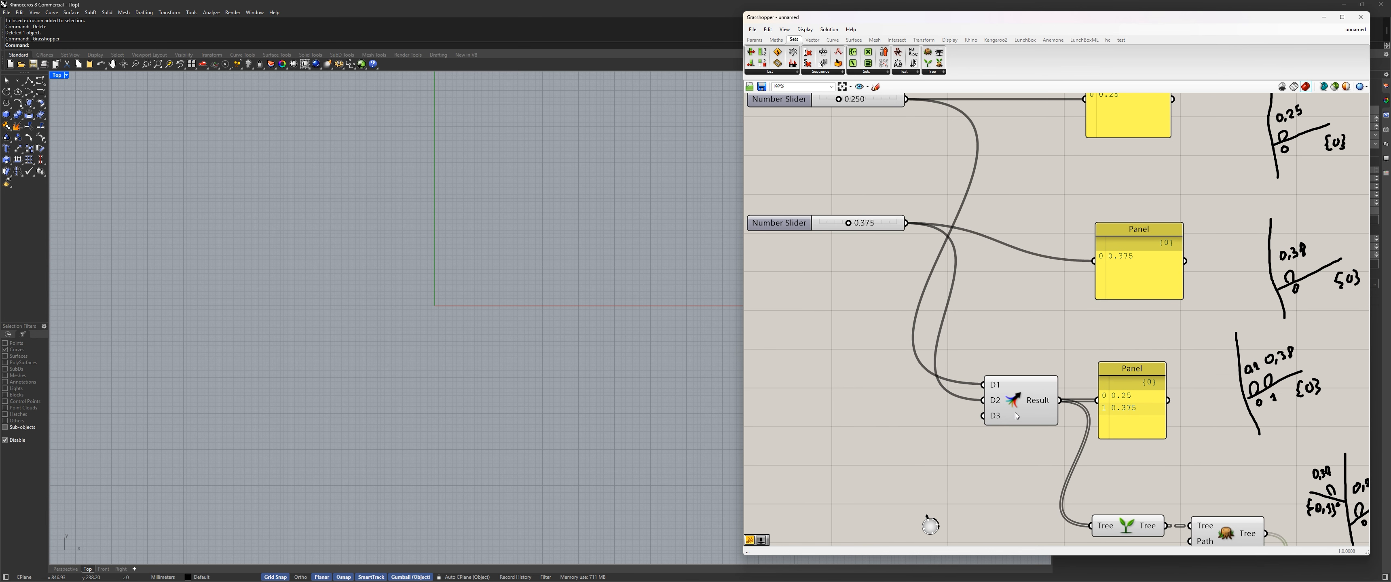
mouse_move(1018, 413)
left_mouse_down()
mouse_move(1022, 380)
mouse_move(1009, 399)
left_mouse_up()
right_click_drag(890, 298, 937, 373)
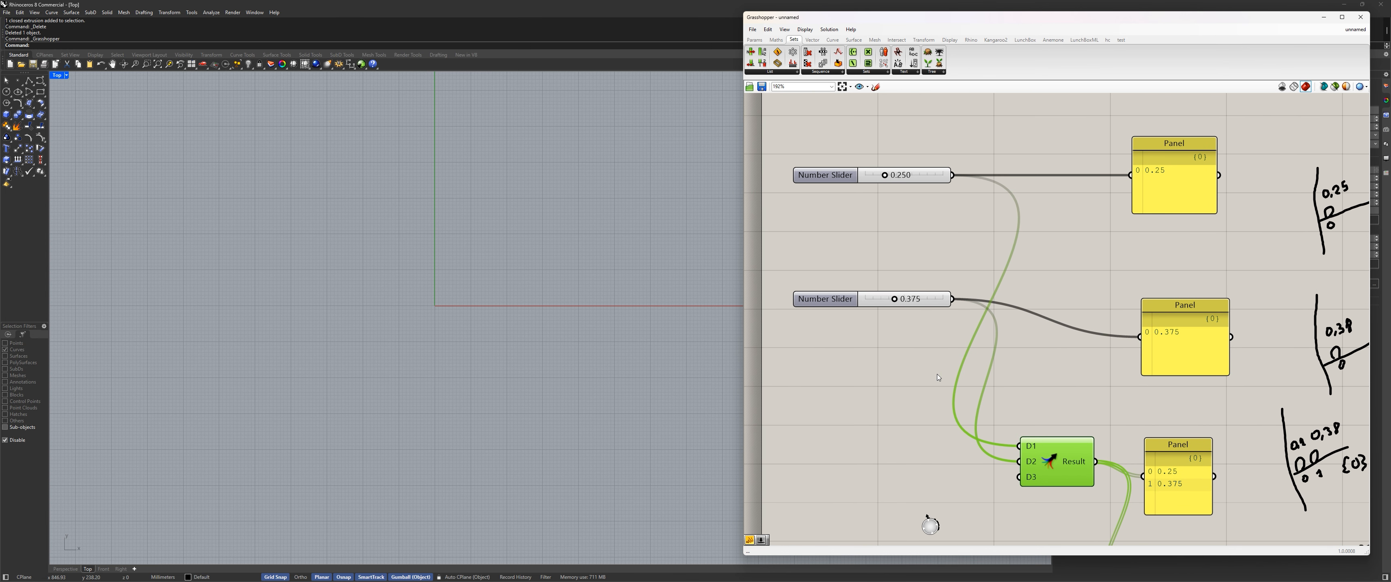
left_click(914, 175)
left_click(920, 299)
right_click_drag(923, 435, 849, 357)
left_click_drag(983, 376, 983, 391)
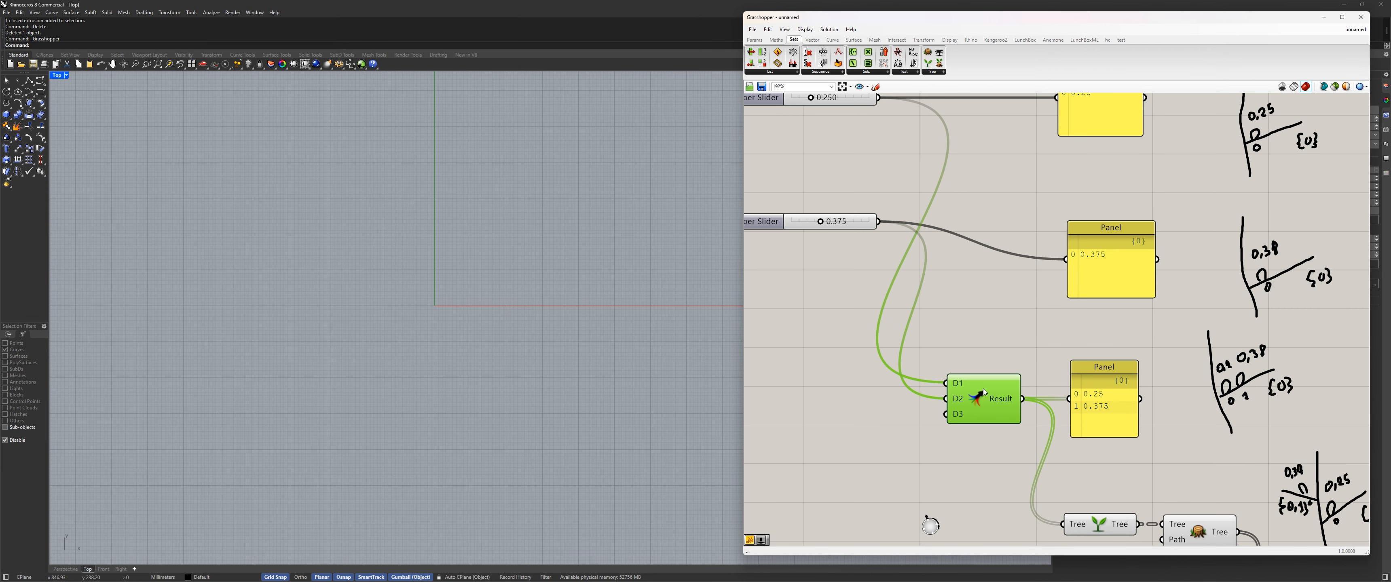
left_click_drag(1106, 385, 1106, 375)
right_click_drag(1106, 375, 981, 295)
left_click_drag(974, 444, 958, 416)
right_click_drag(1084, 469, 1032, 385)
Delete the Flatten Tree component, wire Graft Tree's output directly to the last Panel, and line the two up lower on the canvas
left_click_drag(1036, 368, 1023, 412)
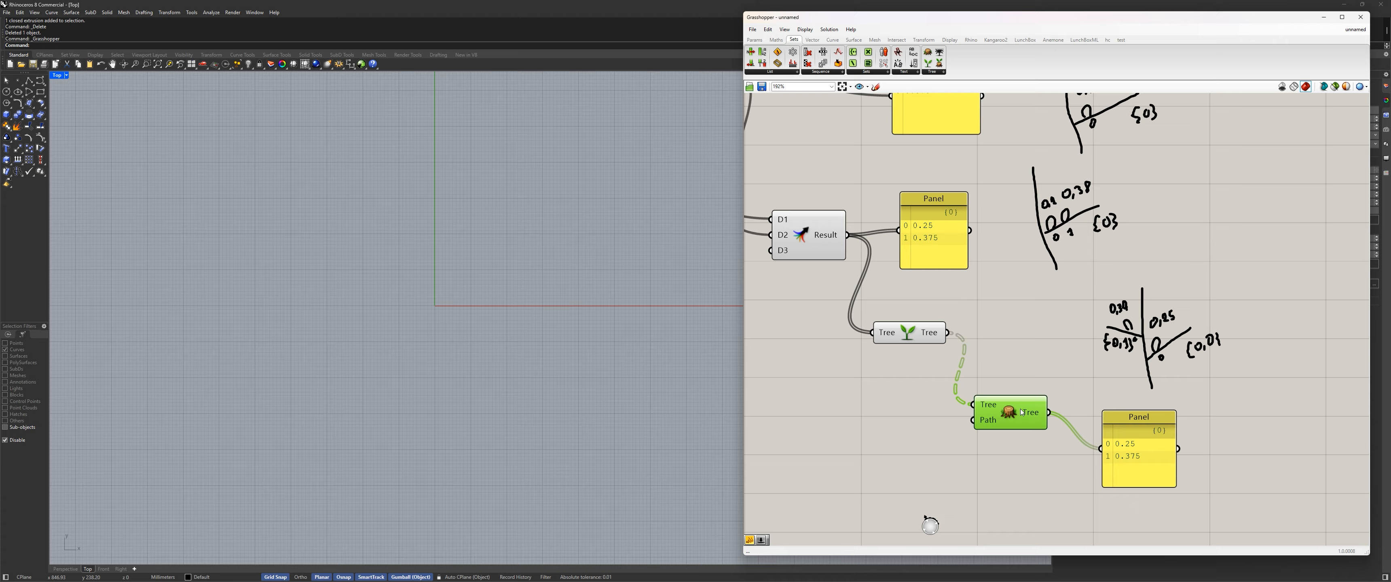
key("Delete")
left_click_drag(942, 333, 1101, 449)
left_click_drag(1130, 462, 1022, 346)
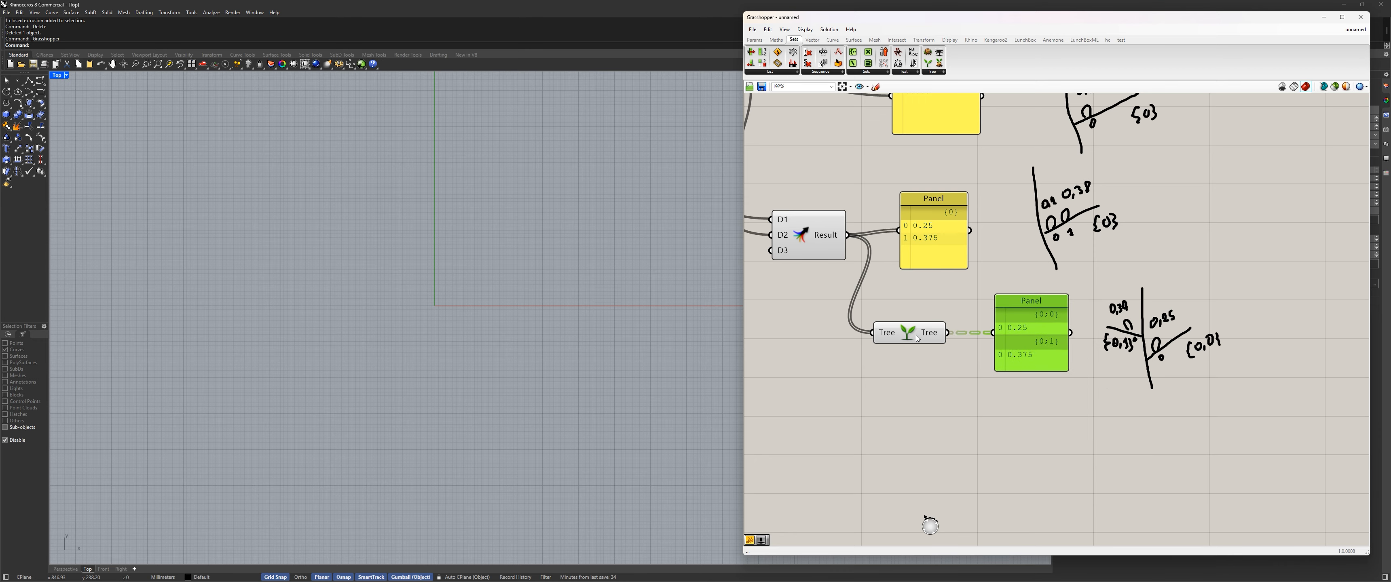
left_click_drag(918, 339, 927, 380)
left_click_drag(1031, 301, 1032, 344)
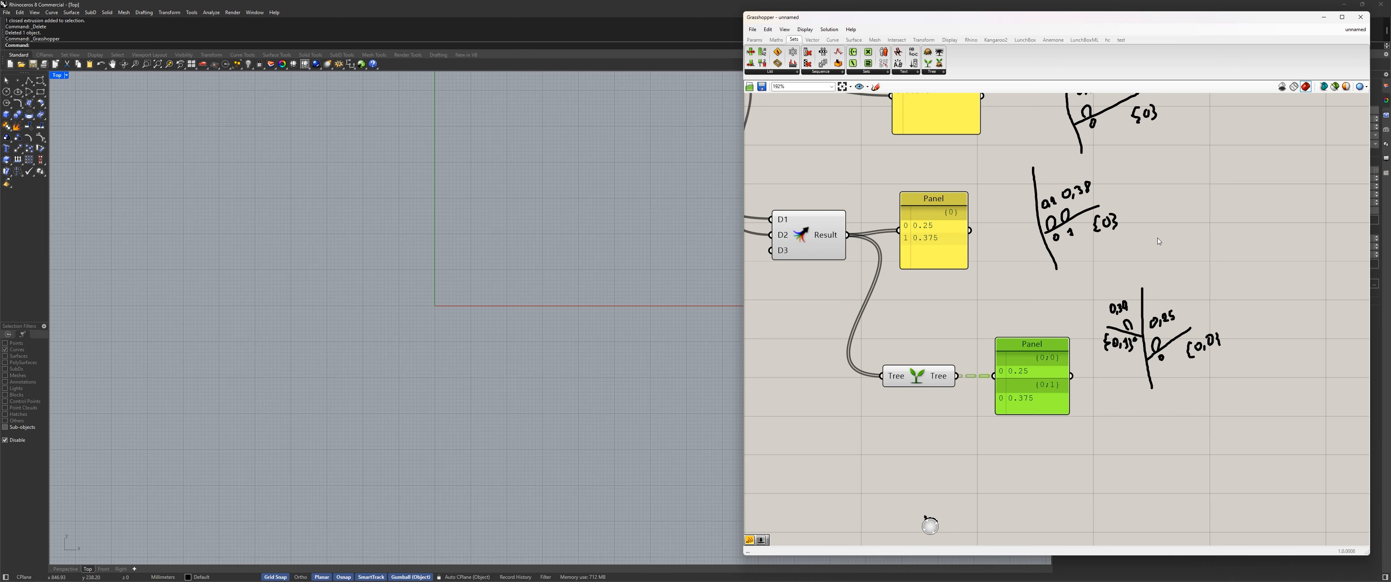
Delete the two hand-drawn tree sketches beside Merge's Panel and the grafted Panel
left_click_drag(1129, 235, 1029, 164)
left_click_drag(1242, 272, 1121, 383, "shift")
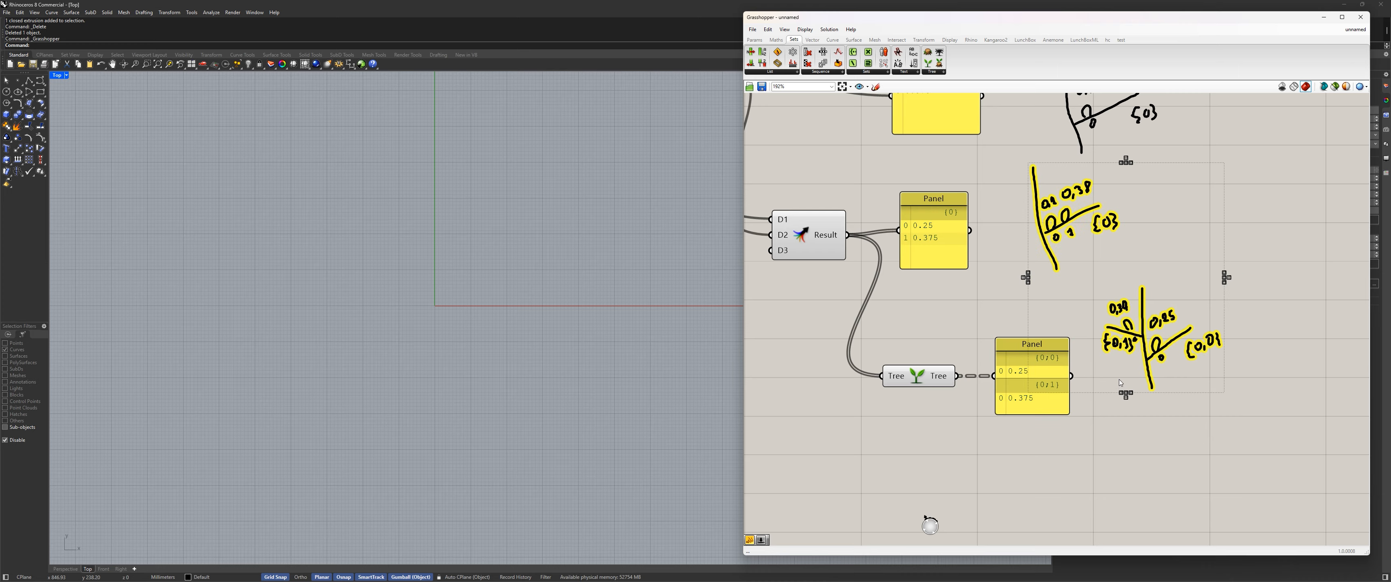
key("Delete")
Space out Merge, Graft Tree and their Panels so that each component sits level with its own Panel
left_click_drag(1032, 344, 1076, 367)
left_click_drag(917, 377, 943, 374)
left_click_drag(937, 244, 937, 250)
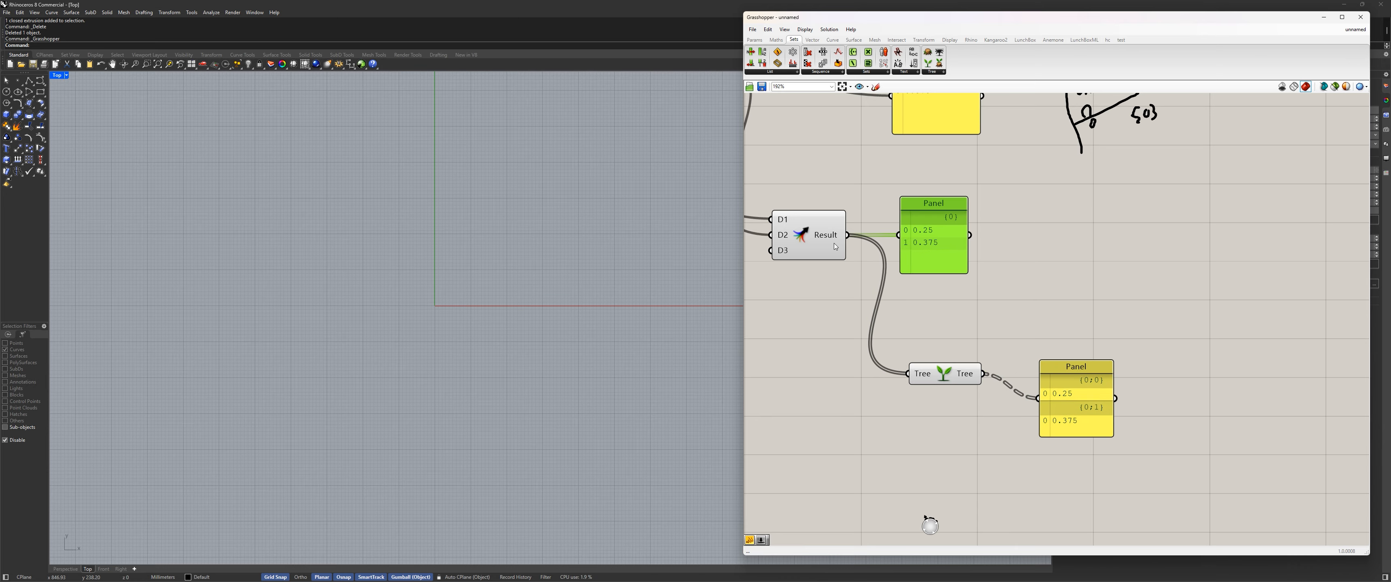
left_click_drag(836, 247, 829, 247)
left_click_drag(951, 240, 956, 240)
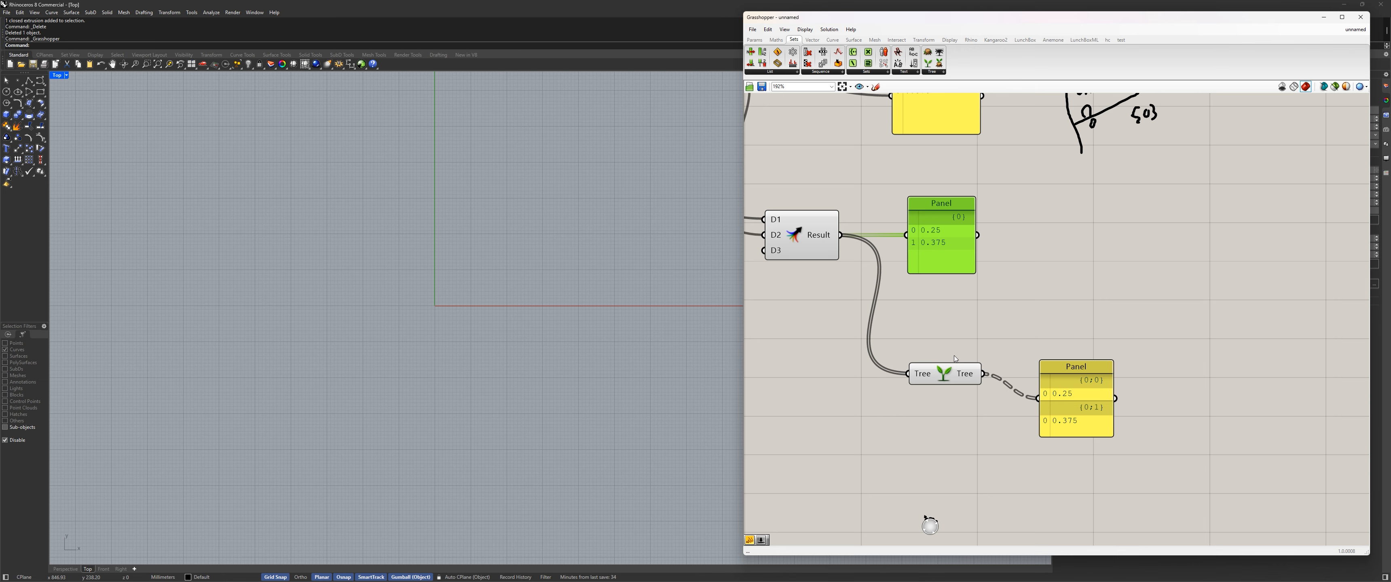
left_click_drag(967, 377, 971, 402)
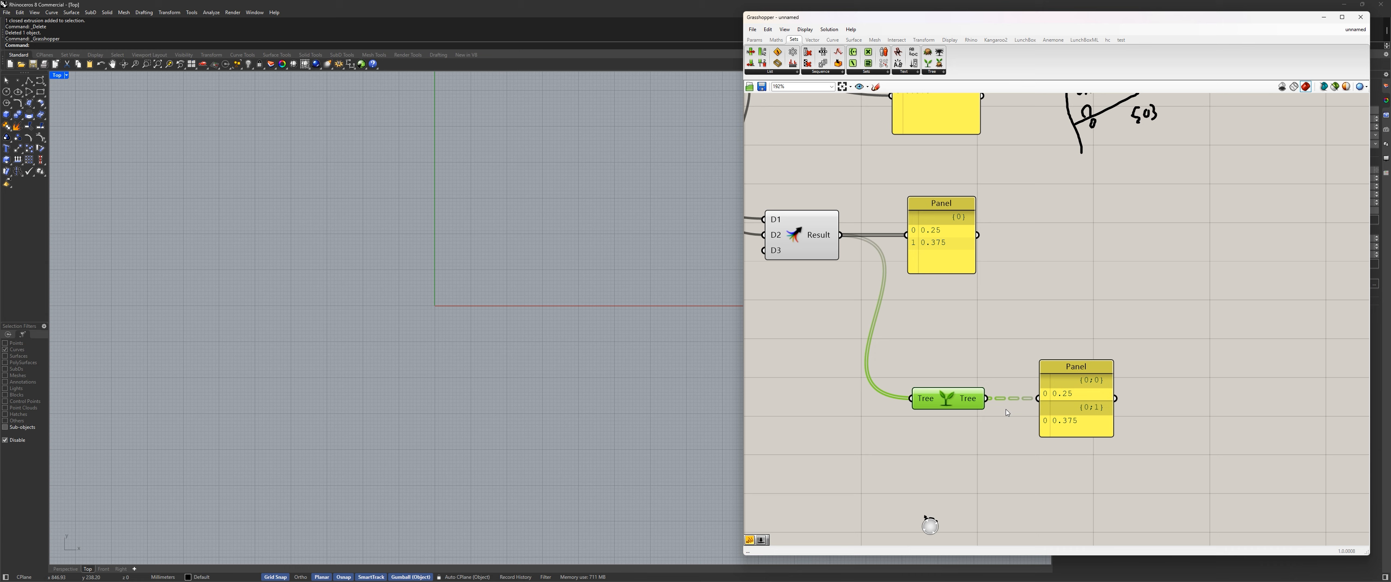
left_click(1090, 400)
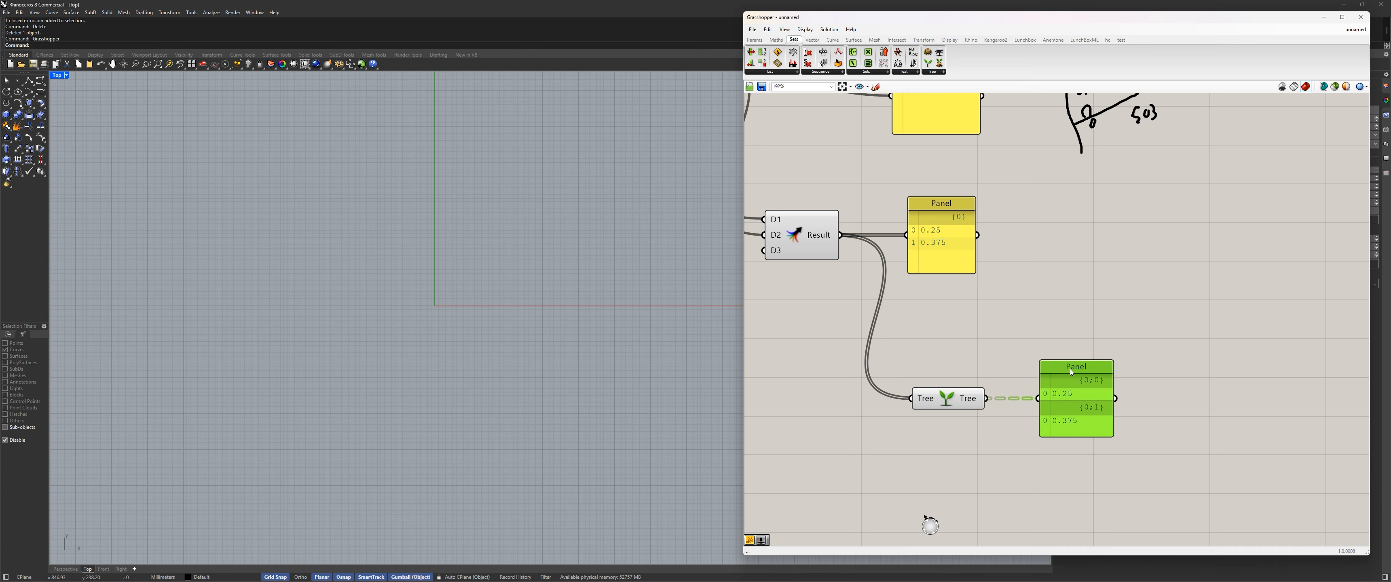
left_click(989, 352)
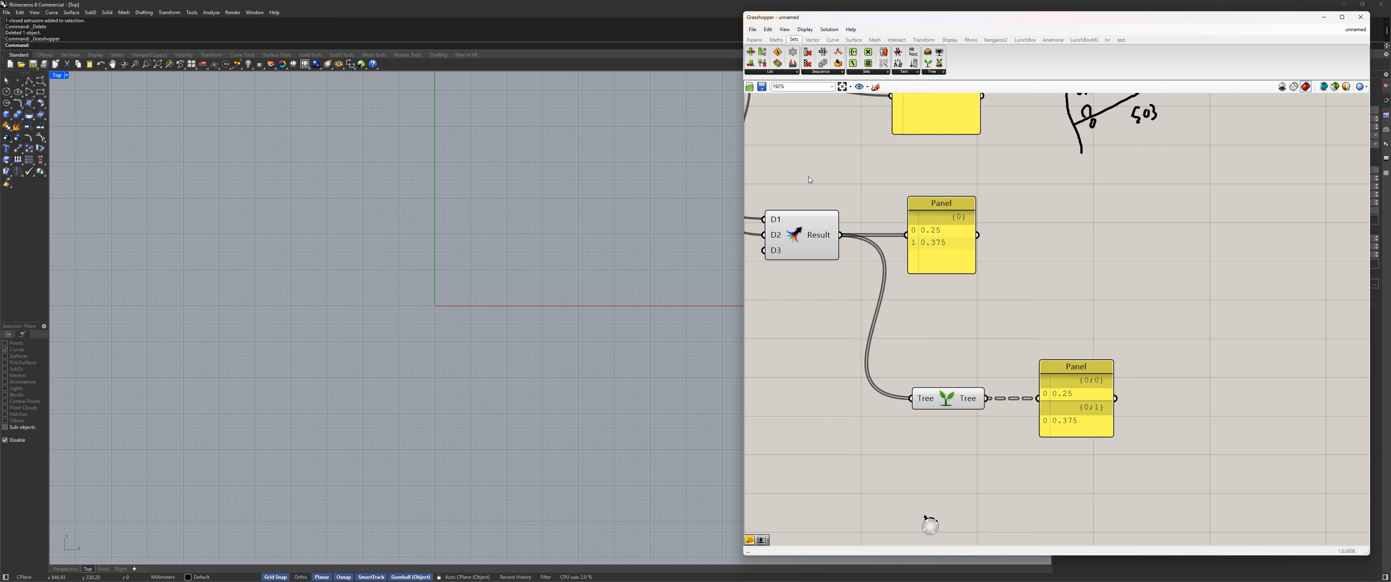
Add a second Merge component in the empty area between Merge's Panel and the grafted Panel
left_click(933, 72)
left_click_drag(1086, 304, 1084, 295)
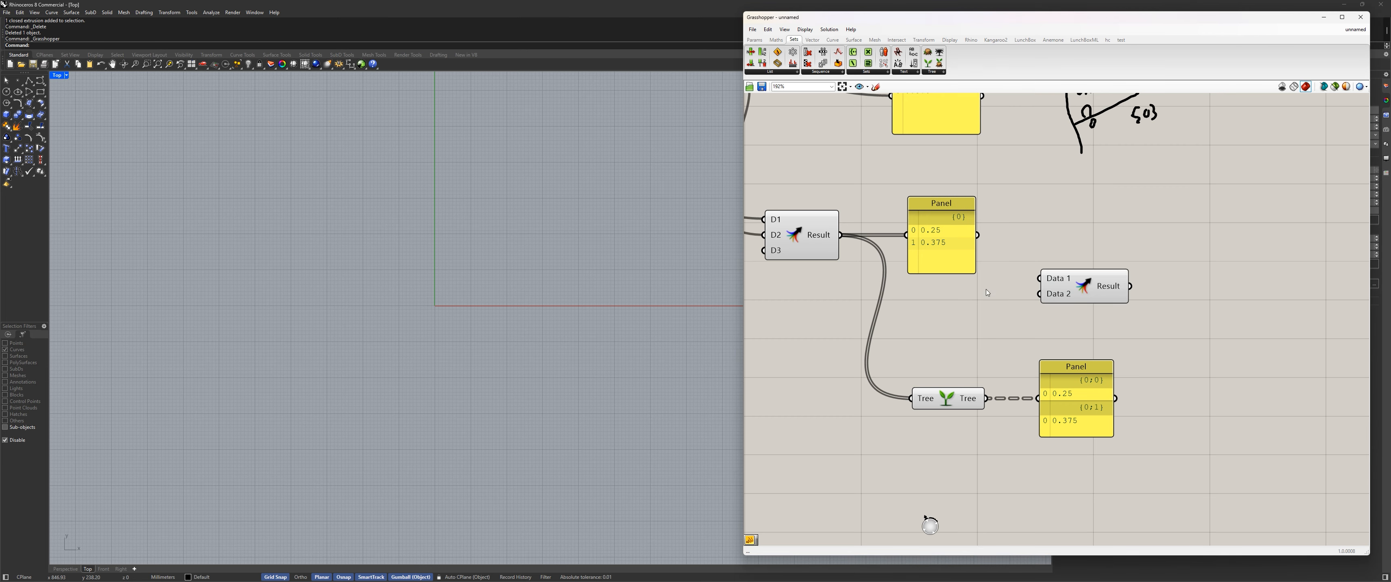
left_click_drag(839, 236, 921, 288)
Examine how the values of the two Number Sliders are listed in the first Merge's Panel
right_click_drag(762, 224, 989, 424)
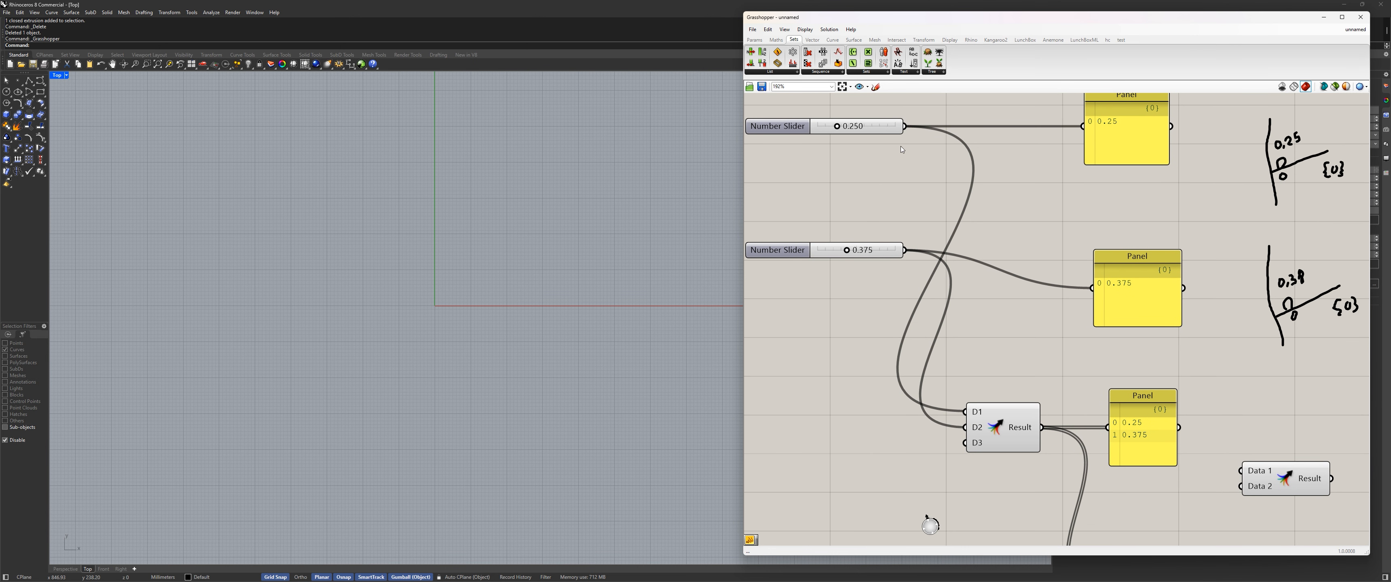
left_click(873, 127)
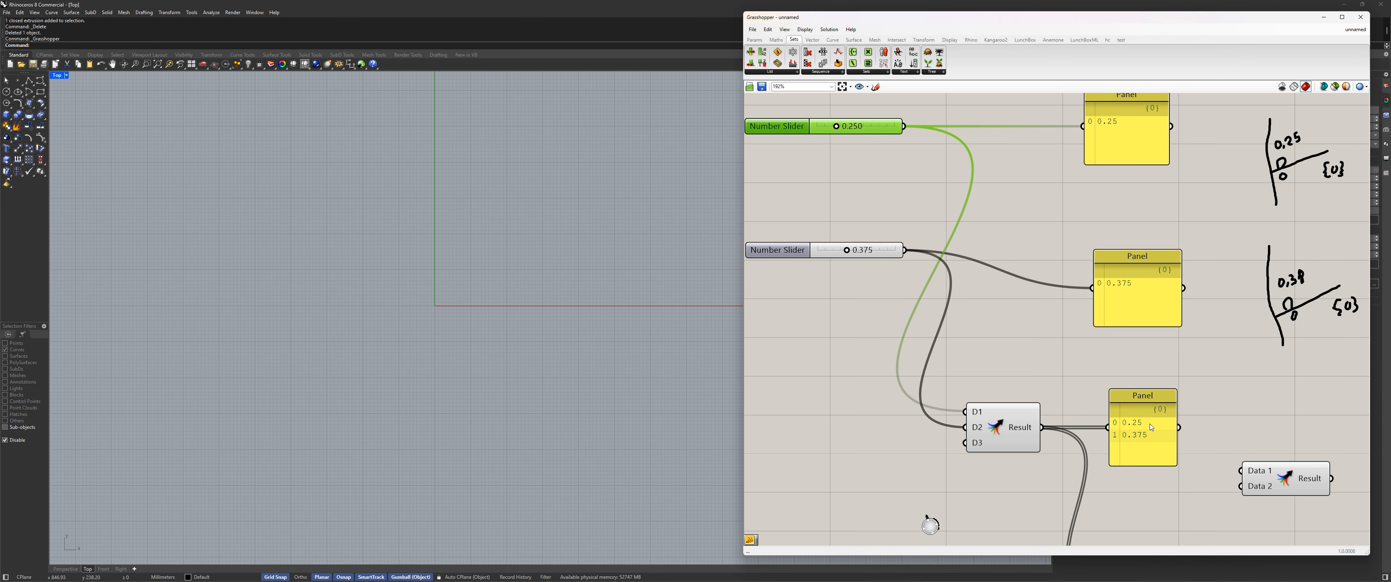
left_click_drag(878, 257, 876, 256)
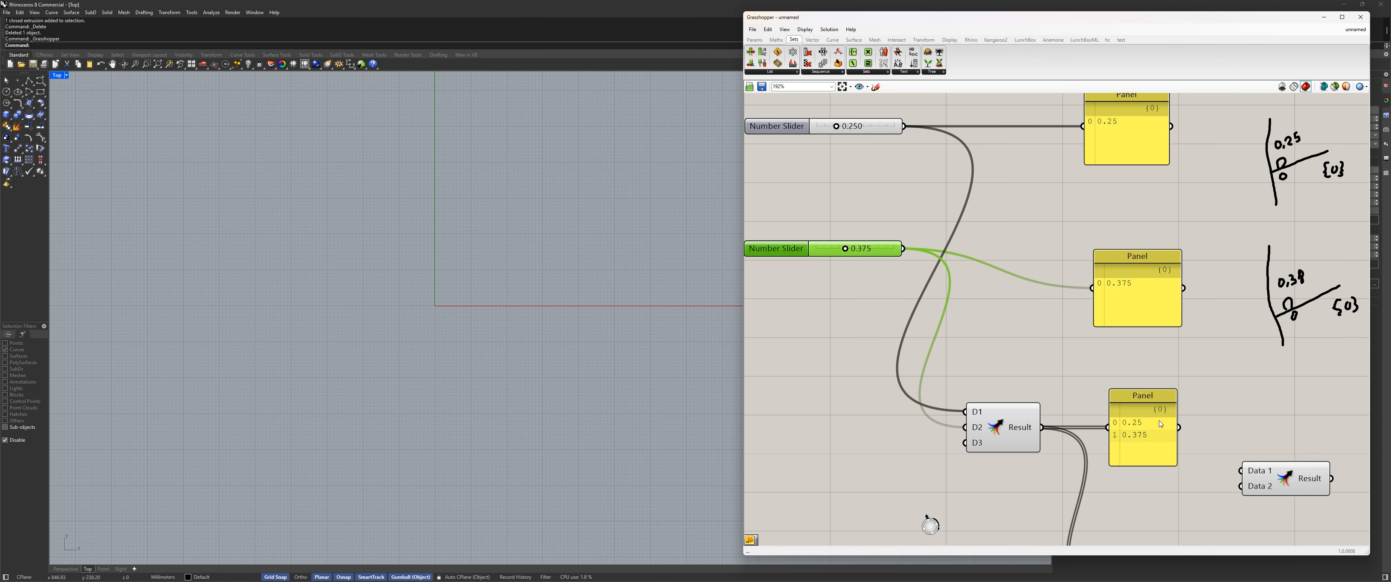
right_click_drag(1163, 444, 1013, 389)
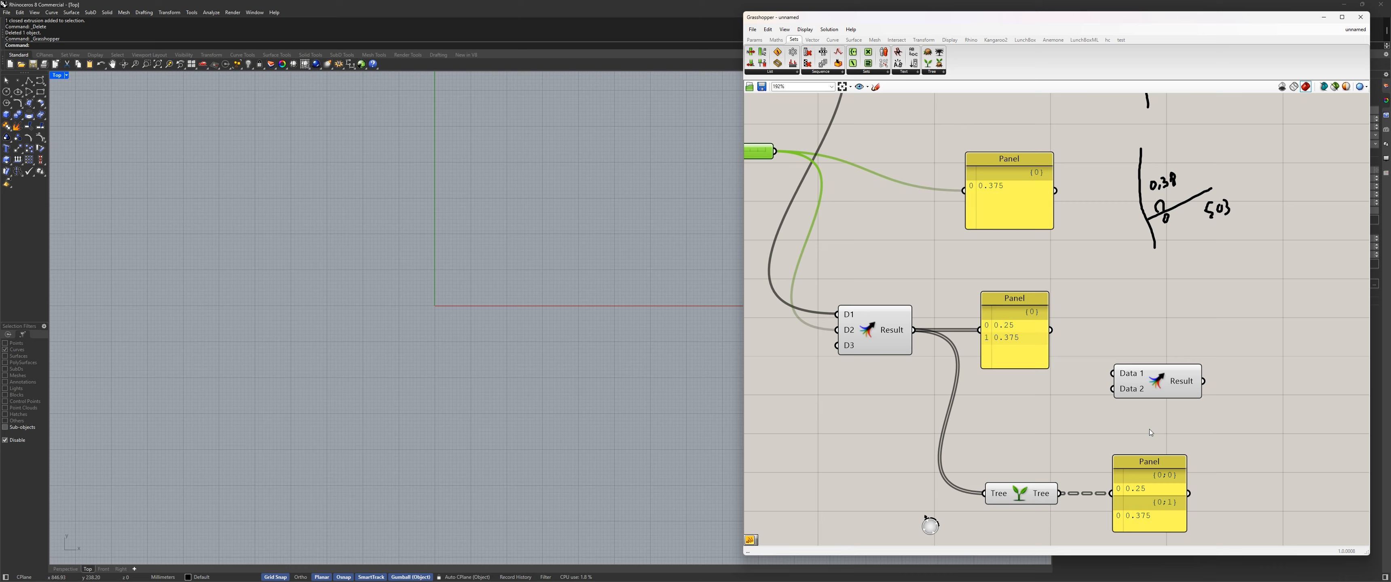
right_click_drag(1150, 431, 1034, 417)
right_click_drag(813, 280, 890, 317)
right_click_drag(1053, 372, 914, 335)
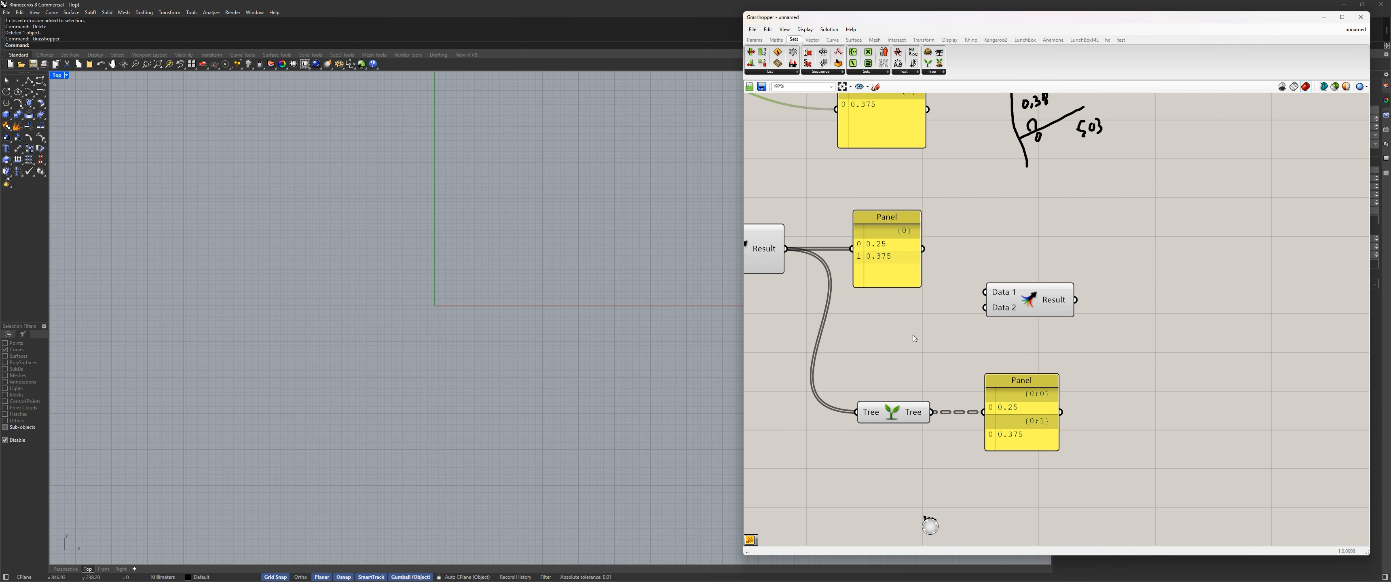
Spread the grafted Panel and the first Merge's Panel apart and place the new Merge in the gap between them
left_click_drag(1022, 400, 1108, 400)
left_click_drag(1017, 309, 1013, 320)
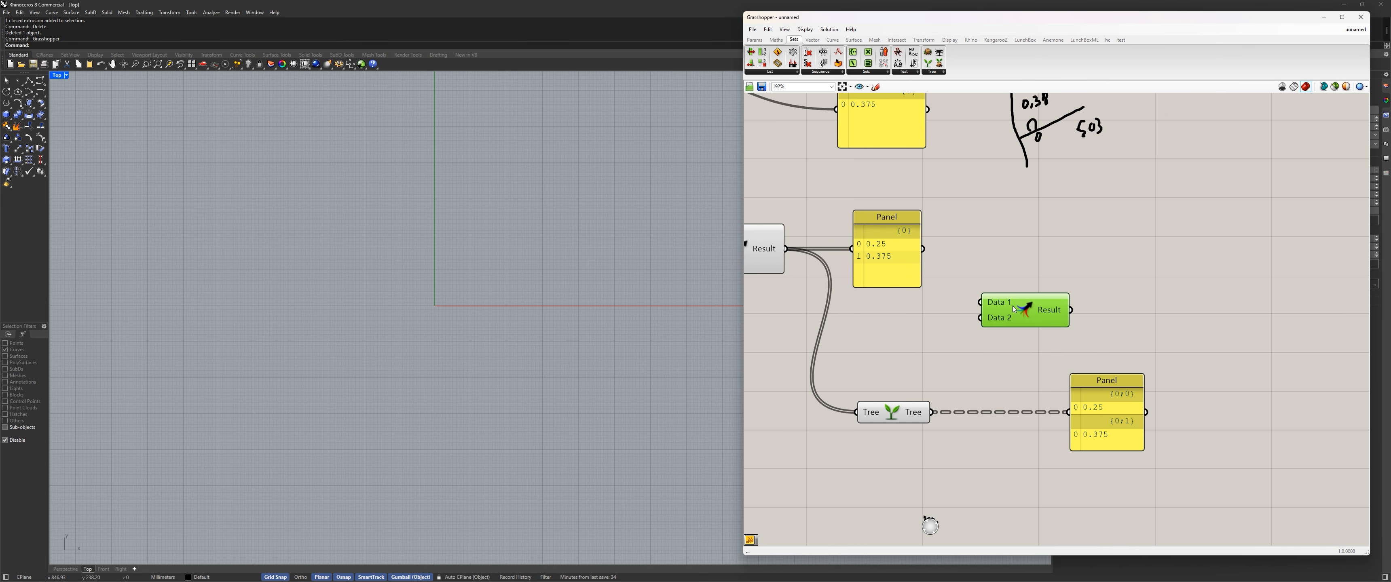
left_click_drag(892, 252, 899, 203)
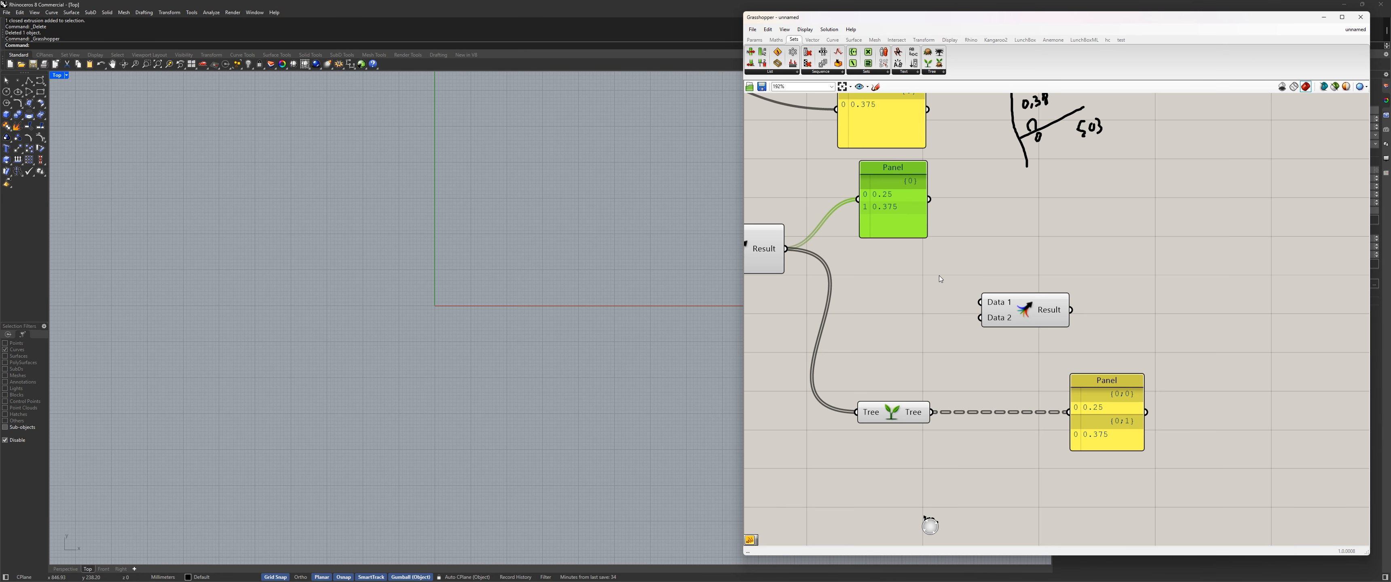
left_click_drag(1027, 306, 997, 300)
right_click_drag(888, 282, 963, 286)
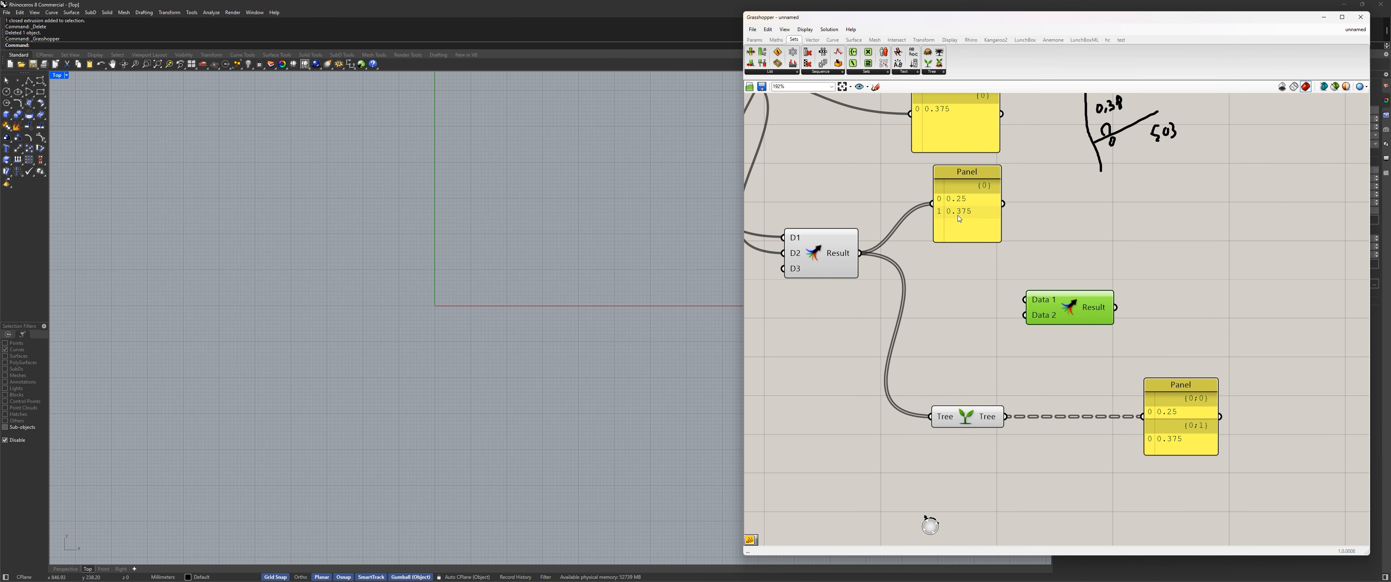
Wire the first Merge's Result into the new Merge's first input and Graft Tree's output into its second input
left_click_drag(863, 259, 1025, 300)
left_click_drag(963, 214, 967, 225)
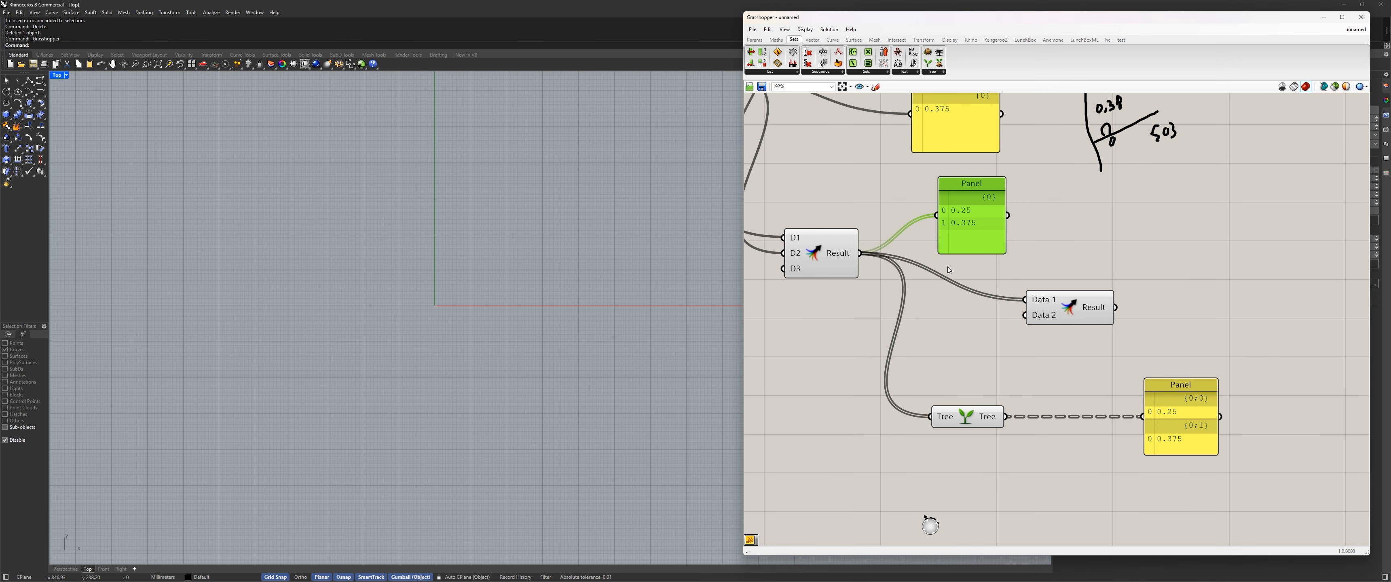
right_click_drag(948, 267, 1044, 325)
mouse_move(1066, 258)
left_mouse_down()
mouse_move(1047, 254)
mouse_move(1065, 236)
mouse_move(1054, 247)
left_mouse_up()
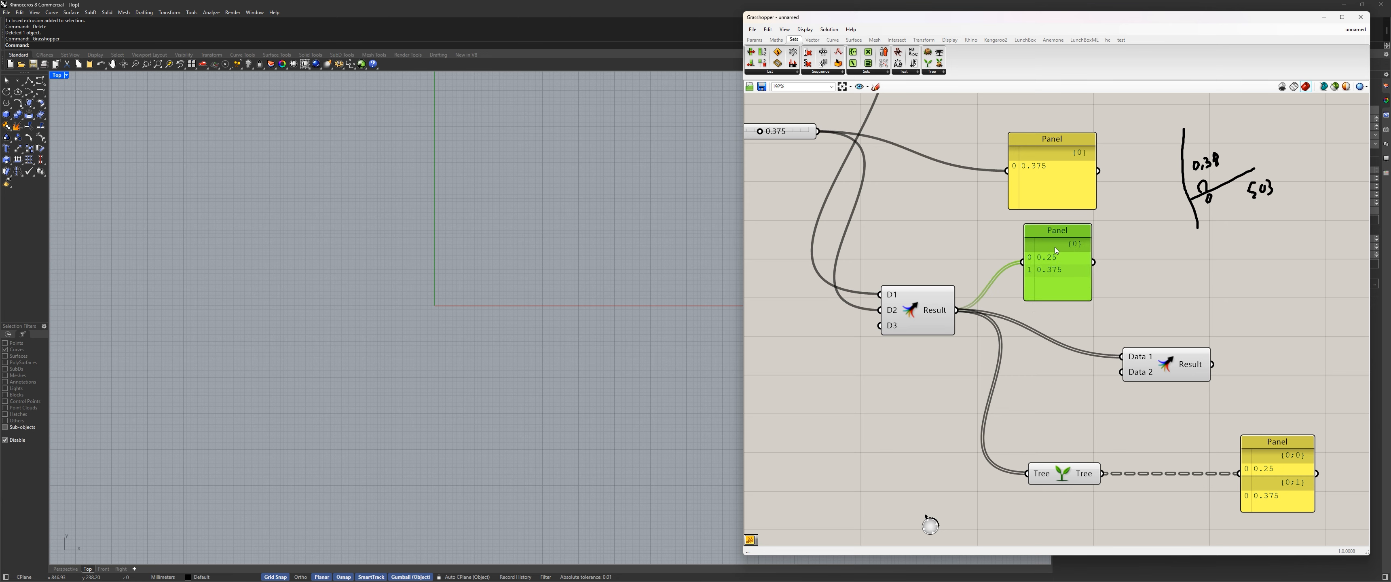
left_click(1175, 359)
right_click_drag(1175, 359, 924, 363)
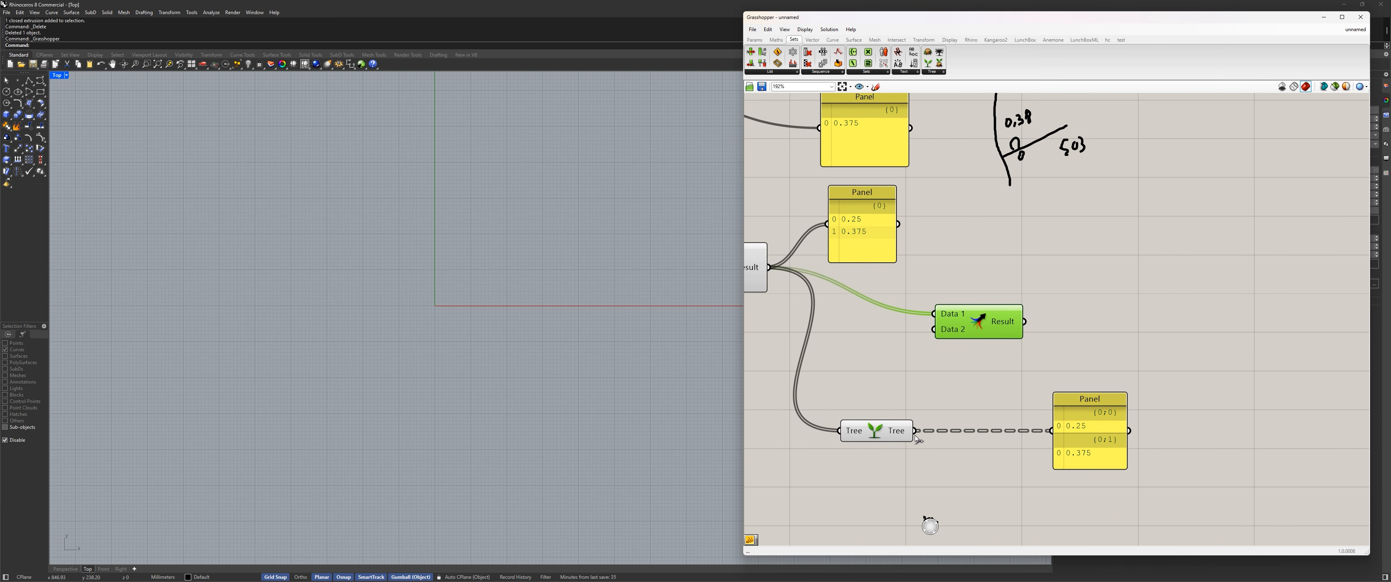
left_click_drag(915, 435, 935, 329)
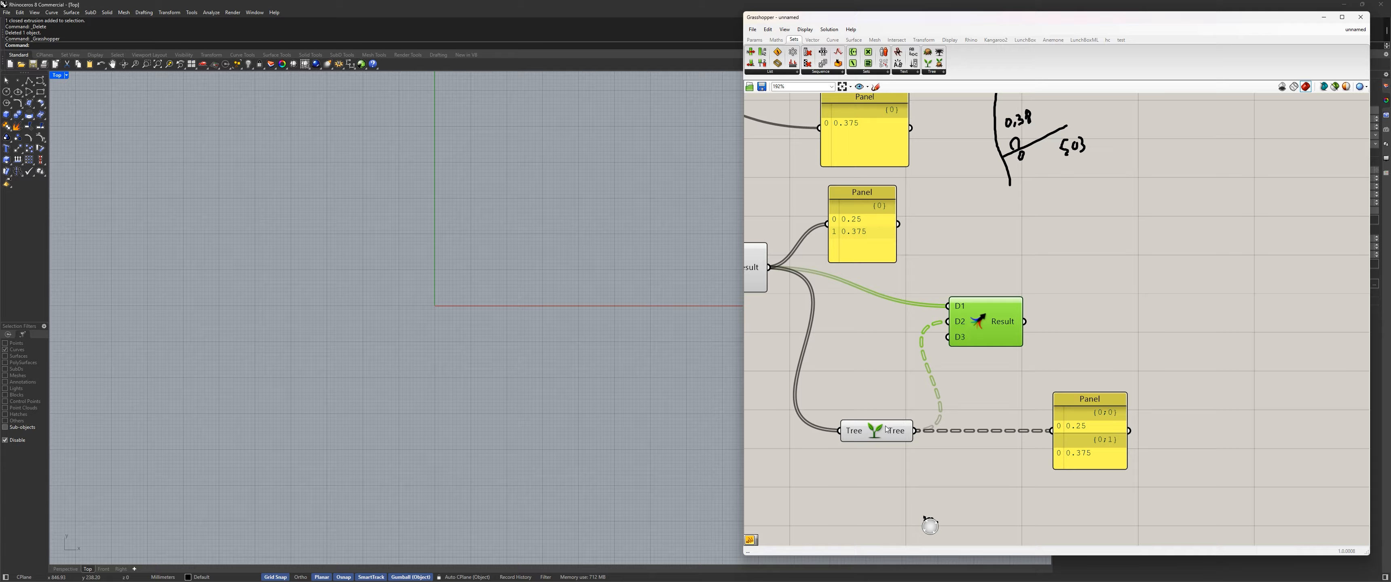
Move the grafted Panel beyond the new Merge, feed it from that Merge's Result instead of Graft Tree, and enlarge it
left_click_drag(887, 430, 859, 379)
mouse_move(979, 329)
left_mouse_down()
mouse_move(981, 290)
mouse_move(976, 317)
left_mouse_up()
left_click_drag(1053, 436, 1099, 361)
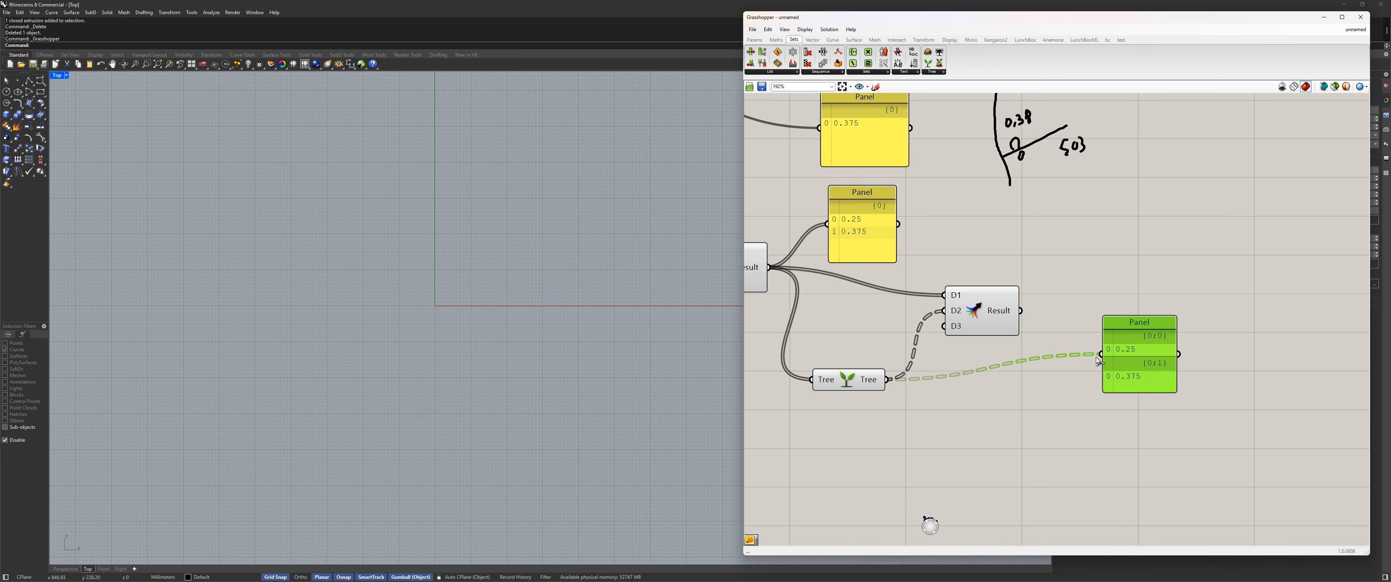
left_click_drag(1021, 311, 1101, 355)
left_click_drag(1176, 392, 1193, 448)
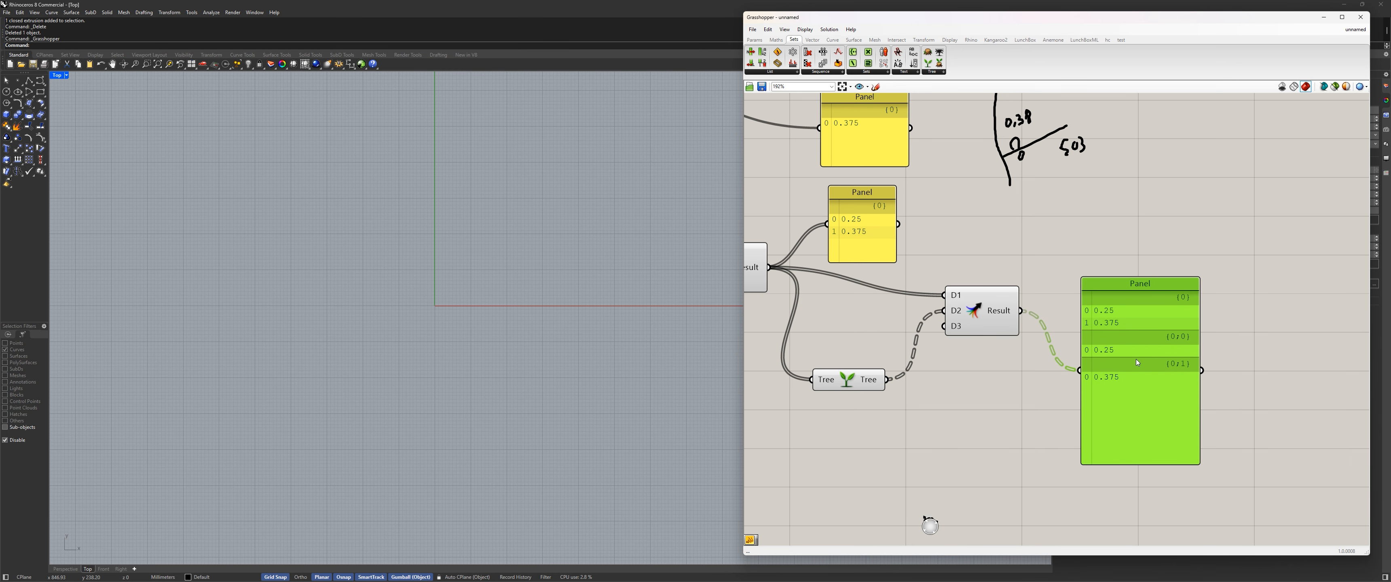
Move the second Merge and Graft Tree up so they form a compact chain beside the first Merge
left_click_drag(981, 306, 983, 275)
left_click_drag(861, 379, 879, 308)
right_click_drag(880, 308, 970, 398)
left_click(935, 305)
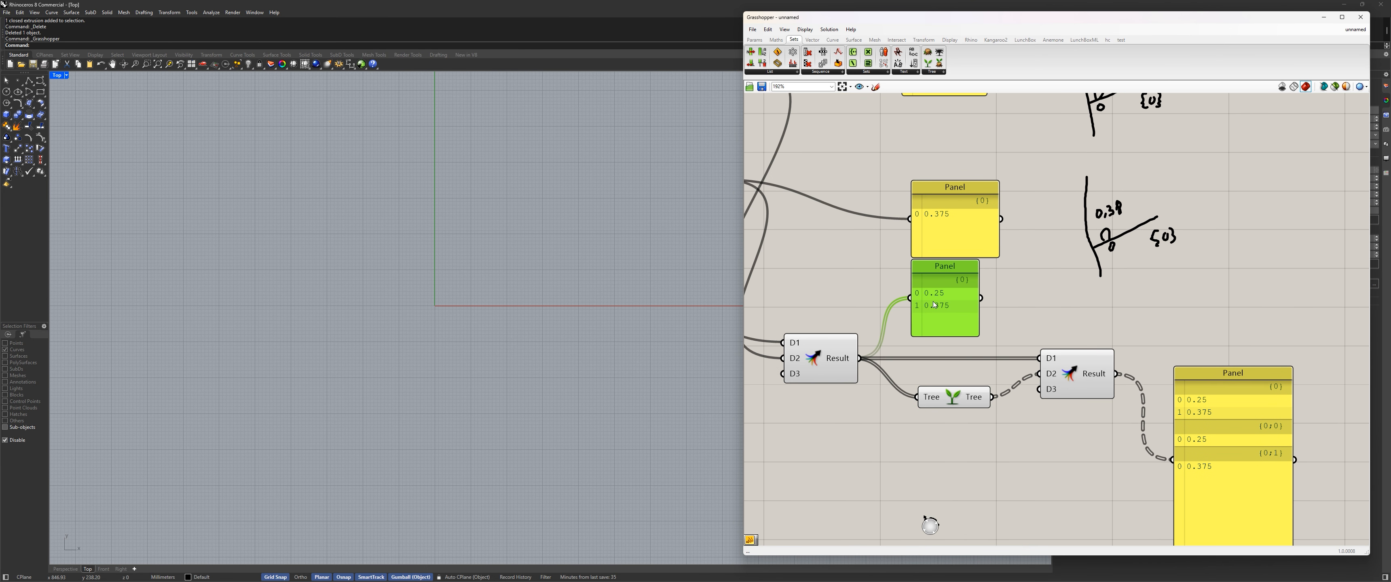
right_click_drag(1036, 466, 1024, 376)
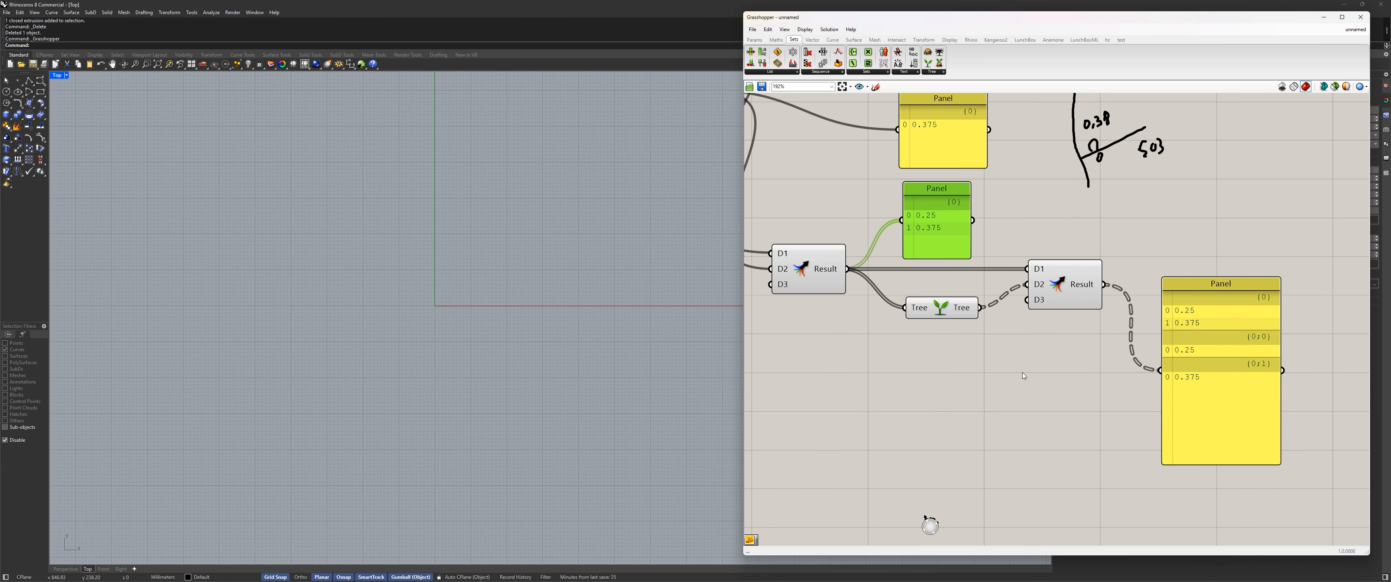
Add a Panel below Graft Tree, feed it from Graft Tree's output and shift it into place beneath the second Merge
left_click(755, 40)
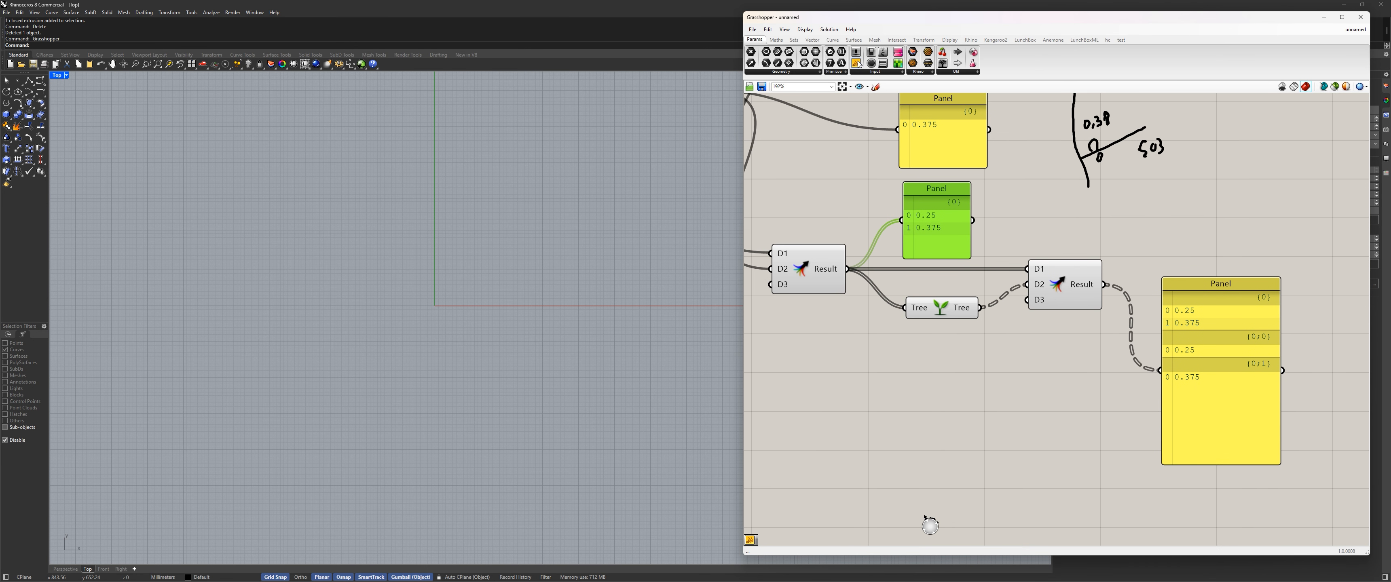
left_click(1011, 379)
left_click_drag(981, 307, 949, 380)
left_click_drag(965, 380, 984, 394)
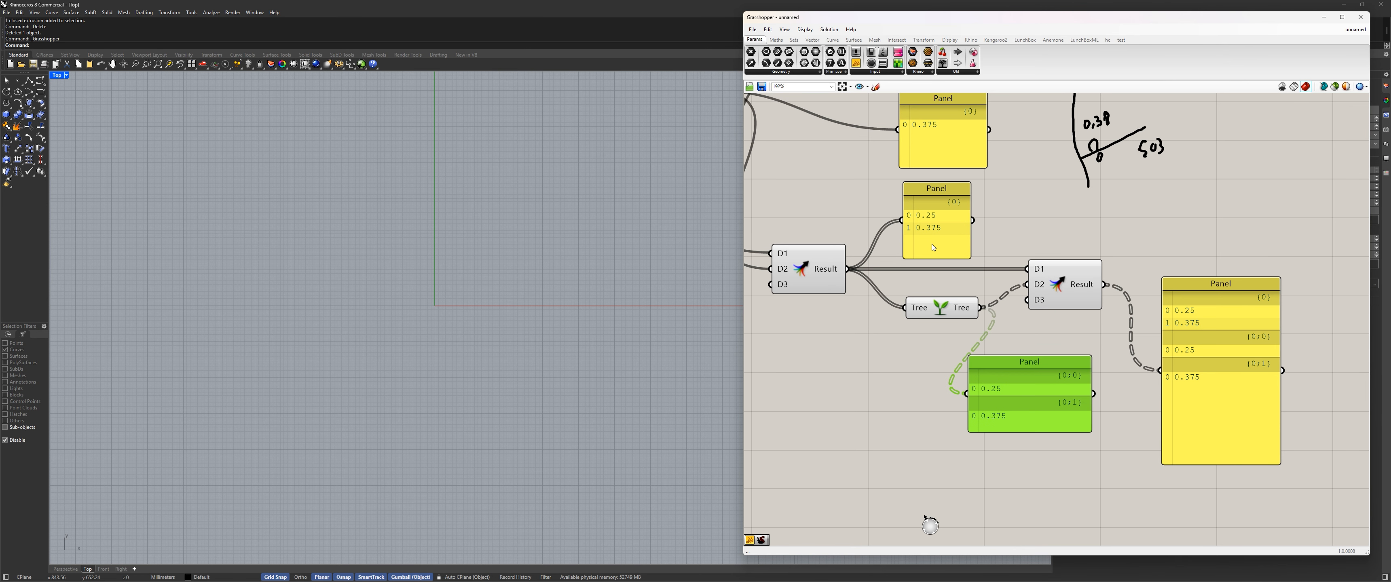
Move the first Merge's Panel below Graft Tree and space it and the grafted Panel apart beside the second Merge's Panel
left_click_drag(923, 229, 917, 406)
left_click_drag(1024, 391, 1028, 392)
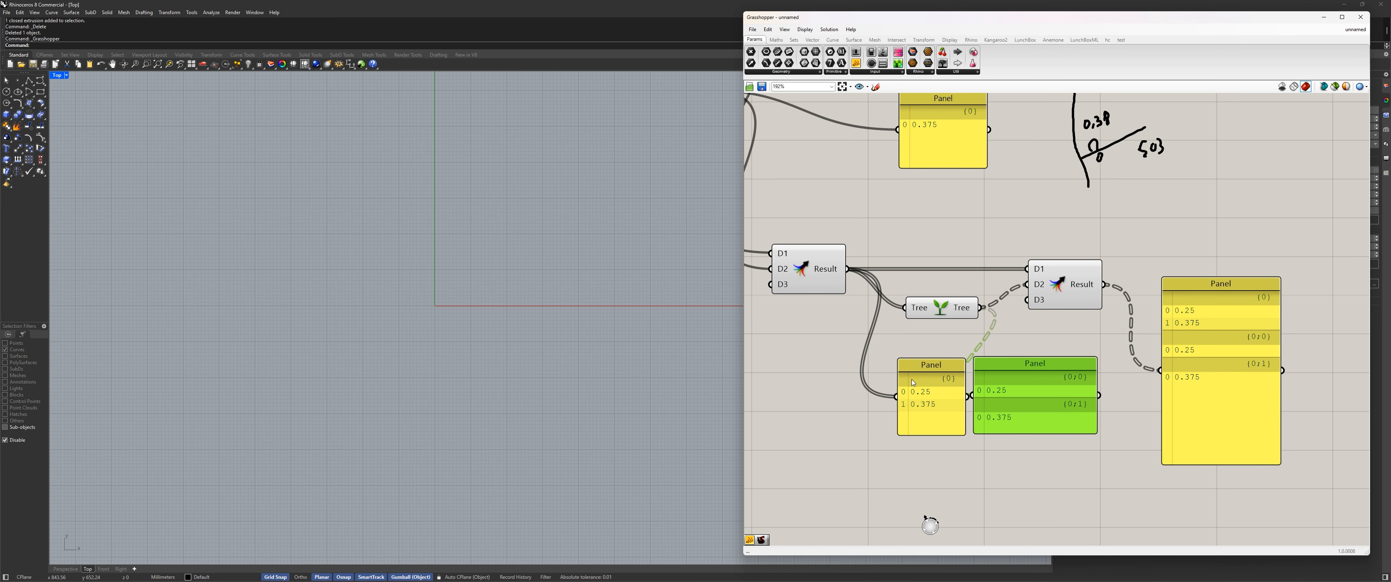
right_click_drag(1121, 406, 994, 386)
left_click_drag(1080, 363, 1100, 361)
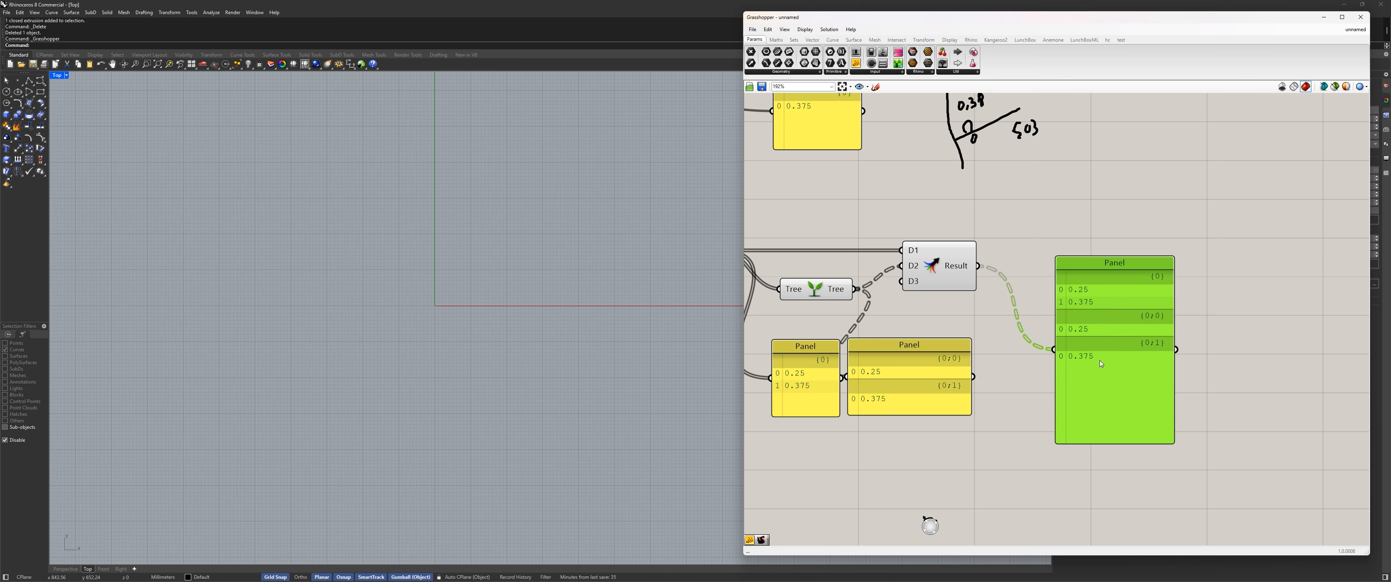
right_click_drag(960, 324, 1079, 322)
left_click_drag(1058, 344, 1097, 378)
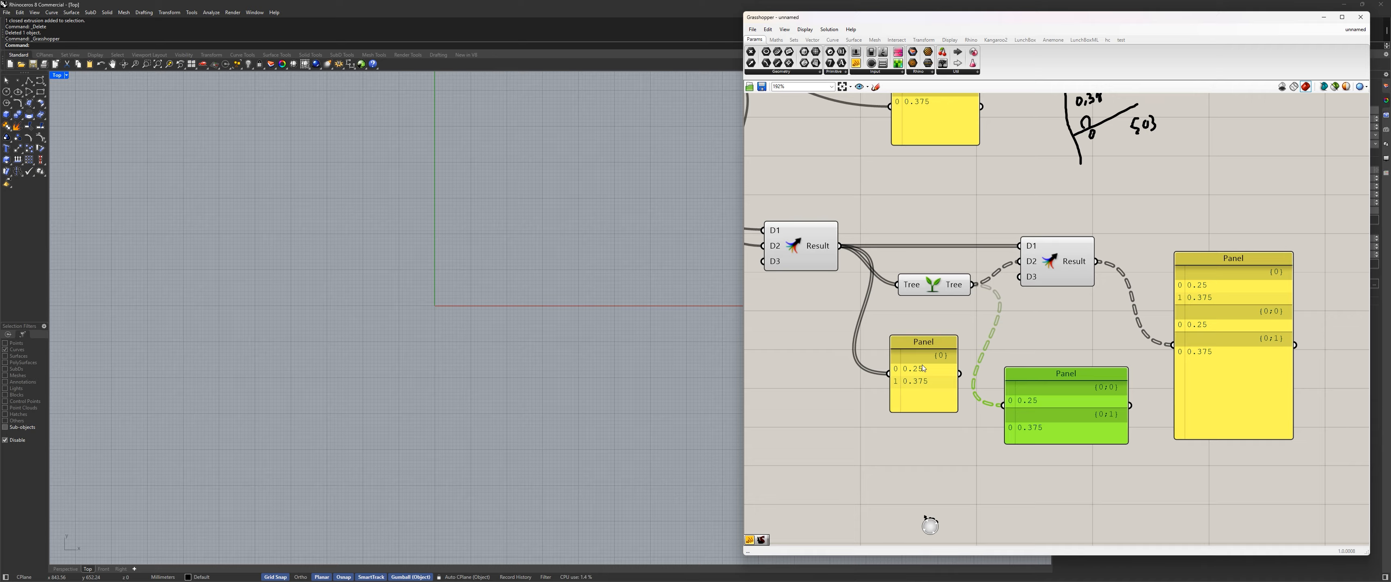
left_click_drag(939, 362, 932, 358)
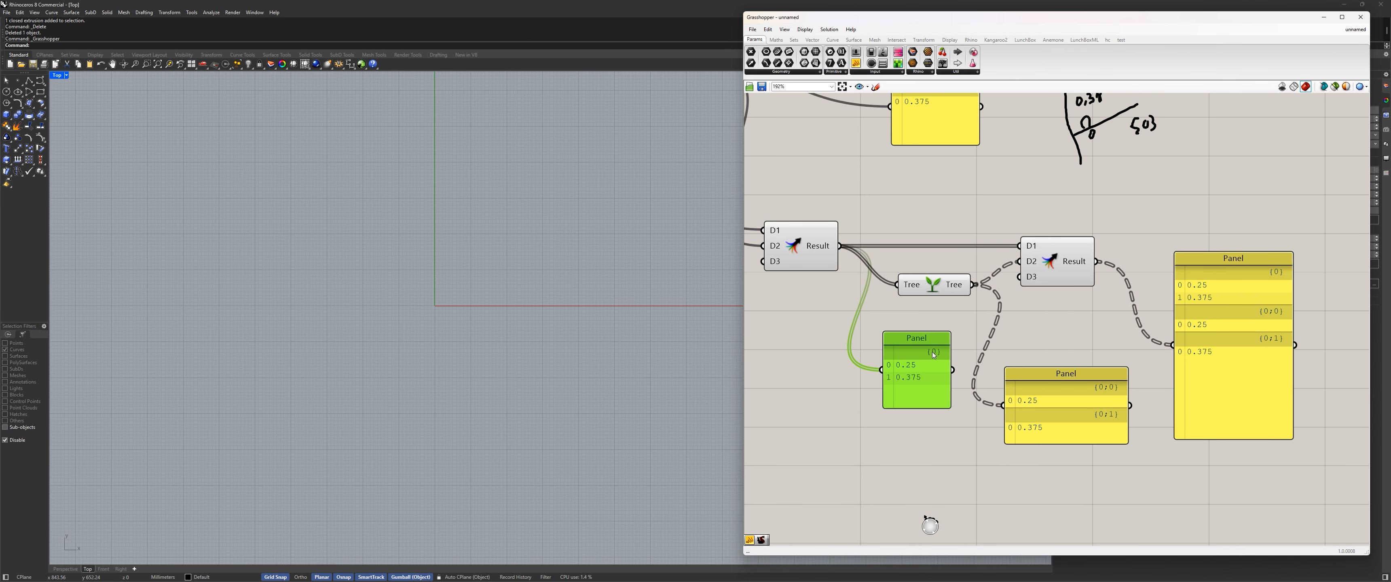
left_click_drag(1093, 412, 1082, 379)
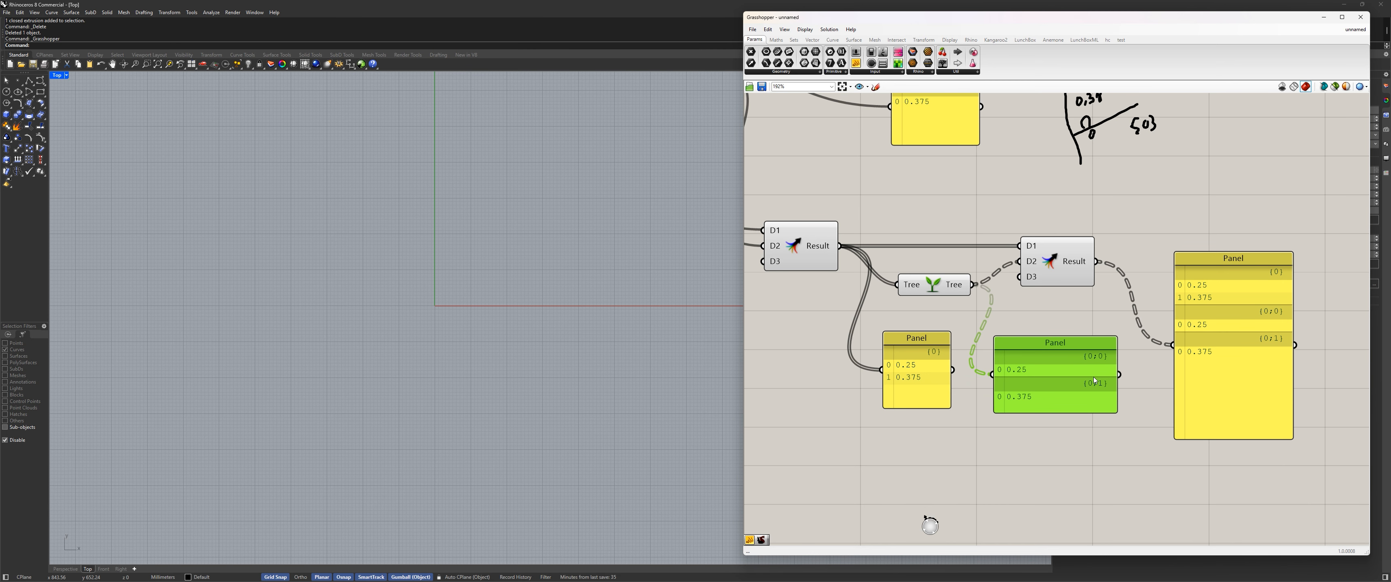
left_click_drag(1072, 360, 1089, 381)
right_click_drag(1122, 329, 1054, 333)
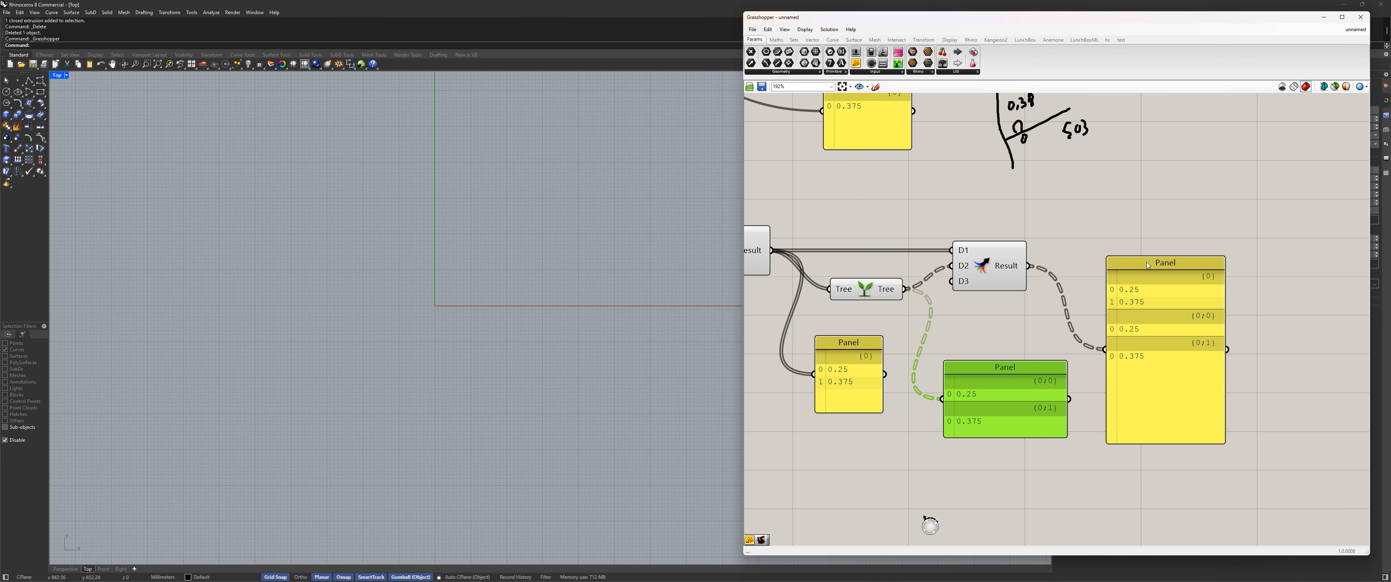
Sketch a tree trunk beside the second Merge's Panel with one branch labelled {0}
right_click_drag(1142, 354, 999, 375)
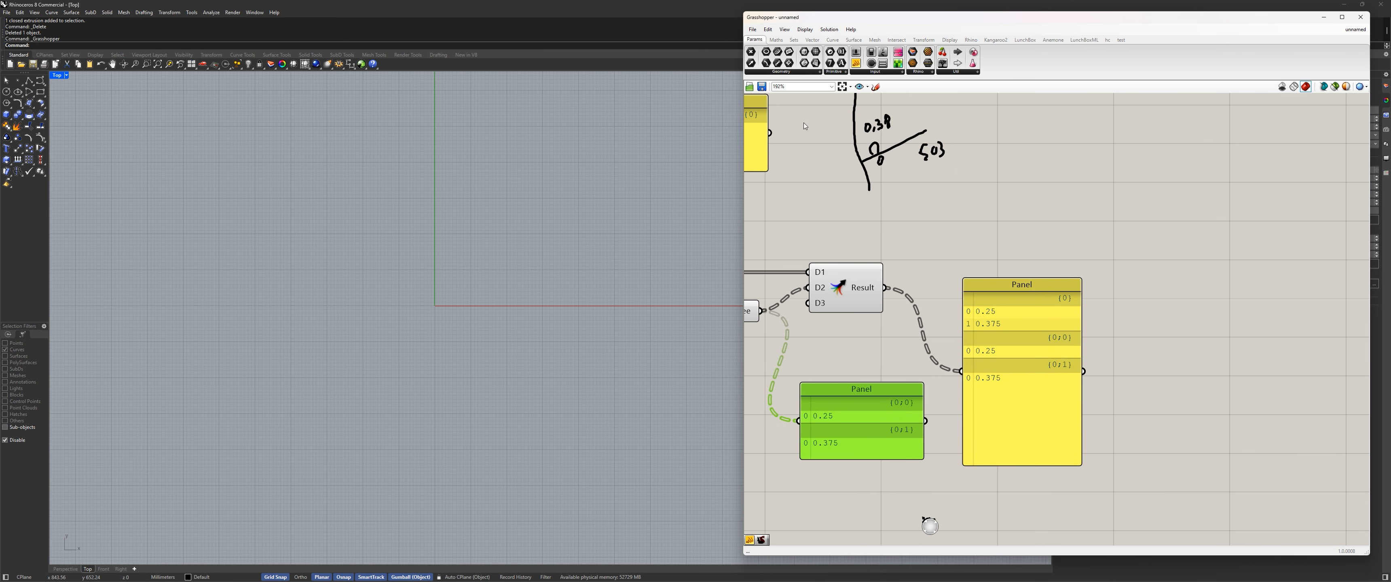
left_click(876, 86)
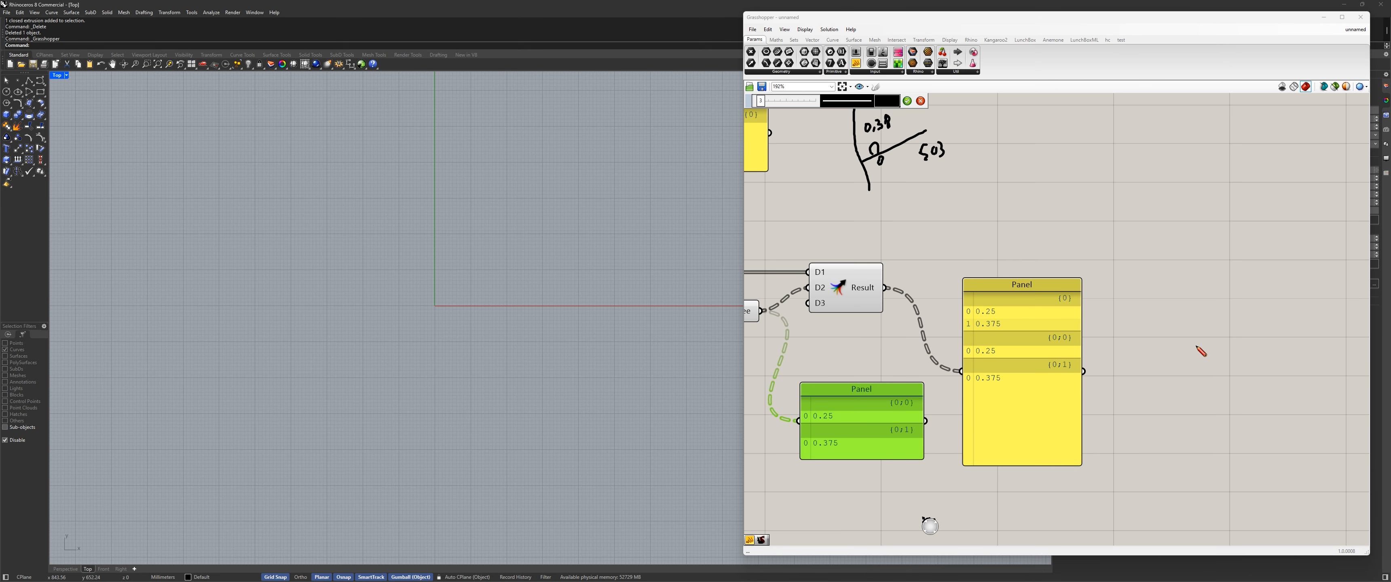
left_click_drag(1223, 389, 1217, 260)
mouse_move(1228, 359)
left_mouse_down()
mouse_move(1285, 334)
mouse_move(1288, 369)
left_mouse_up()
left_click_drag(1293, 356, 1298, 364)
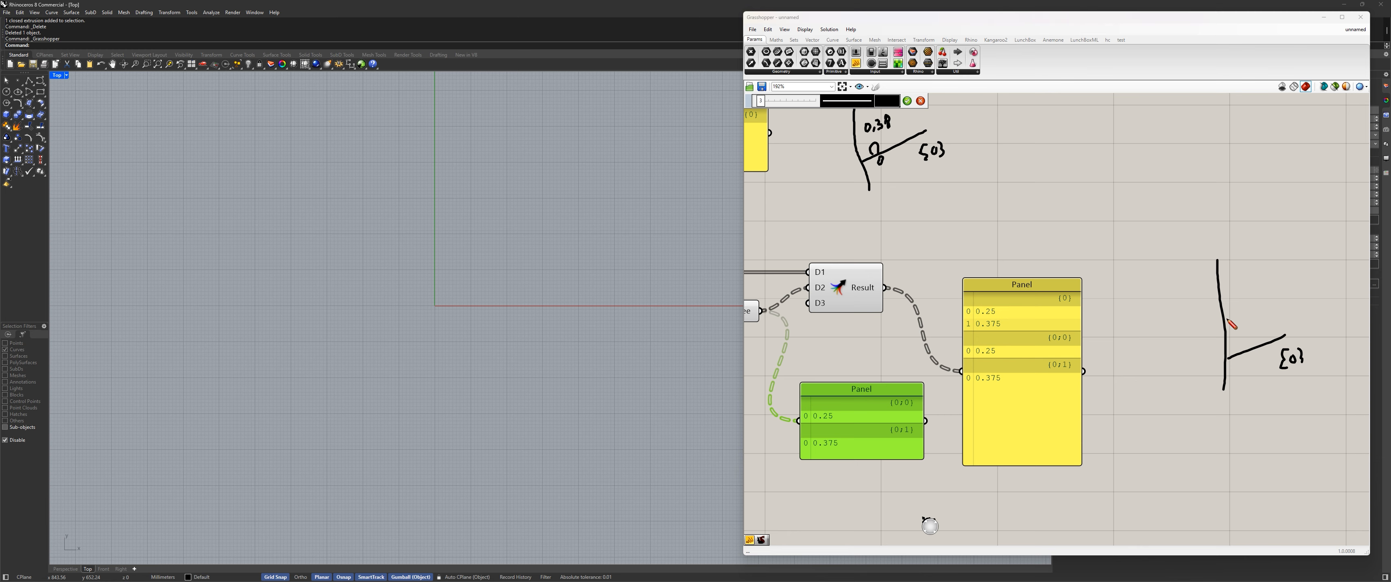
Add two more branches labelled 0,0 and 0,1 to the tree sketch, draw leaves on all three, and finish sketching
mouse_move(1223, 322)
left_mouse_down()
mouse_move(1264, 288)
mouse_move(1283, 300)
mouse_move(1134, 279)
mouse_move(1151, 300)
left_mouse_up()
left_click_drag(1241, 342, 1255, 351)
mouse_move(1233, 309)
left_mouse_down()
mouse_move(1198, 279)
mouse_move(1204, 291)
left_mouse_up()
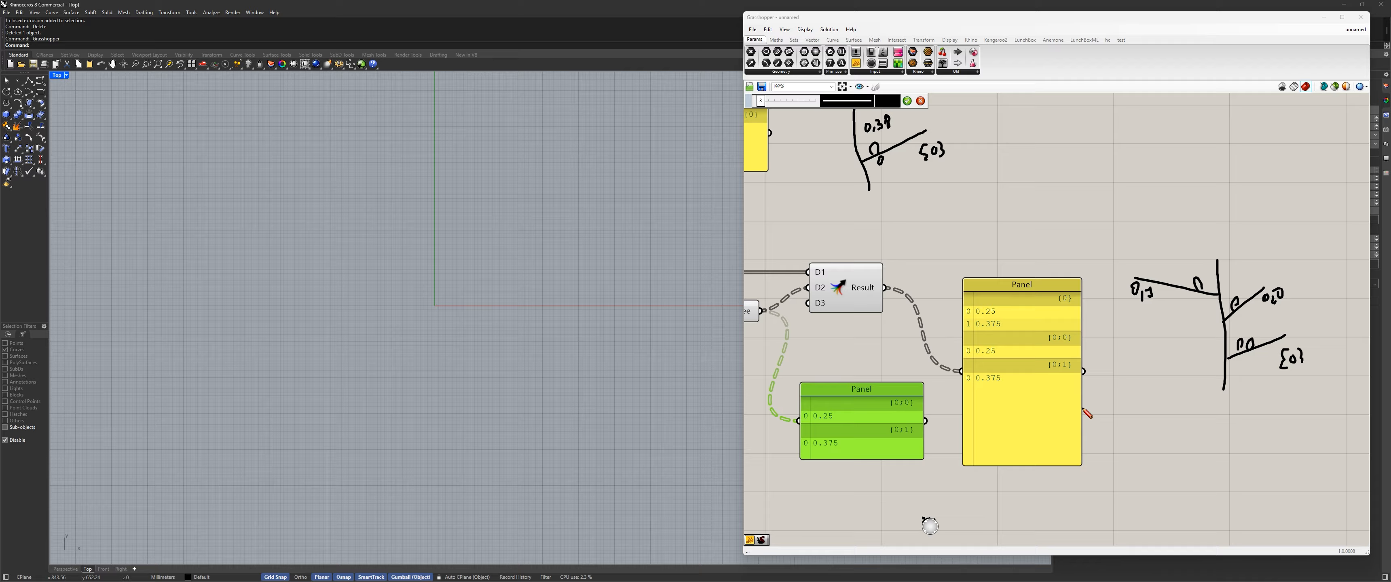
left_click(907, 101)
Line up the flat and grafted Panels below Graft Tree and shift the second Merge's Panel slightly upward
scroll(984, 289, "down", 2)
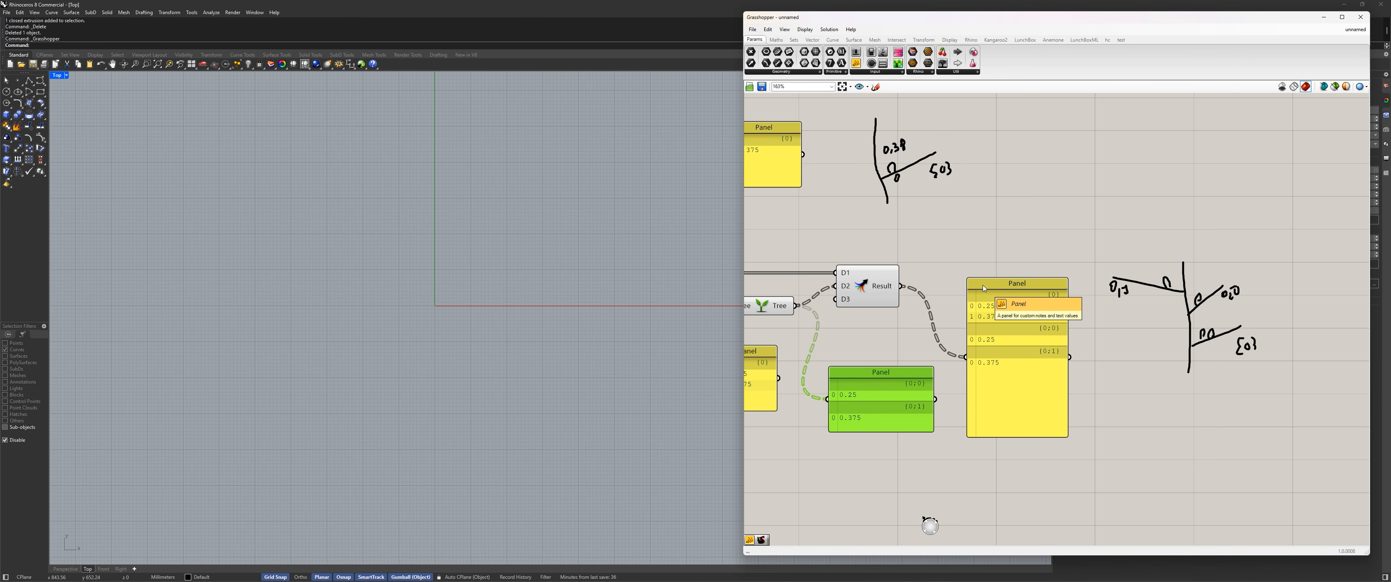
right_click_drag(984, 289, 1043, 253)
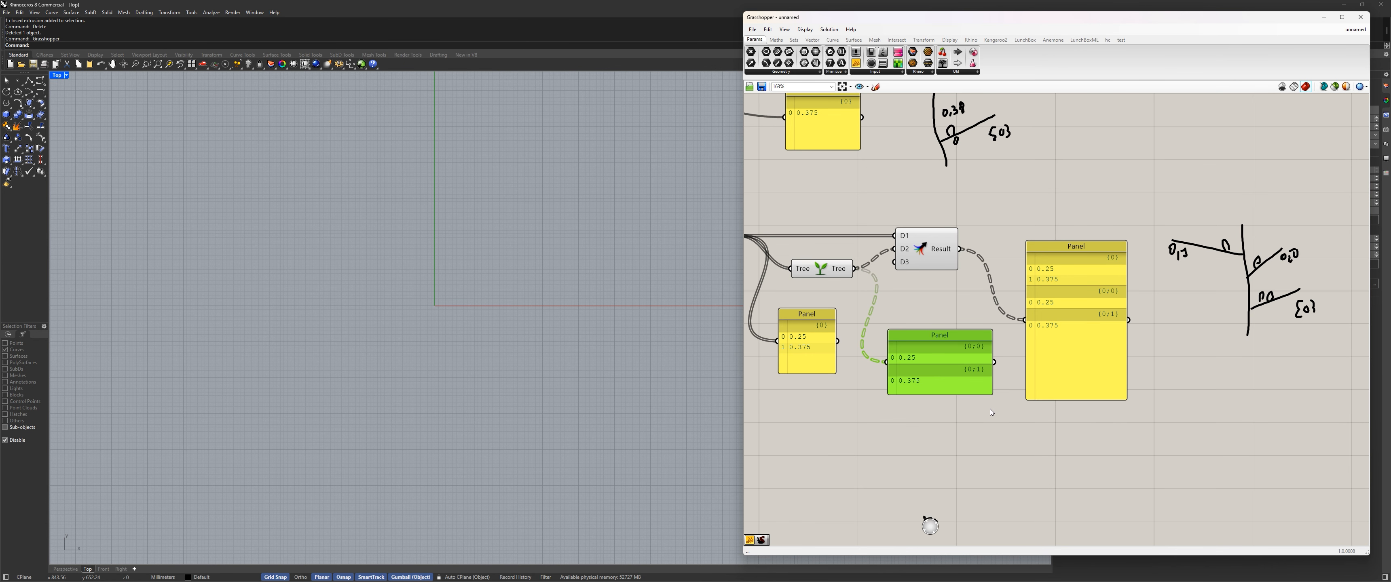
right_click_drag(884, 318, 973, 350)
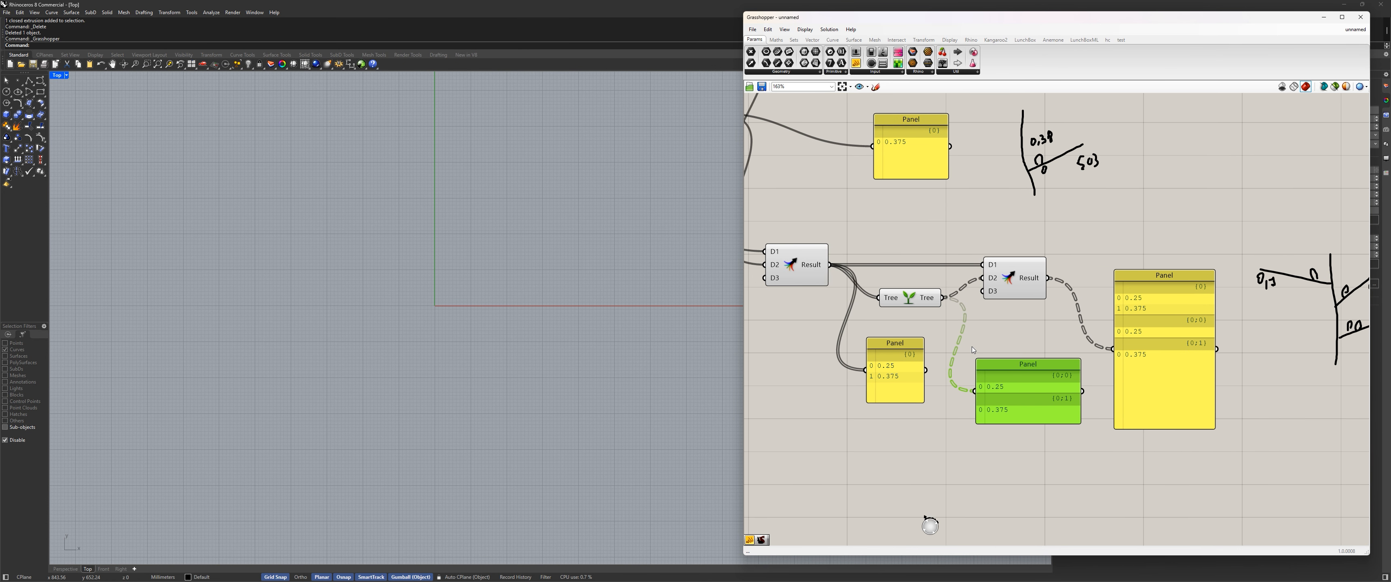
right_click_drag(971, 347, 1238, 519)
right_click_drag(1060, 412, 859, 340)
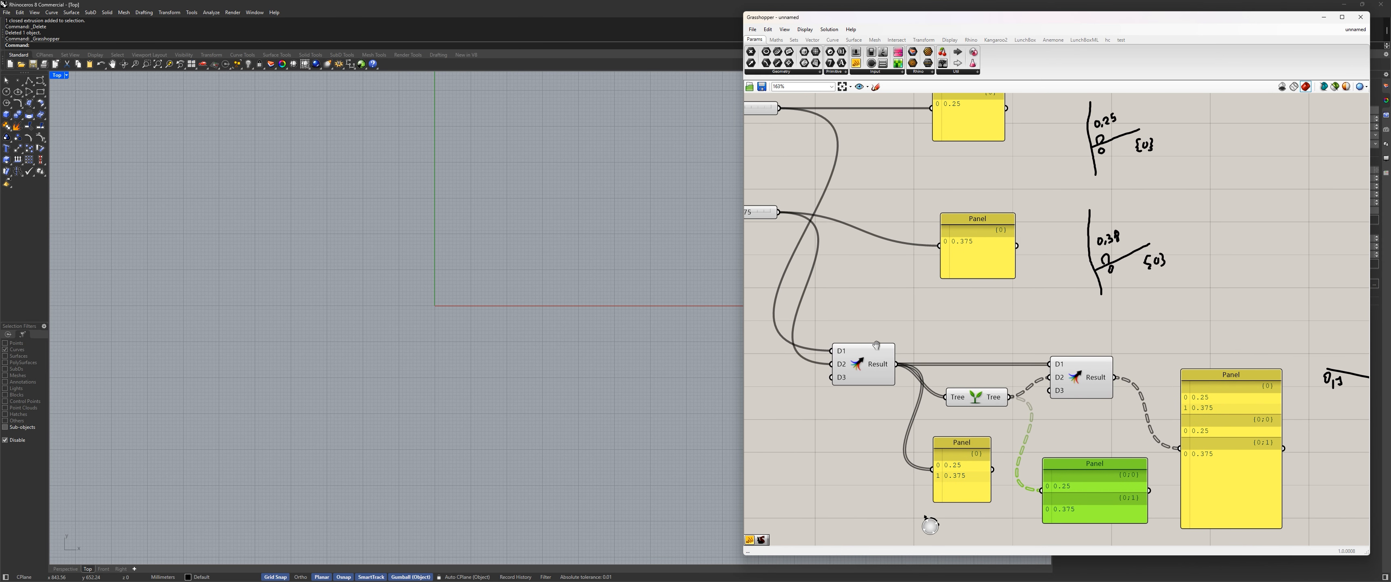
mouse_move(964, 481)
left_mouse_down()
mouse_move(963, 297)
mouse_move(950, 488)
left_mouse_up()
right_click_drag(1081, 481, 906, 409)
left_click_drag(1060, 373, 1067, 349)
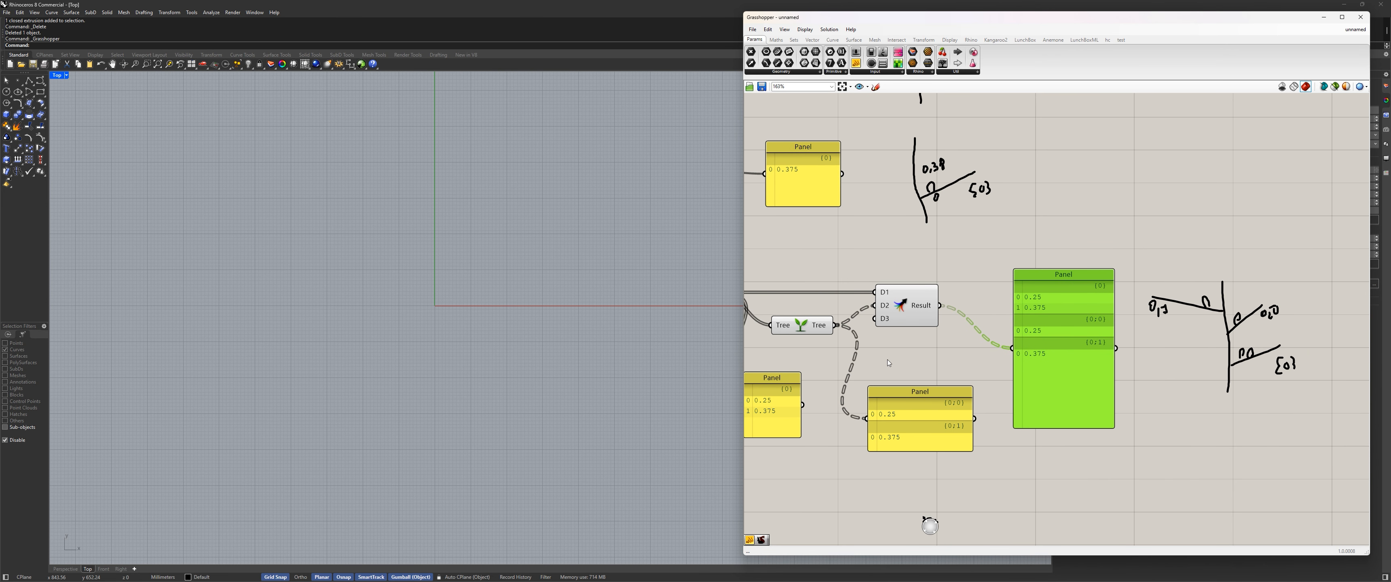
right_click_drag(876, 363, 1013, 393)
right_click_drag(922, 356, 852, 334)
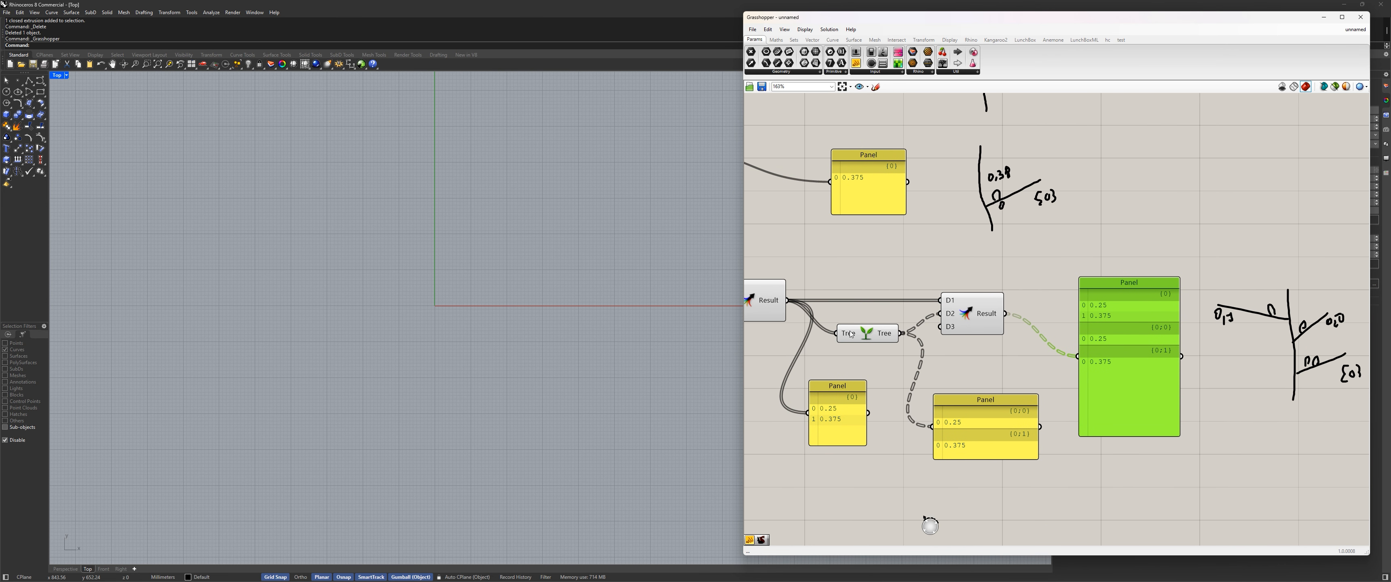
left_click_drag(967, 403, 1012, 394)
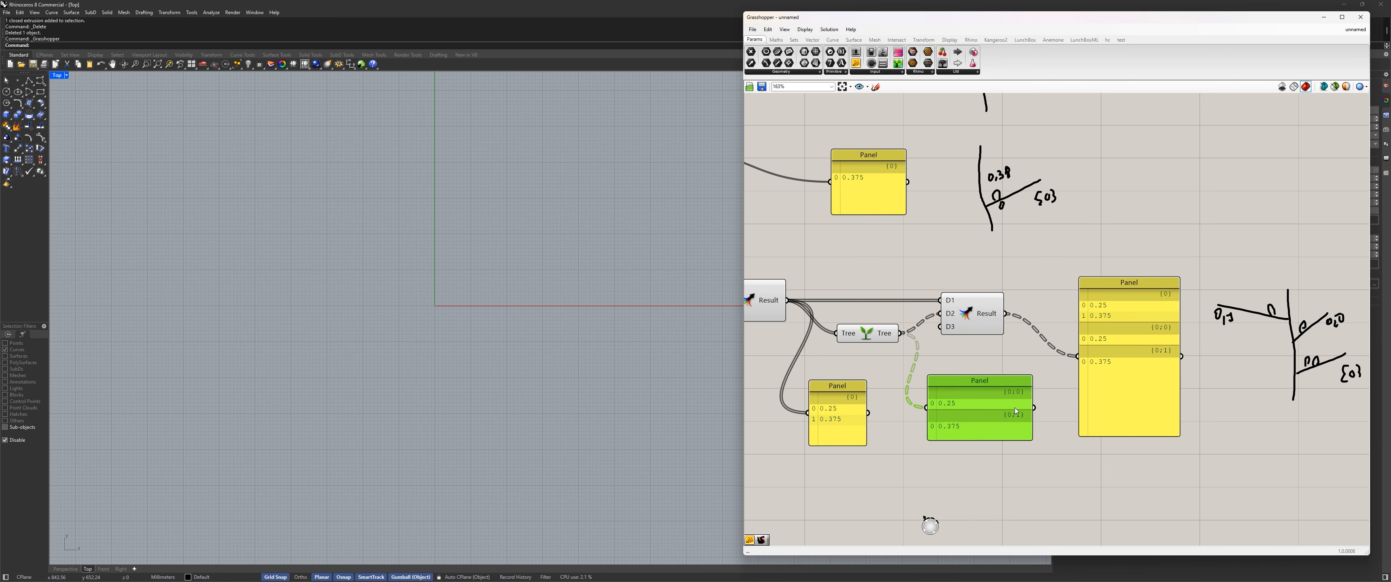
left_click(837, 400)
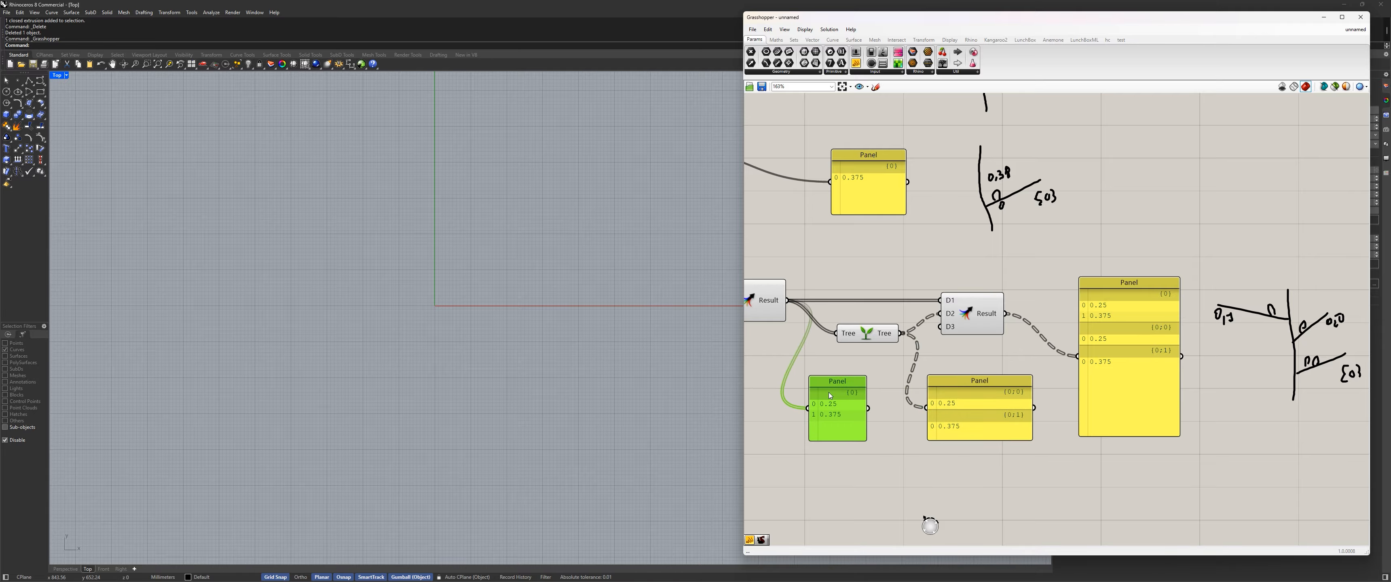
right_click_drag(837, 366, 907, 380)
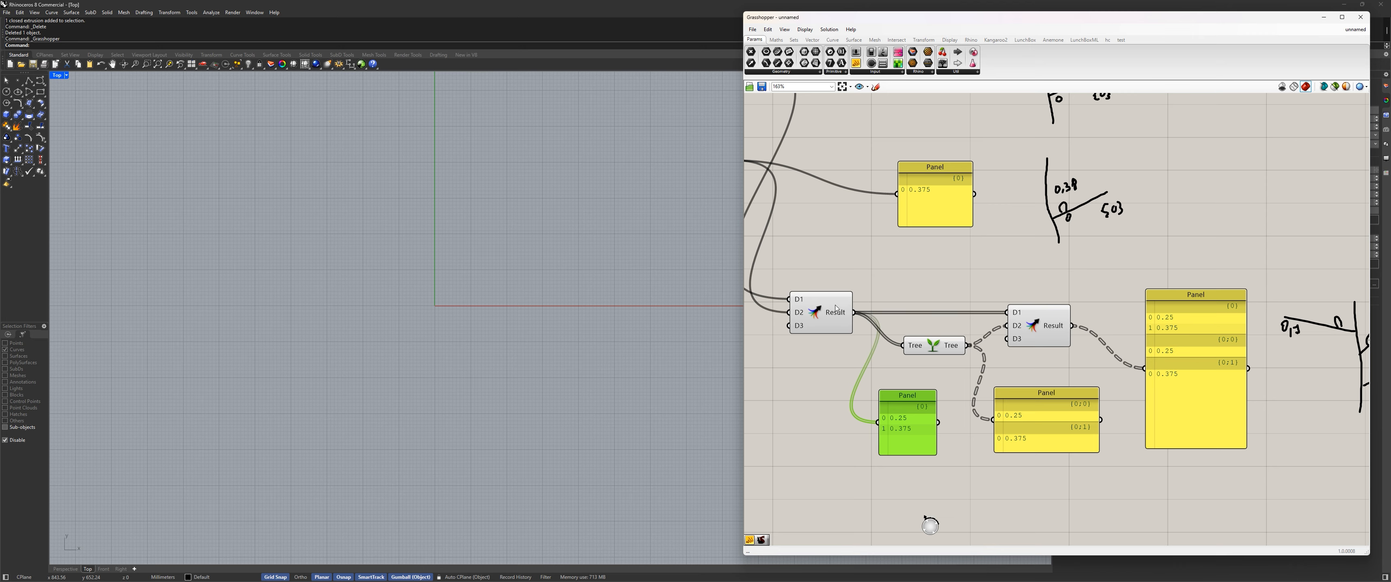
Try swapping the second Merge's inputs, with grafted data first and the flat Result second, and restore the original wiring
left_click_drag(969, 345, 1008, 312)
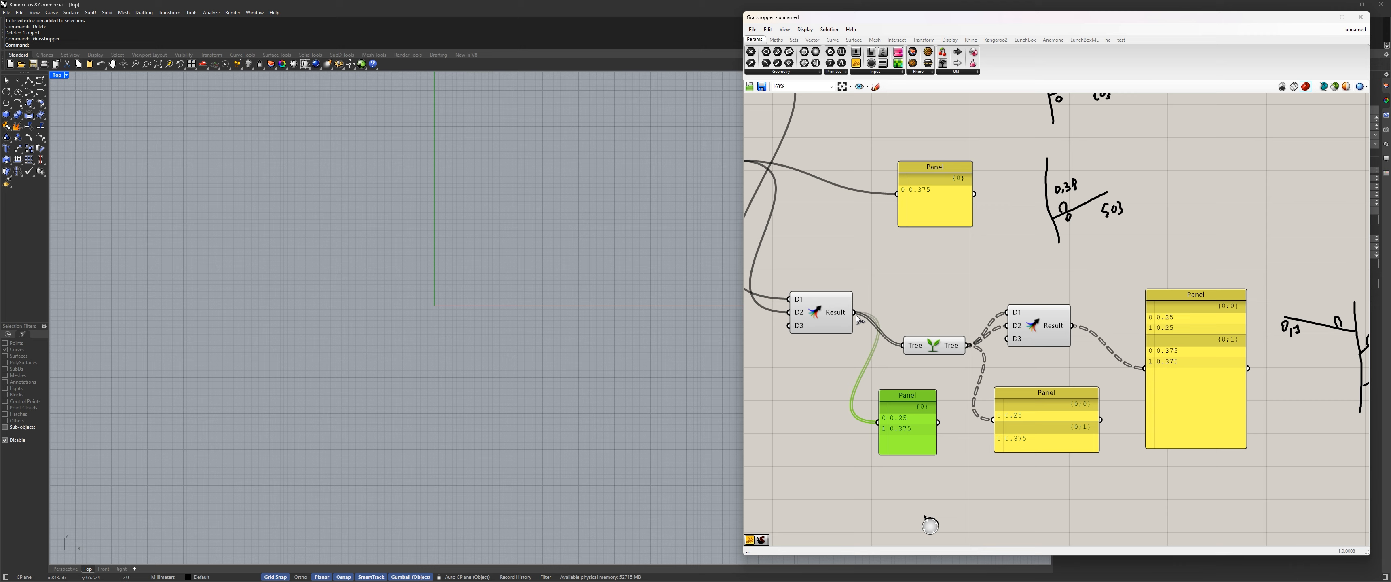
left_click_drag(856, 314, 1006, 326)
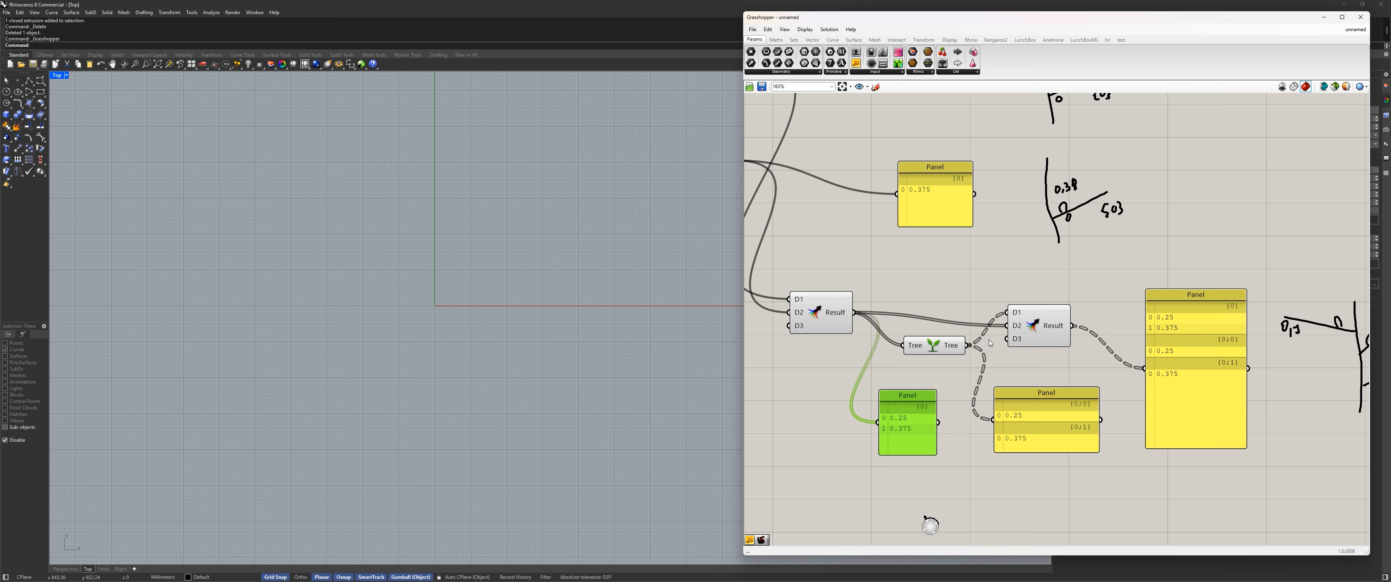
left_click_drag(854, 312, 1008, 313)
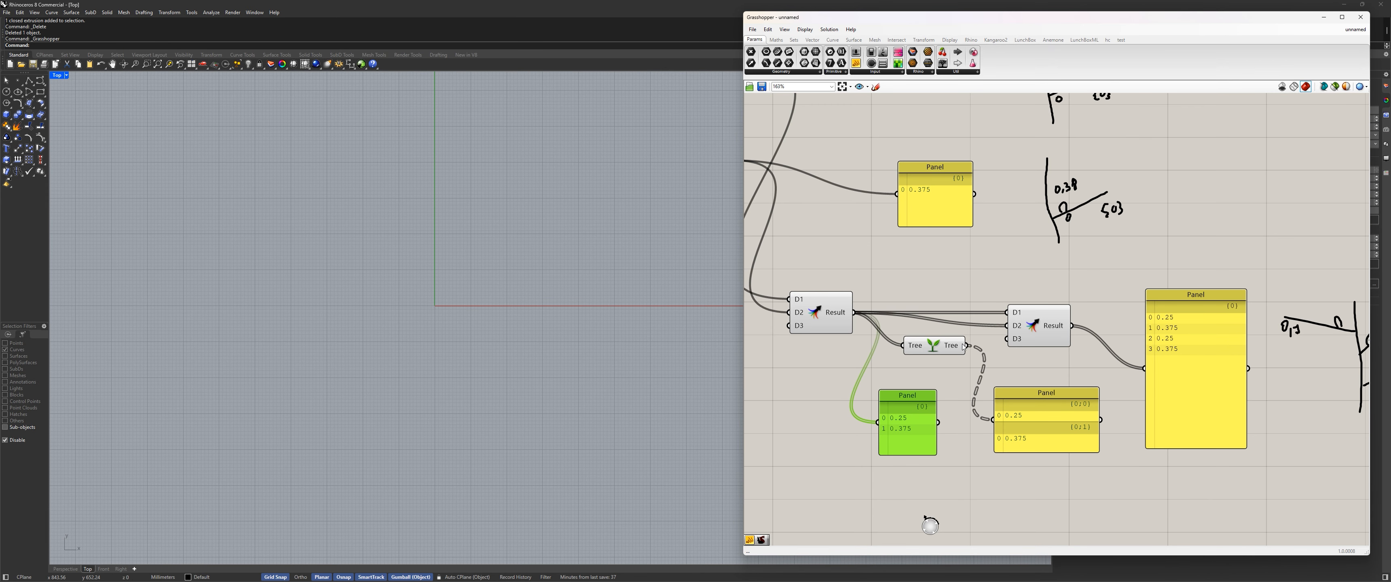
left_click_drag(967, 346, 1008, 325)
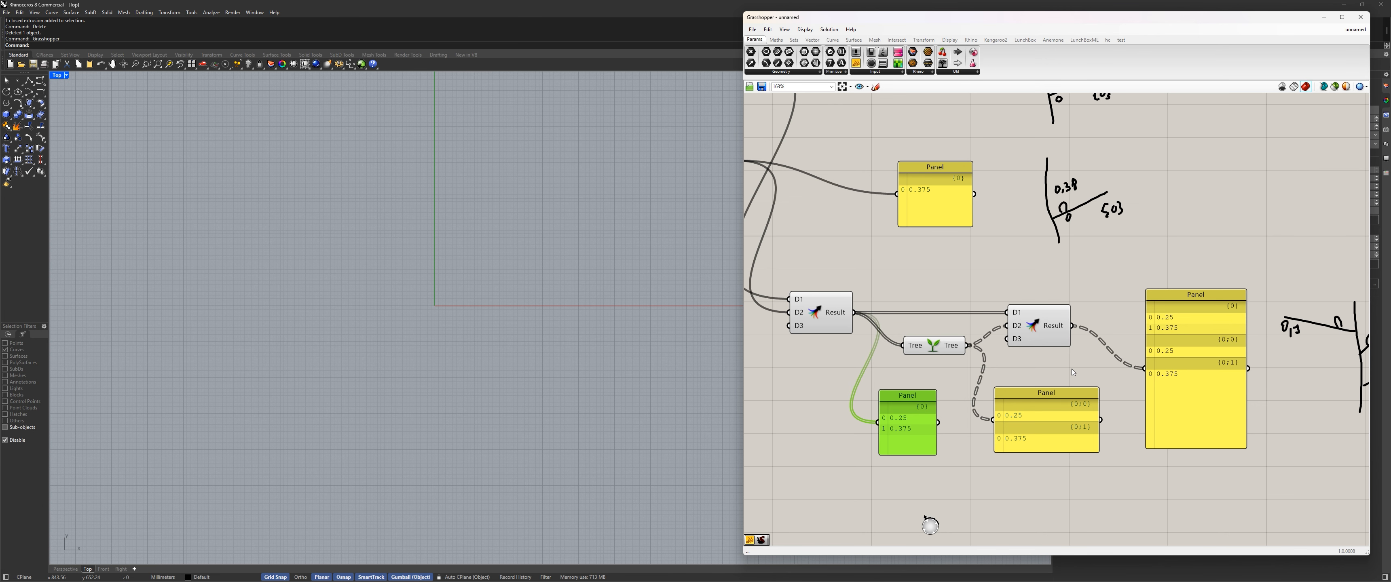
Align the second slider's Panel directly under the first slider's Panel
scroll(1071, 369, "down", 3)
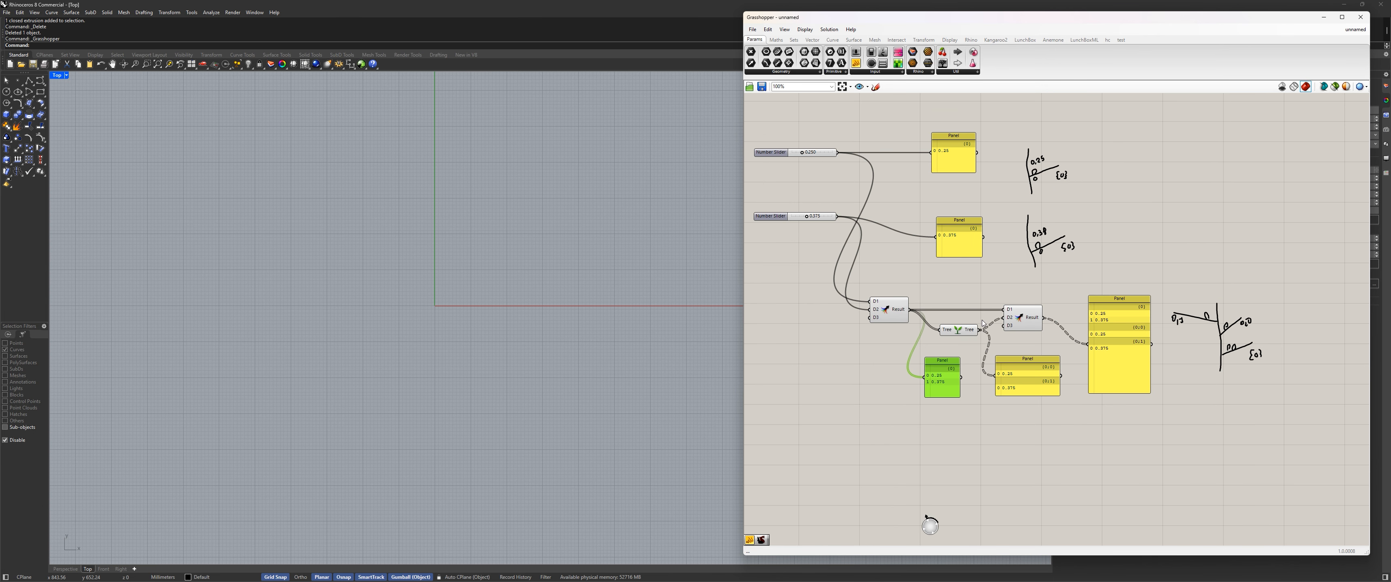
left_click_drag(985, 282, 981, 275)
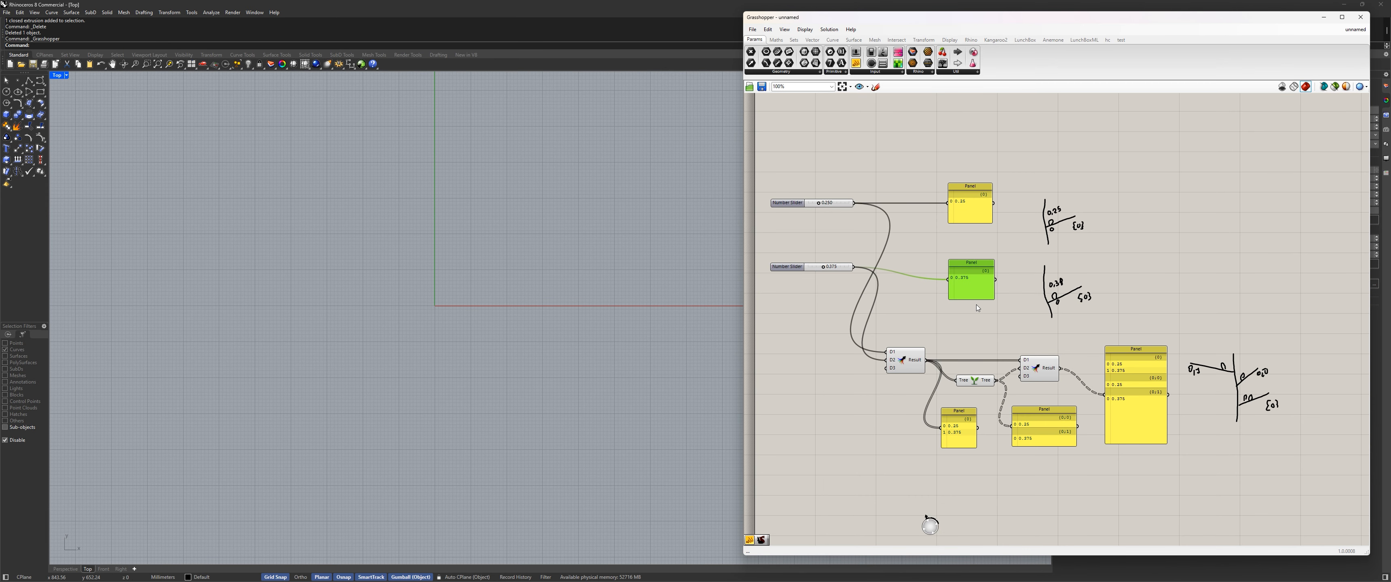
right_click_drag(962, 345, 979, 258)
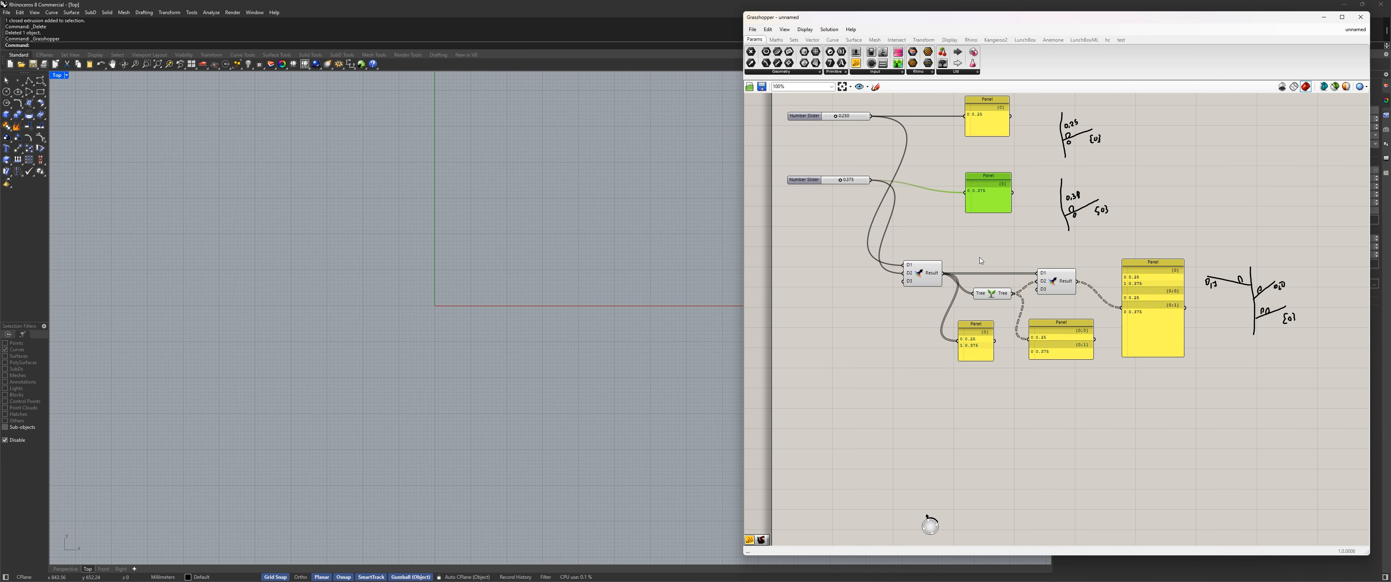
right_click_drag(979, 258, 977, 305)
left_click_drag(1220, 135, 828, 428)
left_click(908, 454)
left_click_drag(1178, 465, 815, 137)
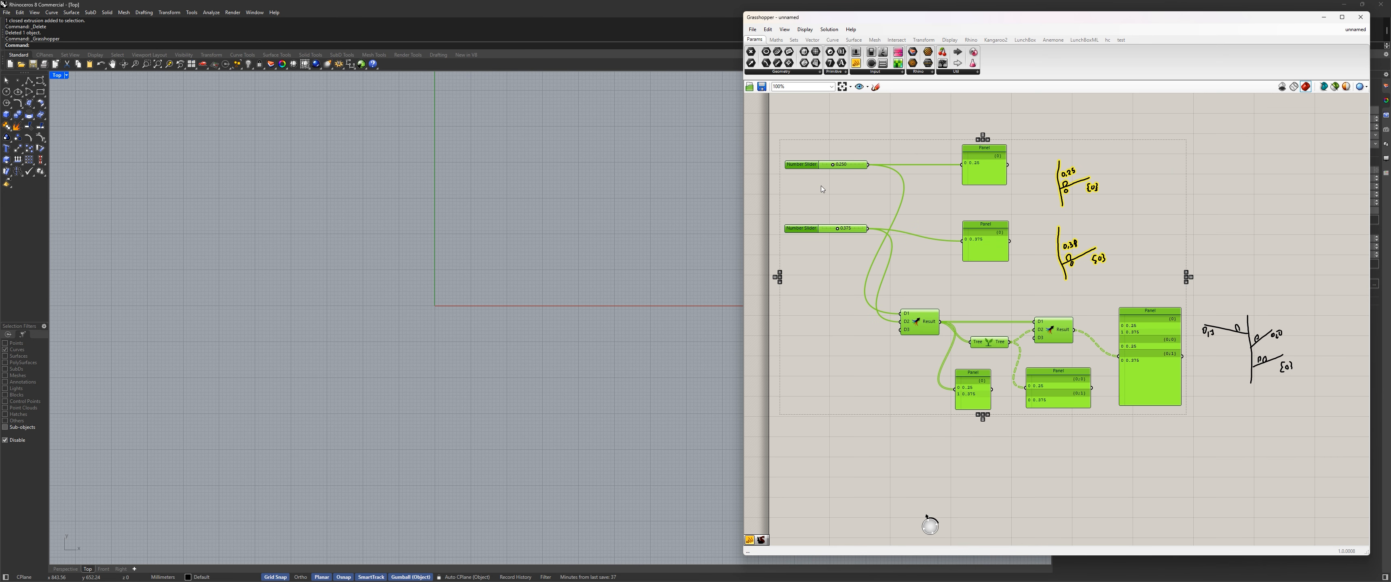
left_click(810, 313)
right_click_drag(829, 332, 839, 288)
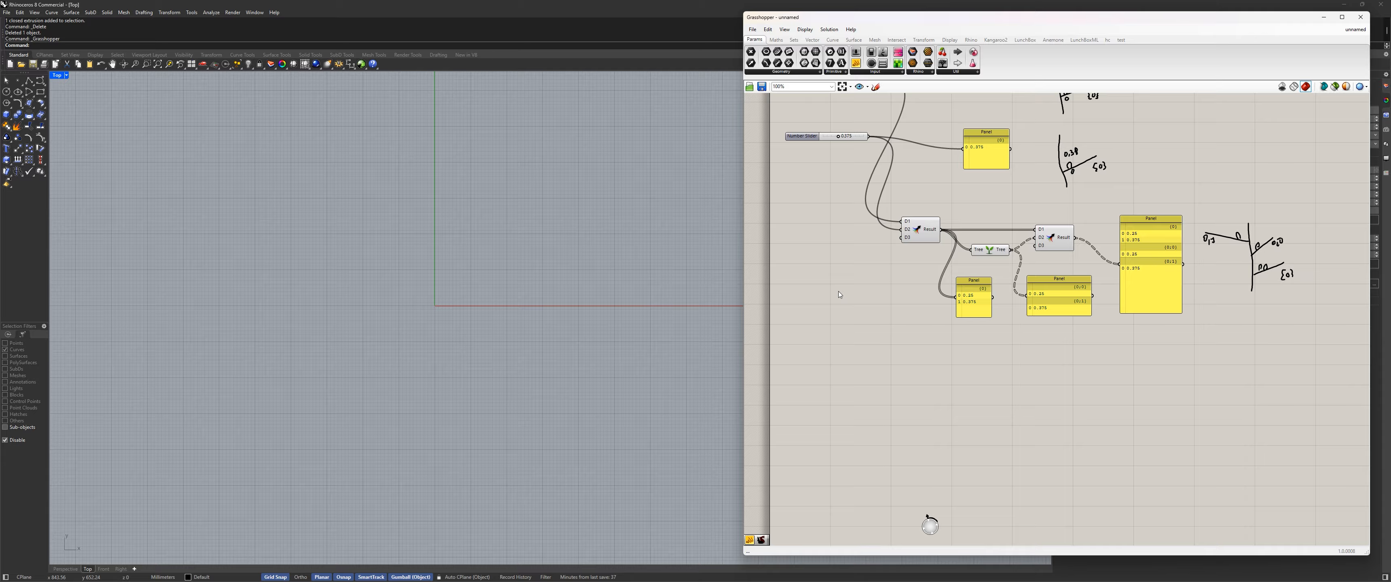
Place a Longest List component in the empty canvas area below the Merge and Graft Tree chain
left_click(794, 39)
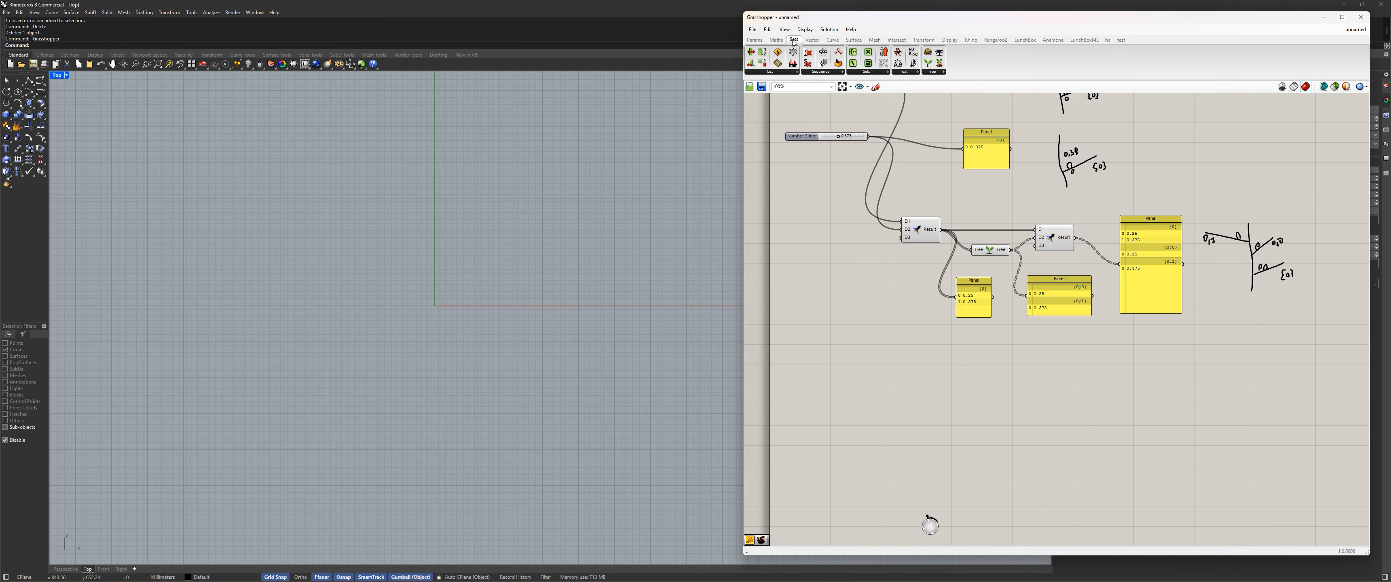
left_click(763, 72)
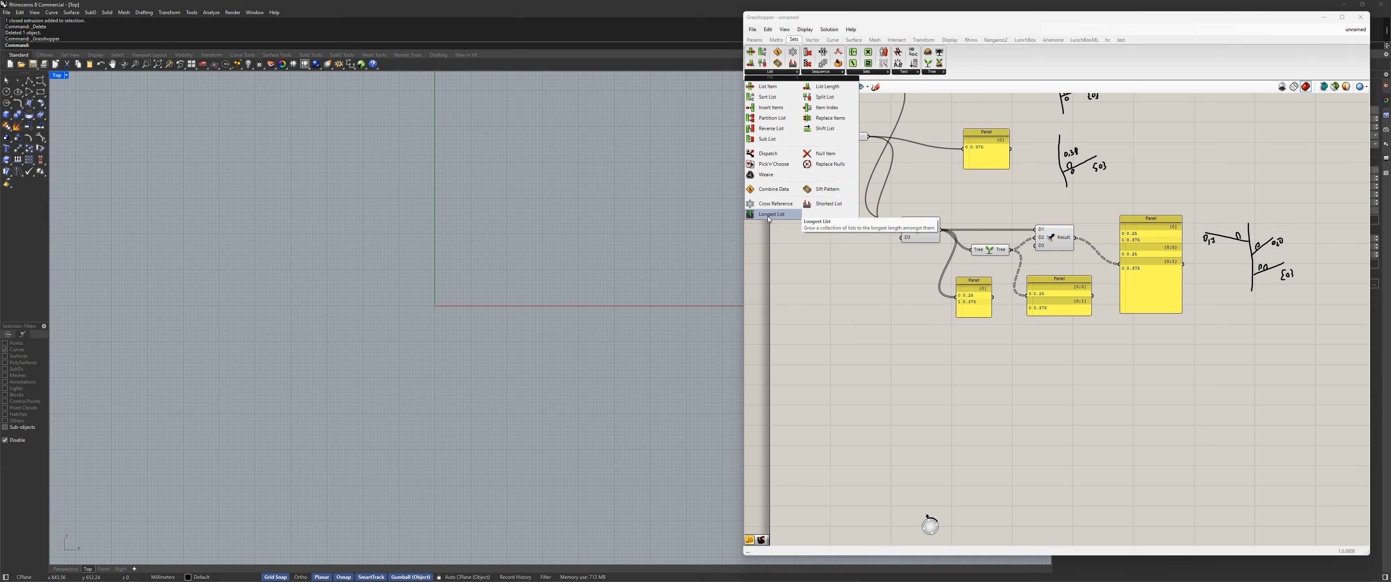
left_click(755, 216)
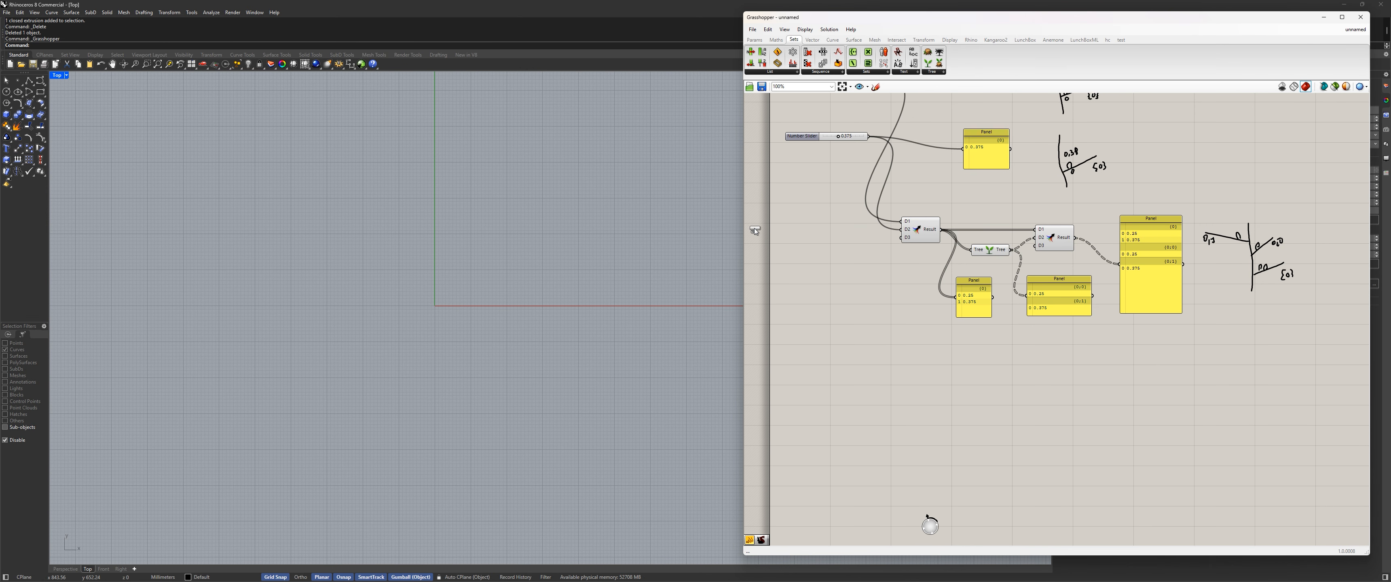
left_click(1009, 389)
right_click_drag(915, 403, 911, 354)
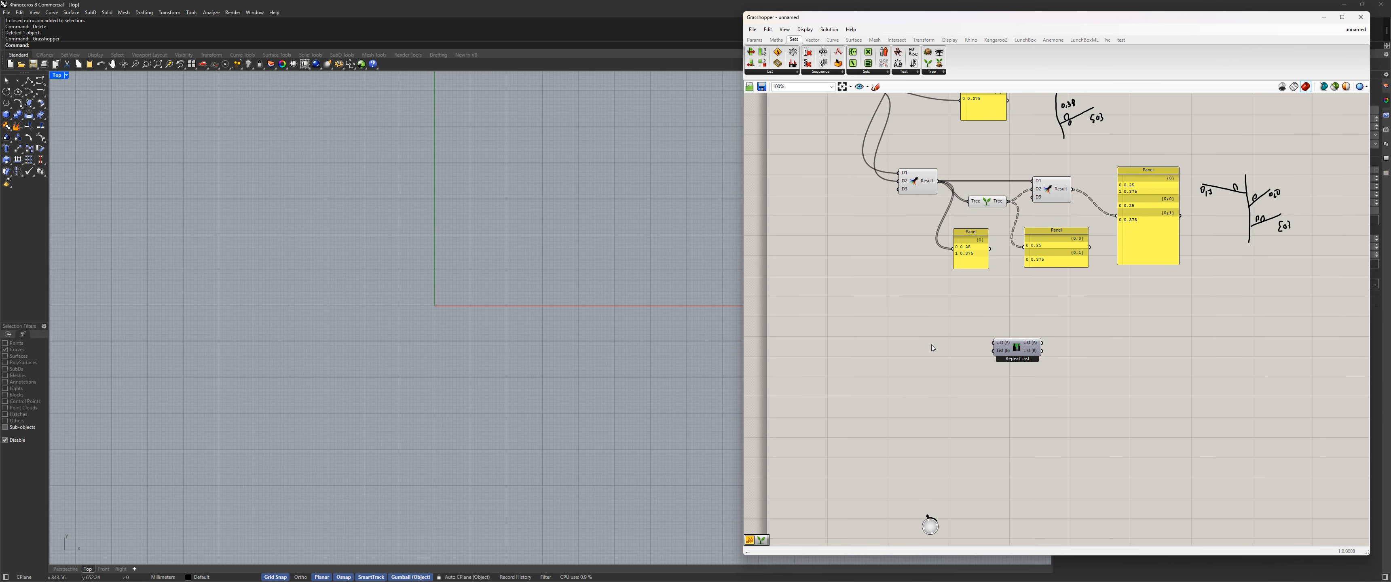
left_click_drag(1016, 348, 1007, 344)
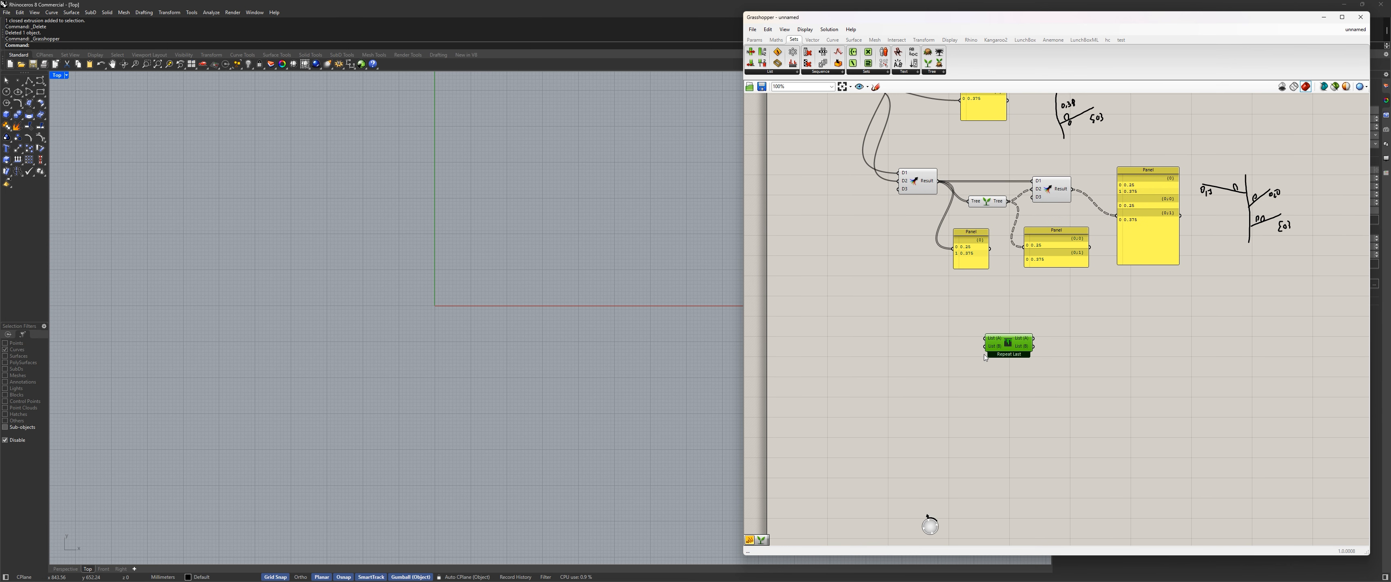
Move the Longest List component closer beneath the flat and grafted Panels
scroll(973, 348, "up", 3)
right_click_drag(974, 347, 942, 396)
mouse_move(1008, 387)
left_mouse_down()
mouse_move(997, 408)
mouse_move(1013, 401)
left_mouse_up()
right_click_drag(912, 375, 951, 371)
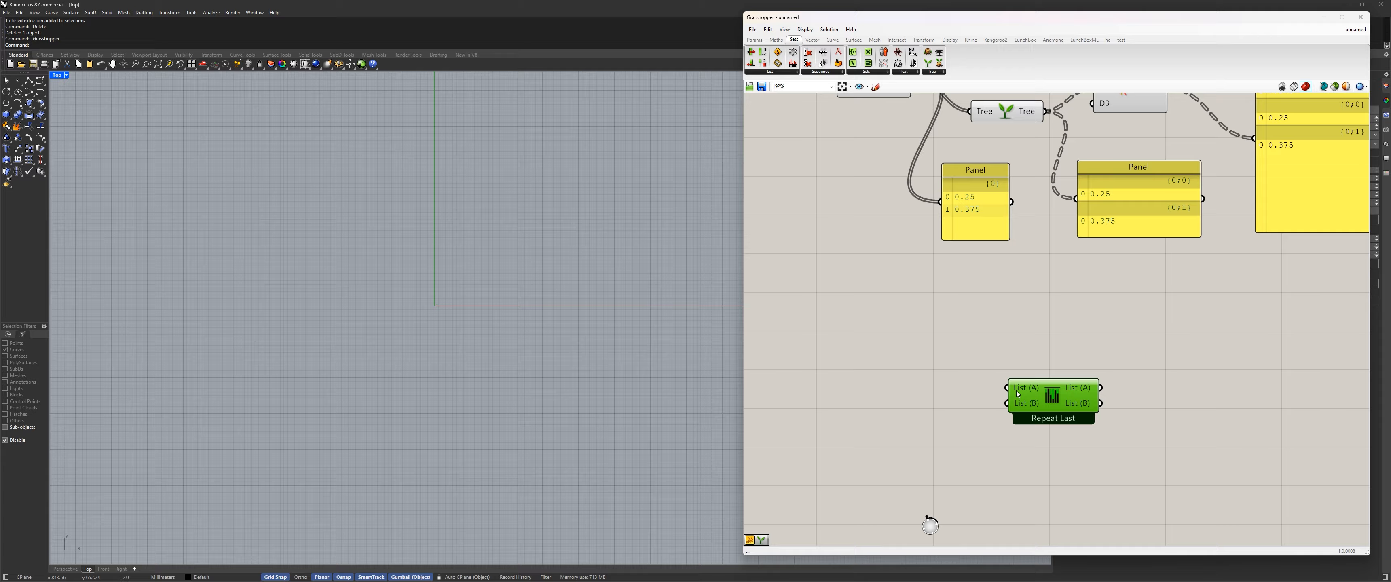
right_click_drag(1051, 404, 950, 413)
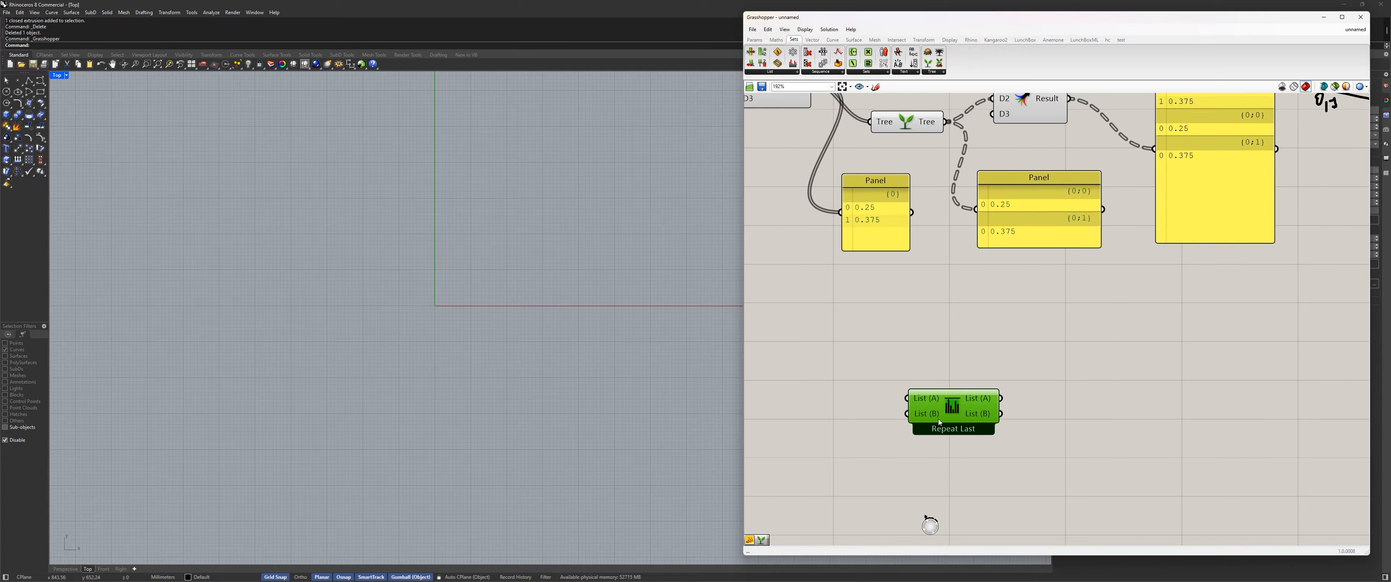
left_click_drag(950, 413, 967, 366)
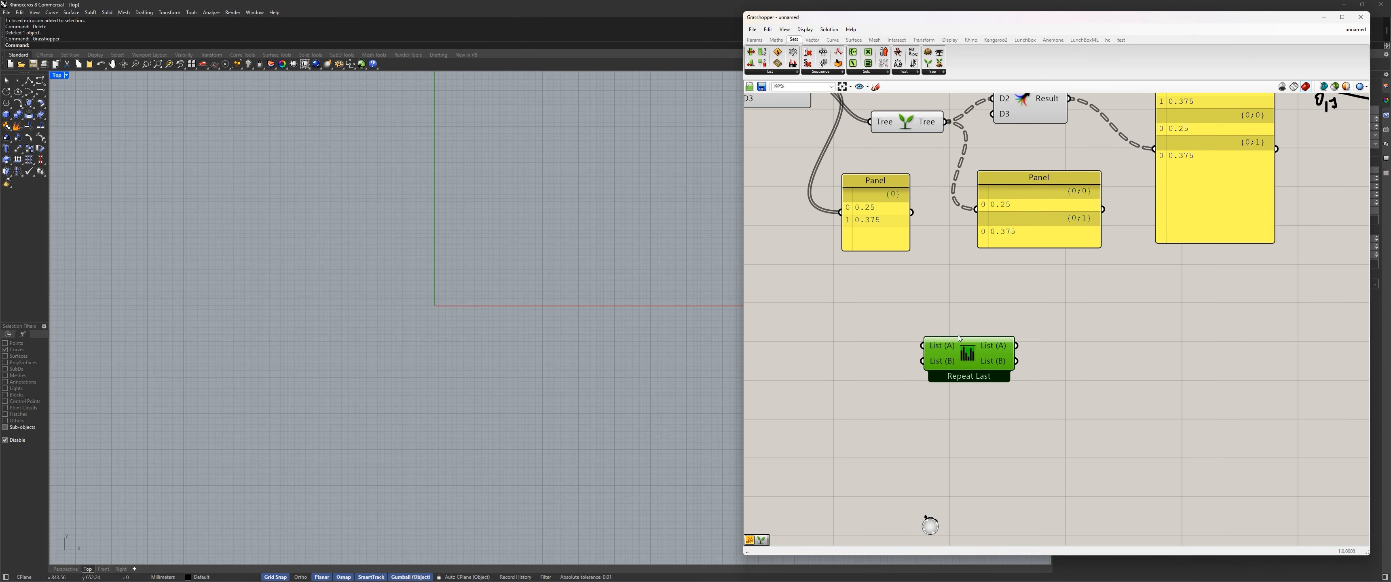
Tidy the existing chain by nudging both Merge components, the Graft Tree and the second Number Slider
right_click_drag(902, 304, 966, 468)
left_click(1091, 254)
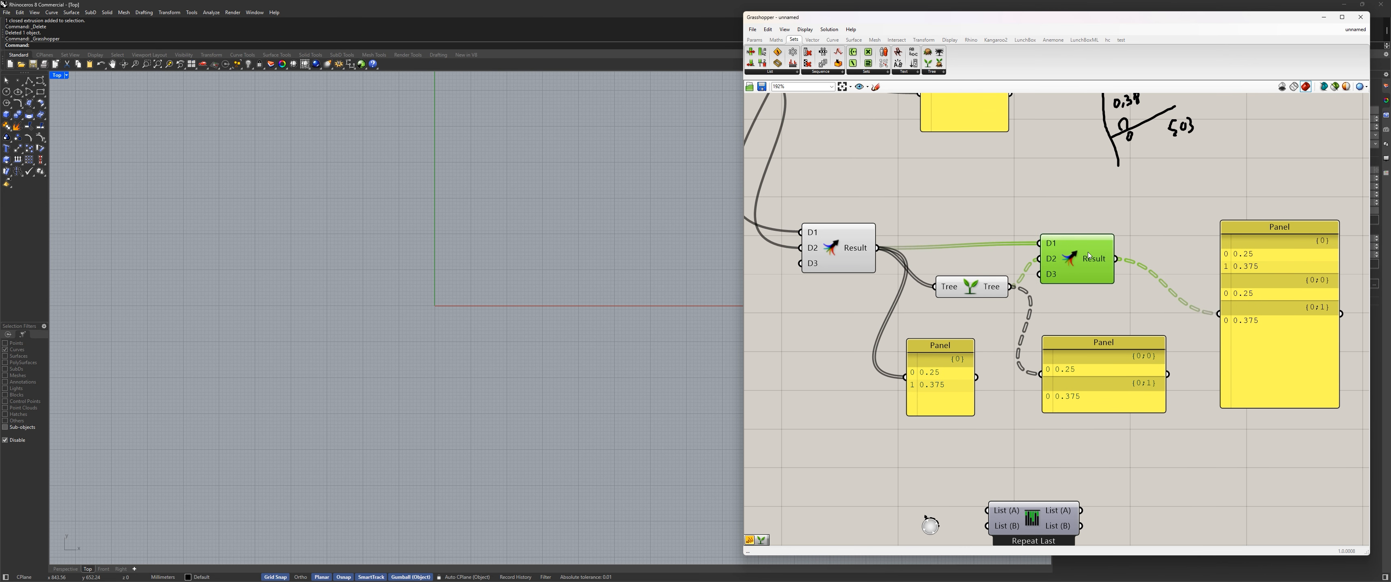
left_click(982, 282)
left_click_drag(982, 282, 978, 293)
right_click_drag(902, 226, 1000, 348)
left_click_drag(937, 373, 940, 343)
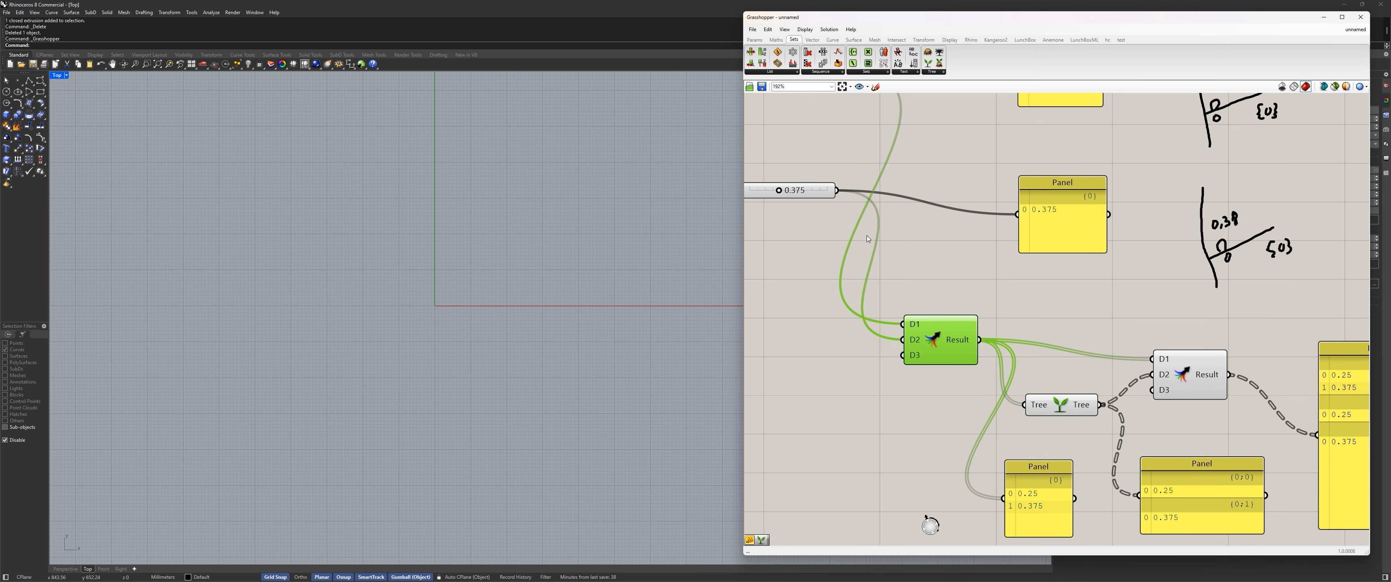
right_click_drag(782, 180, 922, 300)
mouse_move(867, 313)
left_mouse_down()
mouse_move(849, 265)
mouse_move(846, 299)
mouse_move(884, 311)
mouse_move(873, 314)
left_mouse_up()
right_click_drag(937, 359, 920, 240)
right_click_drag(1048, 477, 886, 251)
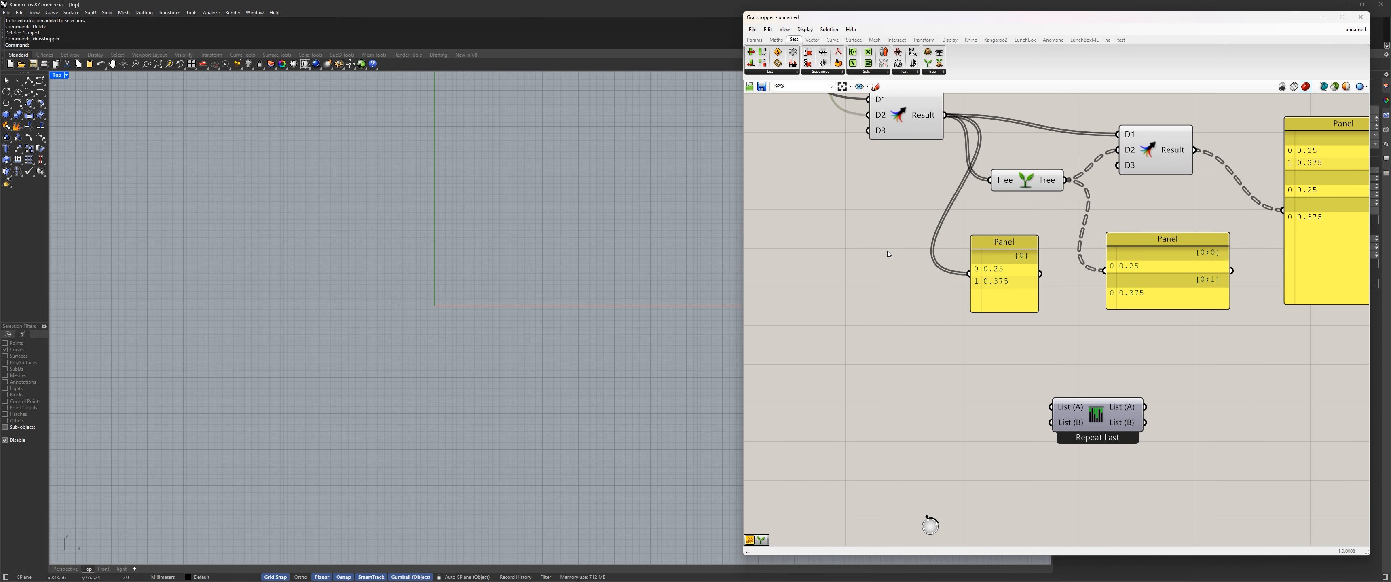
Shift the flat Panel slightly left and reposition the Longest List in the empty area below the Panels
left_click_drag(1101, 414, 1062, 404)
right_click_drag(978, 362, 1031, 445)
mouse_move(1054, 349)
left_mouse_down()
mouse_move(1021, 402)
mouse_move(1039, 341)
left_mouse_up()
right_click_drag(1040, 341, 918, 239)
left_click_drag(980, 395, 1018, 436)
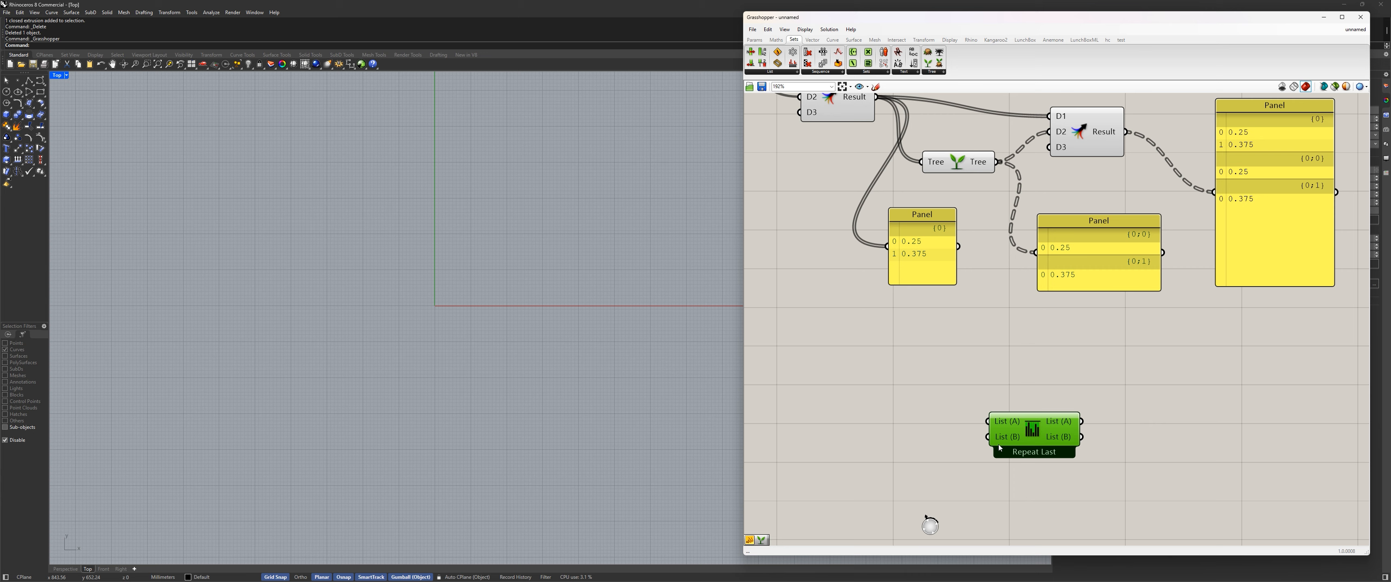
Try adding extra inputs A, B and C to the Longest List component and remove them again
scroll(1080, 466, "up", 4)
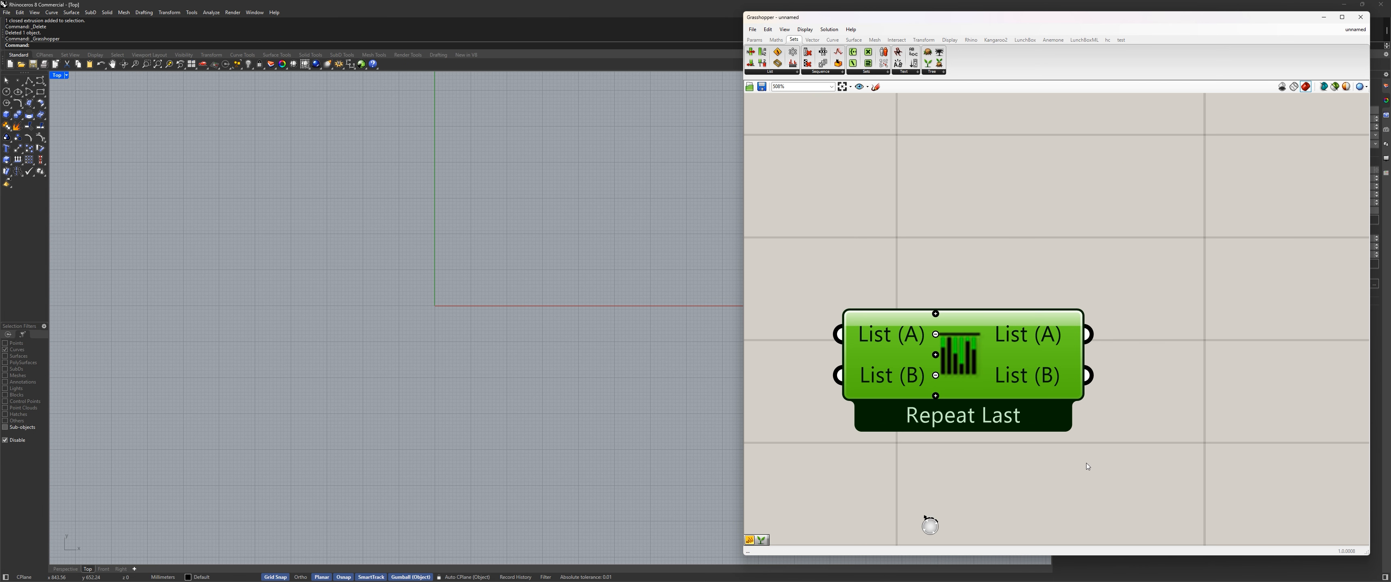
scroll(1080, 467, "down", 4)
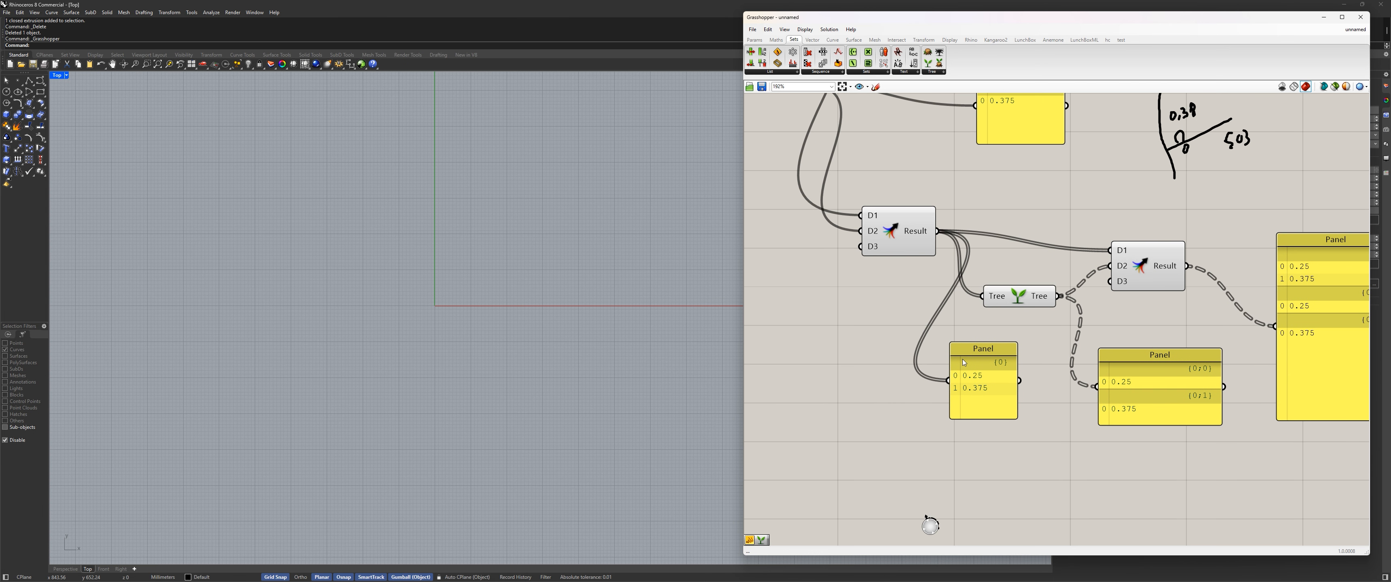
scroll(913, 297, "down", 2)
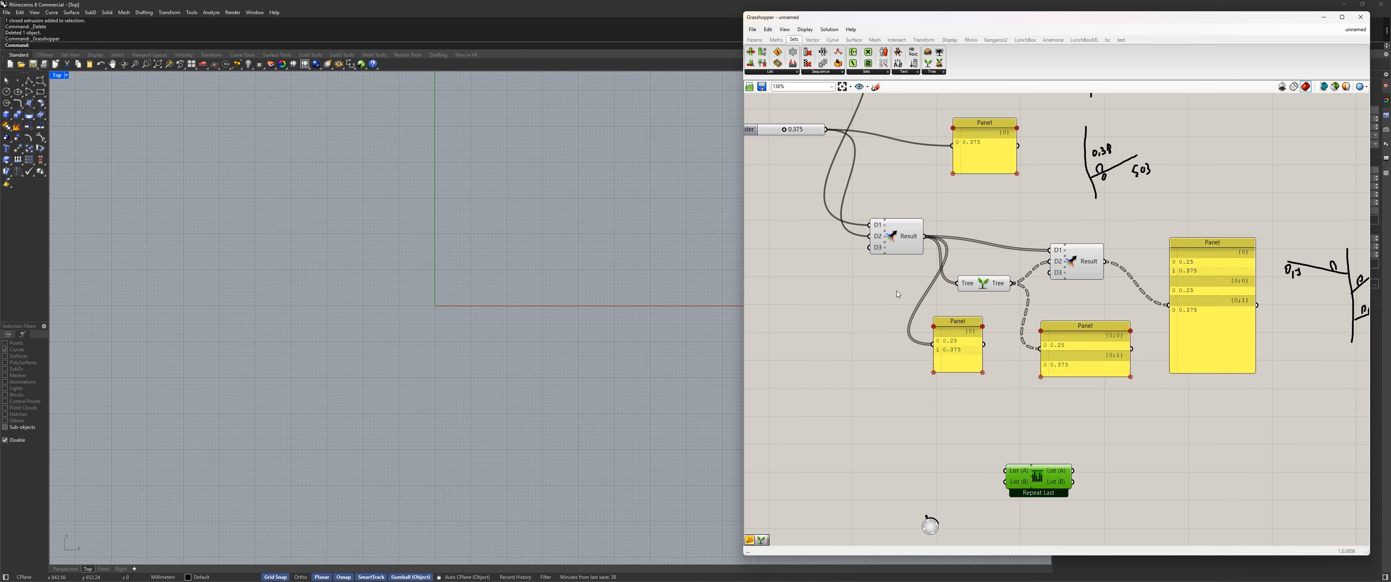
right_click_drag(998, 471, 862, 312)
scroll(888, 325, "up", 10)
left_click(921, 340)
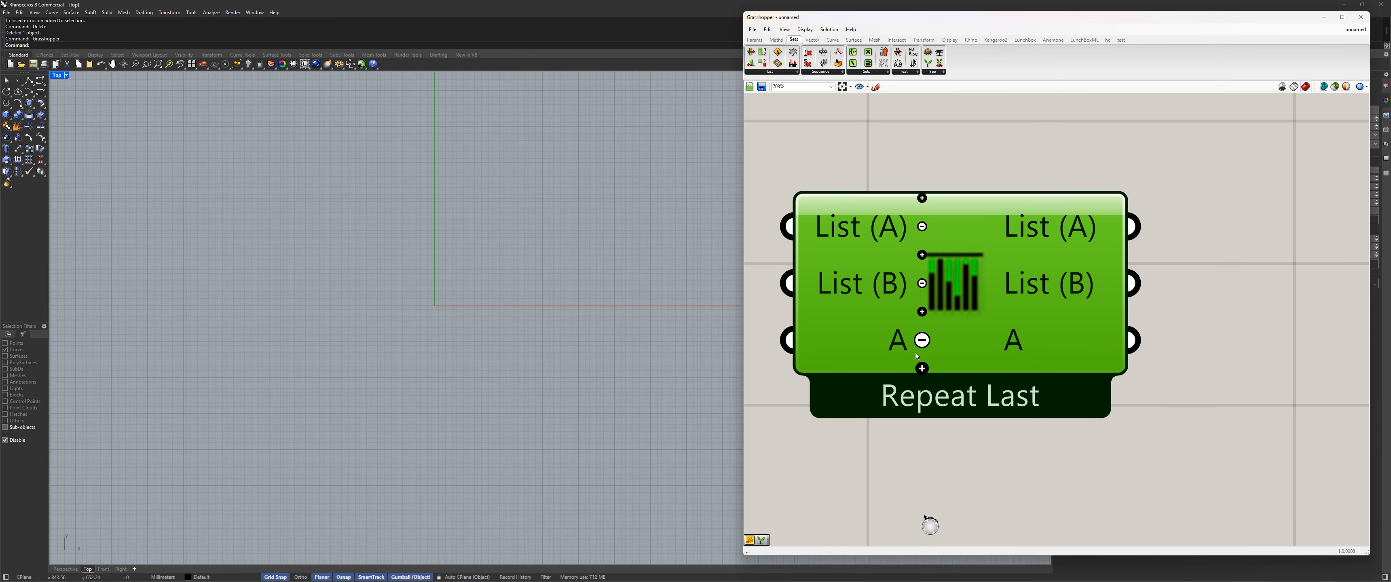
left_click(922, 368)
left_click(923, 396)
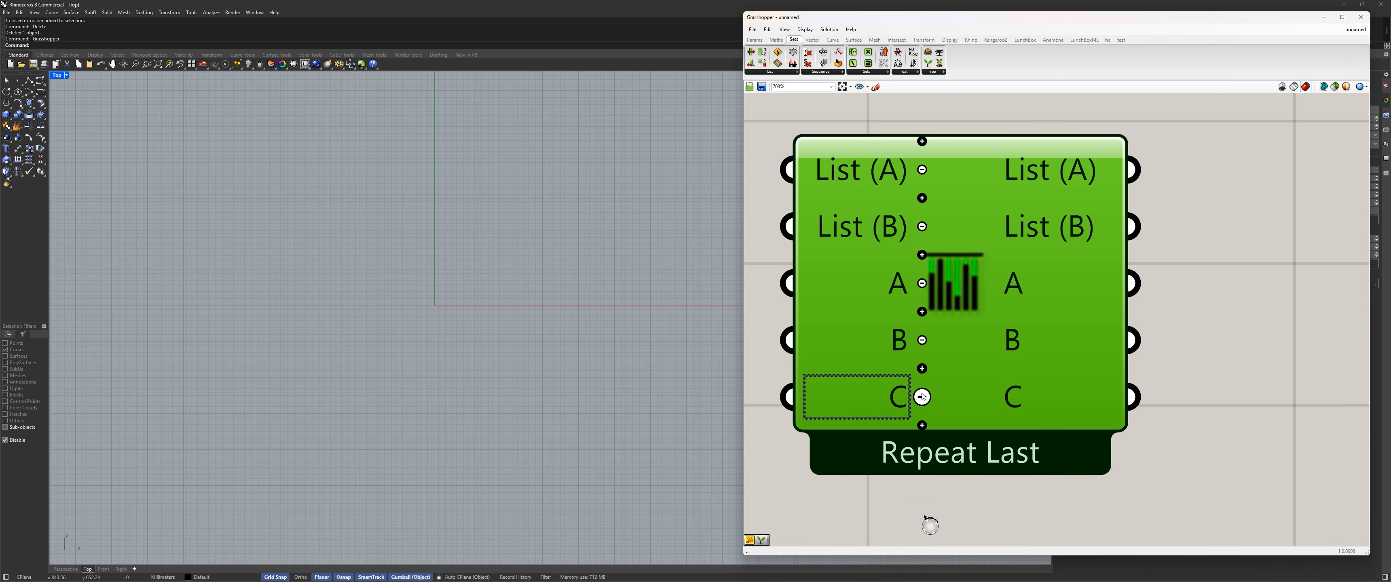
left_click(922, 396)
left_click(922, 371)
left_click(923, 336)
Examine the Longest List component's repeat options, such as Repeat First, Interpolate, Wrap and Flip, keeping Repeat Last
scroll(842, 357, "down", 3)
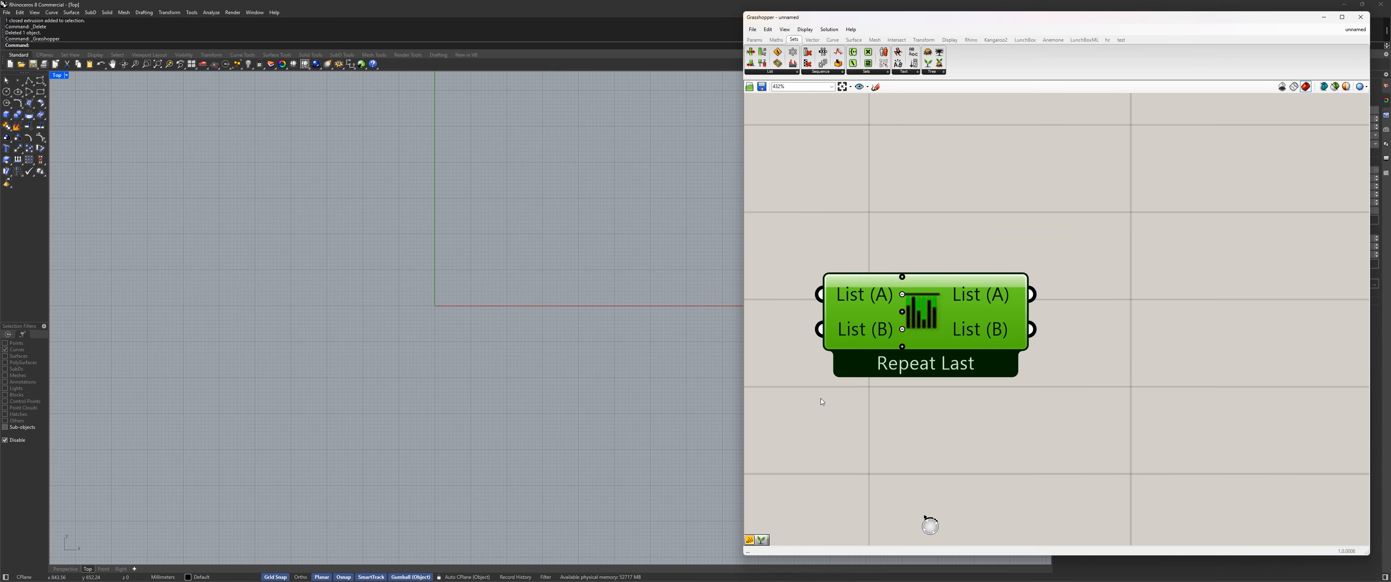
scroll(887, 427, "down", 2)
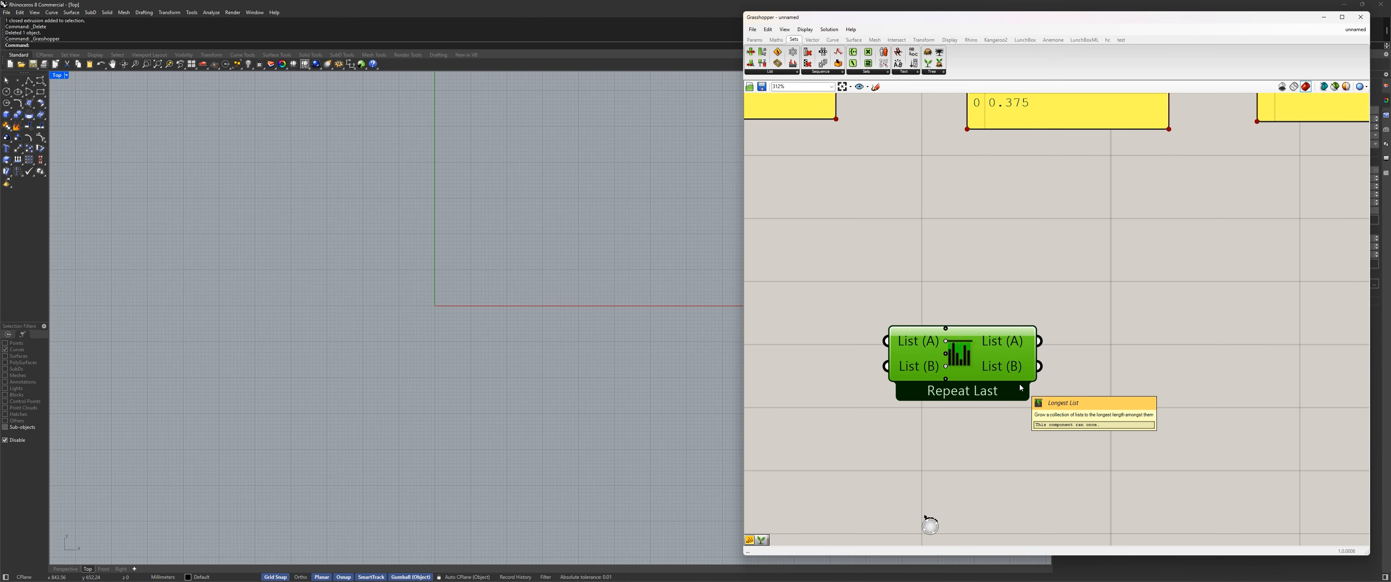
scroll(1020, 384, "down", 2)
left_click_drag(1002, 347, 1044, 327)
scroll(925, 321, "up", 3)
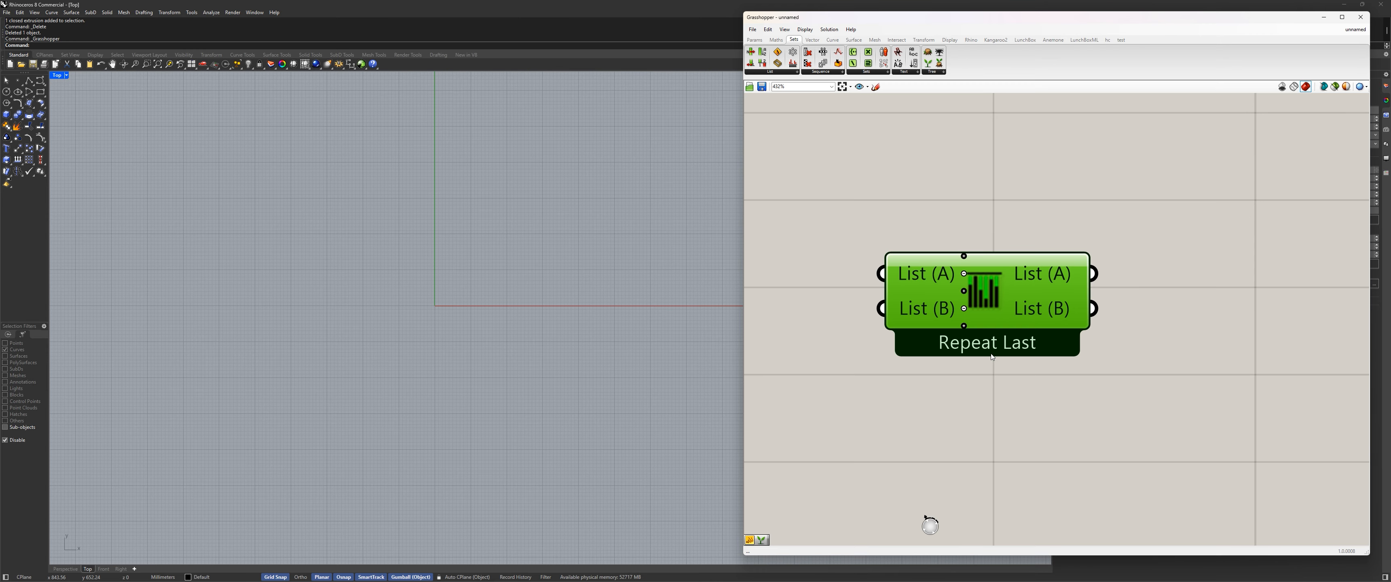
right_click(999, 322)
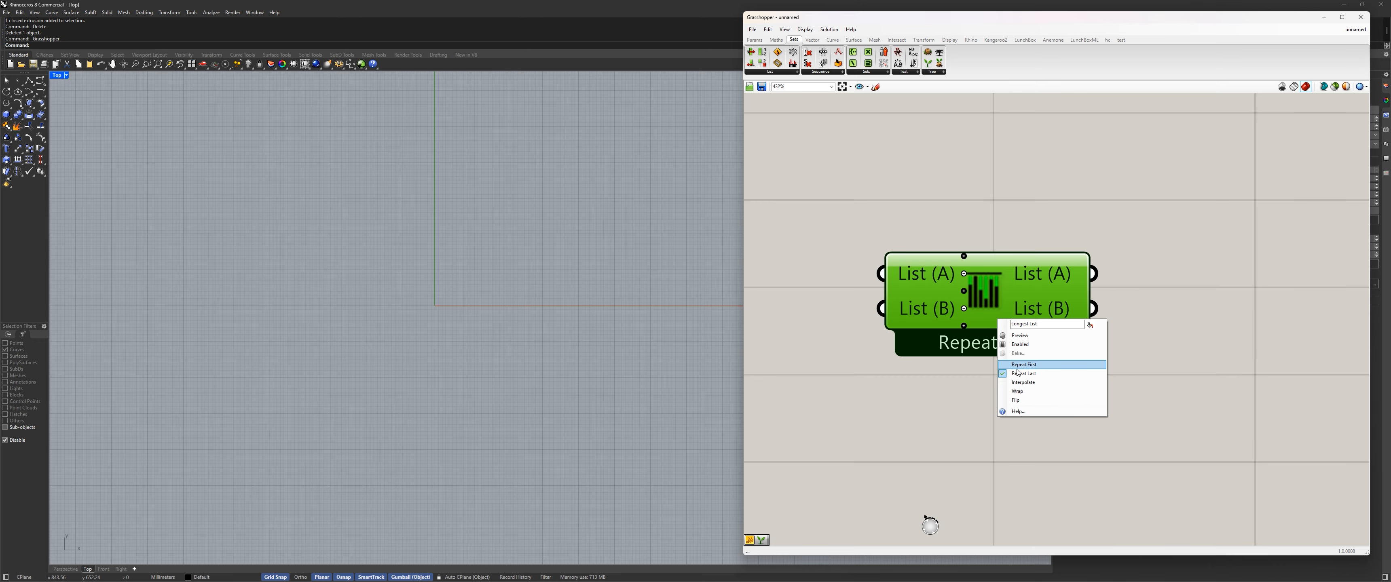
left_click(871, 406)
Move the Longest List component farther down and right to free canvas space for its source data
scroll(888, 363, "down", 3)
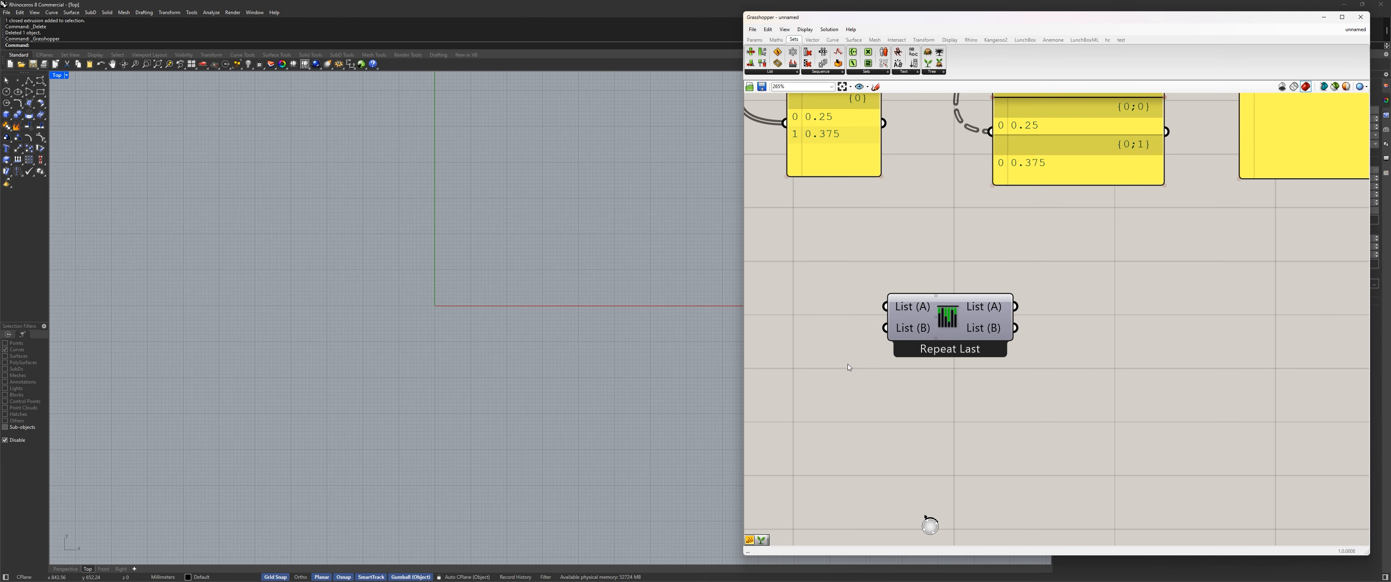
right_click_drag(843, 369, 972, 402)
left_click_drag(1053, 351, 976, 343)
scroll(971, 331, "down", 1)
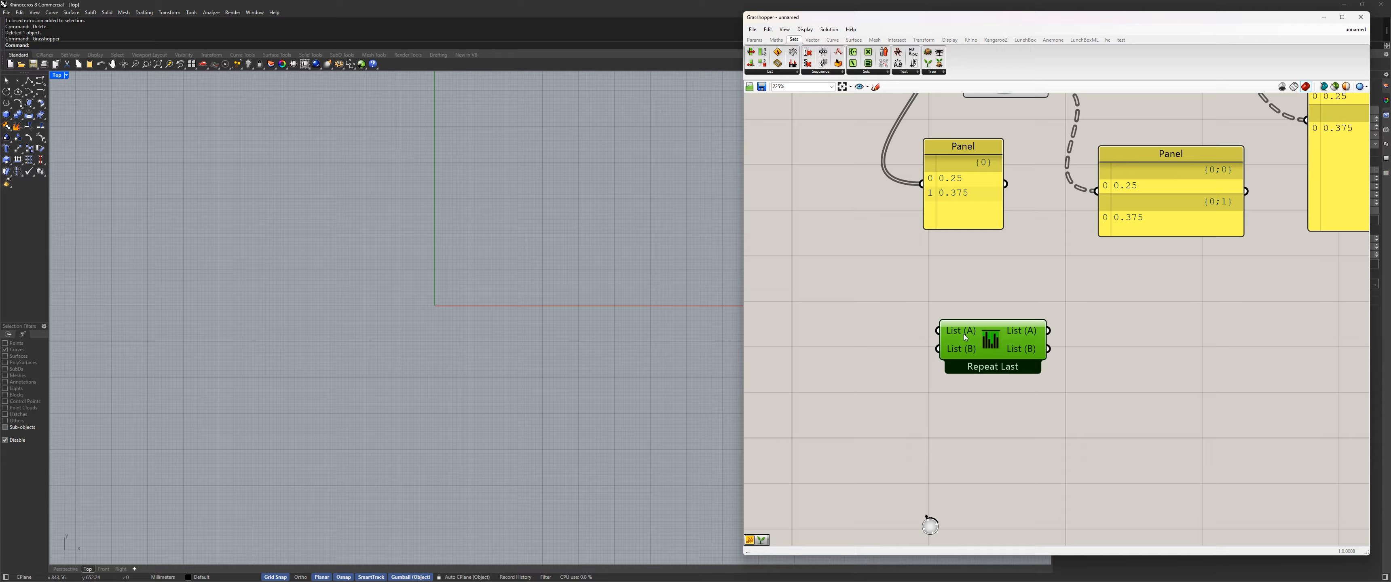
scroll(964, 334, "down", 2)
right_click_drag(947, 352, 984, 389)
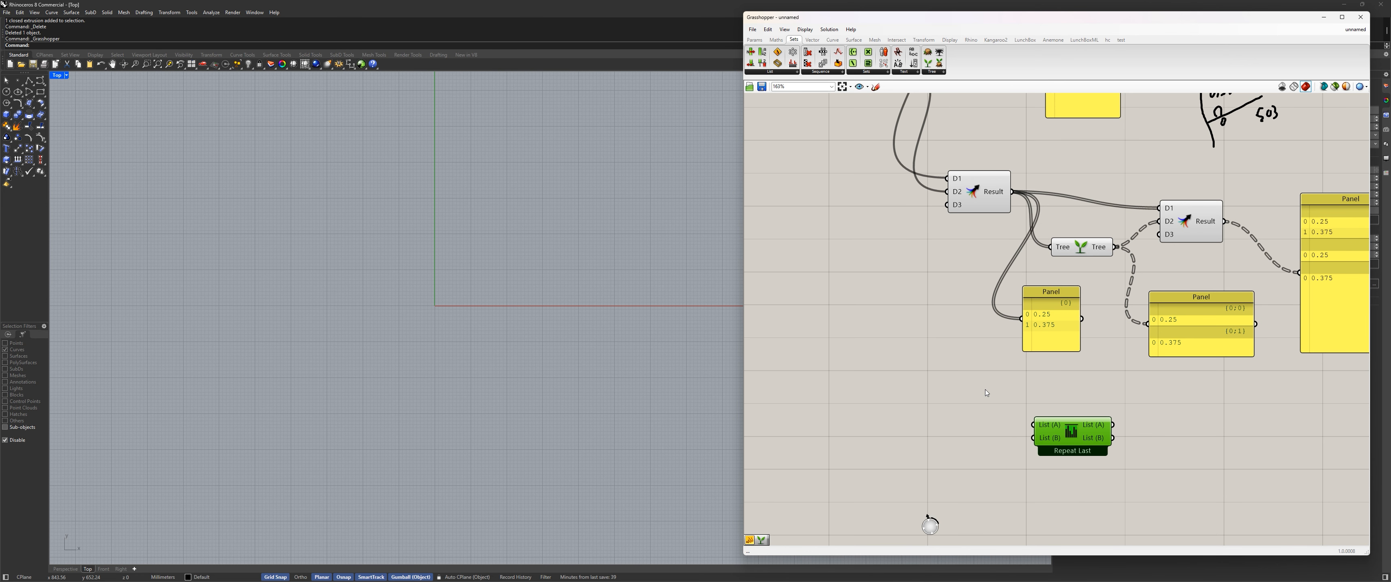
scroll(984, 389, "down", 4)
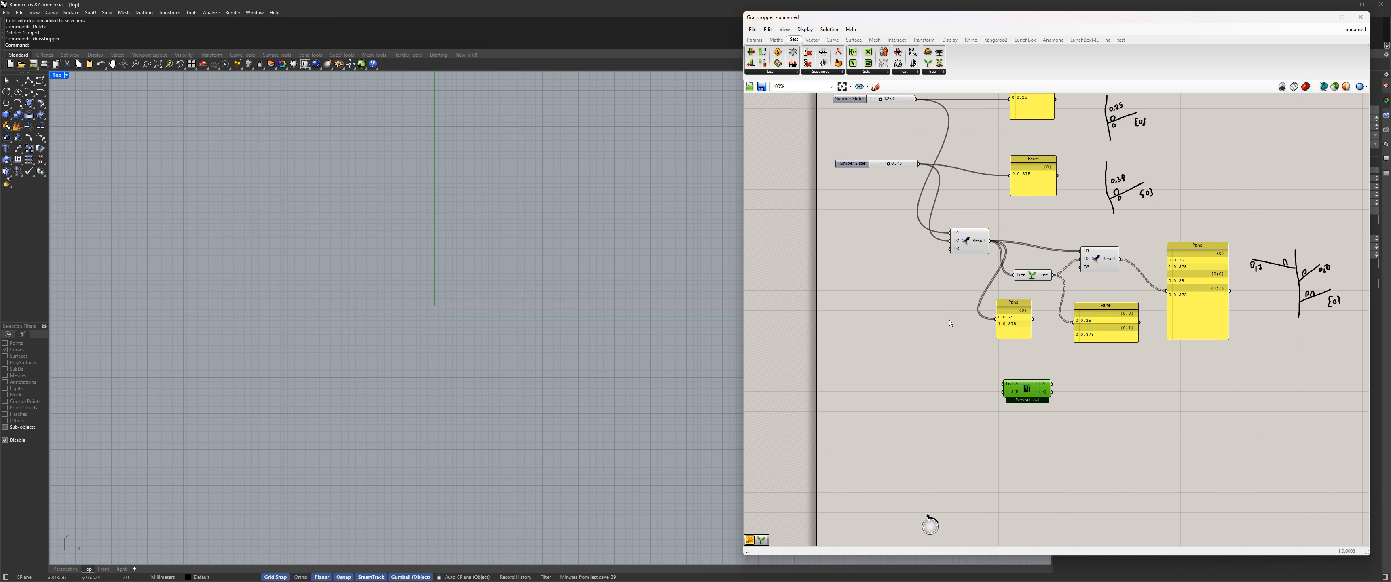
right_click_drag(899, 292, 935, 355)
scroll(1187, 366, "up", 6)
left_click_drag(1186, 366, 1230, 435)
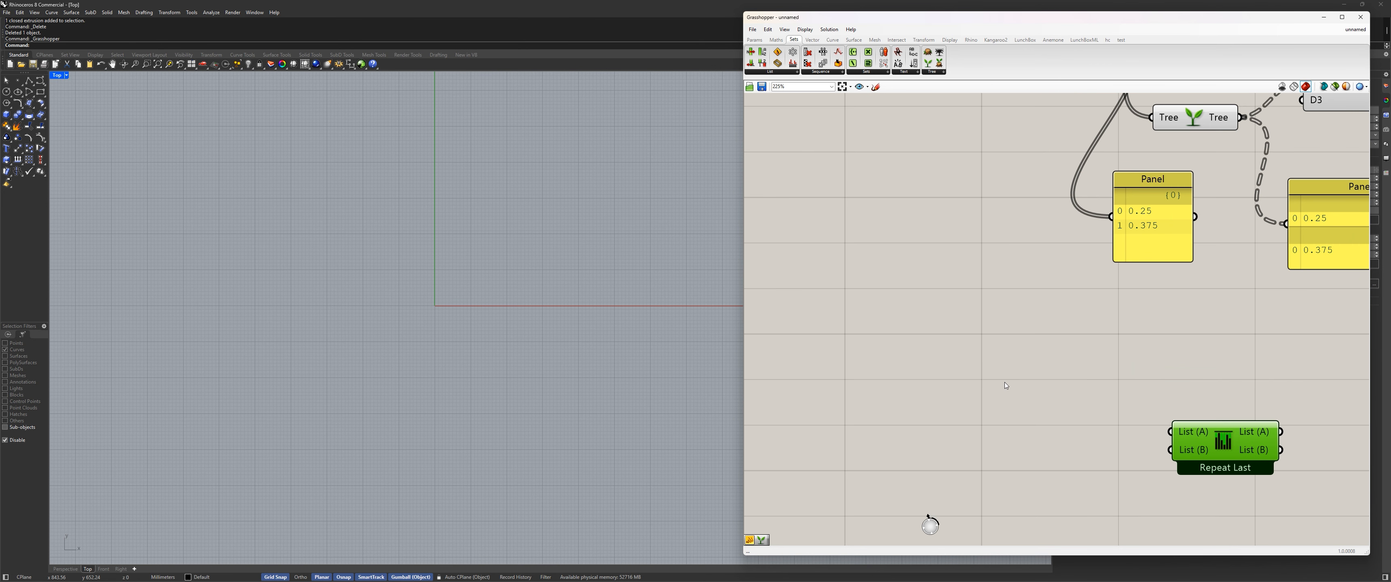
left_click(1003, 384)
Place two Number Sliders one above the other in the empty area left of the Longest List
right_click_drag(1000, 367, 996, 324)
left_click(758, 40)
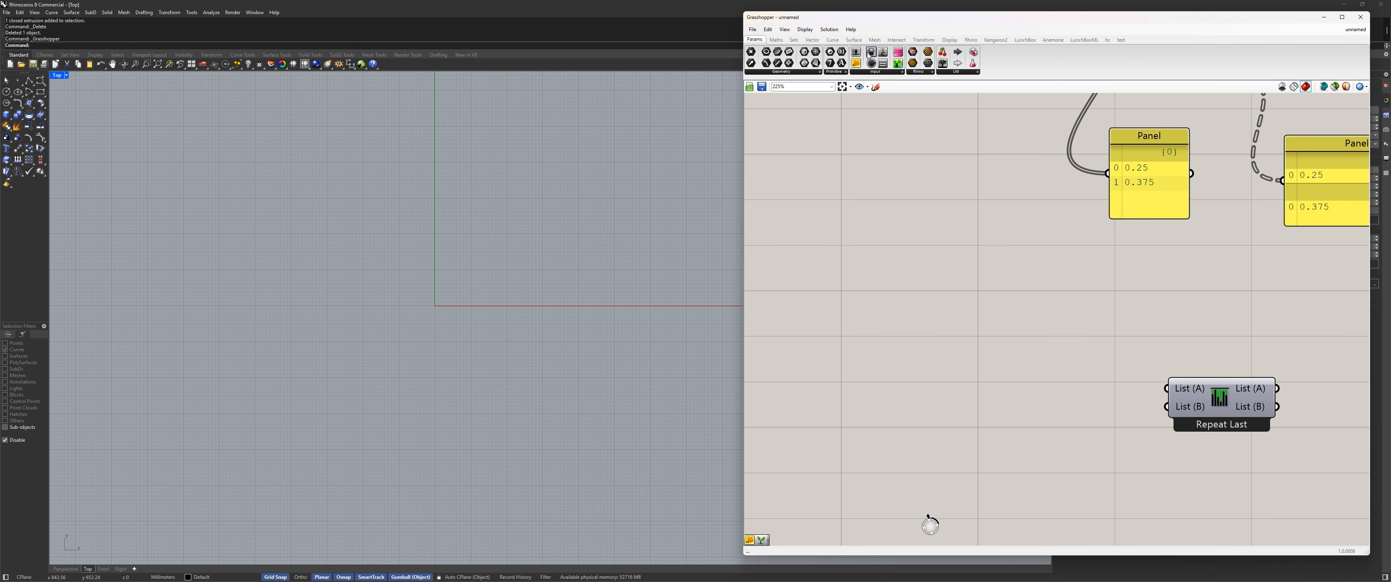
left_click_drag(856, 52, 896, 251)
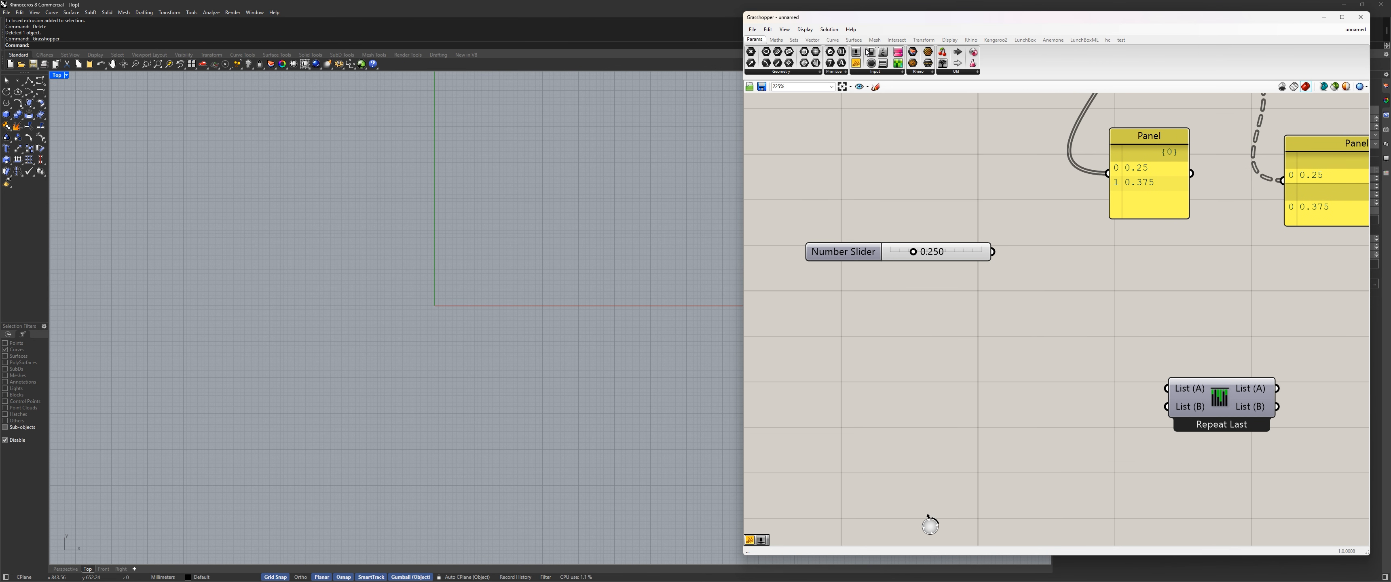
left_click_drag(856, 52, 866, 251)
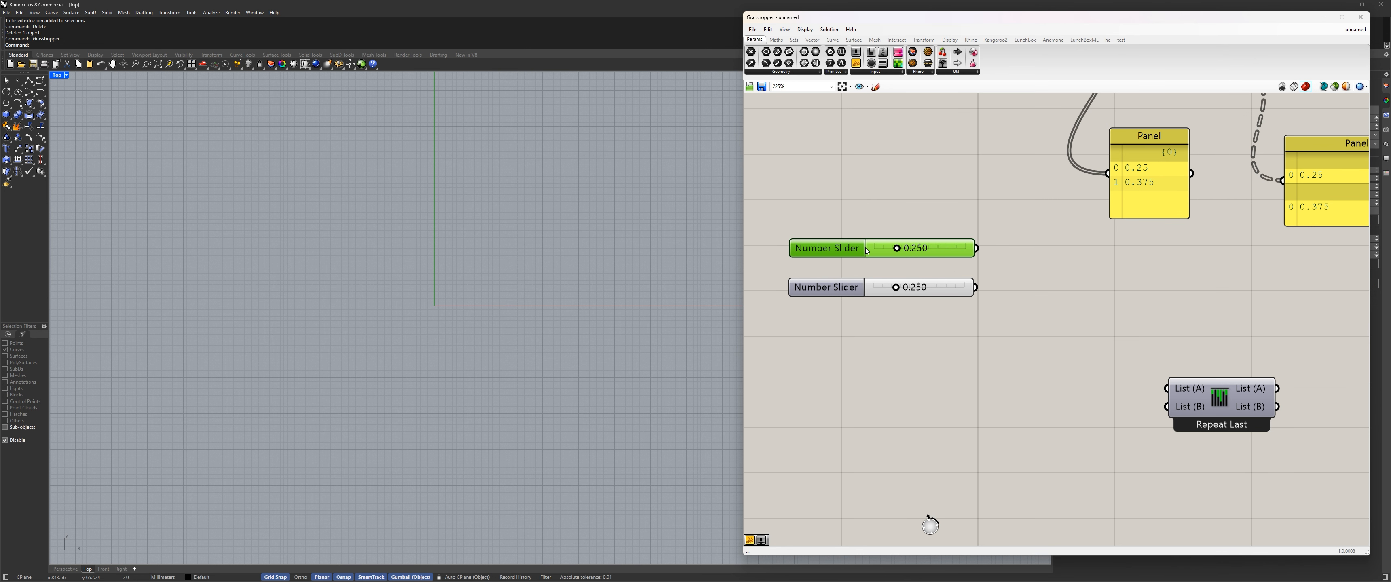
Add a Merge component beside the new sliders and wire the upper slider into D1 and the lower into D2
left_click(851, 41)
left_click(794, 40)
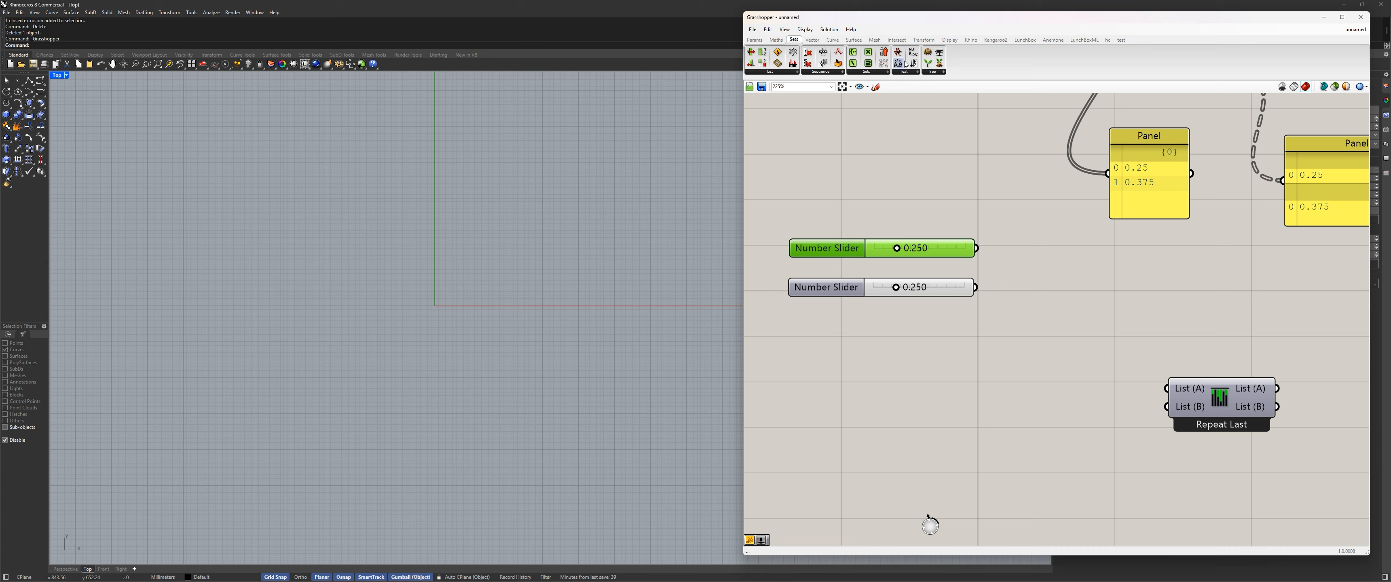
left_click(933, 72)
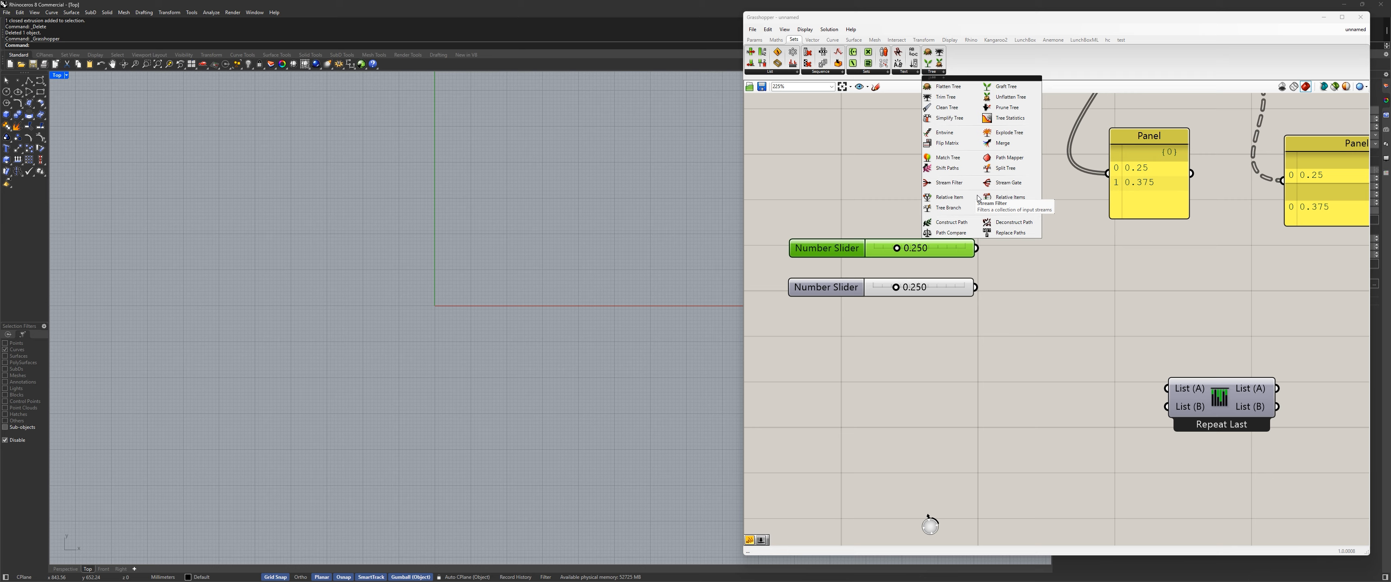
left_click(1006, 209)
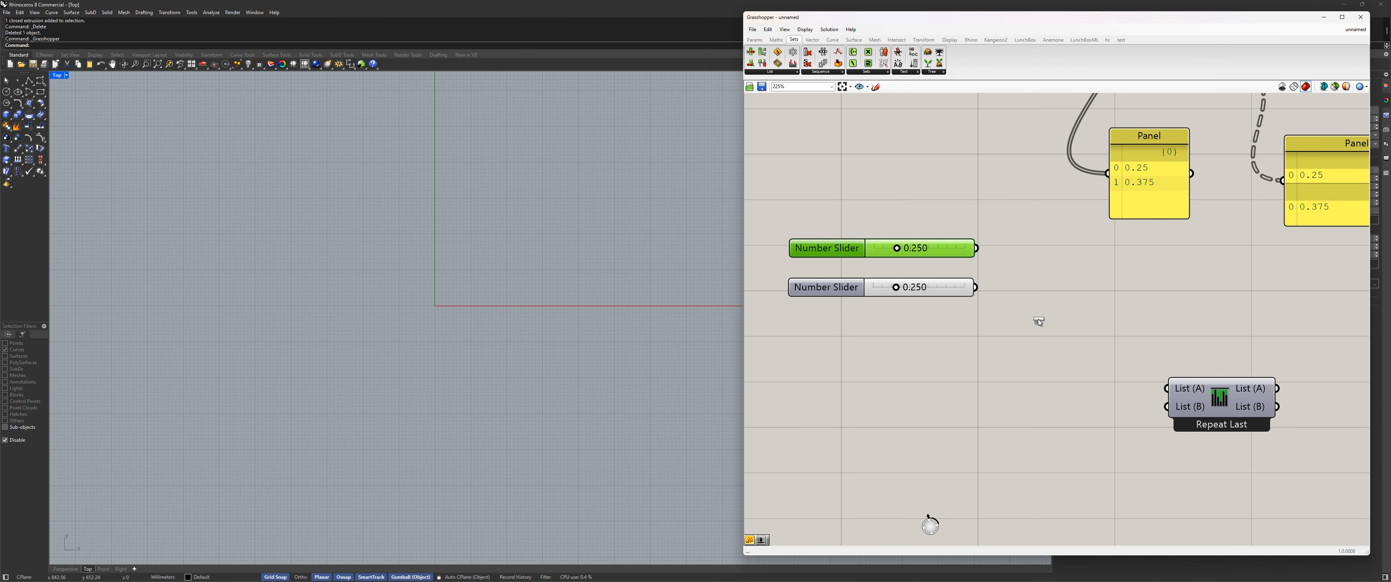
left_click(1049, 278)
left_click_drag(977, 248, 993, 260)
left_click_drag(975, 287, 994, 278)
Move the new sliders, Merge and Longest List lower as a group and align the two sliders vertically
right_click_drag(1136, 277, 1024, 288)
left_click_drag(1047, 194, 1054, 152)
right_click_drag(1023, 365, 1108, 295)
scroll(1111, 328, "down", 1)
left_click_drag(1274, 454, 786, 189)
left_click_drag(1039, 236, 1034, 343)
left_click(1087, 264)
right_click_drag(926, 228, 927, 169)
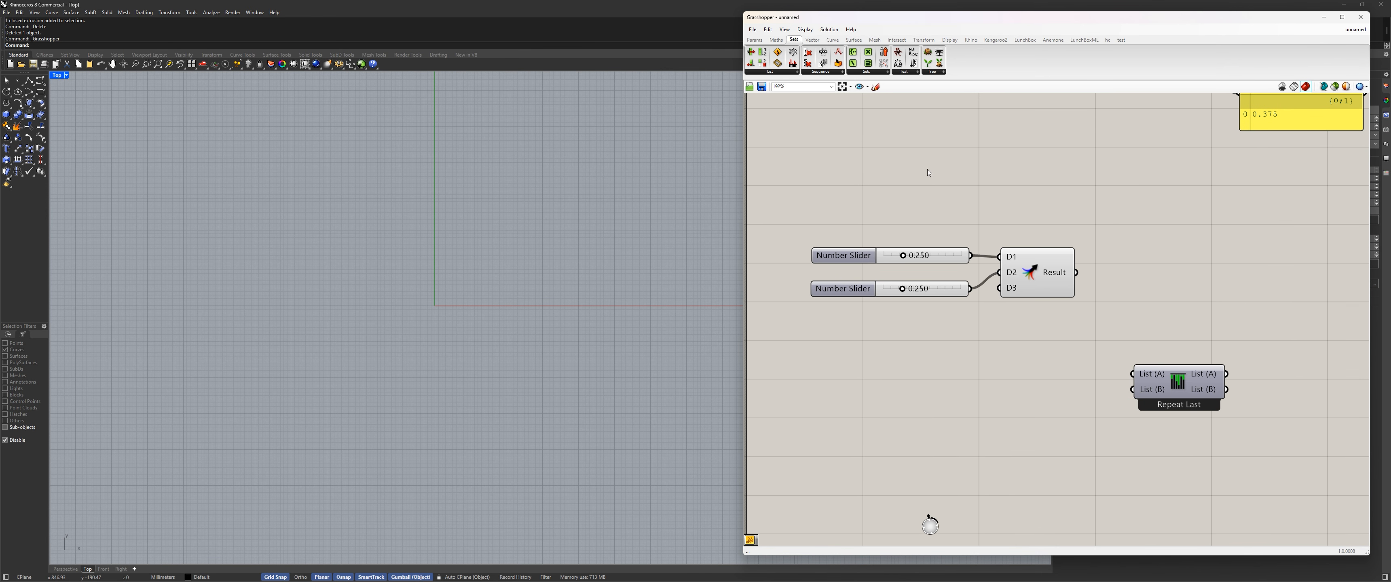
left_click_drag(856, 251, 855, 244)
left_click_drag(847, 291, 841, 290)
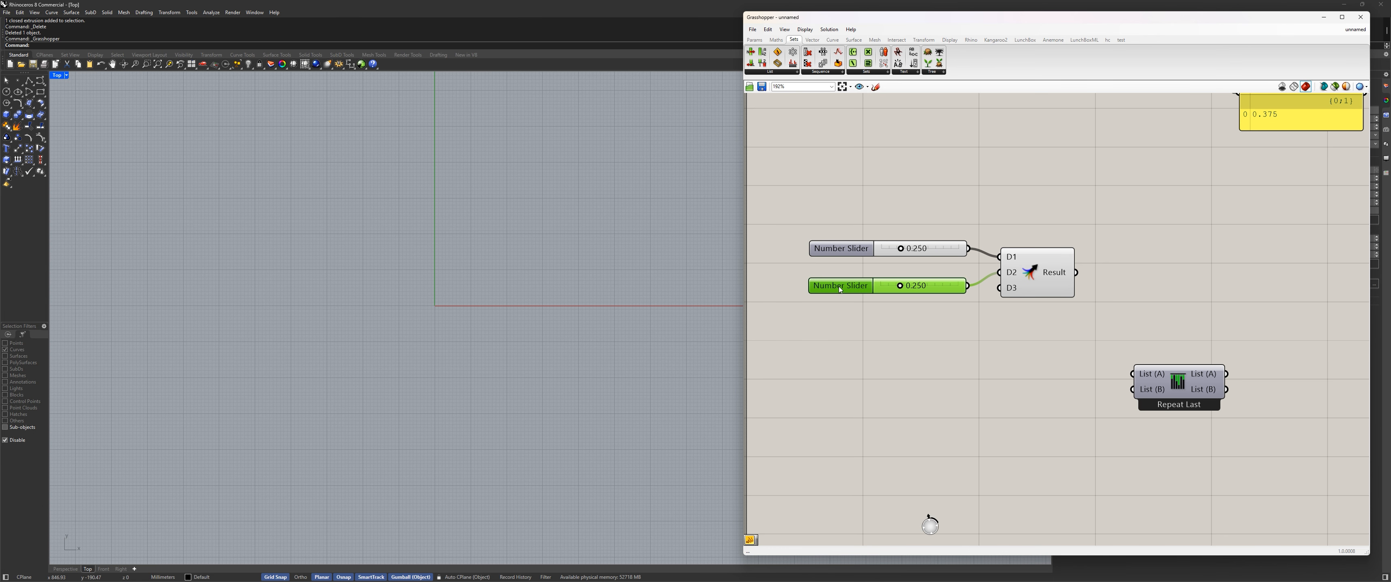
scroll(1048, 169, "down", 2)
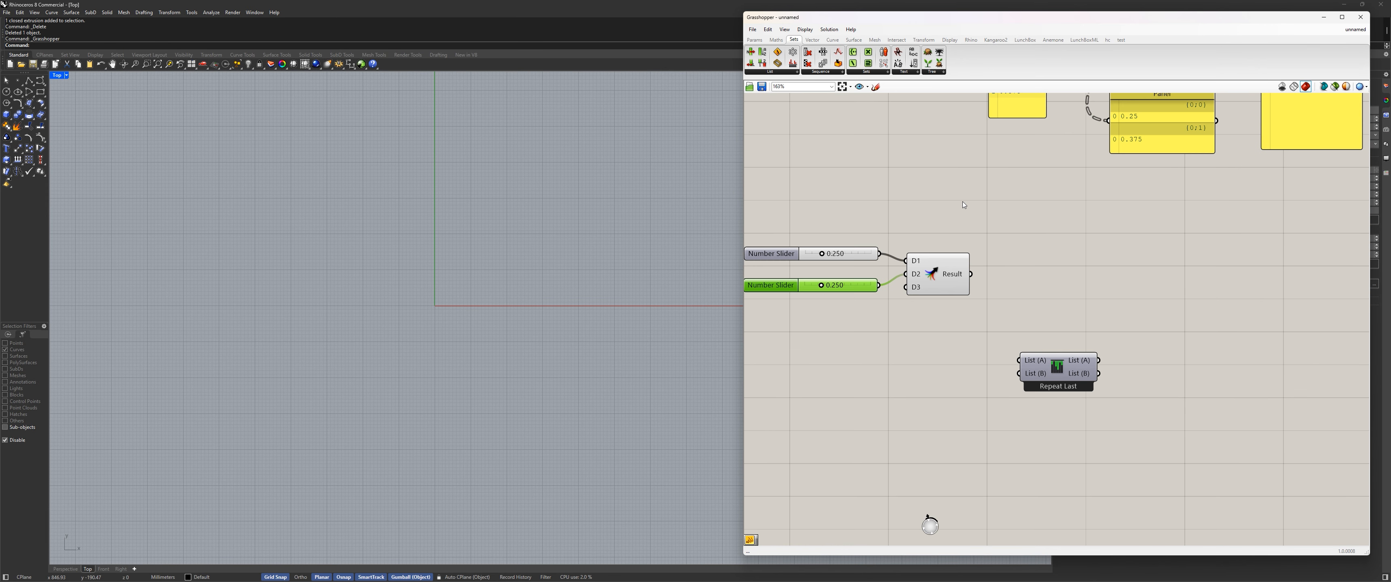
Place a Panel to the right of the new Merge and connect the Merge Result to it
left_click(950, 300)
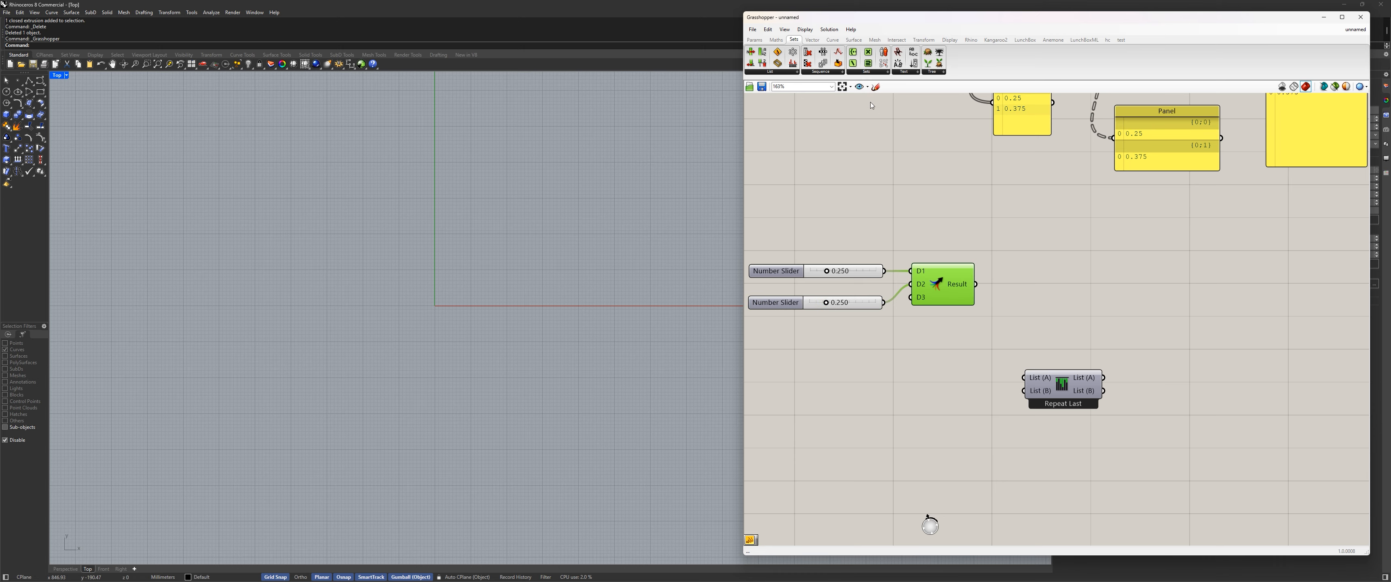
left_click(754, 40)
left_click_drag(856, 63, 990, 292)
scroll(764, 319, "up", 3)
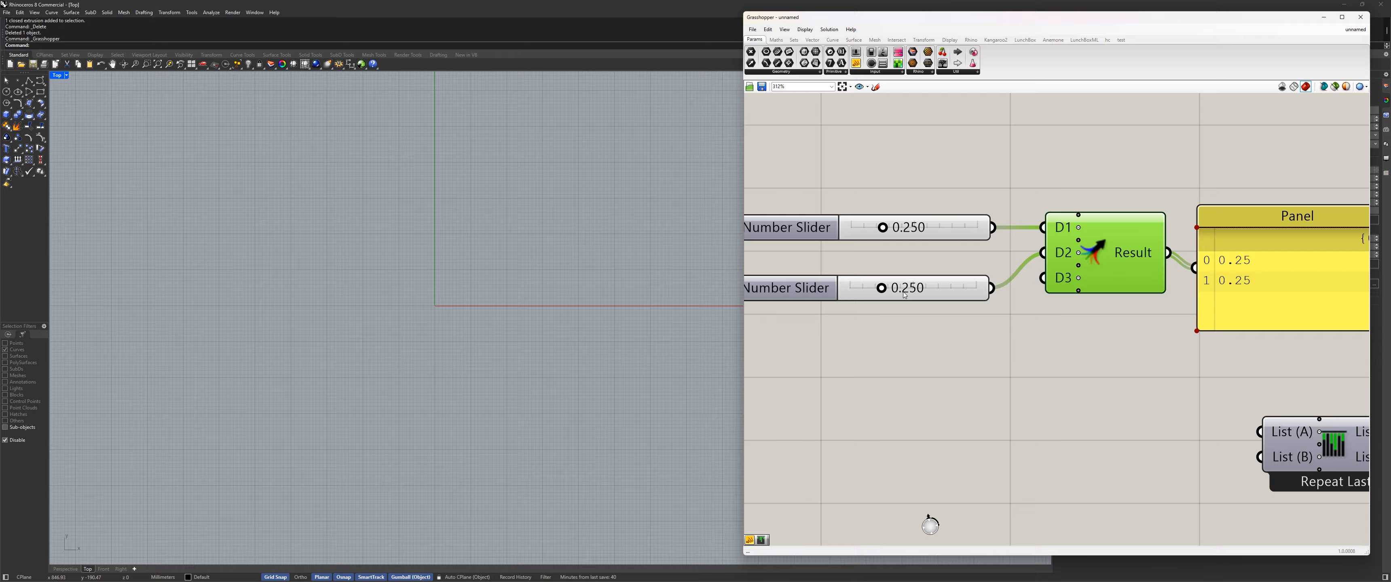
Set the lower new slider to 0.378 and line up the new Merge and its Panel with the sliders
left_click_drag(882, 290, 899, 290)
right_click_drag(1064, 337, 805, 317)
left_click_drag(1020, 254, 1029, 240)
mouse_move(1148, 281)
left_mouse_down()
mouse_move(1052, 267)
mouse_move(1165, 267)
left_mouse_up()
left_click(1197, 208)
scroll(1119, 262, "down", 3)
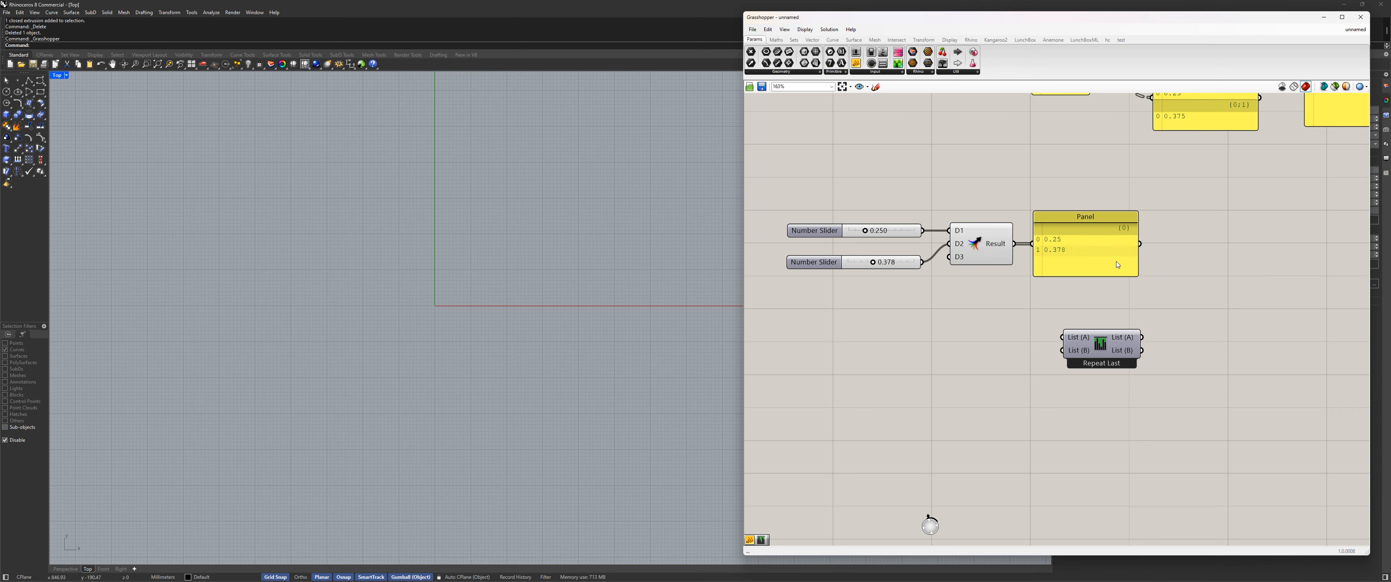
Move the new Merge's Panel down to the lower right of the Merge and shift the Longest List farther below
left_click_drag(1116, 261, 1135, 301)
left_click_drag(1103, 352, 1097, 401)
scroll(1097, 400, "down", 1)
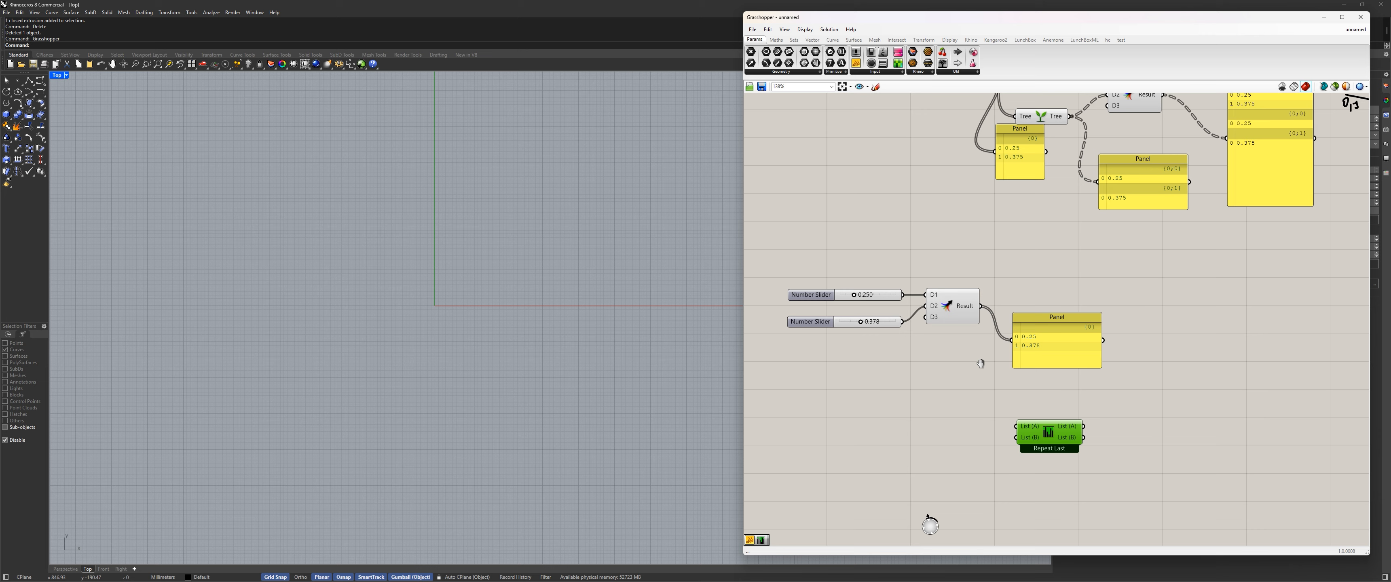
left_click(1063, 359)
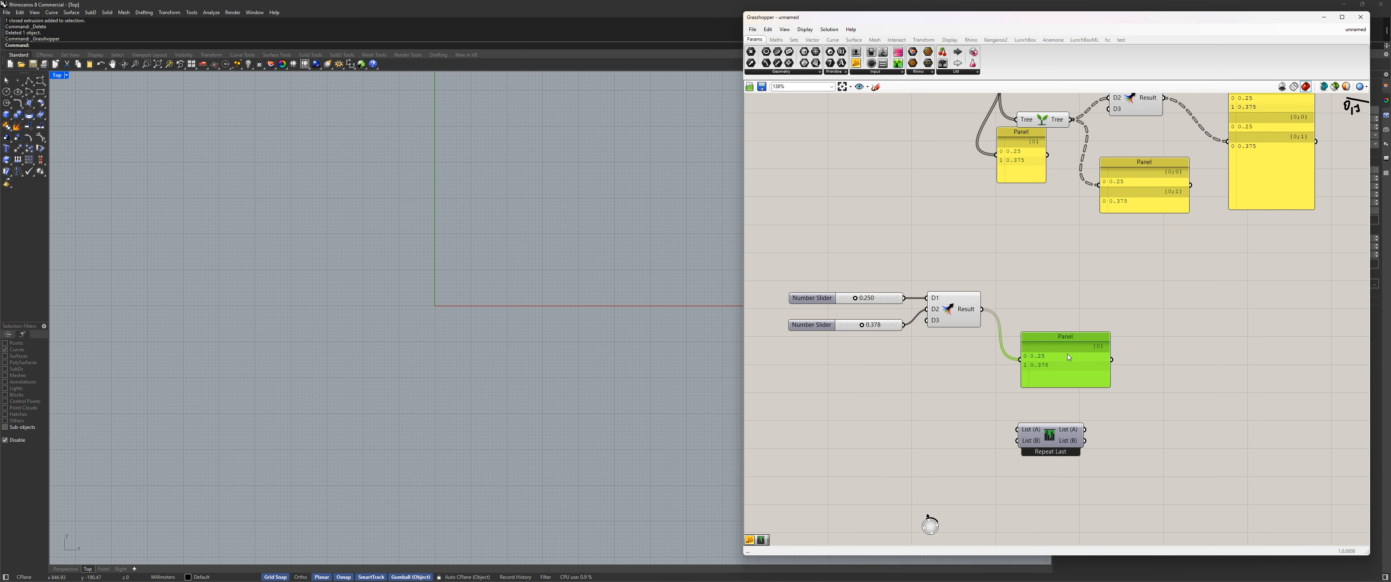
Add a Panel below the two lower sliders and enter the text "a" in it
left_click_drag(1072, 355, 1065, 354)
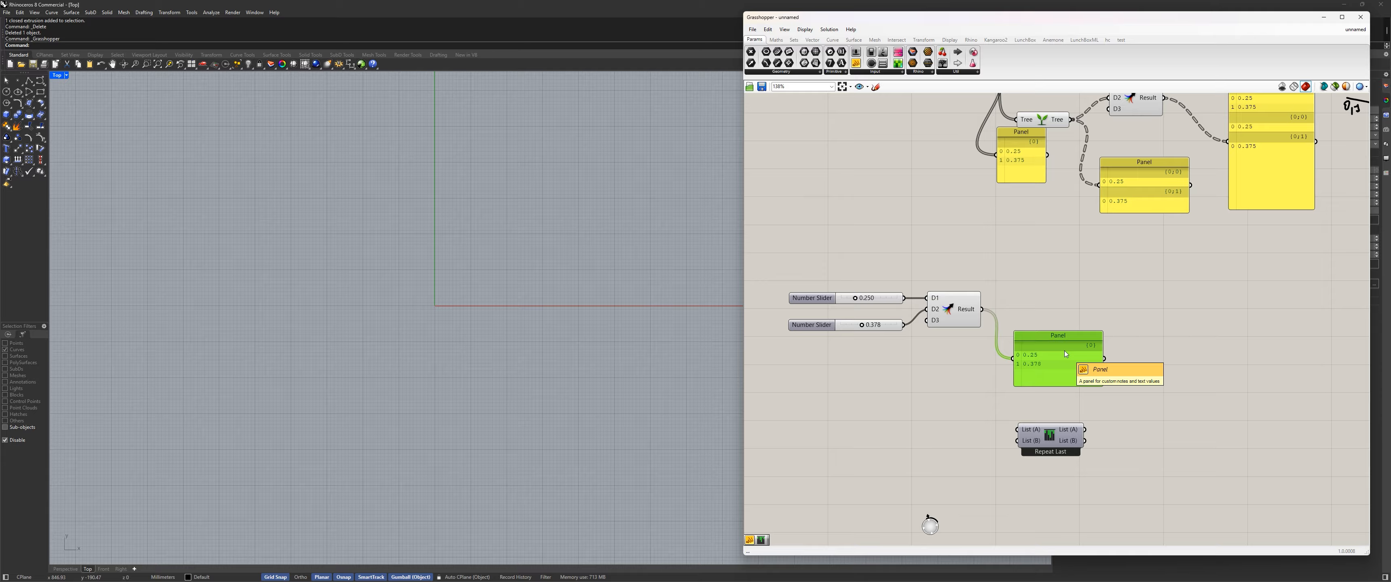
left_click_drag(785, 397, 798, 407)
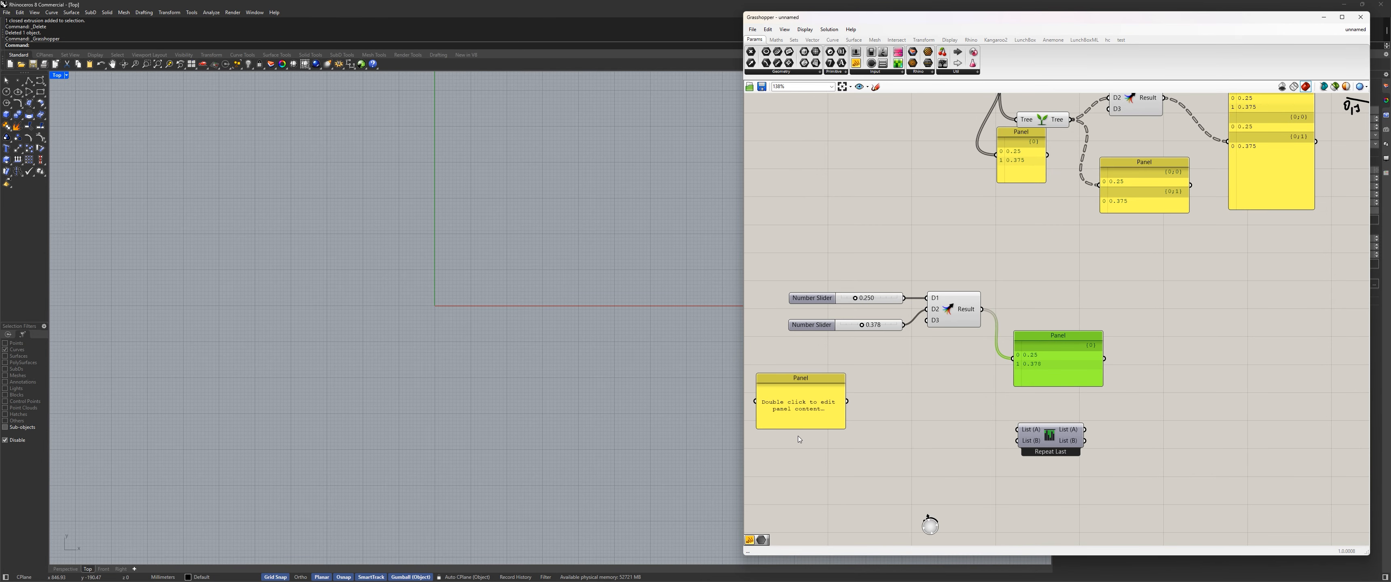
scroll(911, 402, "up", 3)
left_click(1009, 331)
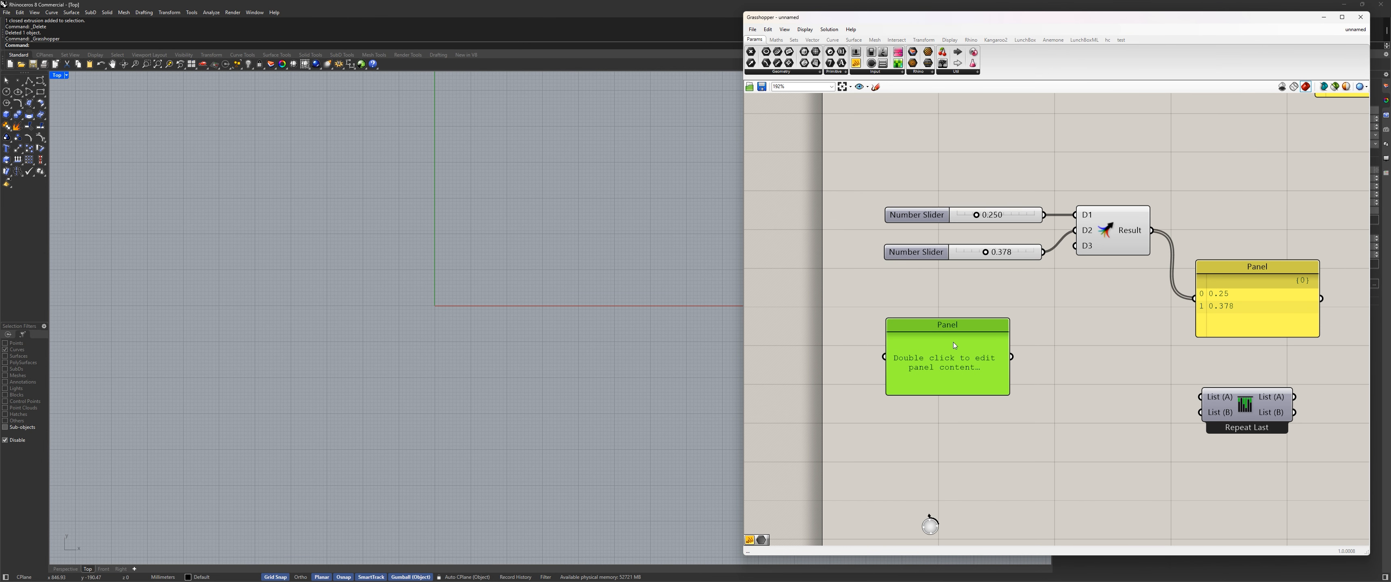
left_click_drag(955, 346, 946, 330)
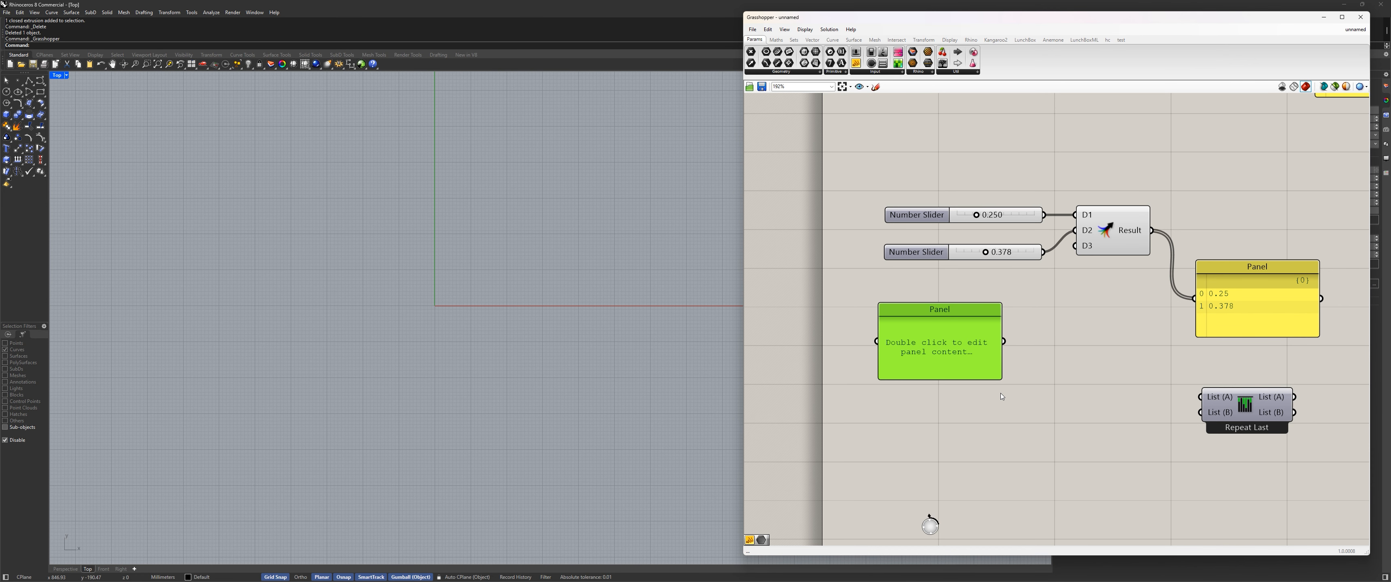
double_click(961, 351)
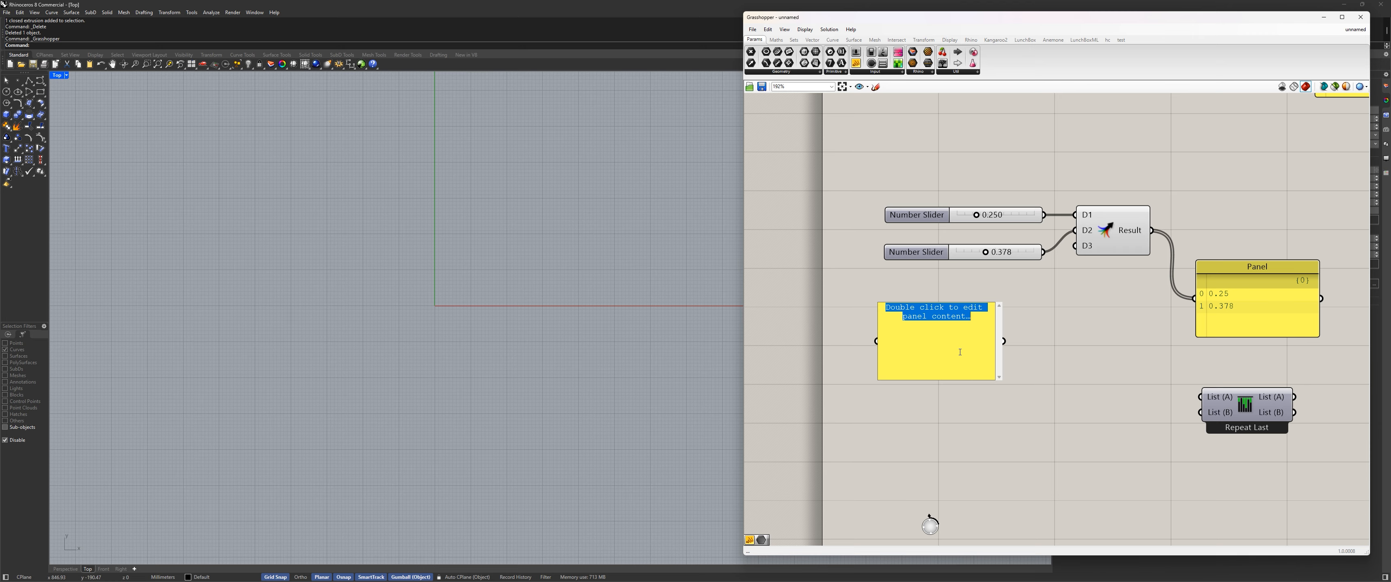
type("a")
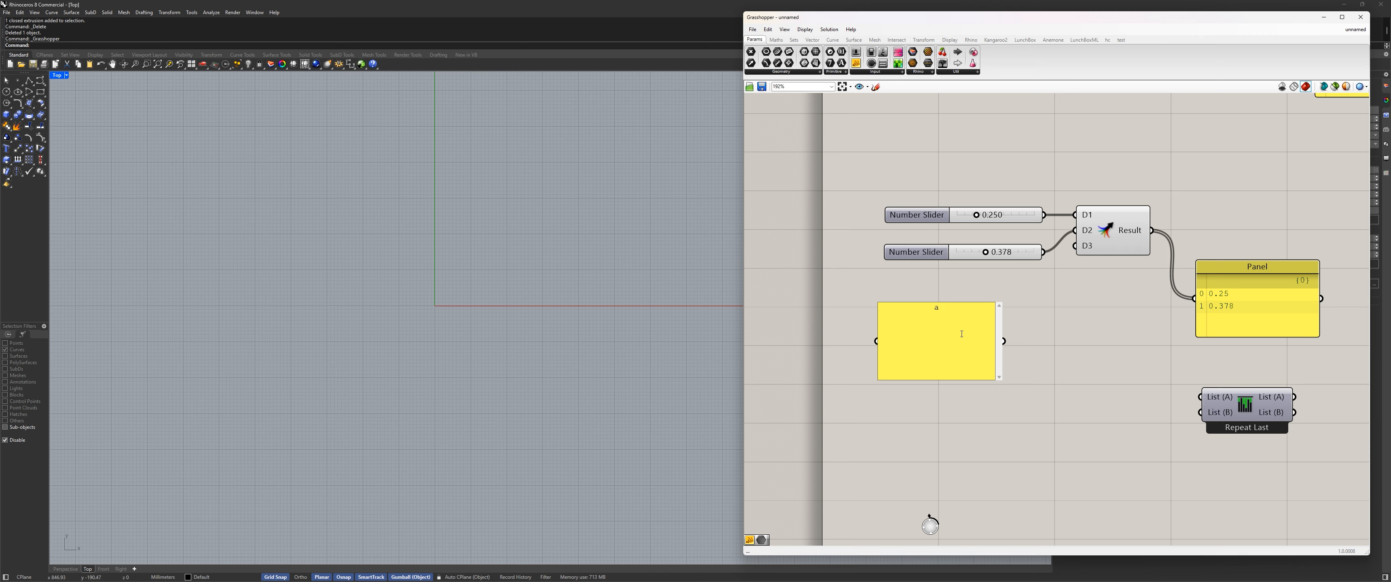
left_click(1074, 334)
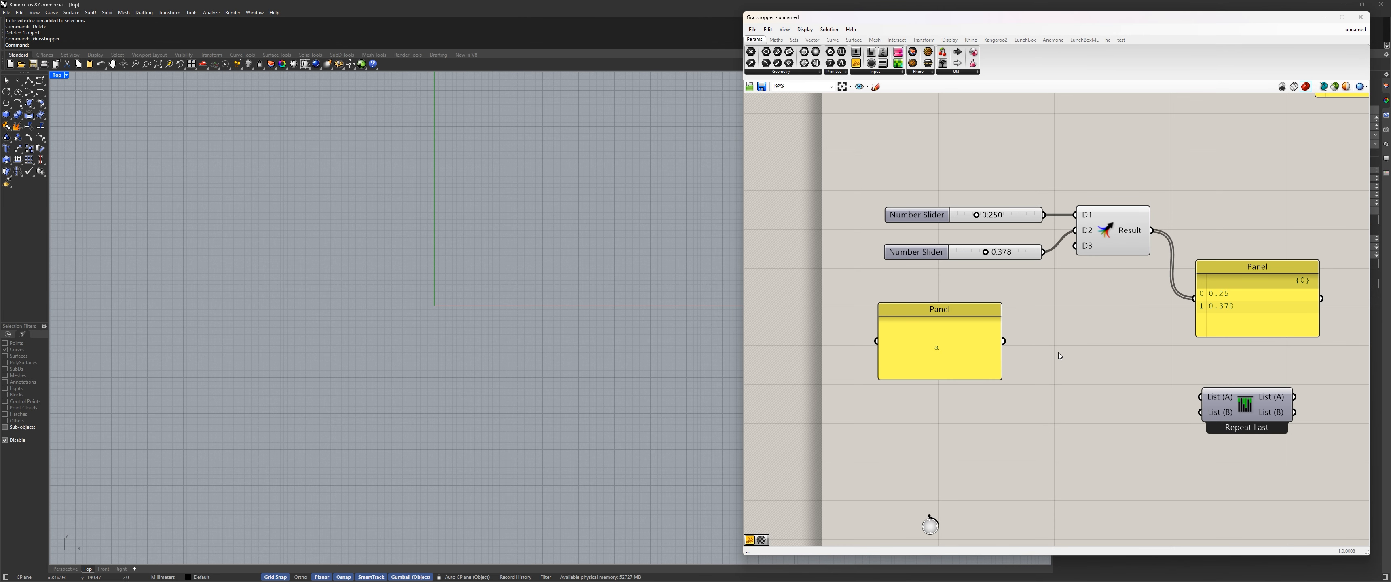
Shrink the "a" Panel to a small box and position it just under the sliders
left_click_drag(1000, 378, 910, 316)
right_click_drag(930, 383, 871, 380)
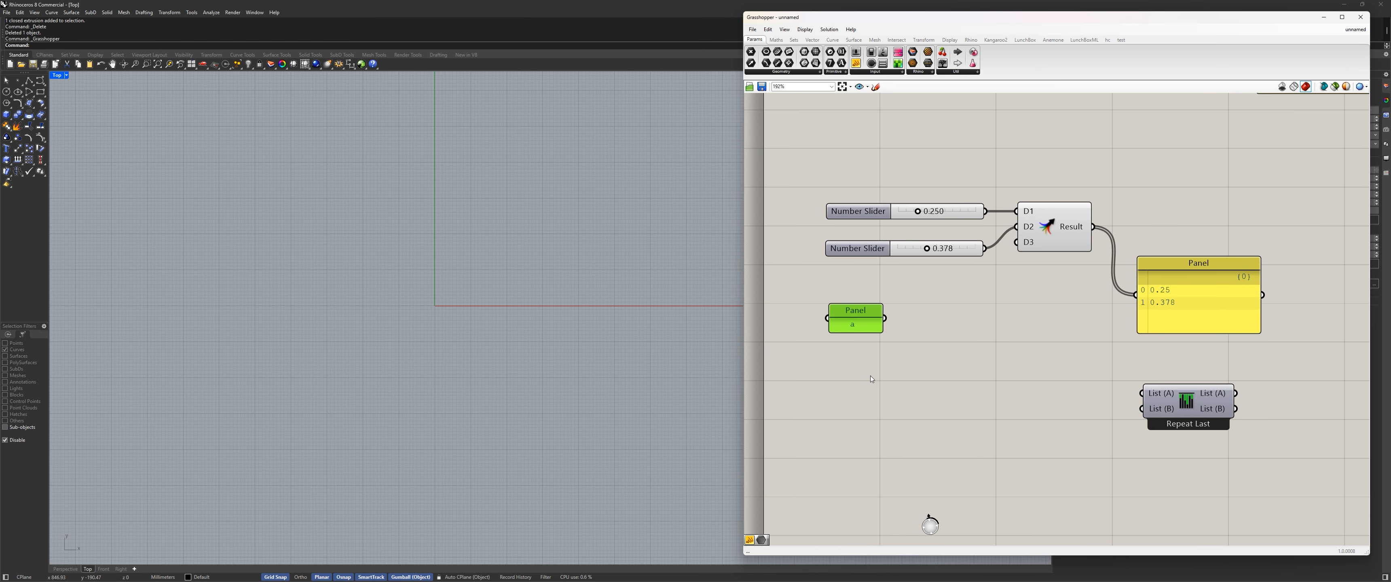
left_click_drag(866, 315, 871, 312)
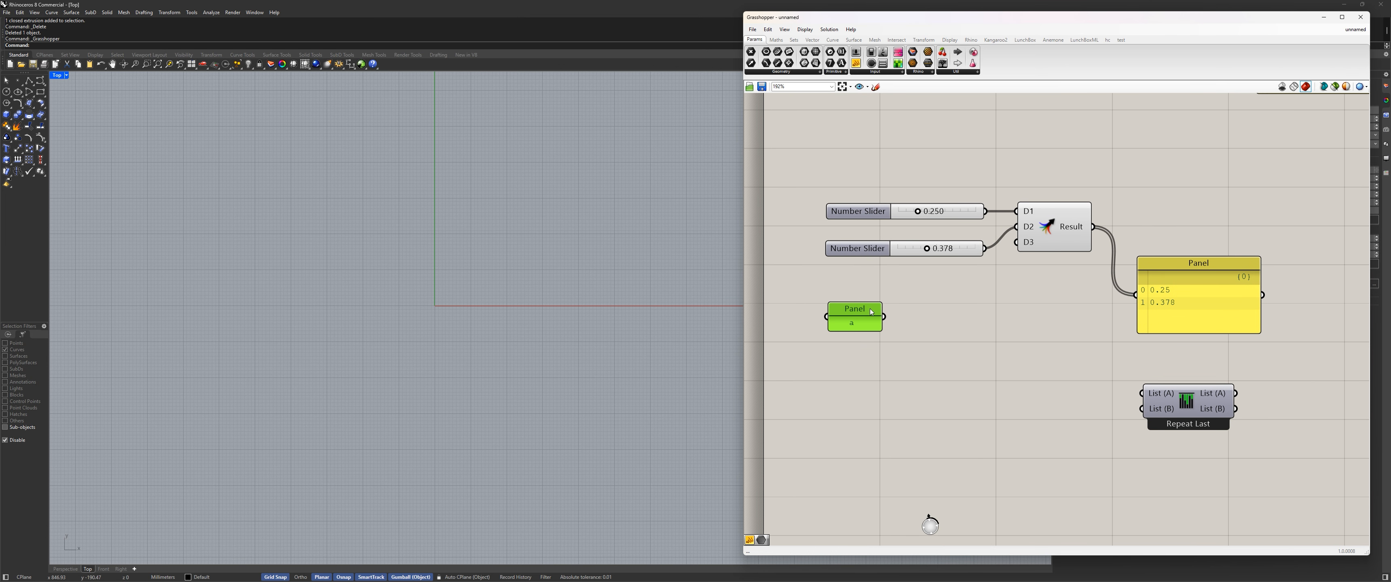
Add a second Panel containing "b", shrink it to match, and place it directly below the "a" Panel
left_click_drag(857, 63, 826, 359)
double_click(873, 402)
type("b")
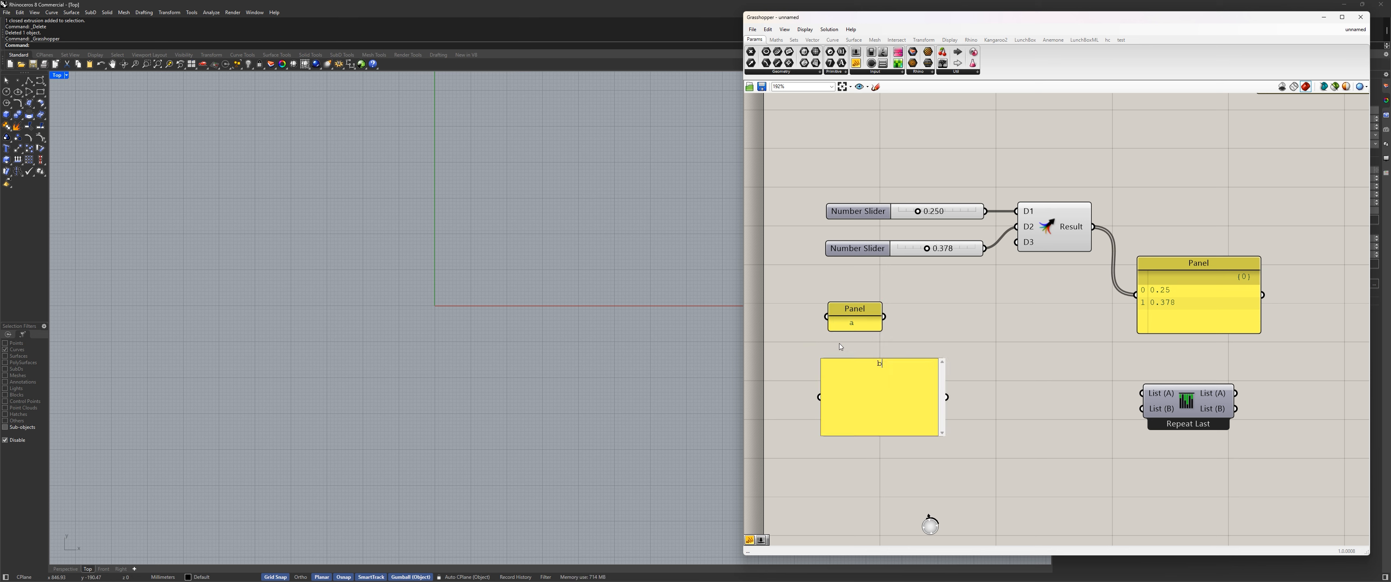
left_click(947, 438)
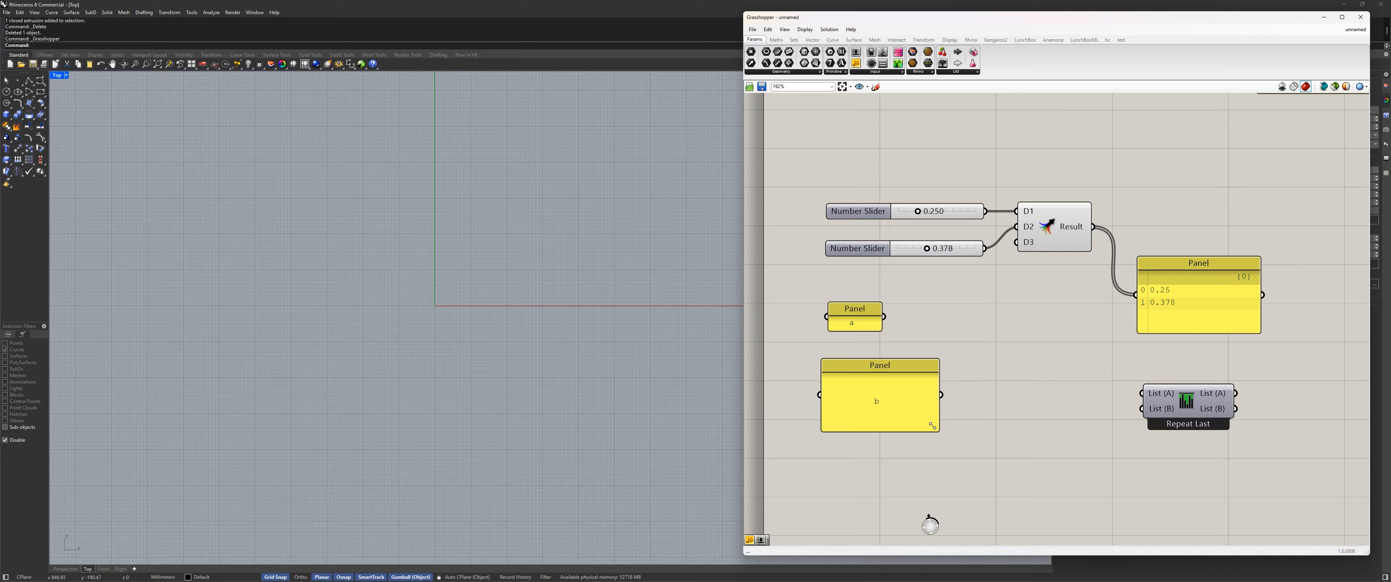
left_click_drag(858, 378, 863, 367)
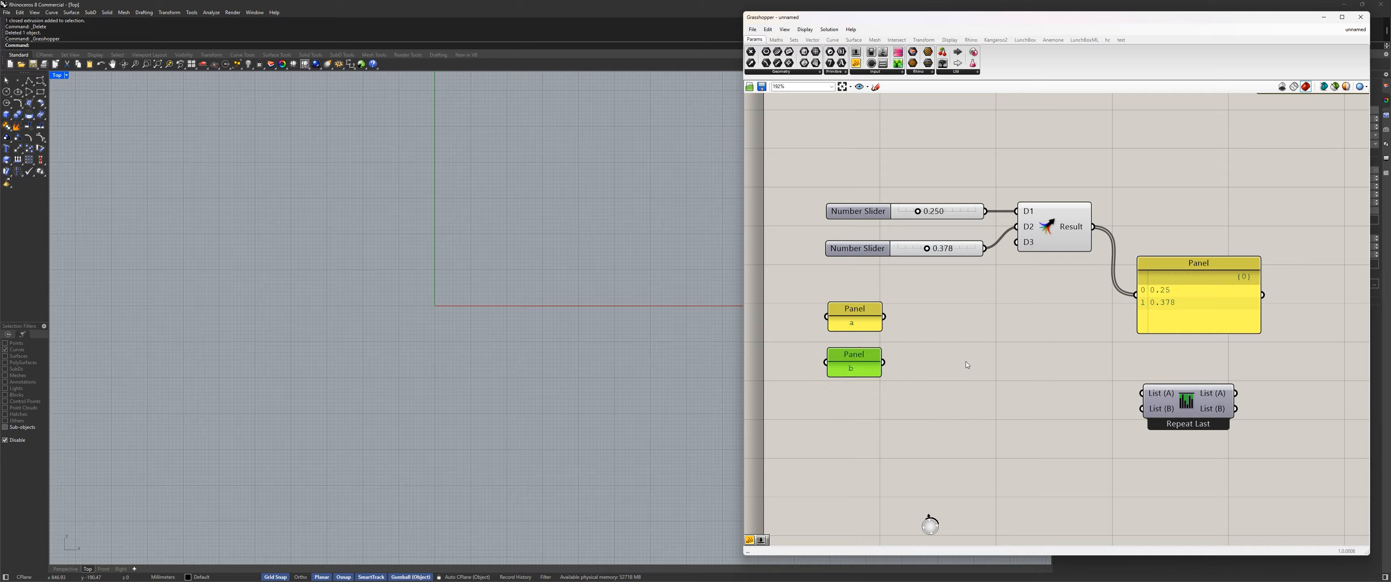
Move the "a" and "b" Panels together slightly lower and raise the slider Merge's result Panel
left_click(949, 289)
left_click_drag(949, 288, 824, 415)
left_click_drag(860, 318, 843, 351)
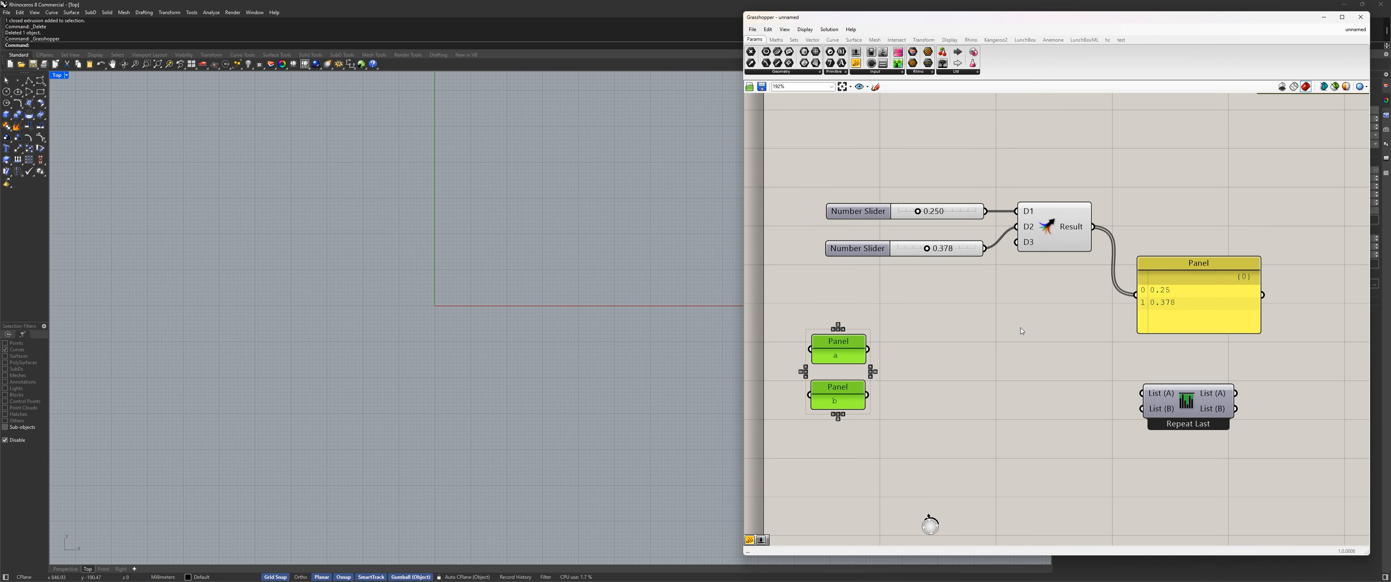
left_click_drag(1195, 294, 1205, 266)
left_click(1028, 307)
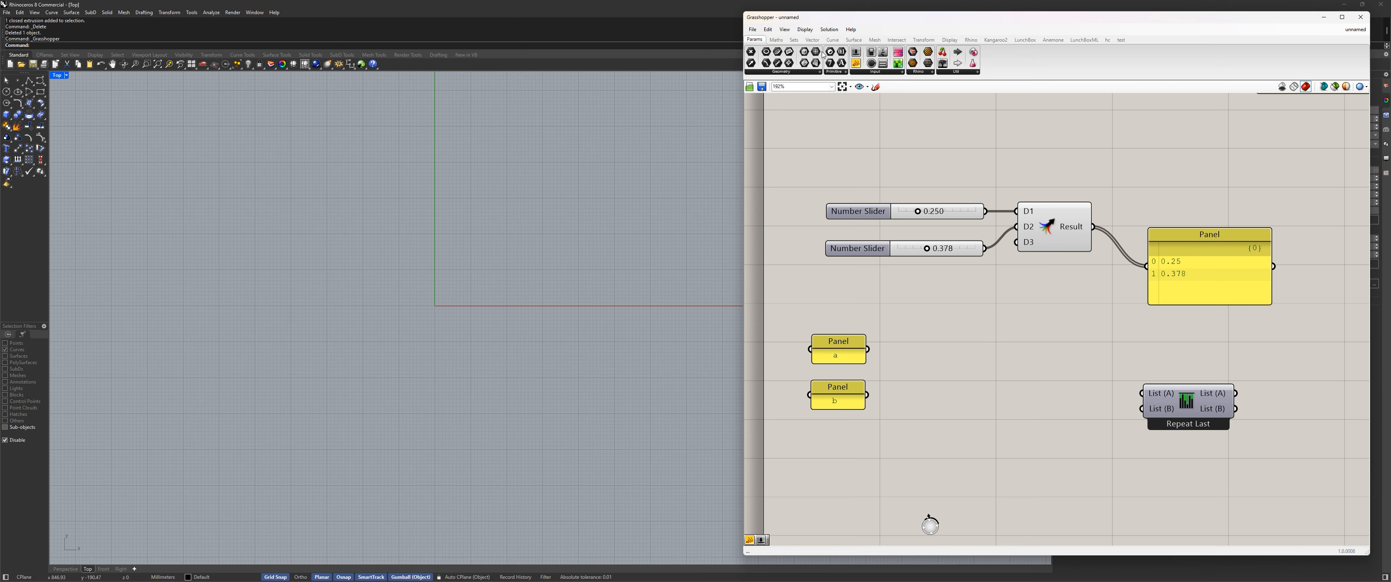
Place a Merge beside the text Panels and connect "a" to its first input and "b" to its second
left_click(794, 44)
left_click(932, 72)
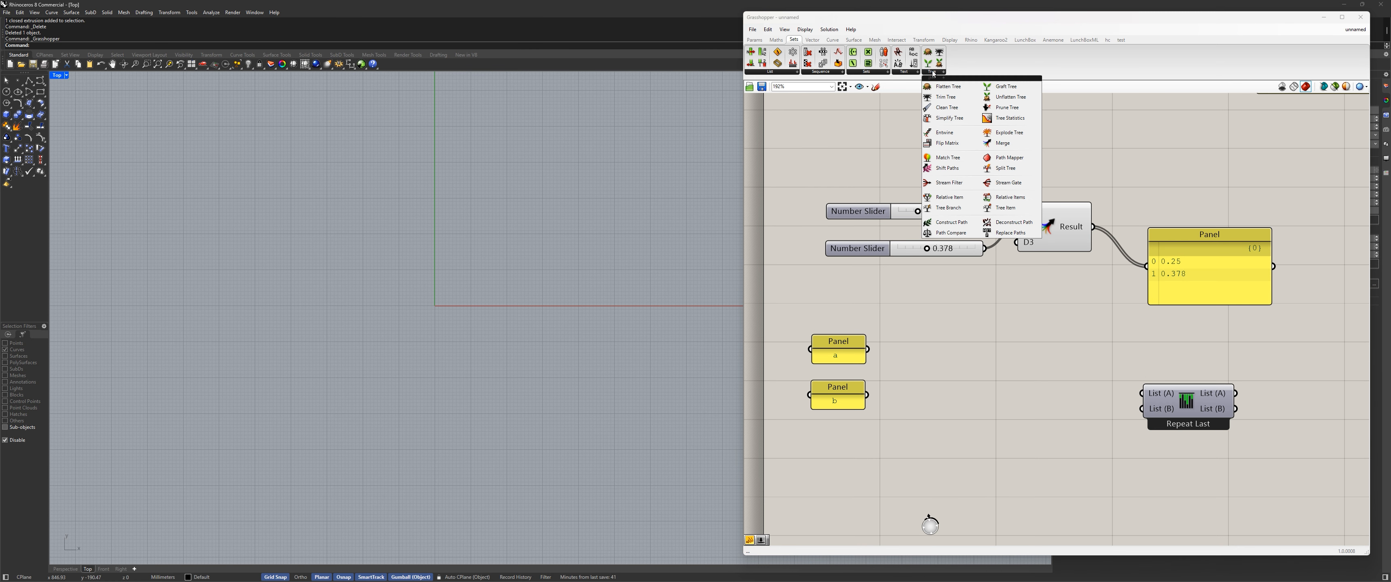
left_click(1003, 143)
left_click(961, 373)
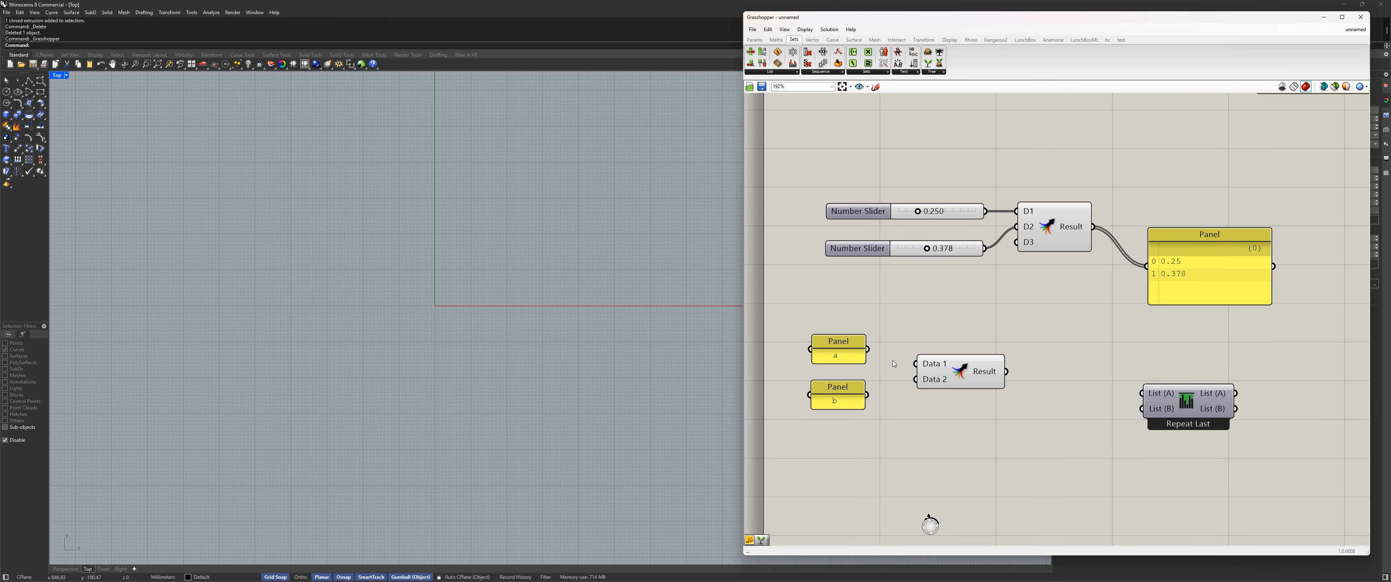
left_click_drag(867, 350, 916, 382)
right_click_drag(968, 408, 903, 398)
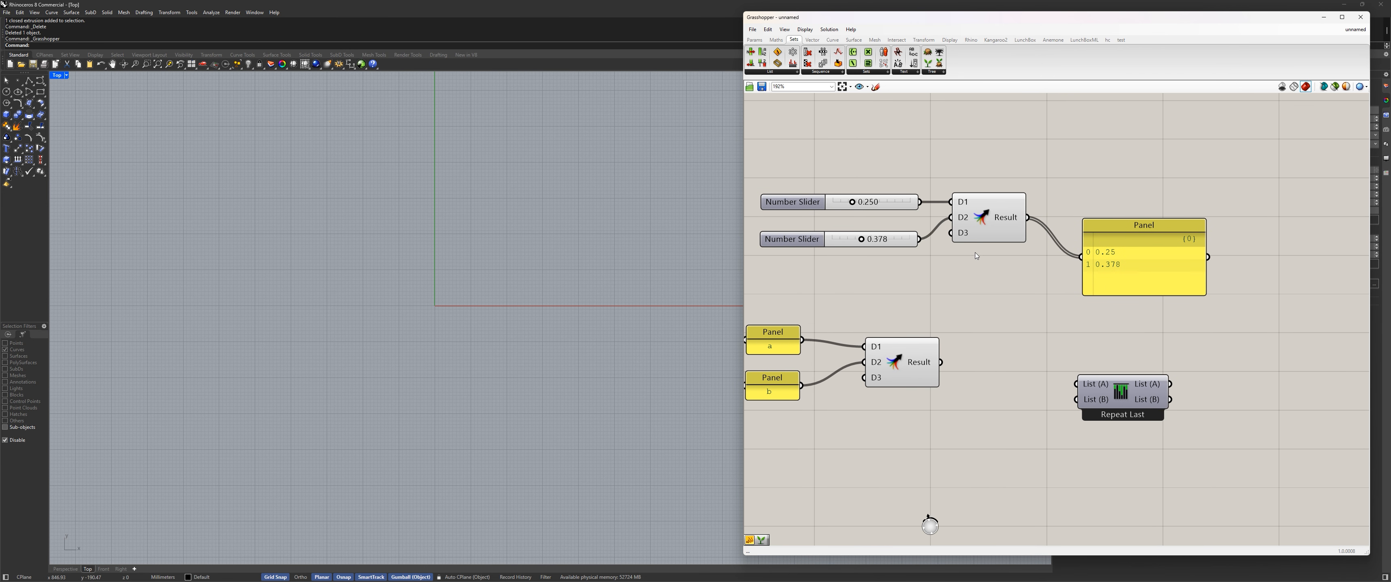
Connect a narrow Panel to the text Merge's Result and shift the Longest List farther right to make room
left_click(754, 40)
left_click_drag(856, 63, 949, 336)
left_click_drag(1071, 344, 1016, 464)
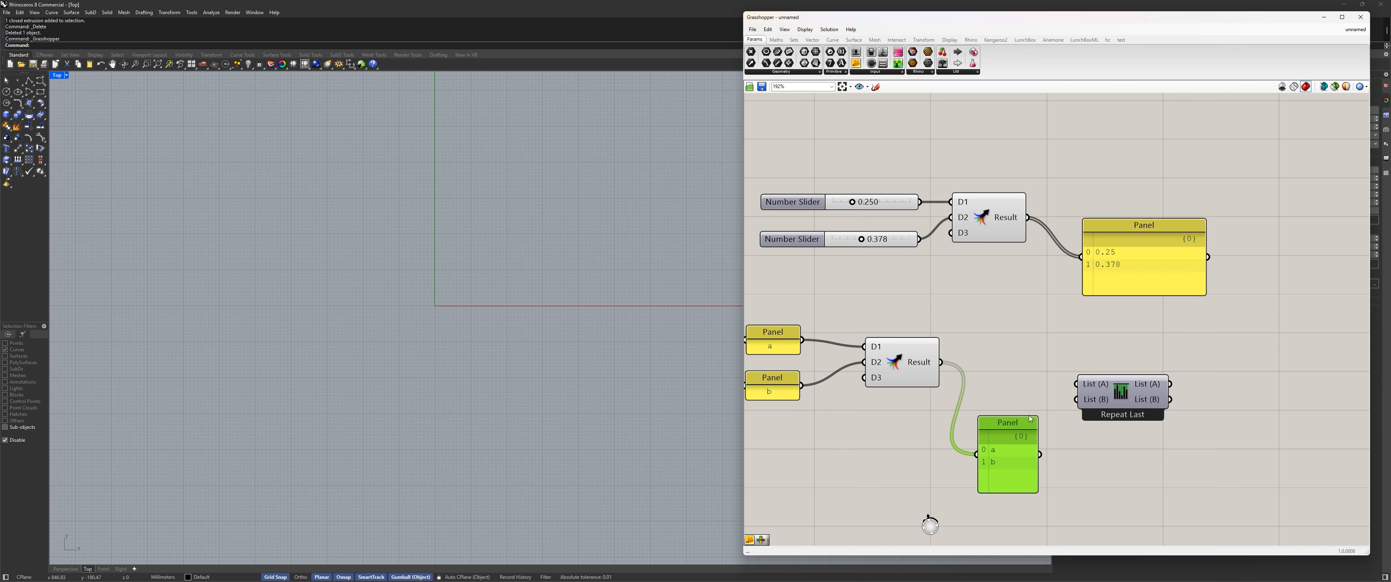
left_click_drag(1122, 398, 1282, 392)
left_click_drag(999, 450, 1115, 430)
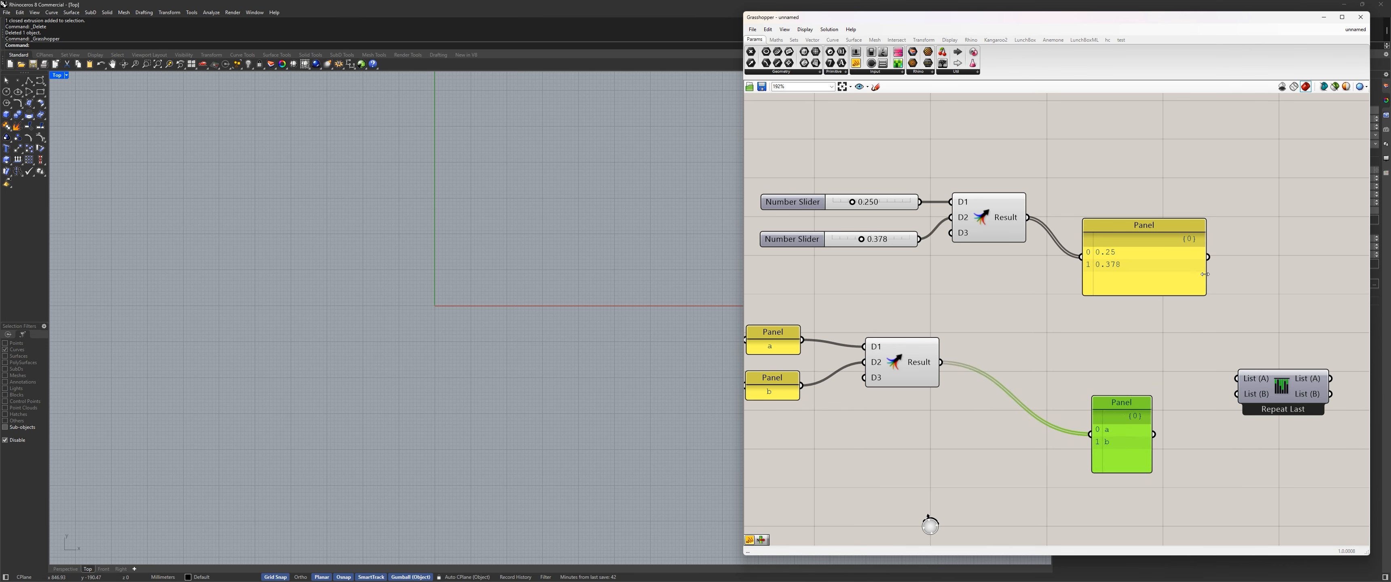
Narrow the slider values' Panel and line up the text Panels, their Merge and result Panel beneath the slider branch
left_click_drag(1204, 274, 1118, 264)
right_click_drag(1118, 264, 1239, 214)
left_click_drag(1097, 388, 776, 240)
left_click_drag(1028, 326, 1118, 351)
right_click_drag(1280, 386, 947, 388)
mouse_move(914, 392)
left_mouse_down()
mouse_move(907, 361)
mouse_move(913, 372)
left_mouse_up()
left_click_drag(908, 209, 908, 212)
left_click_drag(935, 352, 920, 341)
left_click(920, 287)
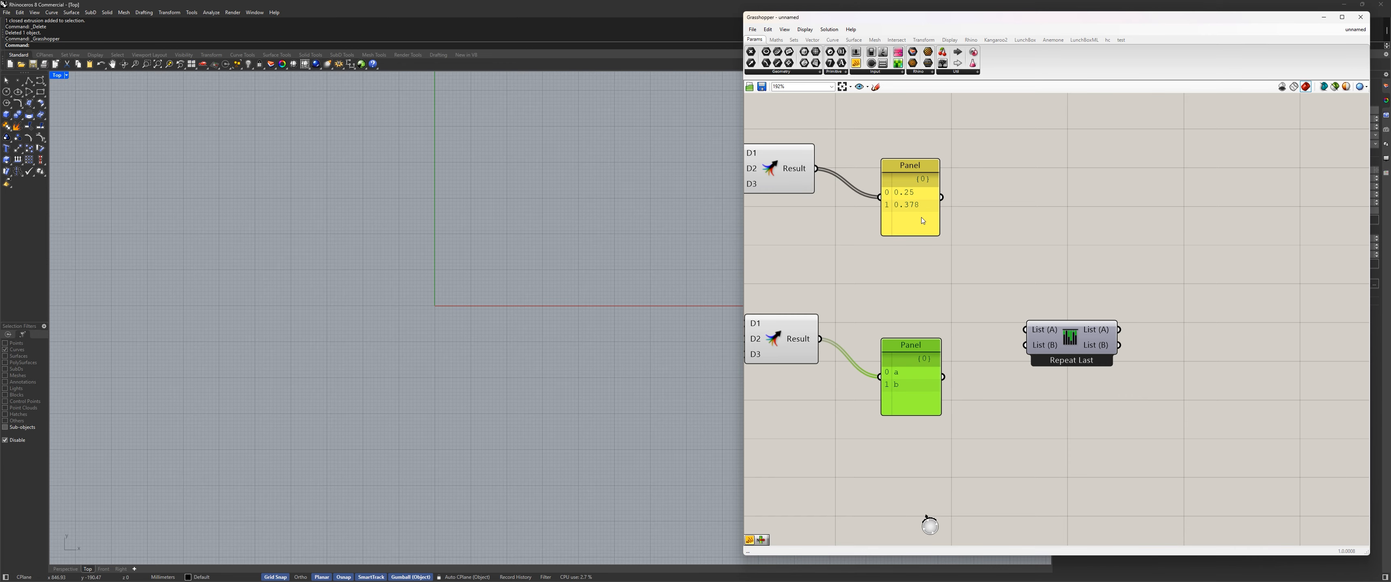
Move the second slider closer to the first, then add a third slider set to 0.438 connected to the Merge's D3
right_click_drag(893, 209, 1143, 247)
left_click_drag(844, 221, 844, 212)
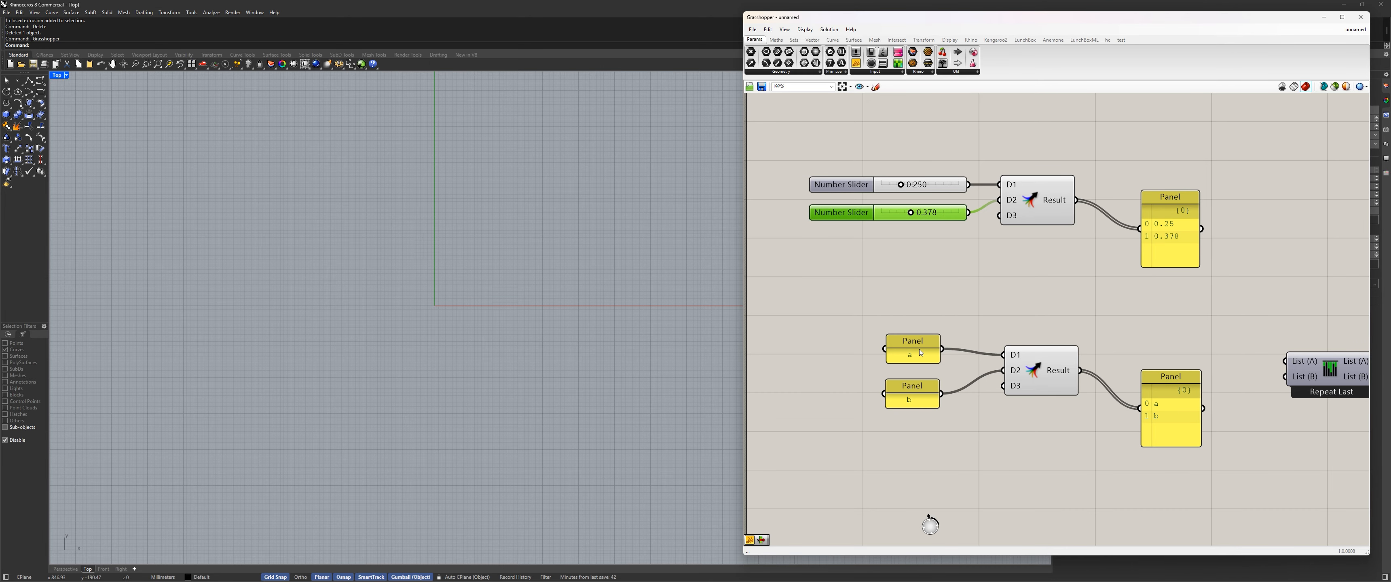
left_click(776, 212)
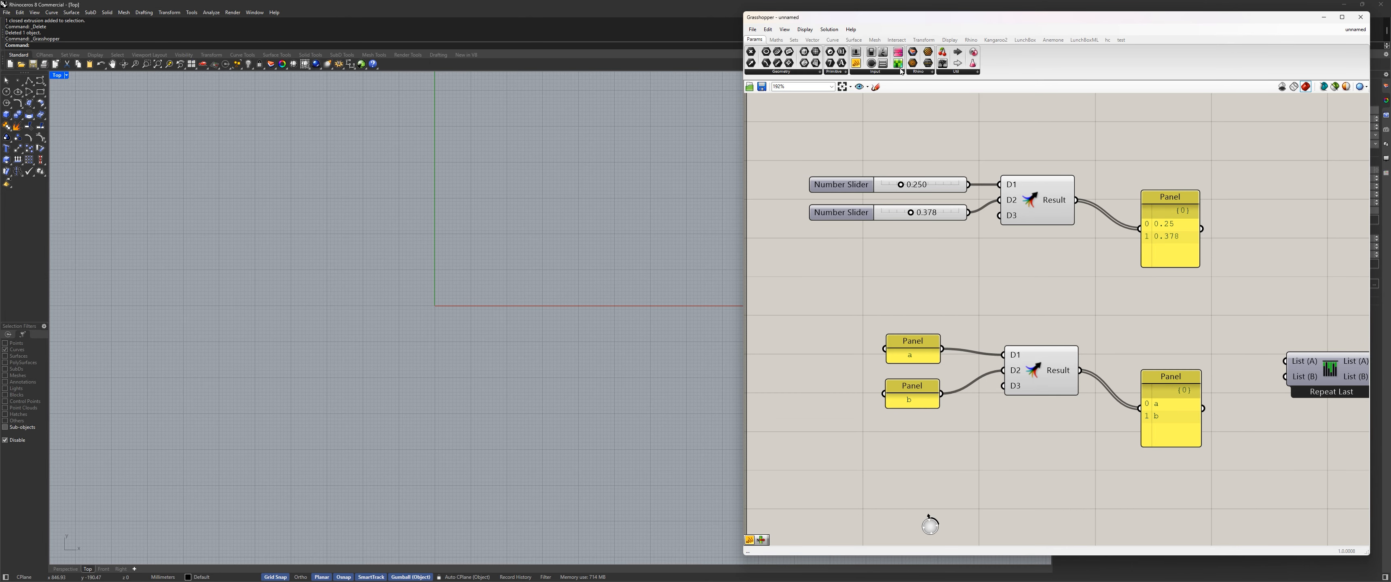
left_click(860, 249)
left_click_drag(941, 248, 998, 217)
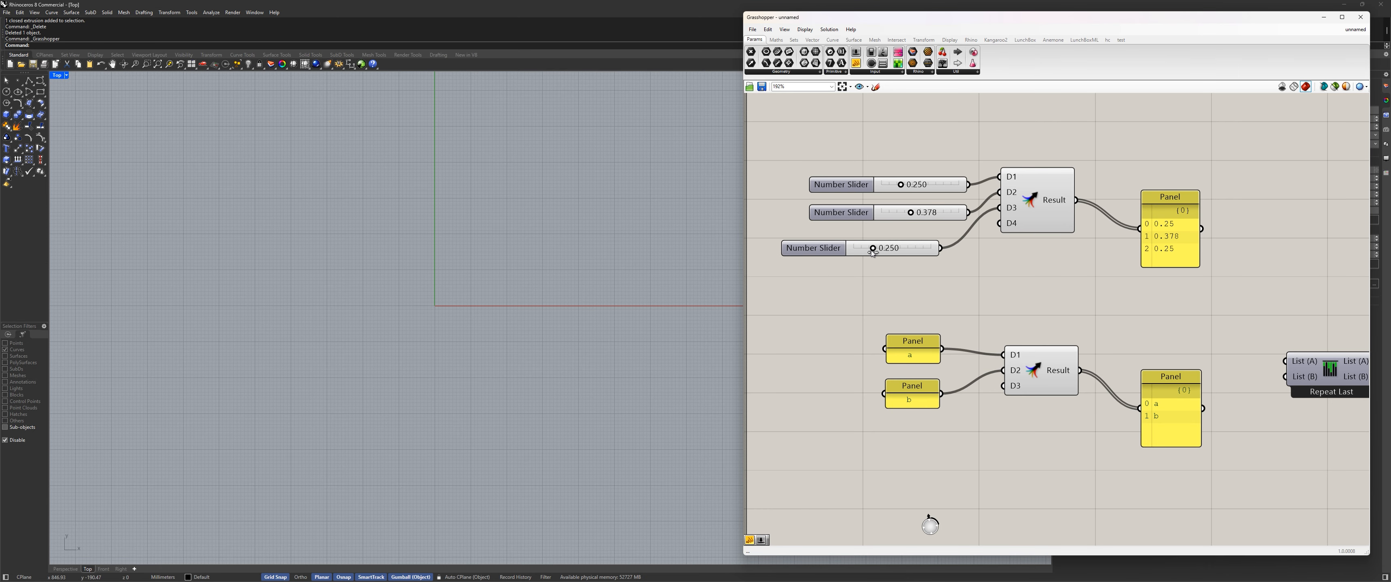
left_click_drag(873, 250, 923, 248)
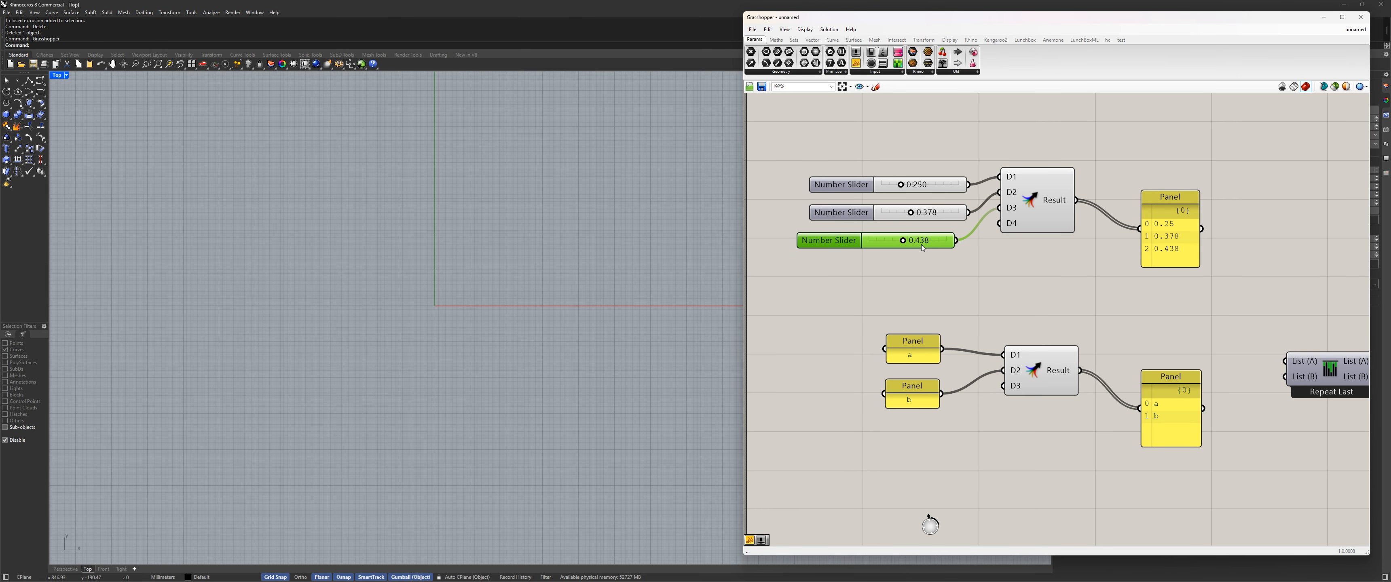
Add a third text Panel below the "b" Panel and enter "c" in it
left_click(858, 64)
left_click(895, 457)
right_click_drag(800, 415, 778, 348)
left_click_drag(876, 378, 913, 389)
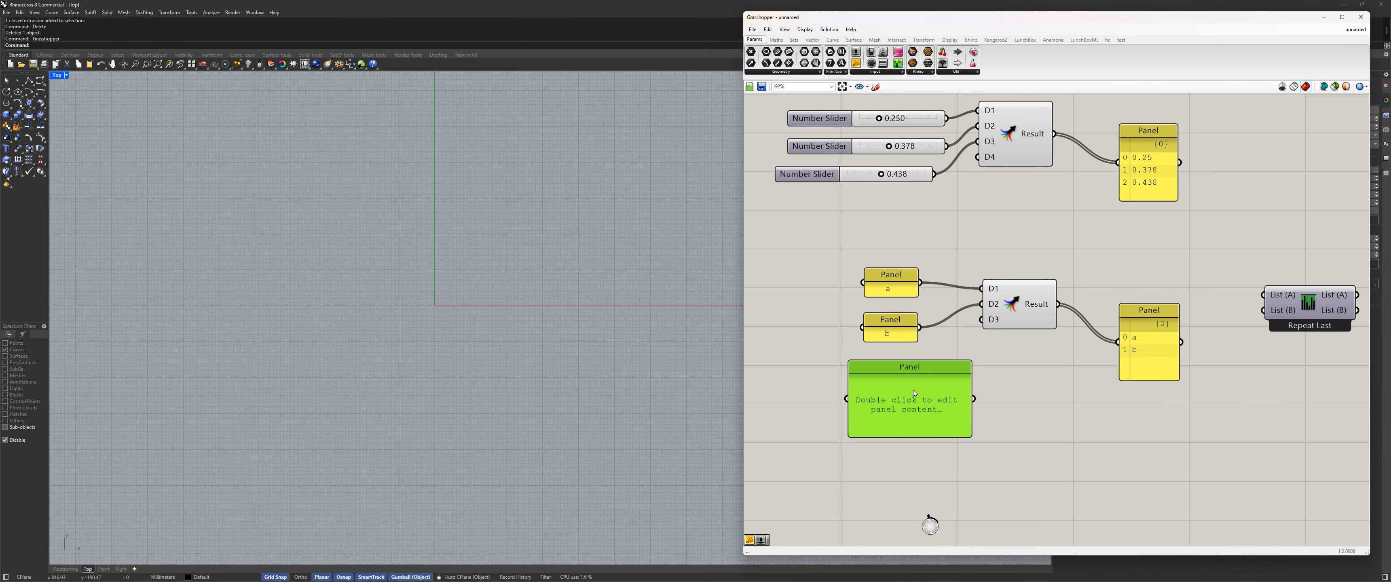
double_click(913, 390)
type("c")
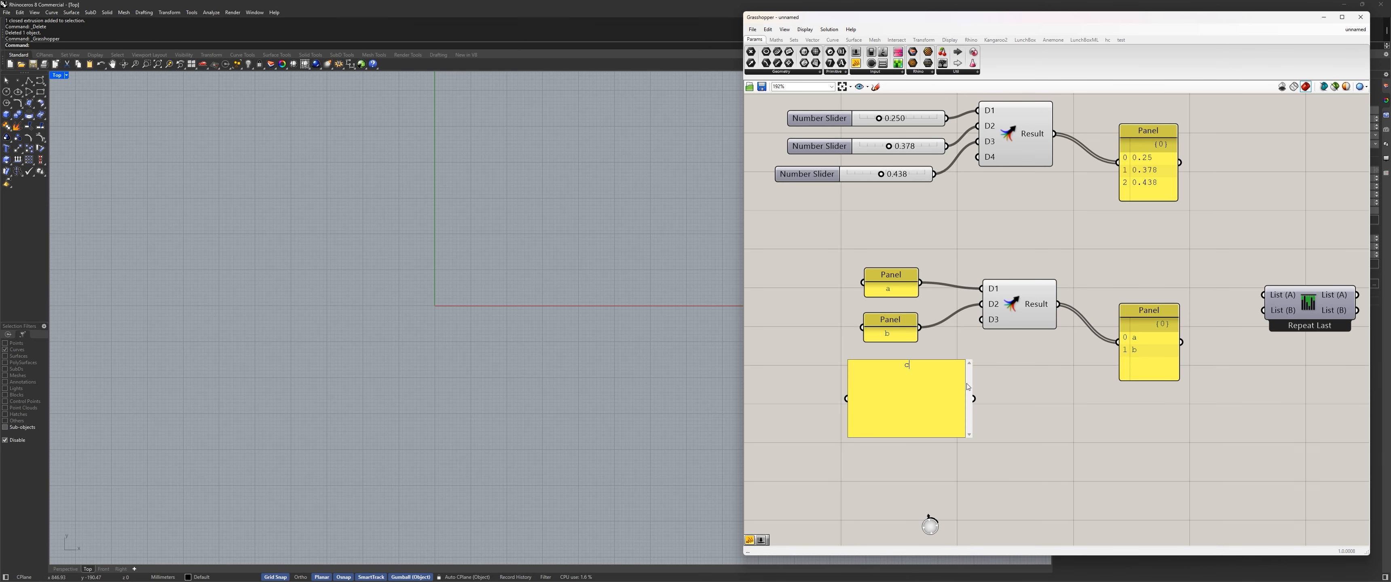
left_click(1016, 375)
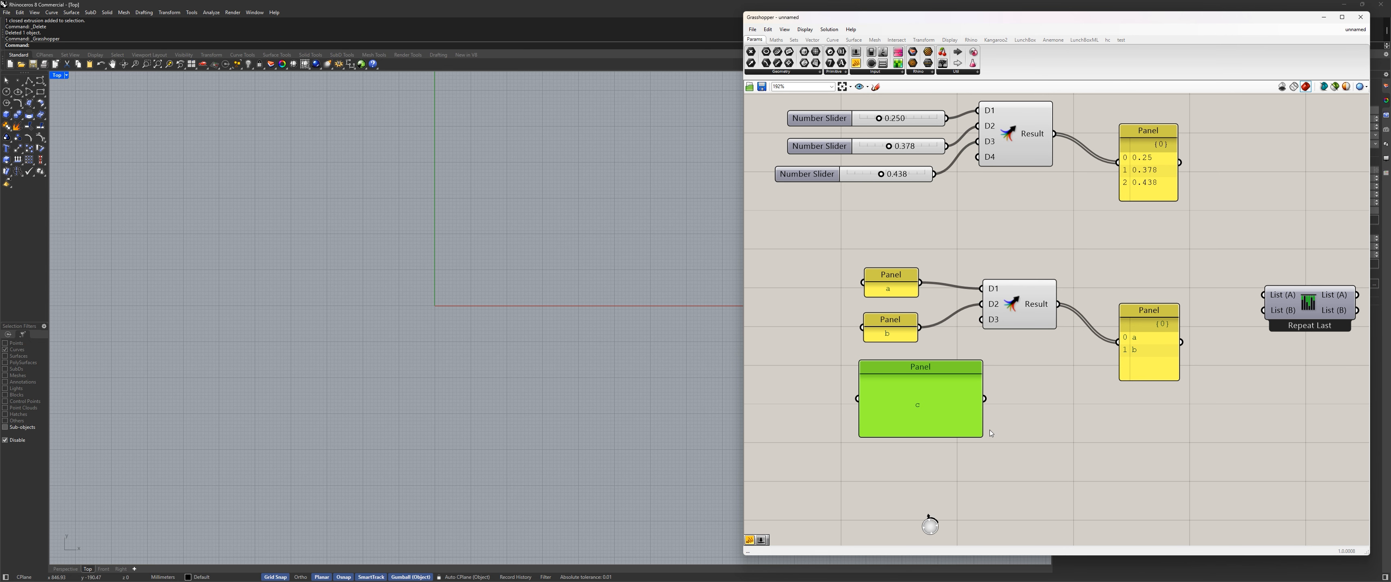
Shrink the "c" Panel to match the others and connect it to the text Merge's D3 input
left_click_drag(982, 437, 981, 320)
right_click_drag(1018, 307, 914, 344)
left_click(913, 347)
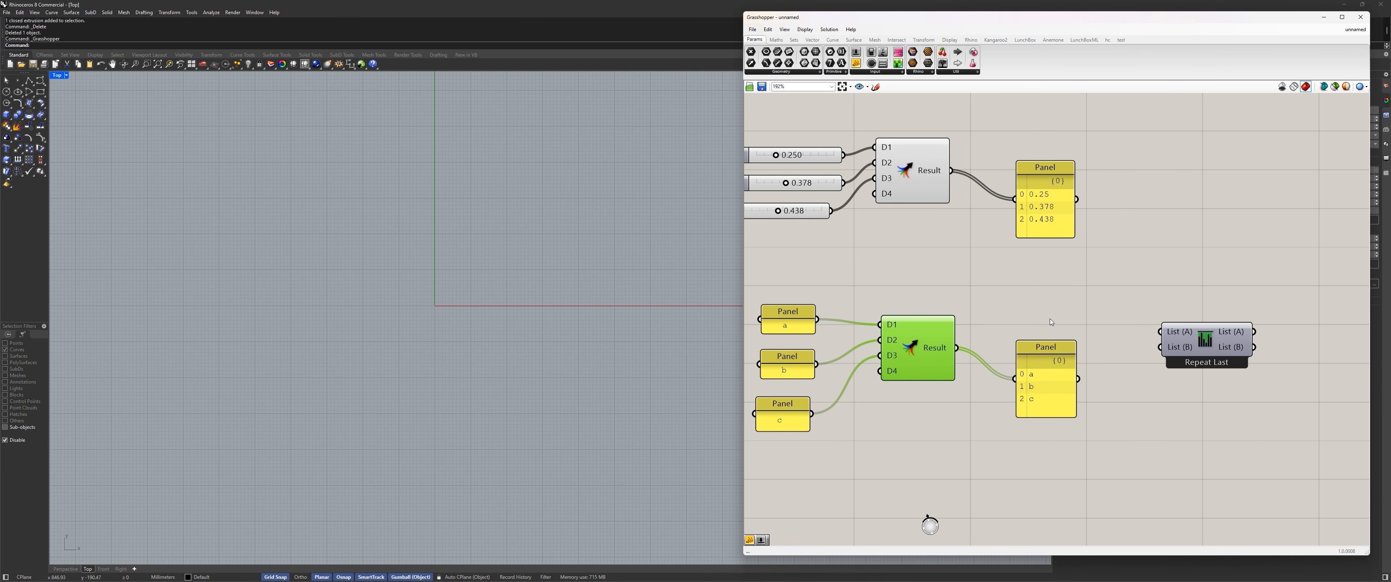
Level the slider values' Panel with its Merge and connect that Merge's Result to the Longest List's List (A) input
right_click_drag(1051, 323, 916, 329)
left_click_drag(911, 195, 928, 166)
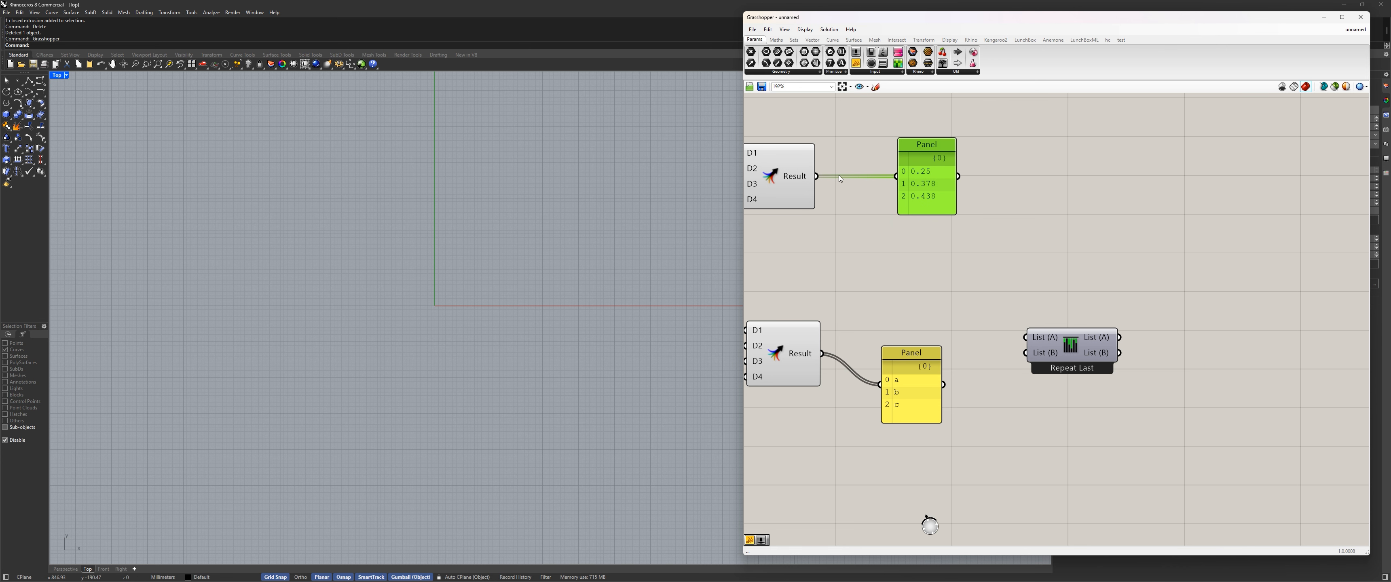
right_click_drag(901, 166, 1019, 195)
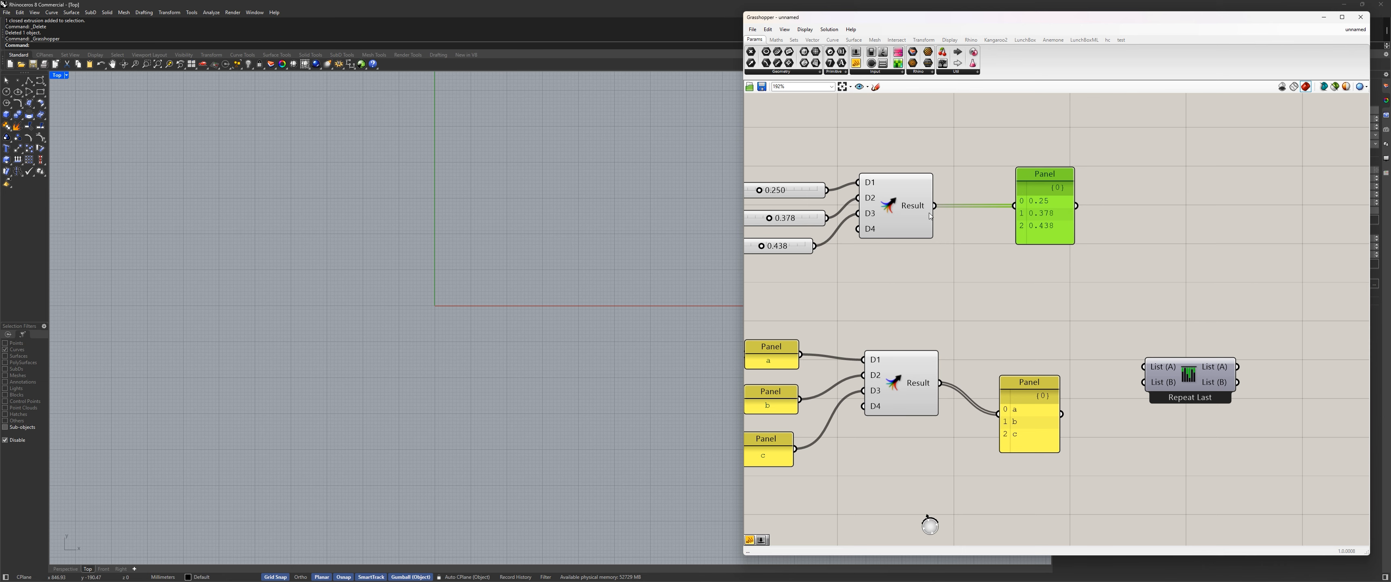
left_click_drag(934, 206, 1137, 372)
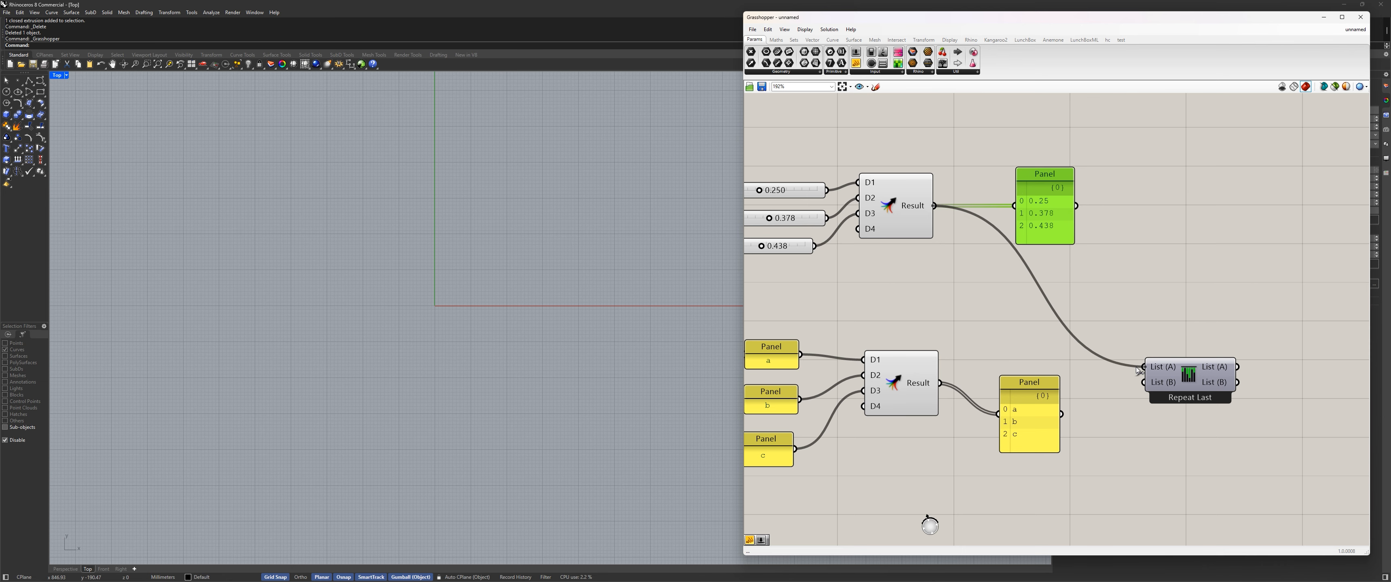
Move the text values' Panel lower and connect the text Merge's Result to the Longest List's List (B) input
right_click_drag(1072, 408, 1002, 339)
left_click_drag(967, 316, 991, 372)
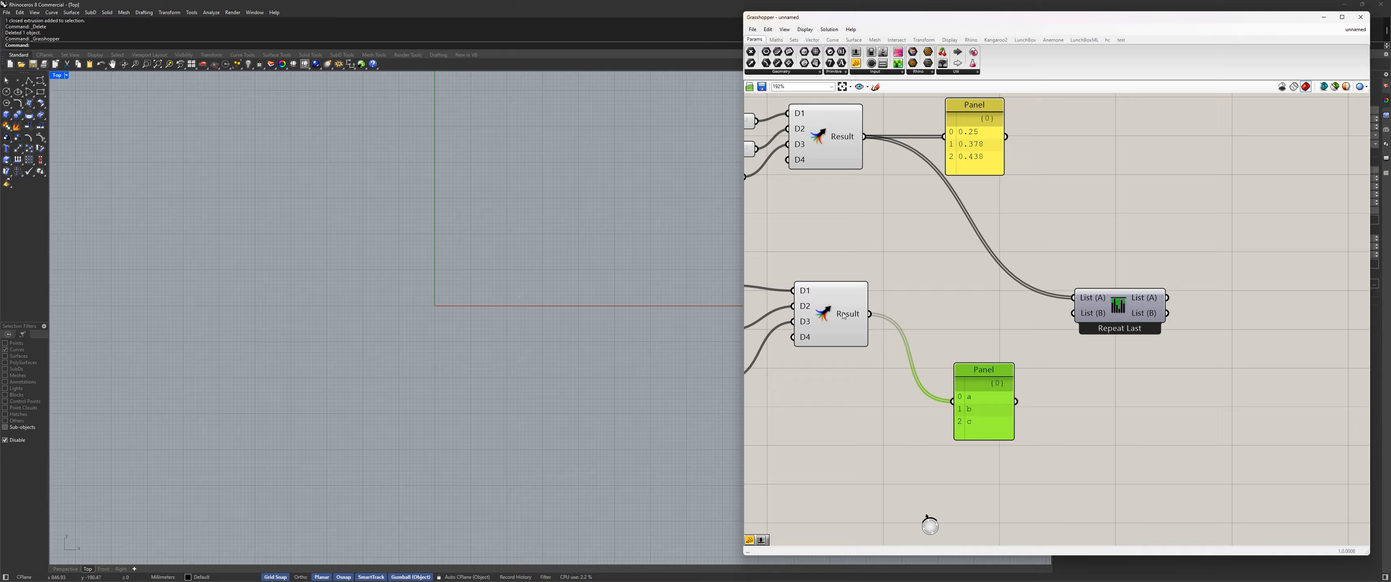
left_click_drag(844, 315, 1079, 269)
right_click_drag(1051, 298, 1023, 338)
left_click_drag(959, 405, 953, 409)
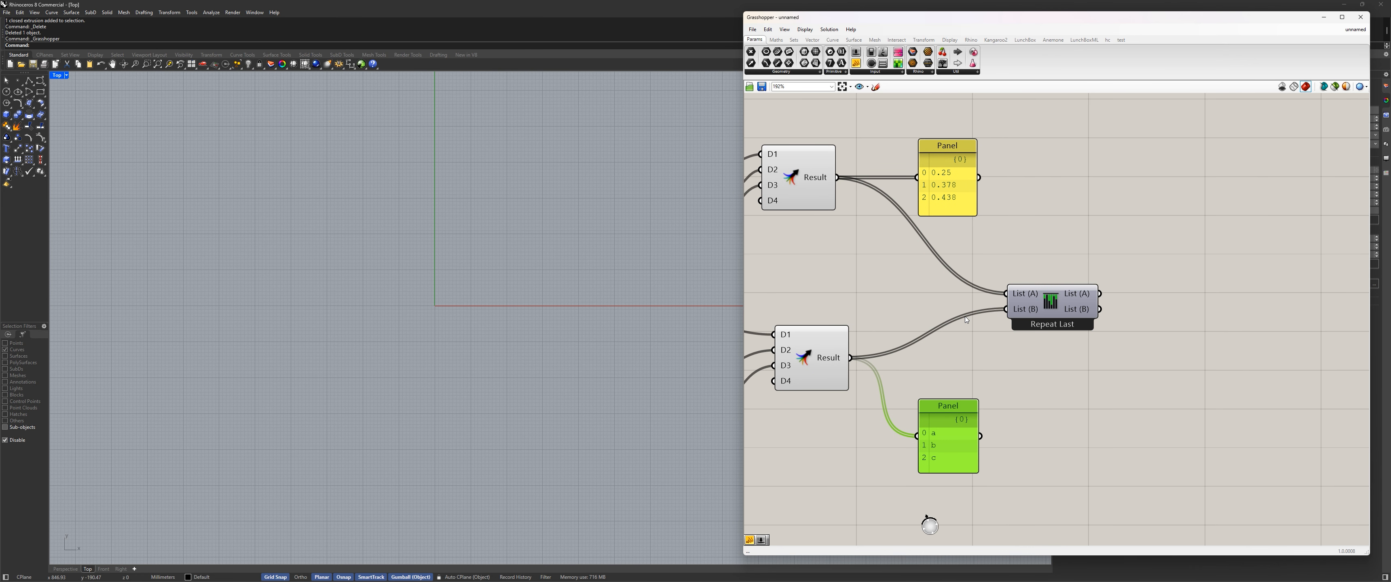
Place a Panel to the upper right of the Longest List and connect the List (A) output to it
left_click(857, 64)
left_click(1173, 239)
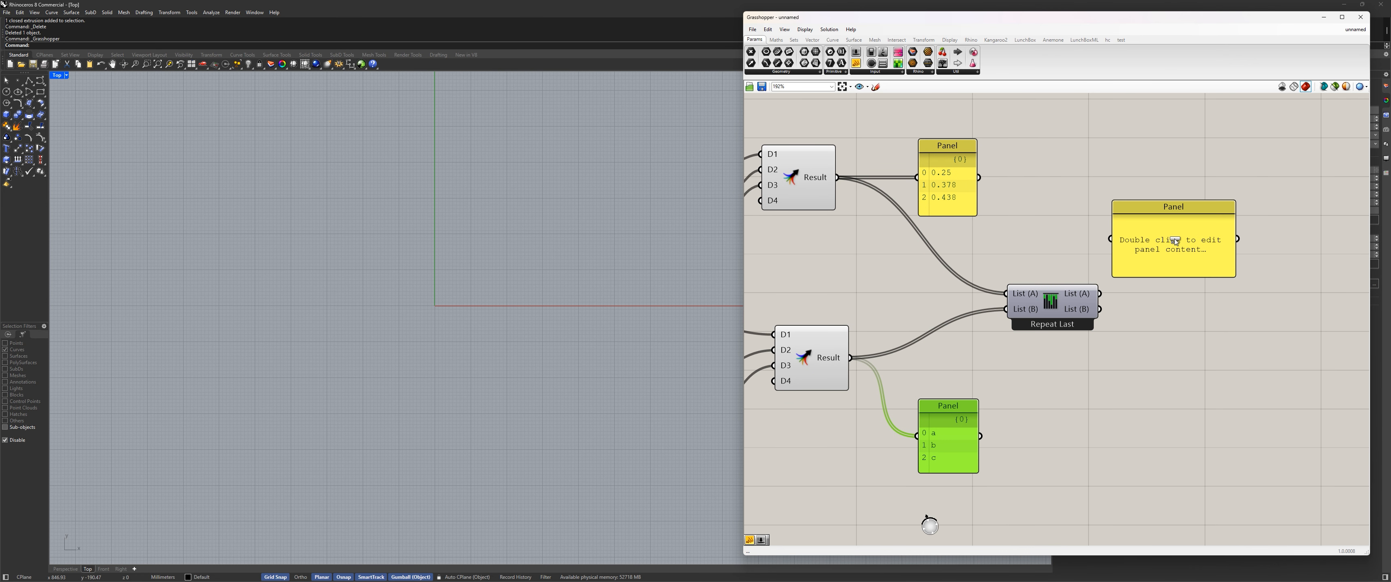
mouse_move(1099, 293)
left_mouse_down()
mouse_move(1110, 239)
mouse_move(1207, 247)
left_mouse_up()
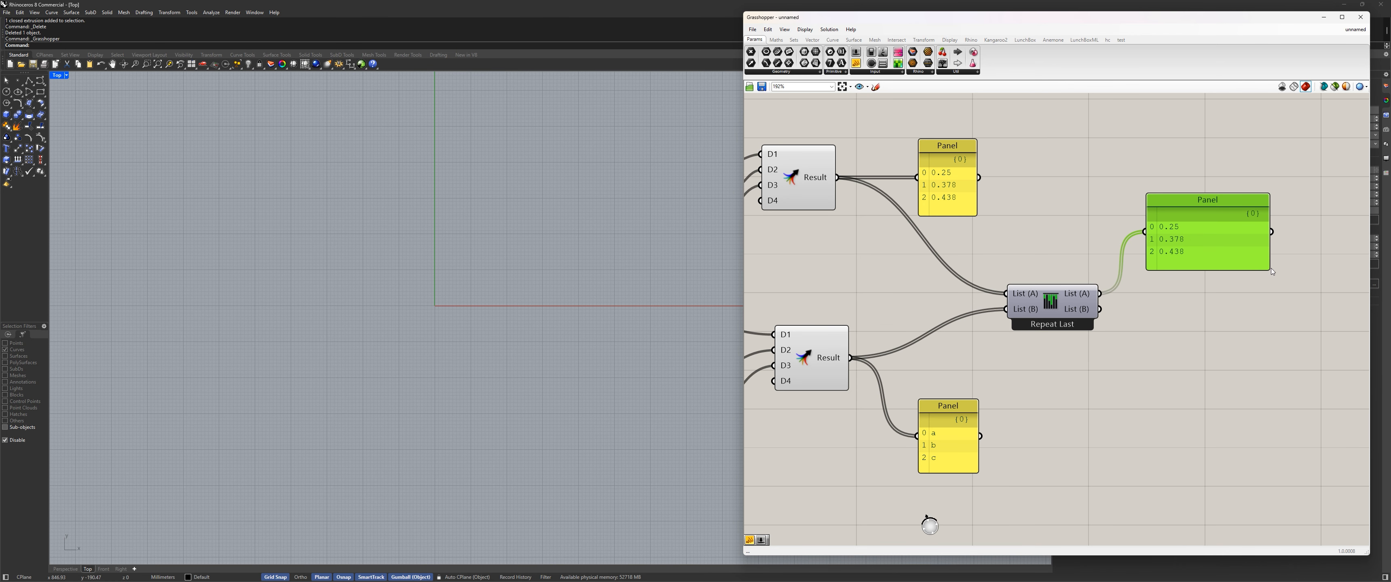
Narrow the List (A) output Panel and place an equally narrow Panel below it, connected to the Longest List's List (B) output
left_click_drag(1270, 273, 1204, 265)
left_click(856, 63)
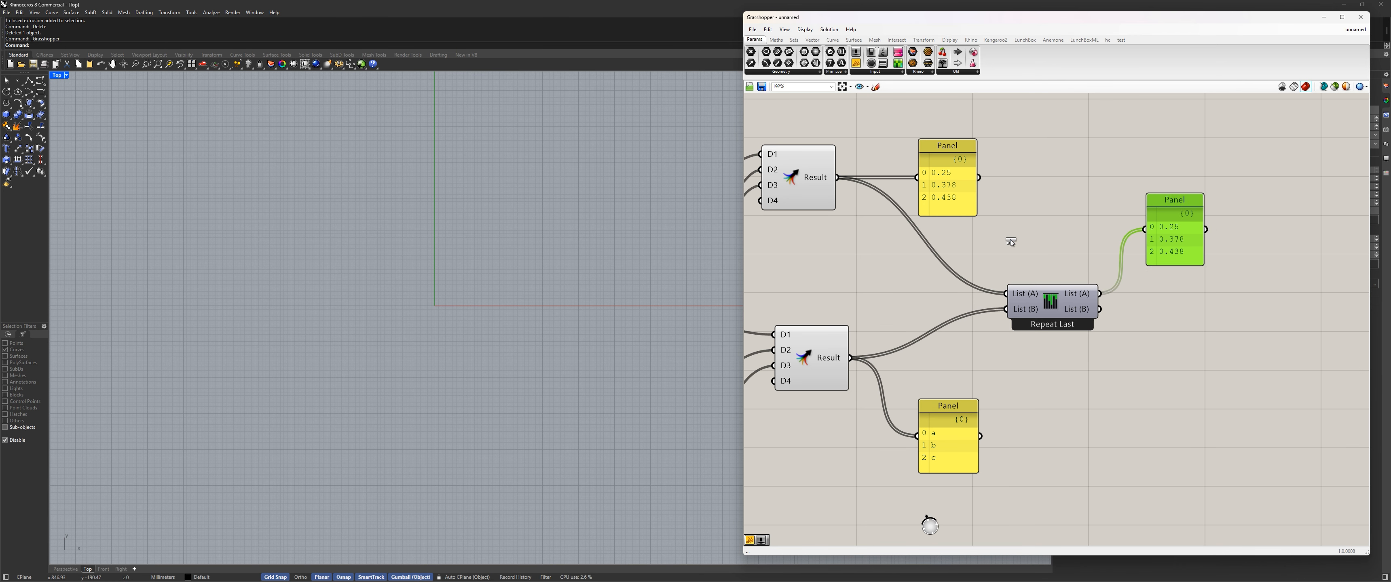
left_click(1168, 346)
left_click_drag(1099, 309, 1186, 343)
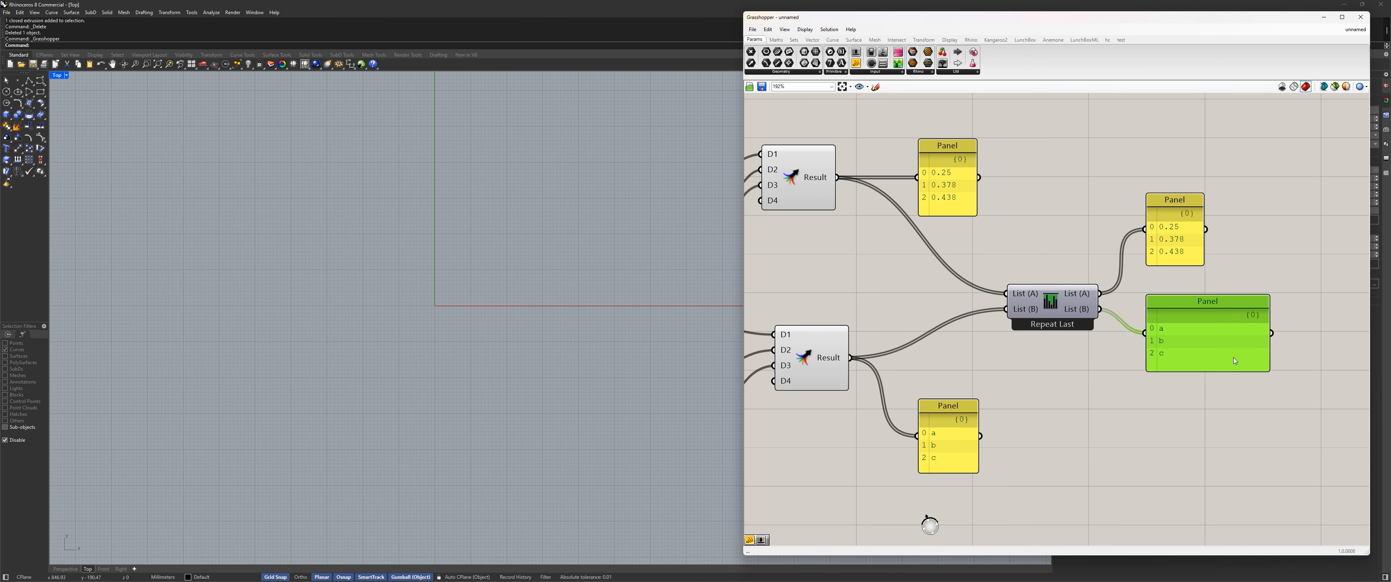
left_click_drag(1271, 376, 1216, 378)
left_click_drag(1162, 340, 1172, 405)
Move the text values' Panel up, the slider values' Panel down and the List (A) output Panel slightly higher around the Longest List
left_click_drag(949, 436, 946, 405)
left_click_drag(1177, 397, 1177, 408)
left_click_drag(960, 188, 966, 212)
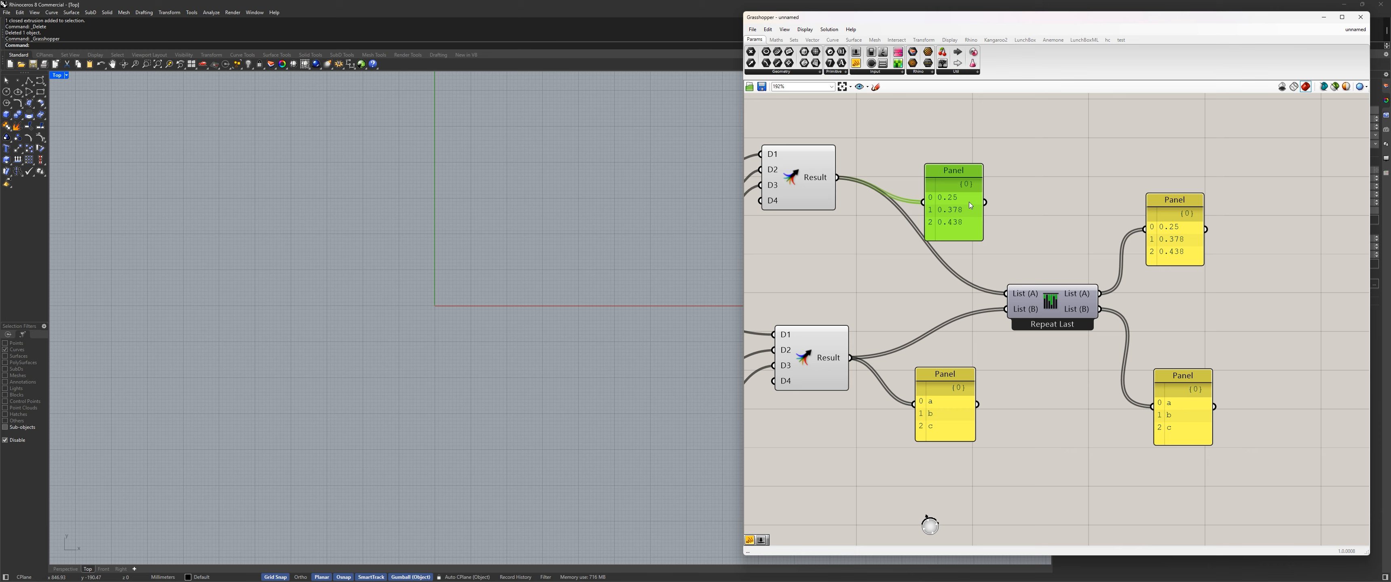
left_click_drag(1143, 226, 1147, 209)
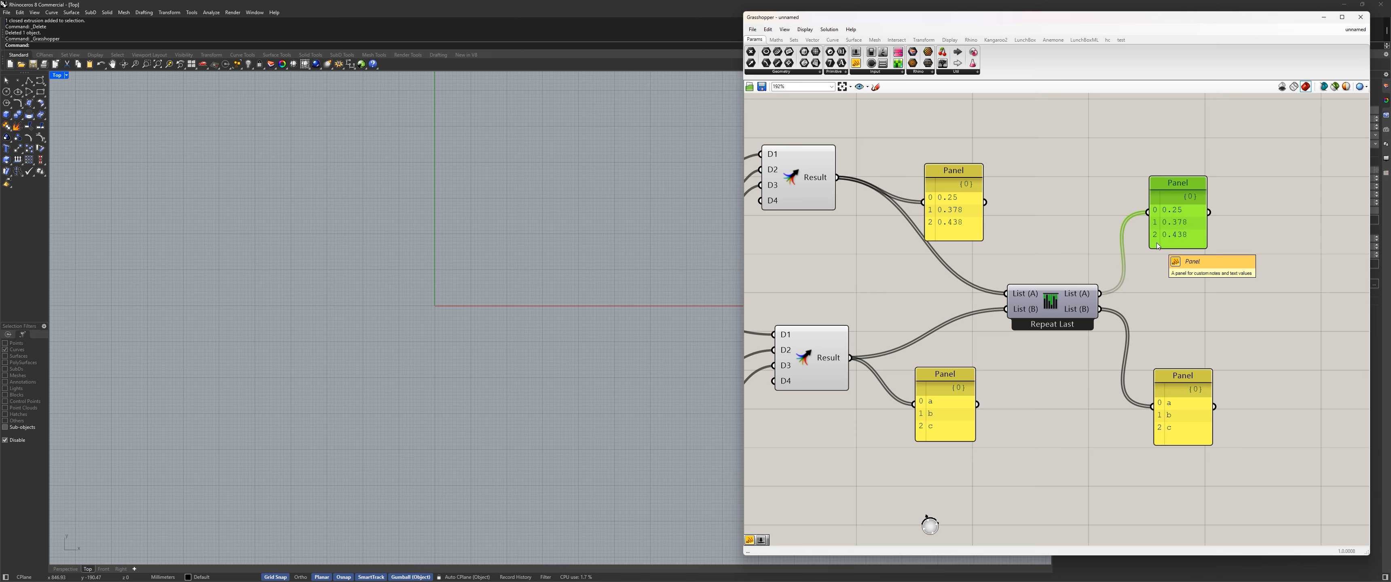
left_click_drag(1052, 303, 1037, 291)
right_click_drag(891, 301, 1020, 323)
left_click_drag(1084, 193, 1077, 186)
mouse_move(1186, 316)
left_mouse_down()
mouse_move(1183, 299)
mouse_move(1188, 326)
left_mouse_up()
Compare the slider values' and text values' Panels, raising the slider values' Panel clear of the wire to the Longest List
left_click(1077, 429)
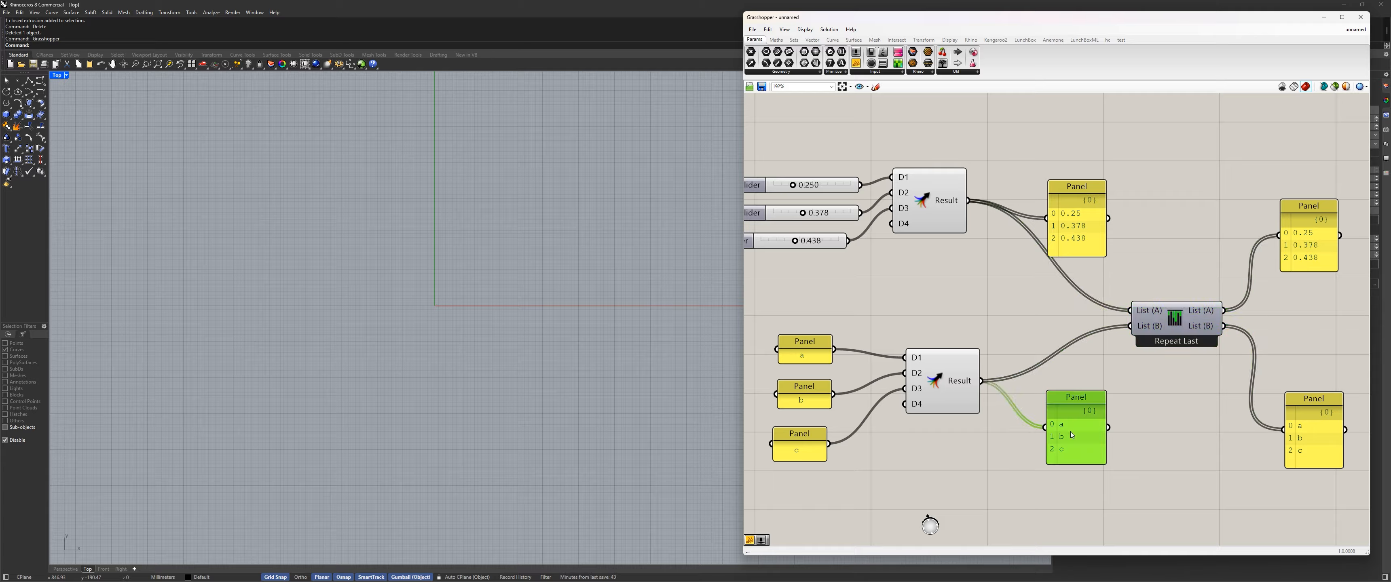
left_click(1074, 239)
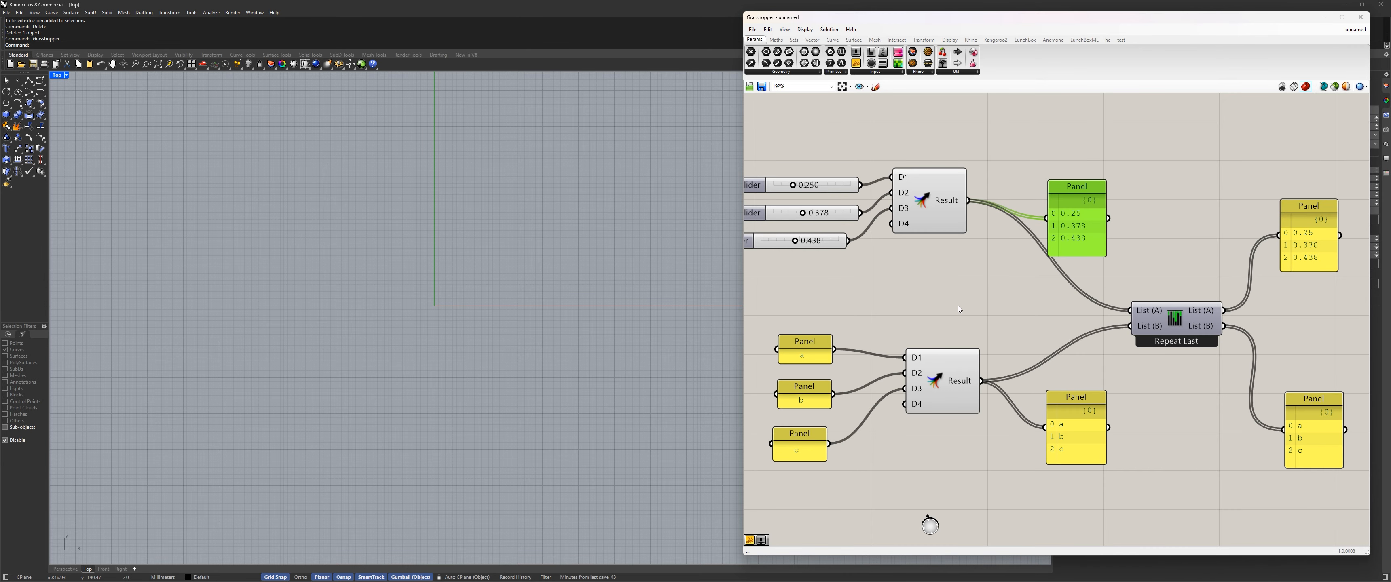
right_click_drag(958, 306, 1067, 320)
right_click_drag(1127, 283, 968, 260)
left_click_drag(1017, 228, 1014, 193)
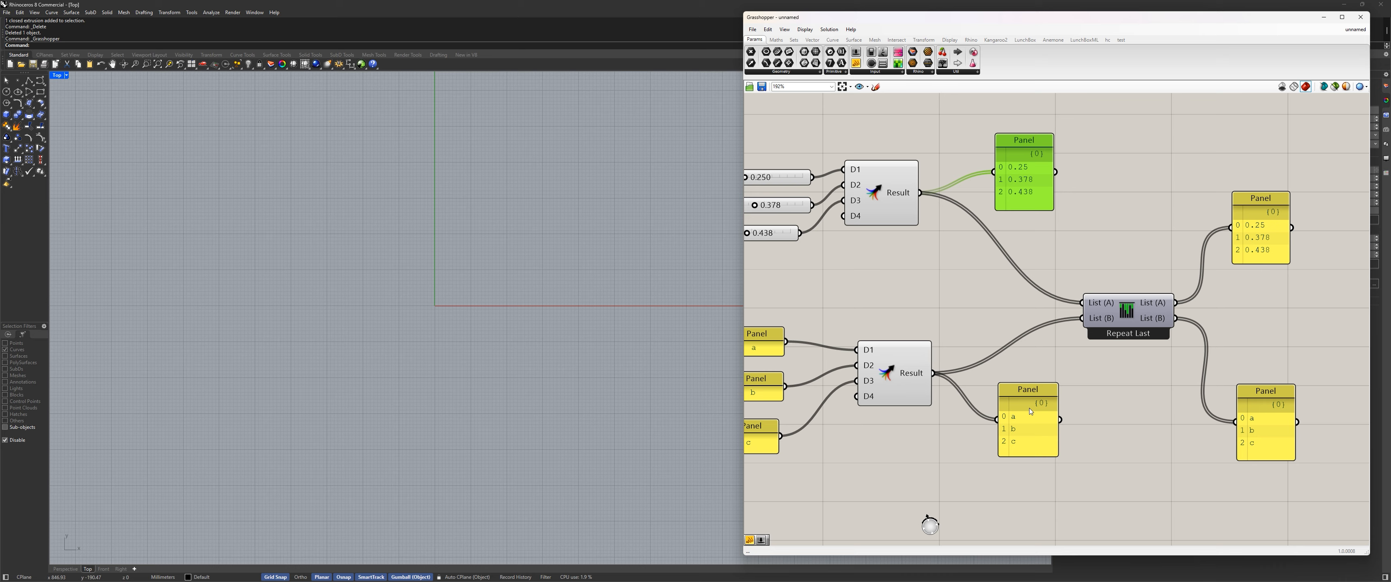
left_click(1036, 422)
left_click(1026, 199)
Align the third Number Slider under the other two and disconnect it from the number Merge's D3 input
right_click_drag(834, 245, 981, 259)
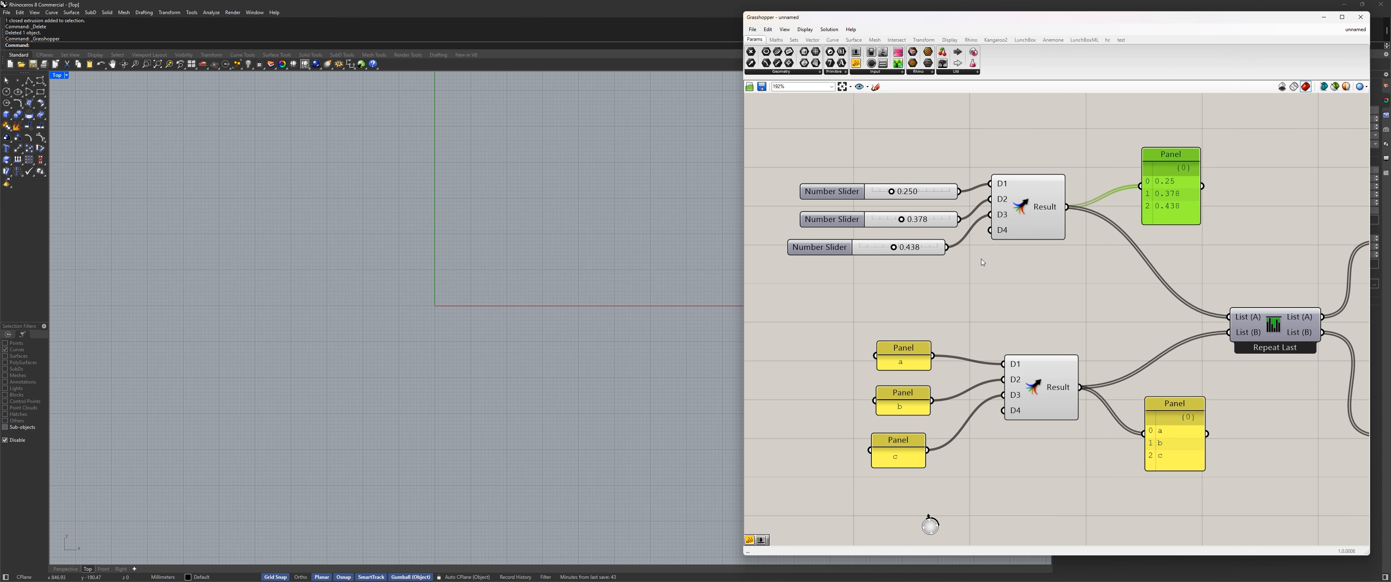
left_click_drag(844, 254, 854, 259)
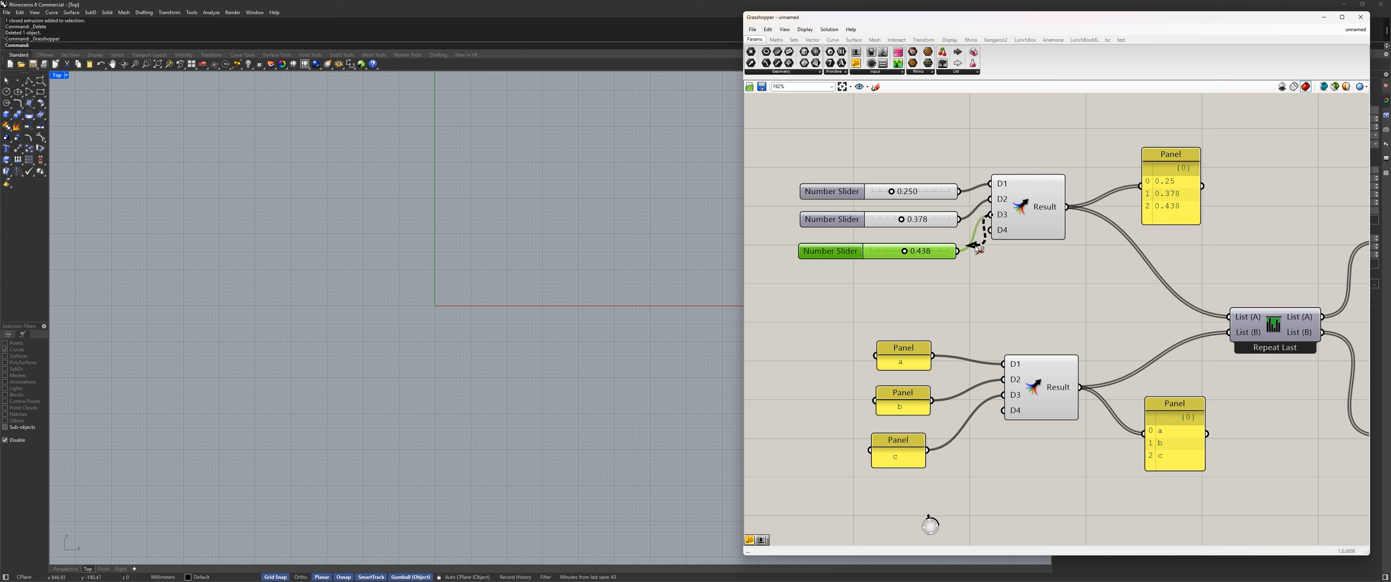
left_click_drag(961, 253, 962, 253, "ctrl")
left_click_drag(958, 251, 992, 215)
right_click(1001, 219)
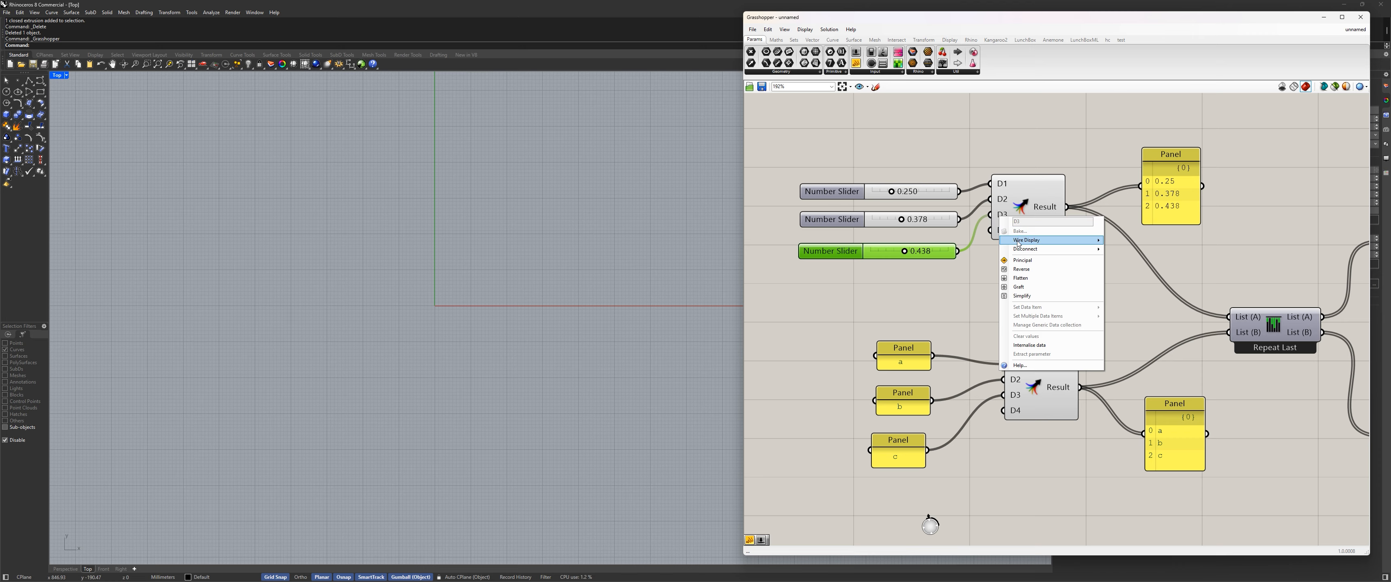
mouse_move(1028, 250)
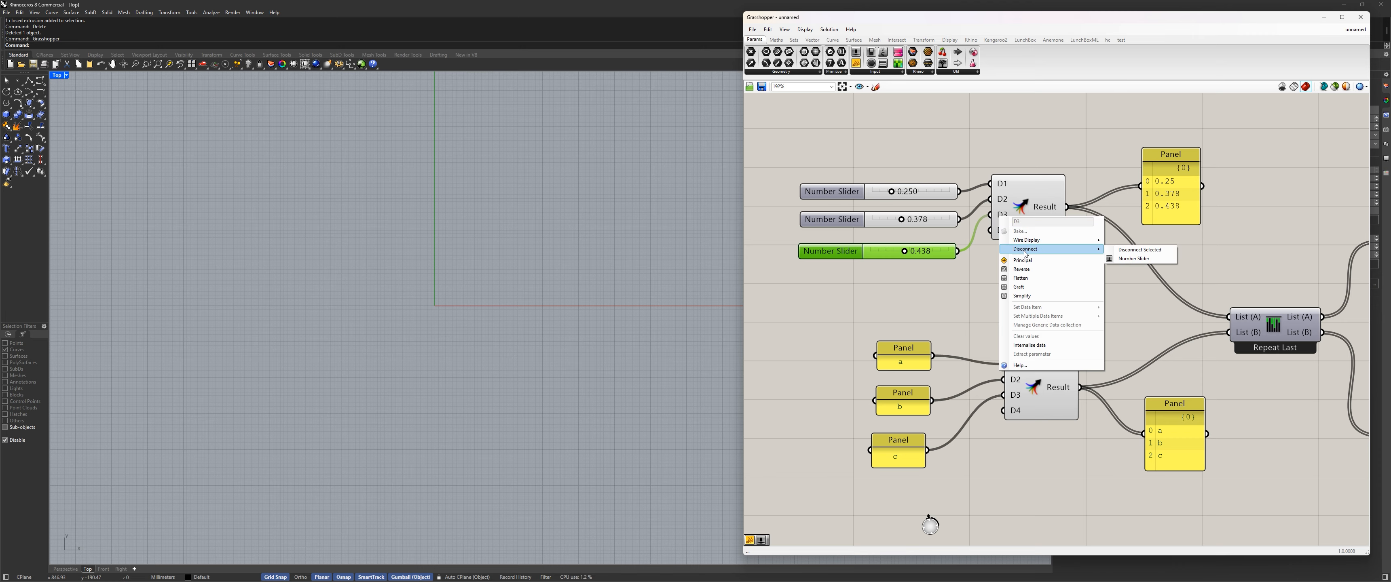
left_click(1134, 259)
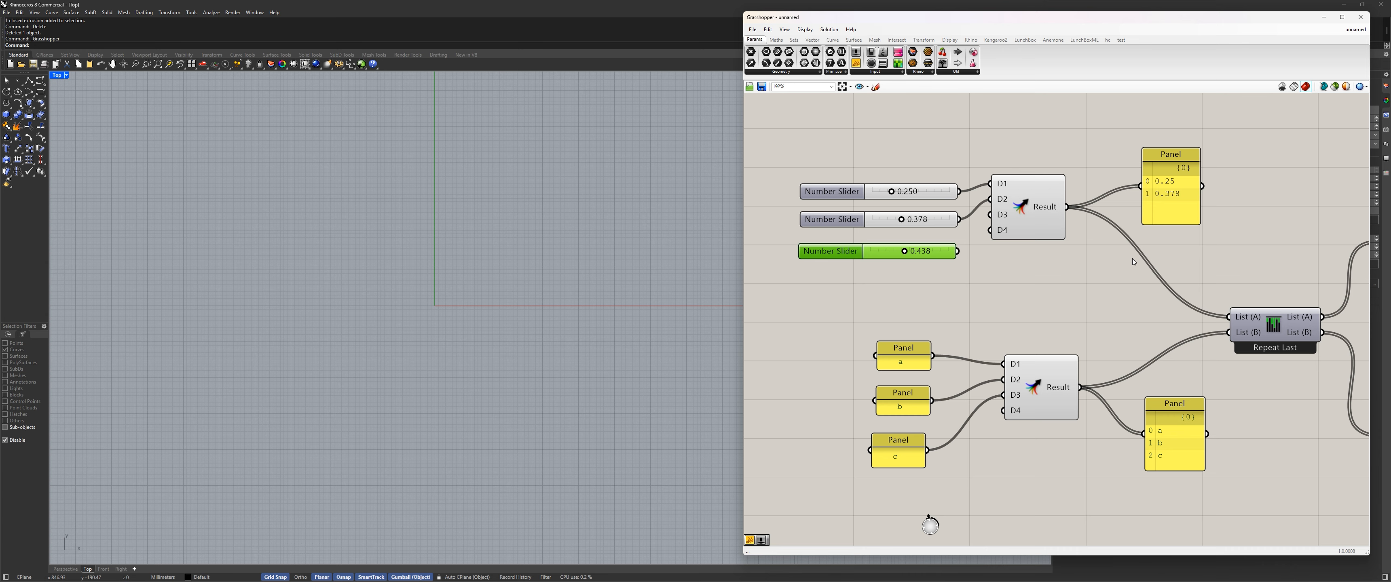
Nudge the number Merge lower and shift the "a", "b" and "c" Panels together slightly closer to the text Merge
left_click_drag(1047, 208, 1051, 215)
right_click_drag(1020, 305, 995, 281)
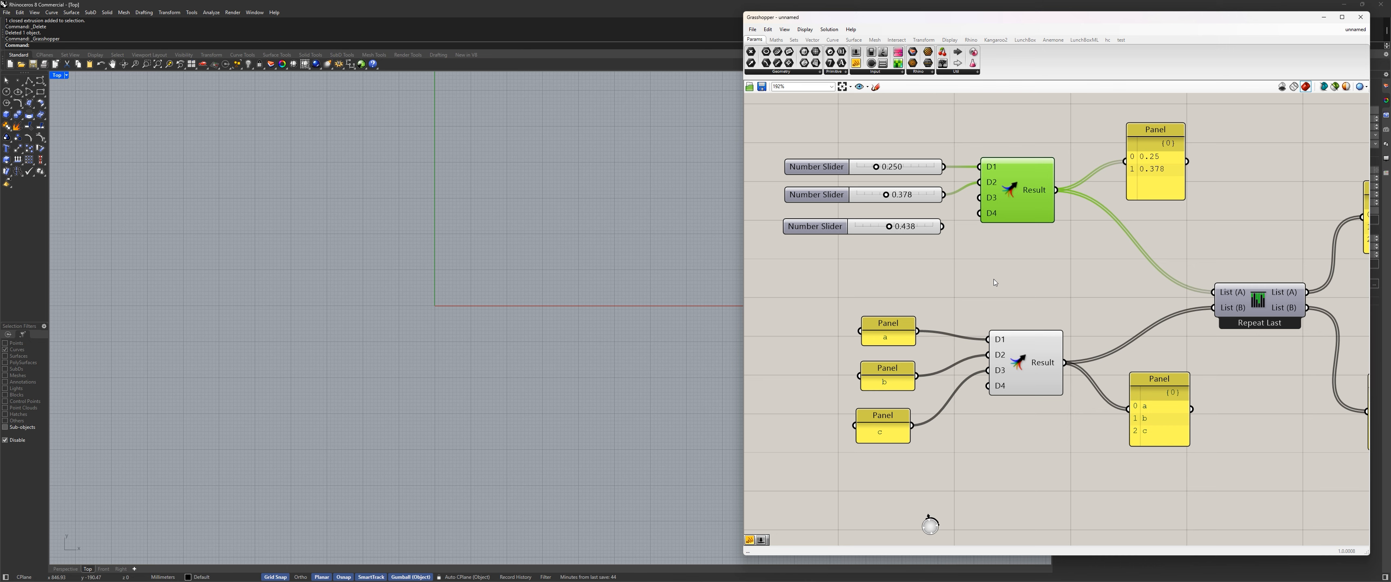
left_click_drag(924, 467, 816, 291)
left_click_drag(887, 324, 897, 330)
left_click(982, 258)
right_click_drag(983, 257, 860, 273)
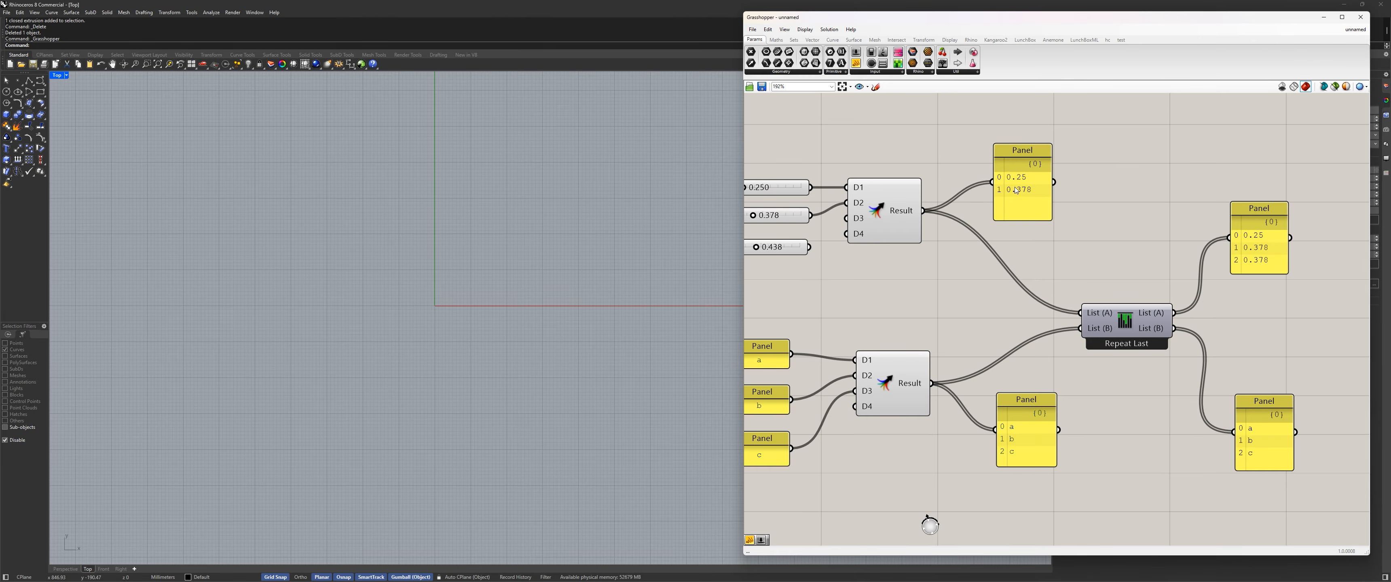
Move both output Panels farther to the right of the Longest List and slightly higher
right_click_drag(1253, 234, 1109, 229)
left_click_drag(1108, 228, 1156, 206)
left_click_drag(1123, 400, 1163, 359)
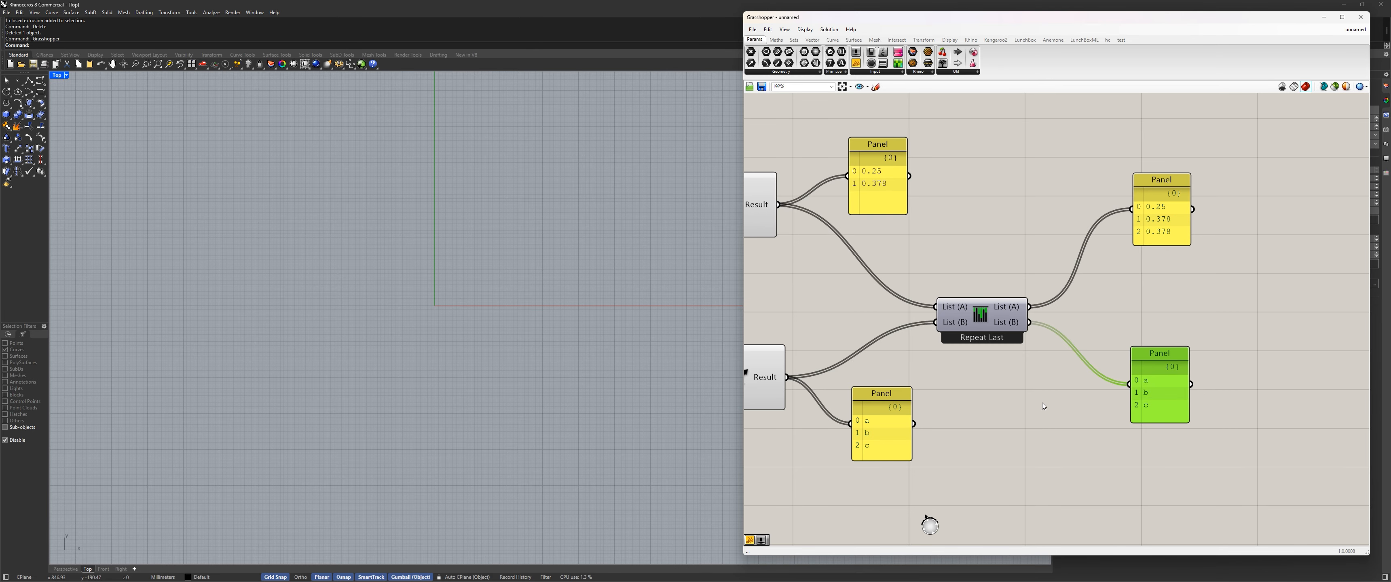
Raise the text values' Panel beside its Merge and lower the List (B) output Panel slightly
right_click_drag(1038, 394, 1098, 318)
left_click(944, 345)
left_click_drag(943, 344, 956, 324)
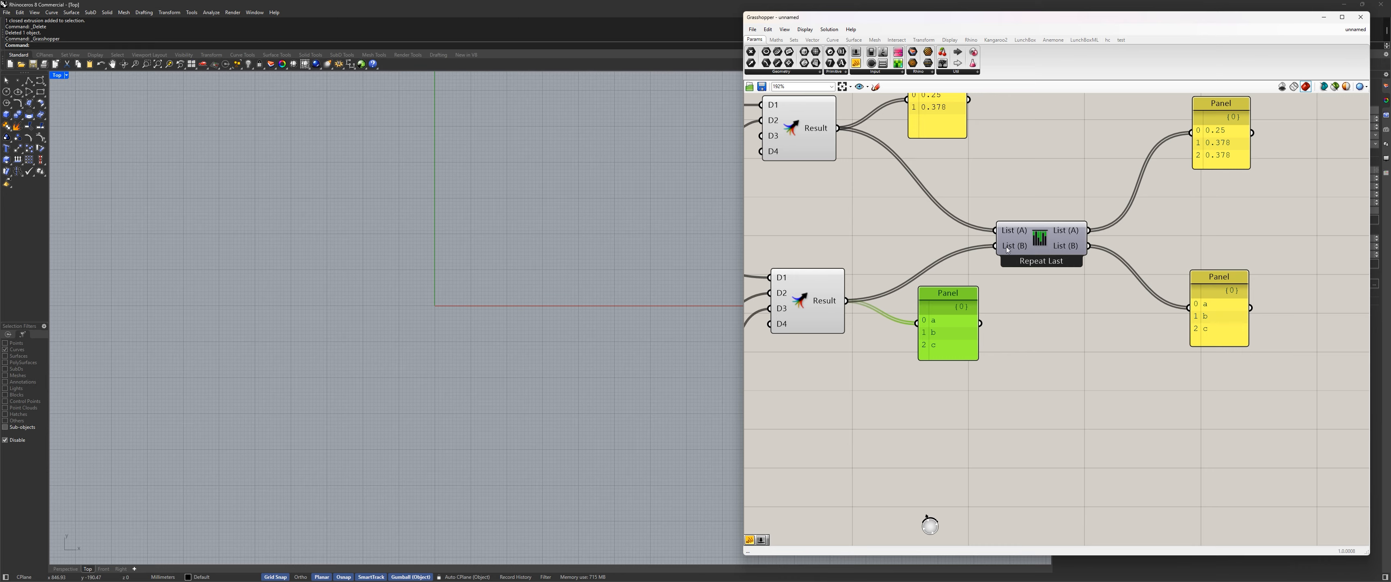
left_click_drag(1226, 315, 1227, 334)
left_click_drag(945, 338, 946, 335)
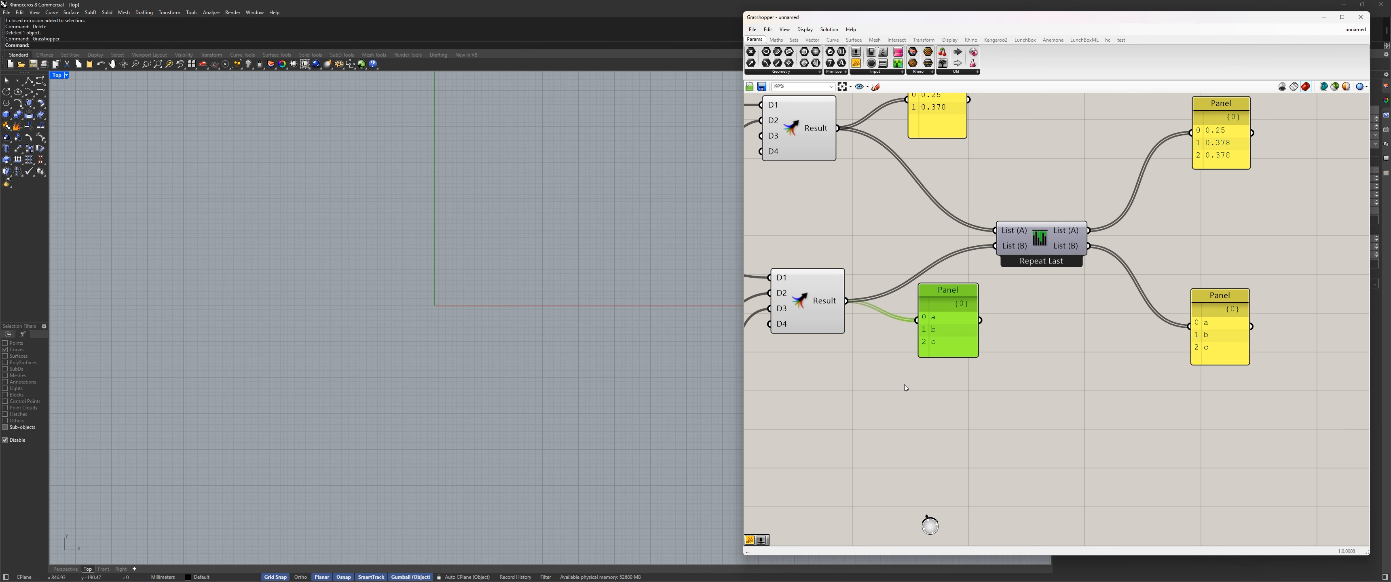
Lower the slider values' Panel a little and move the List (A) output Panel up and farther from the Longest List
right_click_drag(962, 240, 965, 317)
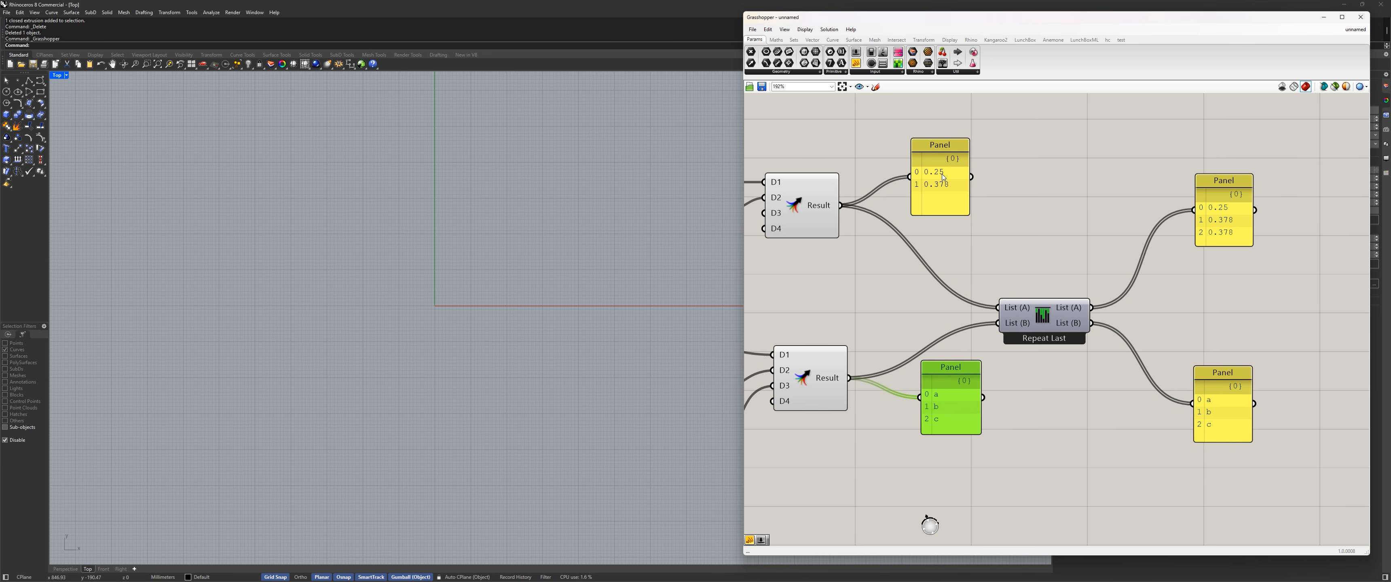
left_click_drag(943, 177, 954, 195)
left_click_drag(1224, 216, 1244, 204)
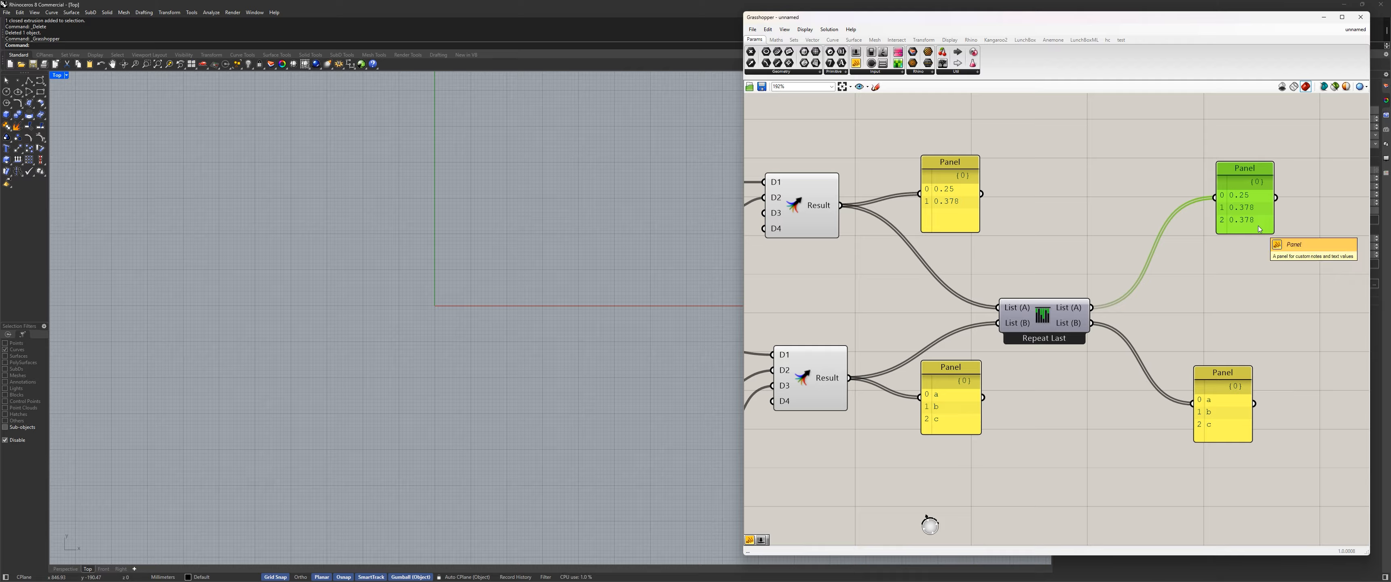
Shift the Longest List slightly to the right and reposition the text values' Panel just below its wire
right_click_drag(997, 329, 1072, 260)
left_click_drag(1110, 252, 1124, 249)
left_click_drag(1052, 305, 1060, 319)
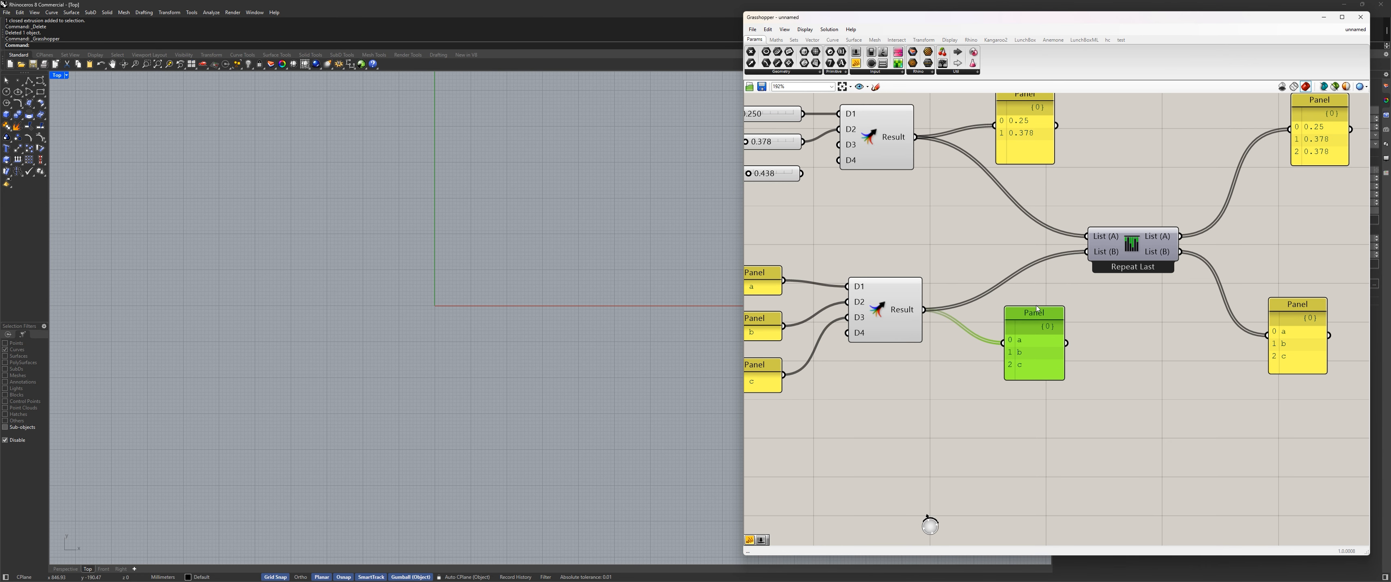
right_click_drag(987, 333, 937, 365)
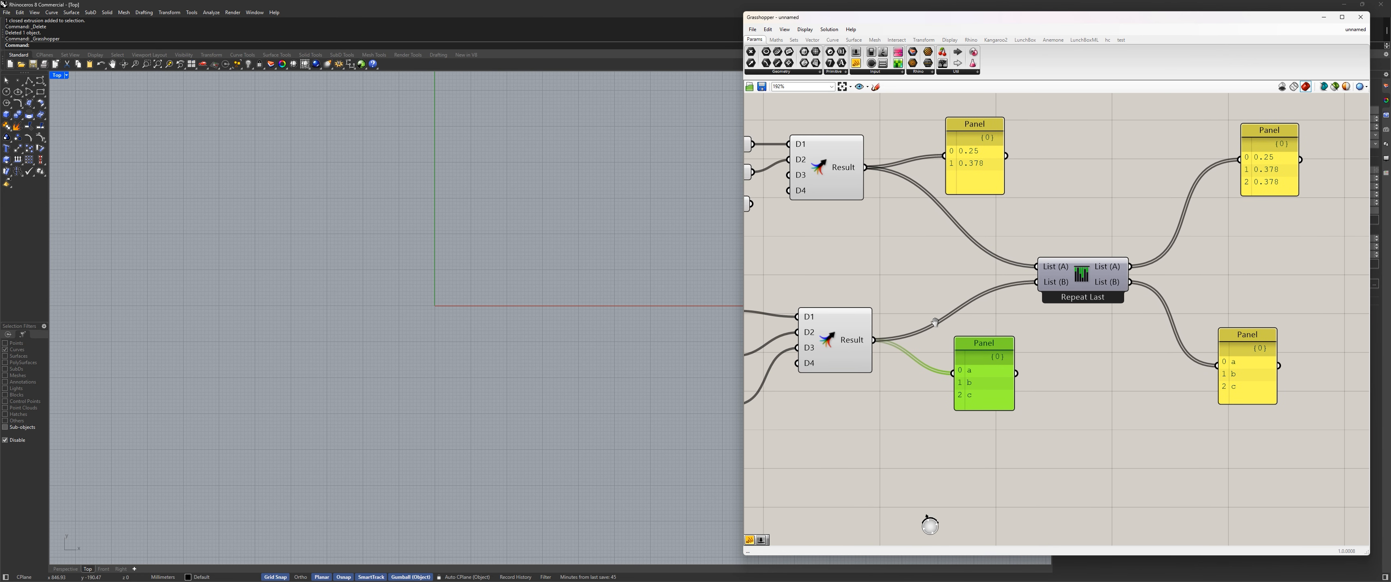
left_click_drag(977, 370, 977, 361)
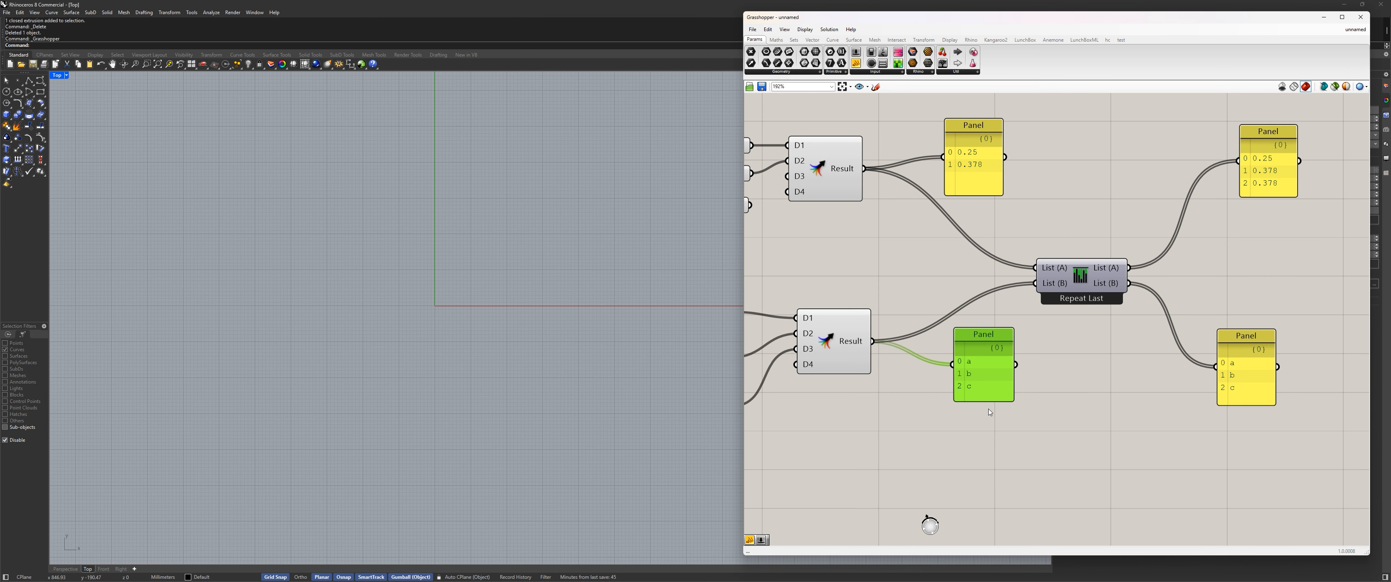
Align the List (A) and List (B) output Panels vertically and spread the slider and text values' Panels farther apart
right_click_drag(984, 178, 972, 198)
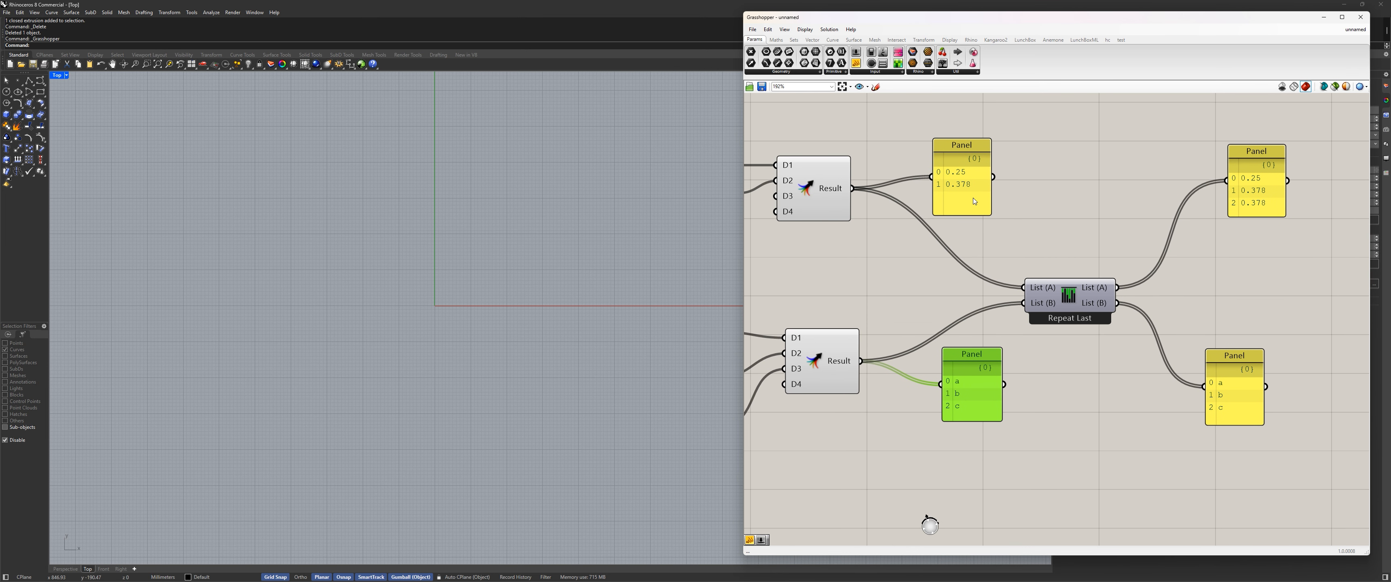
left_click_drag(959, 188, 969, 176)
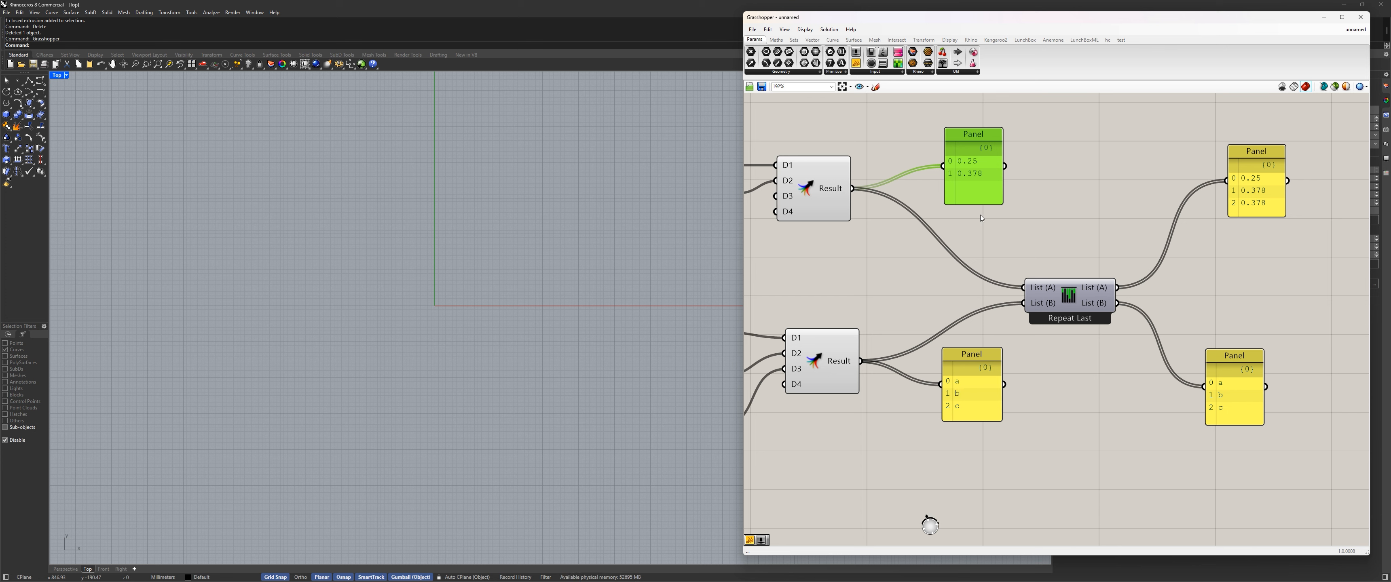
left_click_drag(1245, 372, 1272, 375)
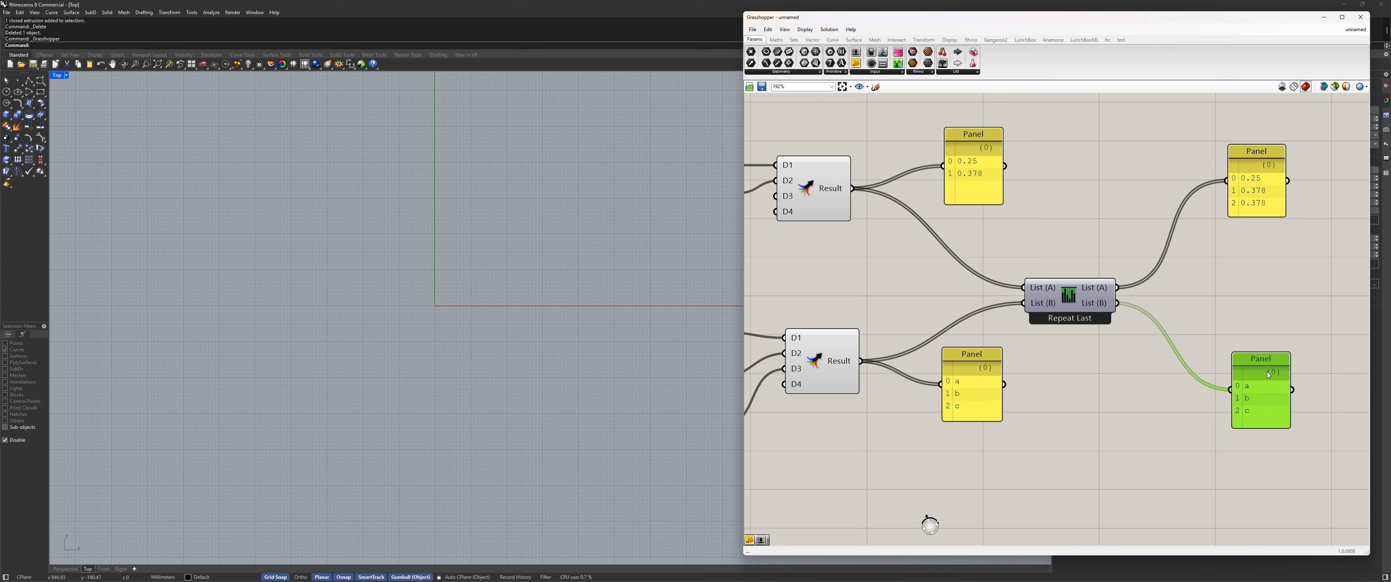
left_click_drag(1261, 177, 1266, 182)
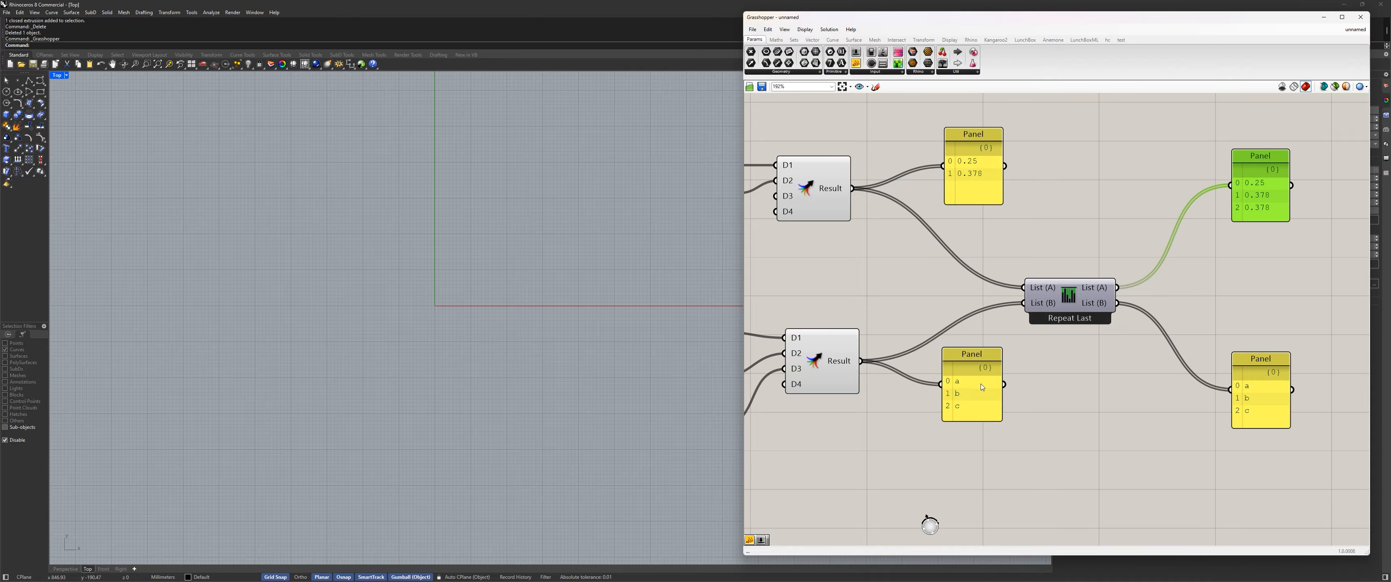
left_click_drag(982, 387, 982, 409)
left_click_drag(1069, 294, 1072, 288)
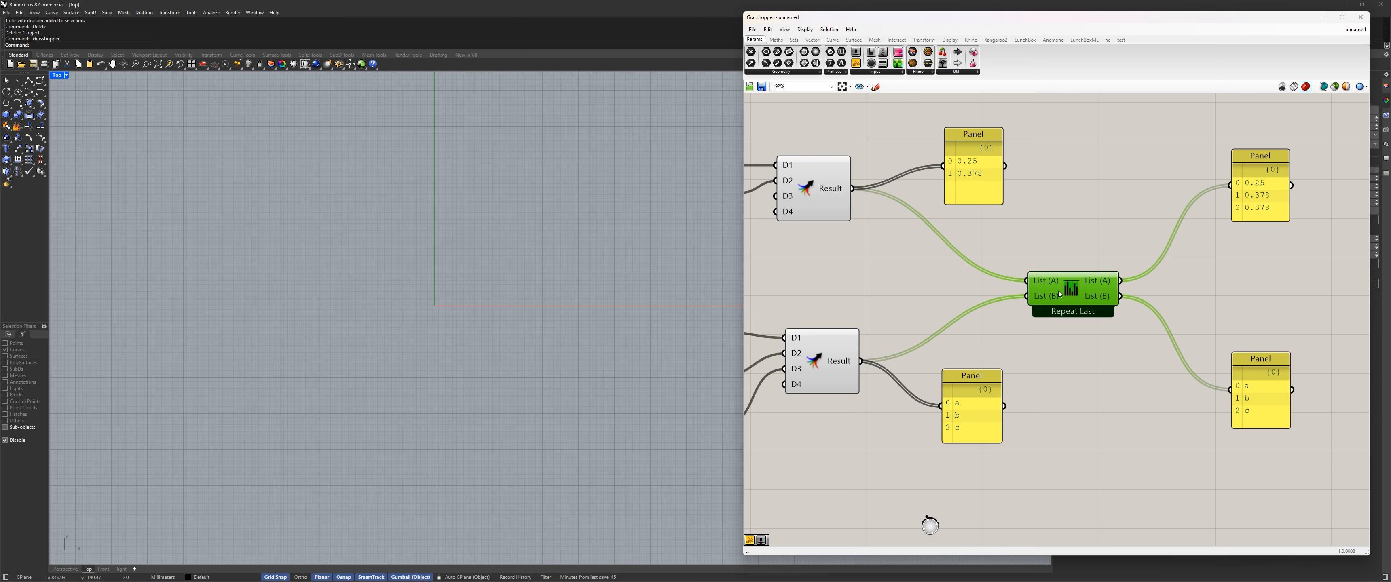
Raise the text and slider values' Panels slightly and move the List (B) output Panel a little closer to the Longest List
left_click(972, 184)
left_click(977, 429)
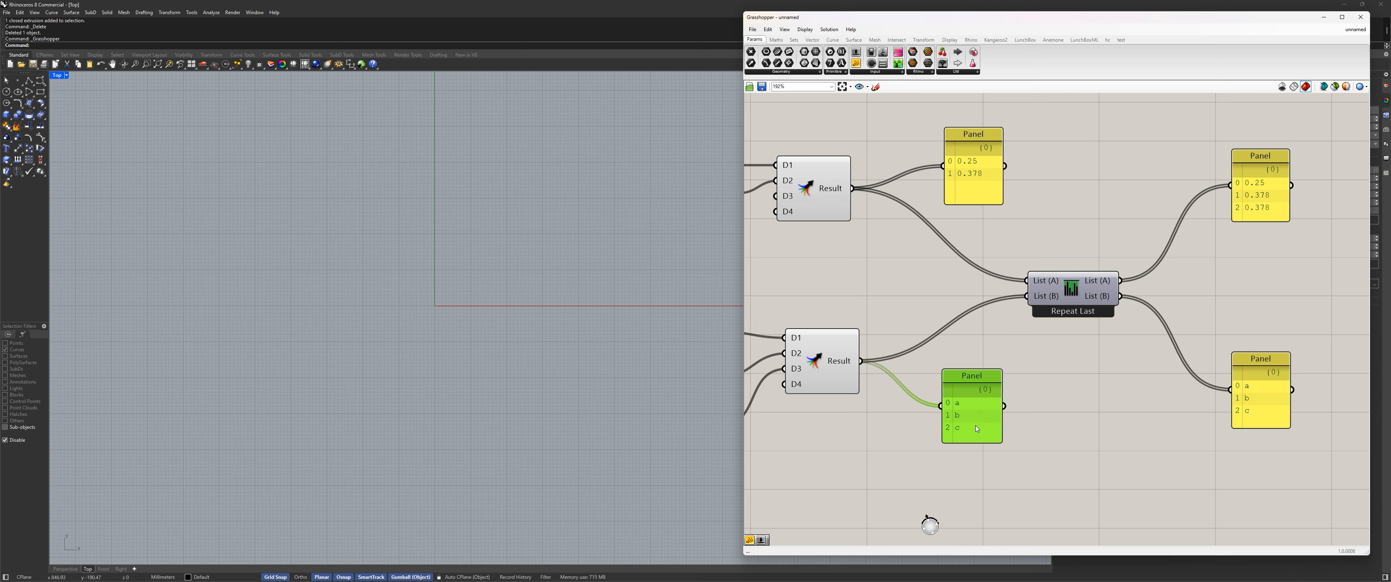
left_click_drag(977, 429, 982, 395)
key("ctrl+z")
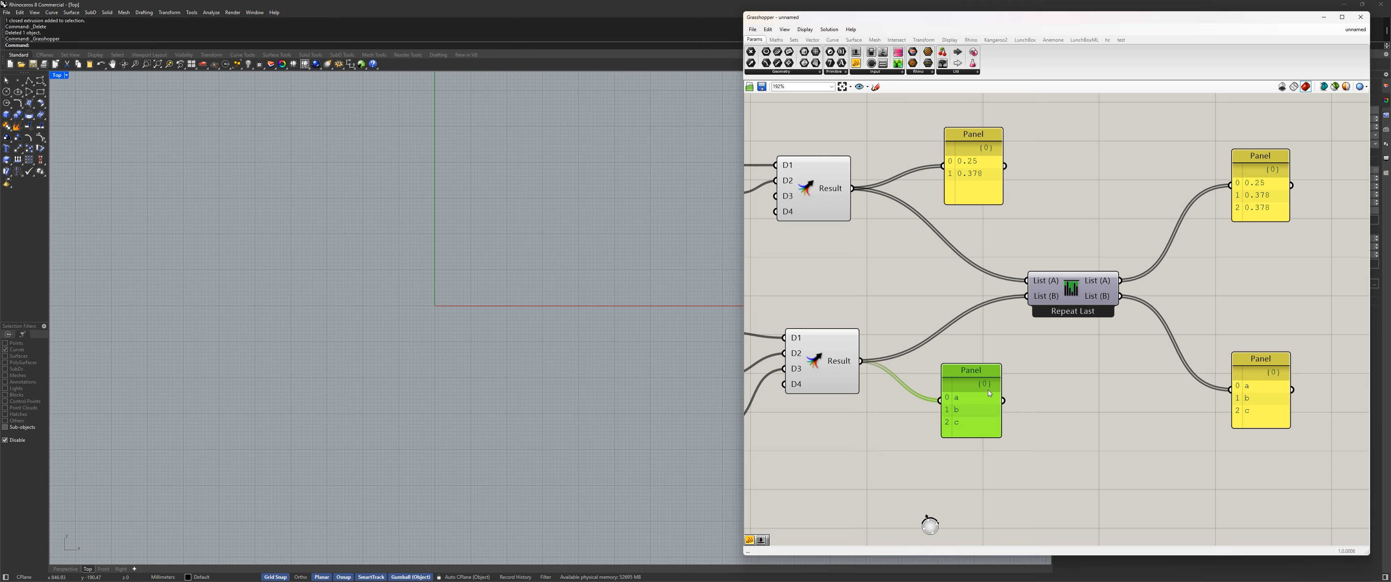
left_click_drag(1258, 411, 1244, 416)
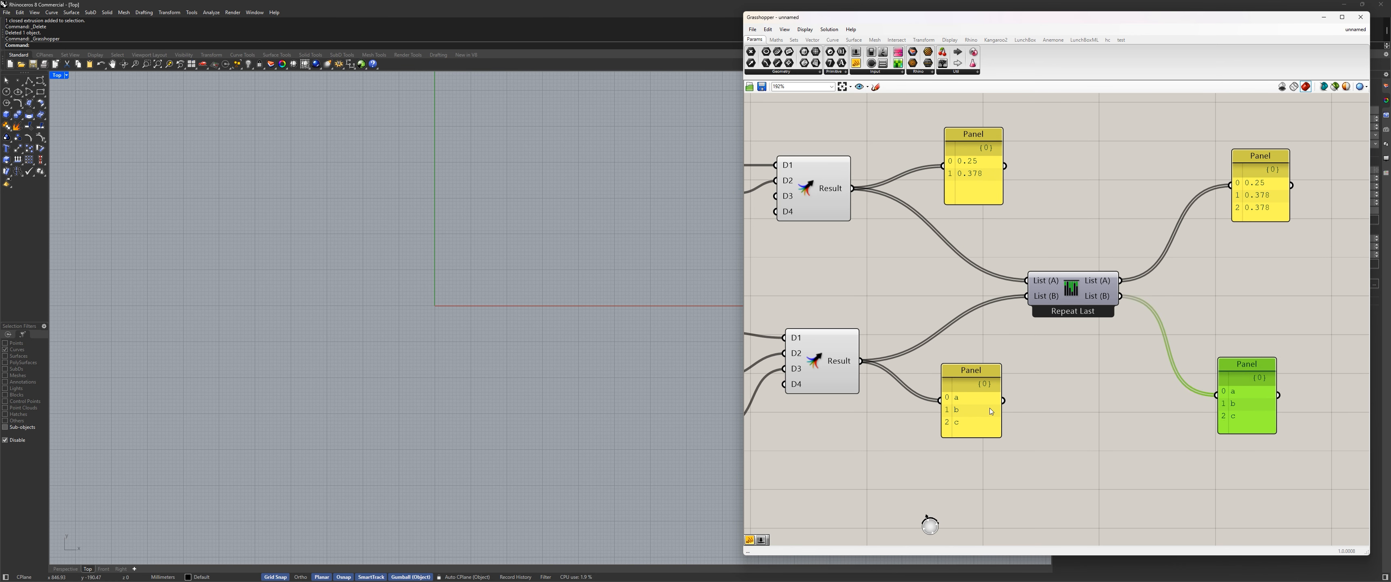
left_click_drag(980, 394, 984, 384)
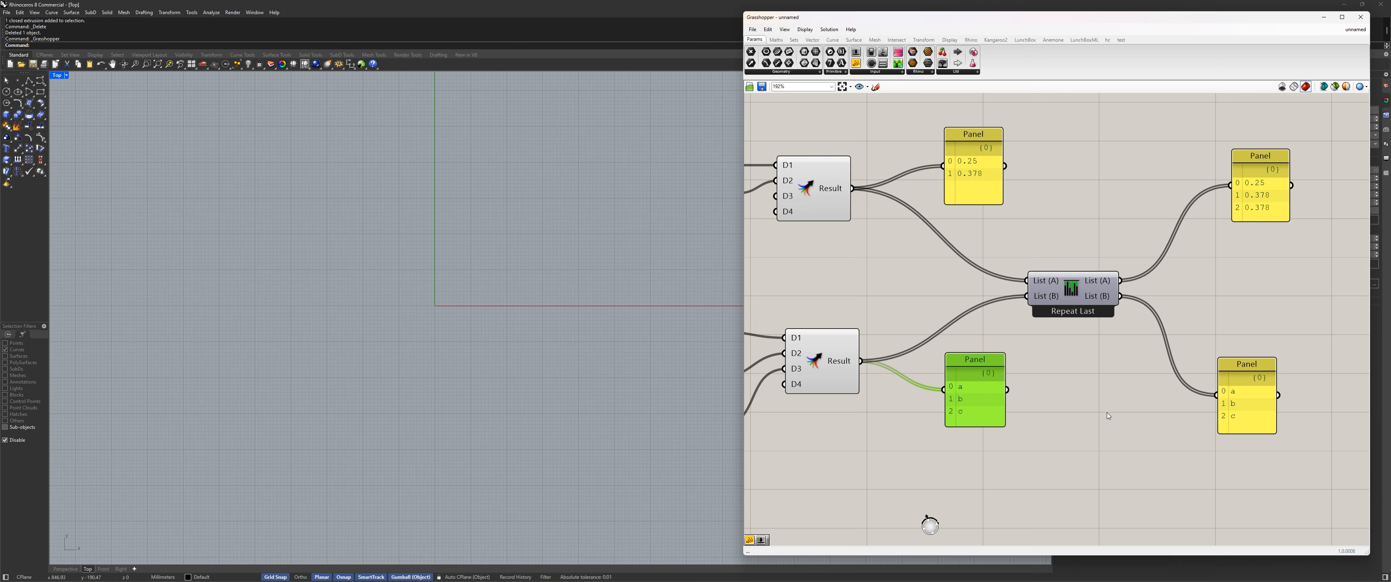
left_click_drag(1233, 394, 1241, 390)
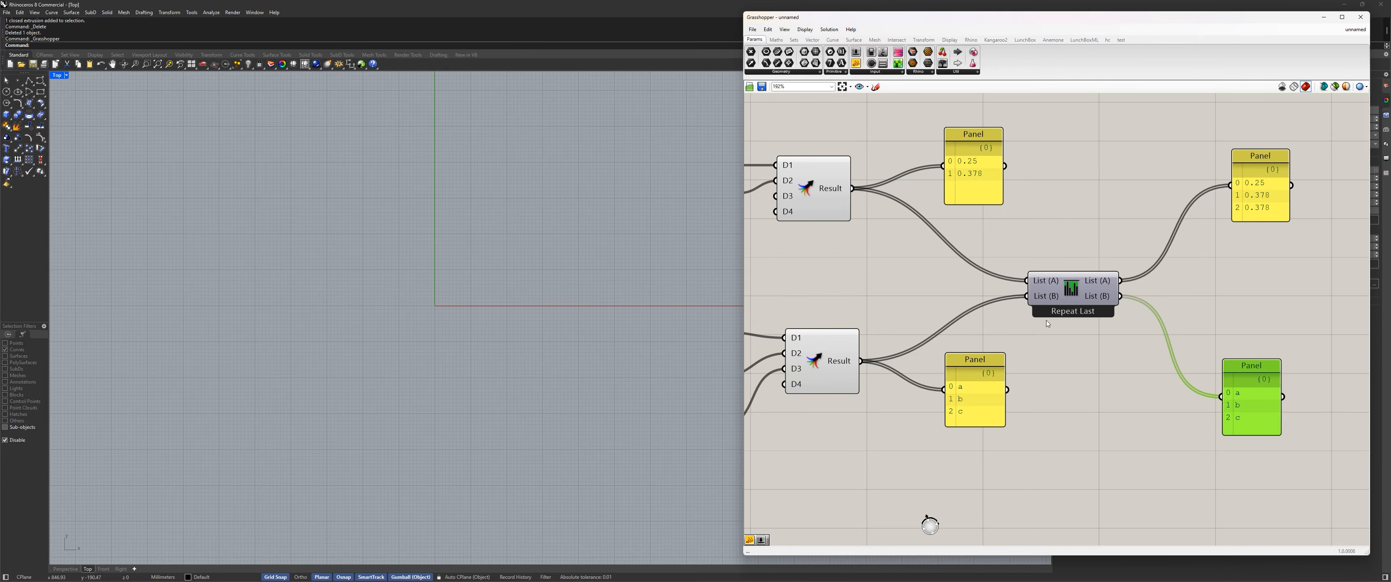
left_click_drag(982, 187, 986, 182)
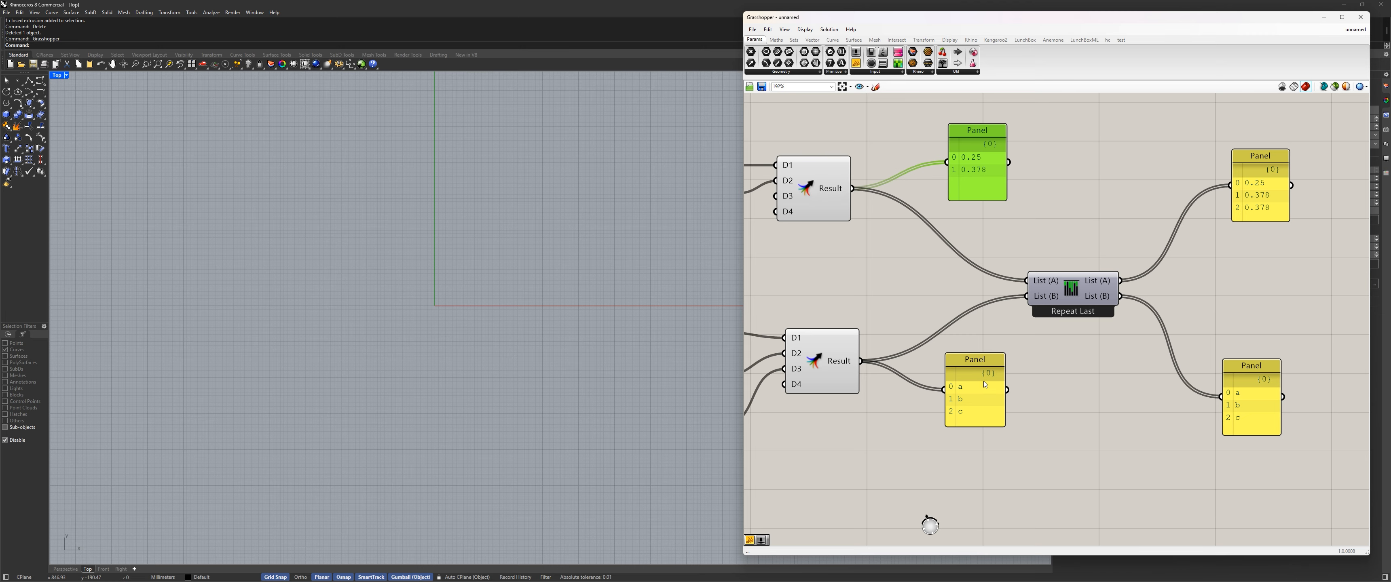
Nudge the List (A) output Panel higher and readjust the List (B) output Panel's position below it
left_click_drag(1243, 185, 1239, 181)
left_click_drag(1251, 400, 1251, 410)
left_click(1243, 198)
left_click_drag(1243, 199, 1243, 195)
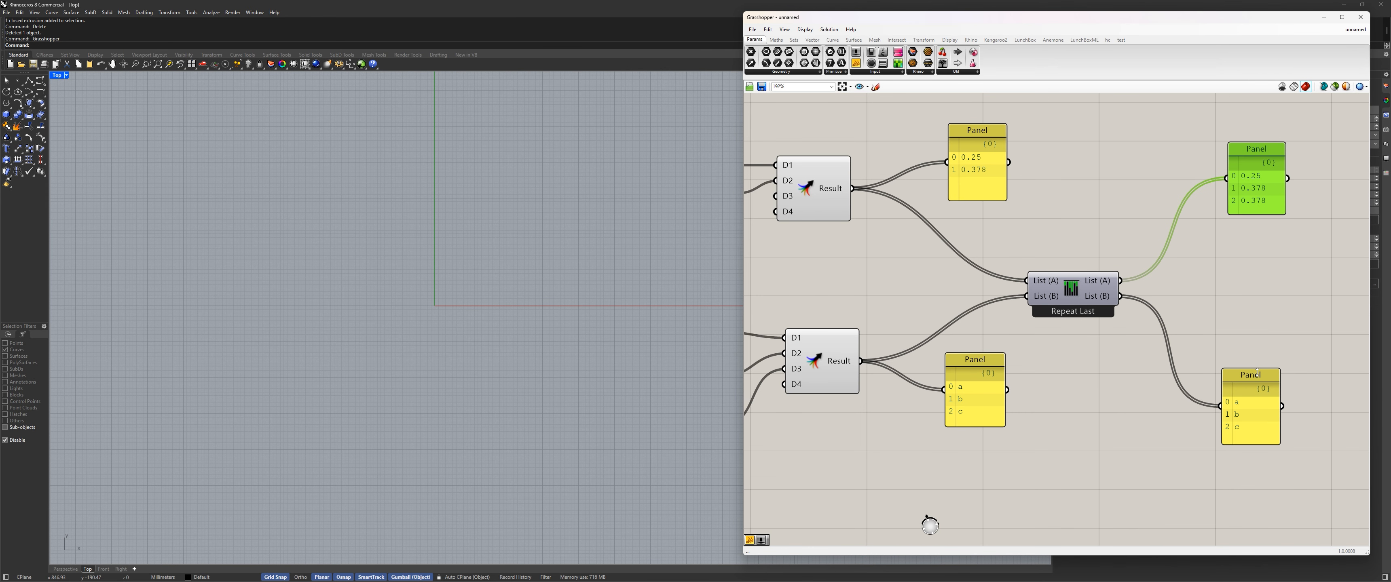
left_click_drag(1251, 410, 1253, 401)
left_click_drag(1247, 196, 1248, 192)
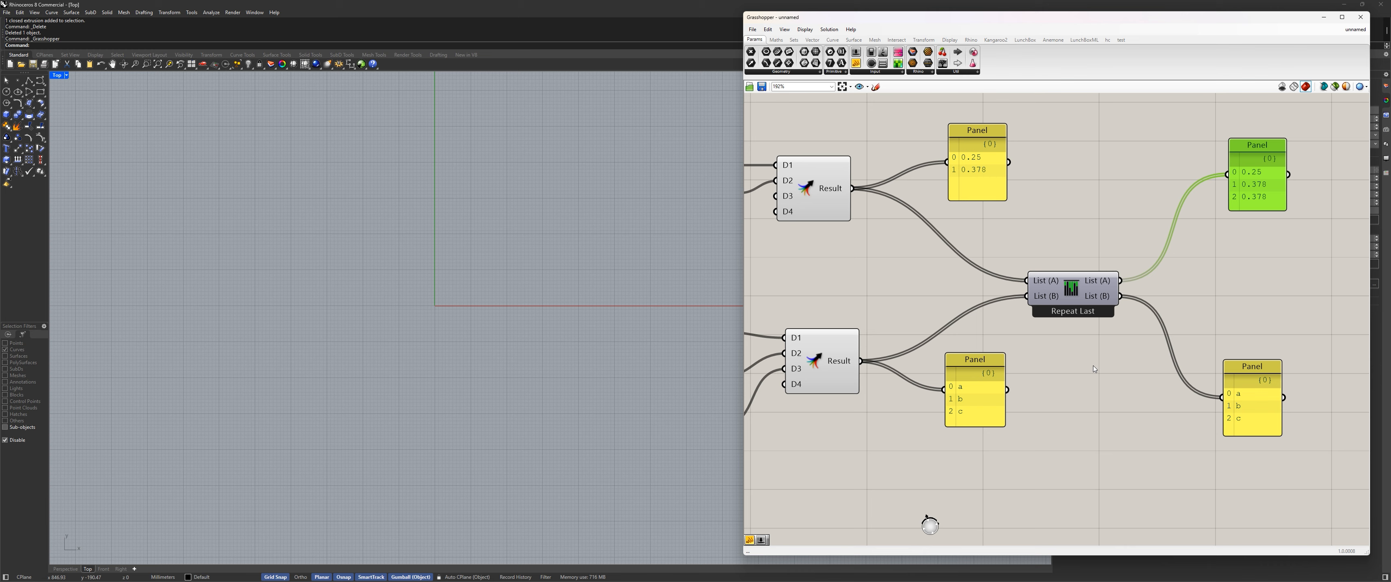
Disconnect the 0.378 Number Slider from the D2 input of the numbers' Merge
right_click_drag(822, 219, 947, 231)
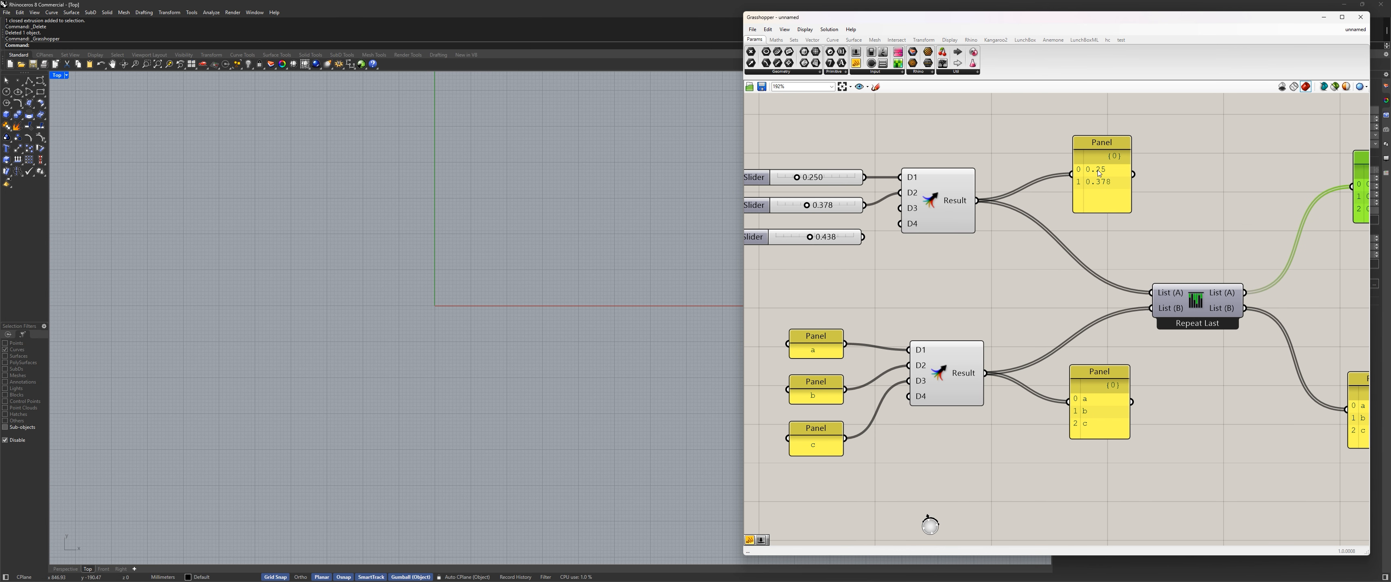
right_click_drag(1108, 200, 1139, 210)
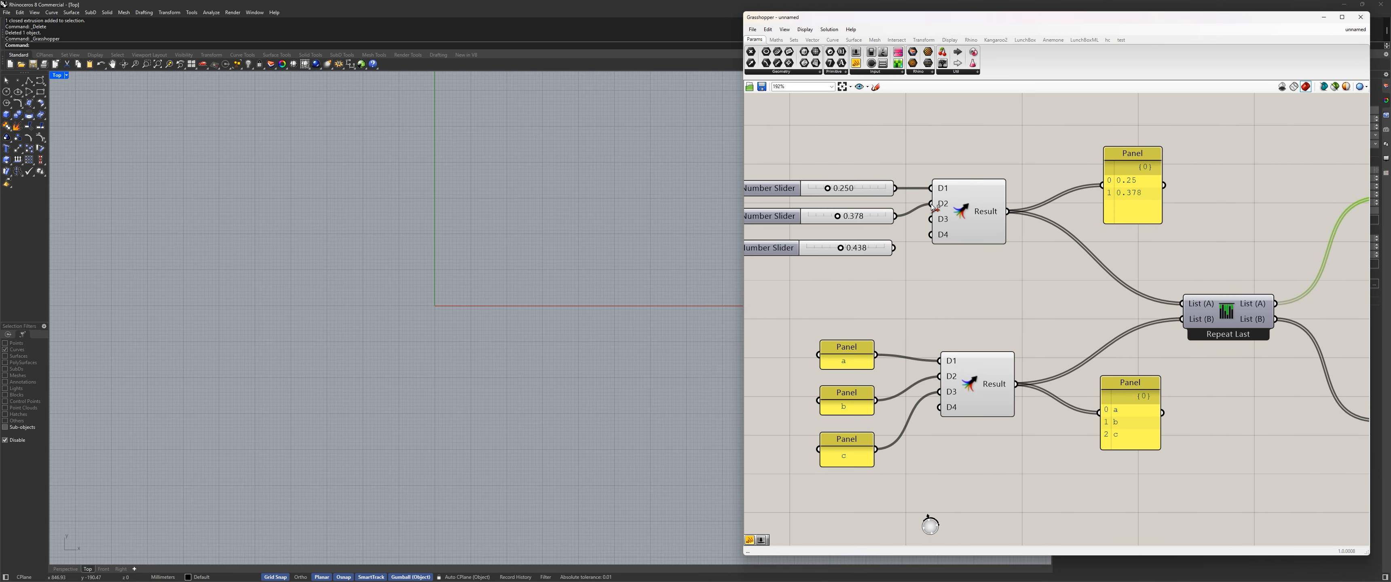
left_click_drag(931, 203, 895, 215, "ctrl")
right_click_drag(1110, 282, 842, 235)
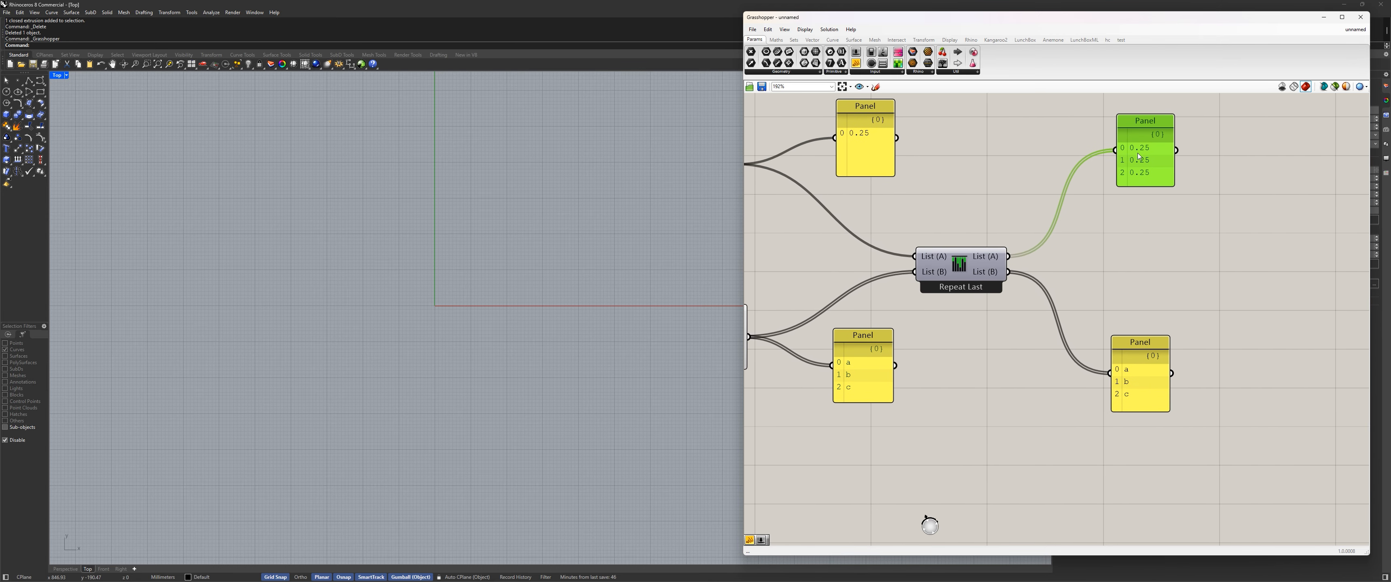
right_click_drag(924, 166, 999, 194)
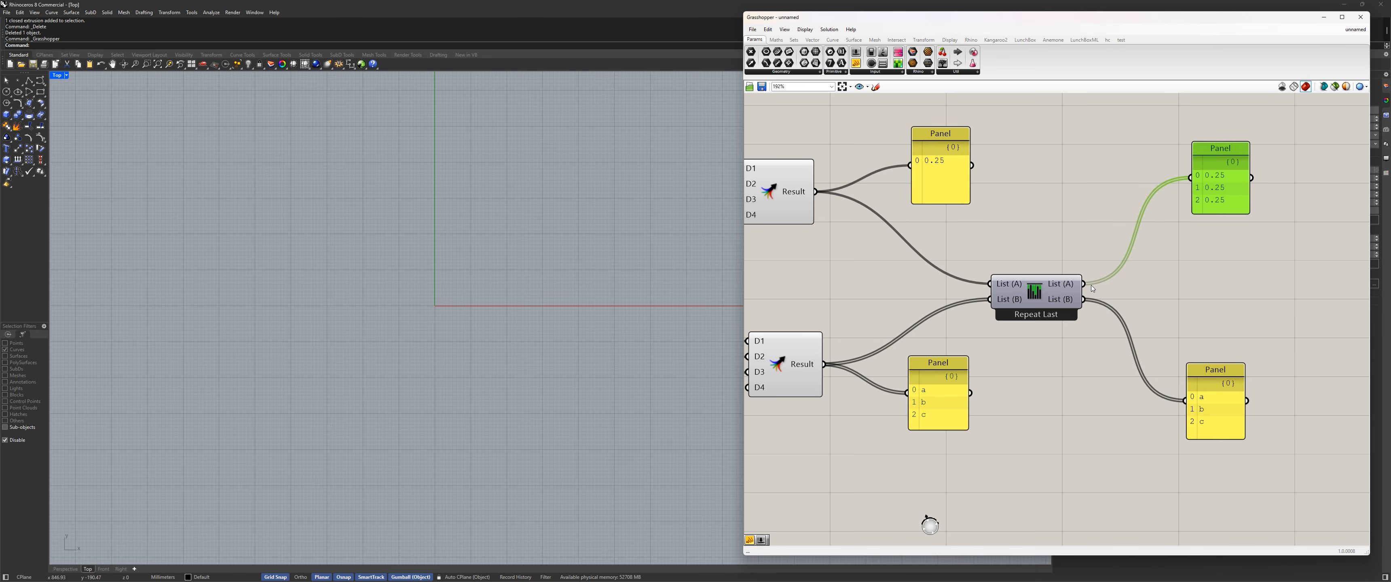
Reconnect the 0.378 Number Slider to the D2 input of the numbers' Merge
right_click_drag(917, 262, 1125, 266)
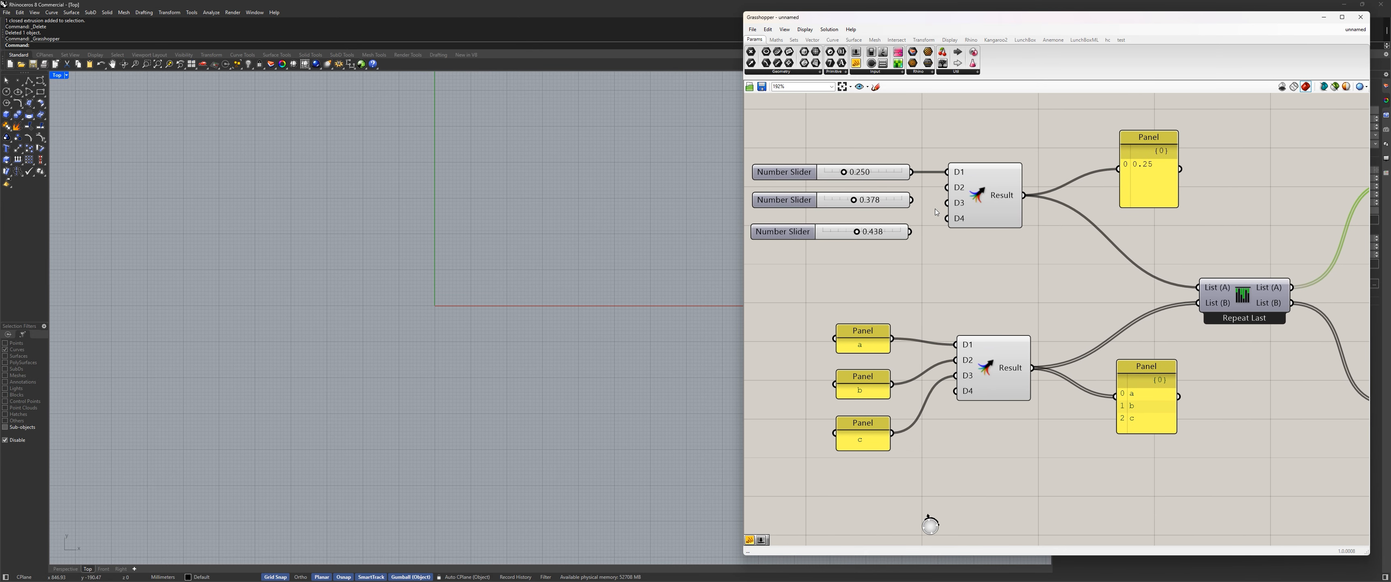
left_click_drag(911, 199, 947, 188)
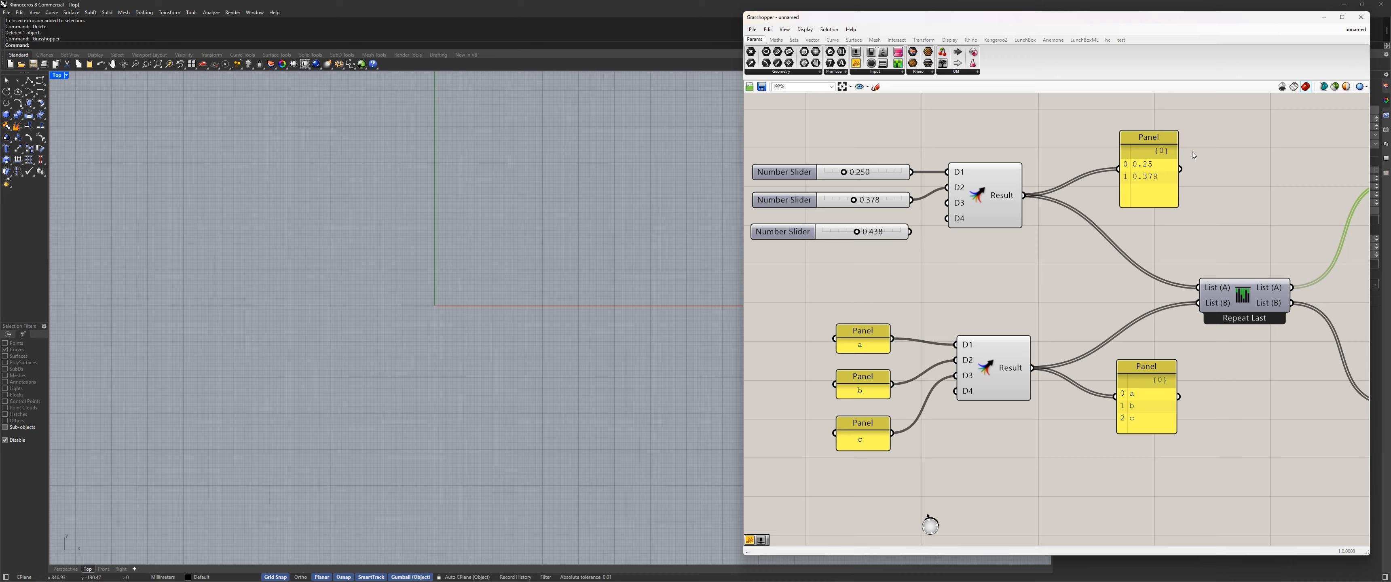
right_click_drag(1179, 298, 966, 269)
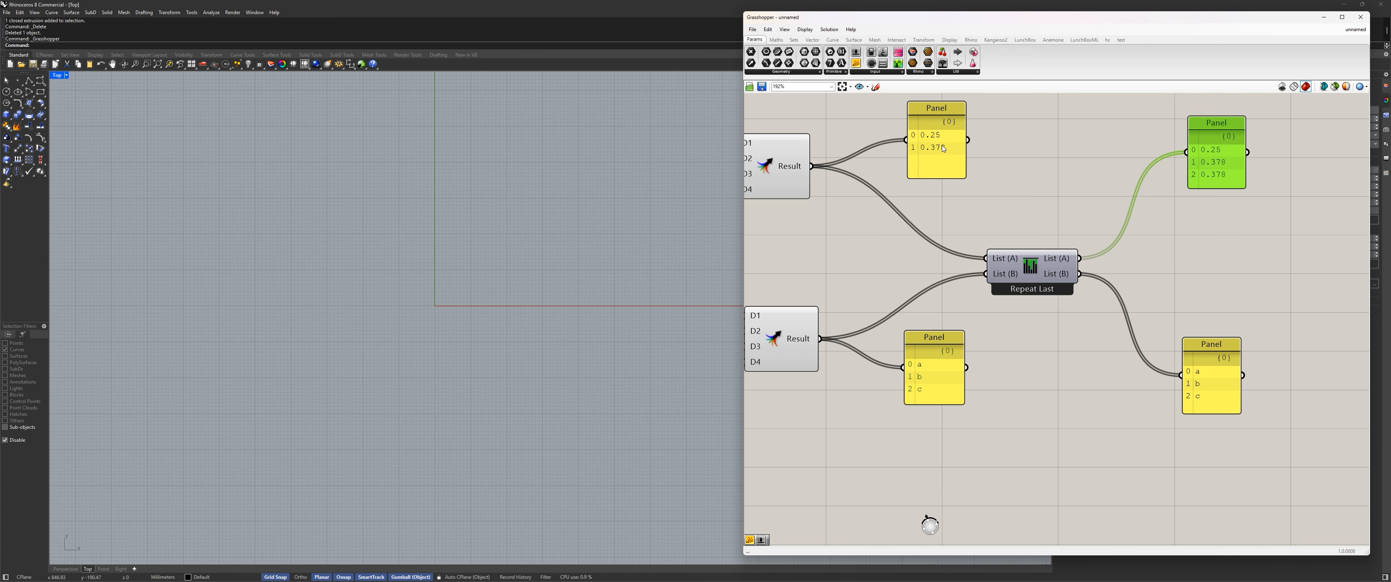
Set the Longest List's matching mode to Repeat First
right_click(1031, 295)
left_click(1102, 355)
scroll(1025, 318, "down", 4)
mouse_move(1030, 193)
right_mouse_down()
mouse_move(1044, 295)
mouse_move(1074, 337)
right_mouse_up()
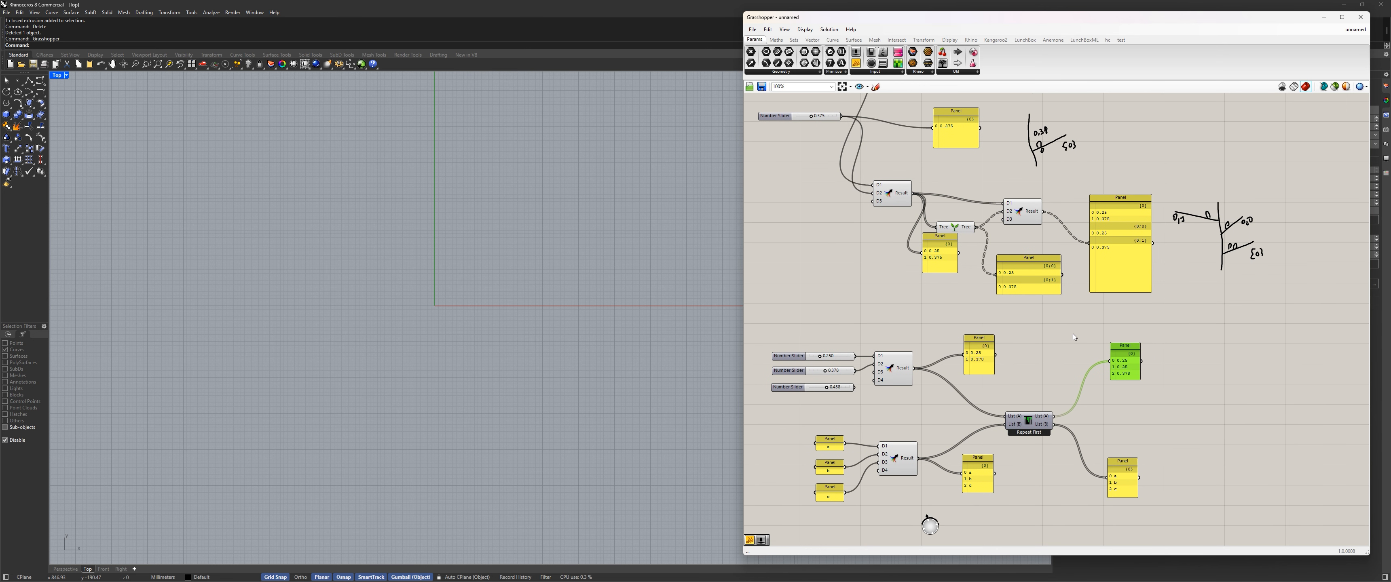
Nudge the Graft Tree component of the upper data tree example slightly up and to the left
left_click_drag(1074, 335, 869, 225)
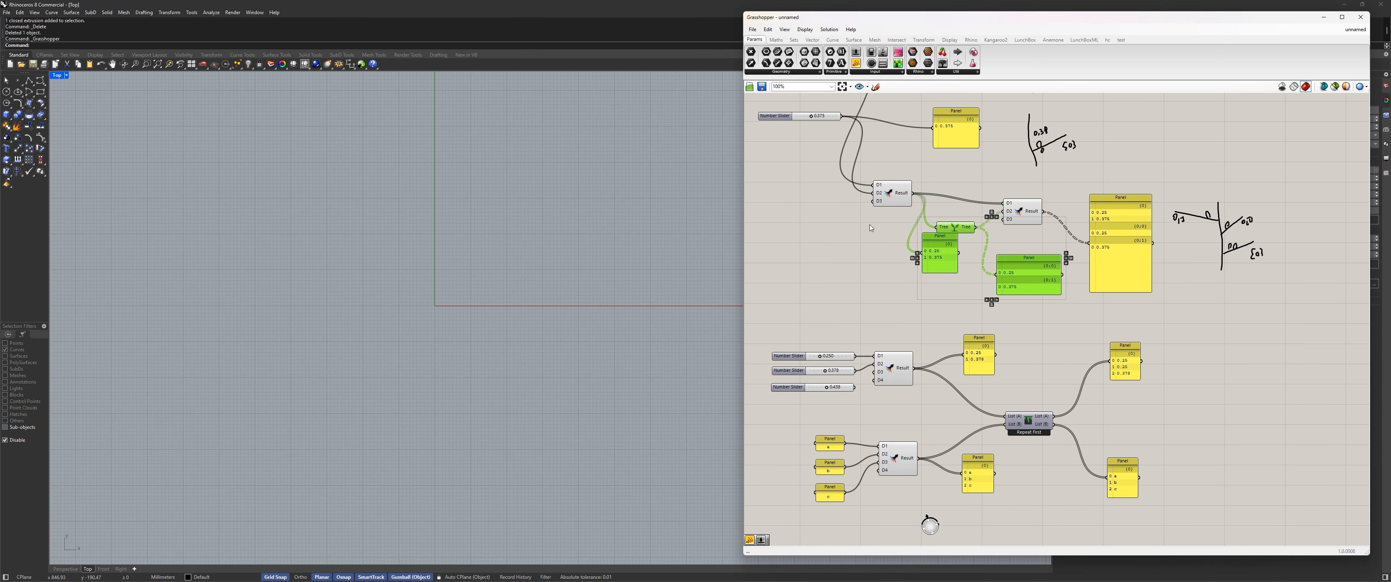
left_click(870, 336)
right_click_drag(934, 402, 900, 314)
scroll(904, 313, "up", 3)
right_click_drag(923, 192, 948, 300)
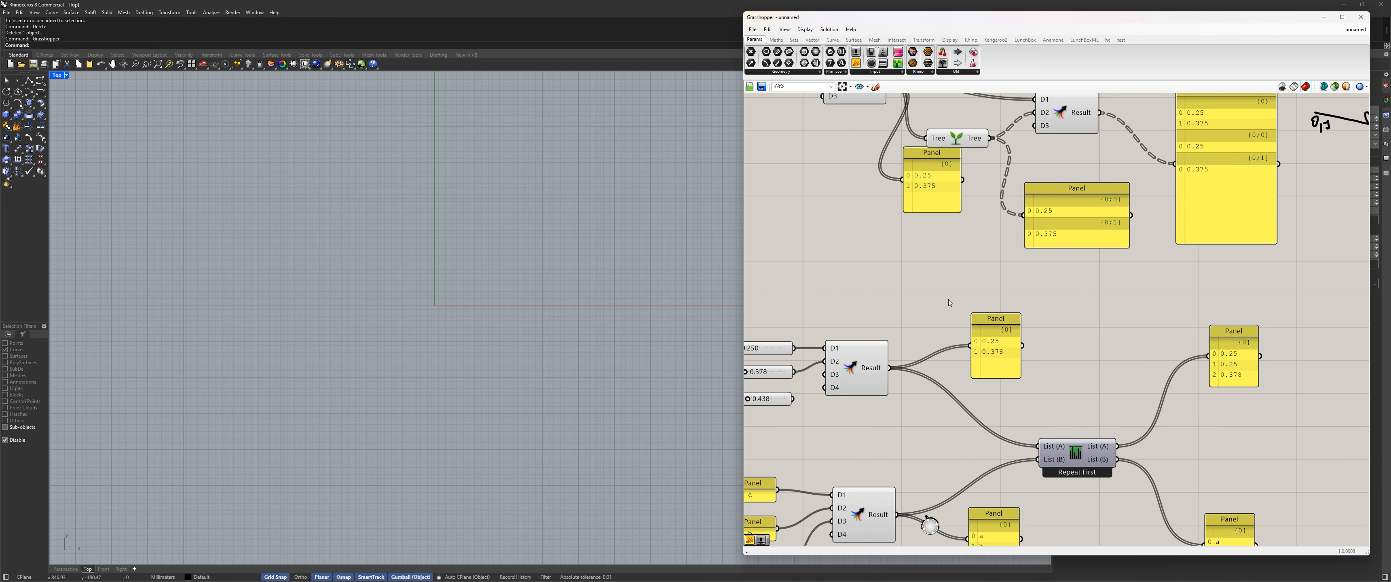
left_click_drag(970, 142, 959, 129)
right_click_drag(974, 348, 960, 256)
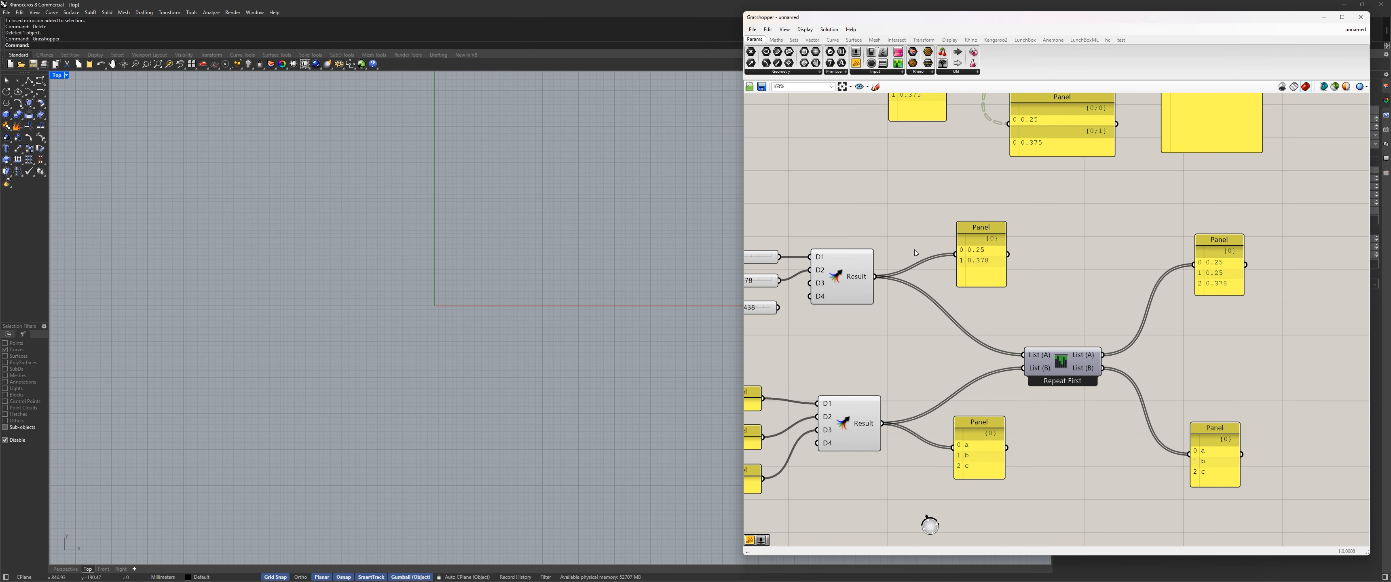
right_click_drag(915, 250, 908, 317)
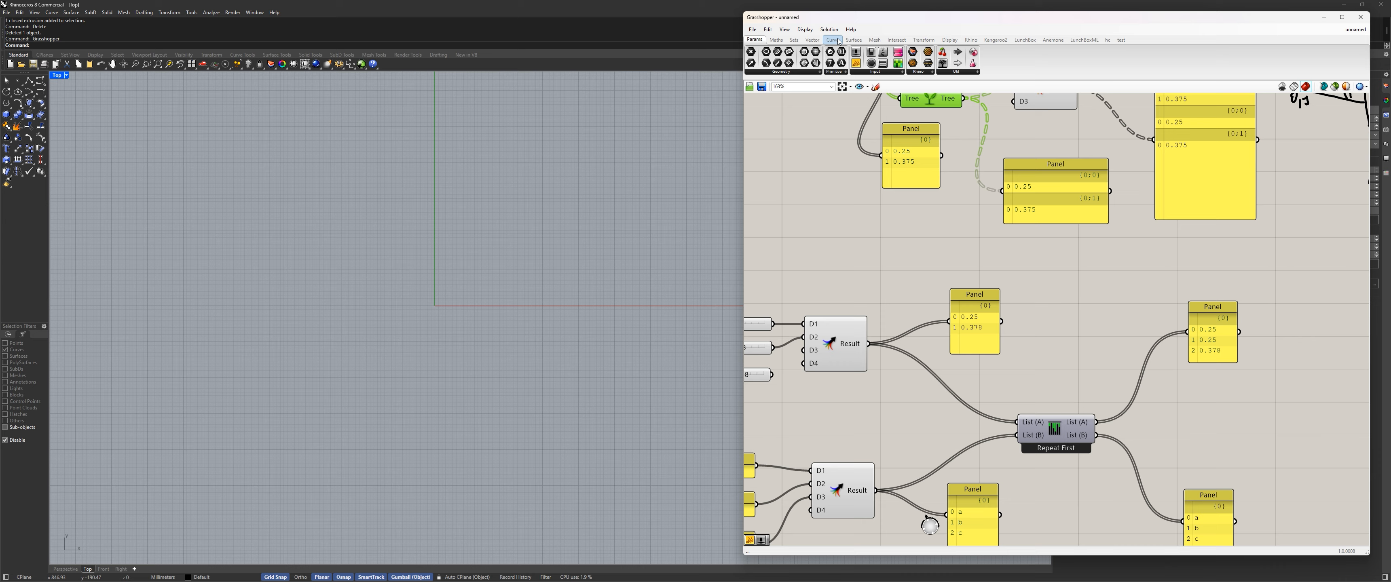
Add a Graft Tree component and place it above the wires leaving the numbers' Merge
left_click(793, 41)
left_click(935, 73)
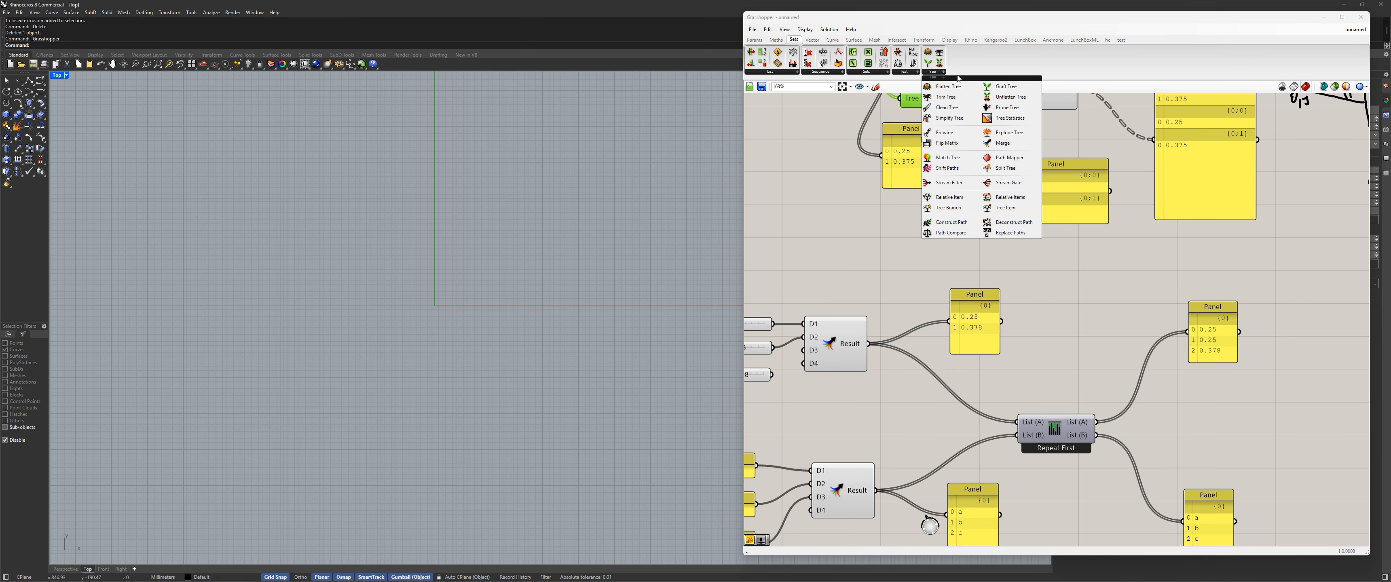
left_click(1005, 87)
left_click(1045, 371)
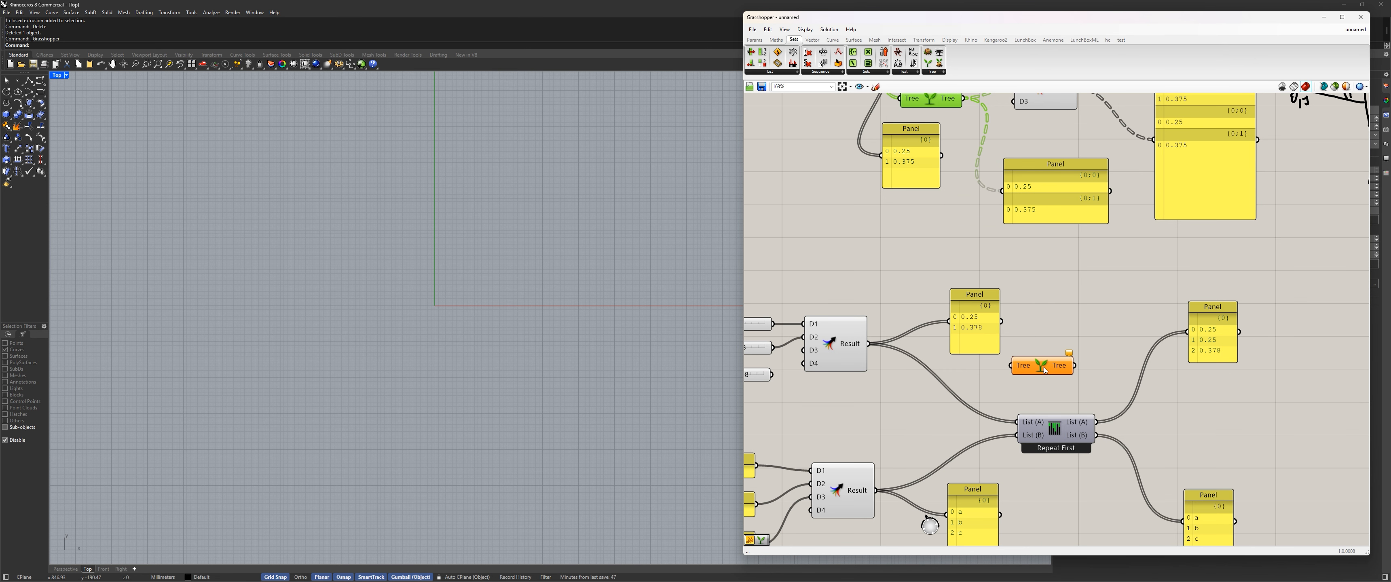
left_click_drag(1045, 371, 915, 268)
Connect the numbers' Merge Result to the Graft Tree and feed the grafted output into the slider values' Panel
left_click_drag(975, 316, 1003, 327)
left_click_drag(916, 268, 937, 273)
right_click_drag(941, 235, 942, 356)
mouse_move(1062, 323)
left_mouse_down()
mouse_move(1034, 277)
mouse_move(1052, 304)
left_mouse_up()
right_click_drag(961, 370, 1012, 262)
left_click_drag(919, 356, 1099, 309)
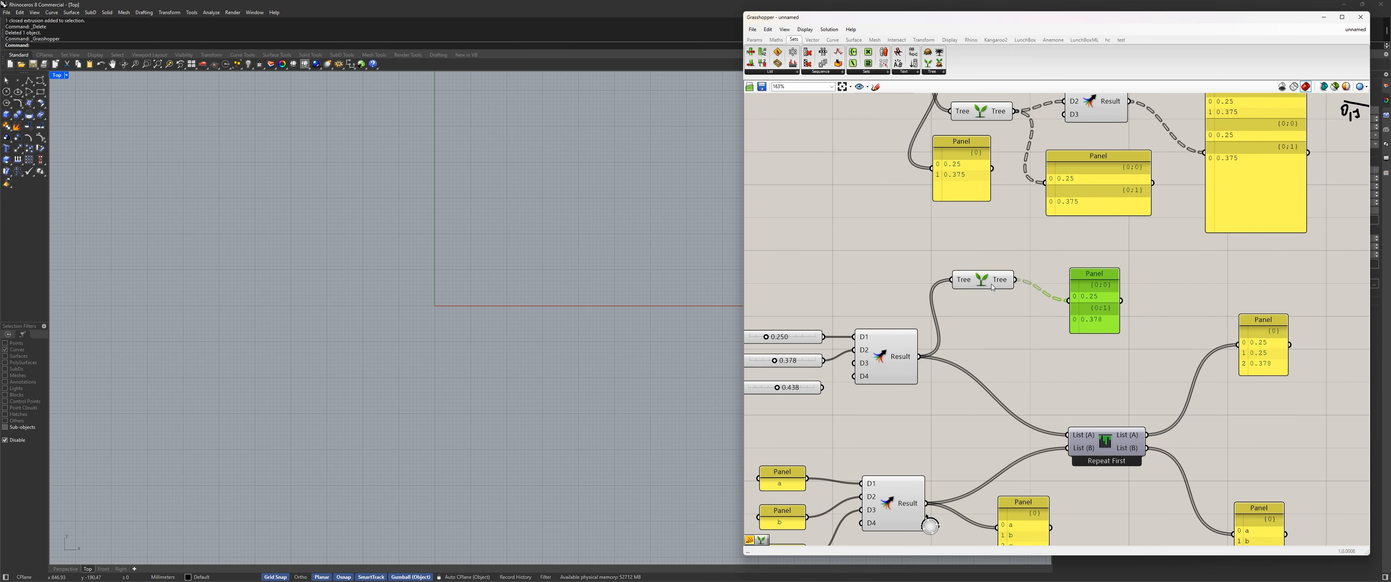
Move the Graft Tree and its Panel close together beside the numbers' Merge
left_click_drag(983, 281, 1009, 303)
right_click_drag(1019, 330, 953, 223)
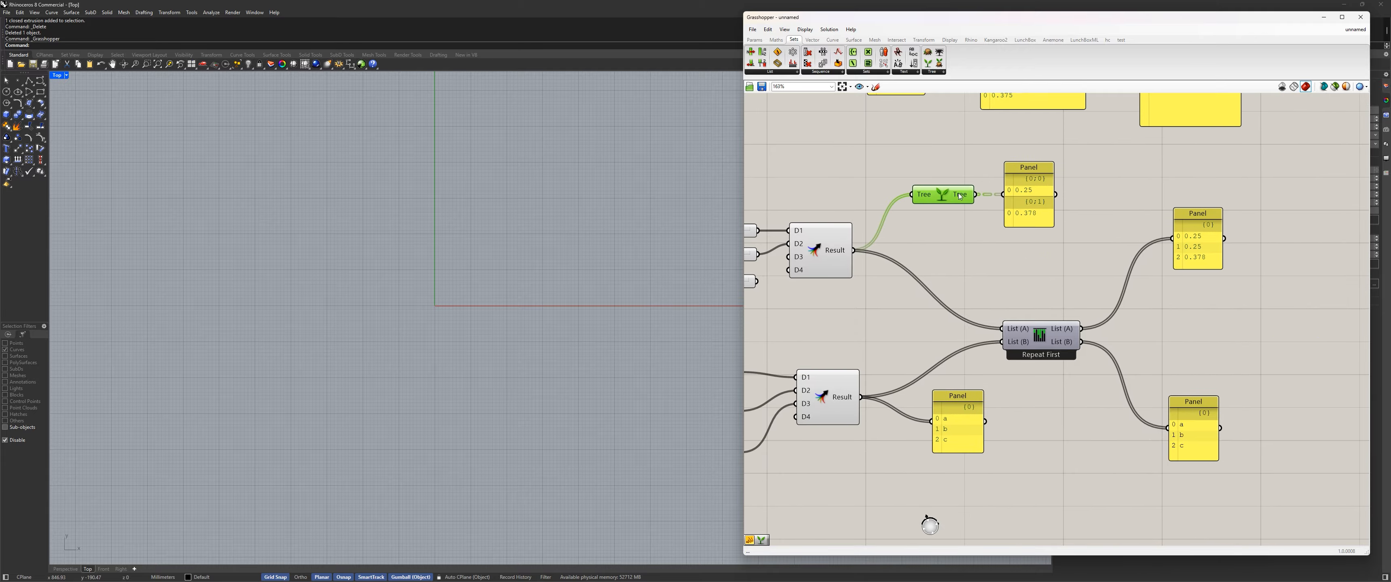
left_click_drag(942, 196, 895, 195)
left_click_drag(1028, 168, 993, 164)
left_click_drag(899, 194, 892, 215)
left_click_drag(1009, 189, 981, 212)
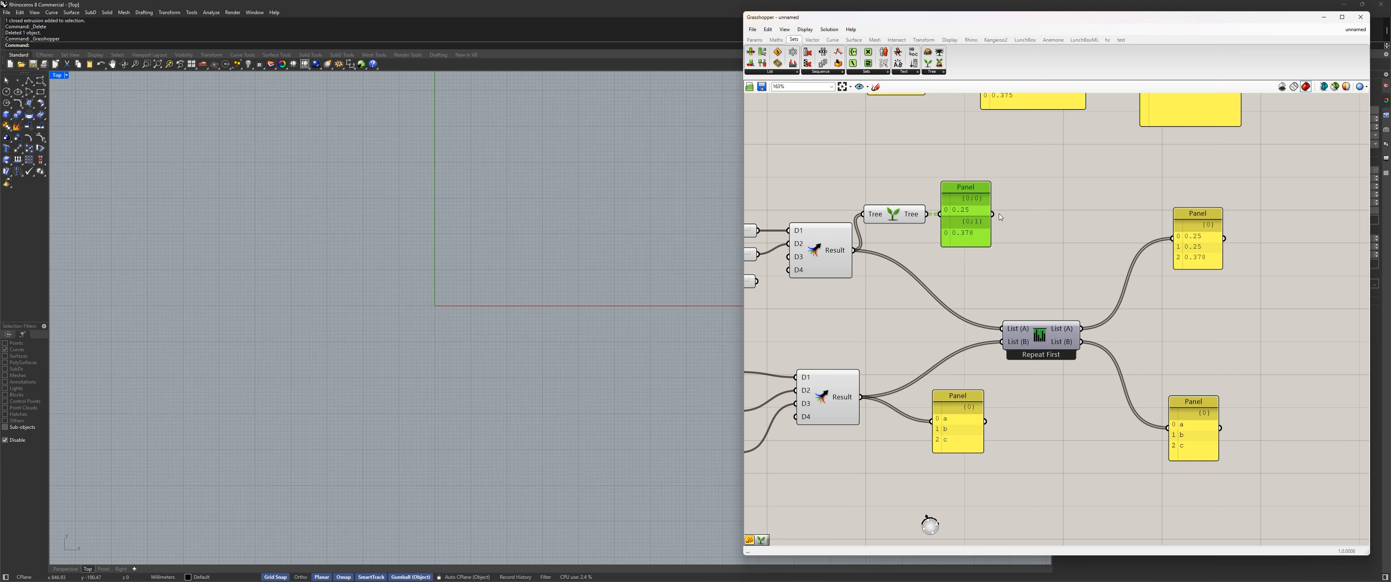
Shift the Longest List slightly right and line up the grafted values' Panel vertically with the text values' Panel
mouse_move(1009, 333)
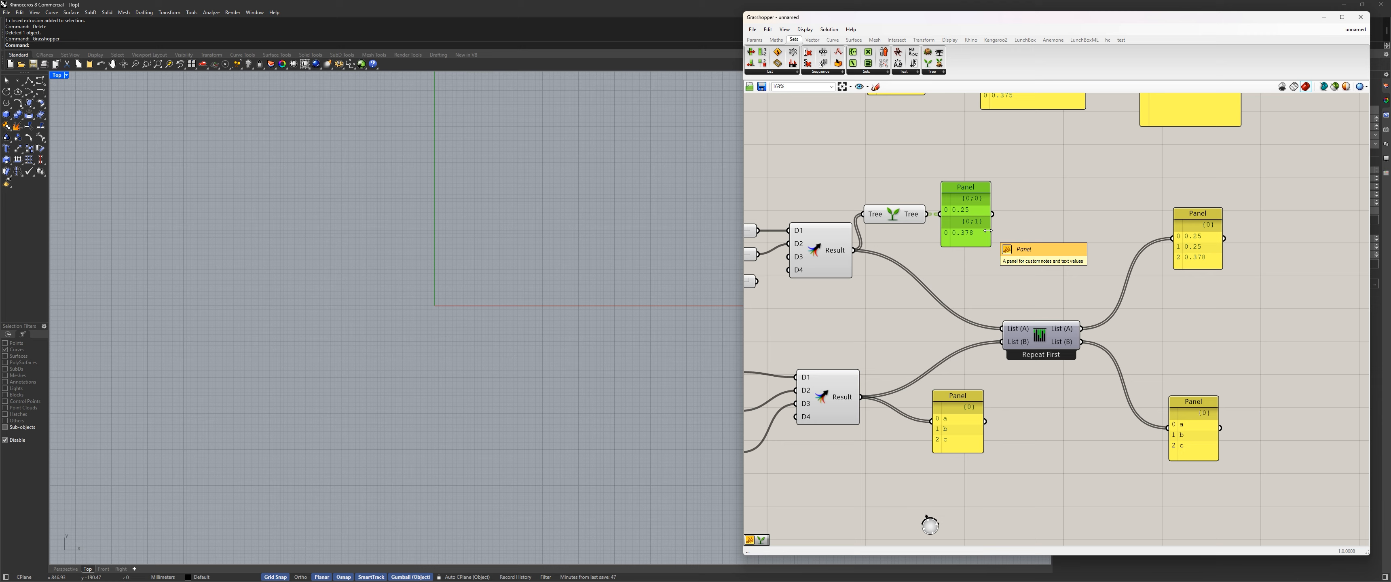
left_click_drag(1040, 335, 1066, 325)
left_click_drag(971, 215, 1039, 213)
left_click_drag(890, 220, 905, 232)
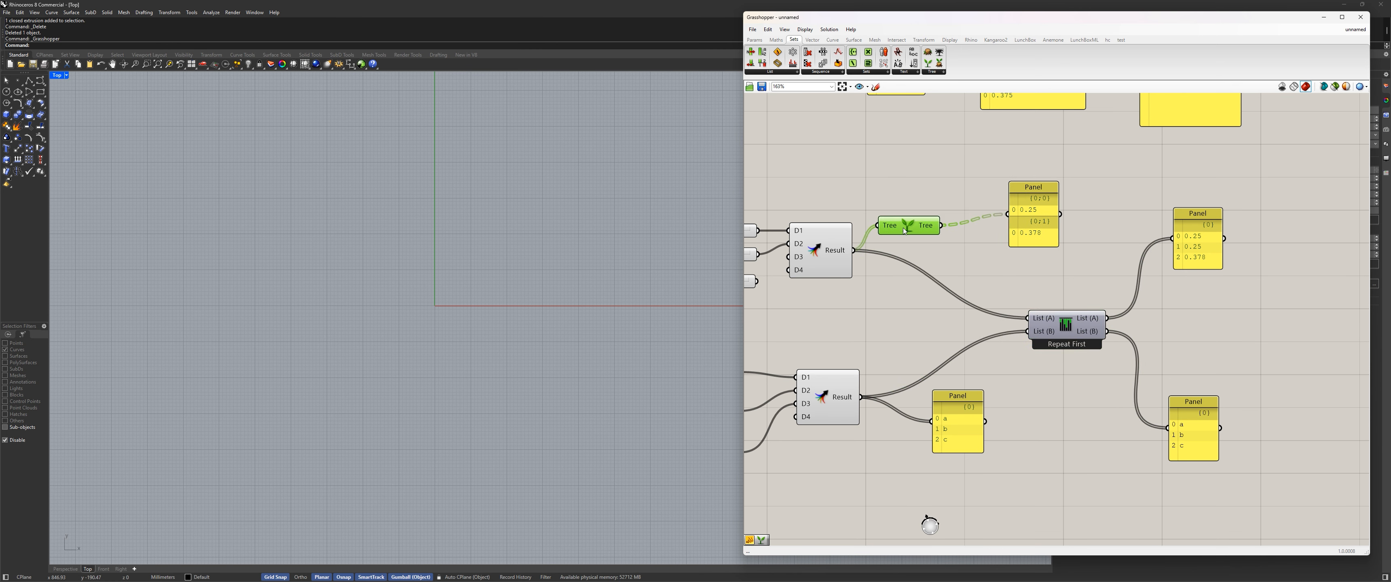
left_click_drag(1029, 211, 989, 222)
left_click_drag(973, 412, 1009, 408)
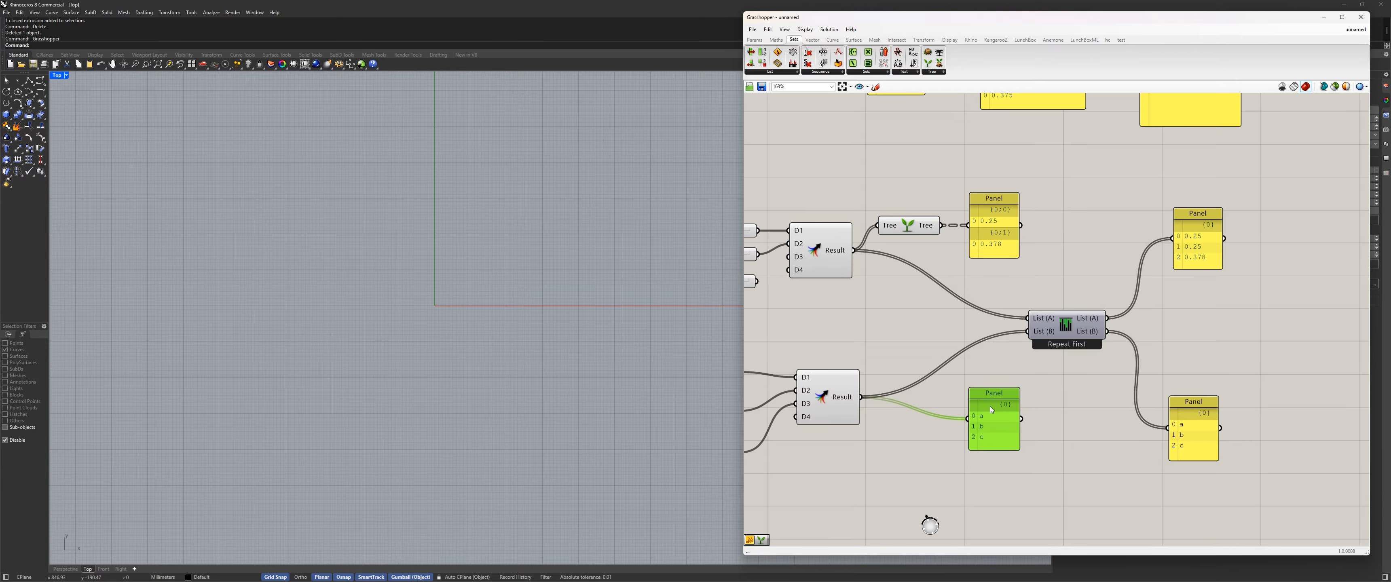
Raise the Longest List slightly, and make the text values' Panel taller and level with its Merge output
left_click(1007, 232)
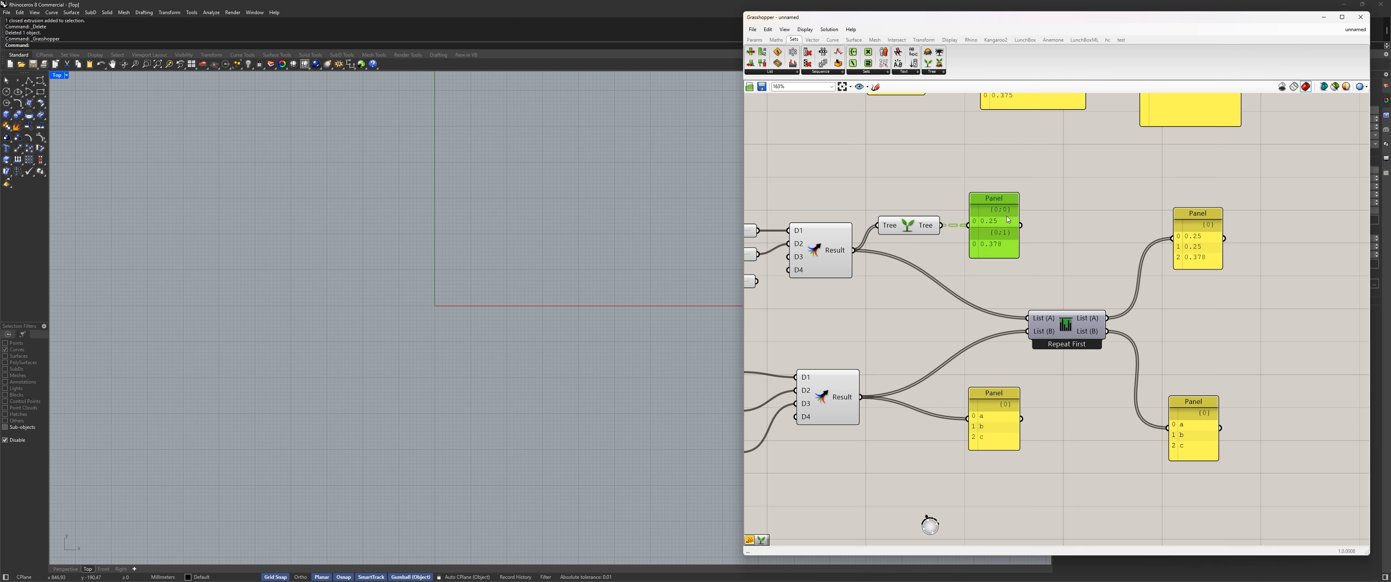
left_click(973, 434)
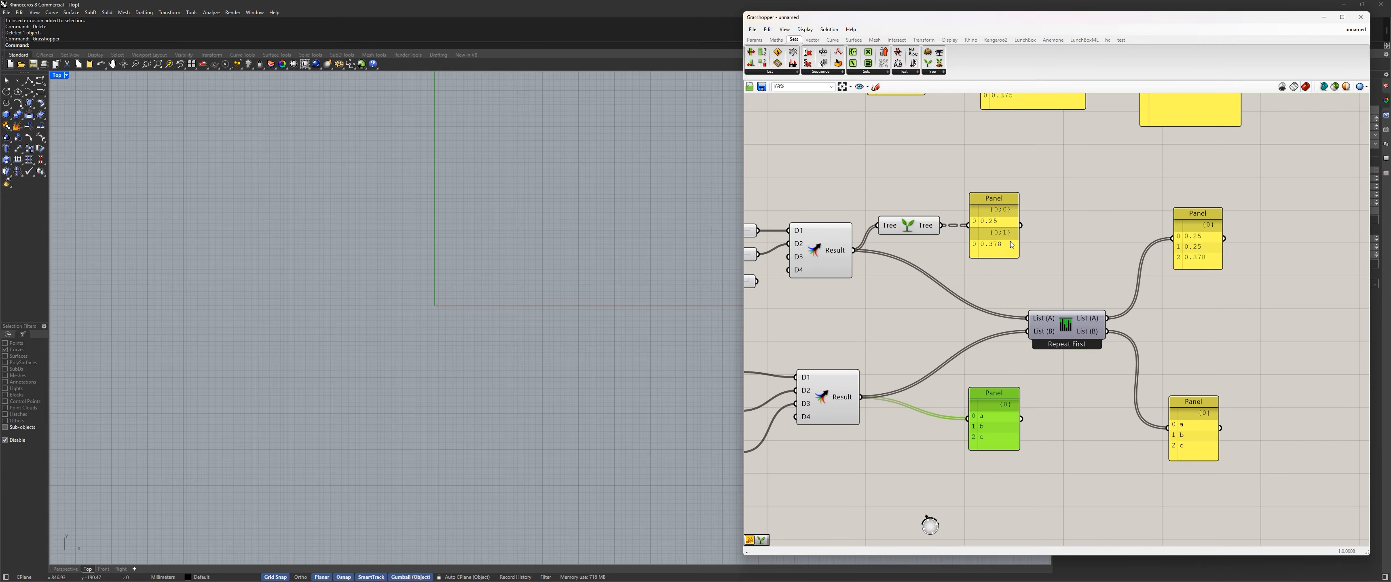
left_click(1002, 223)
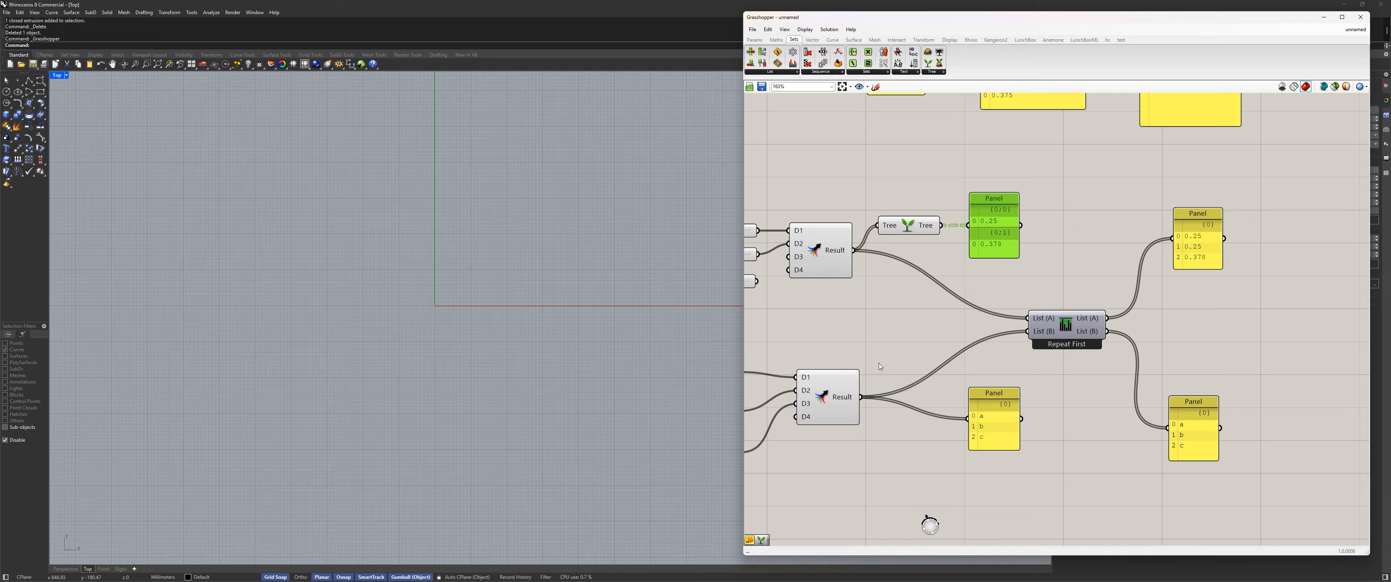
left_click_drag(992, 404, 992, 389)
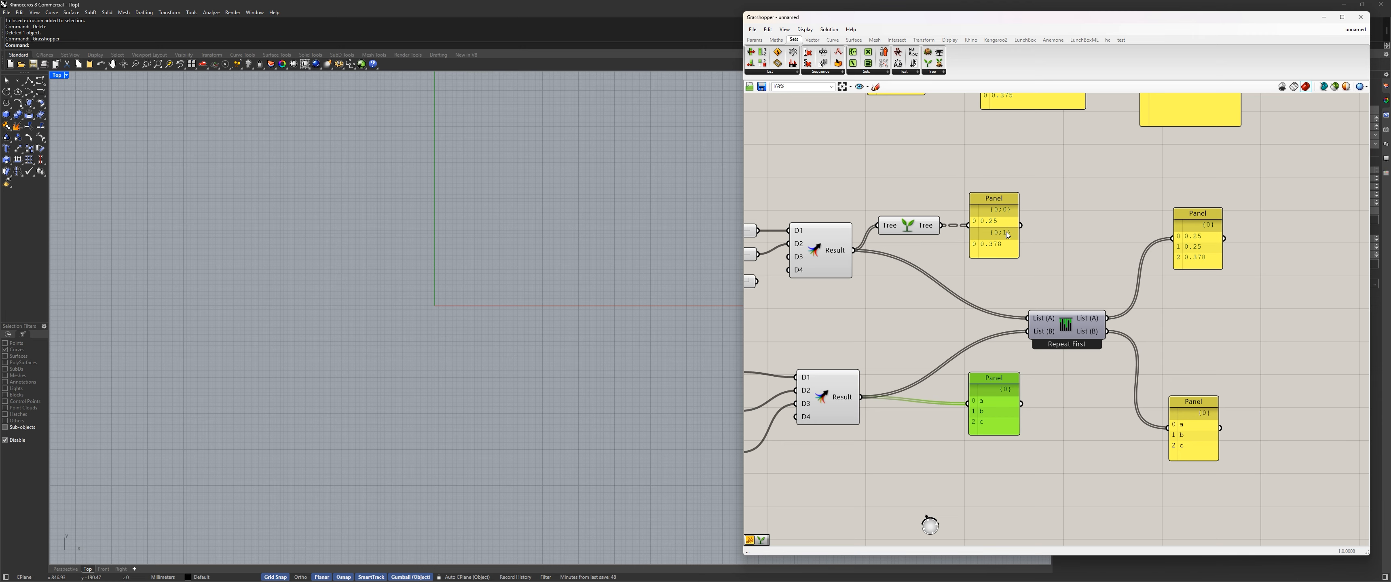
mouse_move(1072, 324)
left_mouse_down()
mouse_move(1080, 304)
mouse_move(1070, 313)
left_mouse_up()
mouse_move(995, 372)
left_mouse_down()
mouse_move(997, 390)
mouse_move(997, 370)
left_mouse_up()
left_click_drag(991, 407, 991, 458)
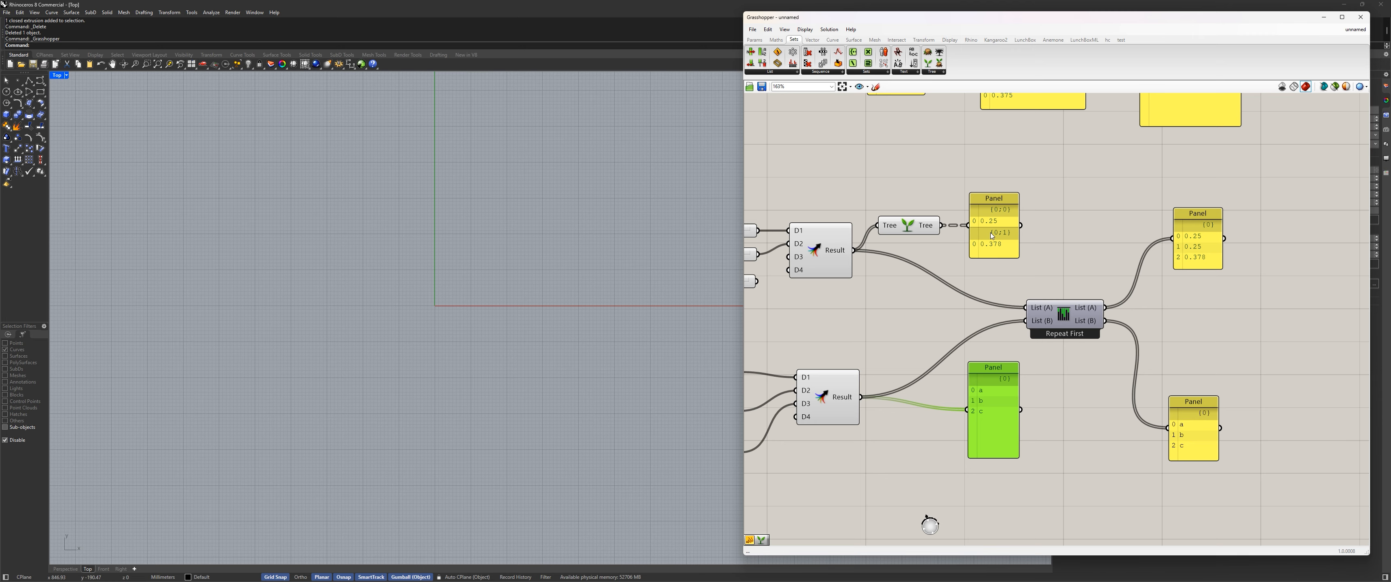
left_click_drag(998, 372, 992, 365)
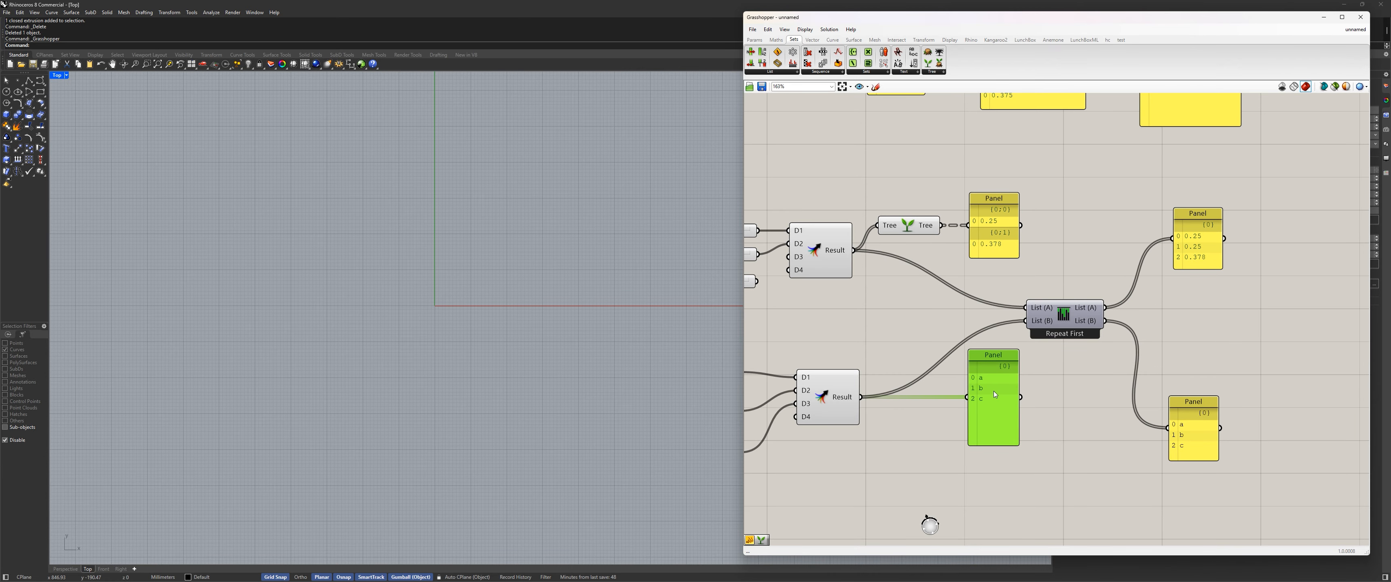
Set the Longest List's matching mode to Repeat Last
right_click_drag(929, 298, 915, 347)
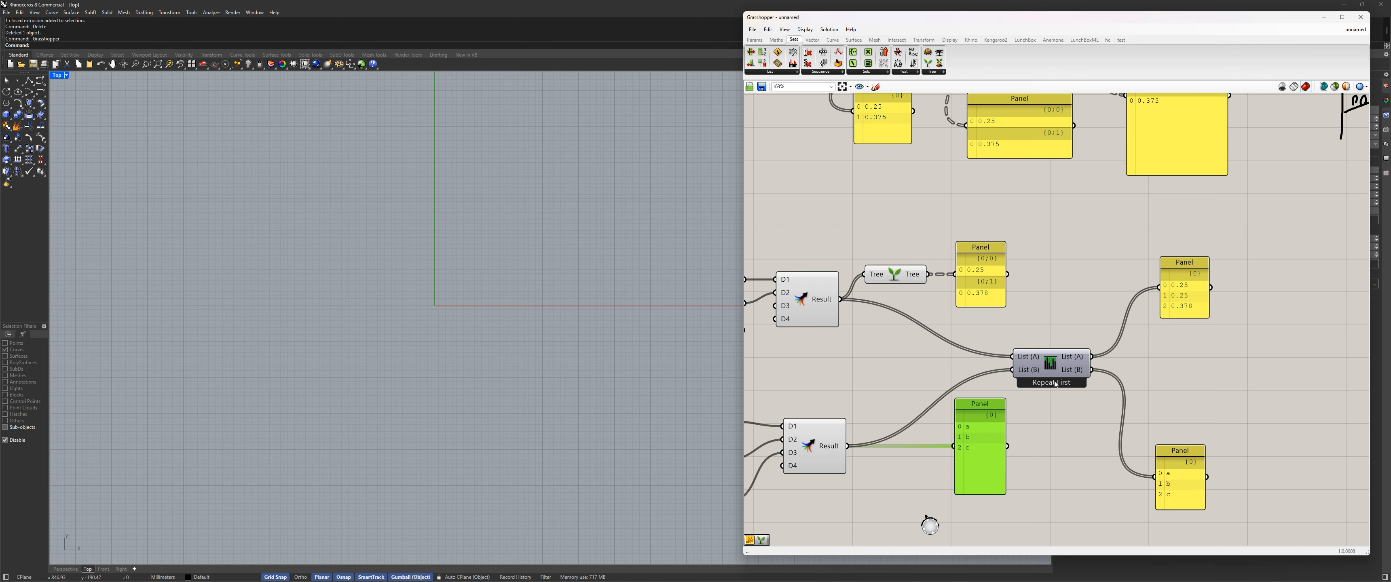
right_click(1023, 385)
left_click(1024, 385)
right_click(1024, 385)
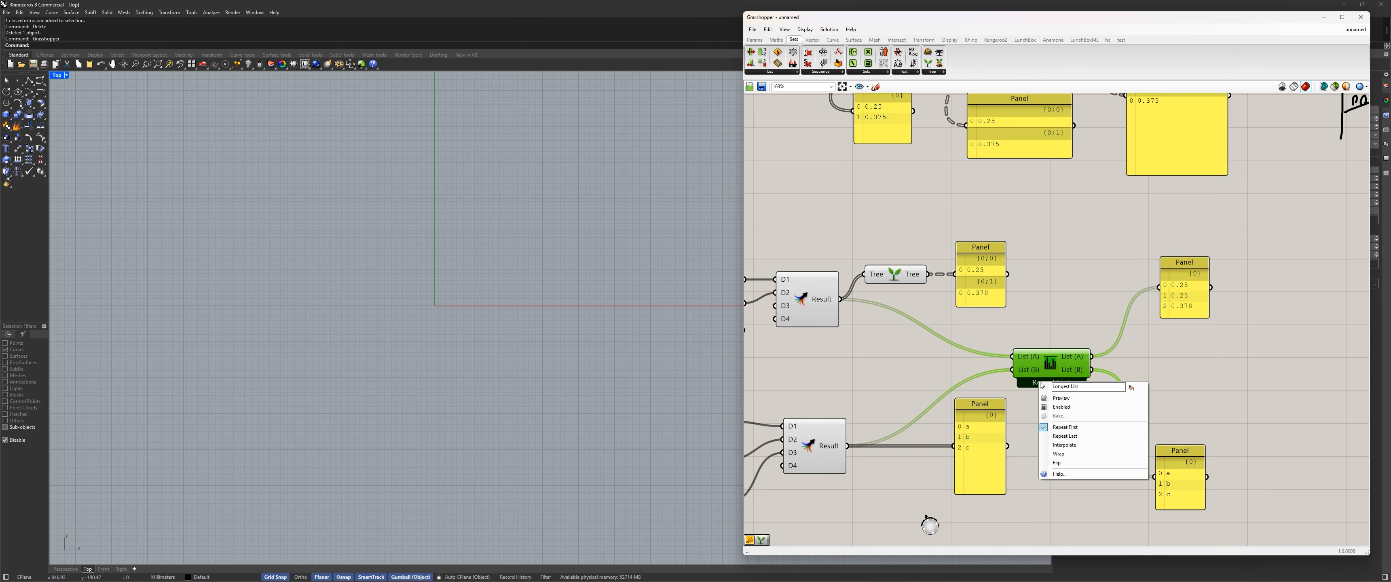
left_click(1082, 436)
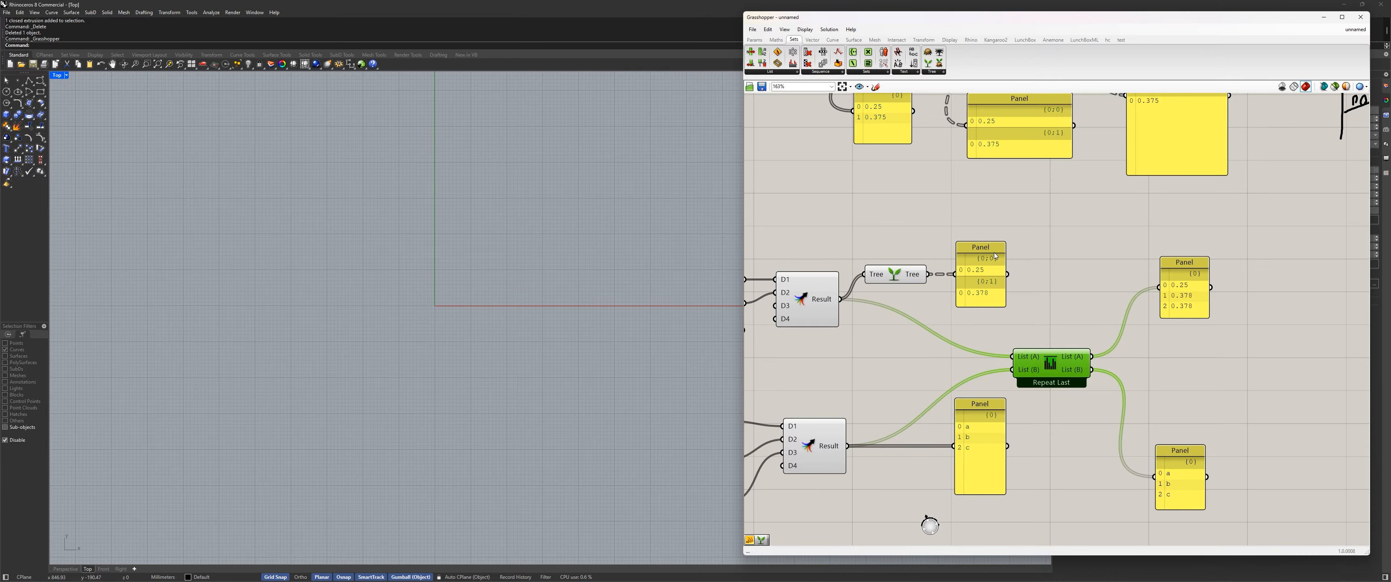
Replace the Longest List's List (A) input with the Graft Tree's output
scroll(973, 302, "up", 1)
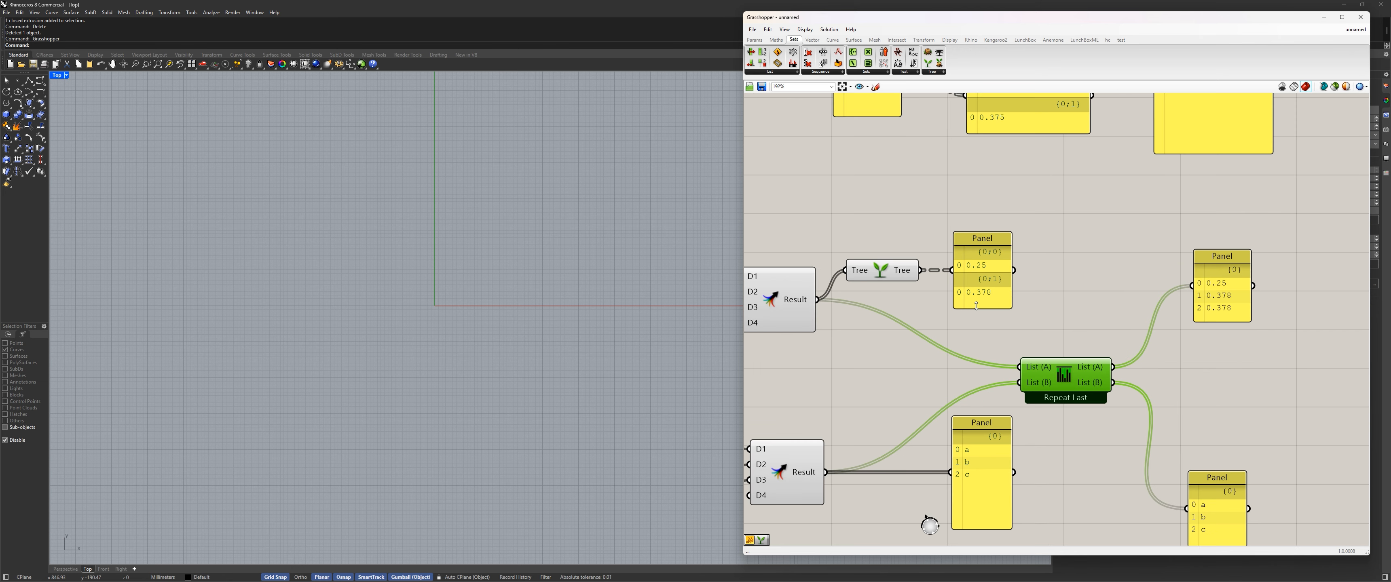
right_click_drag(929, 312, 924, 259)
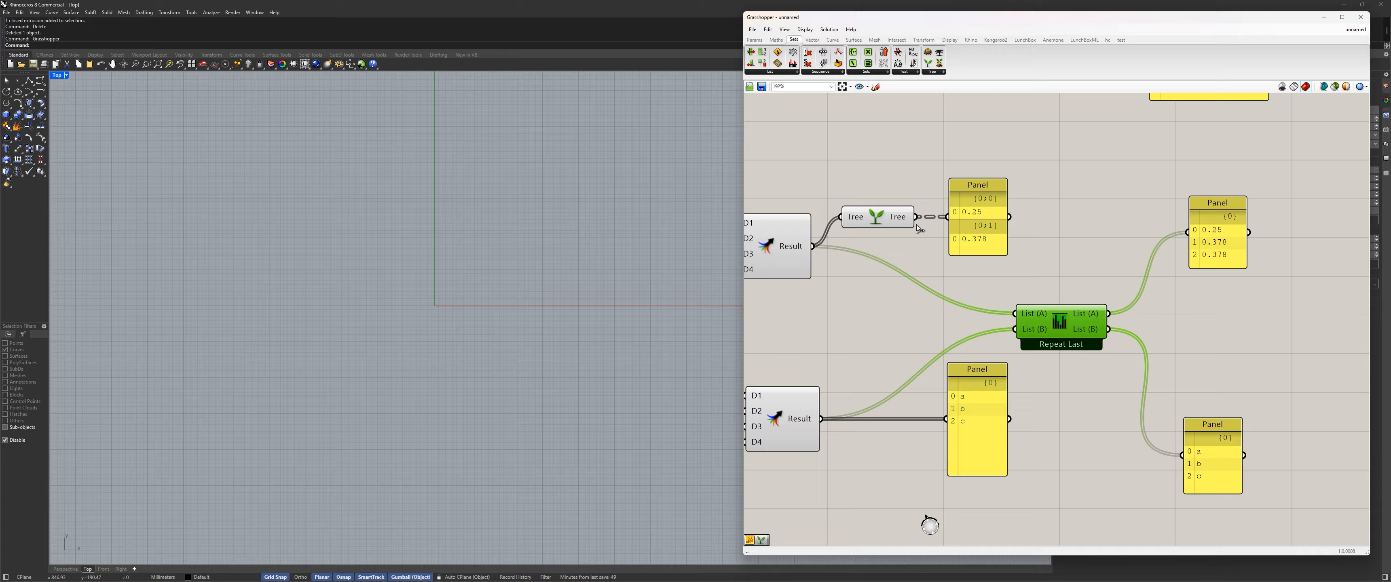
left_click_drag(918, 217, 1015, 313)
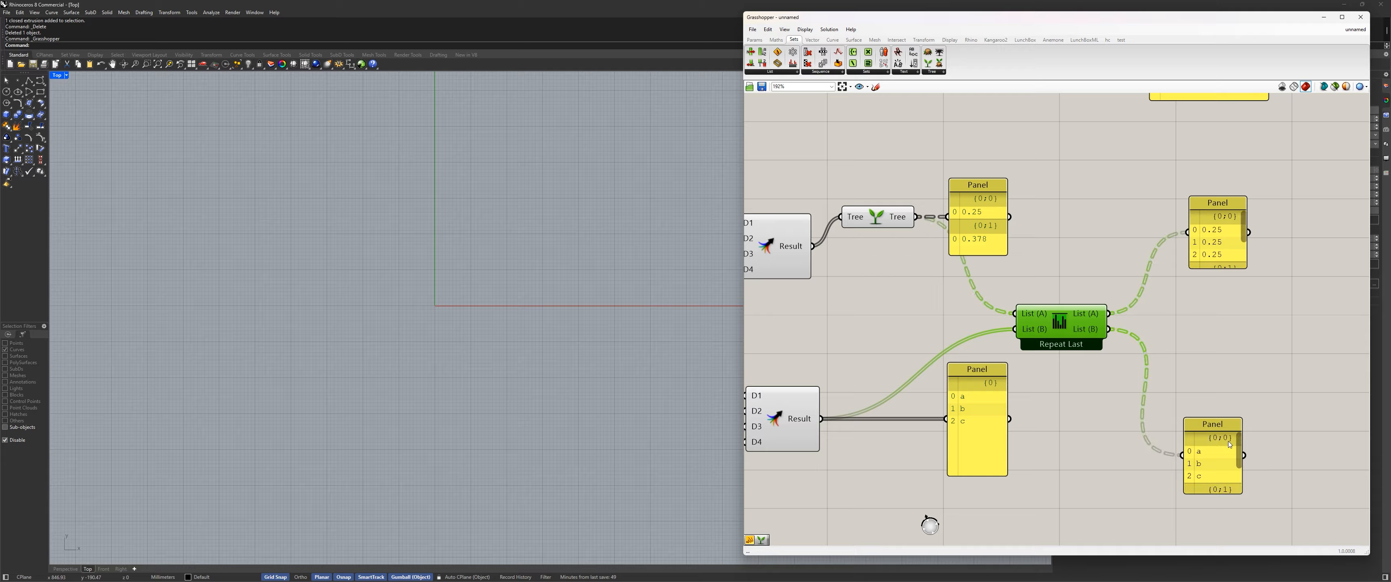
Move the List (B) output Panel and make it taller so both branches fit
left_click_drag(1212, 424, 1210, 317)
left_click_drag(1238, 390, 1238, 512)
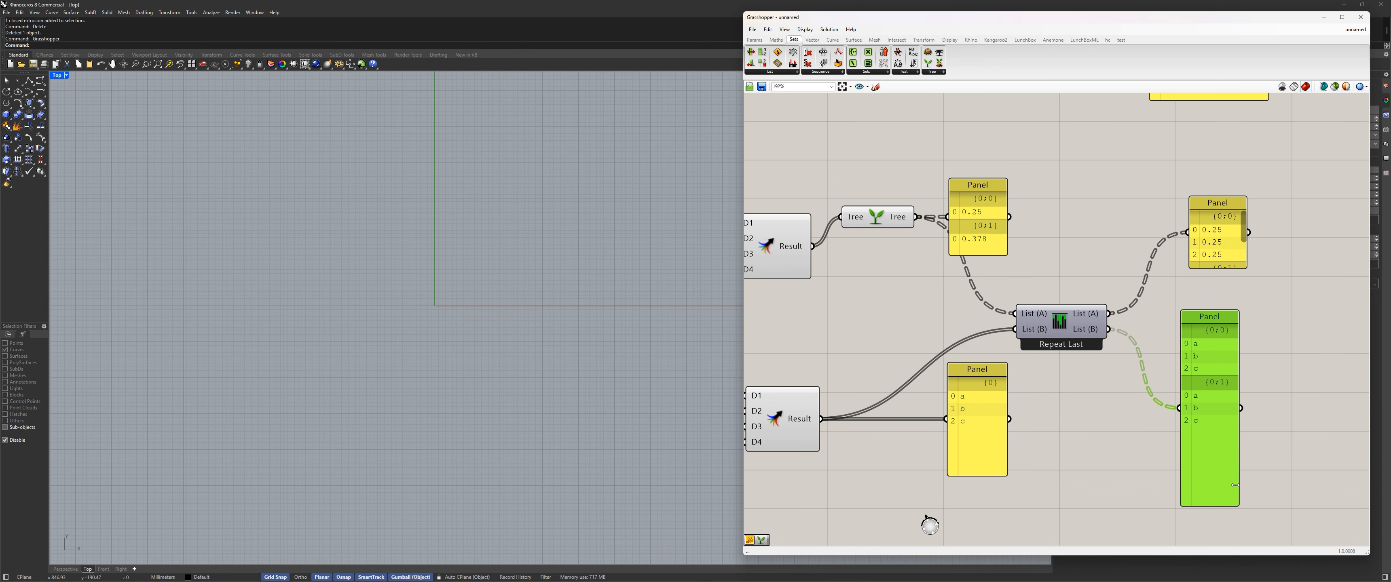
left_click_drag(1215, 448, 1220, 468)
Move the grafted values' Panel up and right of the Graft Tree and nudge the List (B) output Panel upward
right_click_drag(924, 292, 940, 302)
left_click(1003, 231)
left_click_drag(1003, 230, 1020, 186)
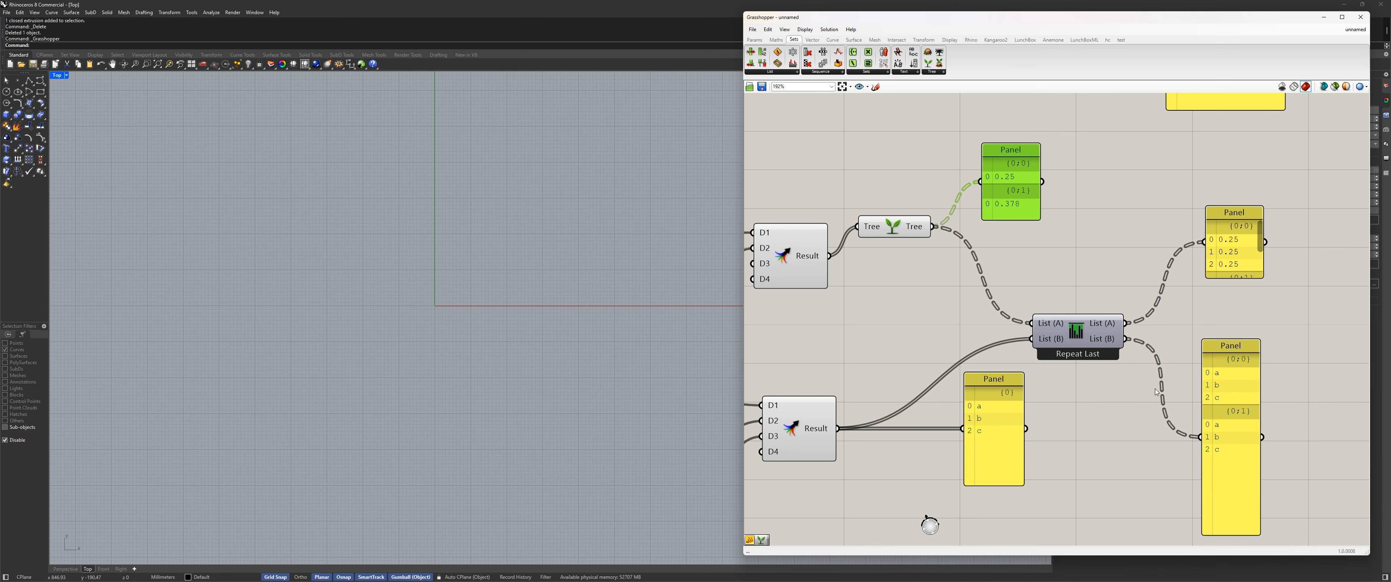
right_click_drag(1128, 319, 1036, 277)
left_click_drag(1149, 368, 1150, 357)
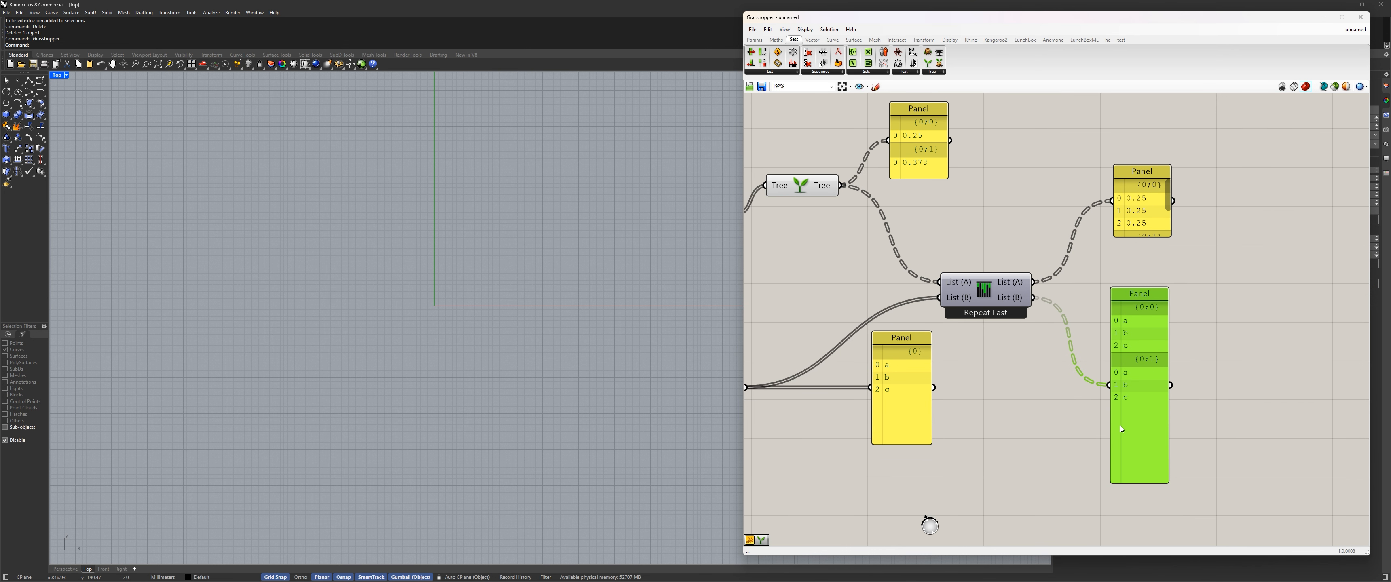
Make the Longest List's List (A) output Panel taller so both branches fit
right_click_drag(1120, 426, 1132, 509)
mouse_move(1161, 319)
left_mouse_down()
mouse_move(1161, 257)
mouse_move(1162, 308)
left_mouse_up()
right_click_drag(1113, 346, 1193, 307)
Move the merged text list's Panel slightly down and line up the two Longest List output Panels in one column
left_click_drag(1002, 407, 993, 437)
right_click_drag(1115, 349, 1072, 365)
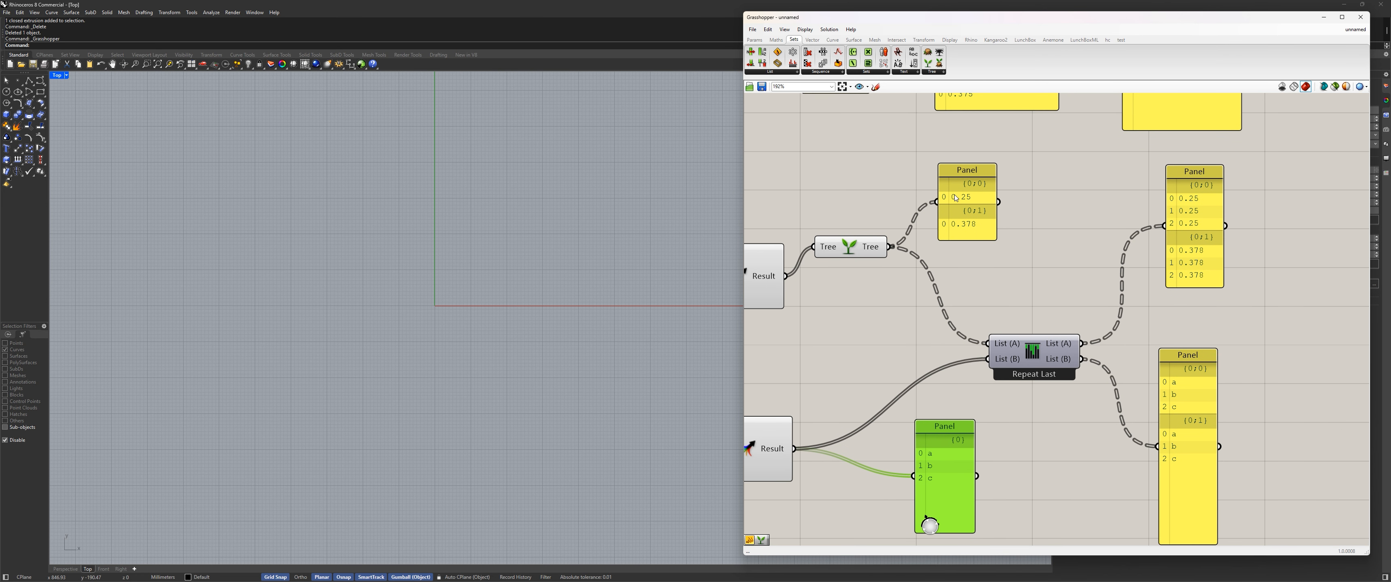
left_click_drag(1194, 216, 1183, 227)
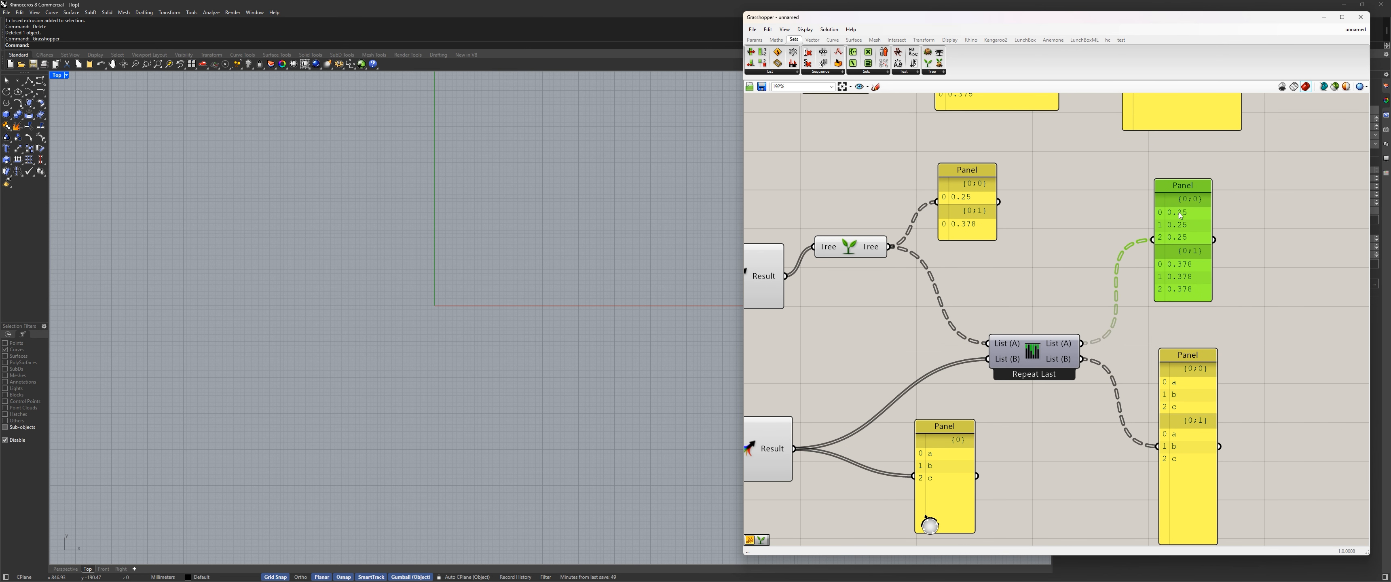
left_click_drag(1160, 380, 1150, 351)
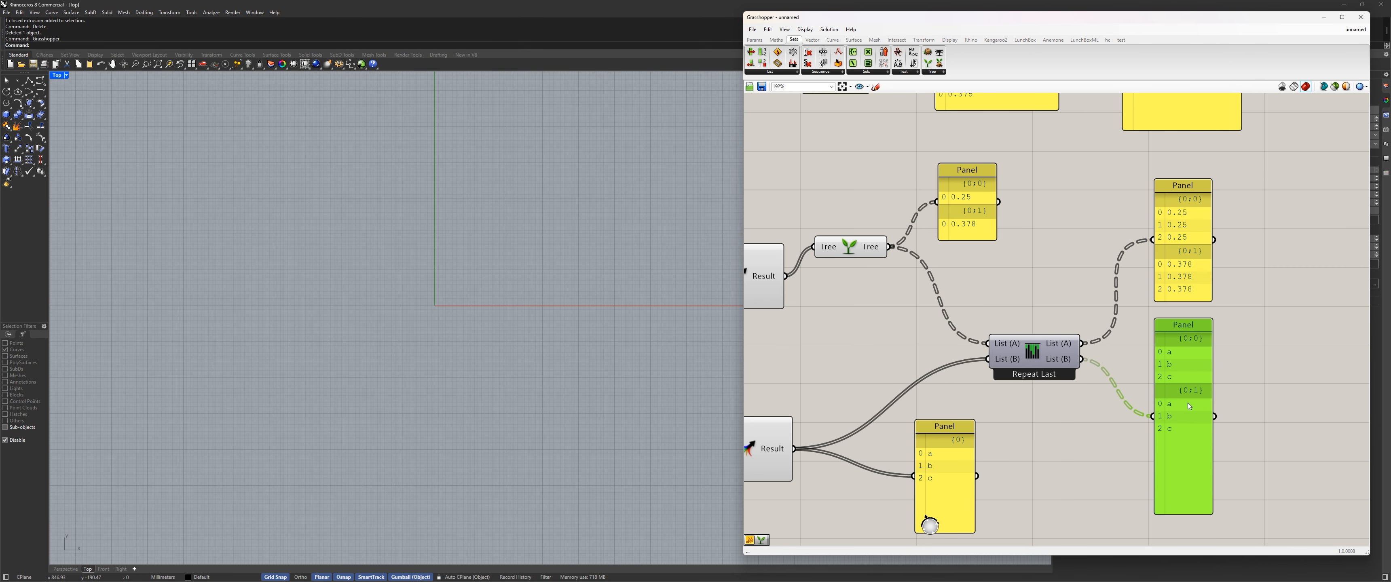
Line up the grafted values' Panel with the merged text list's Panel, moving the text Panel slightly upward
scroll(848, 327, "down", 2)
right_click_drag(848, 328, 954, 312)
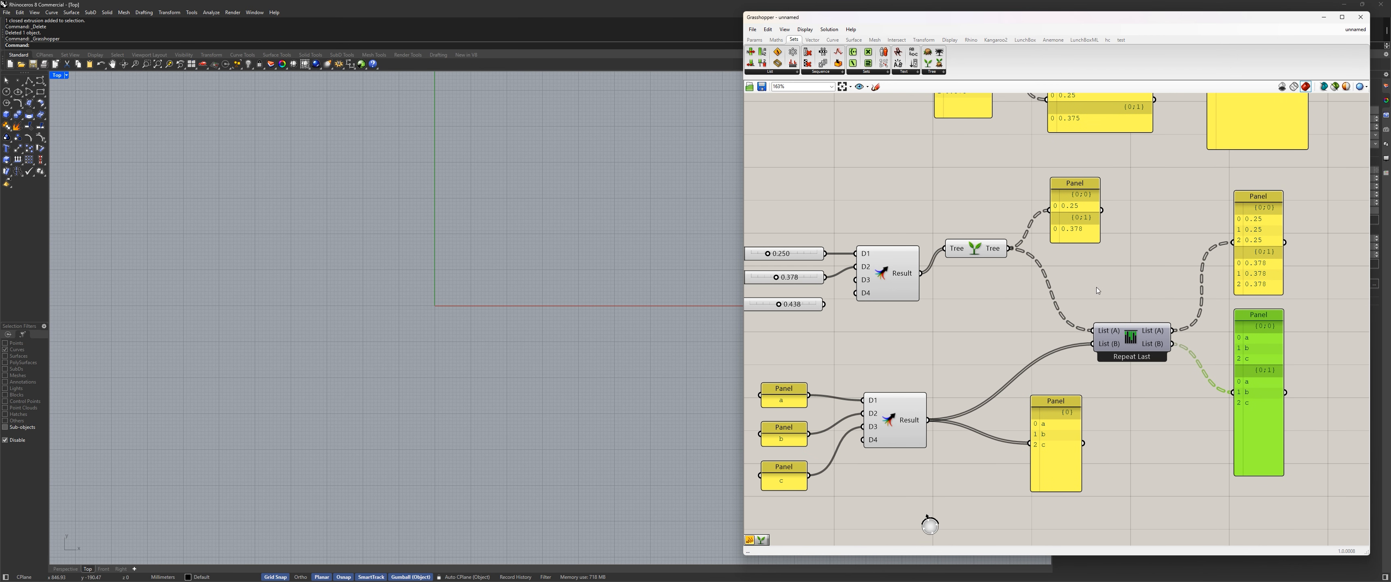
left_click(1061, 217)
left_click_drag(1060, 217, 1059, 220)
left_click_drag(1053, 440, 1049, 414)
Move both Longest List output Panels together a little farther right of the component
right_click_drag(1108, 378, 958, 378)
left_click_drag(1156, 184, 1035, 472)
left_click_drag(1118, 276, 1155, 276)
left_click(1070, 202)
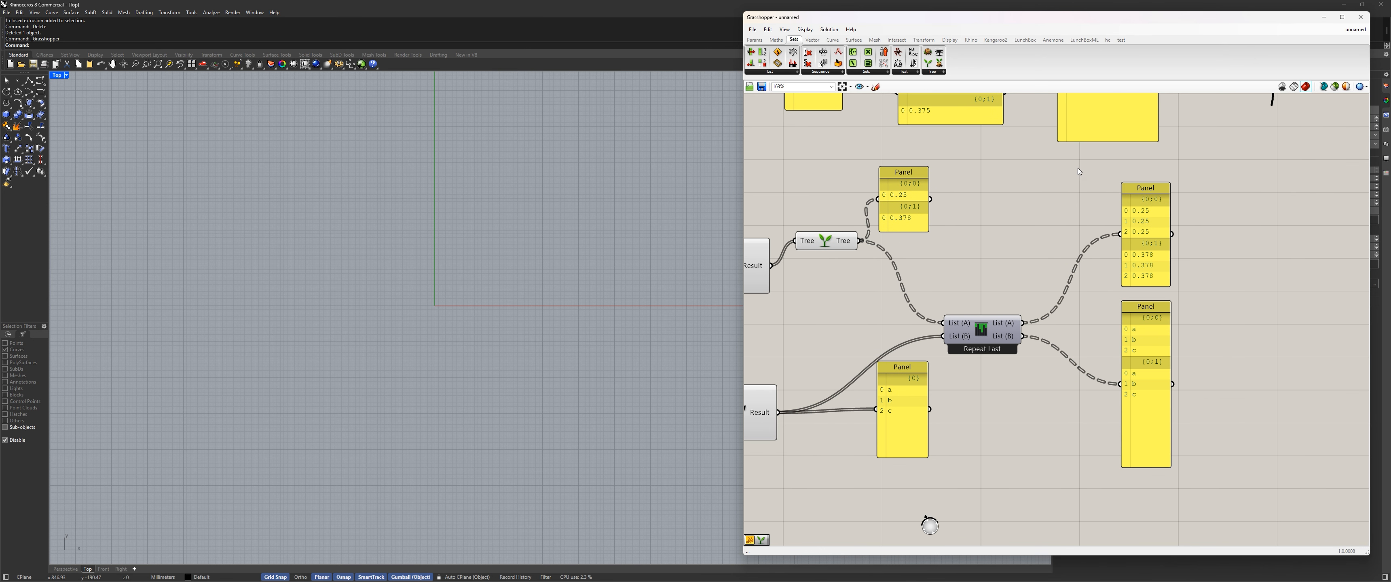
Place the List (B) output Panel directly beside the List (A) output Panel and shorten it to about the same height
left_click_drag(1072, 166, 1209, 548)
left_click(1091, 416)
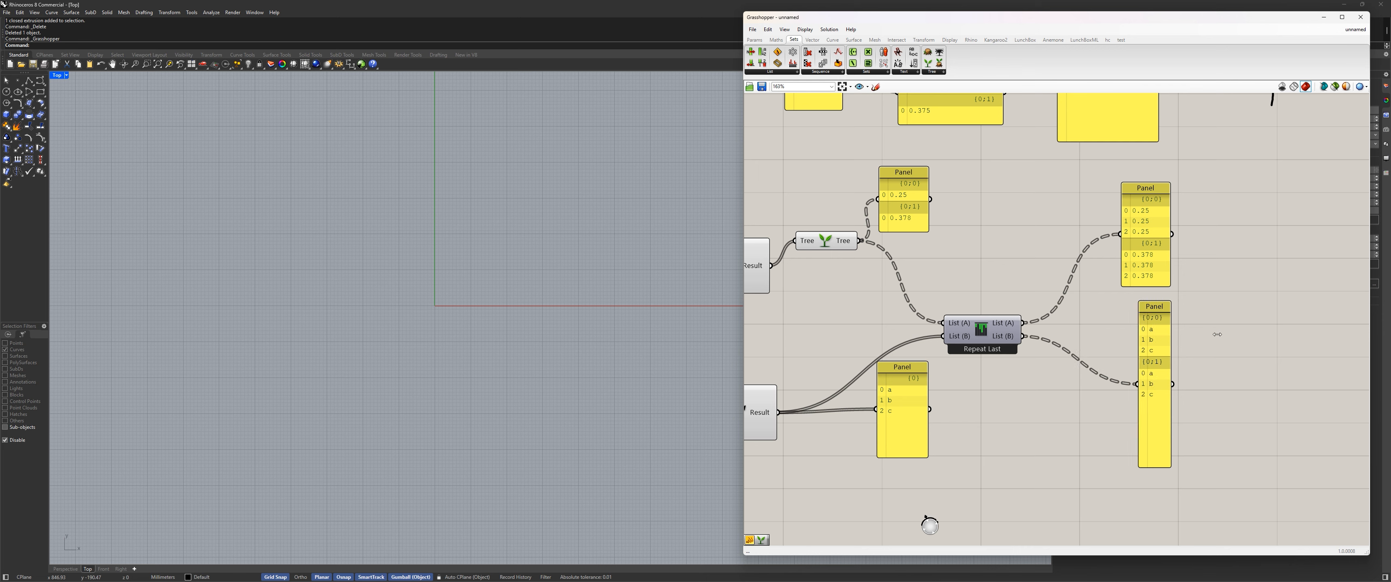
left_click_drag(1135, 354, 1195, 232)
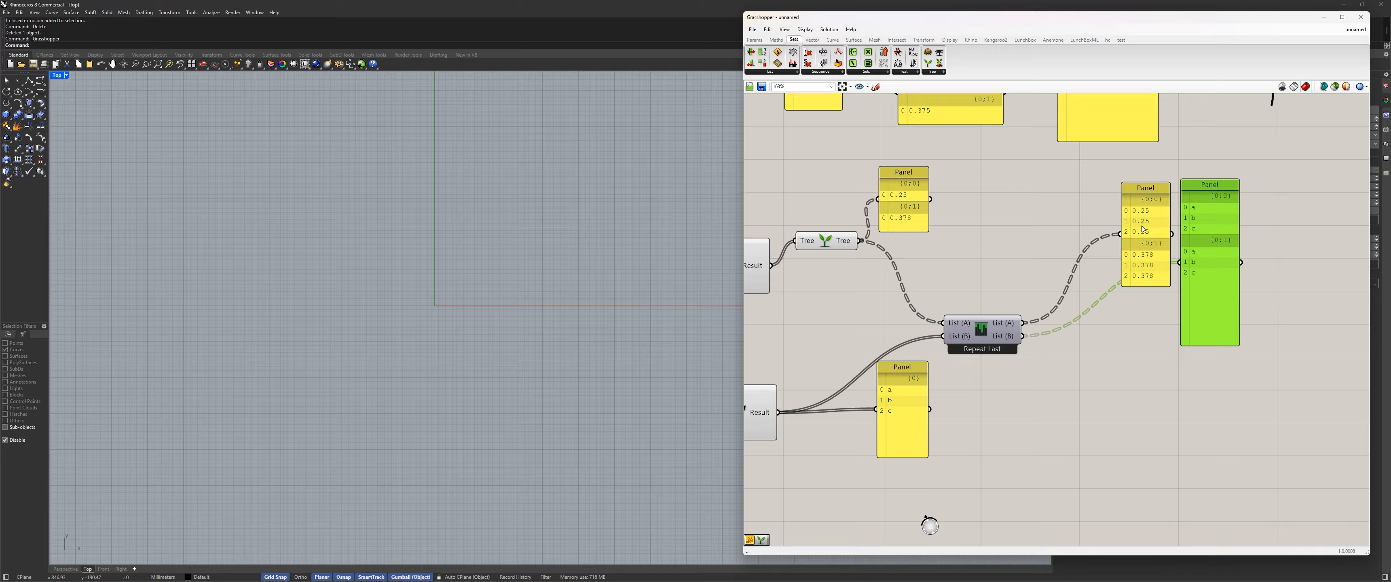
left_click_drag(1212, 346, 1204, 291)
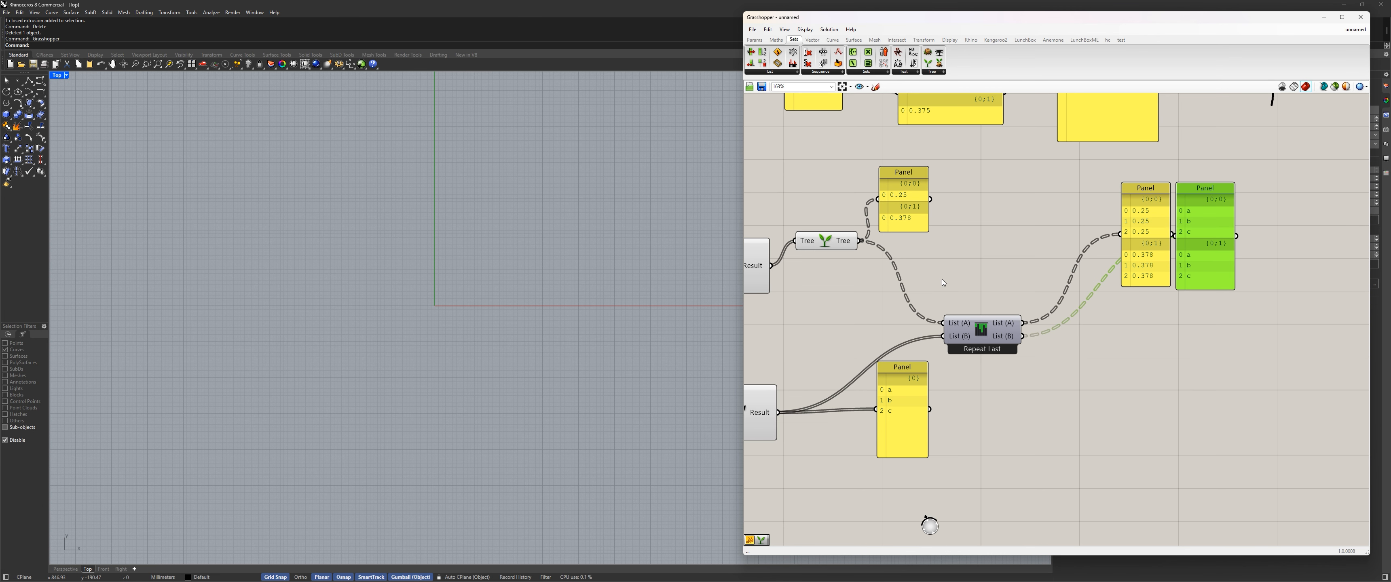
Move the a, b, c panels with their merge component and output panel slightly closer to the number slider group
scroll(869, 315, "down", 2)
right_click_drag(869, 315, 1076, 246)
right_click_drag(1159, 420, 1047, 486)
left_click_drag(1046, 486, 778, 326)
left_click_drag(871, 381, 858, 358)
left_click(852, 449)
right_click_drag(852, 449, 927, 367)
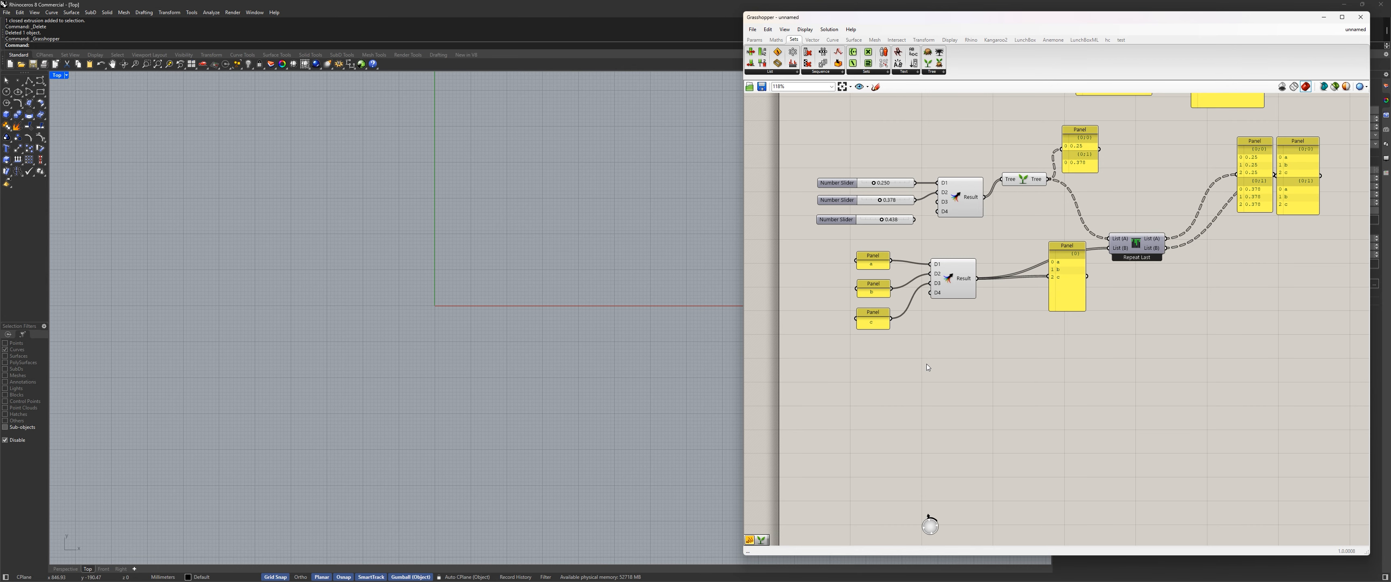
Sketch the note "{x,y,z}" freehand below the lower merge component and circle it
left_click(876, 87)
scroll(975, 379, "up", 5)
mouse_move(920, 294)
left_mouse_down()
mouse_move(922, 336)
mouse_move(956, 322)
mouse_move(942, 322)
mouse_move(968, 333)
mouse_move(1072, 321)
mouse_move(1053, 336)
left_mouse_up()
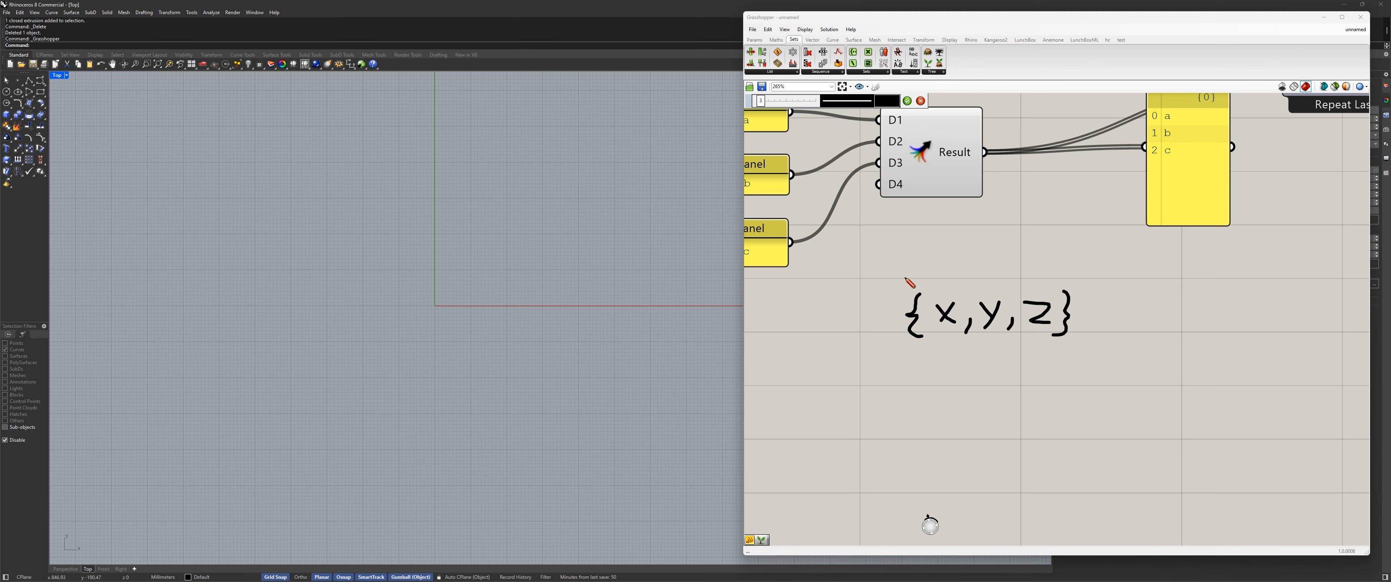
mouse_move(906, 277)
left_mouse_down()
mouse_move(1064, 354)
mouse_move(918, 278)
left_mouse_up()
scroll(998, 304, "down", 3)
scroll(882, 329, "up", 2)
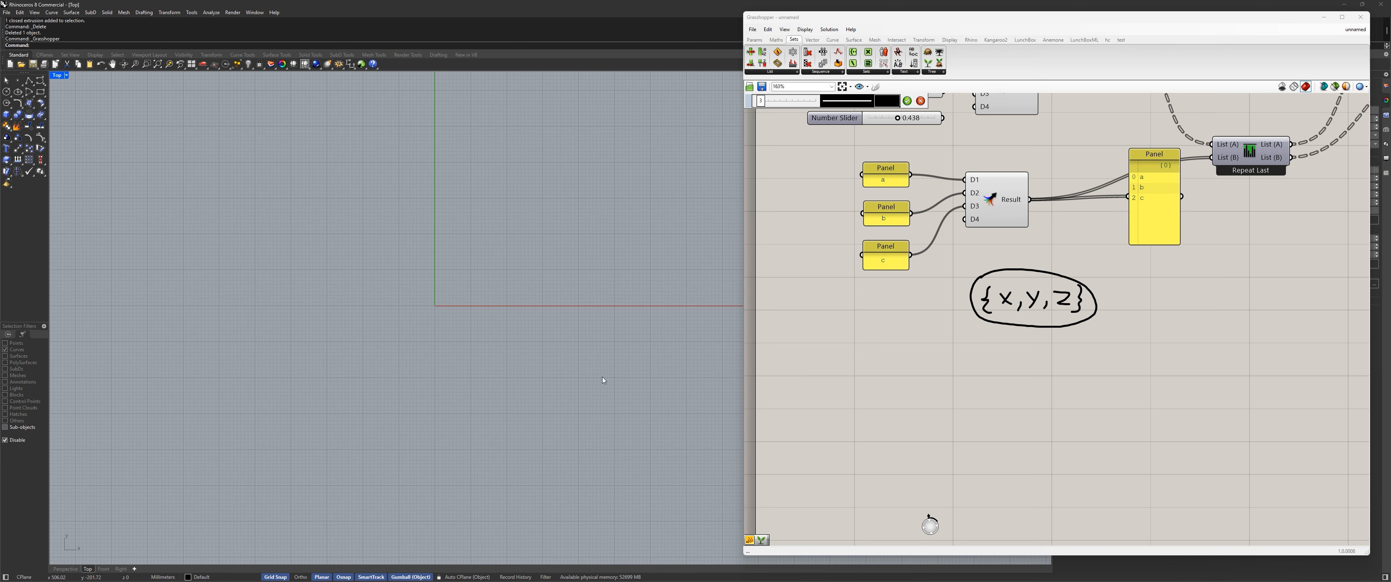
scroll(672, 258, "down", 4)
scroll(471, 251, "down", 3)
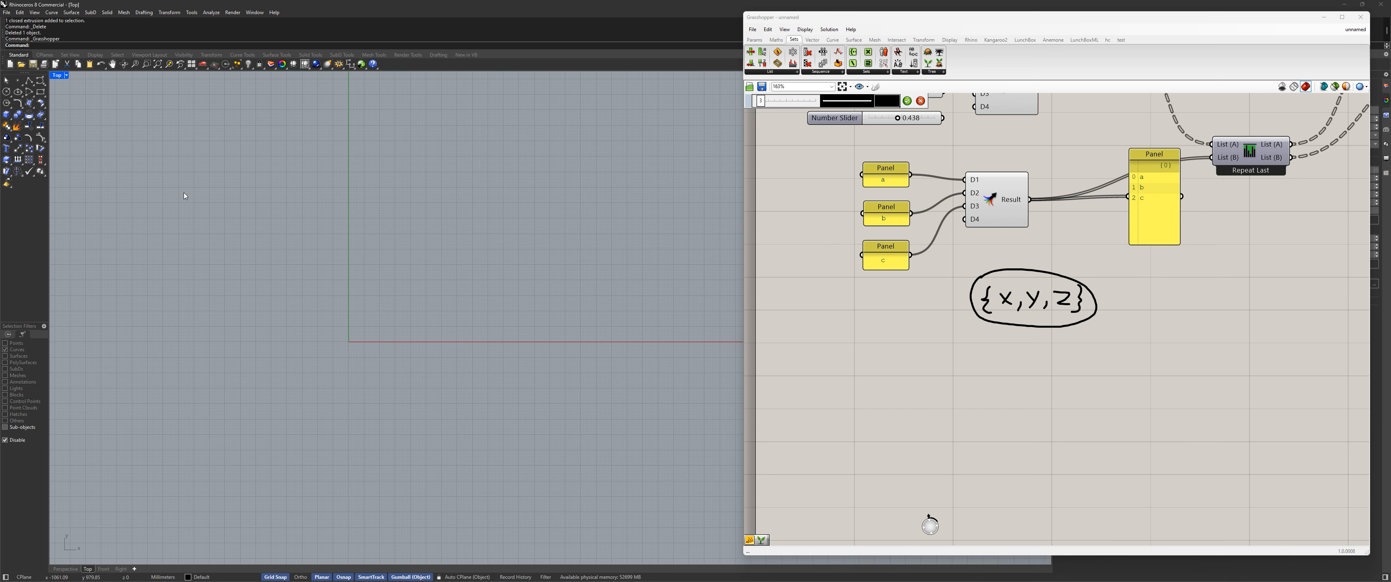
scroll(267, 334, "up", 1)
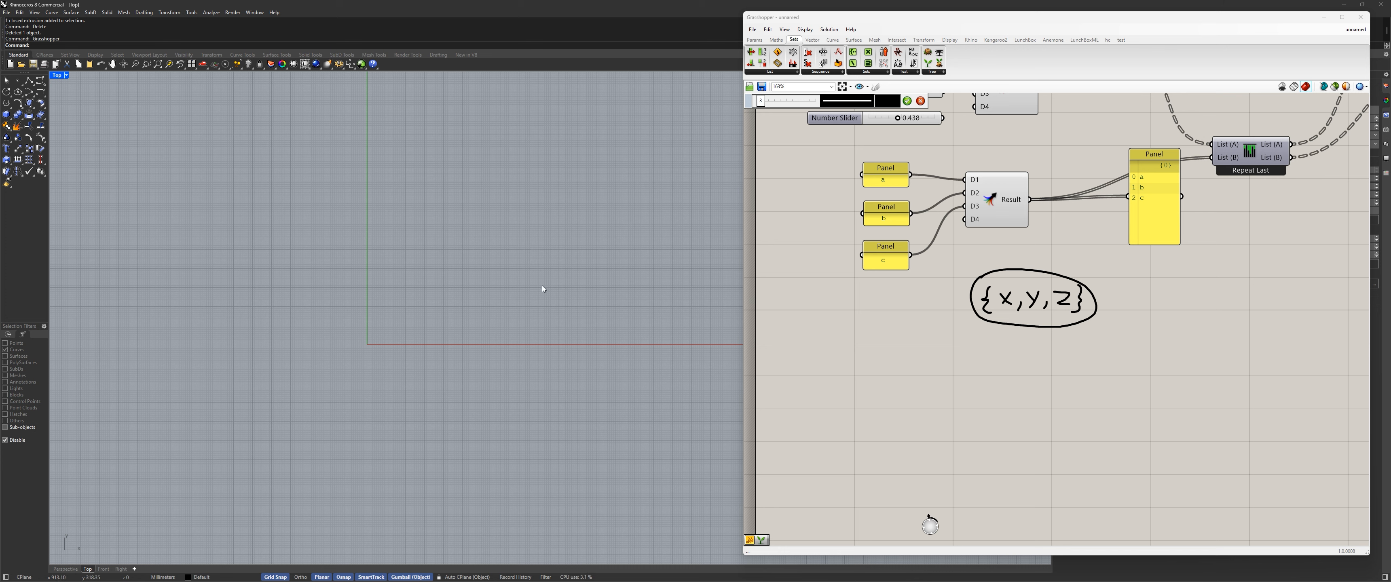
Write a 0 beneath the z in the circled coordinate note and finish the sketch
left_click_drag(1059, 323, 1063, 322)
scroll(1032, 291, "down", 4)
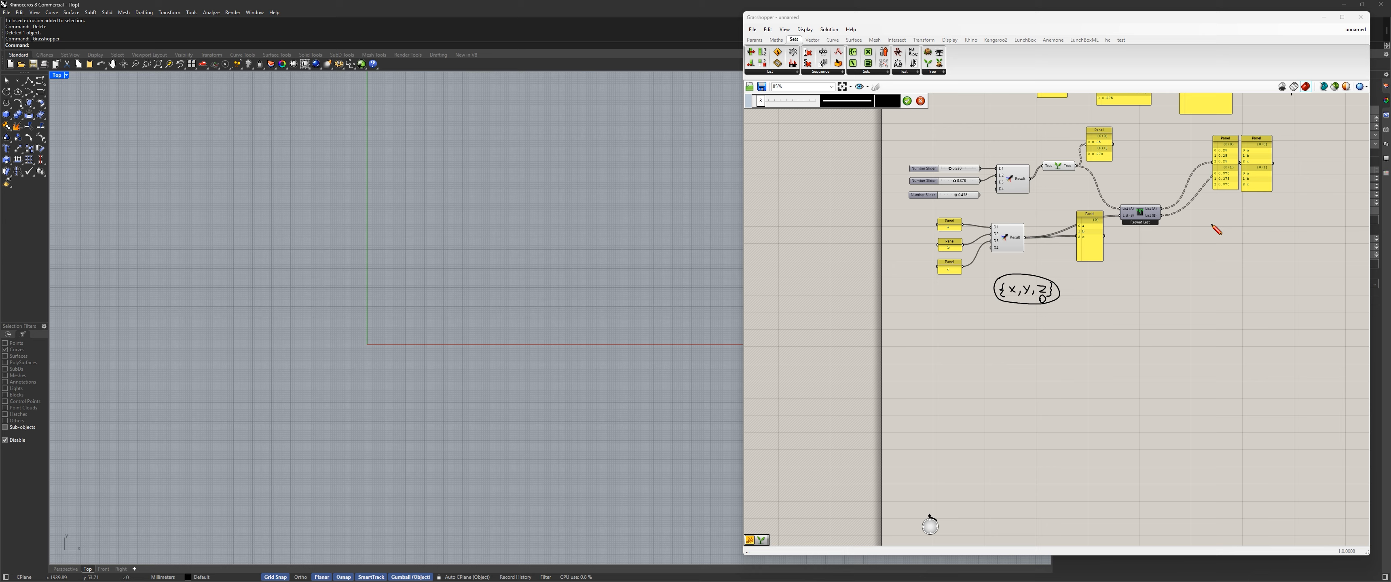
scroll(1209, 226, "up", 2)
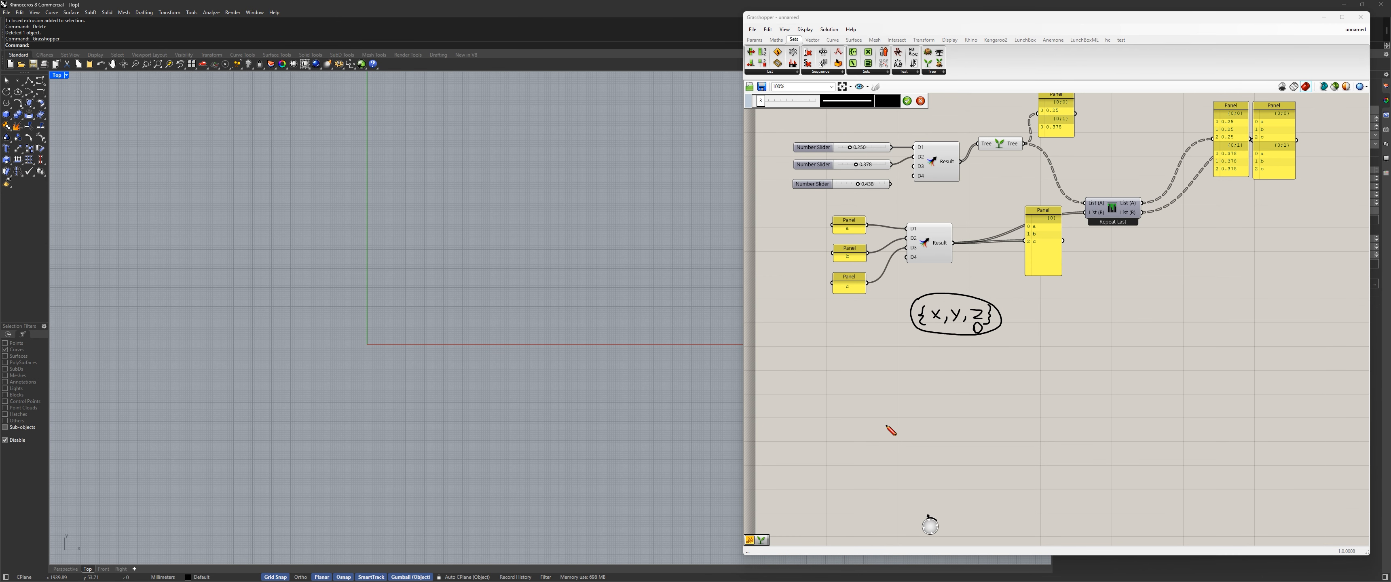
scroll(884, 425, "down", 6)
scroll(874, 436, "up", 4)
left_click(907, 101)
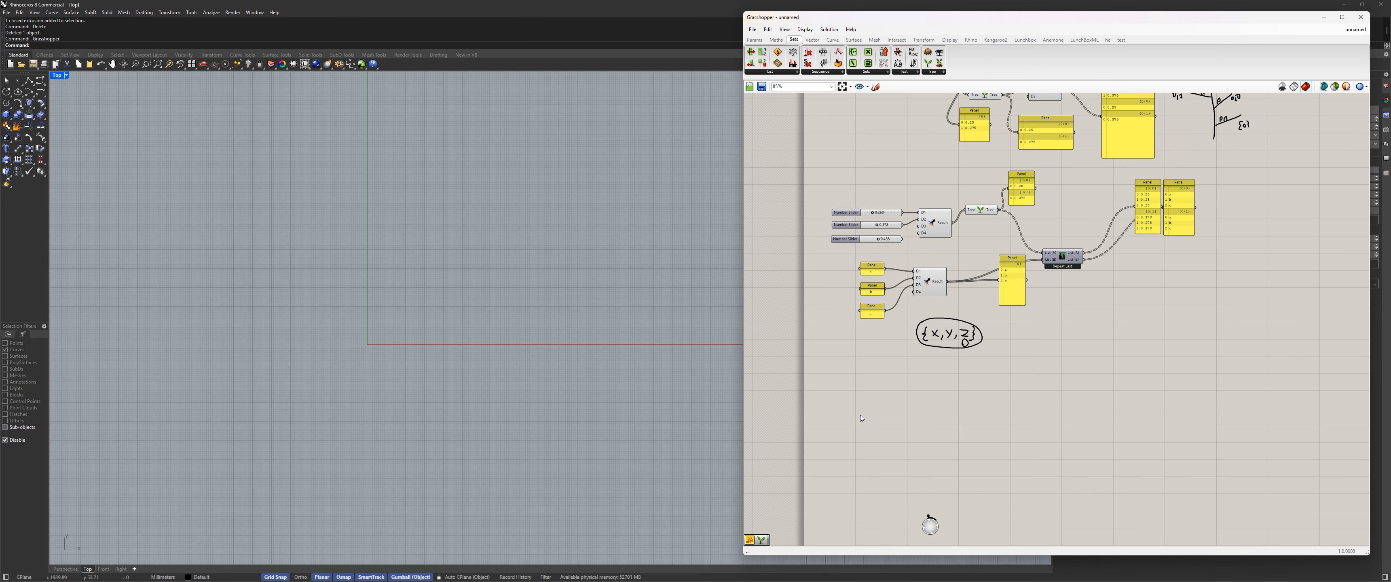
Sketch a vertical and a horizontal axis freehand below the coordinate note and label them y and x
scroll(870, 264, "up", 3)
mouse_move(881, 439)
right_mouse_down()
mouse_move(869, 263)
mouse_move(885, 299)
right_mouse_up()
scroll(885, 297, "down", 2)
left_click(876, 86)
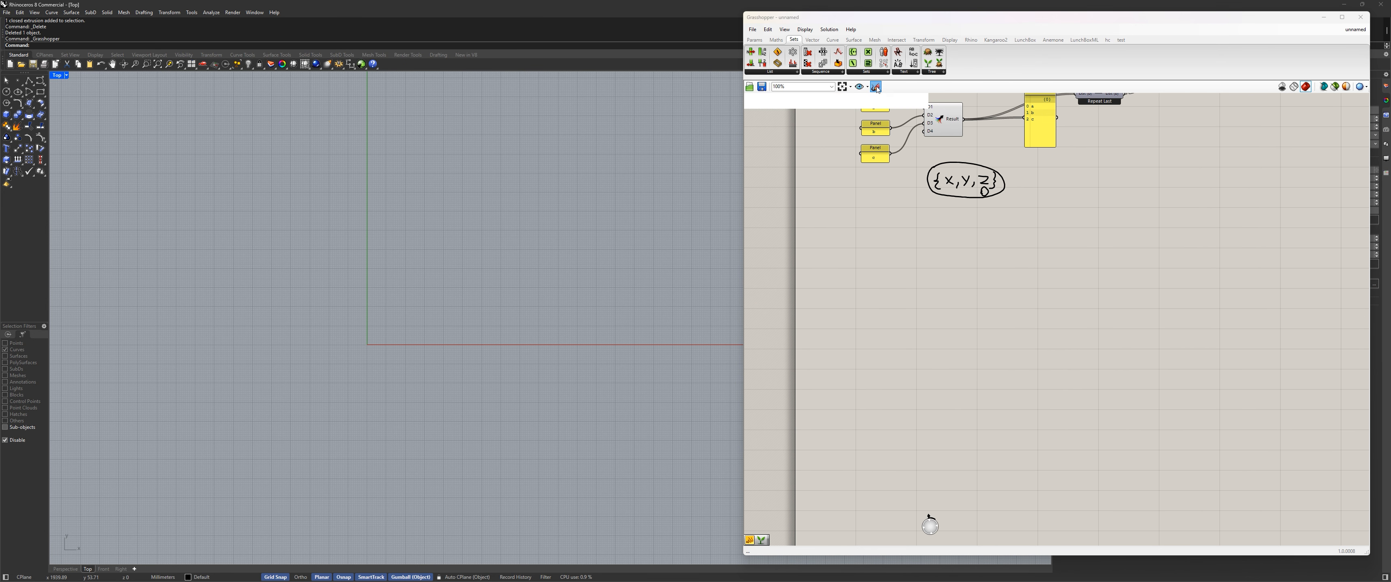
mouse_move(916, 242)
left_mouse_down()
mouse_move(924, 474)
mouse_move(1214, 487)
left_mouse_up()
left_click_drag(894, 239, 895, 257)
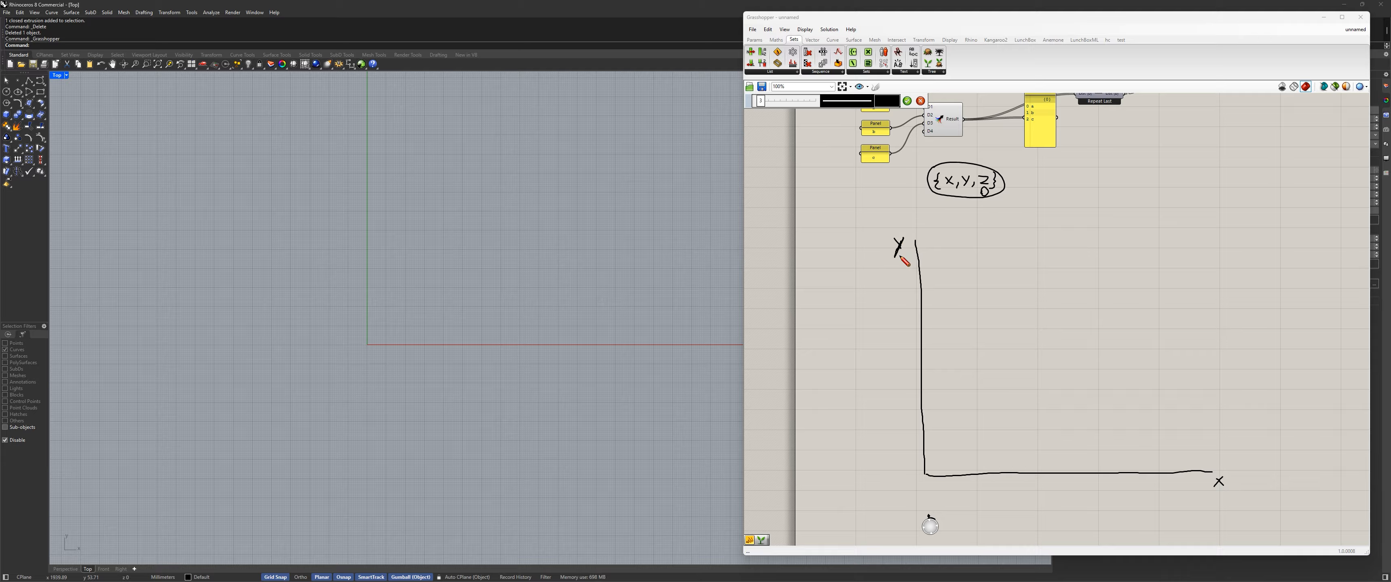
scroll(949, 486, "up", 1)
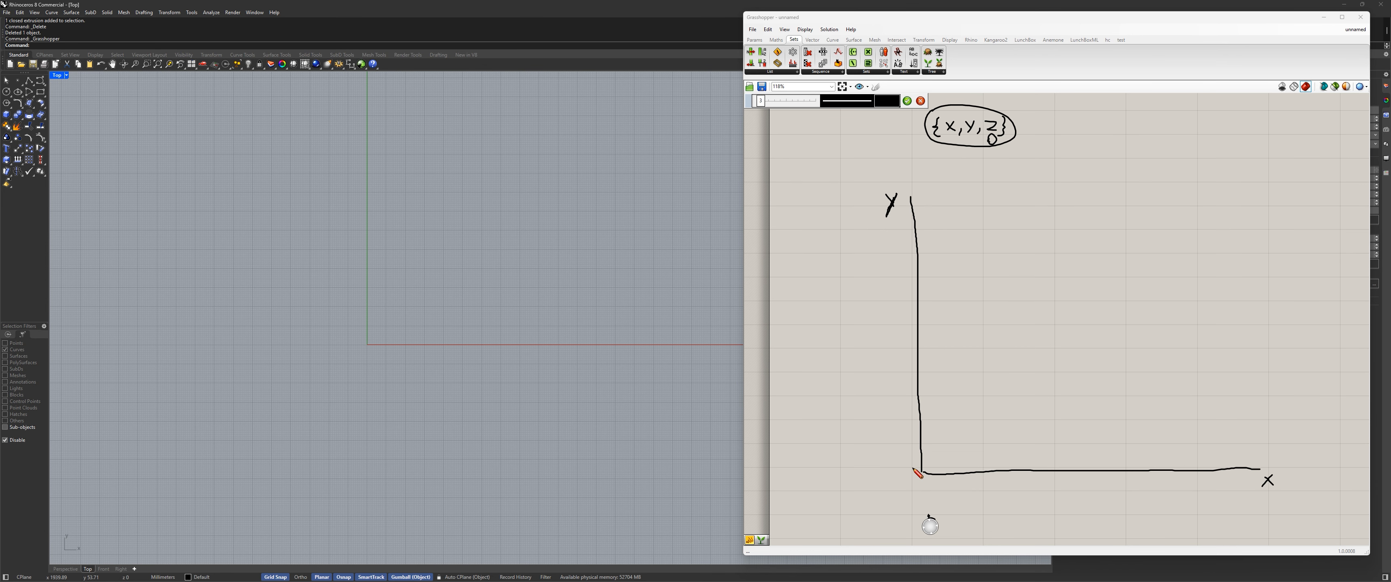
Draw a three-by-three grid of point crosses on the sketched axes, starting at the origin
mouse_move(914, 463)
left_mouse_down()
mouse_move(918, 480)
mouse_move(1073, 477)
mouse_move(1059, 478)
left_mouse_up()
mouse_move(910, 395)
left_mouse_down()
mouse_move(1067, 407)
mouse_move(1056, 405)
left_mouse_up()
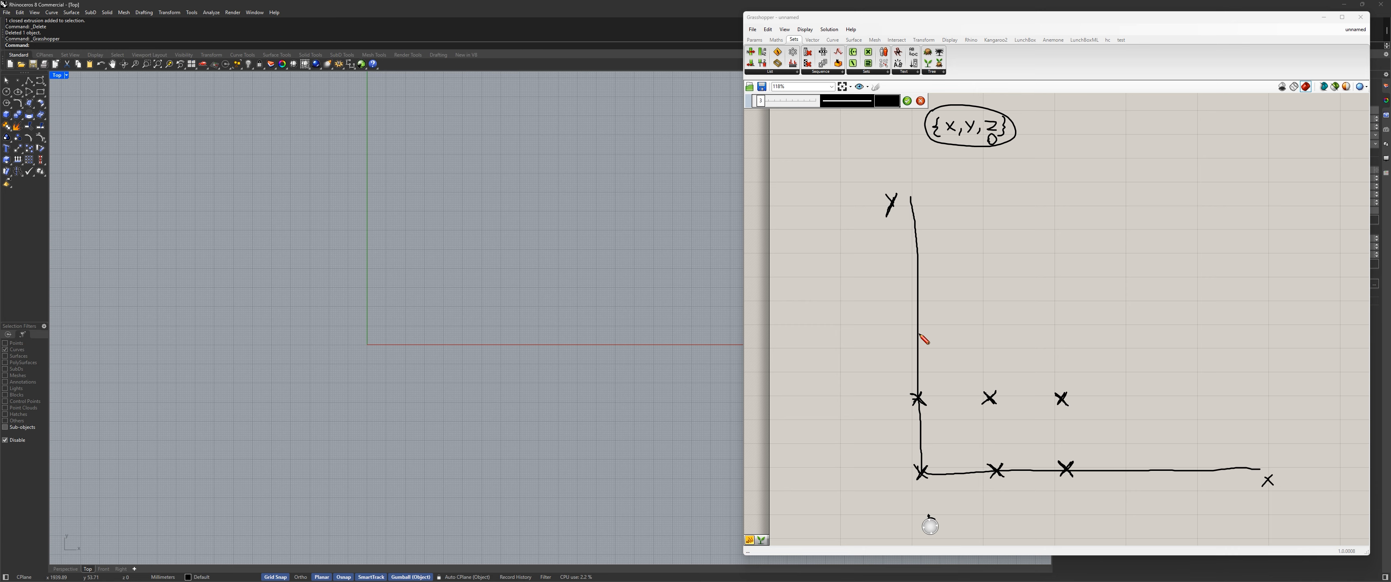
mouse_move(911, 322)
left_mouse_down()
mouse_move(923, 335)
mouse_move(910, 335)
mouse_move(1068, 339)
mouse_move(1055, 340)
left_mouse_up()
scroll(987, 354, "down", 3)
scroll(1009, 476, "up", 3)
scroll(955, 413, "down", 1)
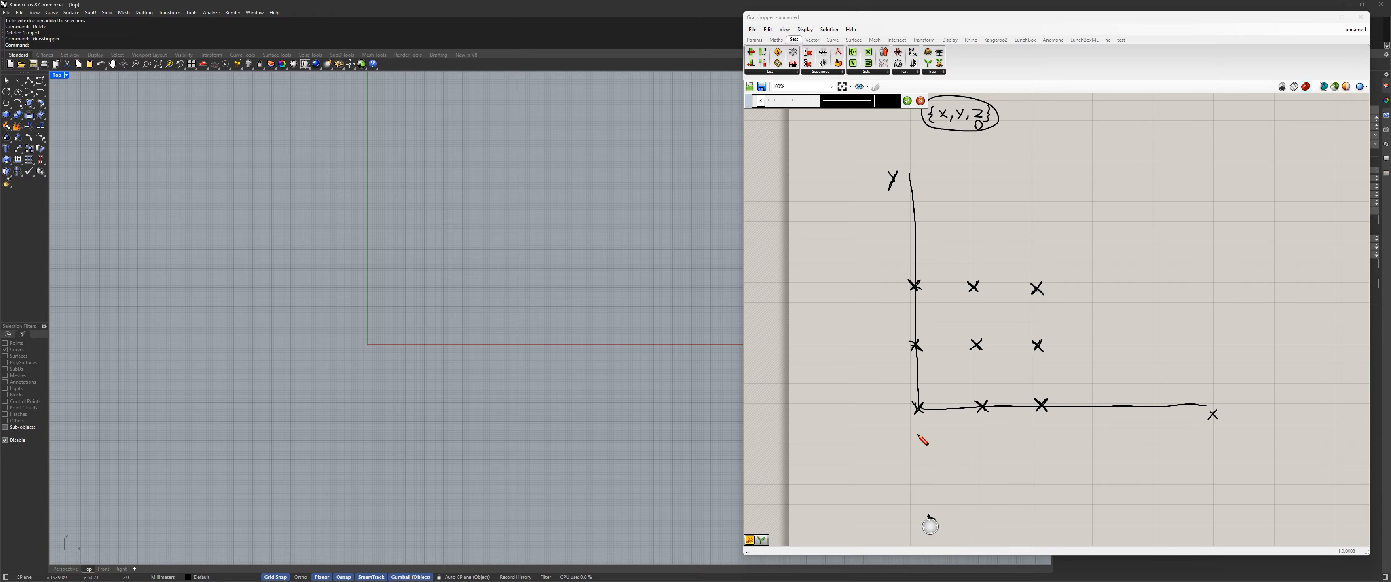
Note the spacing 20 above the grid and write the x coordinates 0, 20 and 40 beneath the crosses of every row
left_click_drag(920, 431, 919, 437)
mouse_move(1092, 124)
left_mouse_down()
mouse_move(1106, 137)
mouse_move(1115, 121)
left_mouse_up()
left_click_drag(976, 430, 990, 428)
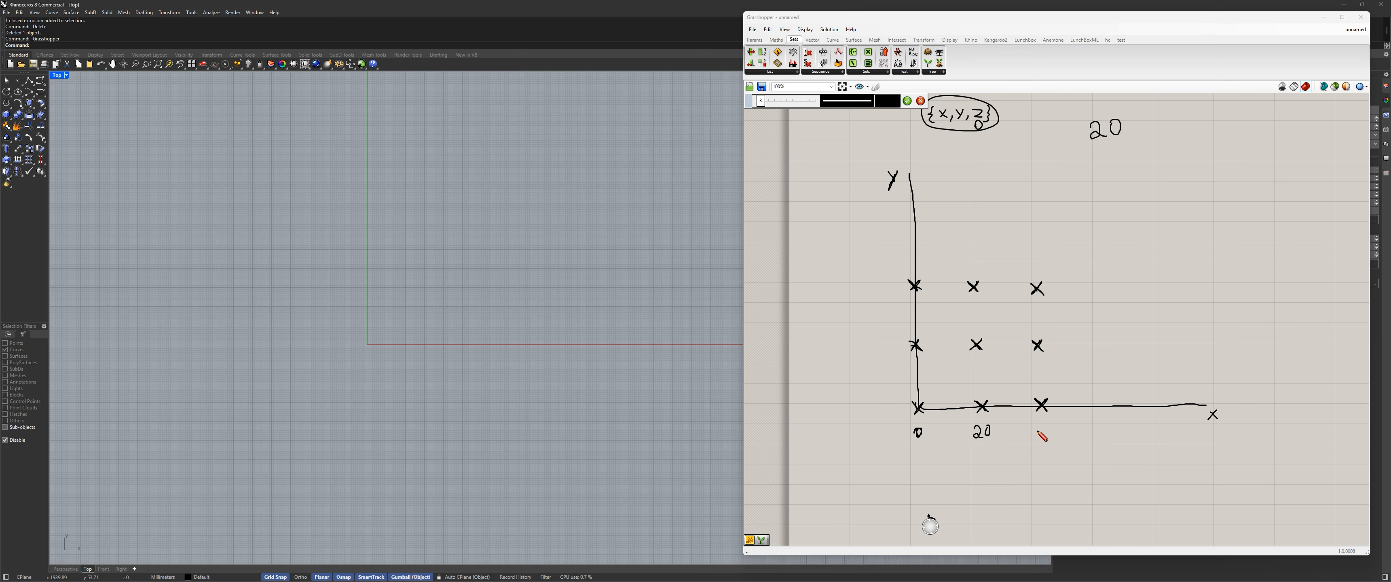
mouse_move(1037, 423)
left_mouse_down()
mouse_move(1046, 436)
mouse_move(1054, 425)
left_mouse_up()
left_click_drag(912, 356, 1045, 355)
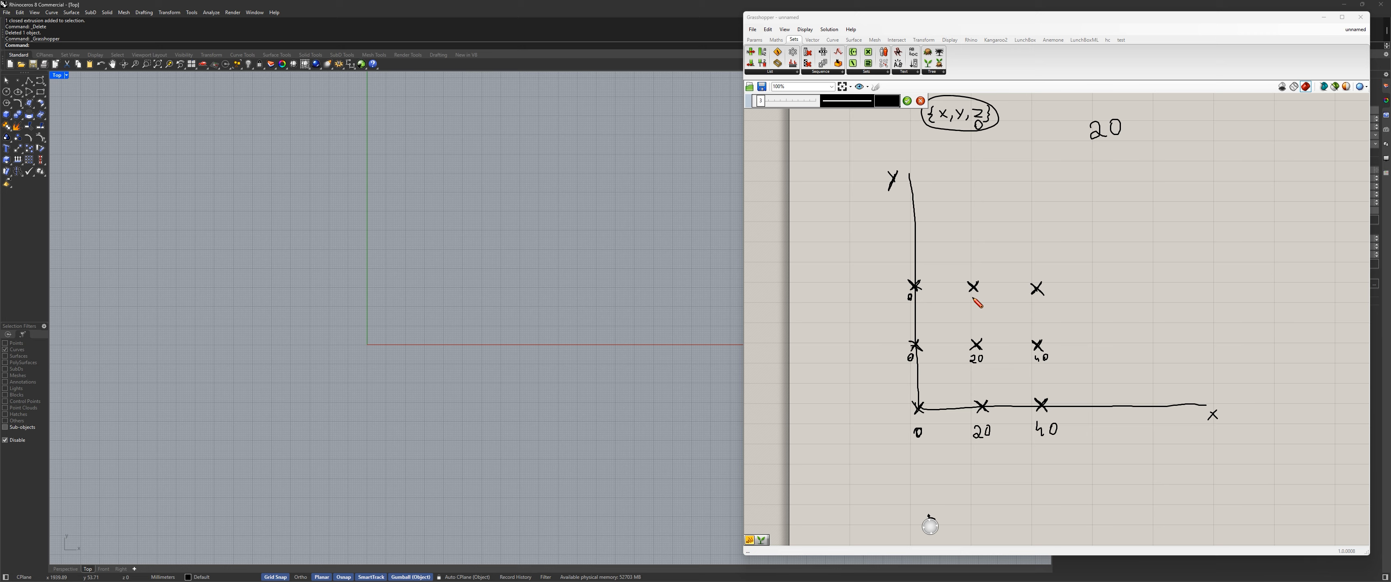
left_click_drag(965, 297, 1043, 303)
Add the y coordinates 0, 20 and 40 under the x values of the three rows and finish the sketch
left_click_drag(916, 460, 917, 461)
left_click_drag(983, 455, 1047, 451)
left_click_drag(915, 367, 1040, 373)
left_click_drag(1043, 368, 1043, 367)
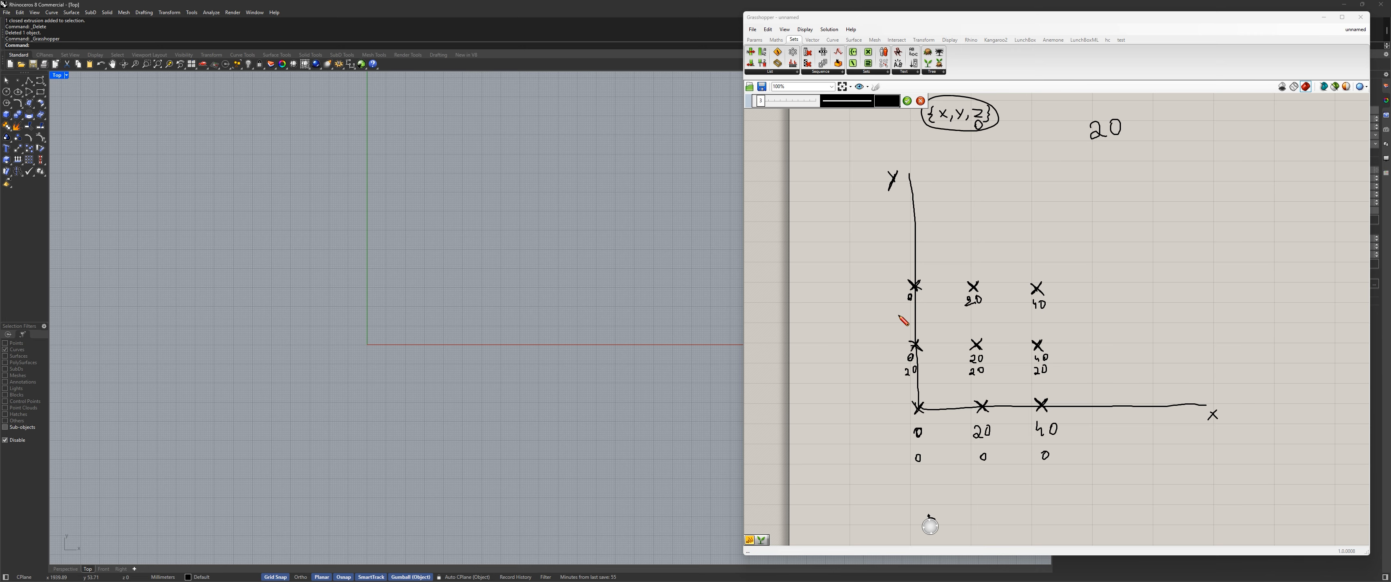
left_click_drag(904, 304, 1036, 315)
left_click_drag(1036, 315, 1044, 318)
scroll(1072, 327, "down", 2)
scroll(1070, 326, "down", 4)
scroll(1164, 183, "up", 8)
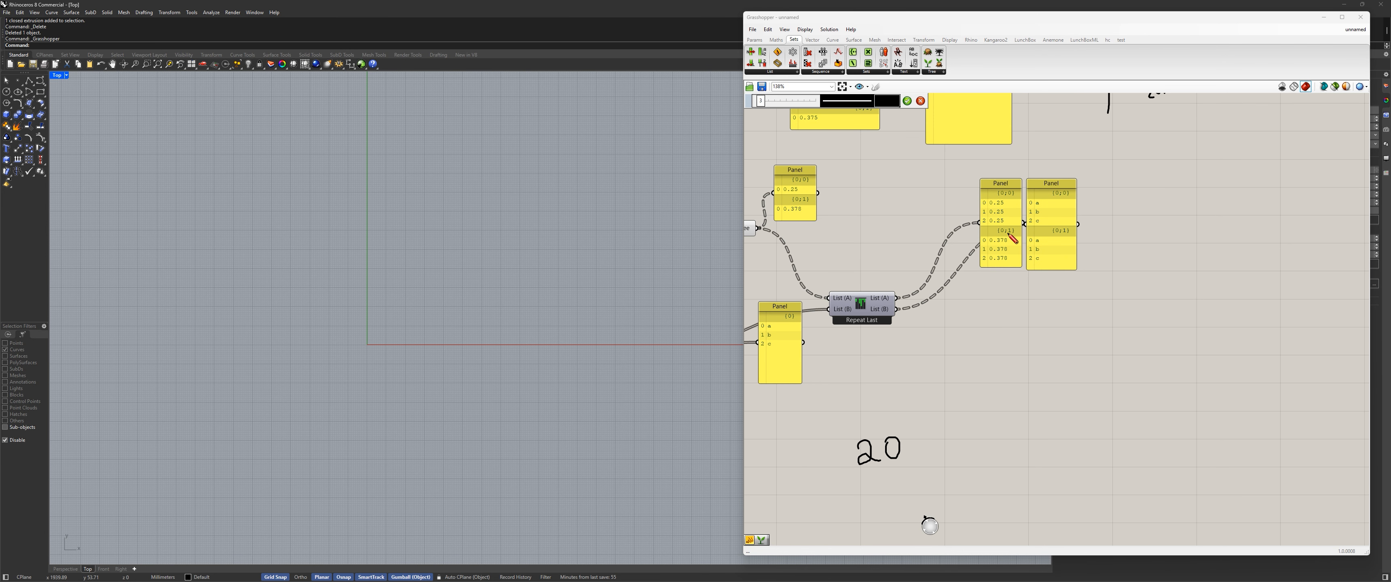
left_click(907, 100)
Stack the two output panels of the Repeat Last component vertically, with the letters panel below the numbers panel
left_click_drag(1052, 202, 1001, 294)
right_click_drag(1008, 287, 1063, 227)
left_click_drag(1063, 169, 1061, 170)
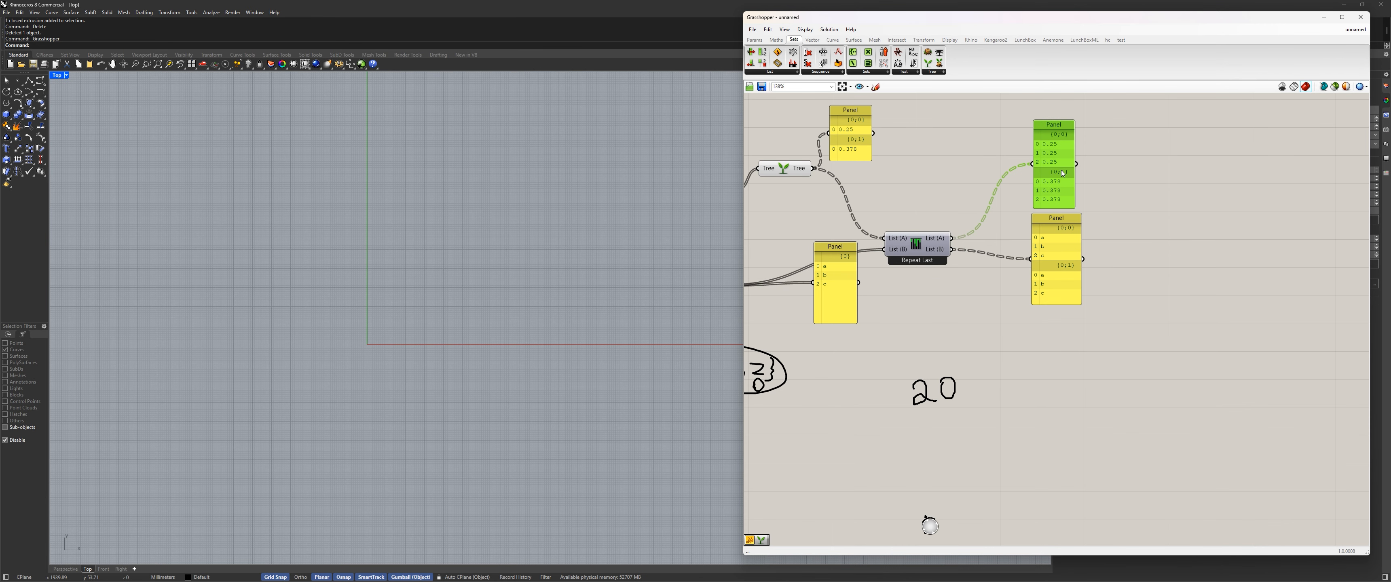
Move both output panels together down beside the sketched coordinate grid
left_click_drag(1141, 157, 1063, 233)
scroll(1077, 193, "down", 3)
right_click_drag(1066, 251, 1124, 154)
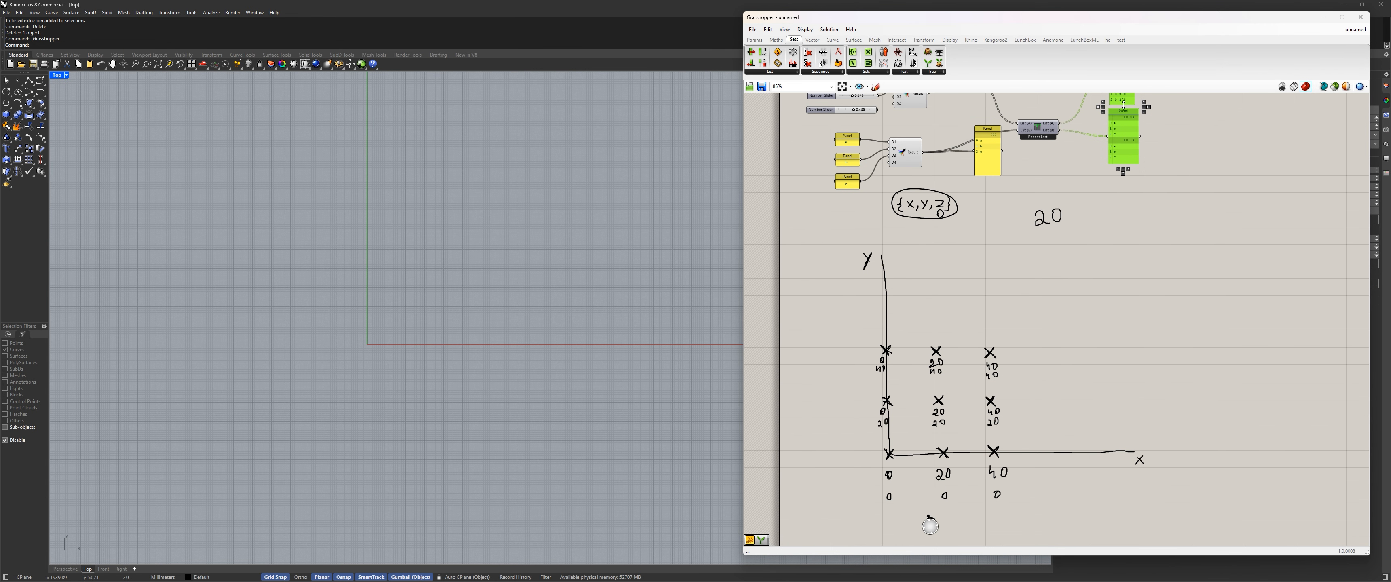
left_click_drag(1123, 111, 1061, 372)
scroll(1116, 370, "up", 3)
right_click_drag(1116, 370, 1183, 292)
left_click(1181, 292)
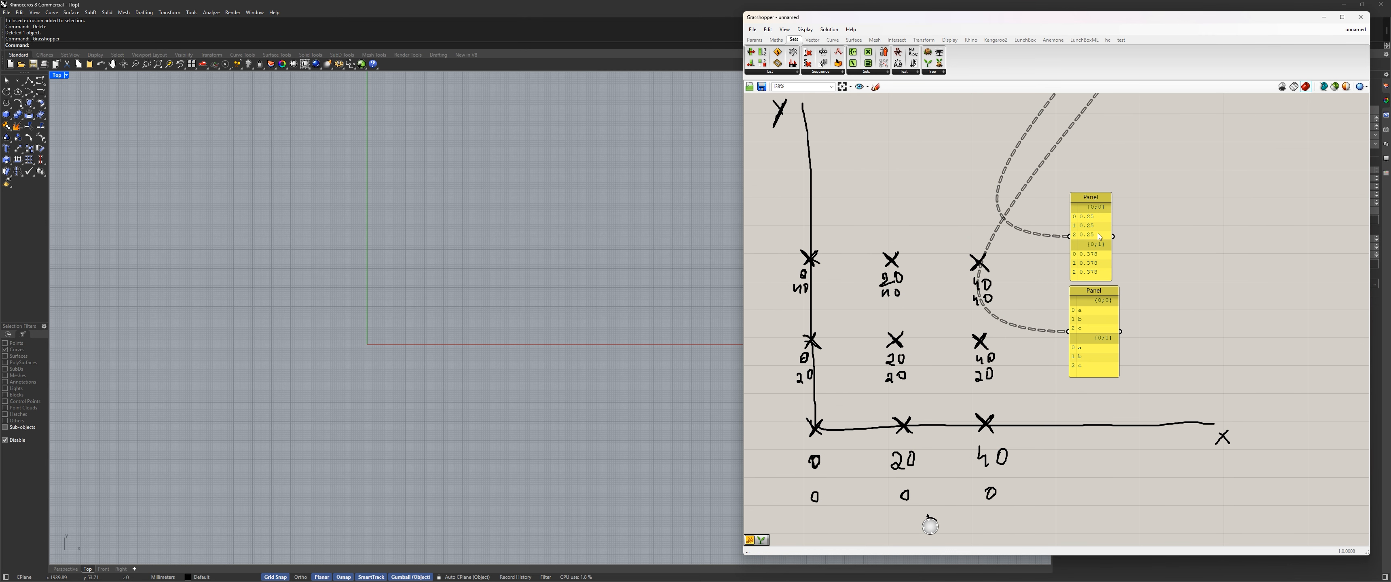
Adjust the two output panels beside the grid so they sit one above the other with a gap between them
left_click_drag(1098, 234, 1098, 220)
left_click_drag(1093, 309, 1090, 305)
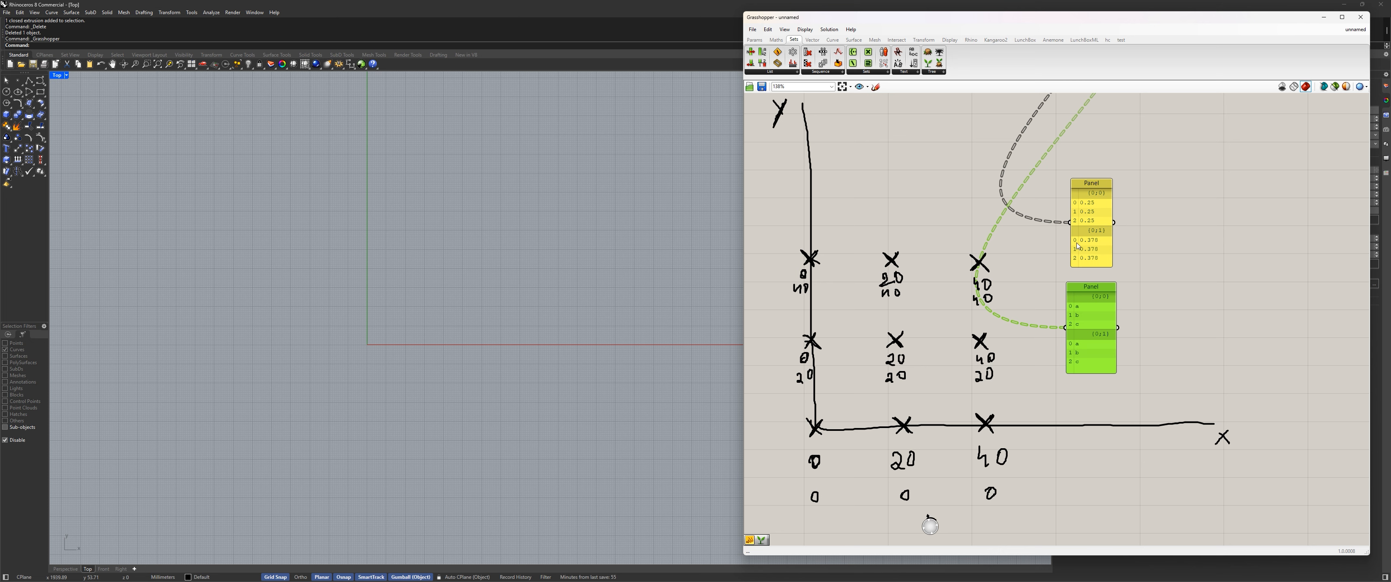
scroll(1081, 248, "down", 1)
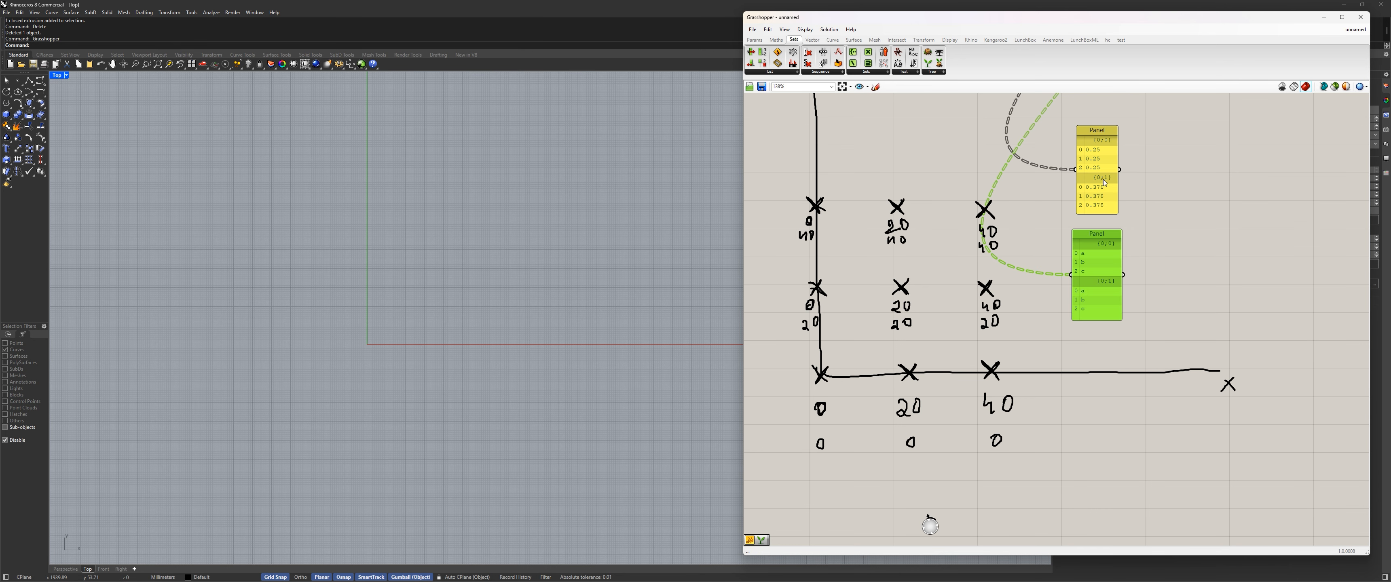
left_click_drag(1104, 182, 1103, 168)
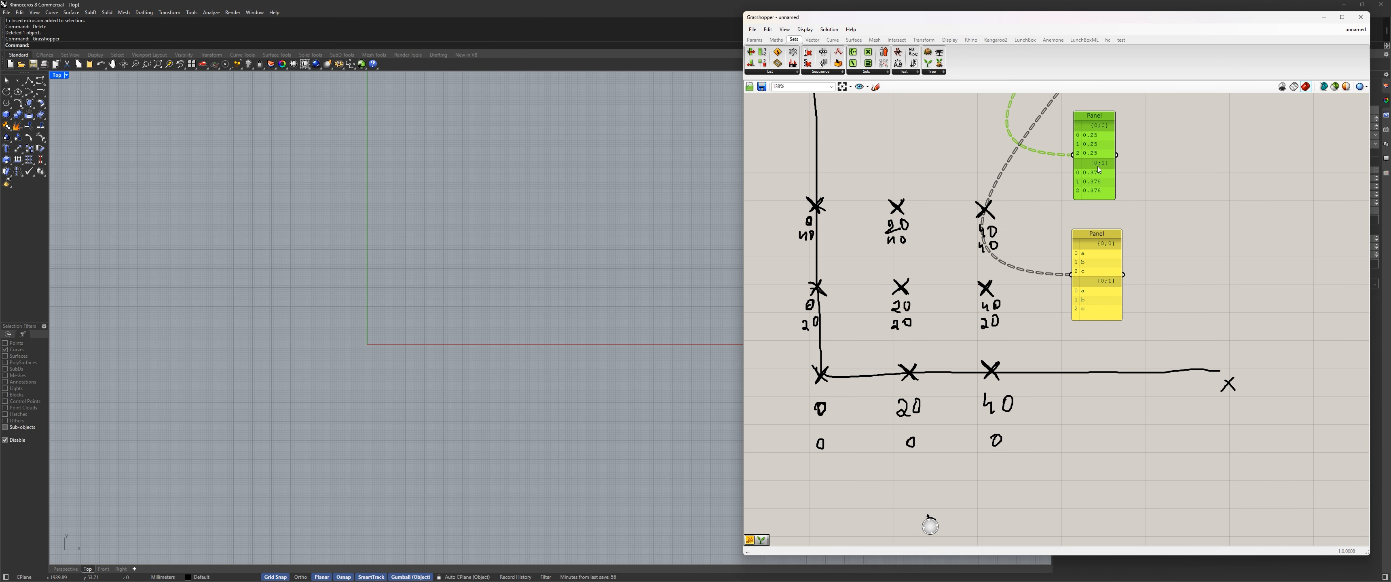
left_click_drag(1088, 256, 1114, 243)
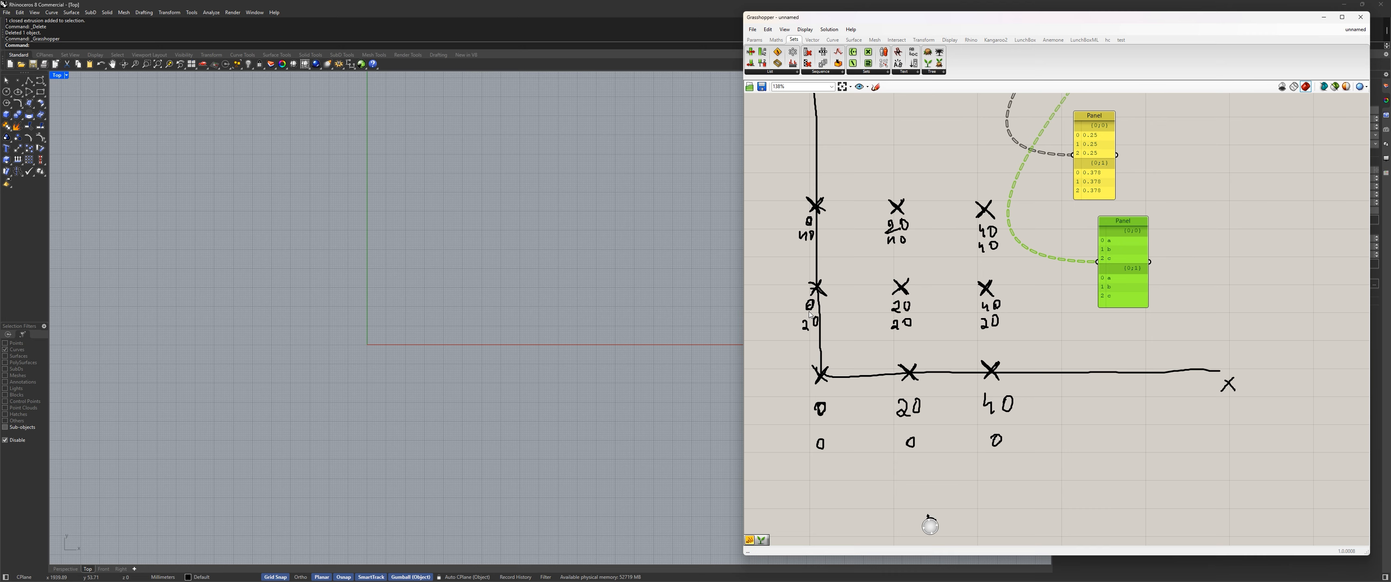
left_click_drag(1124, 284, 1095, 288)
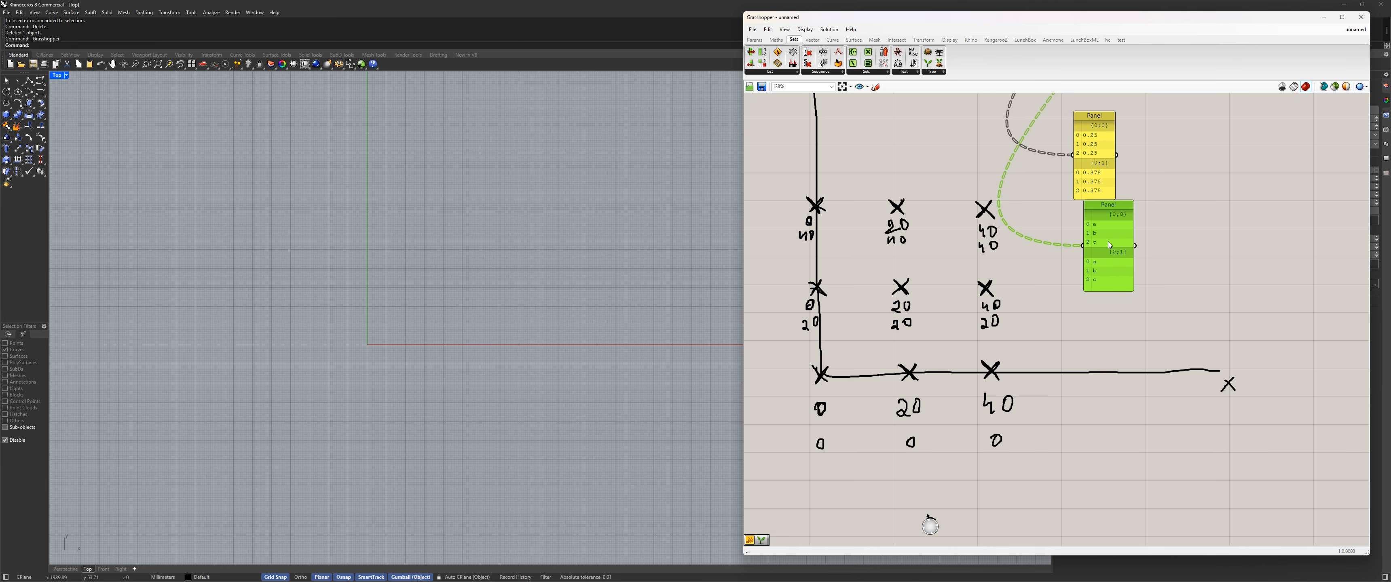
left_click_drag(1110, 245, 1101, 265)
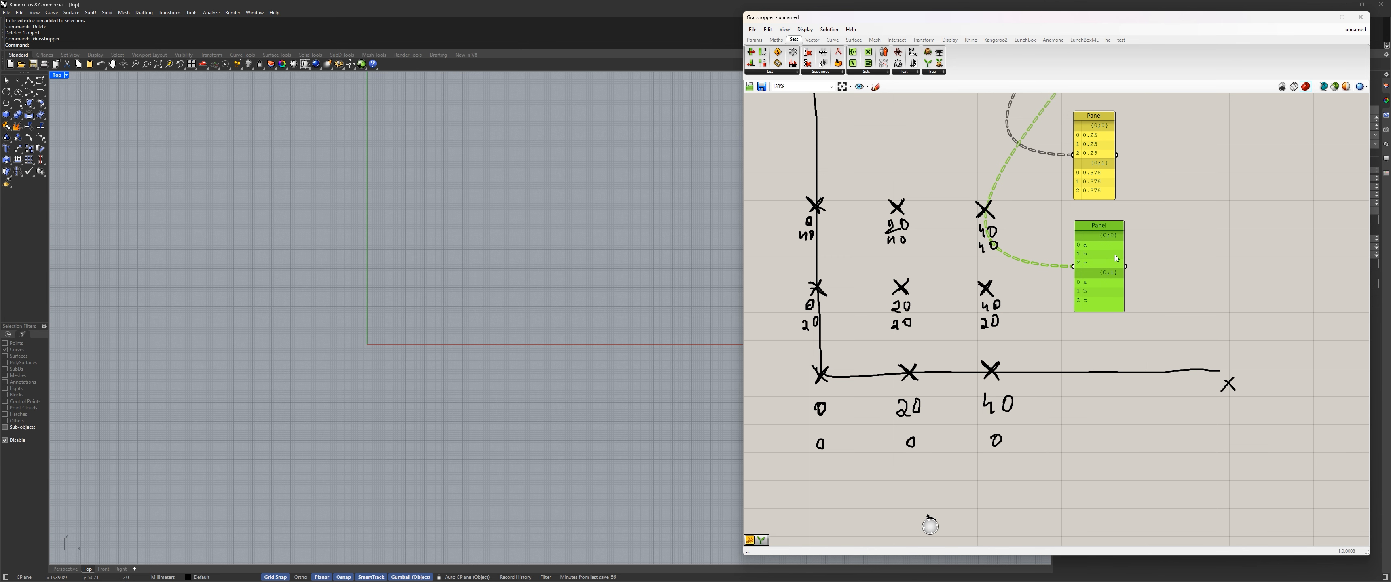
Widen the numbers output panel and move both output panels back up beside the Repeat Last component
scroll(1134, 249, "down", 5)
right_click_drag(1091, 262, 997, 402)
scroll(1001, 367, "up", 4)
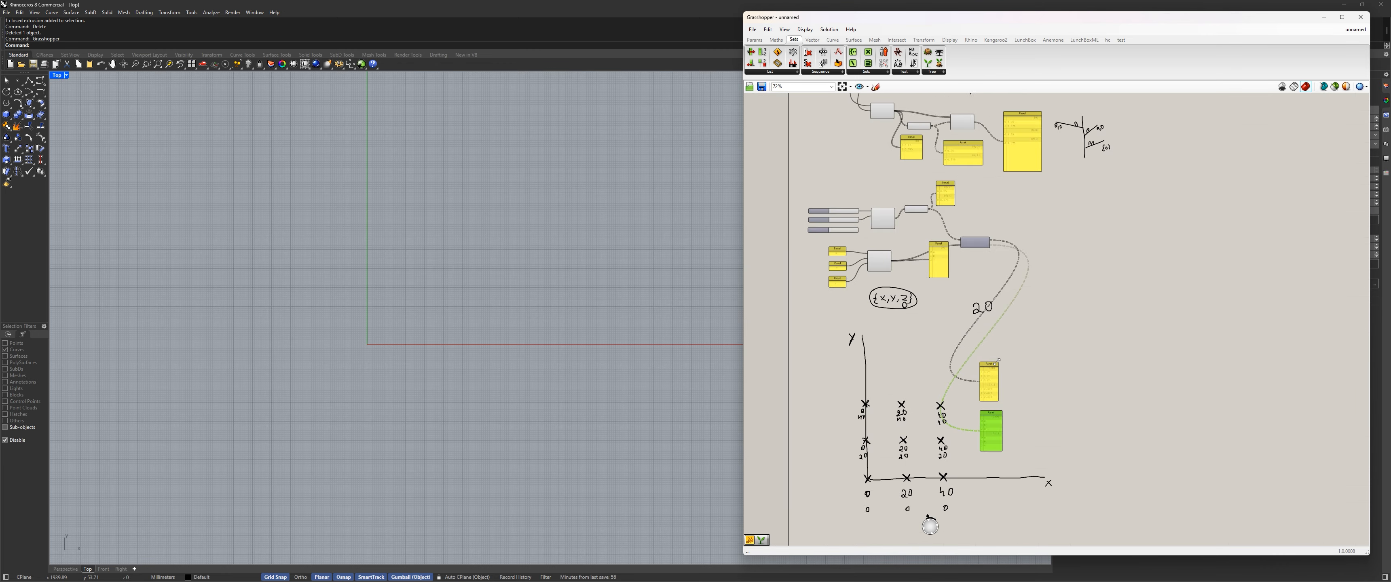
left_click_drag(1048, 346, 965, 510)
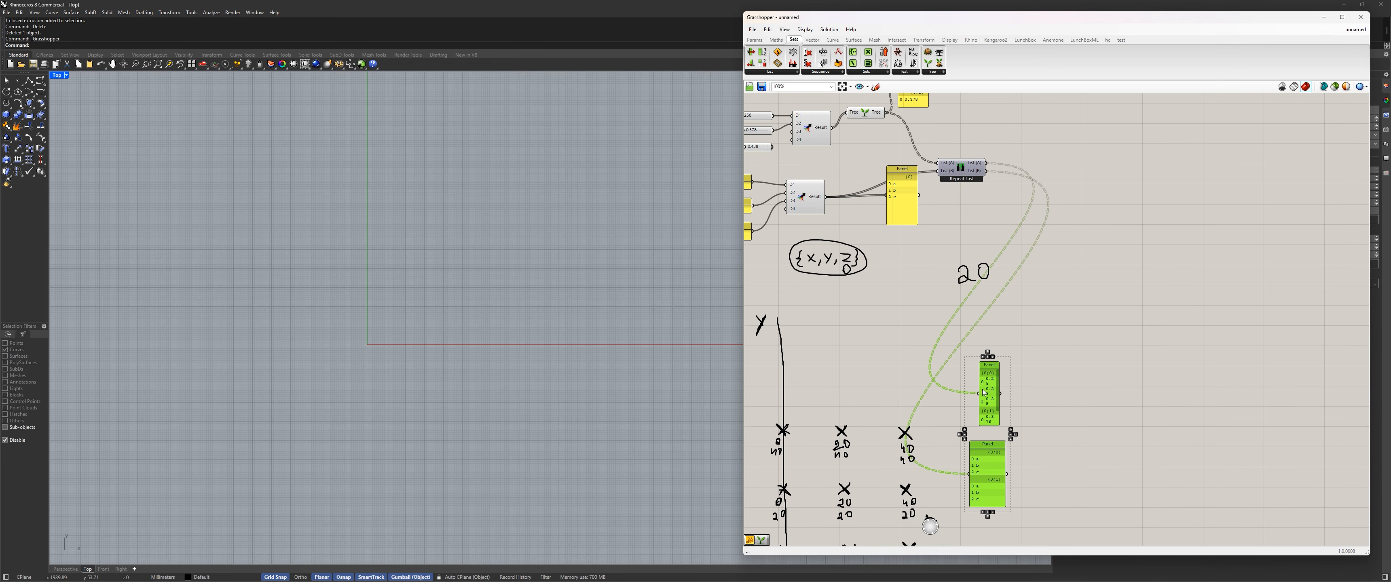
left_click_drag(979, 387, 960, 386)
left_click(1061, 372)
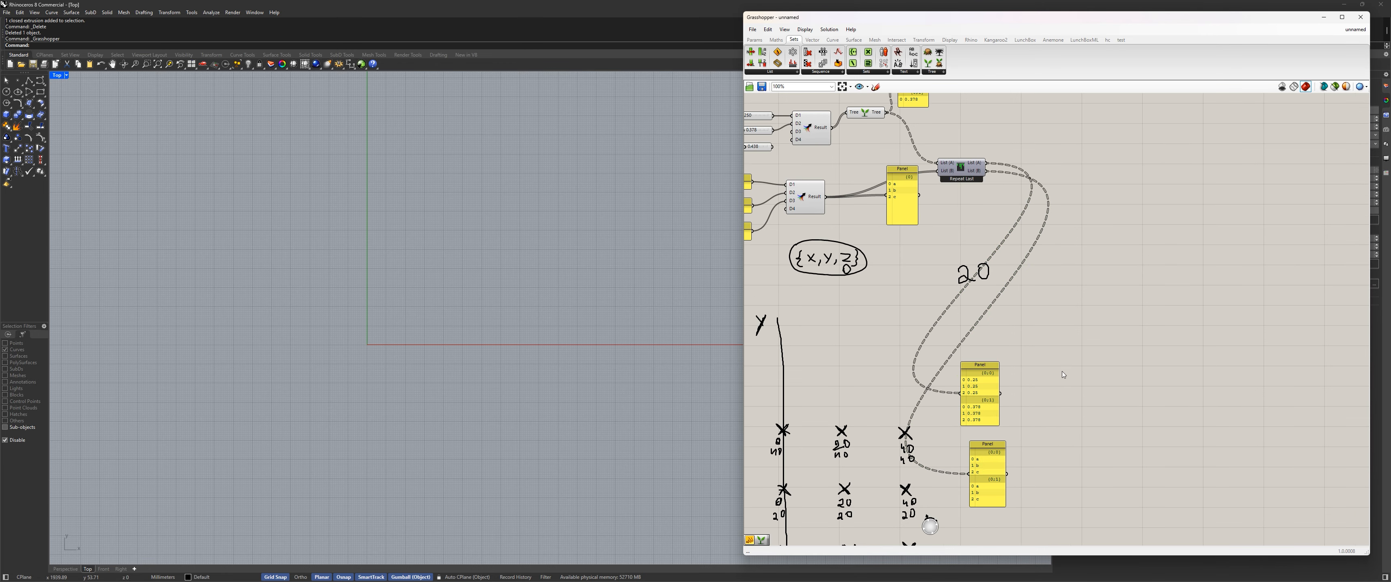
left_click_drag(1063, 341, 973, 482)
left_click_drag(993, 383, 1145, 152)
Delete the sketched coordinate grid with its labels and the circled {x,y,z} note from the canvas
scroll(1095, 153, "down", 4)
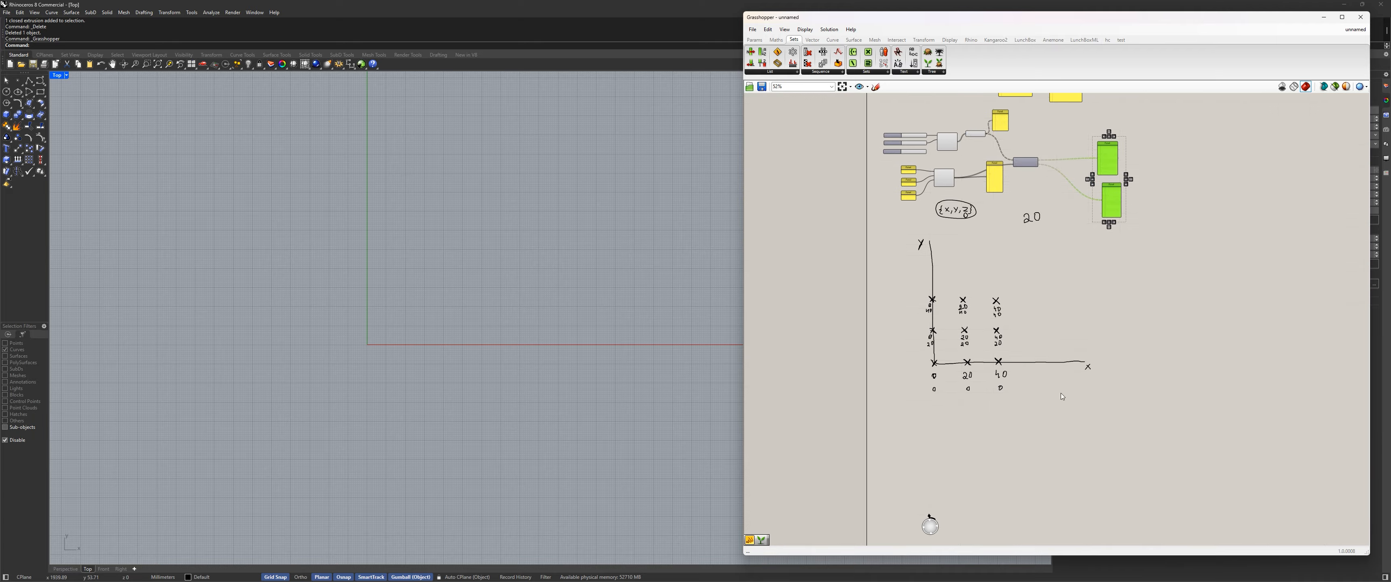
mouse_move(1158, 455)
left_mouse_down()
mouse_move(932, 304)
mouse_move(902, 244)
left_mouse_up()
key("Delete")
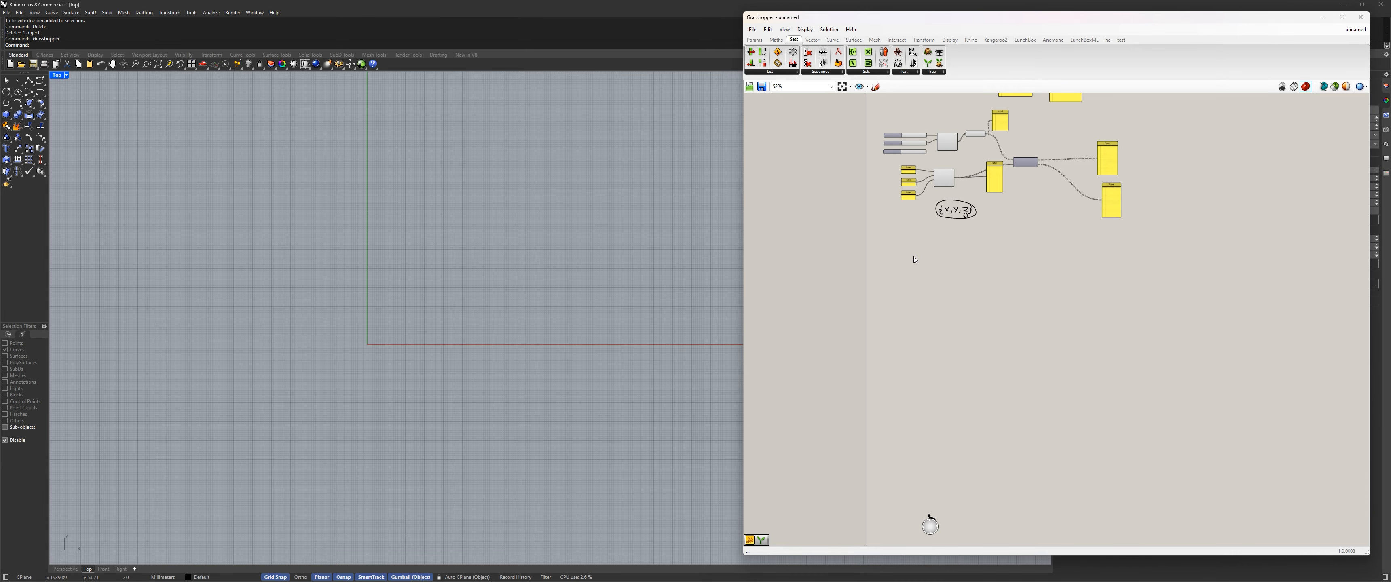
scroll(918, 240, "up", 4)
left_click_drag(926, 402, 1069, 330)
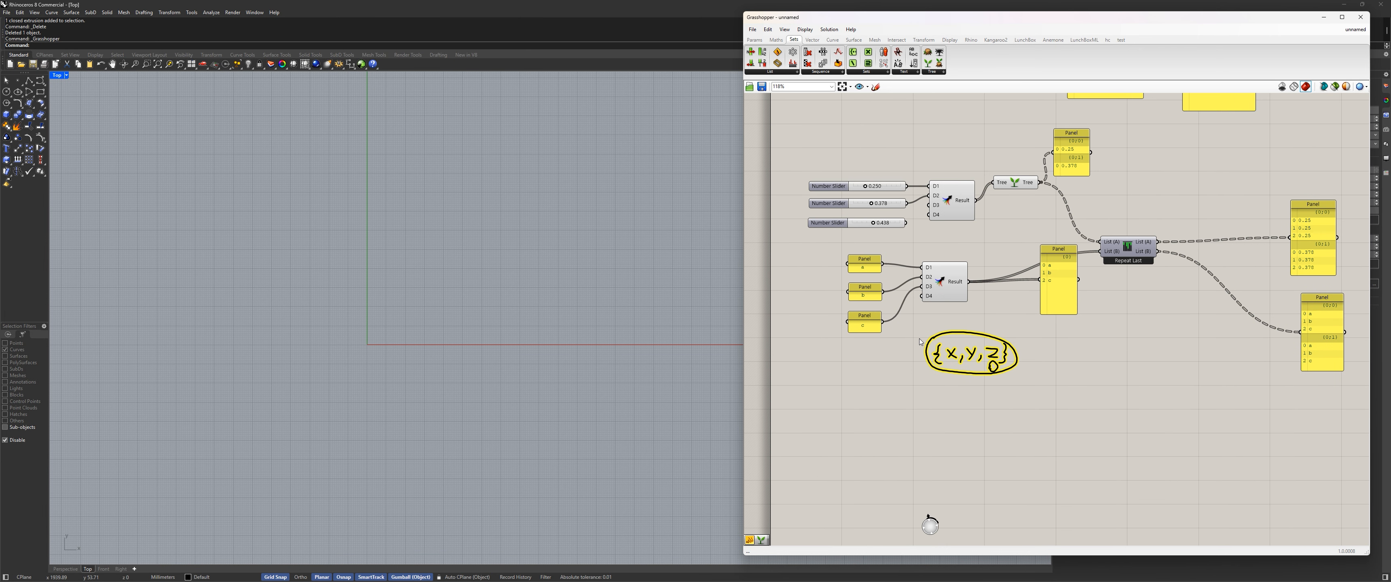
key("Delete")
Place the merged a, b, c list panel above its merge component and bring both output panels closer to the Repeat Last component
left_click_drag(1057, 286, 1008, 246)
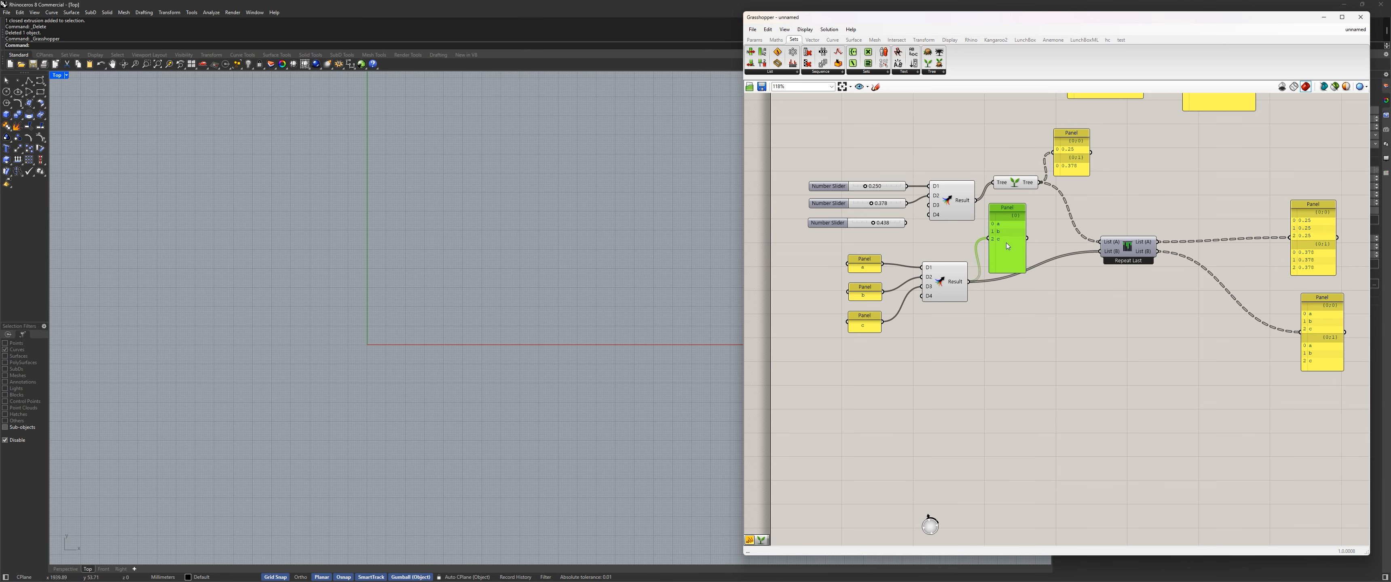
left_click_drag(1315, 321, 1288, 310)
left_click_drag(1312, 243, 1280, 209)
left_click_drag(1285, 311, 1268, 290)
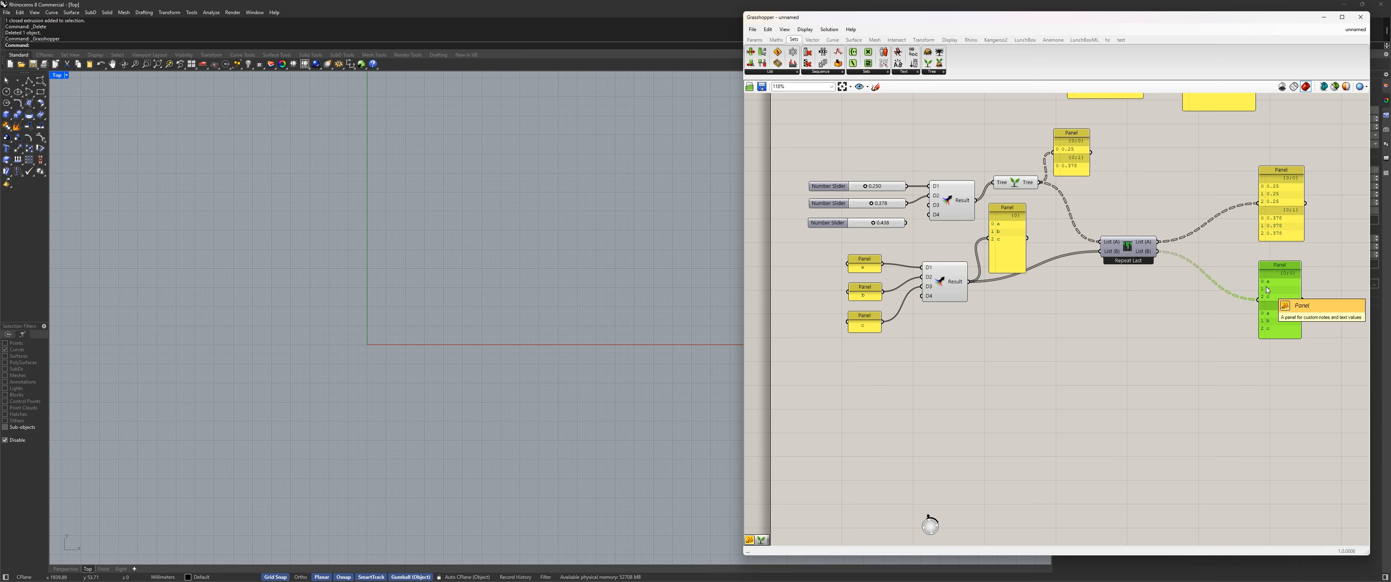
Sketch a circled number 20 on the canvas below the merge component of the a, b, c panels
left_click(876, 86)
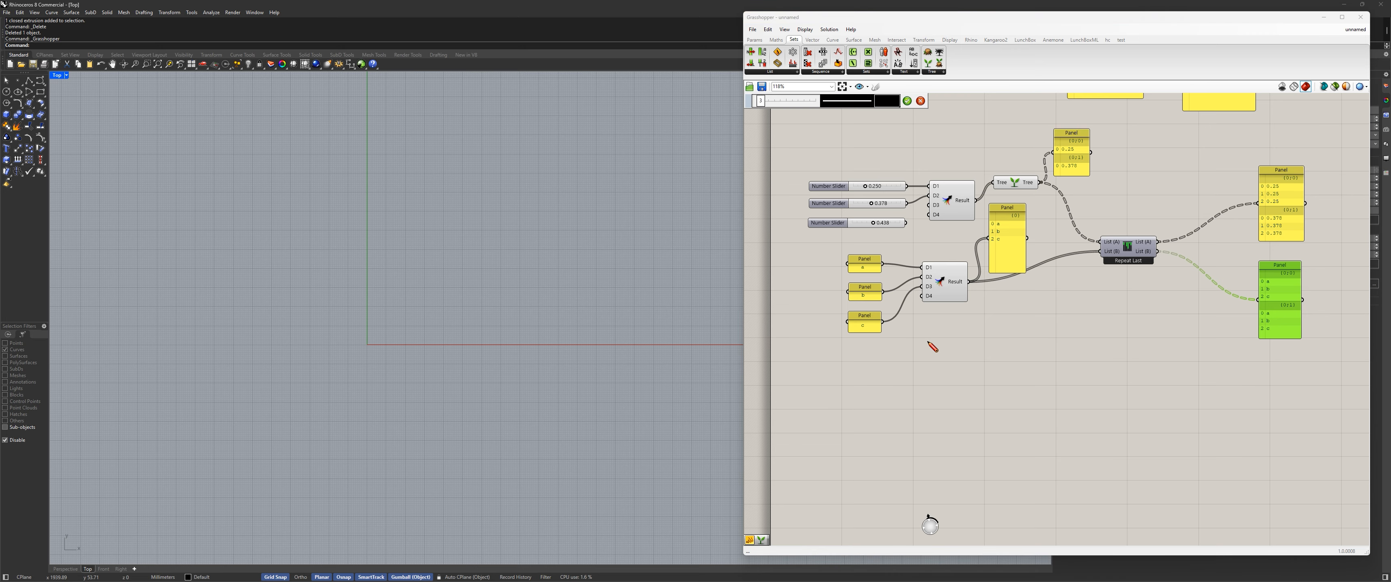
mouse_move(930, 340)
left_mouse_down()
mouse_move(945, 359)
mouse_move(966, 332)
mouse_move(926, 324)
left_mouse_up()
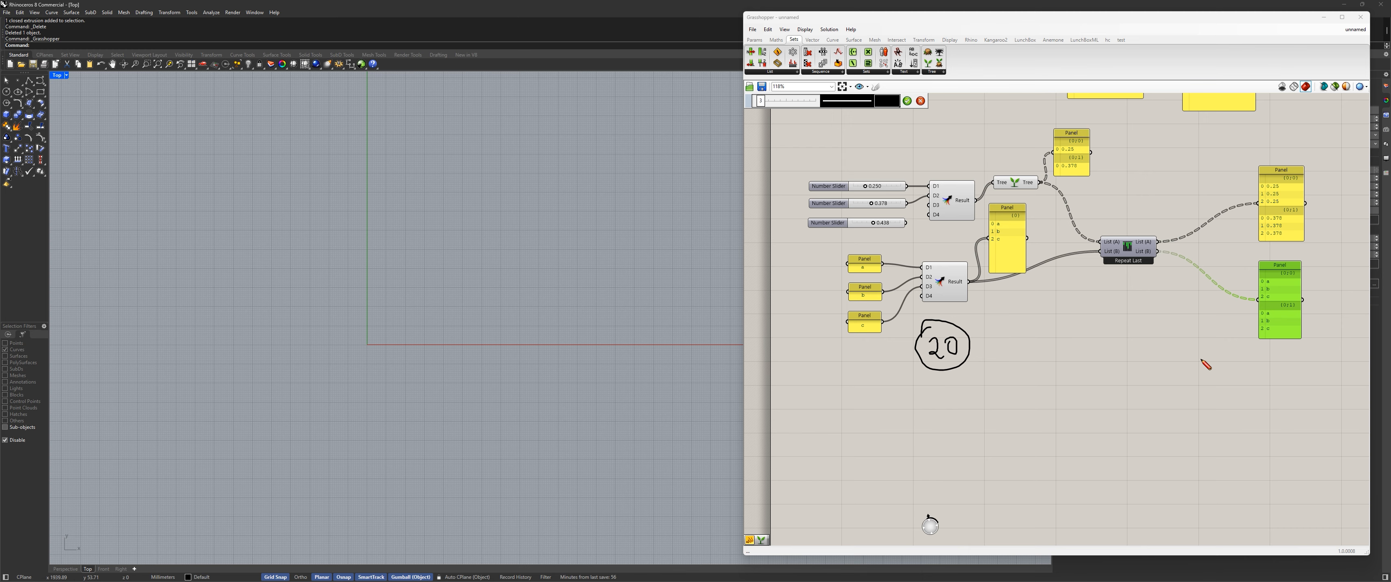
left_click(907, 101)
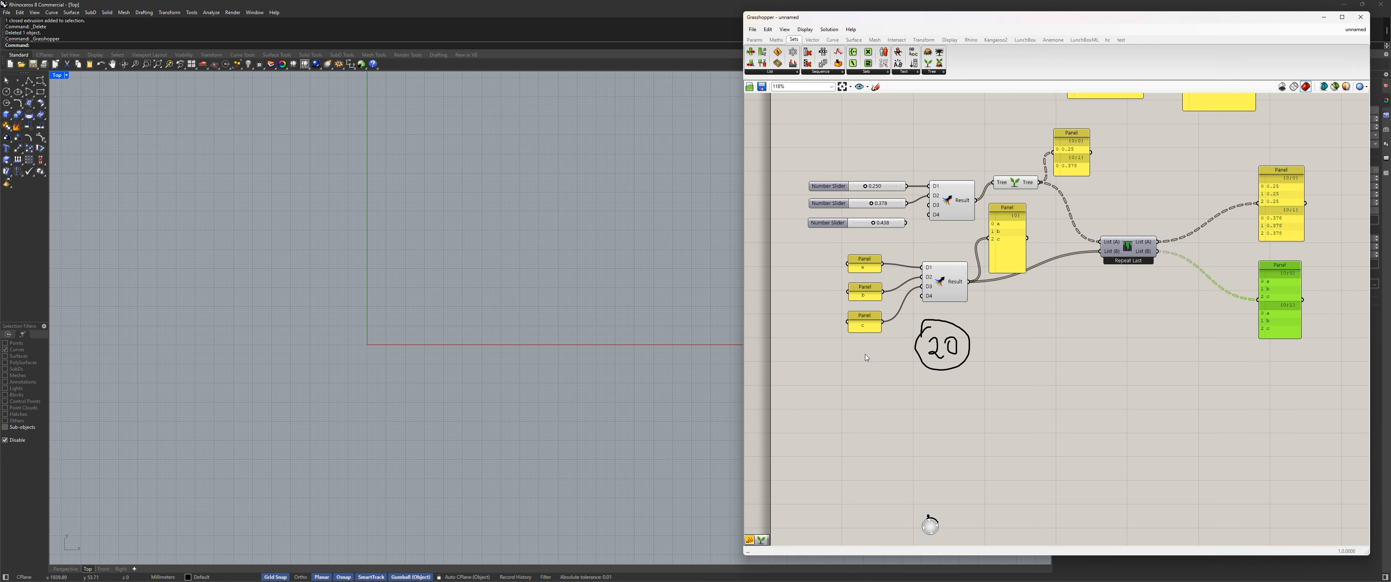
Move the three number sliders together a little farther from their merge component
right_click_drag(865, 354, 869, 455)
left_click_drag(888, 329, 815, 272)
left_click_drag(832, 287, 812, 252)
left_click(852, 243)
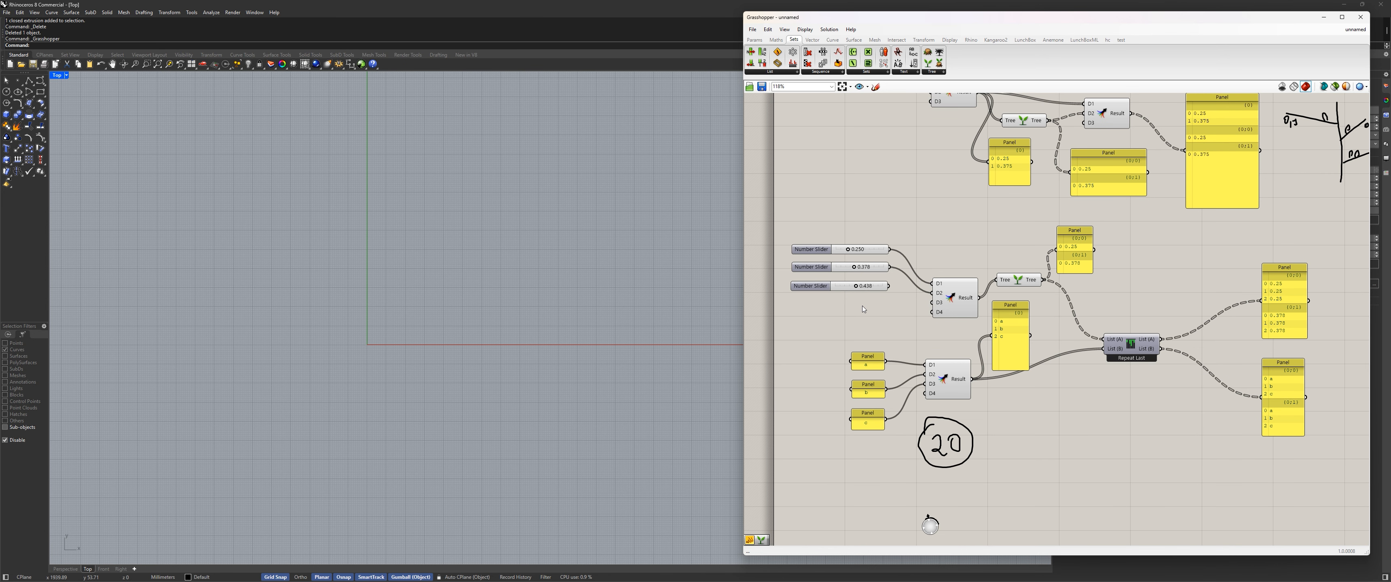
right_click_drag(879, 426, 875, 377)
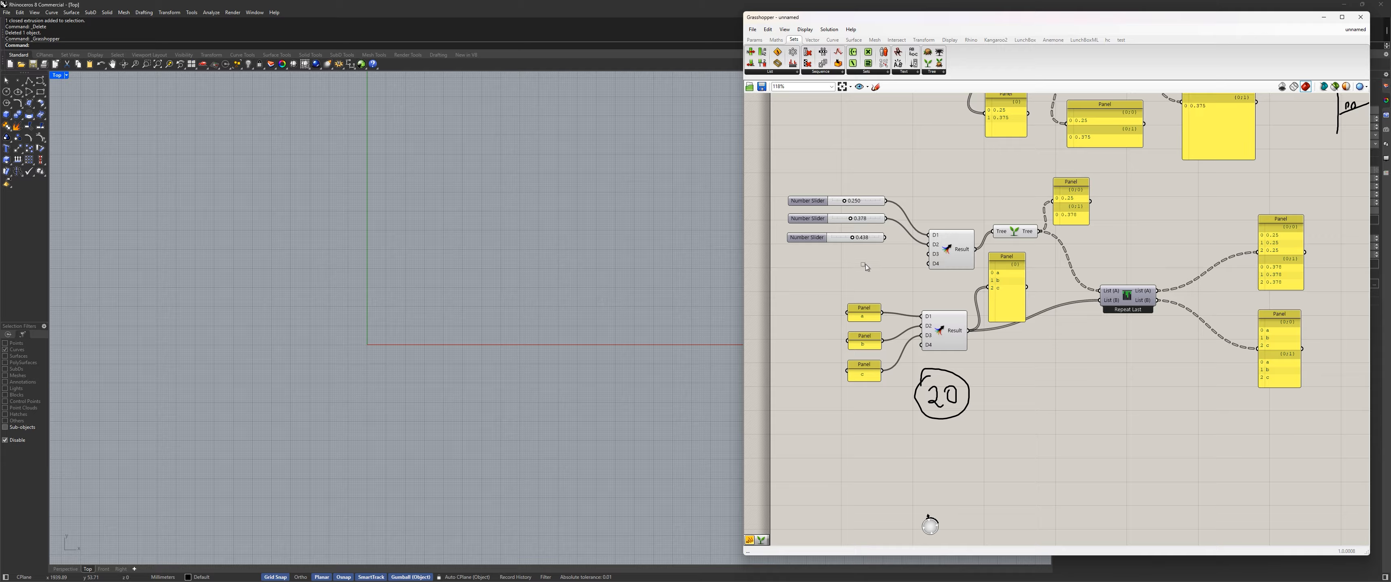
left_click_drag(865, 264, 780, 163)
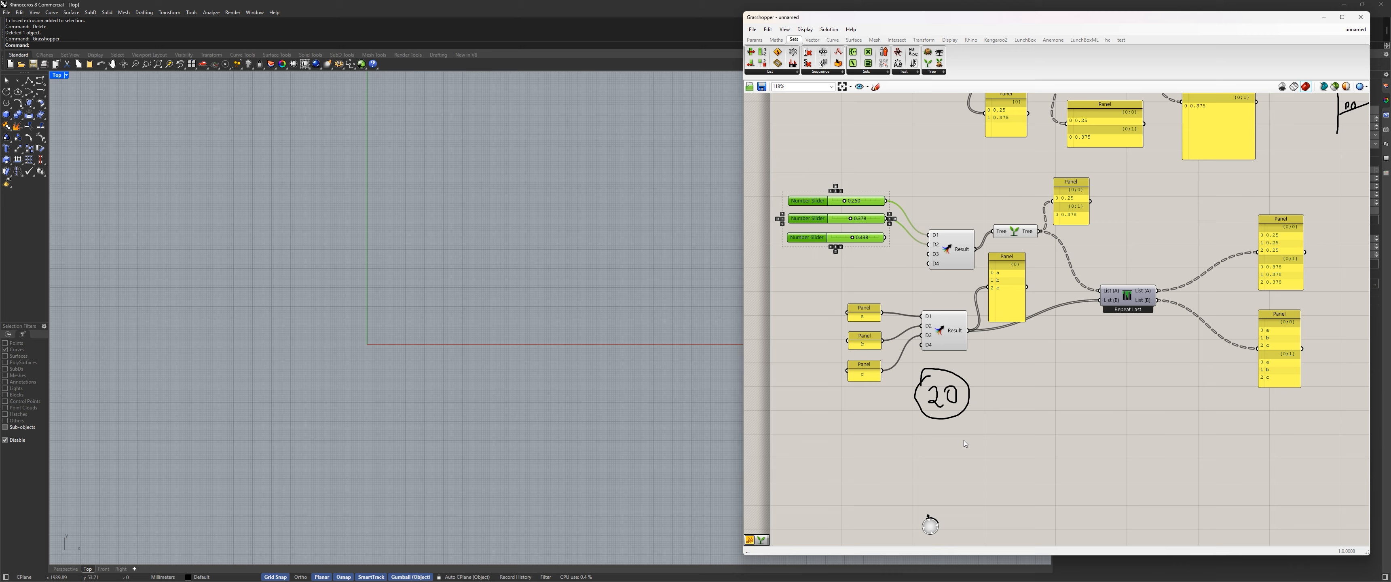
left_click_drag(977, 441, 910, 357)
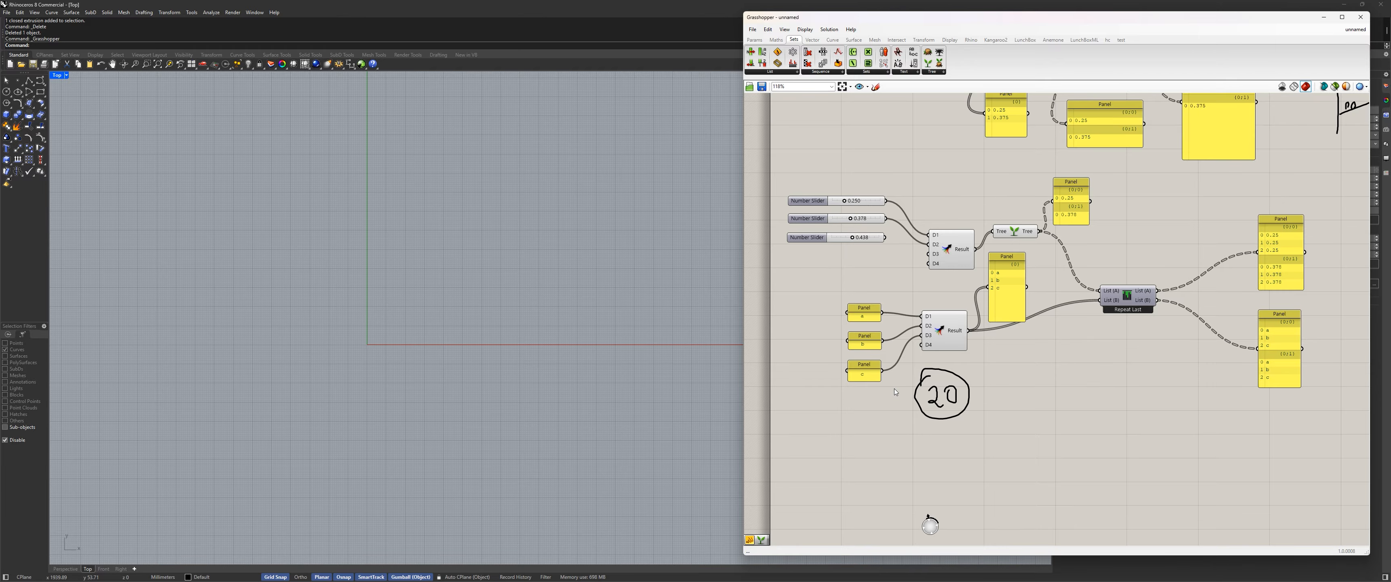
Add a Series component to the canvas and place it just below the circled 20 sketch
left_click(833, 72)
left_click(827, 75)
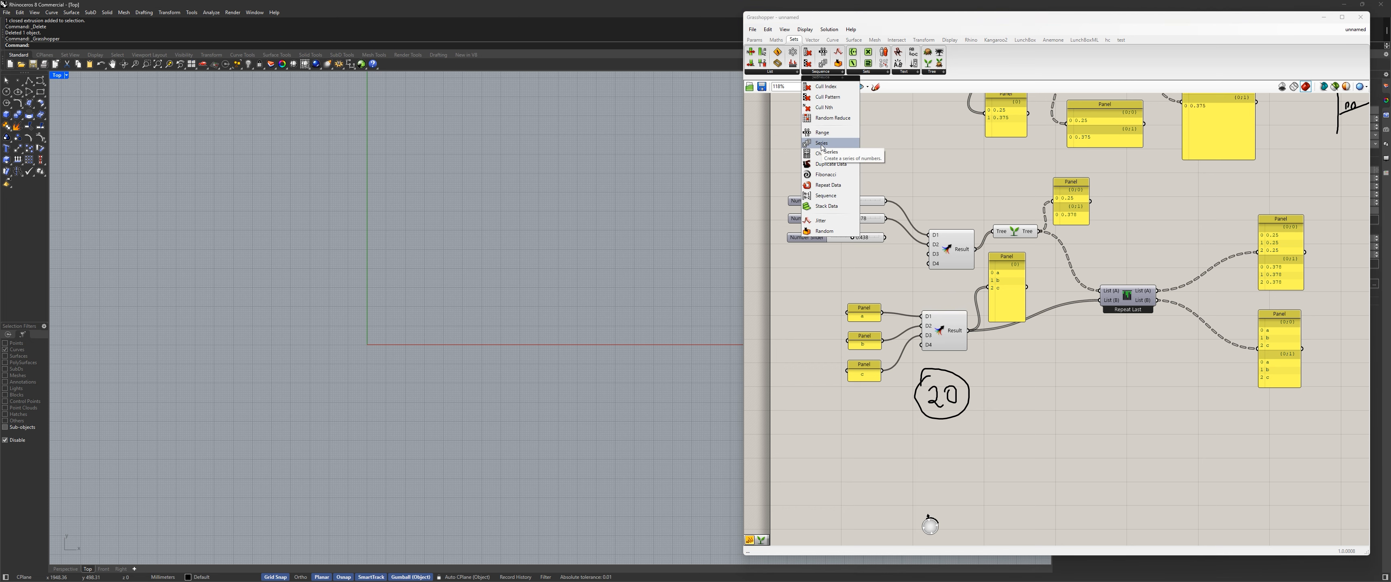
scroll(956, 480, "up", 2)
left_click(950, 470)
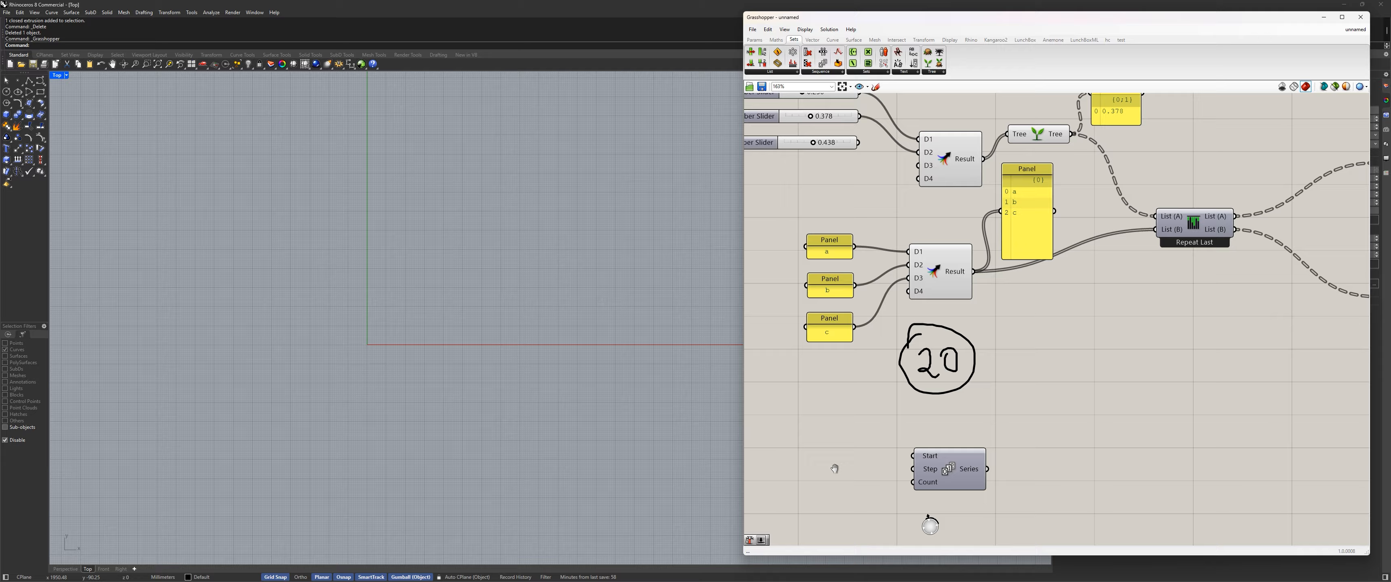
right_click_drag(832, 465, 835, 351)
left_click_drag(960, 355, 952, 376)
left_click(996, 310)
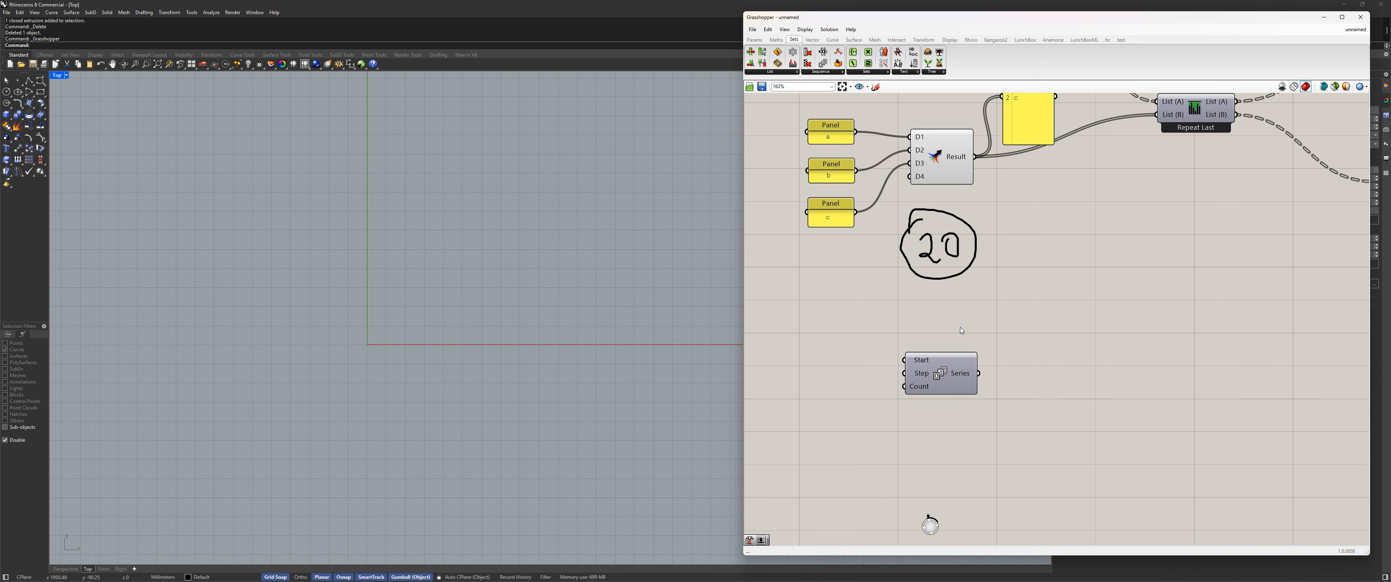
left_click_drag(942, 378, 946, 346)
left_click(875, 331)
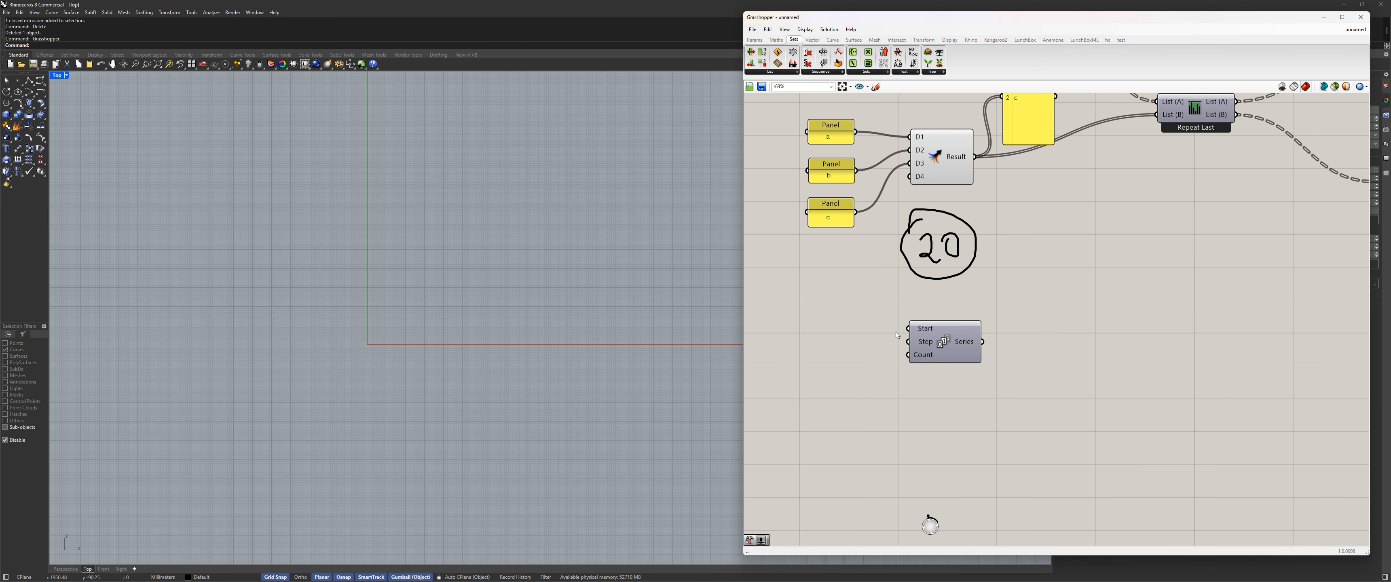
Move the sliders' merge component slightly up and adjust the Series component's position under the circled 20 sketch
scroll(978, 309, "down", 1)
right_click_drag(978, 309, 929, 369)
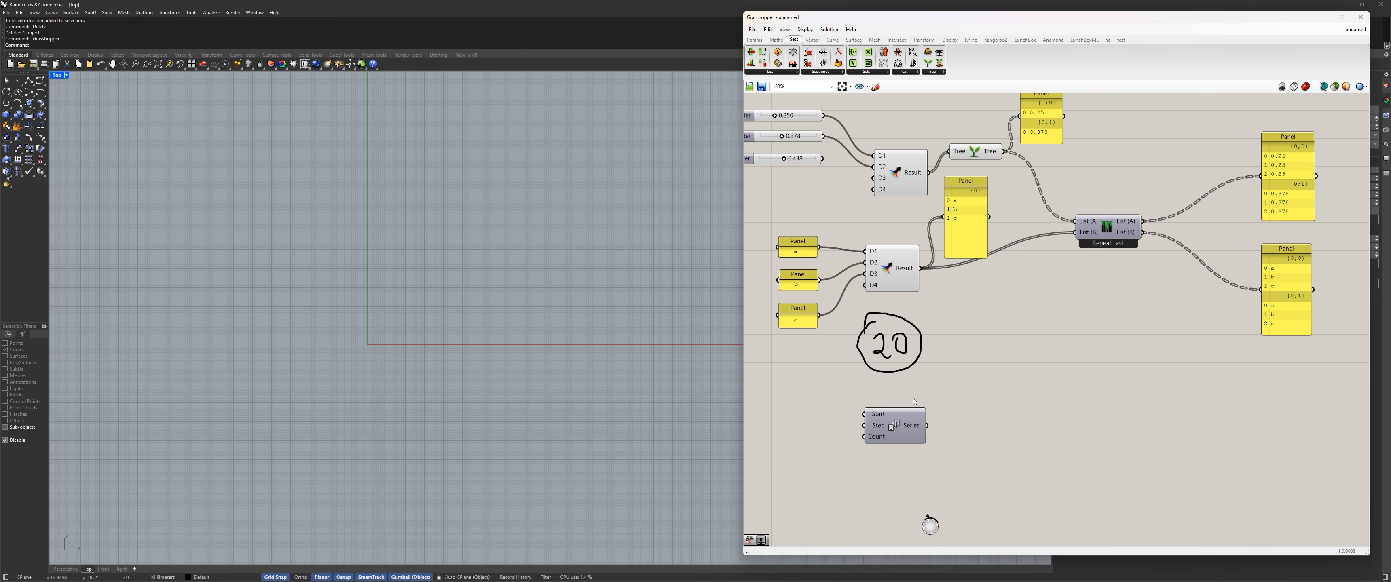
left_click_drag(882, 426, 905, 442)
left_click_drag(894, 167, 887, 141)
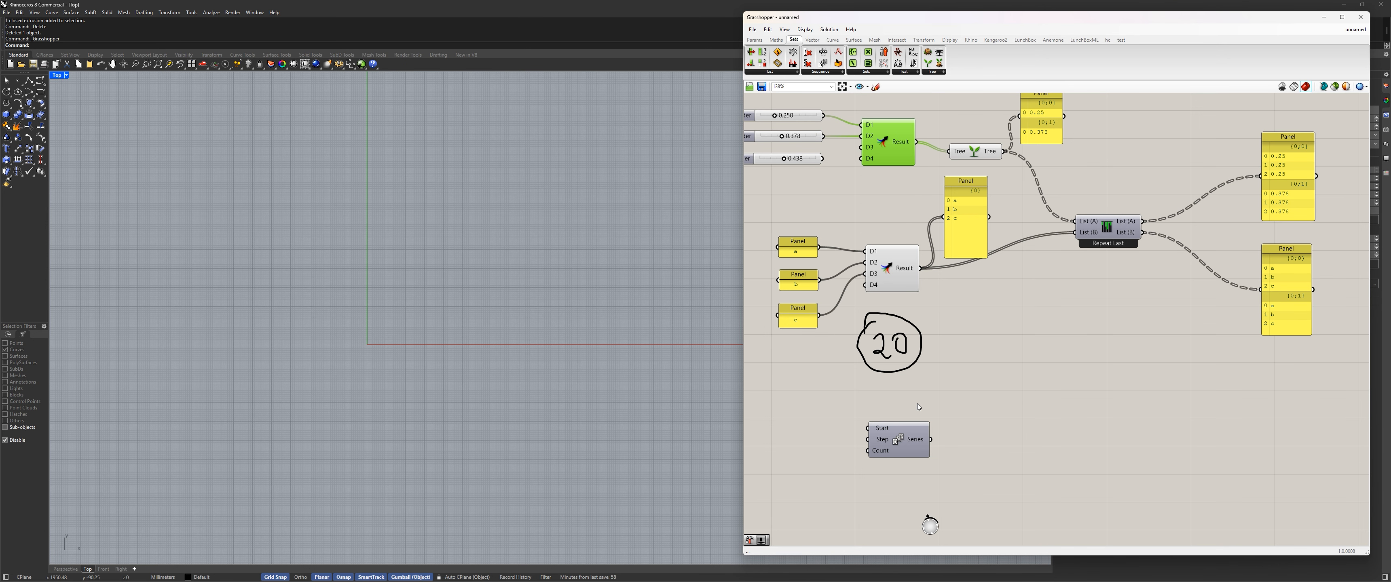
right_click_drag(917, 403, 935, 334)
left_click(927, 377)
left_click_drag(927, 376, 925, 386)
left_click(954, 374)
right_click_drag(954, 373, 1007, 392)
left_click_drag(980, 387, 984, 372)
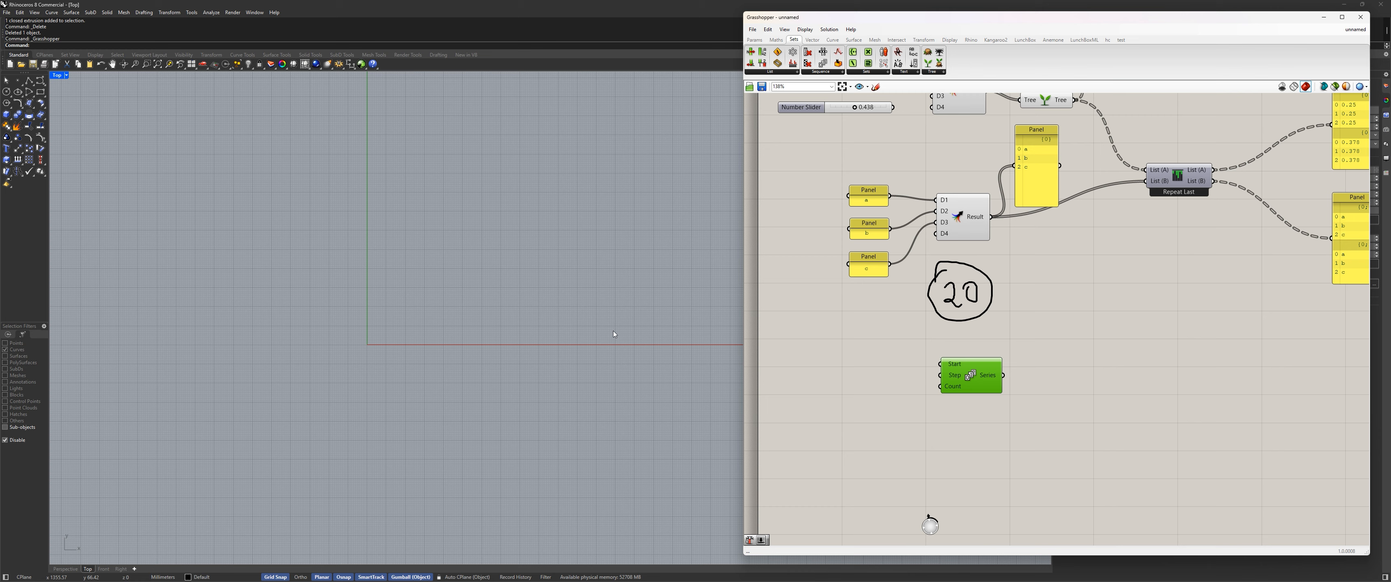
mouse_move(922, 373)
right_mouse_down()
mouse_move(882, 382)
mouse_move(905, 383)
right_mouse_up()
right_click_drag(374, 309, 461, 309)
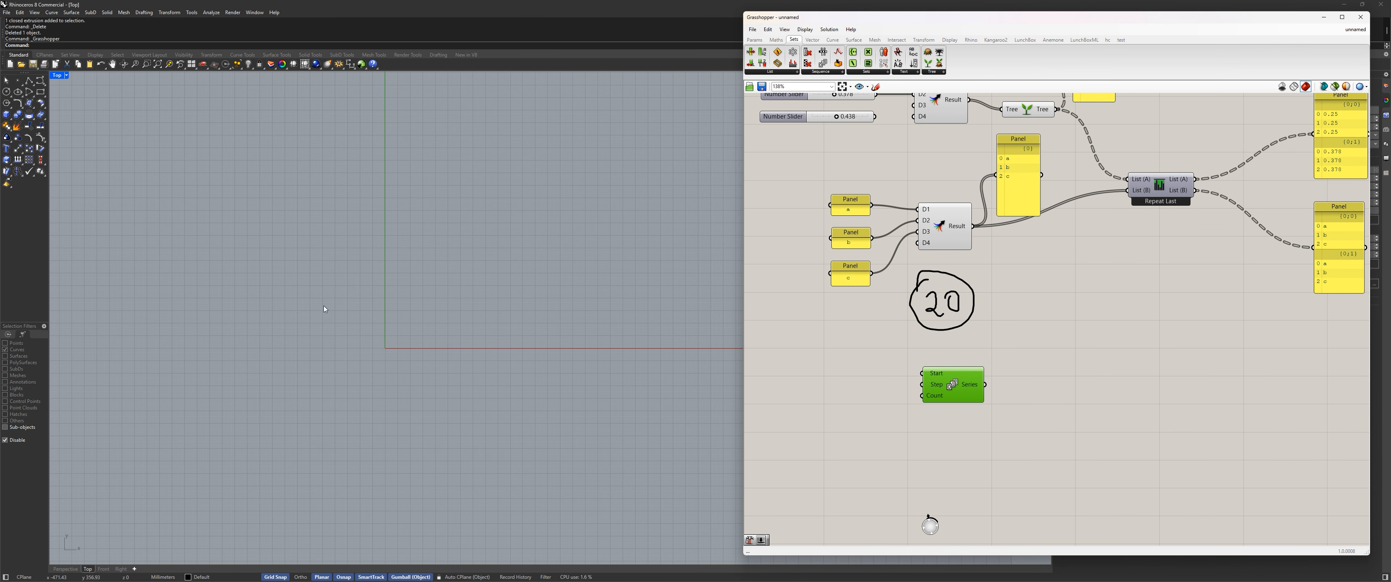
right_click_drag(323, 305, 418, 325)
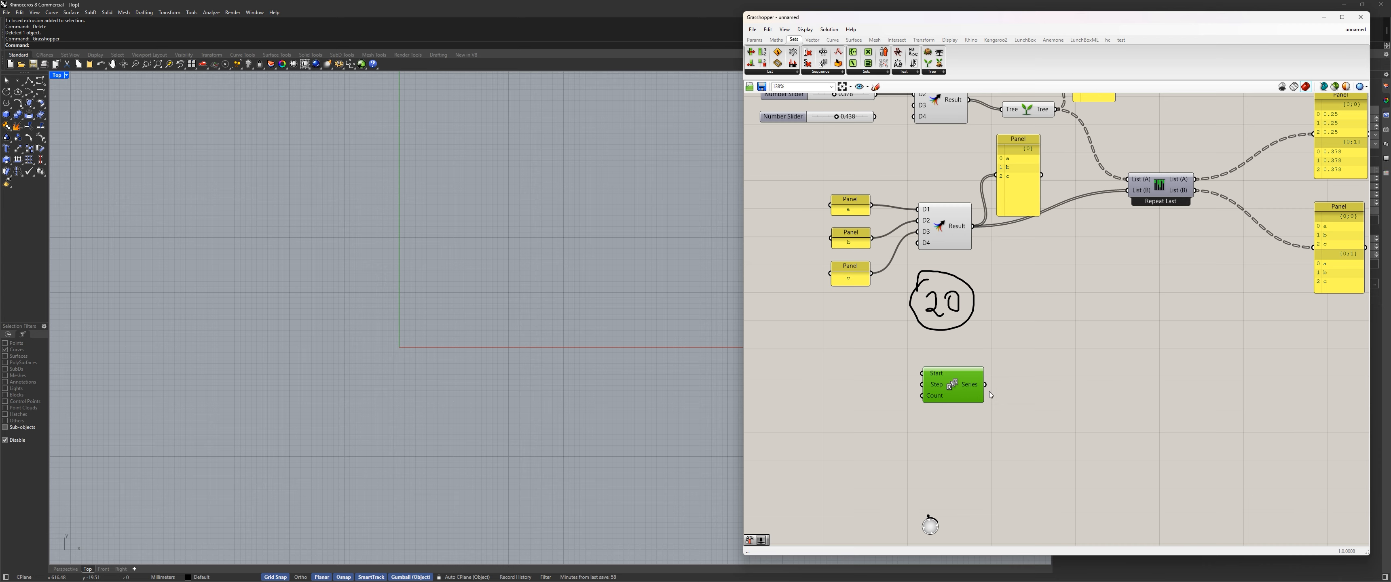
scroll(988, 391, "up", 2)
left_click_drag(955, 379, 948, 389)
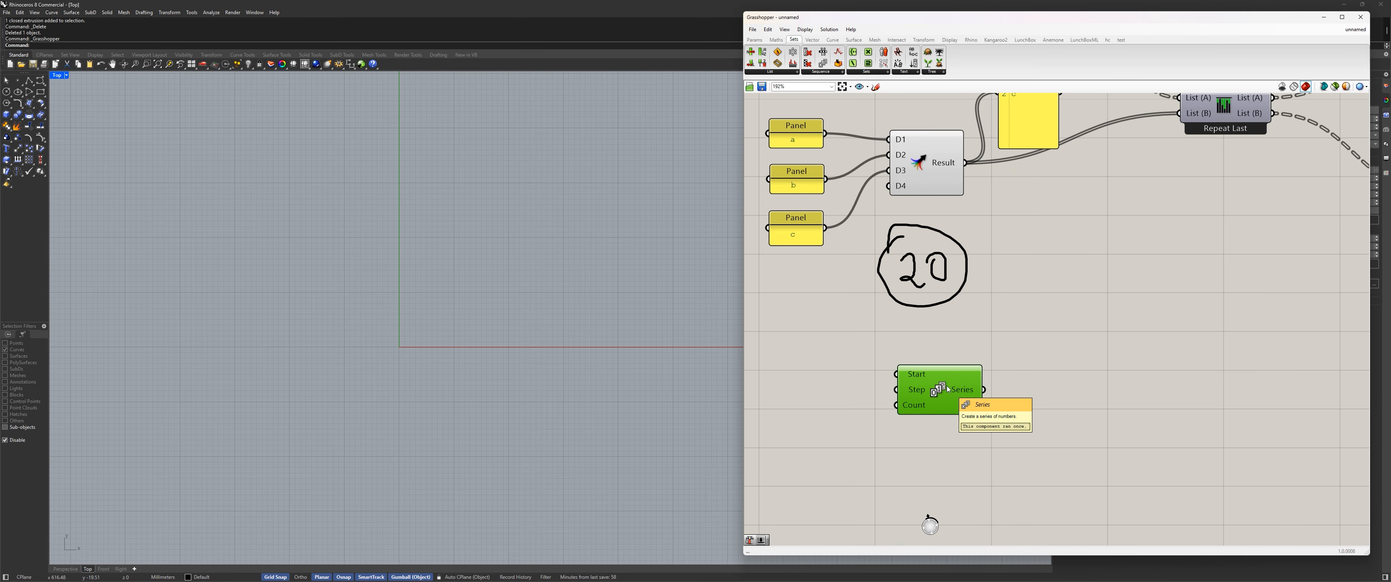
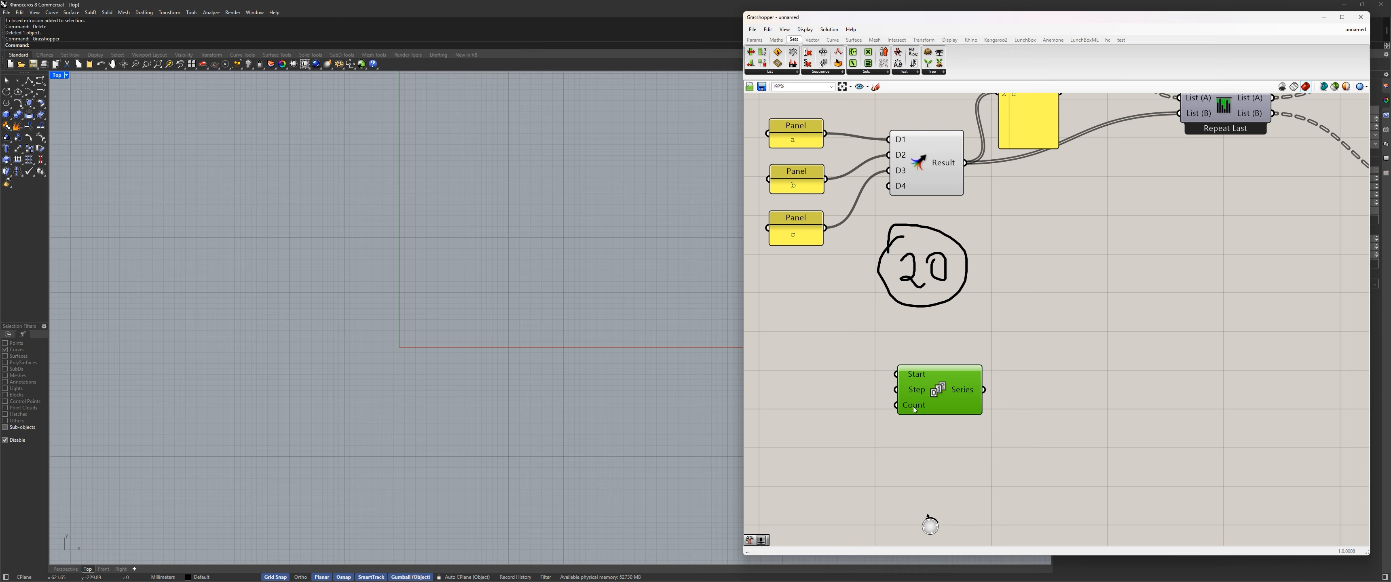
Add a panel beside the Series component and connect the Series output to it
mouse_move(918, 411)
left_click(943, 72)
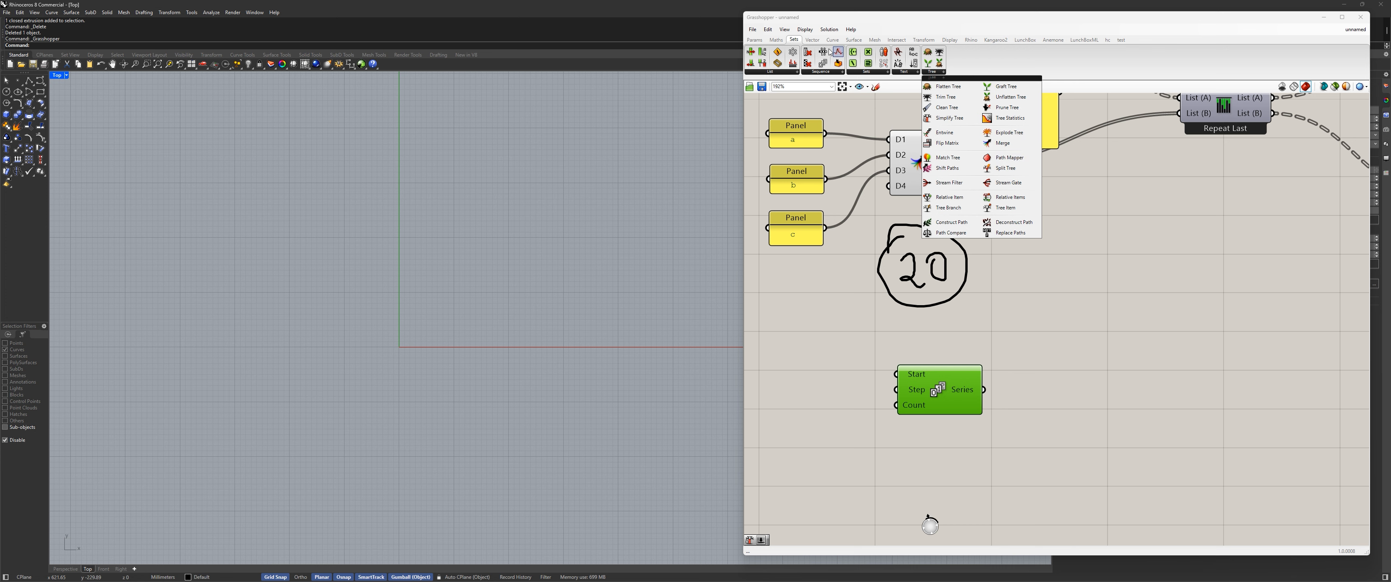
left_click(755, 43)
left_click_drag(856, 55, 1117, 374)
left_click_drag(967, 394, 1099, 405)
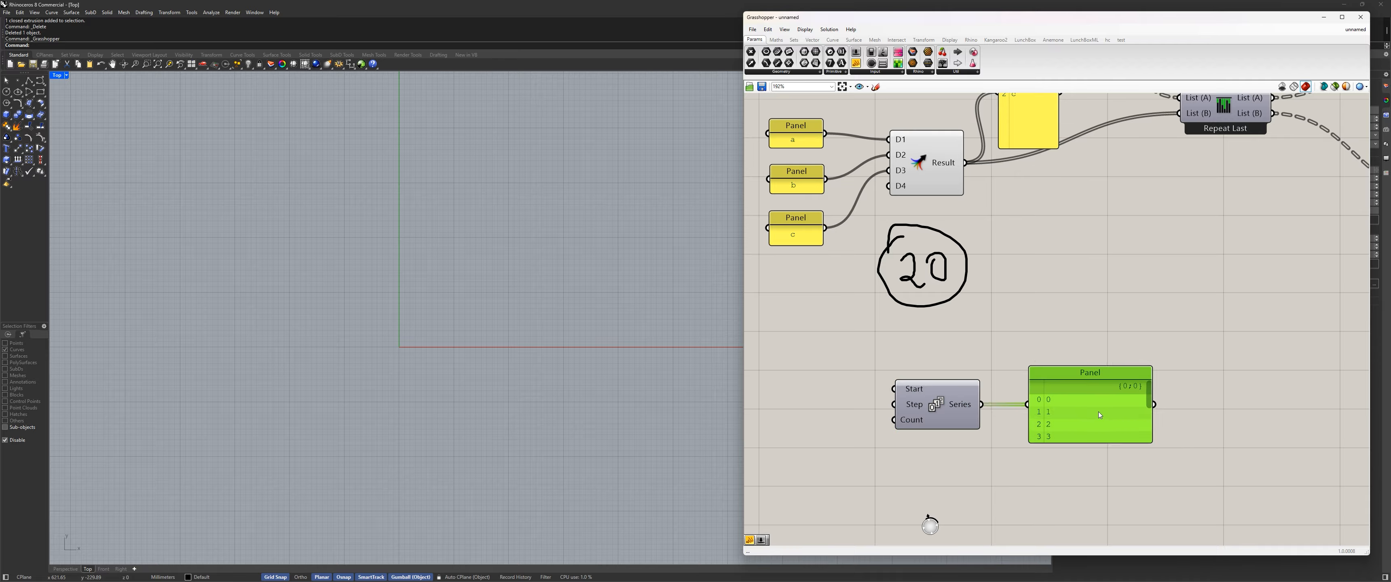
Enlarge the Series output panel until all its rows show, and line it up level with the Series component
left_click_drag(1066, 442, 1065, 525)
right_click_drag(1060, 401, 1051, 338)
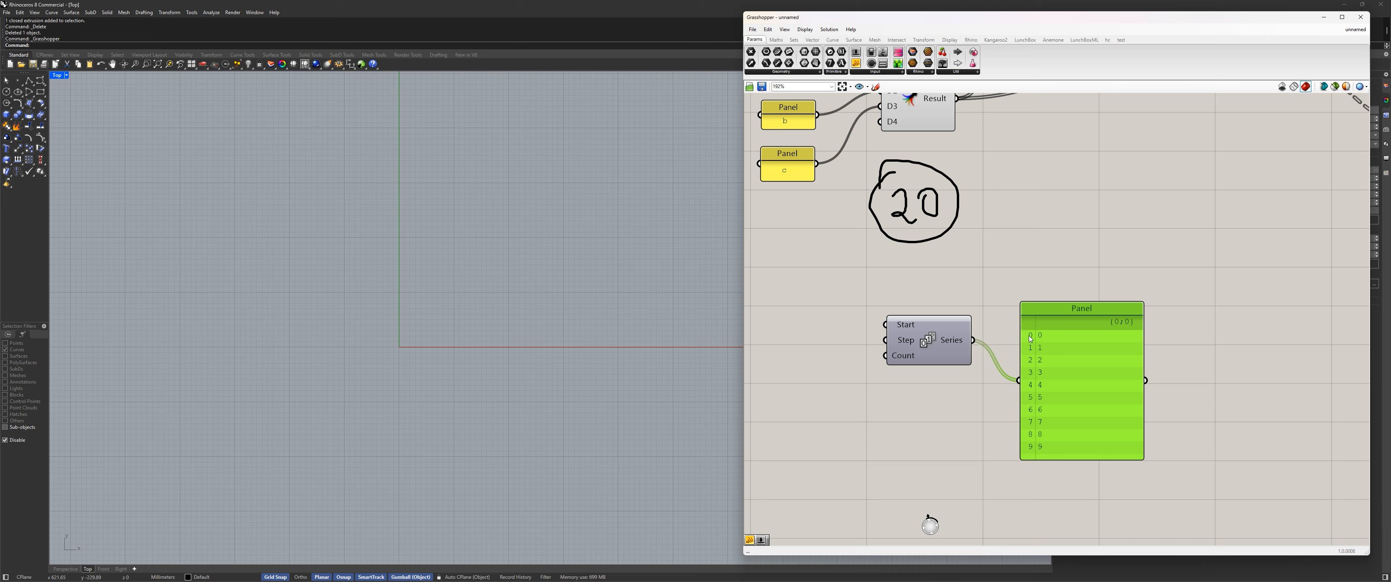
left_click_drag(1030, 339, 1035, 298)
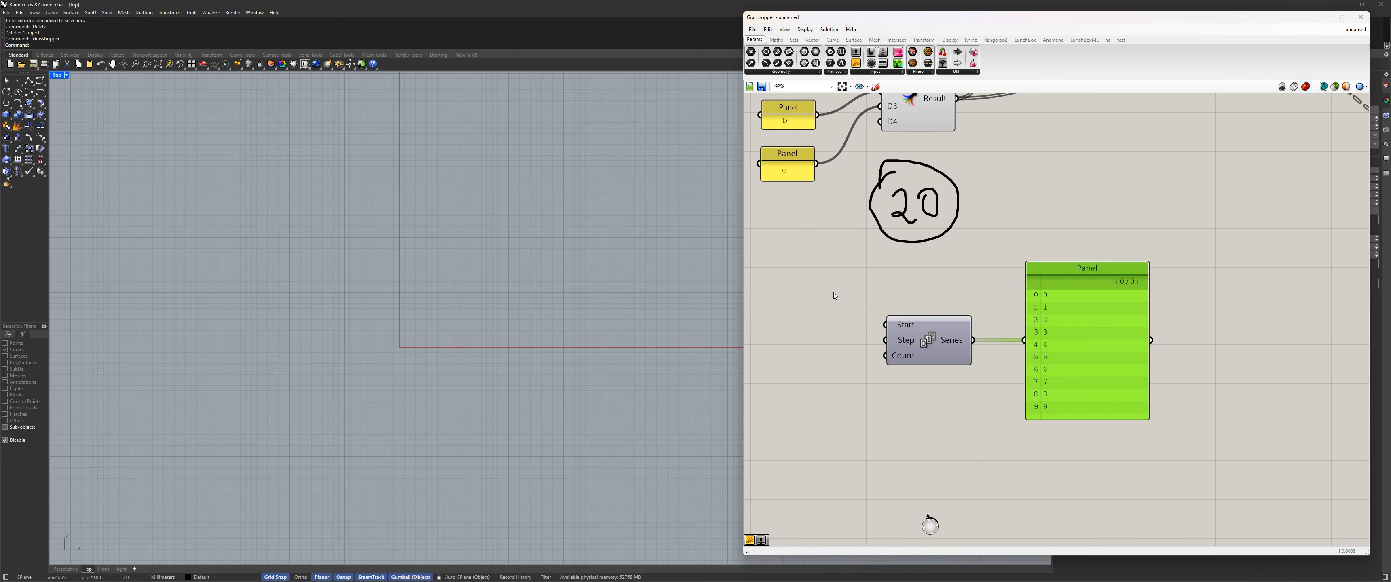
left_click(835, 279)
Add a panel with the value 20 on the input side of the Series component
right_click_drag(823, 258, 897, 297)
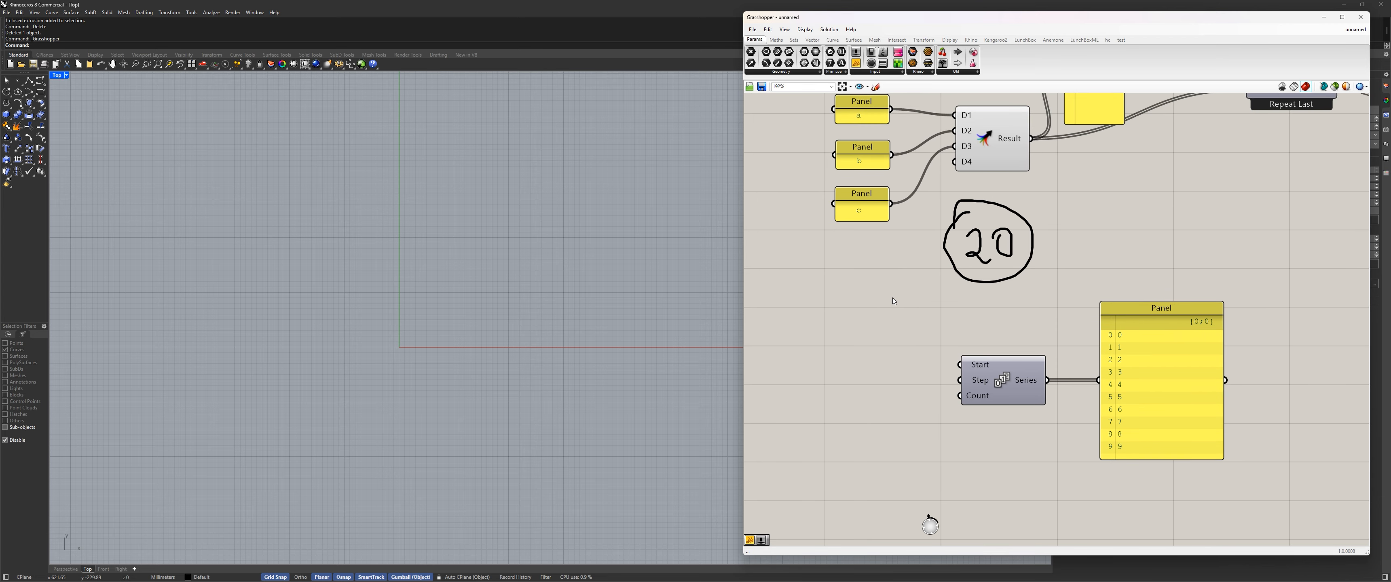
left_click_drag(856, 63, 861, 365)
double_click(884, 348)
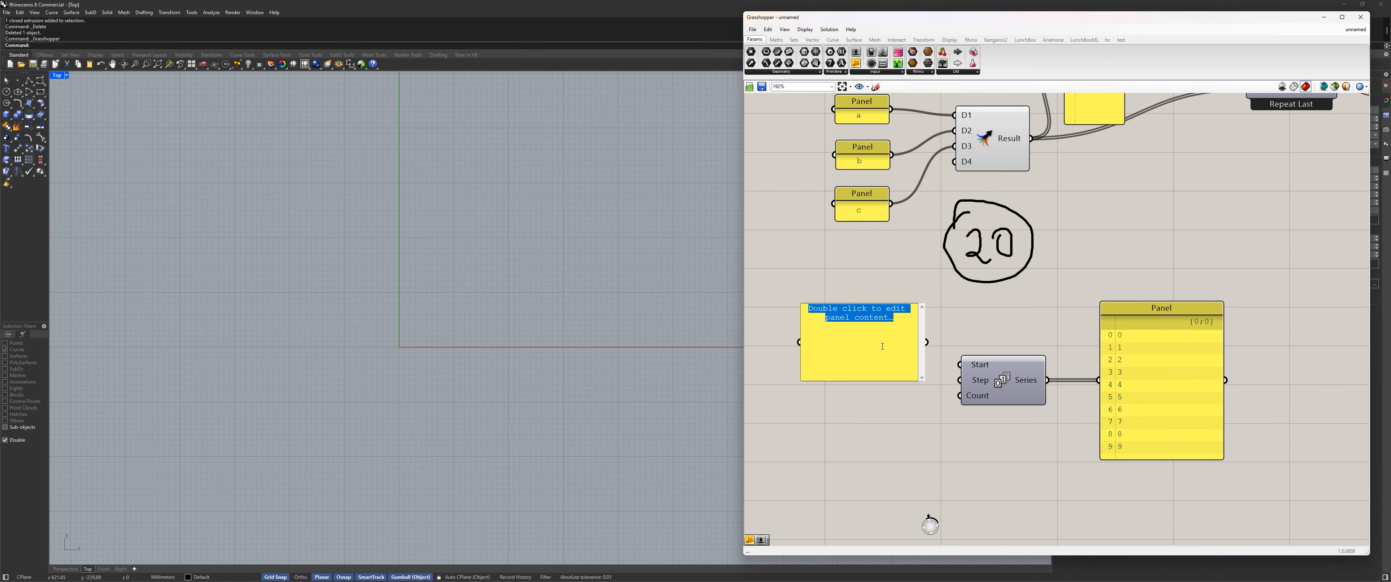
type("20")
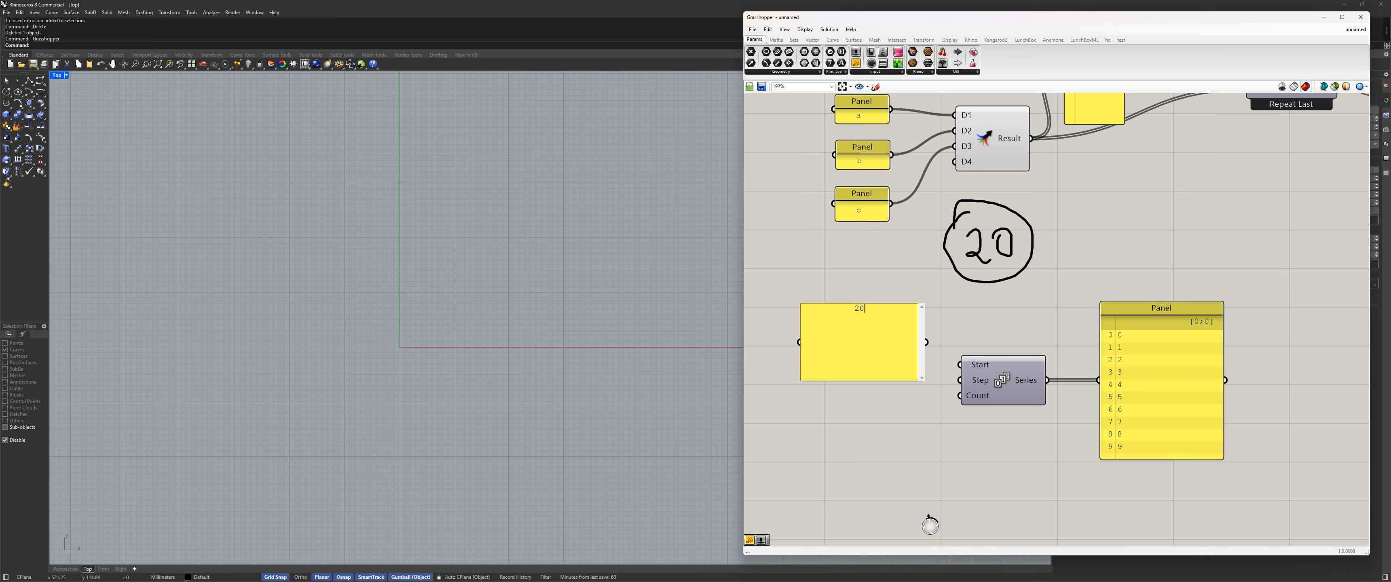
left_click(901, 267)
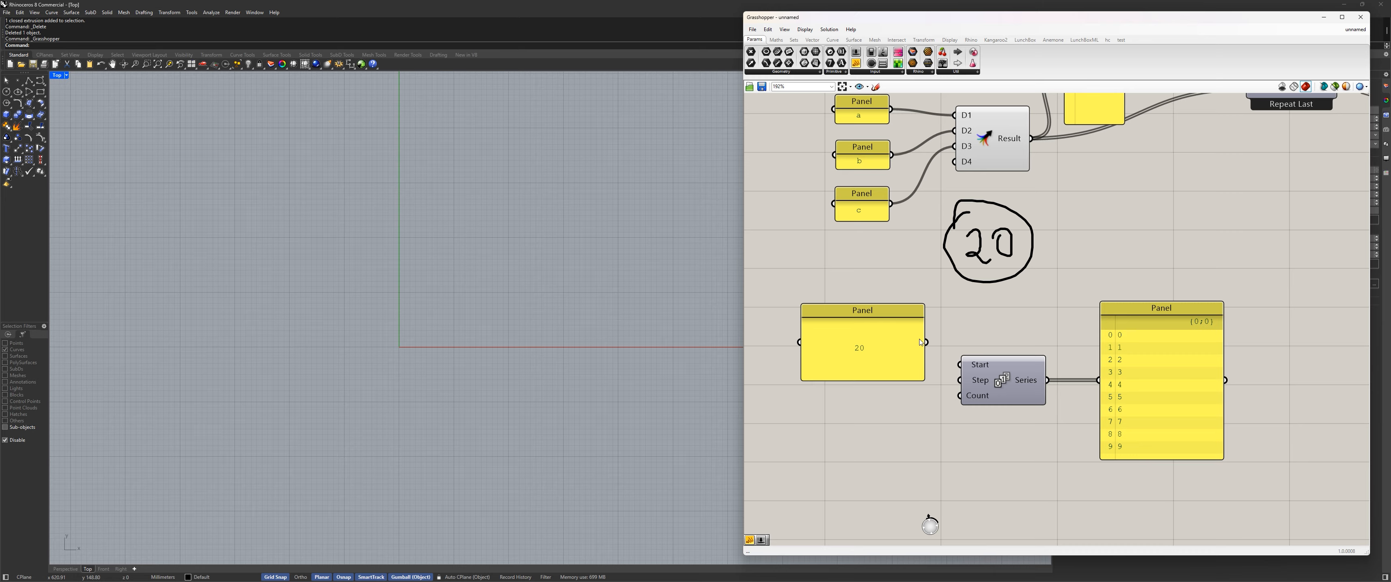
Shrink the 20 panel, connect it to the Series component's Step input, and line both panels up with the component
left_click_drag(858, 325, 861, 355)
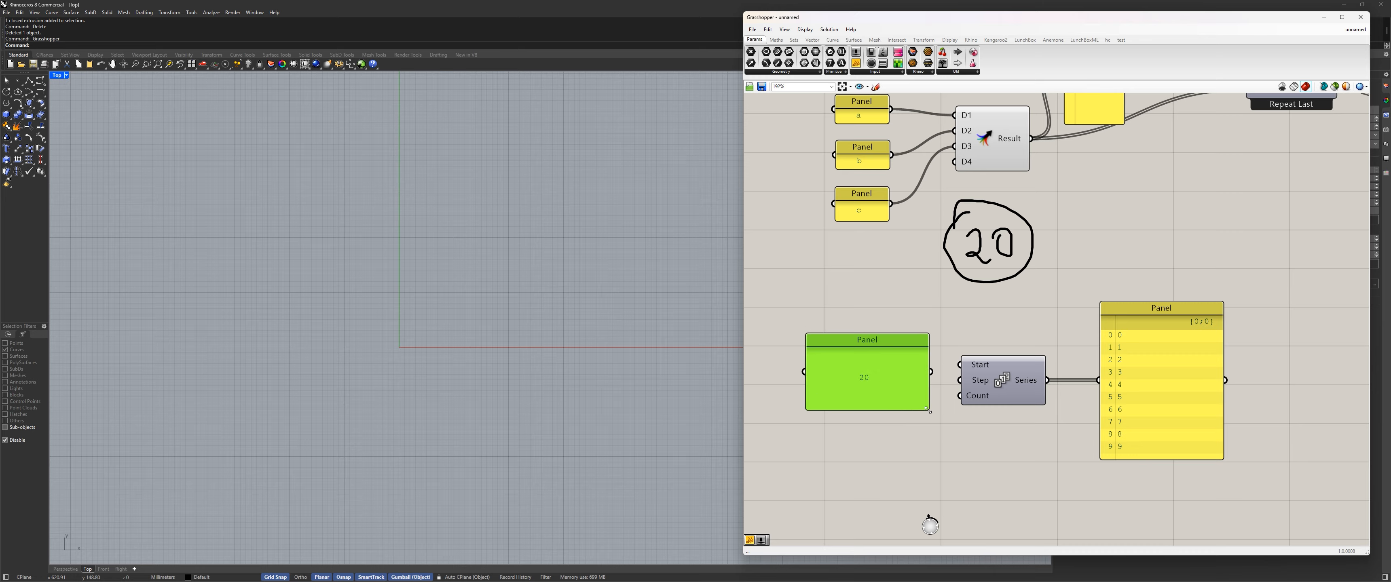
left_click_drag(927, 410, 960, 380)
right_click_drag(1086, 435, 1016, 367)
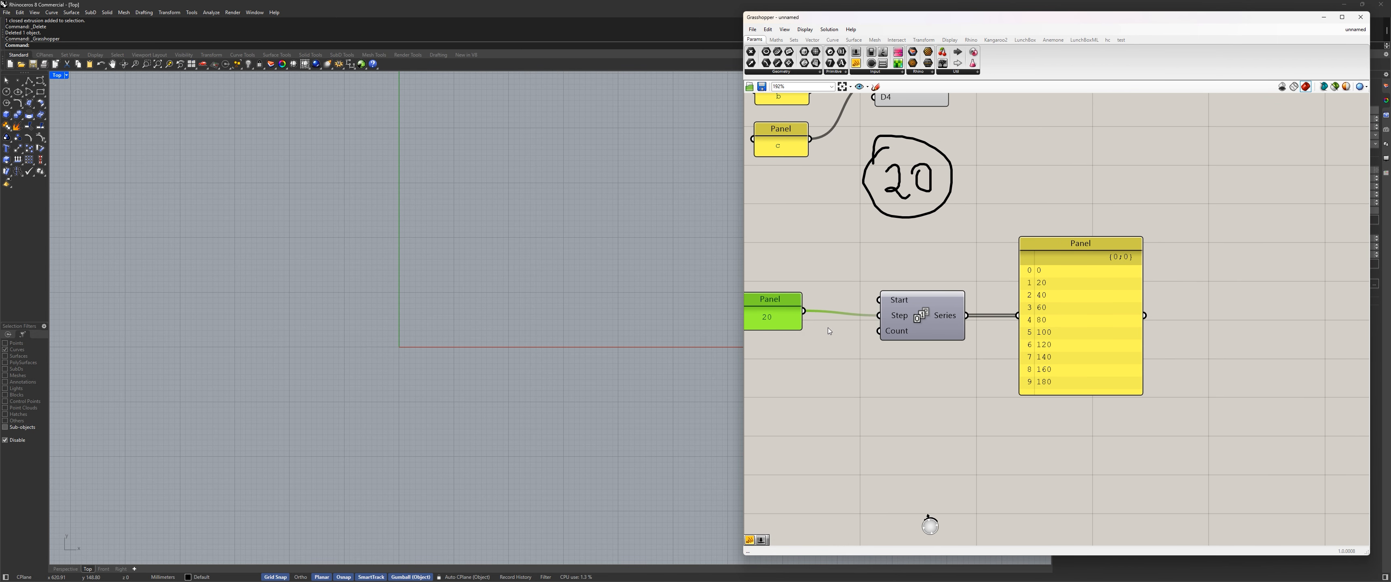
right_click_drag(829, 327, 898, 347)
left_click_drag(851, 322, 876, 326)
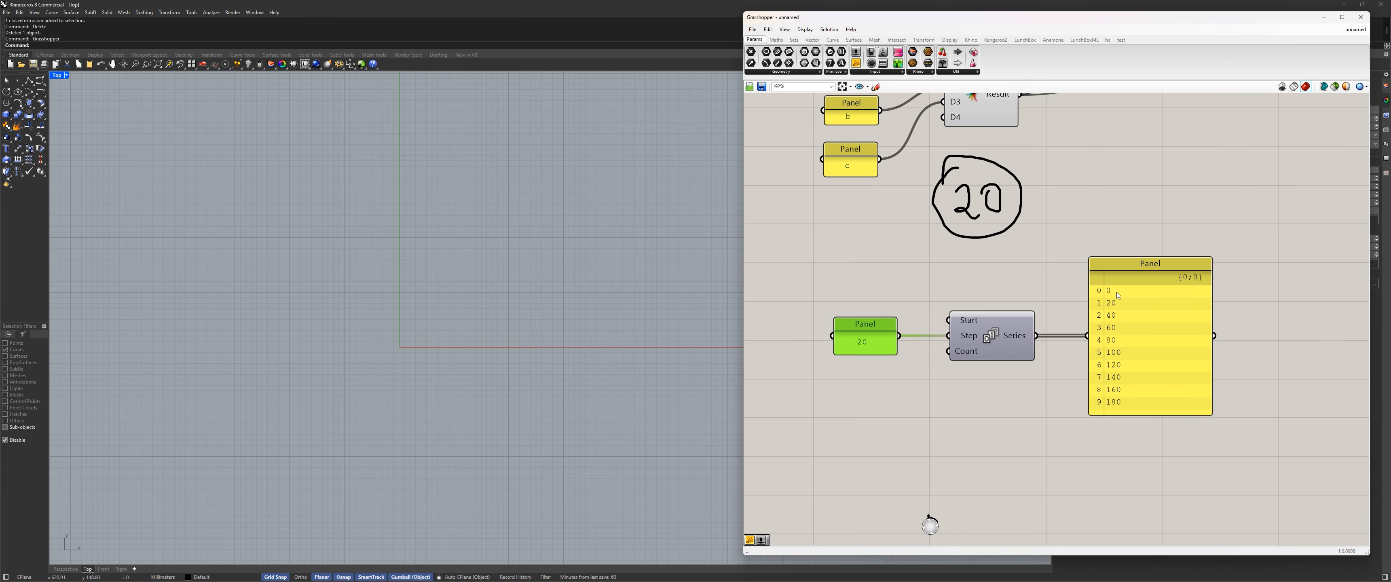
left_click(1162, 348)
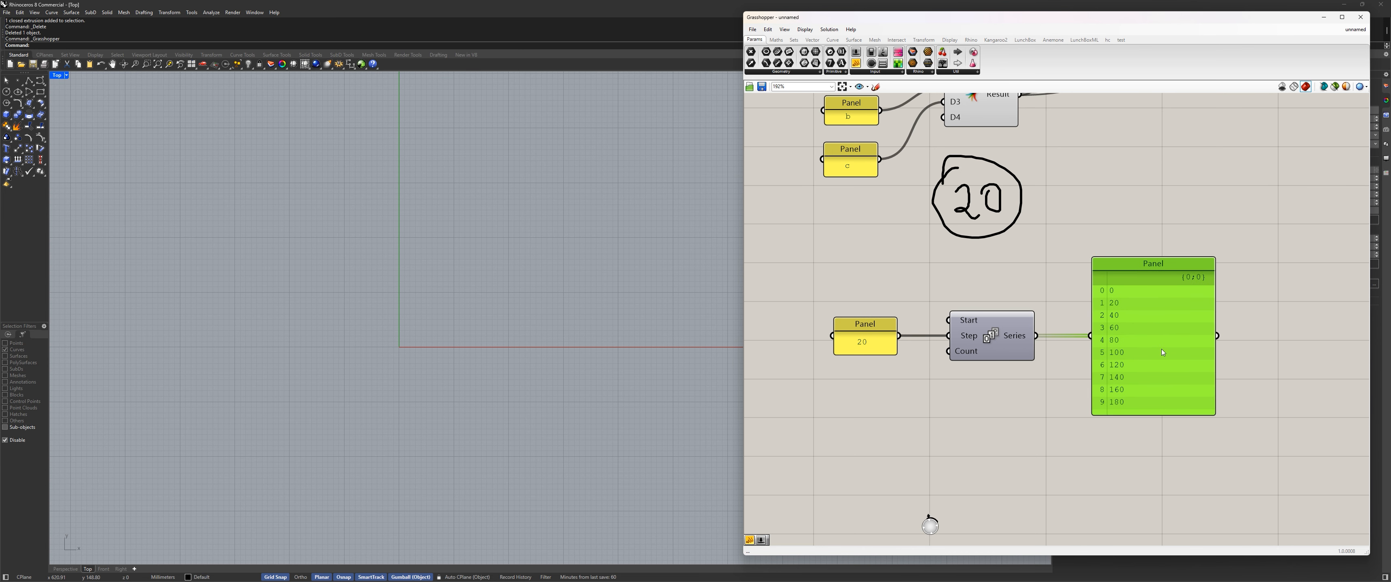
Change the value in the panel feeding the Series component's Step input to 10
scroll(991, 341, "down", 3)
scroll(989, 341, "up", 2)
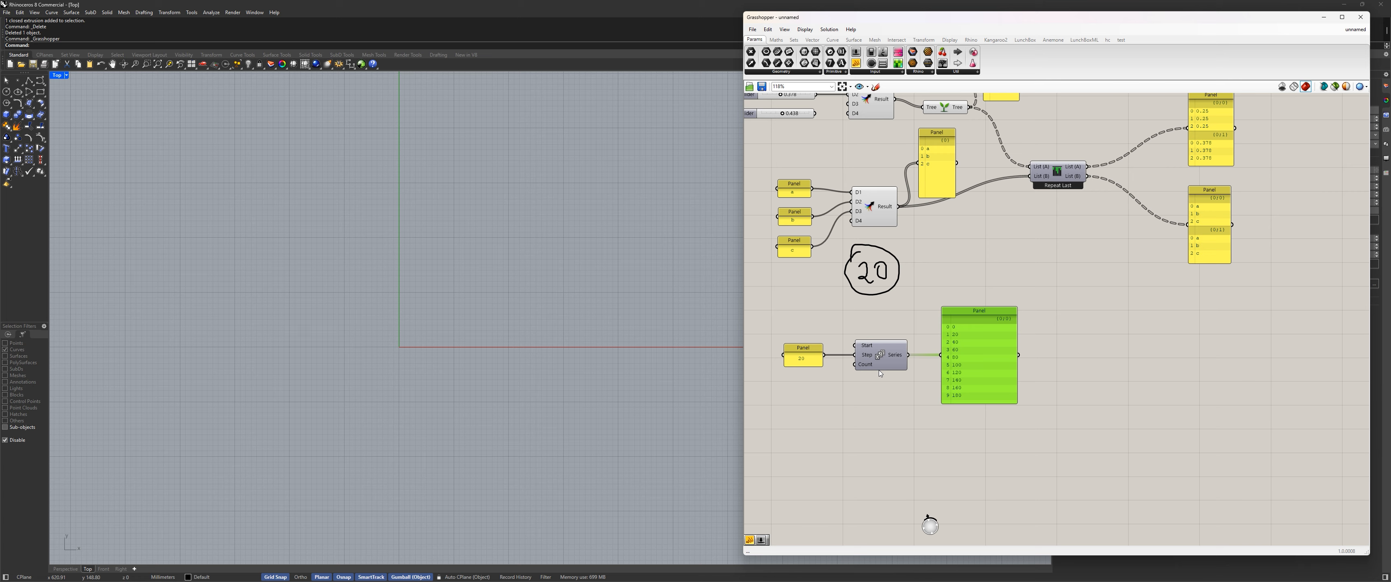
right_click_drag(788, 373, 887, 369)
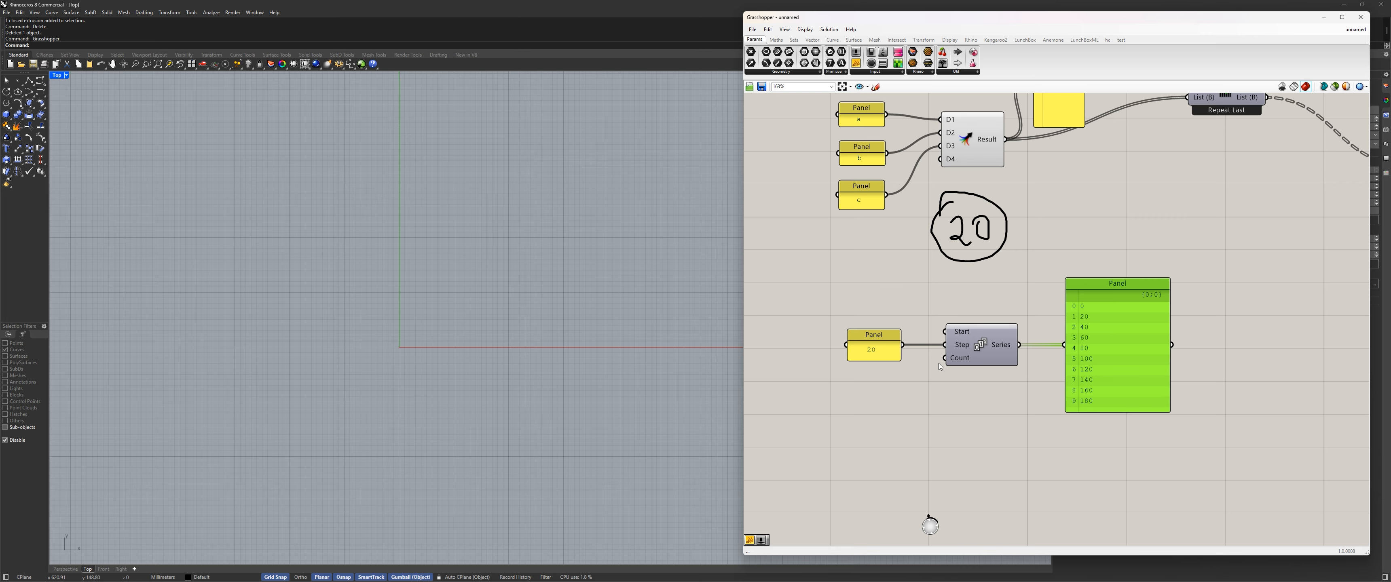
double_click(874, 340)
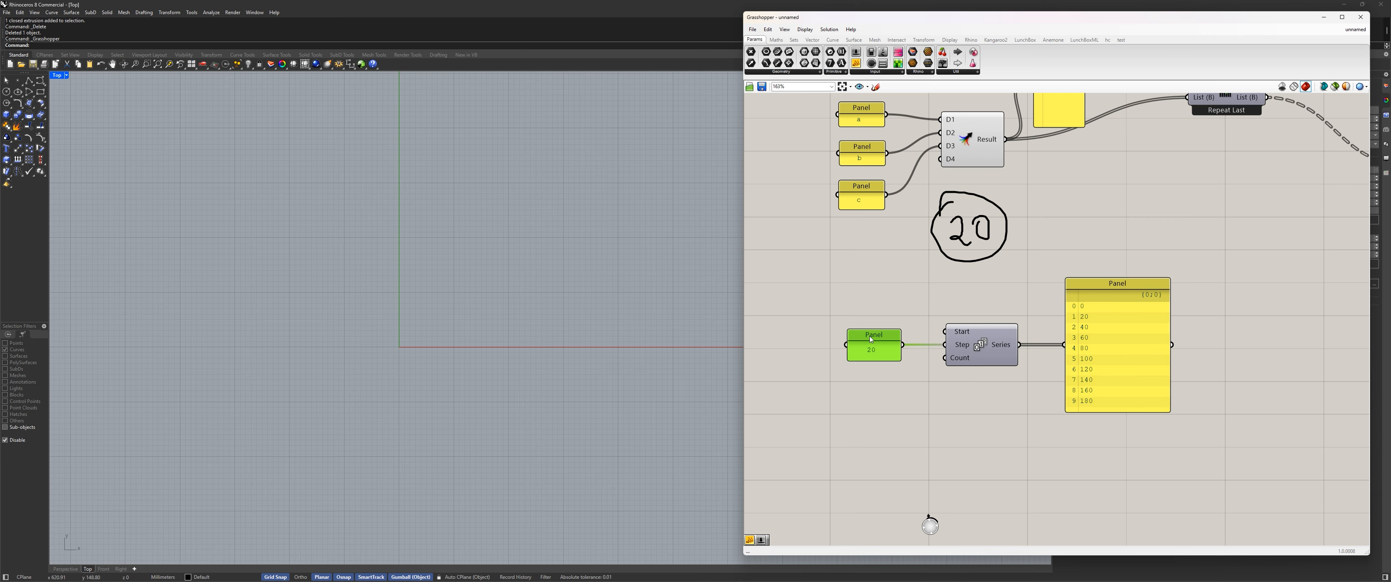
key("ctrl+a")
type("1")
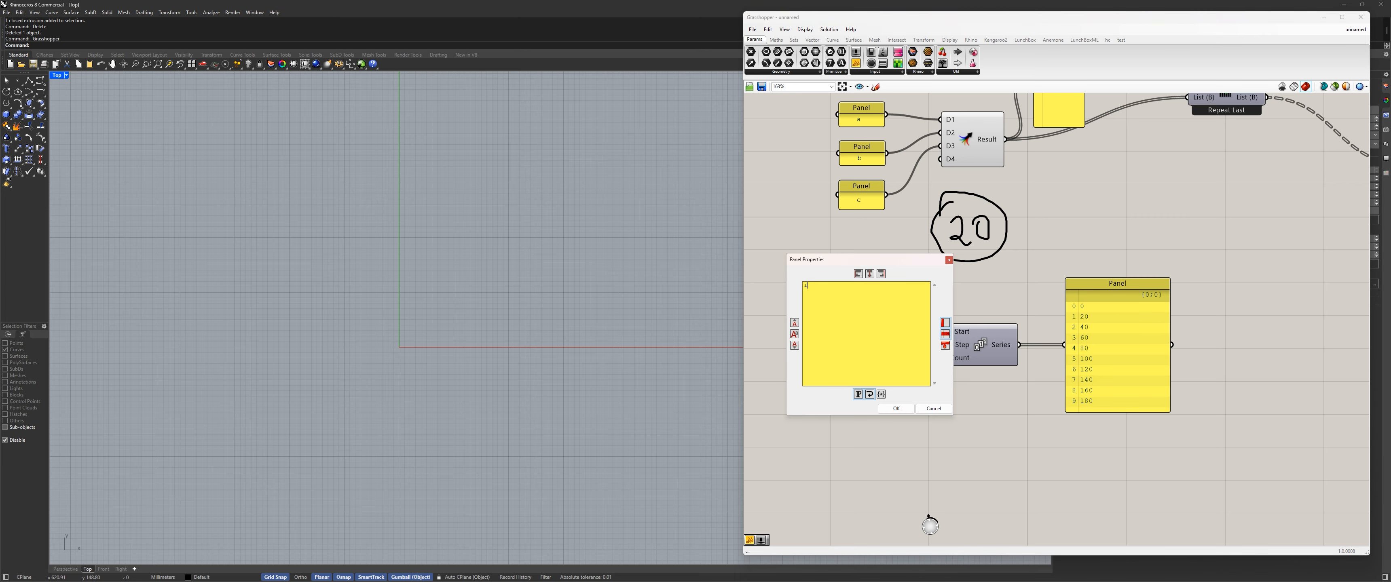
left_click(896, 409)
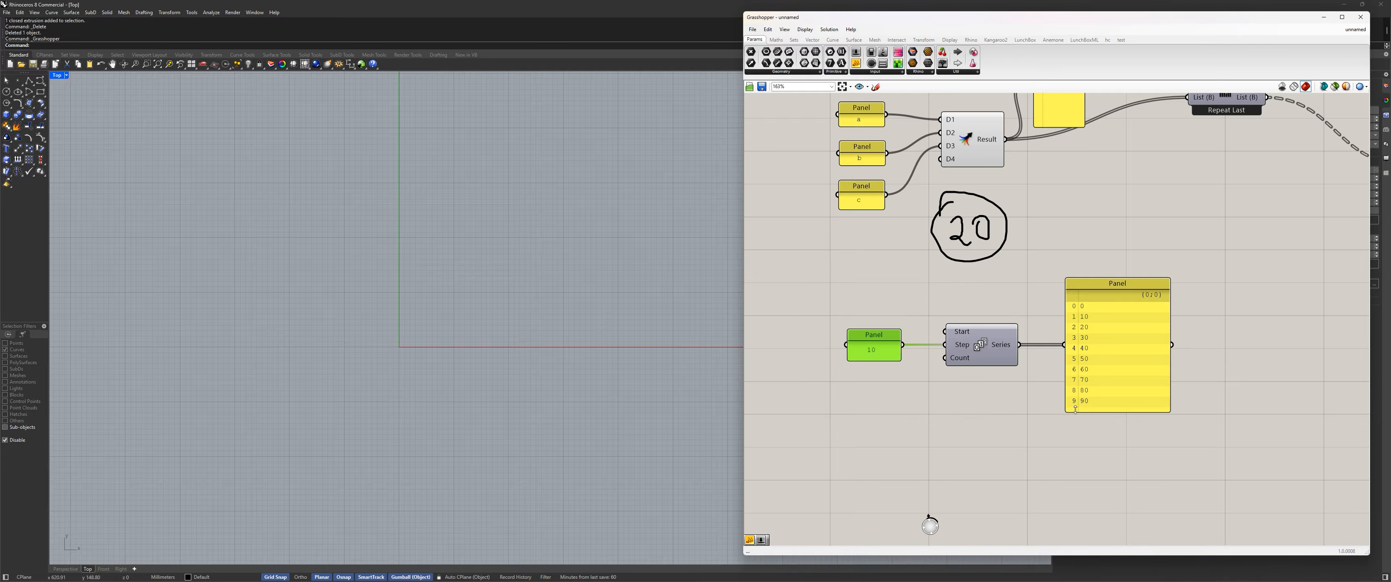
Add a number slider just above the 10 panel beside the Series component and slide its value to 0.513
left_click(868, 409)
scroll(883, 292, "down", 2)
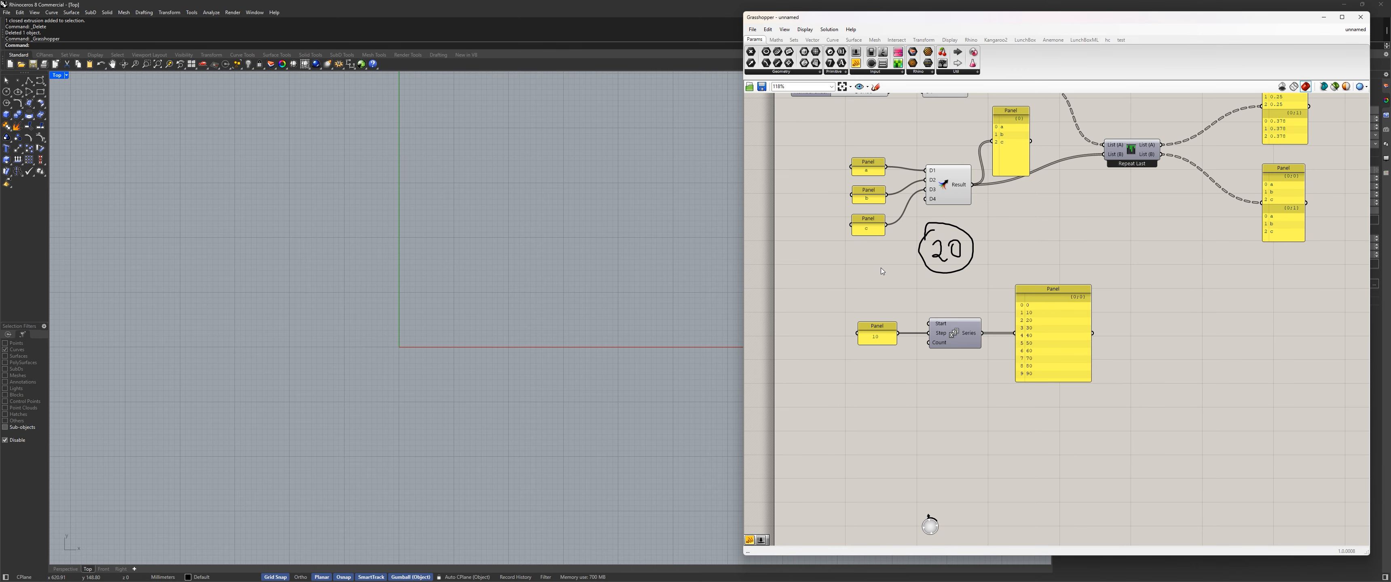
right_click_drag(889, 265, 906, 398)
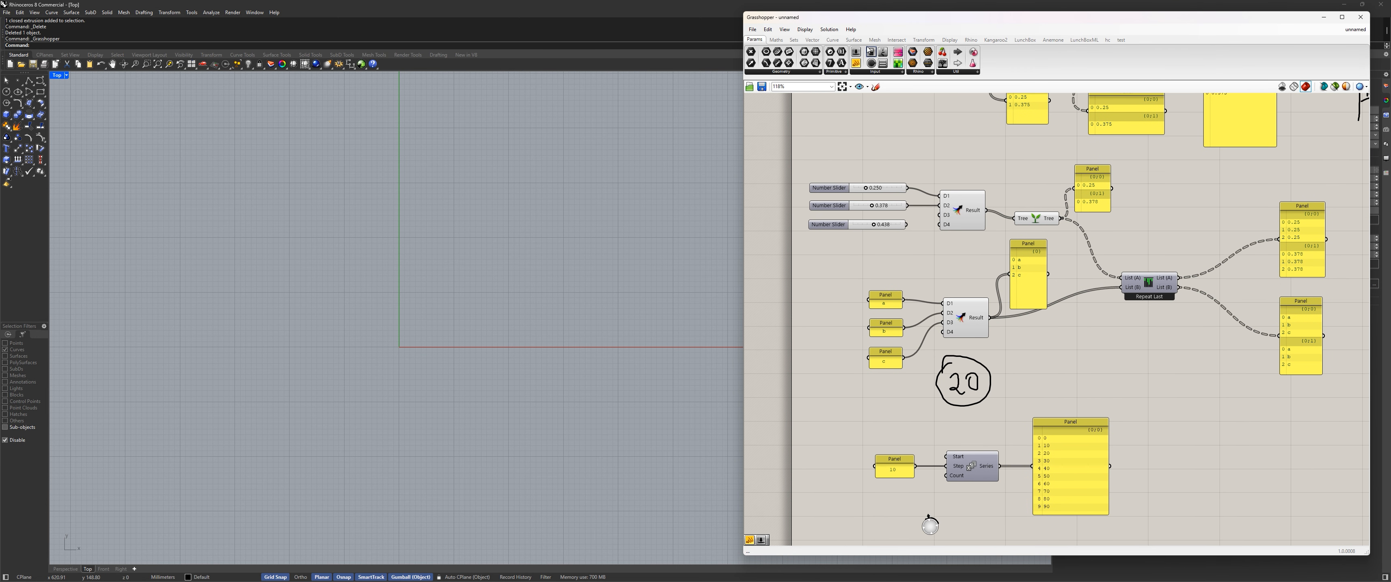
left_click_drag(857, 53, 886, 409)
scroll(889, 495, "up", 5)
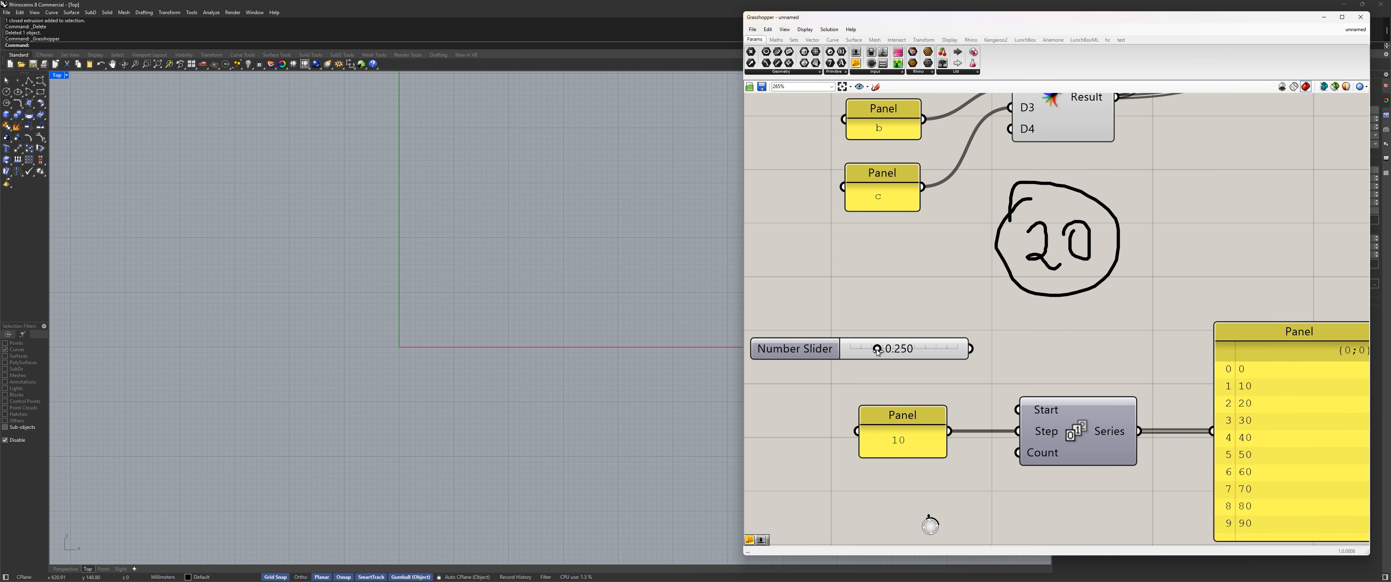
left_click_drag(877, 350, 987, 364)
right_click_drag(963, 386, 979, 341)
left_click_drag(973, 308, 915, 311)
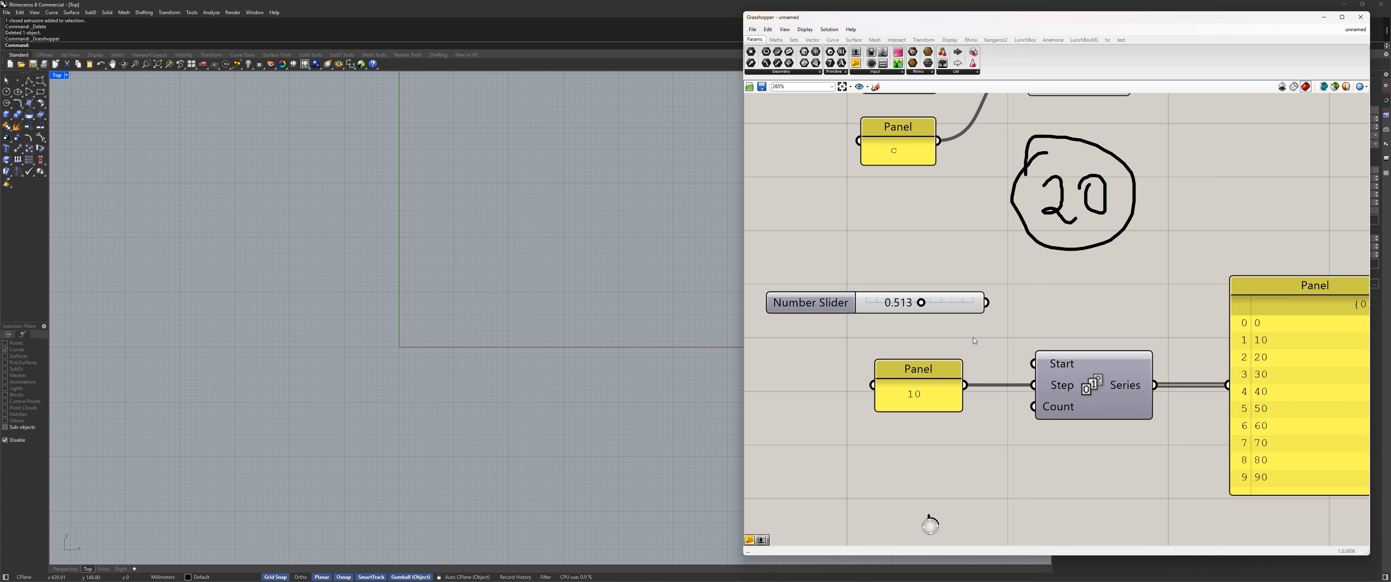
Configure the new number slider for integer rounding with a maximum of 20
double_click(826, 304)
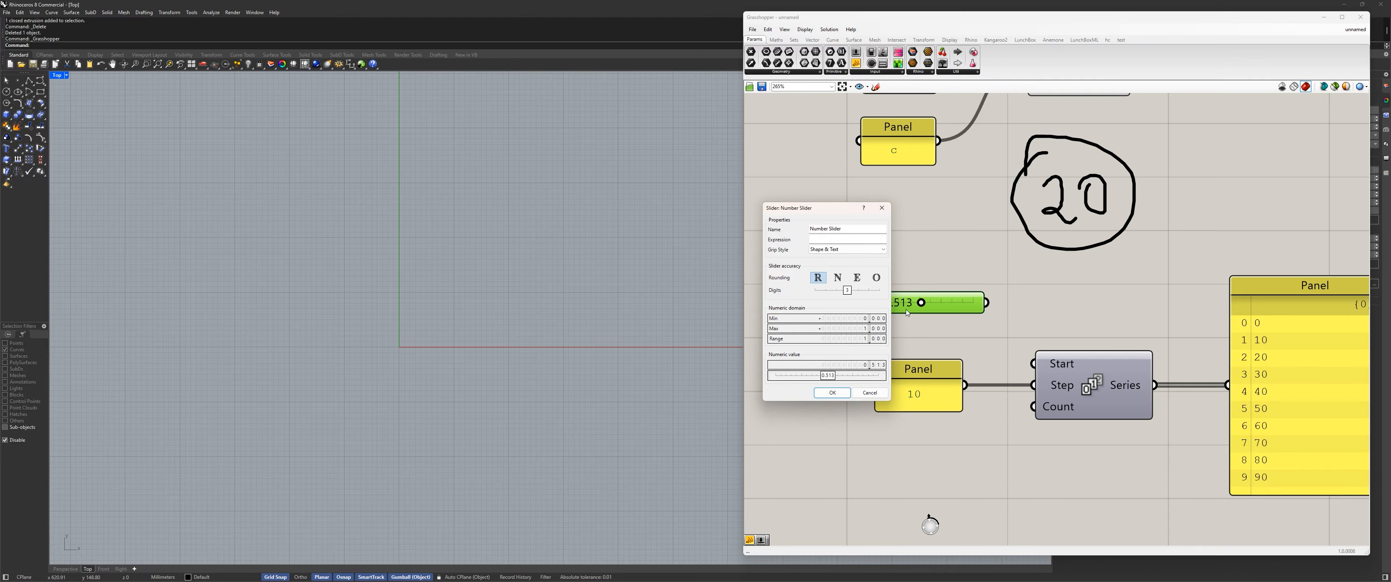
mouse_move(822, 214)
left_mouse_down()
mouse_move(825, 233)
mouse_move(873, 213)
mouse_move(836, 215)
left_mouse_up()
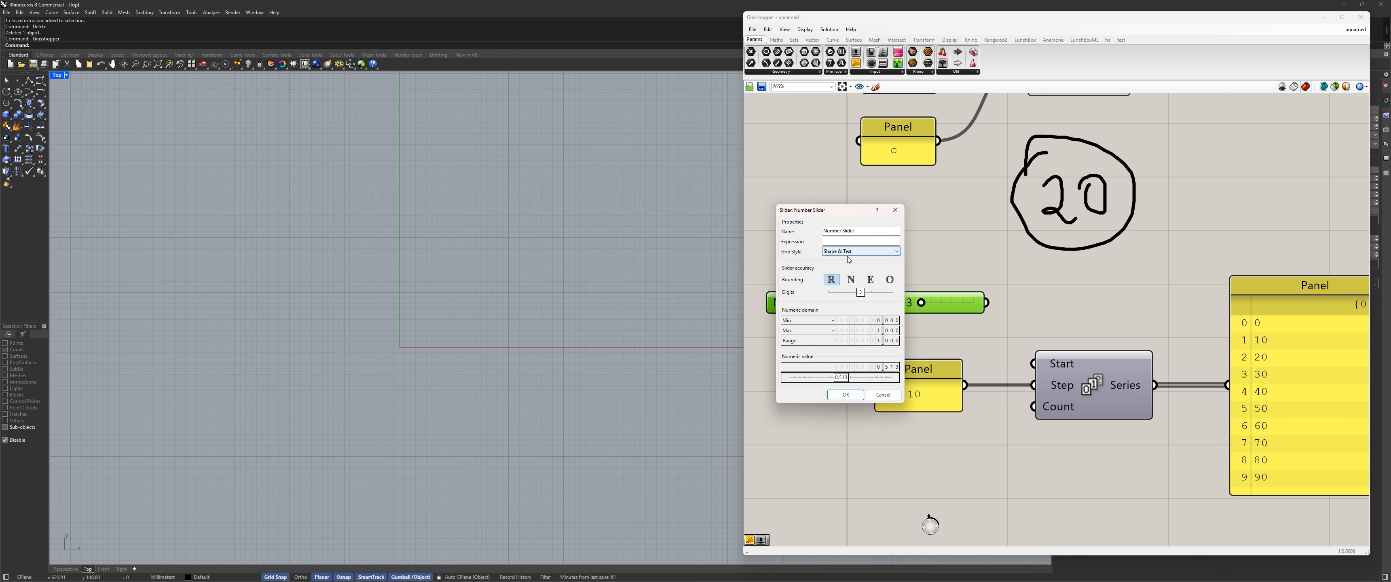
left_click(851, 280)
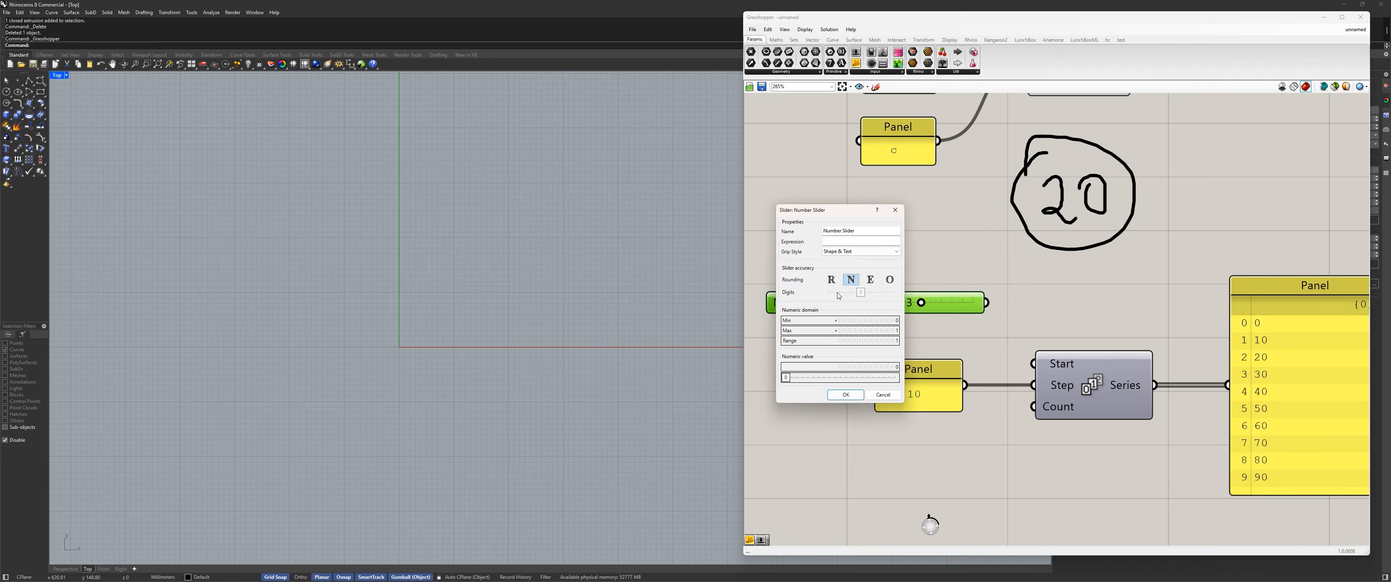
left_click_drag(856, 214, 831, 255)
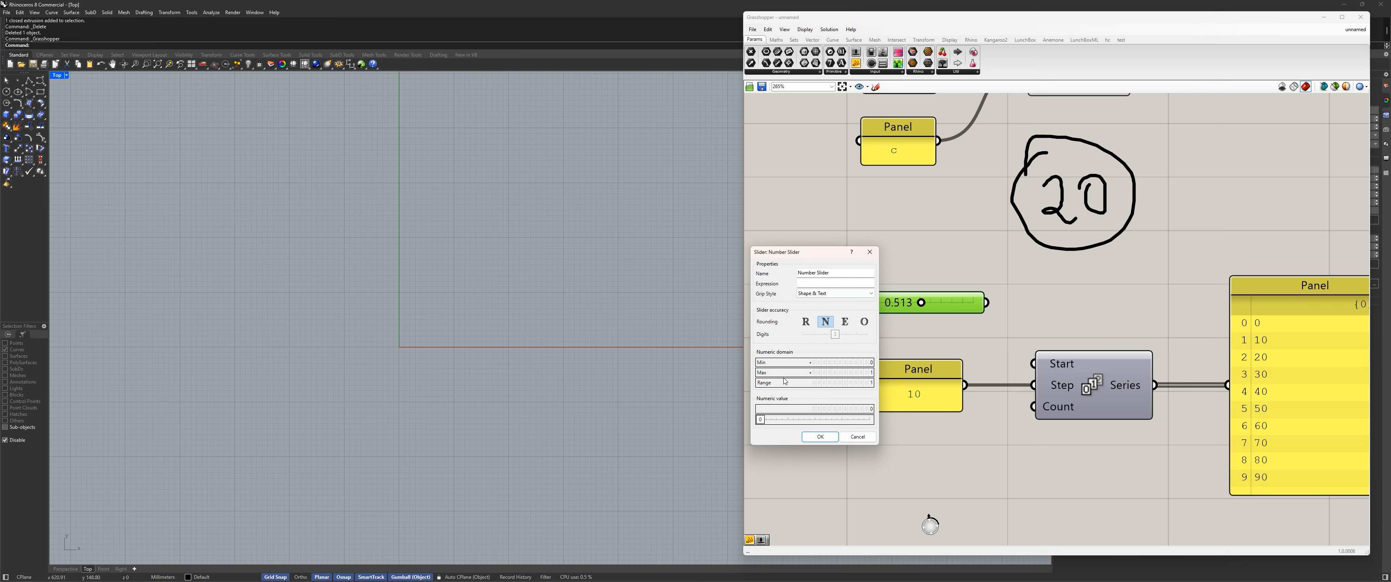
double_click(869, 374)
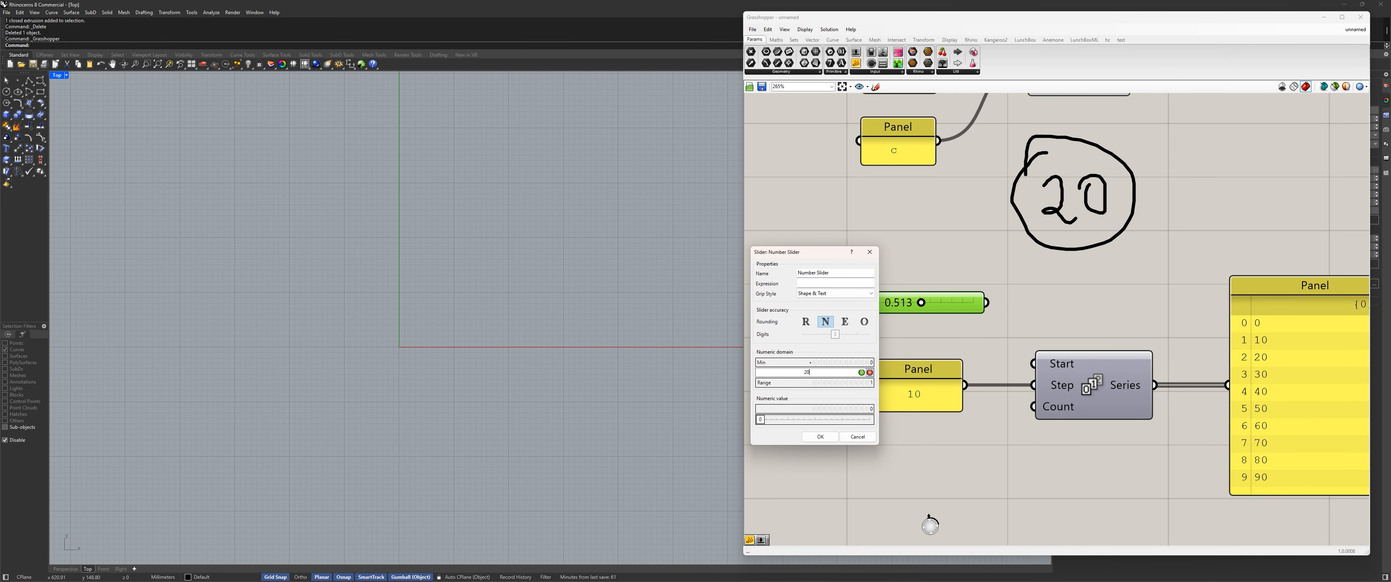
left_click(861, 372)
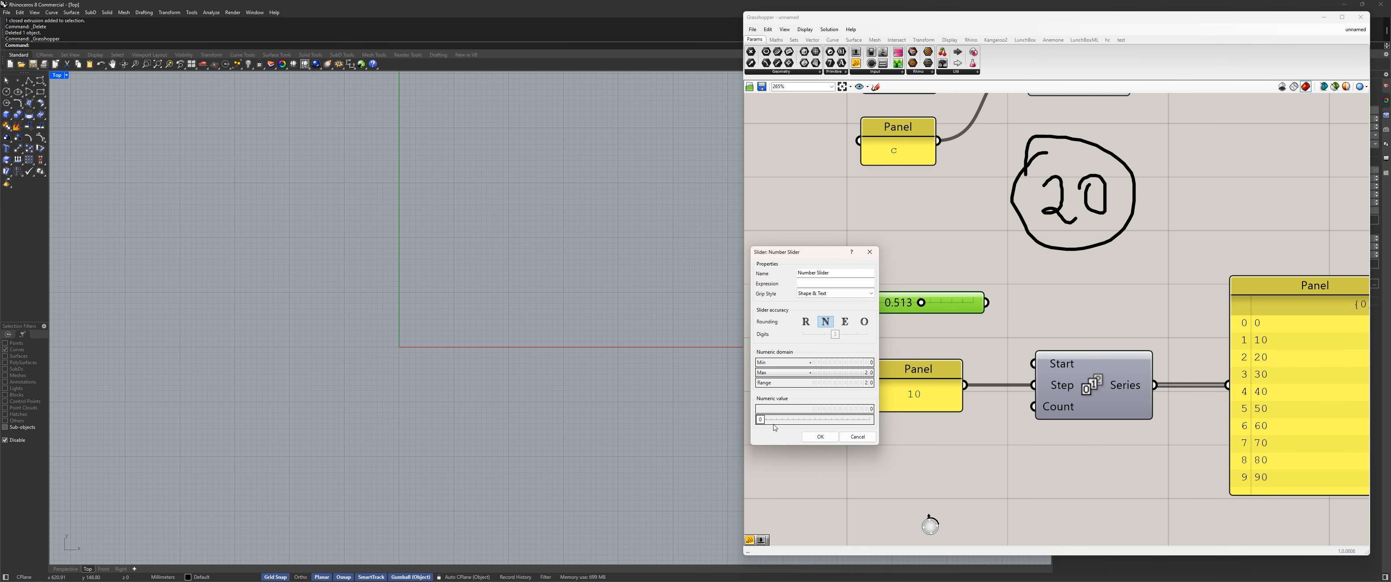
left_click(819, 437)
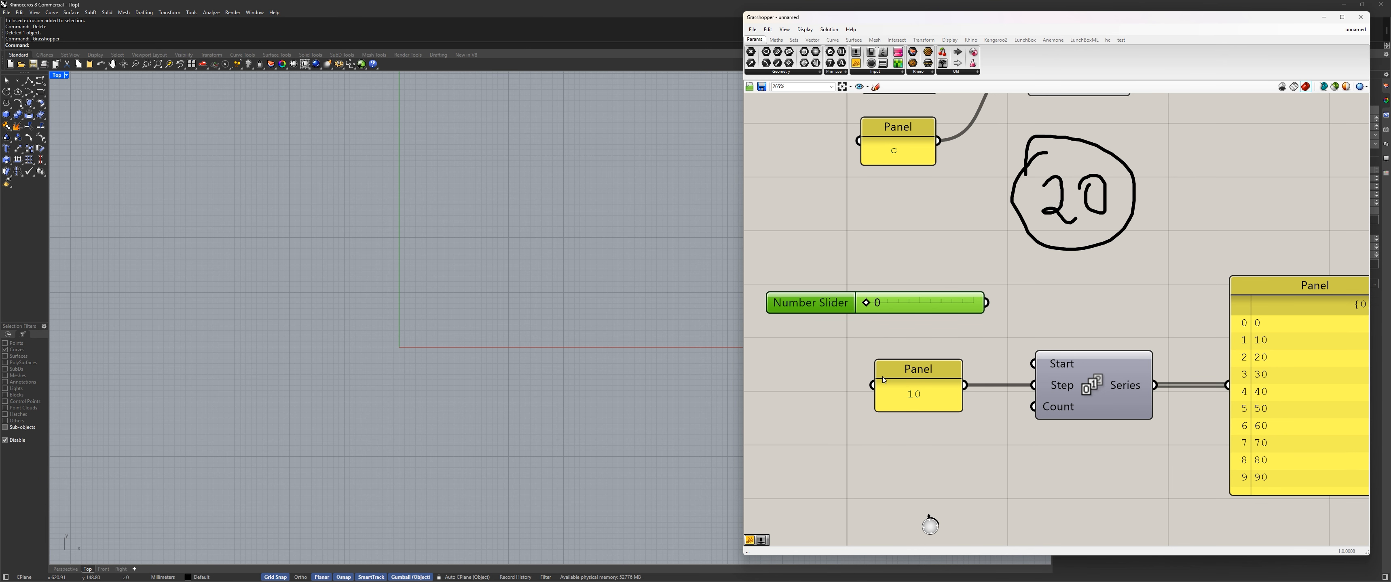
Set the slider to 20, connect it to the Series Step input in place of the 10 panel, and move that panel below
scroll(882, 376, "down", 2)
right_click_drag(900, 349, 869, 318)
left_click_drag(840, 295, 960, 301)
left_click_drag(1022, 336, 898, 286)
left_click_drag(999, 294, 1004, 354)
left_click(1078, 324)
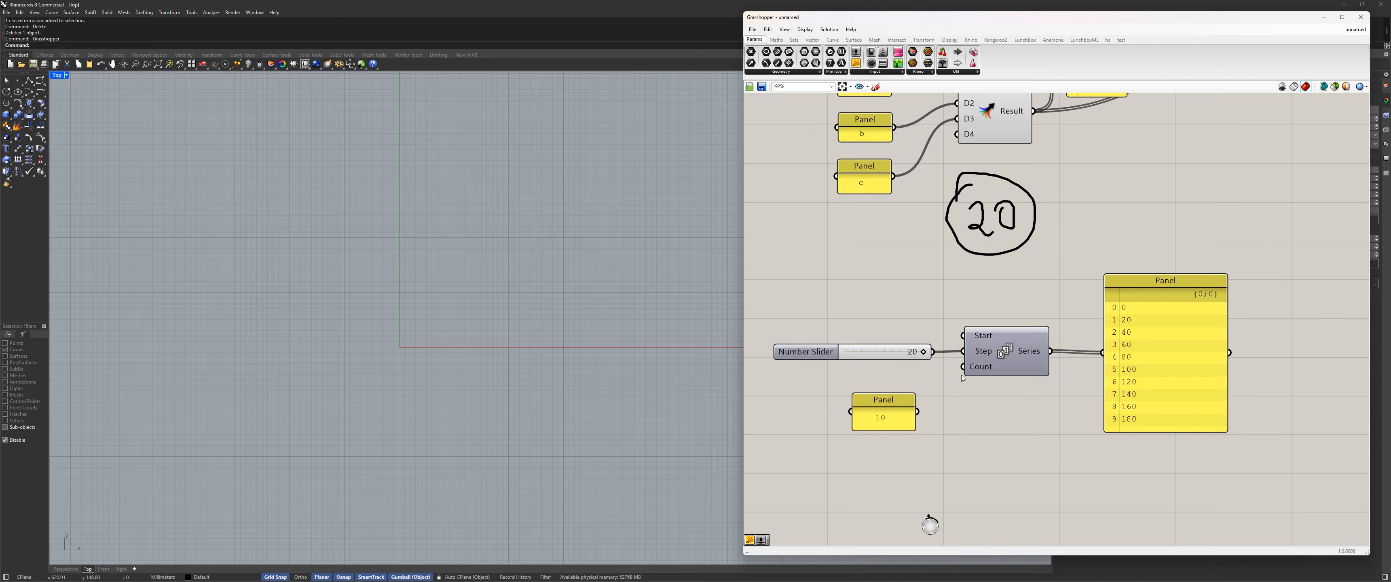
left_click_drag(994, 359, 998, 361)
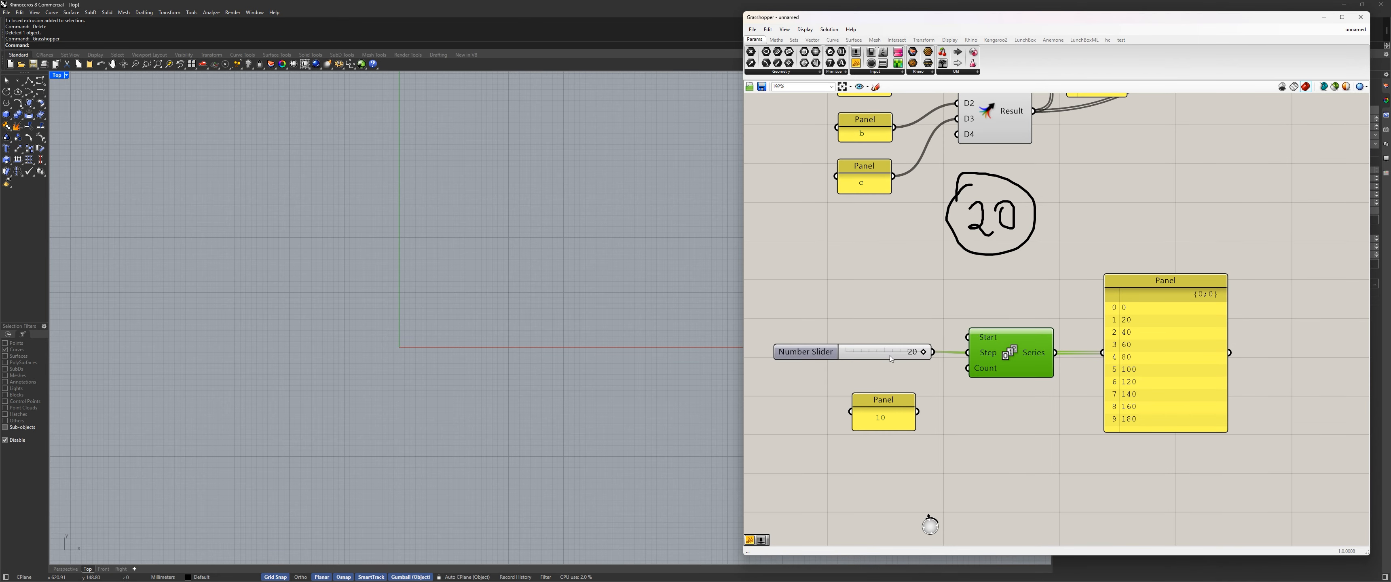
left_click_drag(889, 356, 882, 357)
right_click_drag(907, 387, 926, 360)
left_click_drag(903, 372, 875, 426)
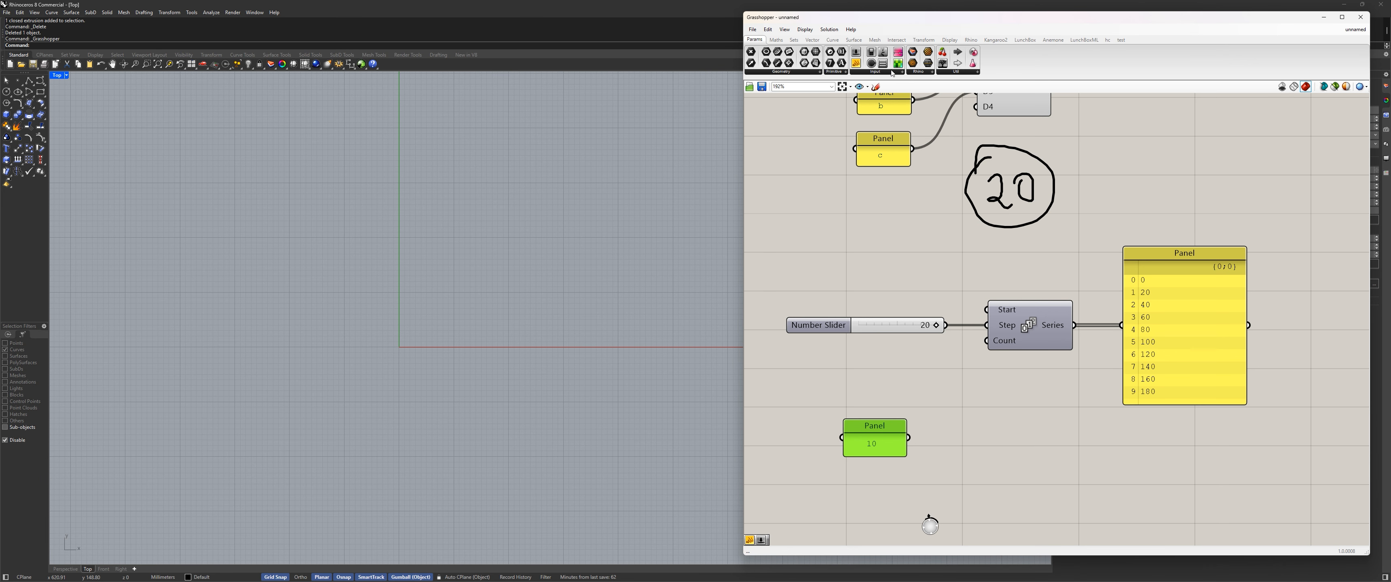
left_click(857, 52)
left_click(854, 281)
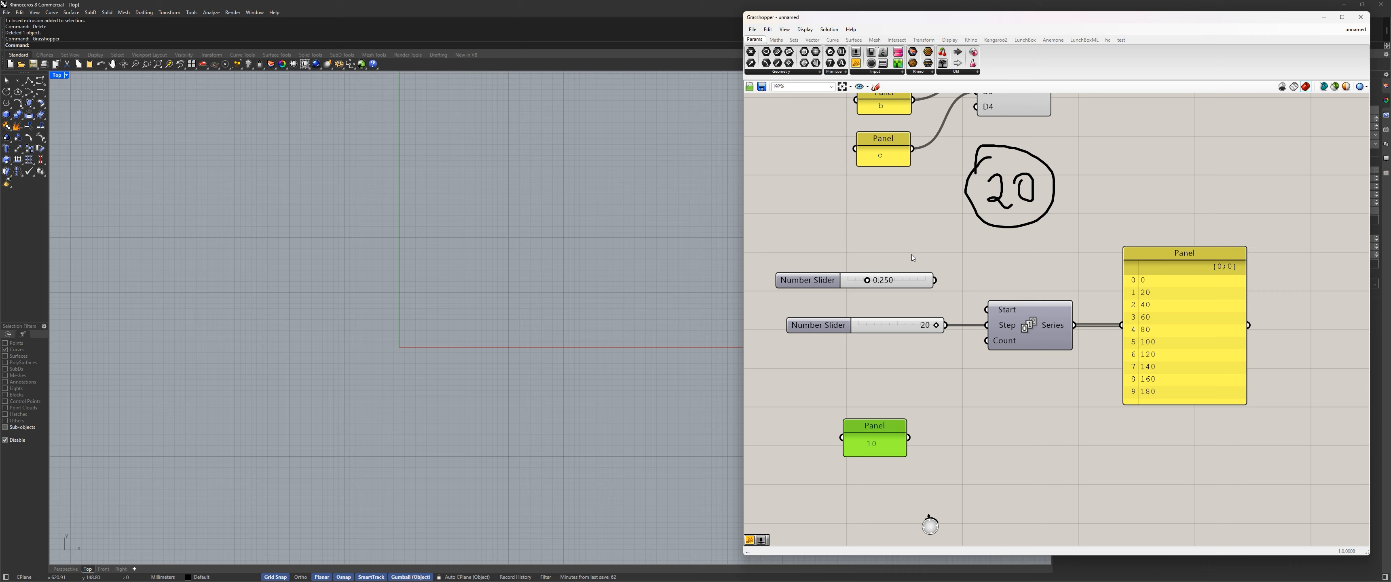
left_click_drag(934, 287, 702, 249)
key("Delete")
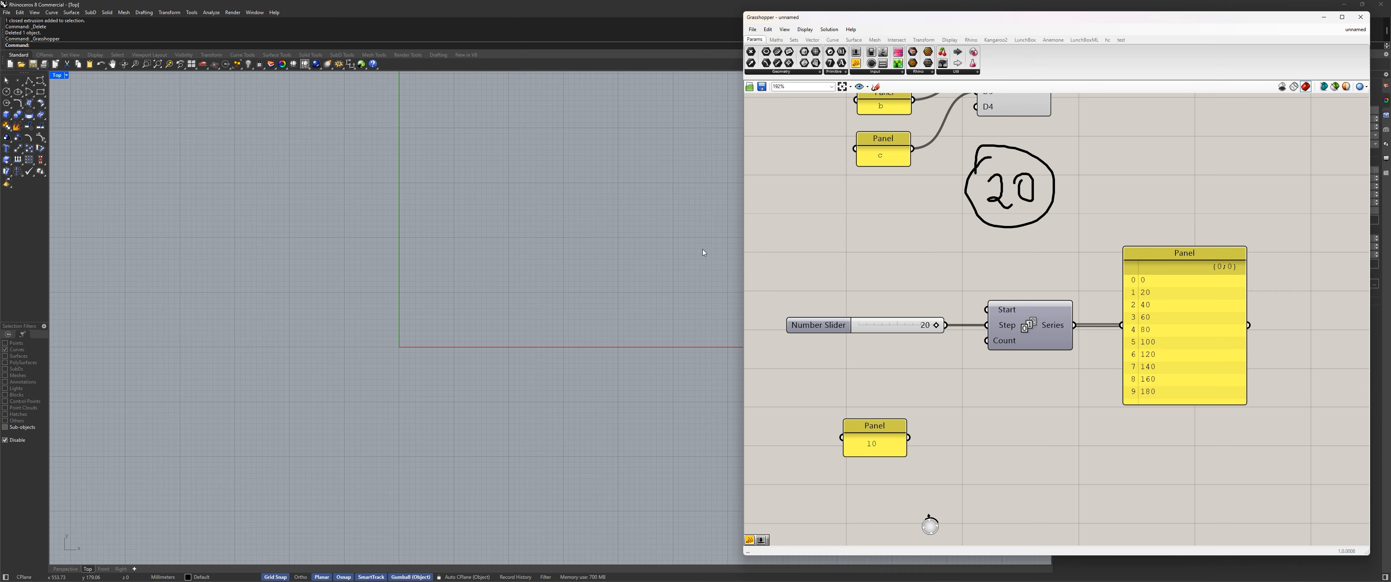
Duplicate the slider beneath the original, connect the copy to the Series Count input, and set it to 4
left_click(873, 329)
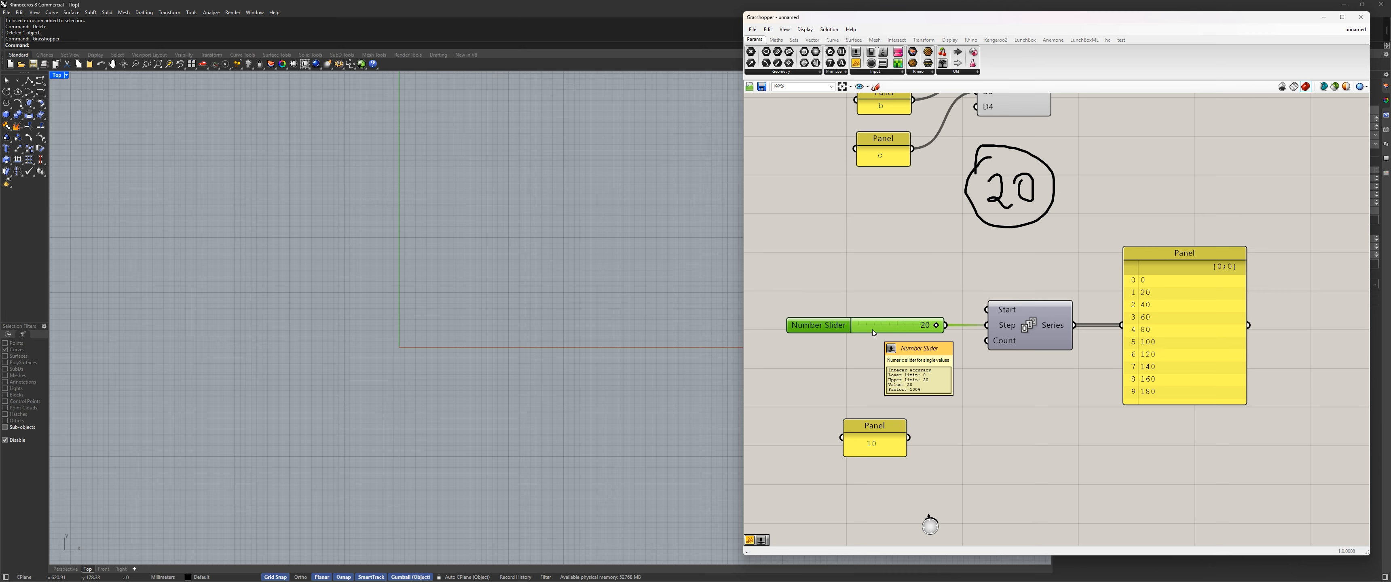
key("ctrl+c")
key("ctrl+v")
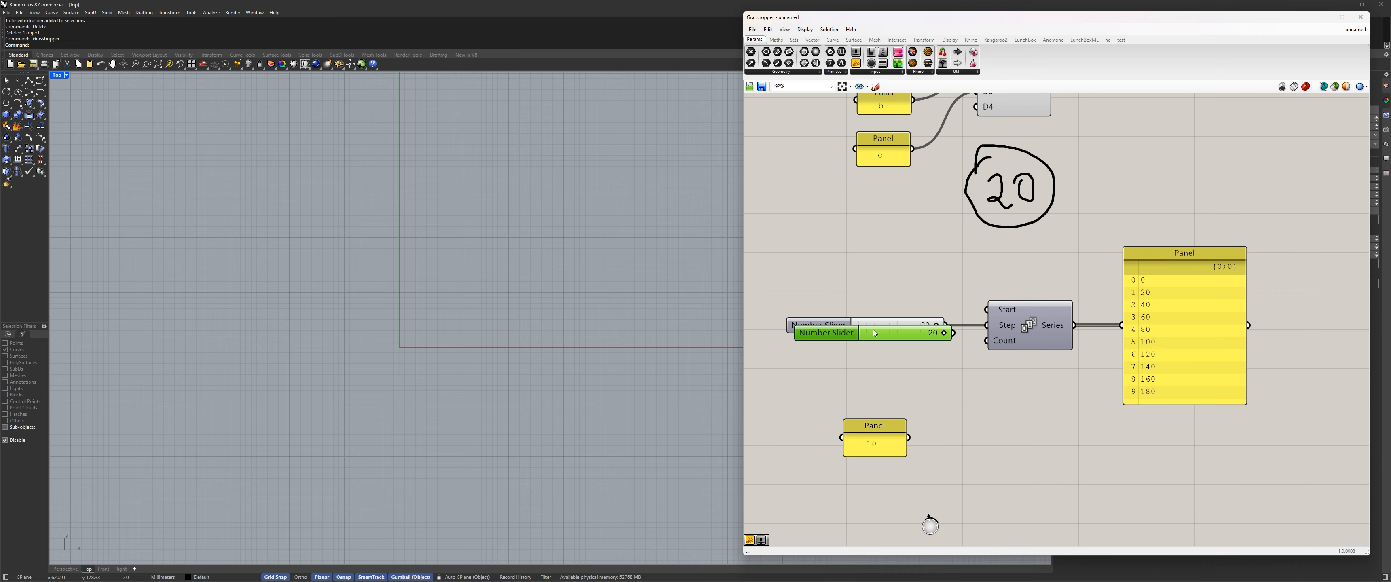
left_click_drag(873, 331, 868, 349)
left_click_drag(951, 354, 901, 352)
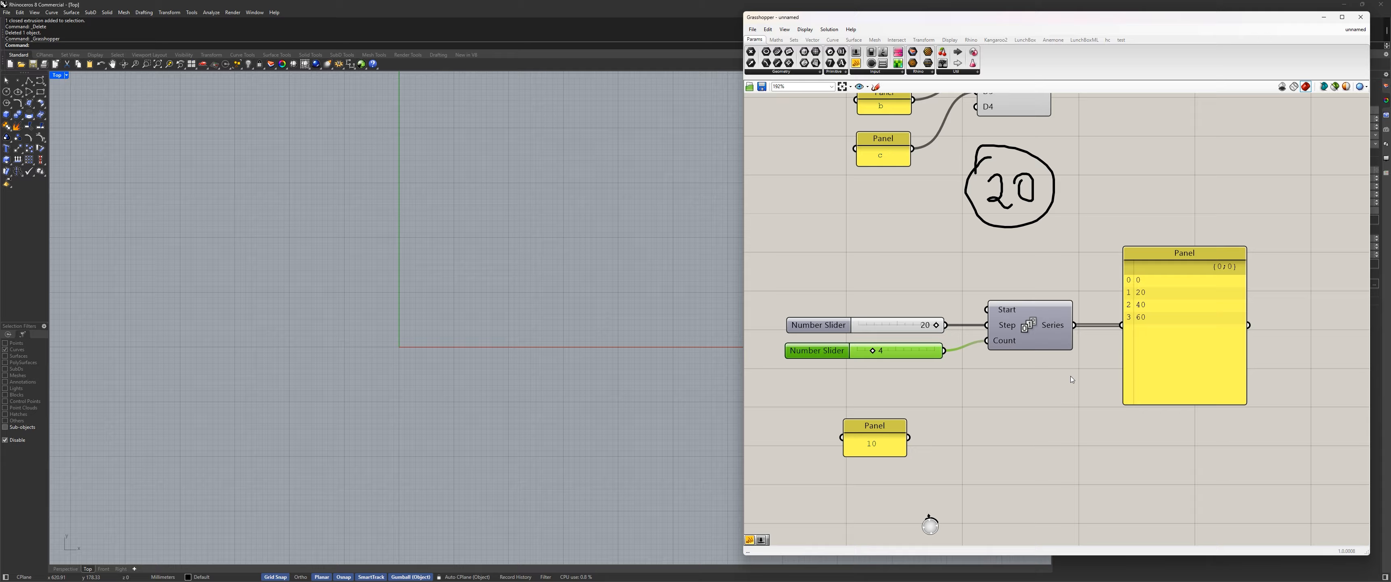
Examine the earlier merge and graft tree examples and the data paths in their panels higher up the canvas
right_click_drag(1070, 376, 995, 380)
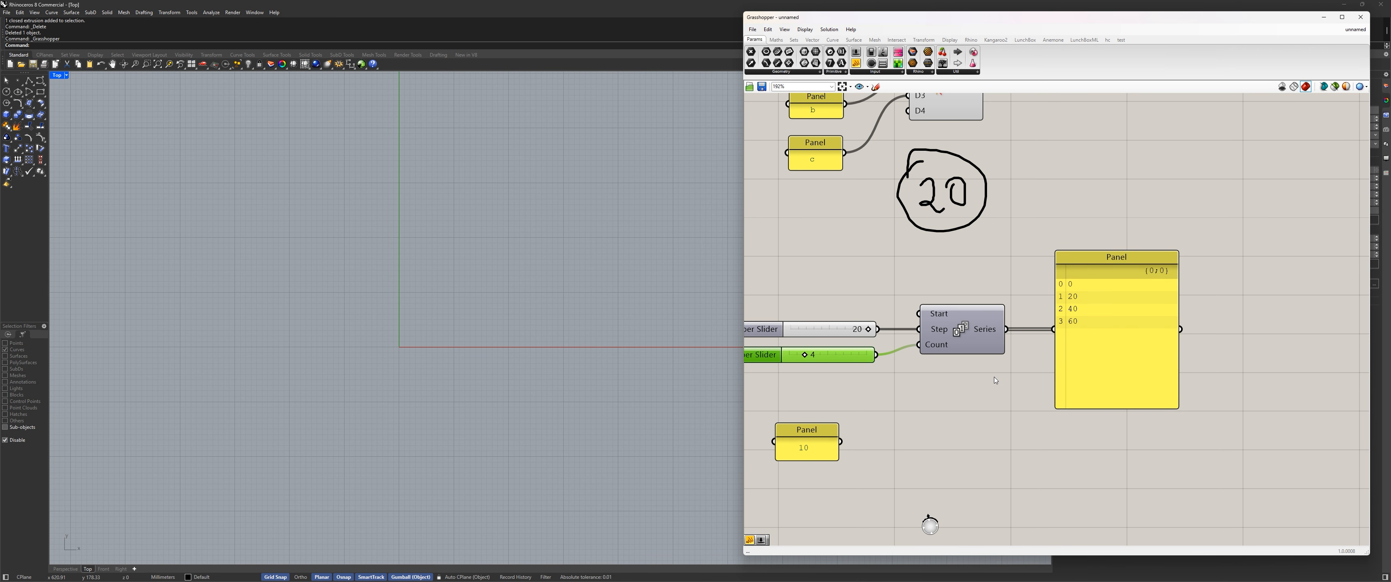
scroll(974, 297, "down", 2)
right_click_drag(971, 160, 899, 436)
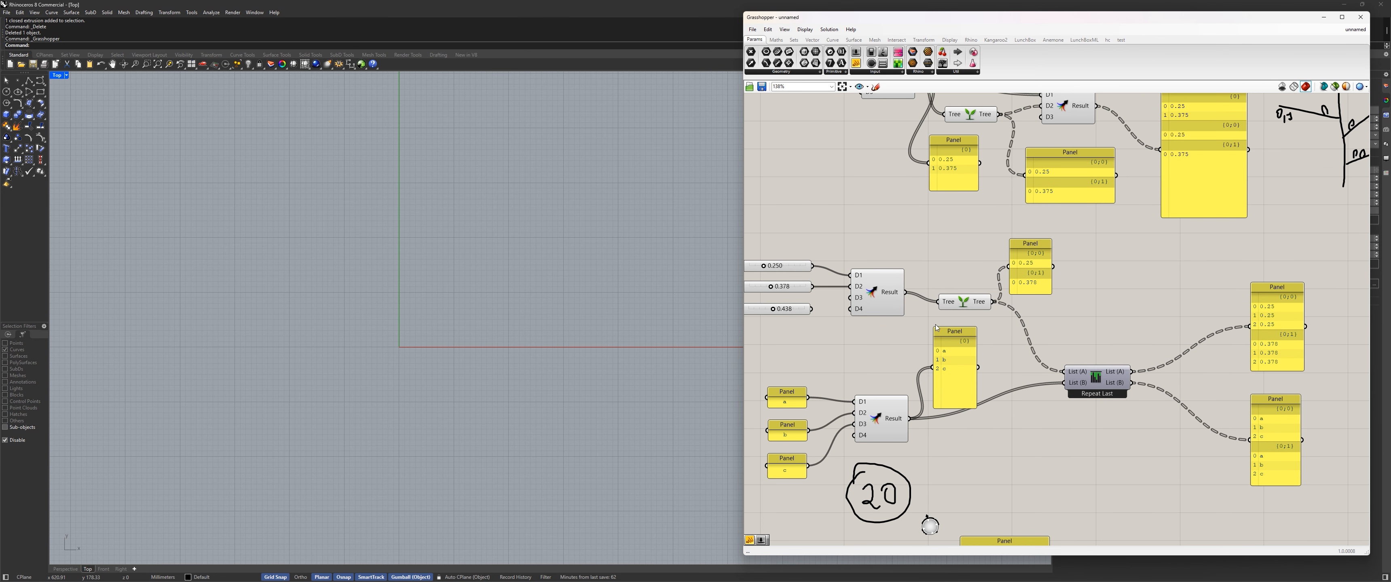
left_click(963, 301)
right_click_drag(935, 252, 899, 384)
scroll(885, 234, "up", 1)
left_click_drag(885, 234, 861, 242)
left_click_drag(955, 308, 929, 327)
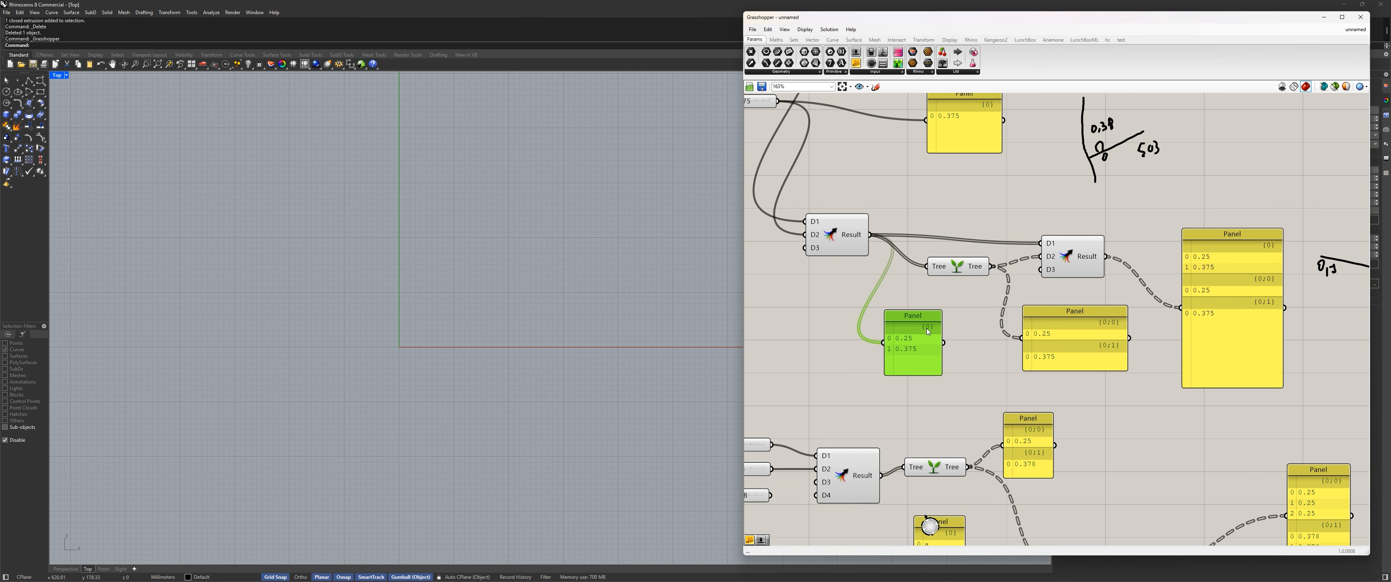
left_click_drag(971, 270, 965, 270)
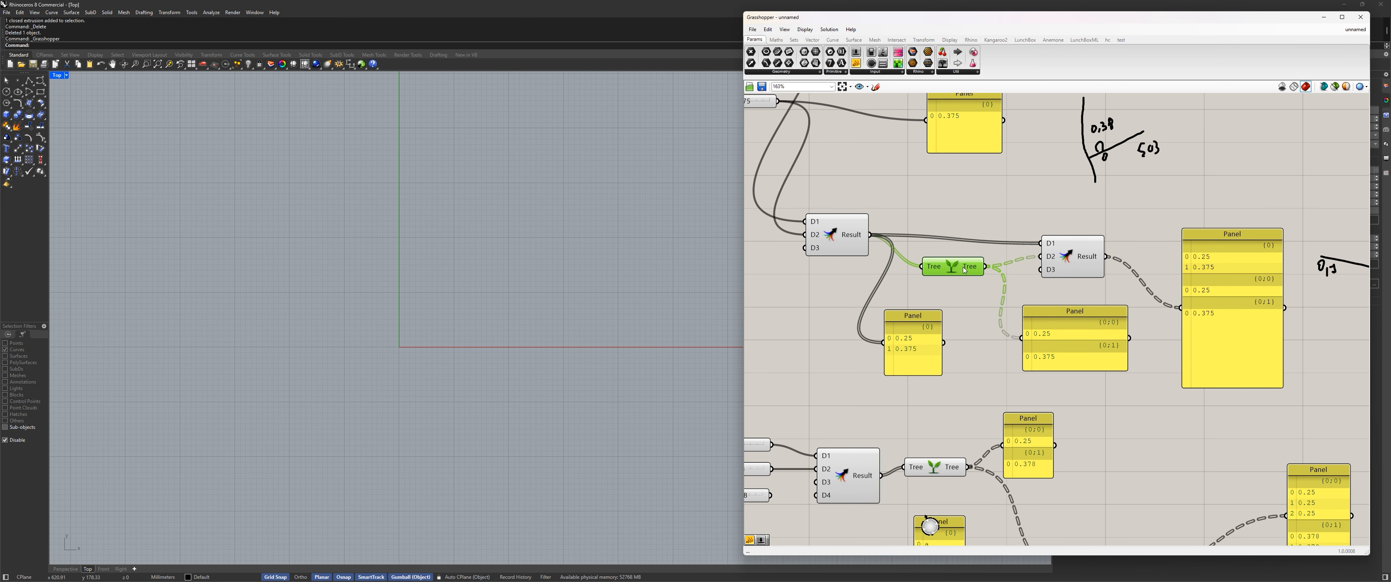
scroll(1079, 323, "down", 5)
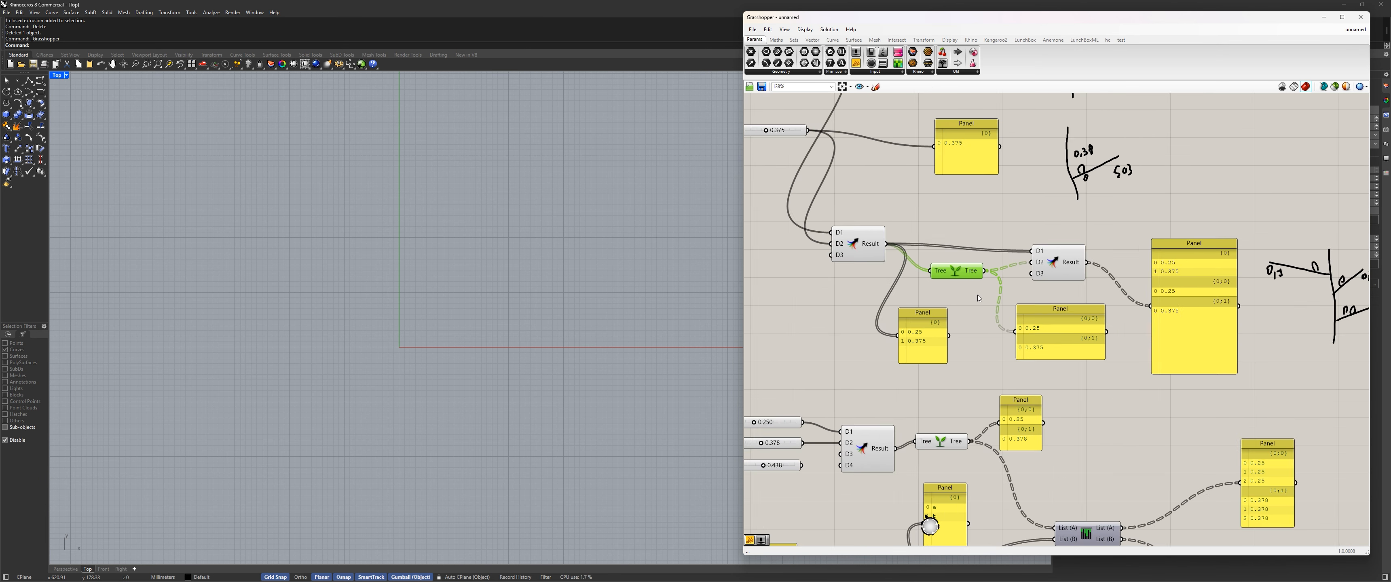
scroll(968, 351, "up", 5)
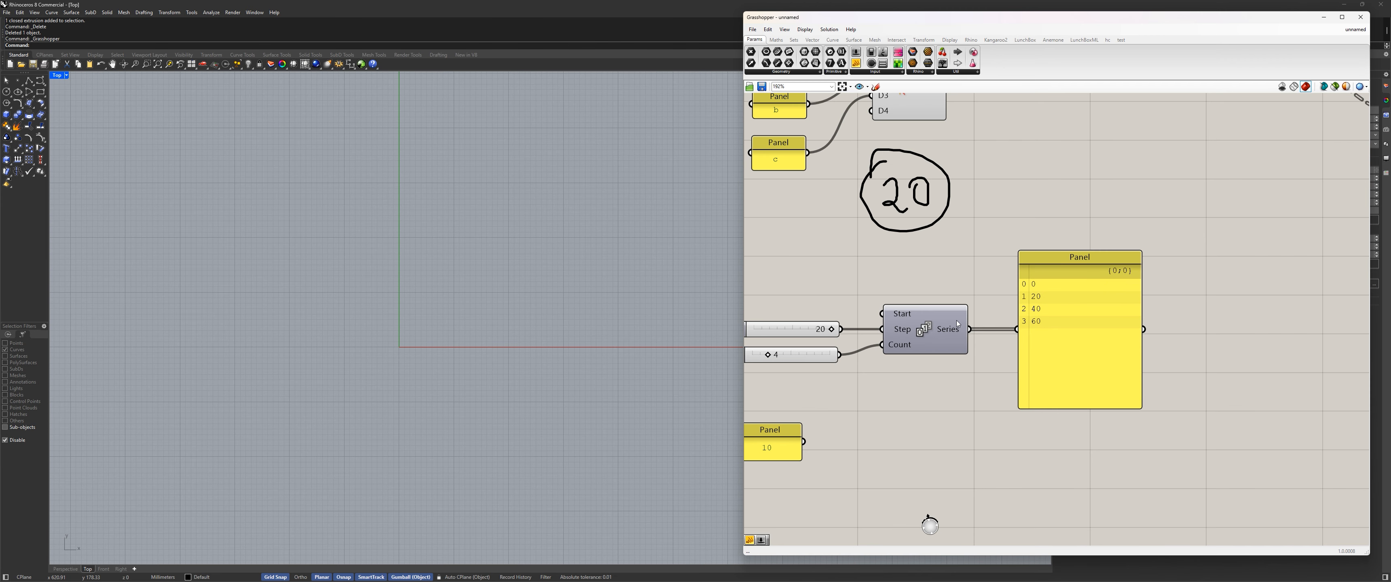
Spread out the Series component, its output panel and the 20 slider, placing the slider higher and the panel farther from Series
mouse_move(958, 323)
right_click_drag(843, 376, 942, 359)
left_click(918, 338)
left_click_drag(918, 338, 918, 339)
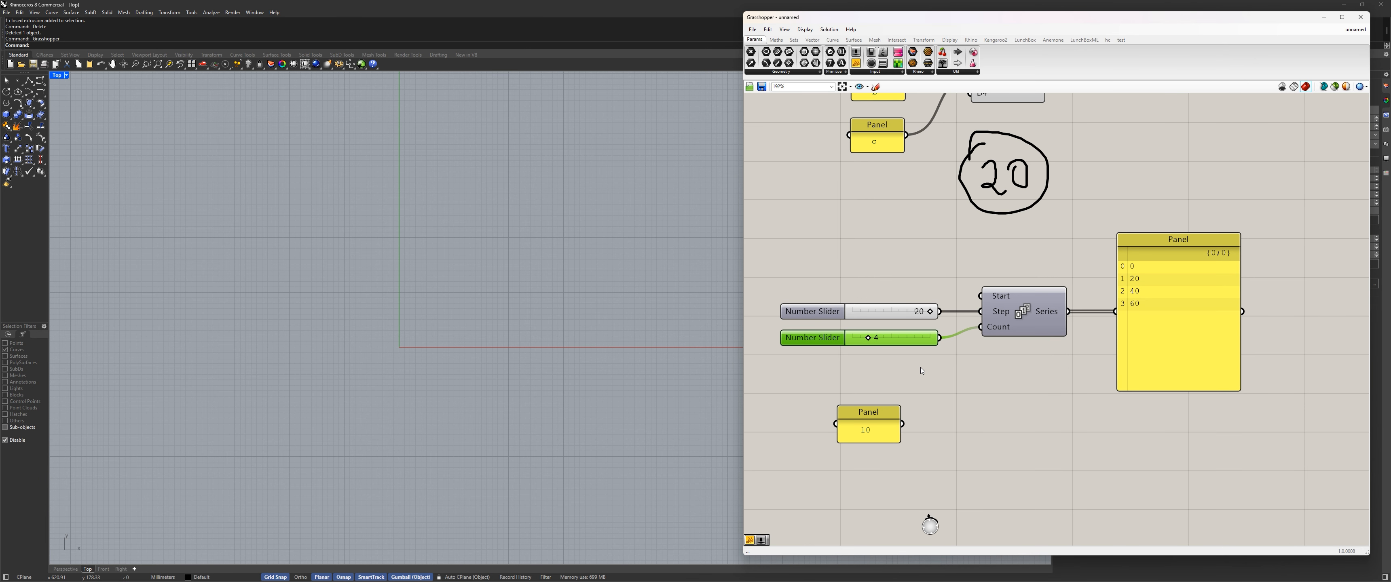
left_click_drag(1000, 328, 995, 309)
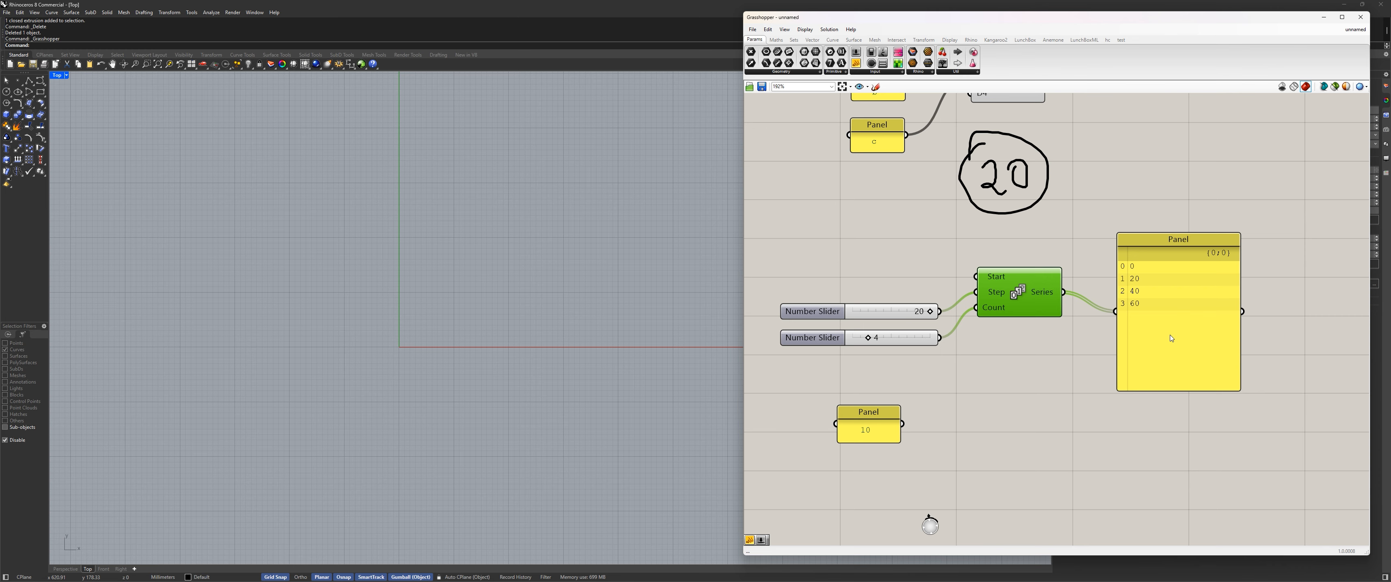
left_click_drag(1170, 338, 1212, 314)
left_click_drag(813, 312, 790, 255)
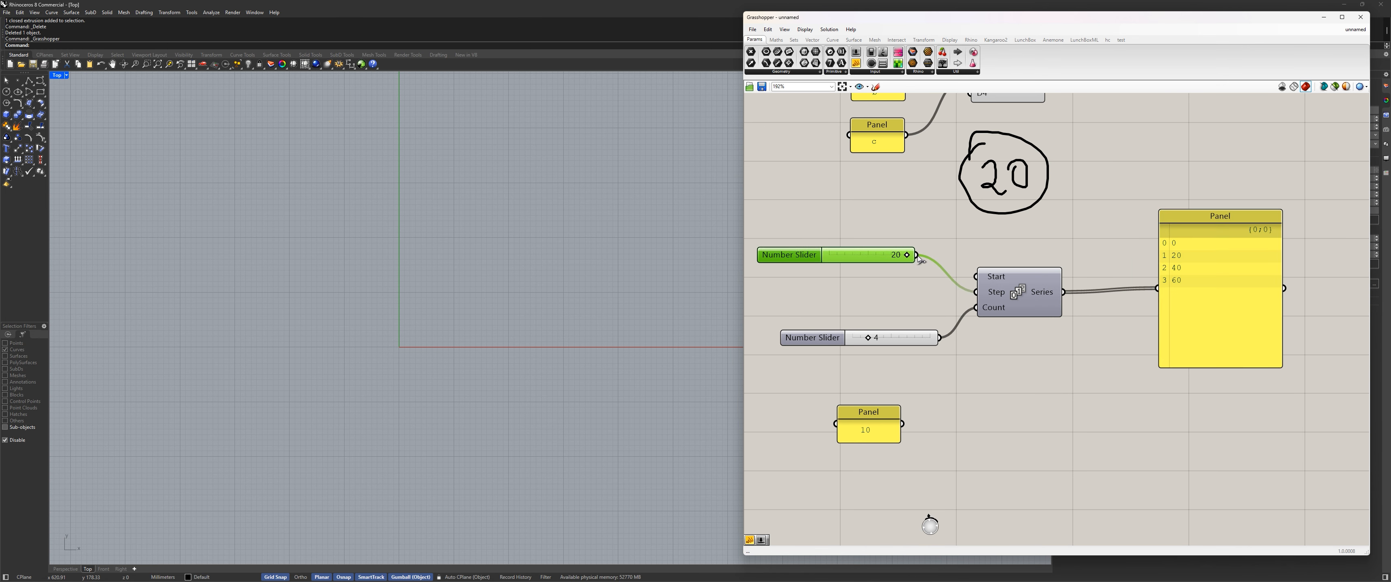
Connect the 20 slider directly to the output panel, detach it from the Series Step input, and move both slider and Series lower
left_click_drag(918, 256, 1223, 269)
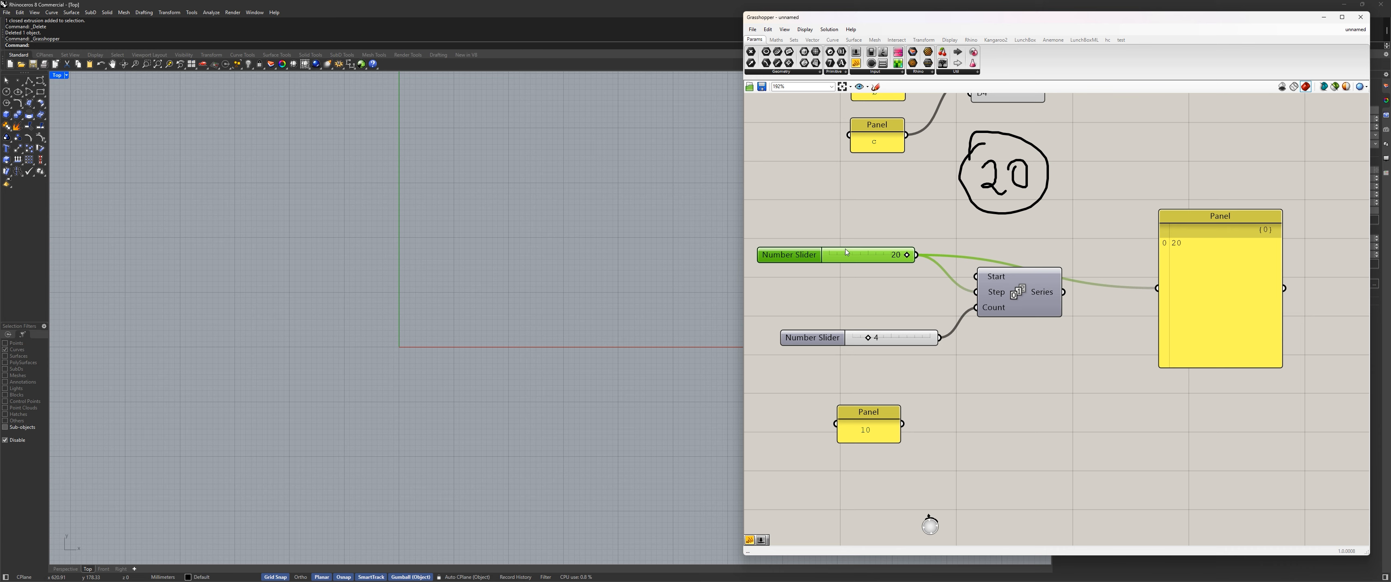
left_click_drag(846, 252, 853, 290)
left_click_drag(993, 298, 924, 294)
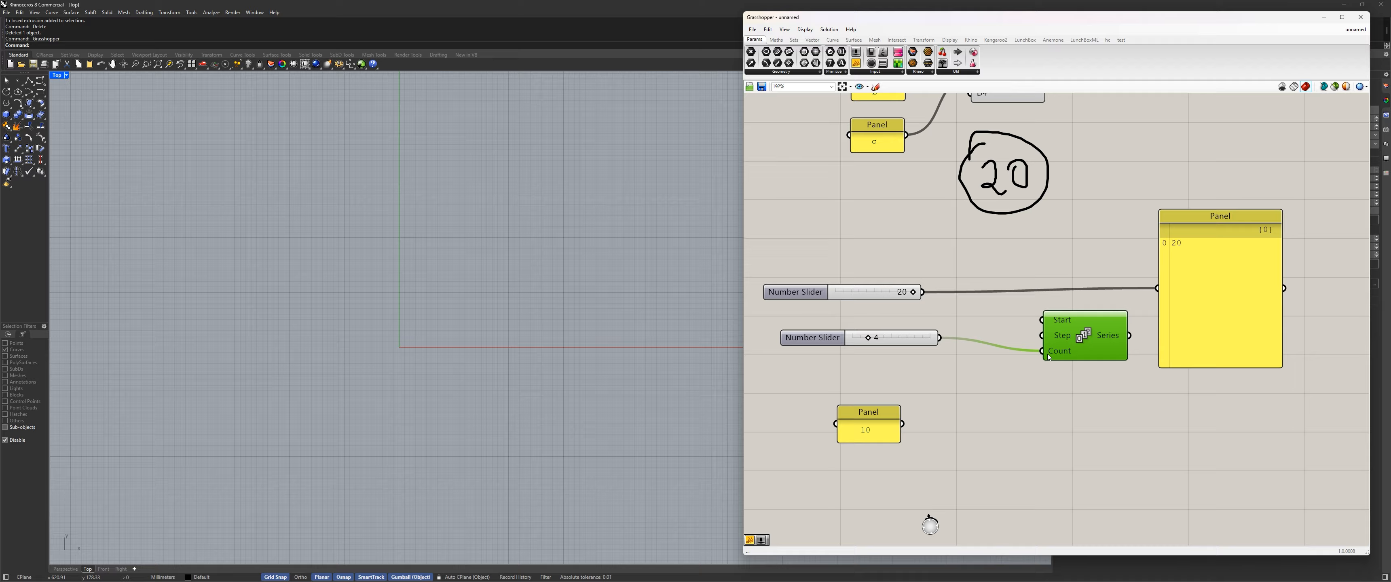
Disconnect the 4 slider from the Count input, connect the Series output to the panel, and line Series up between slider and panel
left_click_drag(936, 338, 1043, 351, "ctrl")
left_click_drag(1063, 344, 1156, 287)
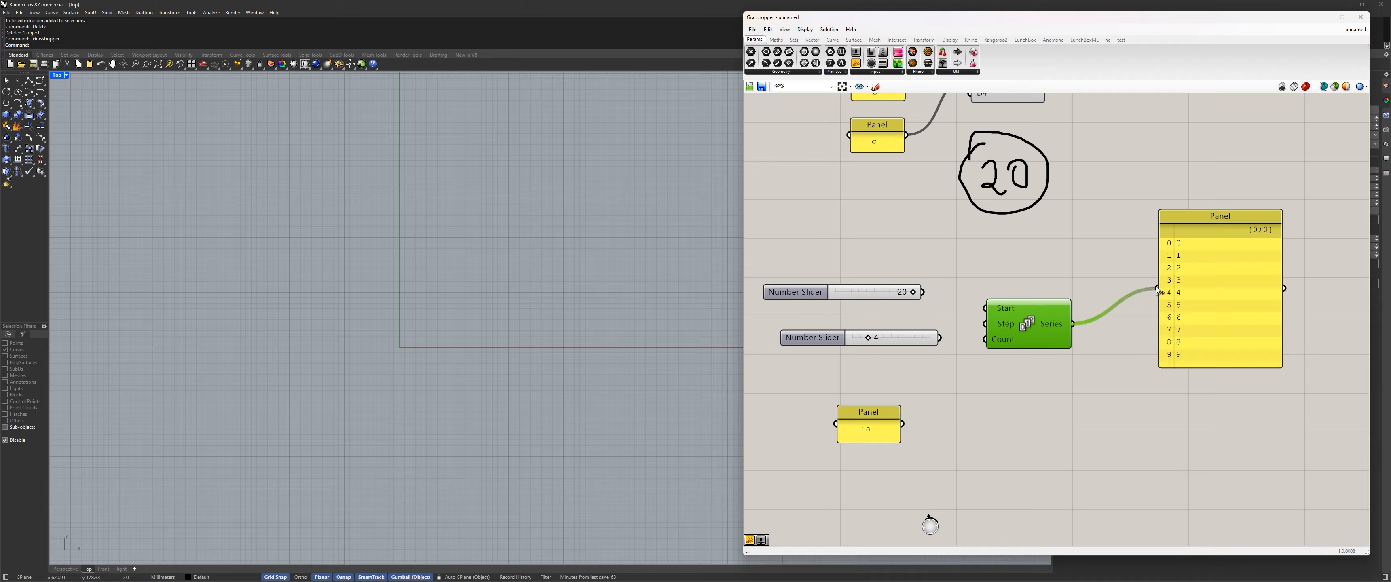
left_click_drag(1024, 331, 1061, 293)
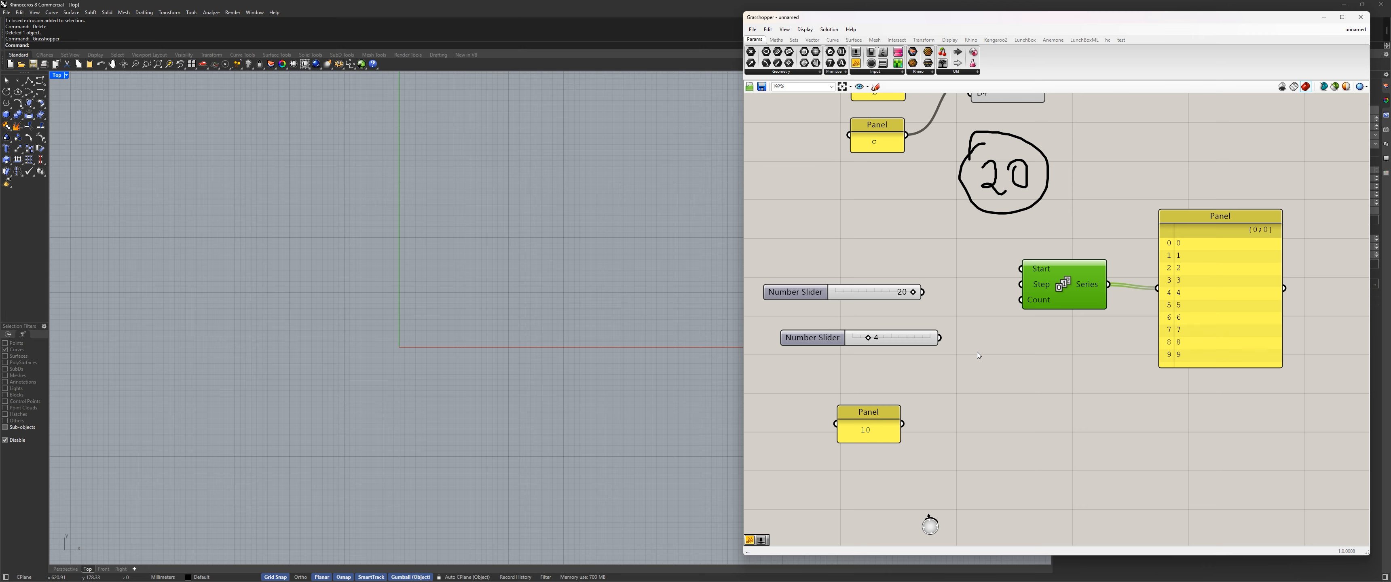
left_click_drag(1037, 290, 1024, 293)
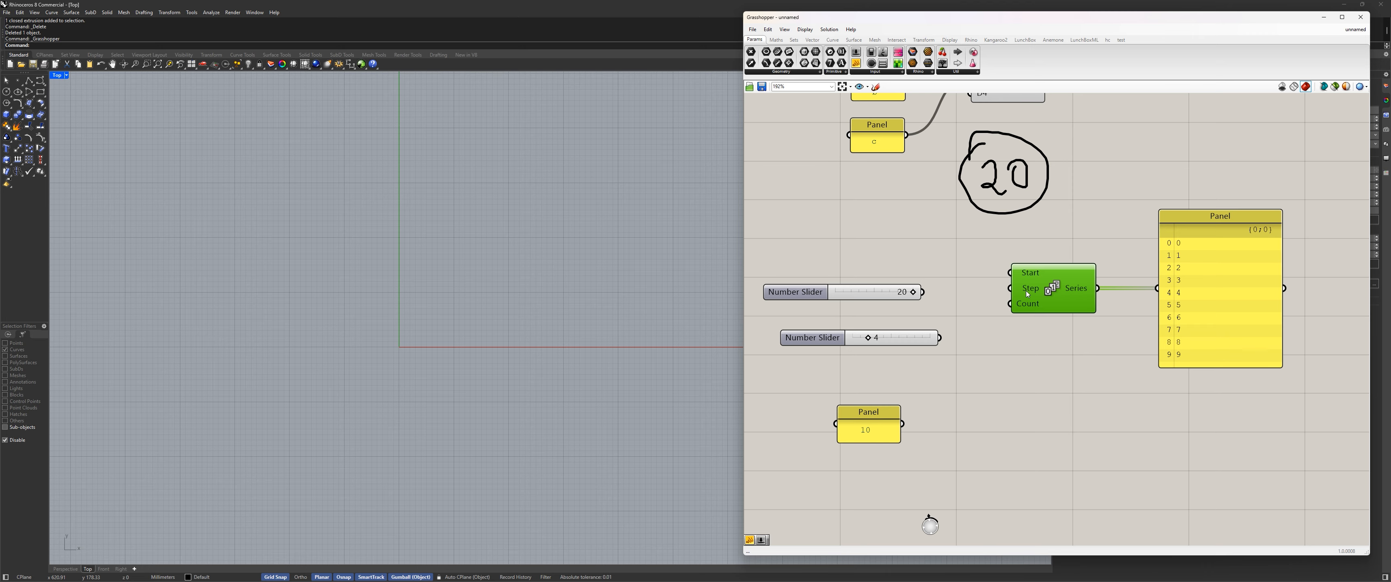
Connect the 20 slider directly to the output panel in place of the Series output, and move the panel up
left_click_drag(923, 292, 1010, 289)
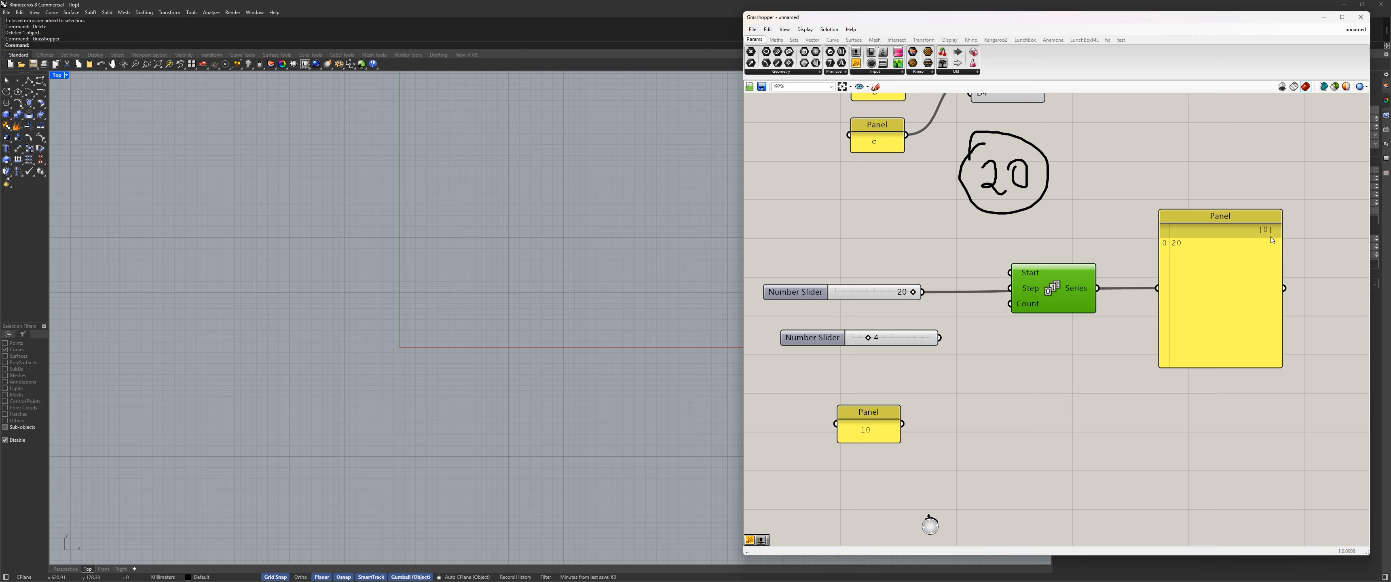
left_click_drag(1263, 233, 1233, 169)
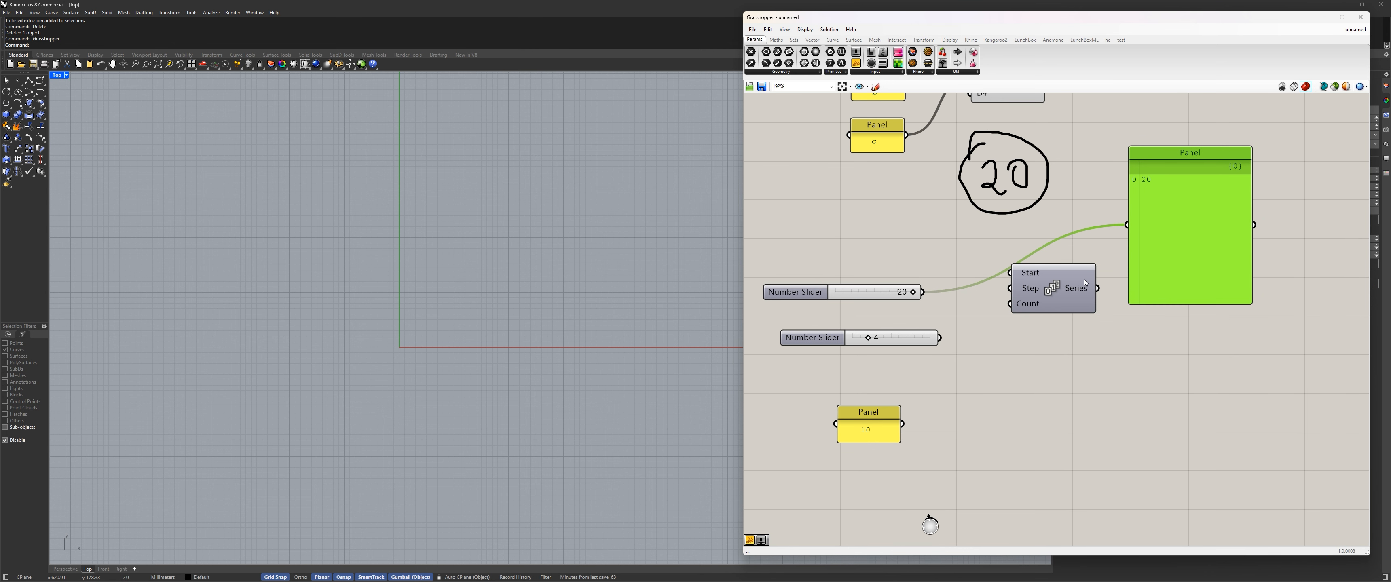
Move Series lower beside the sliders, connect the 20 slider to its Start input, and feed its output into the panel
left_click_drag(1072, 280, 1078, 316)
left_click_drag(924, 293, 1005, 314)
mouse_move(1056, 331)
left_mouse_down()
mouse_move(1032, 320)
mouse_move(1127, 225)
mouse_move(1036, 320)
left_mouse_up()
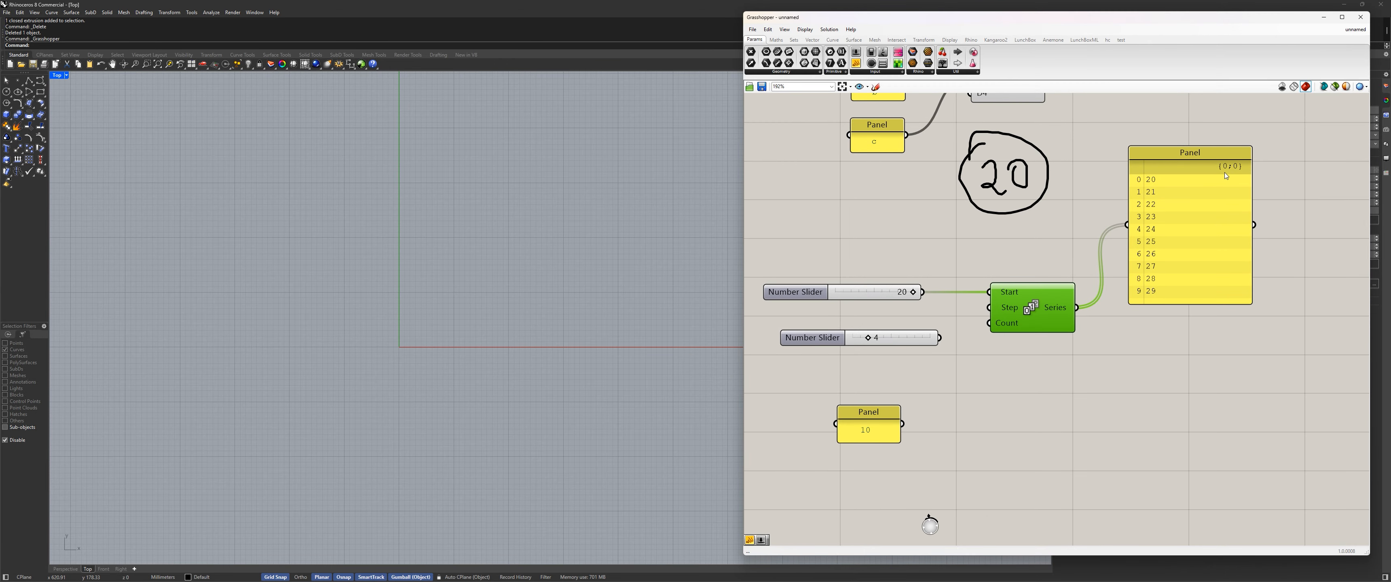
Examine the data paths around the Graft Tree component in the example above, and compare them with the Series setup
scroll(1225, 175, "down", 2)
right_click_drag(1172, 130, 1025, 264)
left_click(971, 272)
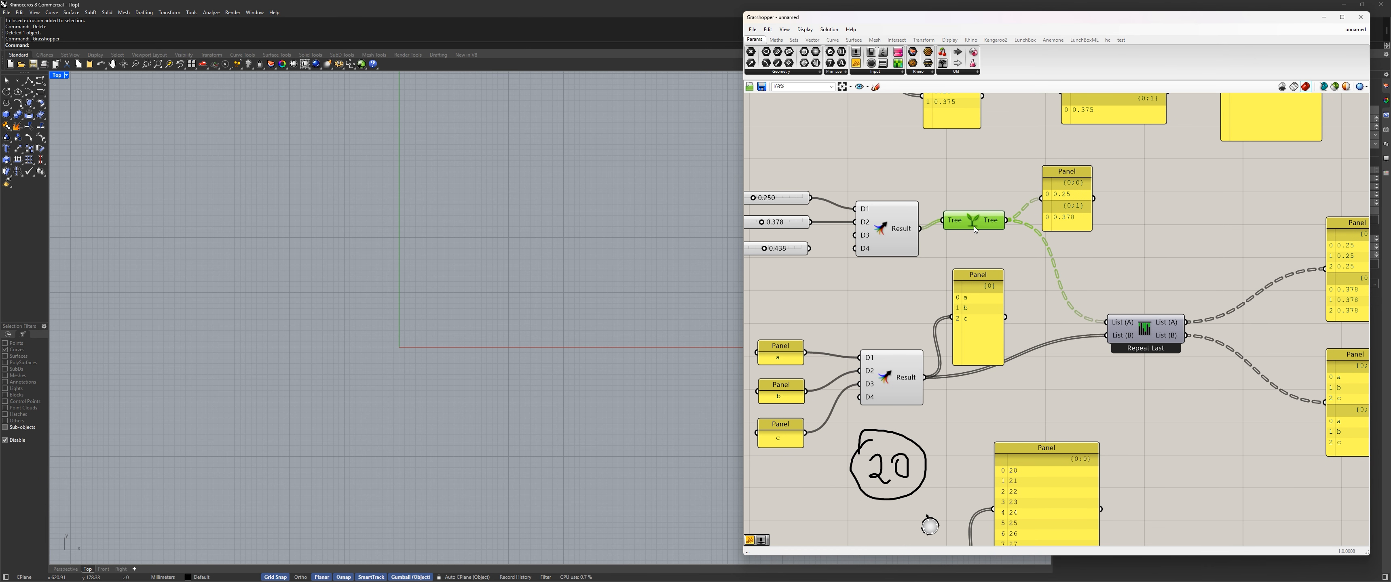
left_click_drag(980, 278, 981, 285)
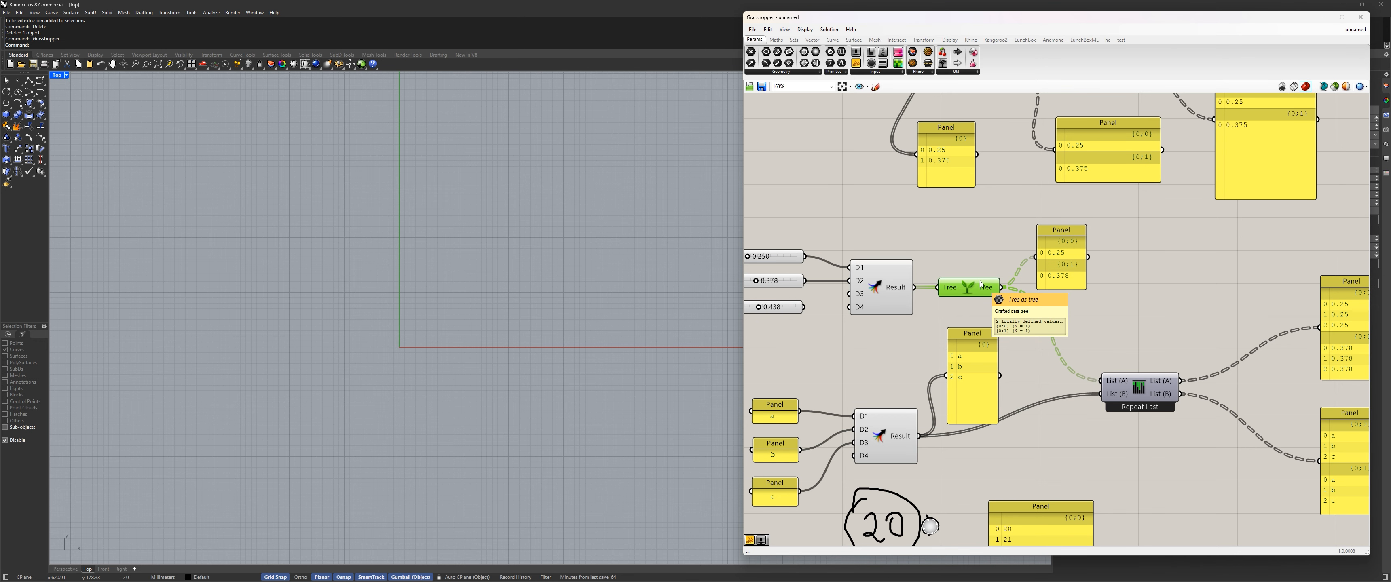
scroll(1059, 269, "down", 4)
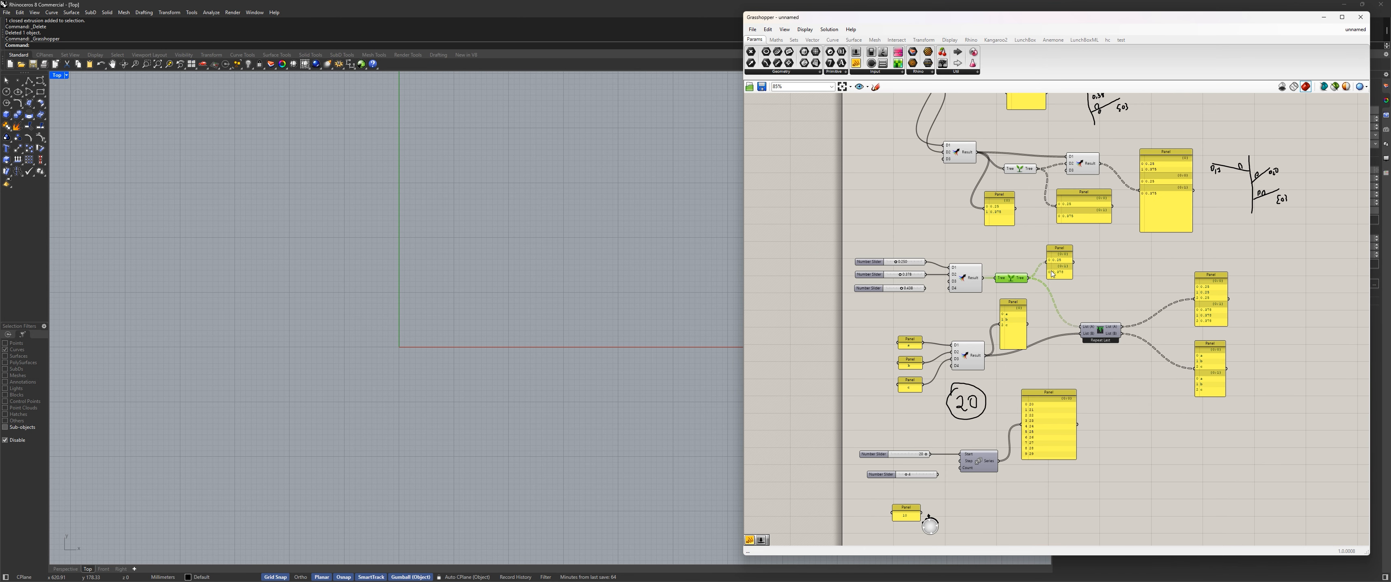
right_click_drag(964, 466, 970, 370)
scroll(1008, 361, "up", 5)
left_click(810, 355)
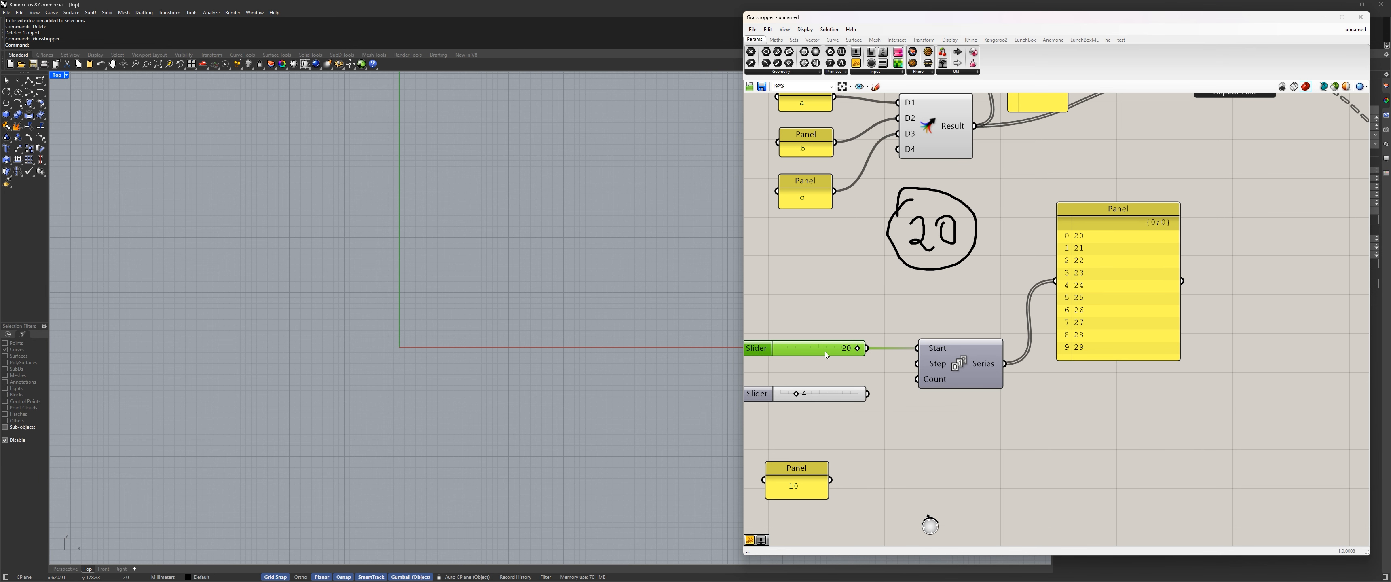
right_click_drag(844, 371, 919, 354)
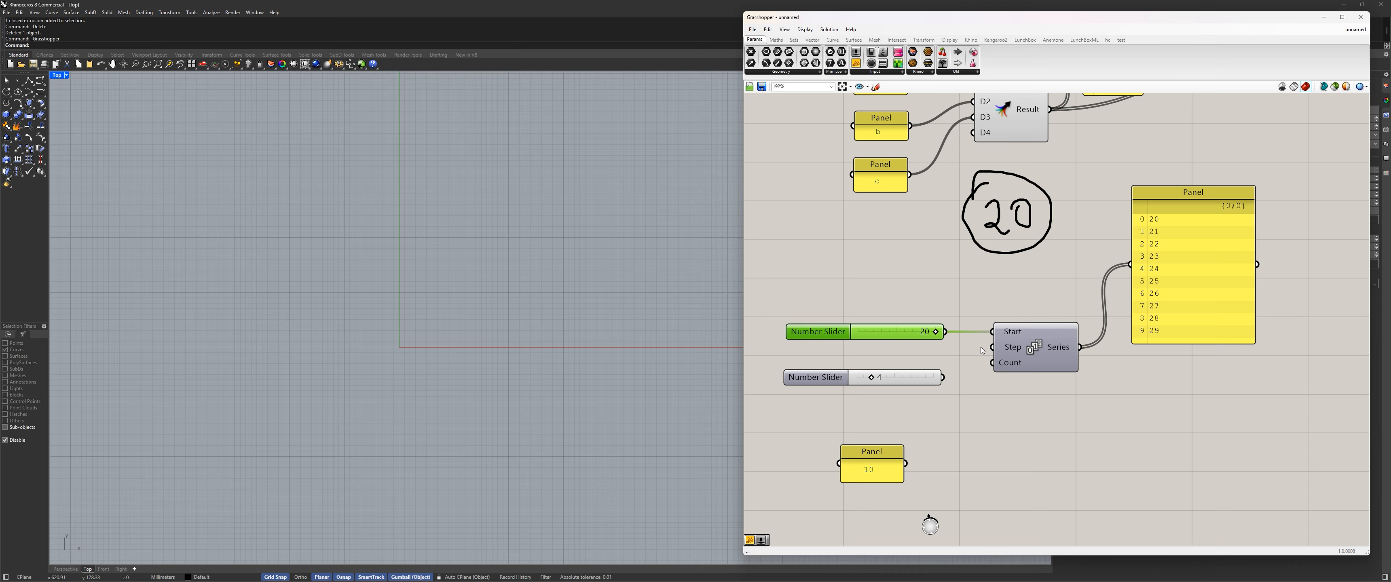
Place the 4 slider directly under the 20 slider, lower the output panel, and bring Series closer to the sliders
left_click_drag(923, 383, 923, 365)
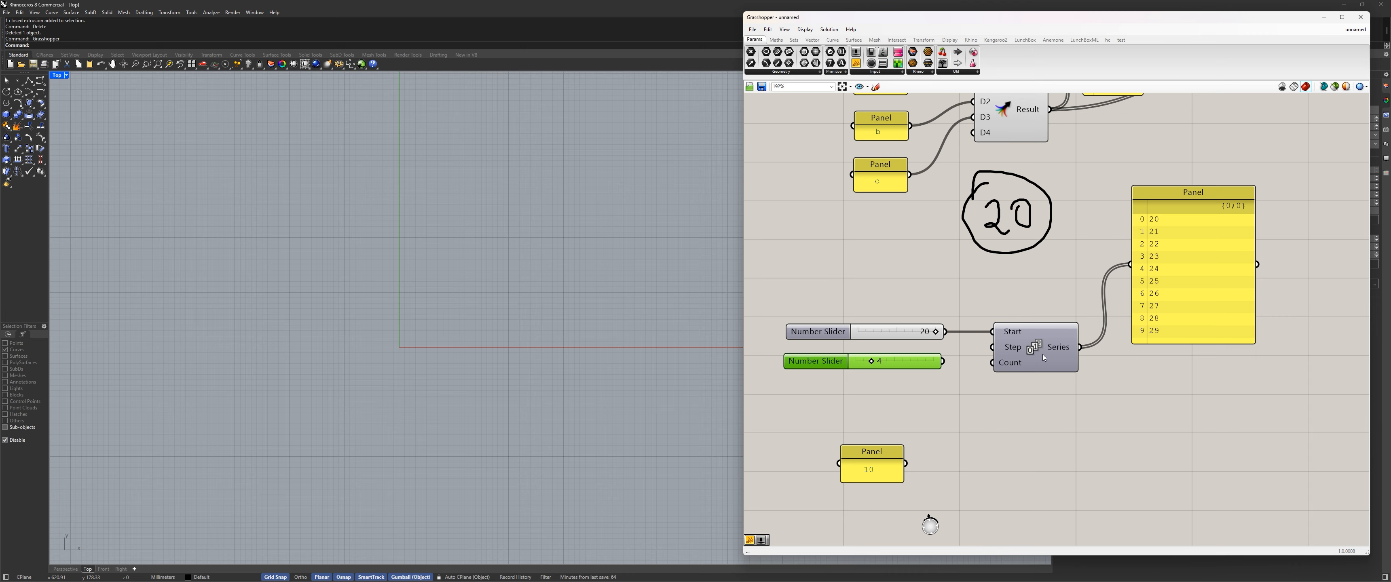
left_click_drag(1044, 357, 1040, 326)
left_click_drag(1179, 292, 1179, 344)
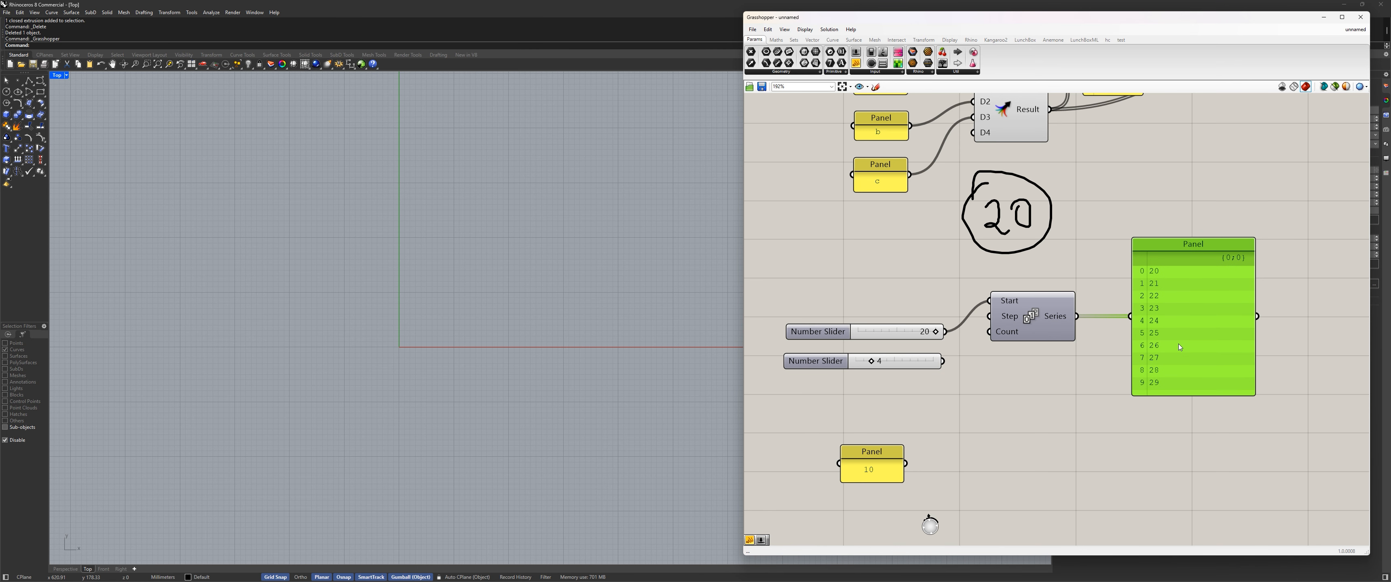
left_click_drag(1071, 303, 1037, 344)
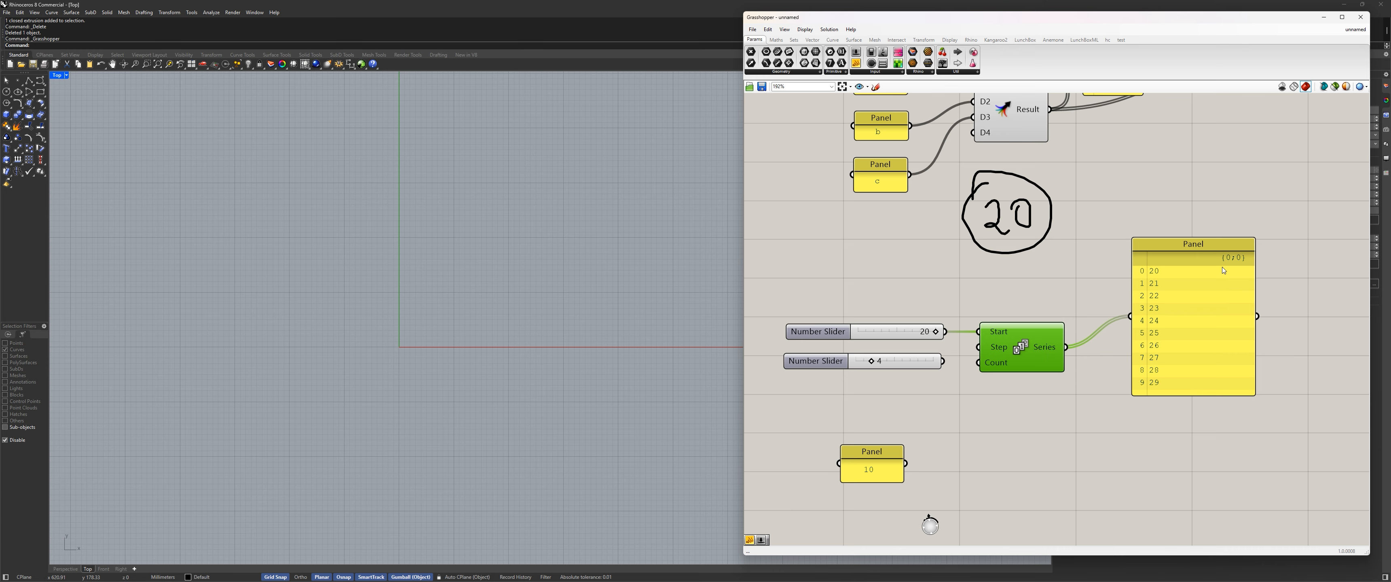
left_click(927, 361)
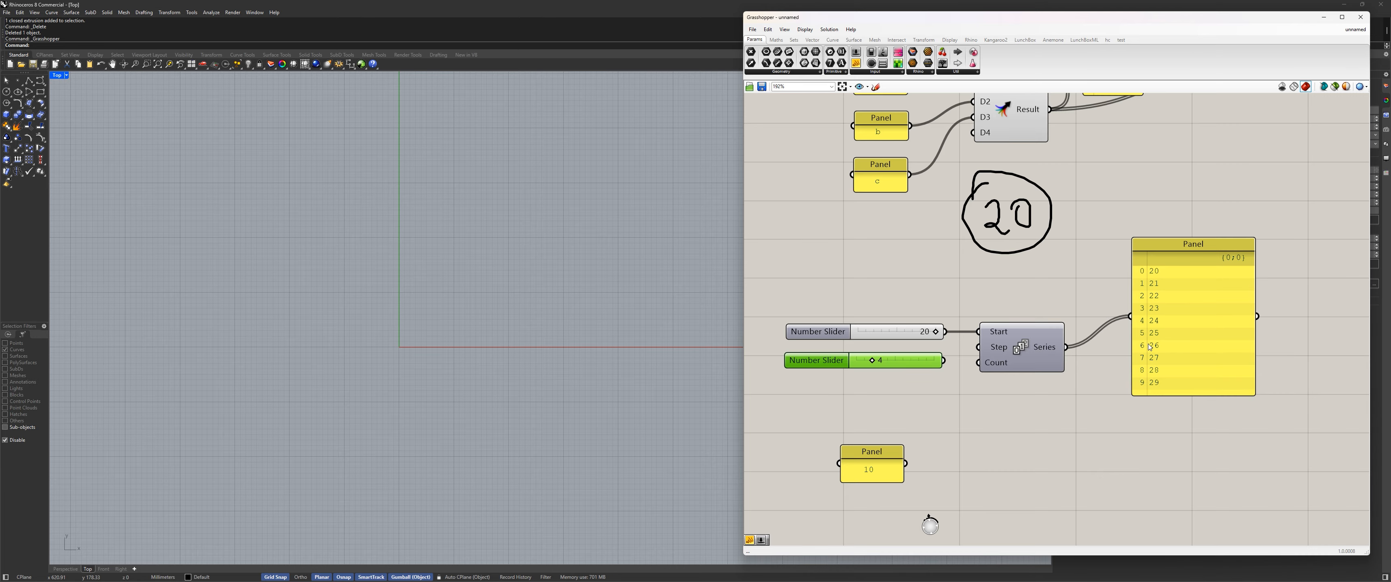
Move the existing Longest List component slightly lower, level with the Result output of the a, b, c list
scroll(1149, 347, "down", 3)
right_click_drag(1190, 260, 992, 323)
scroll(1009, 301, "up", 2)
left_click(1069, 208)
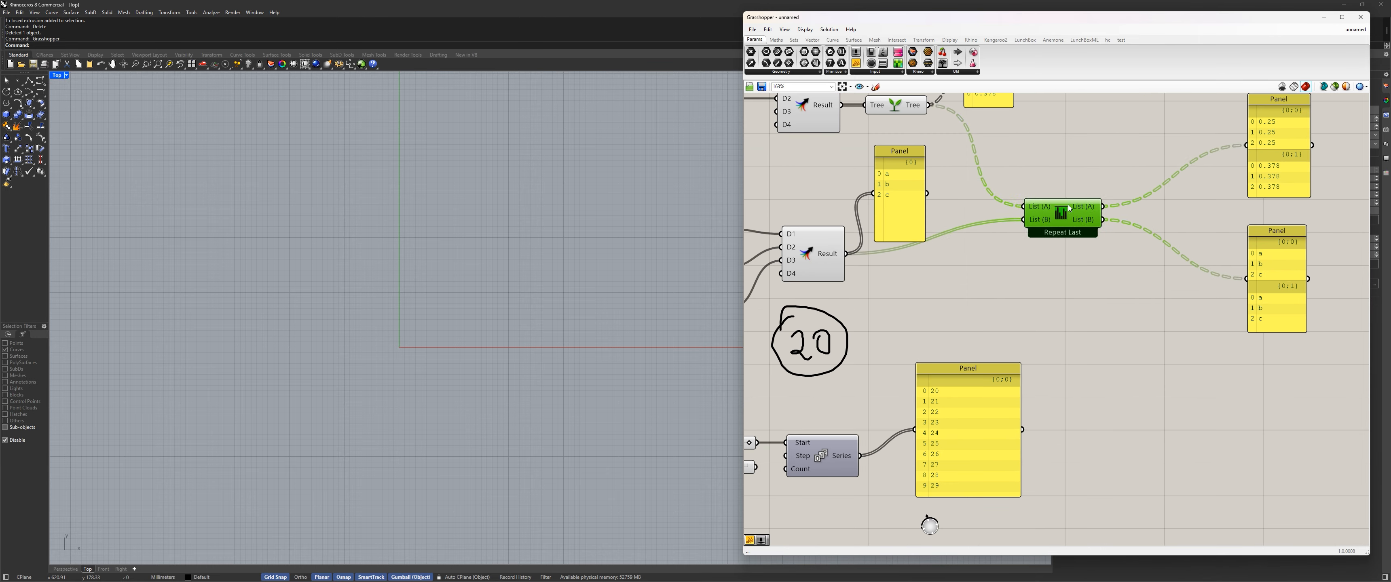
left_click_drag(1069, 208, 1079, 241)
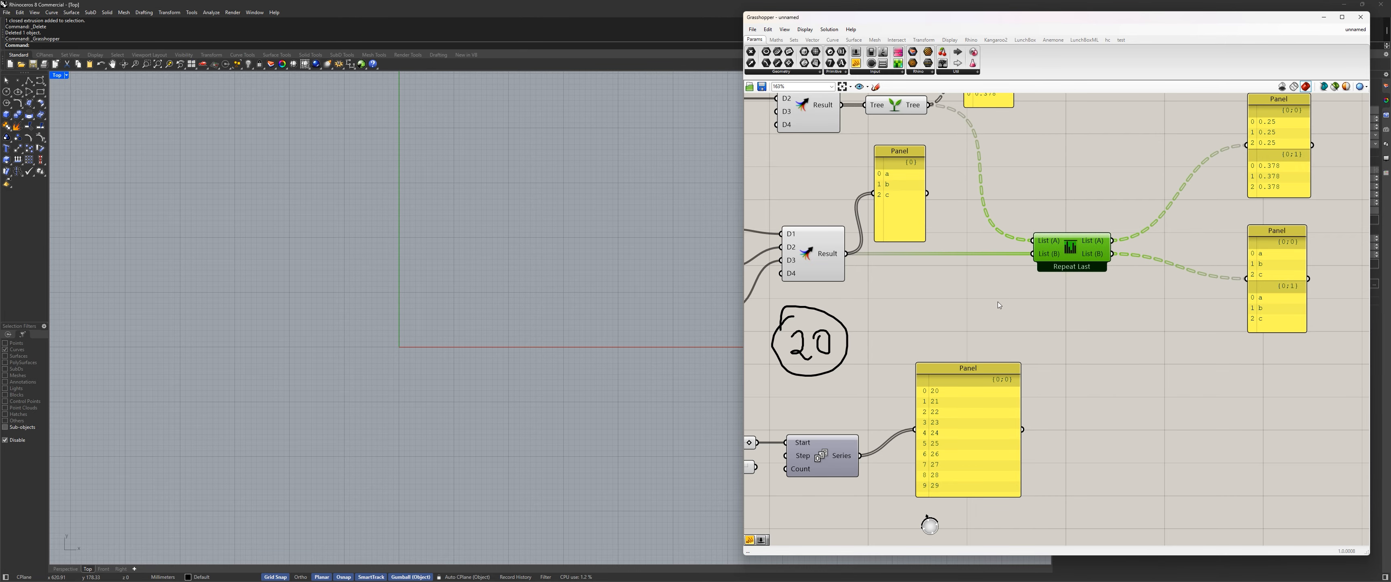
Shift both number sliders, Series and its output panel together by a small amount
scroll(998, 305, "down", 3)
scroll(997, 336, "up", 3)
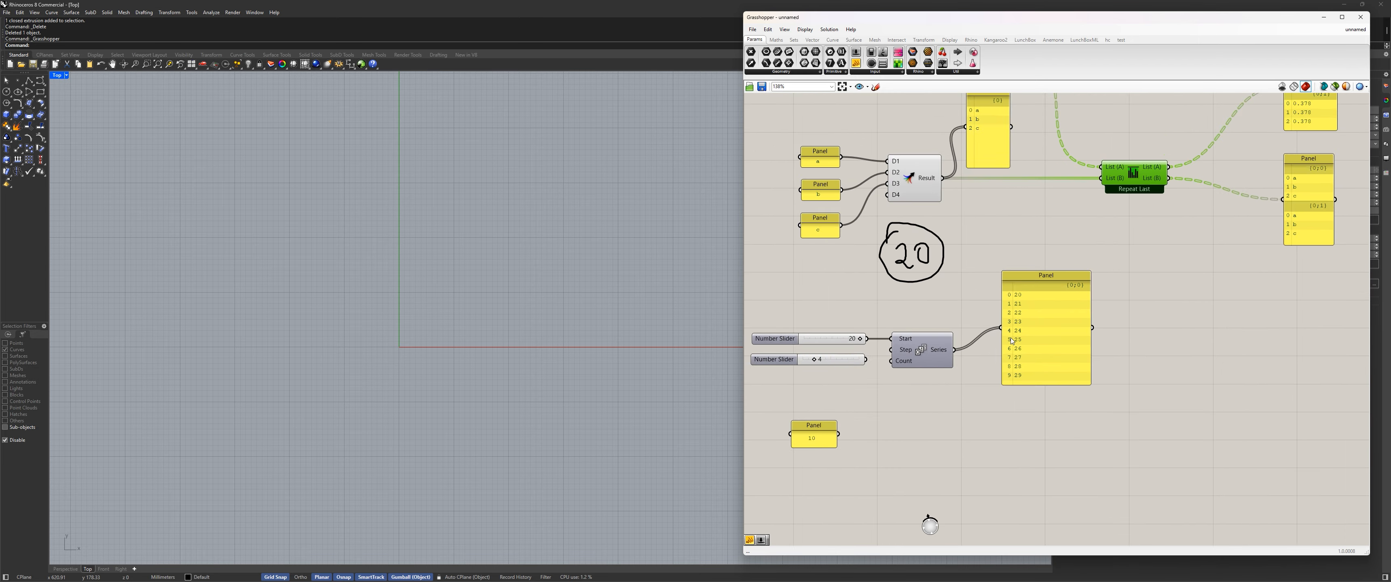
mouse_move(1232, 402)
left_mouse_down()
mouse_move(900, 339)
mouse_move(789, 300)
left_mouse_up()
left_click_drag(998, 351, 1038, 367)
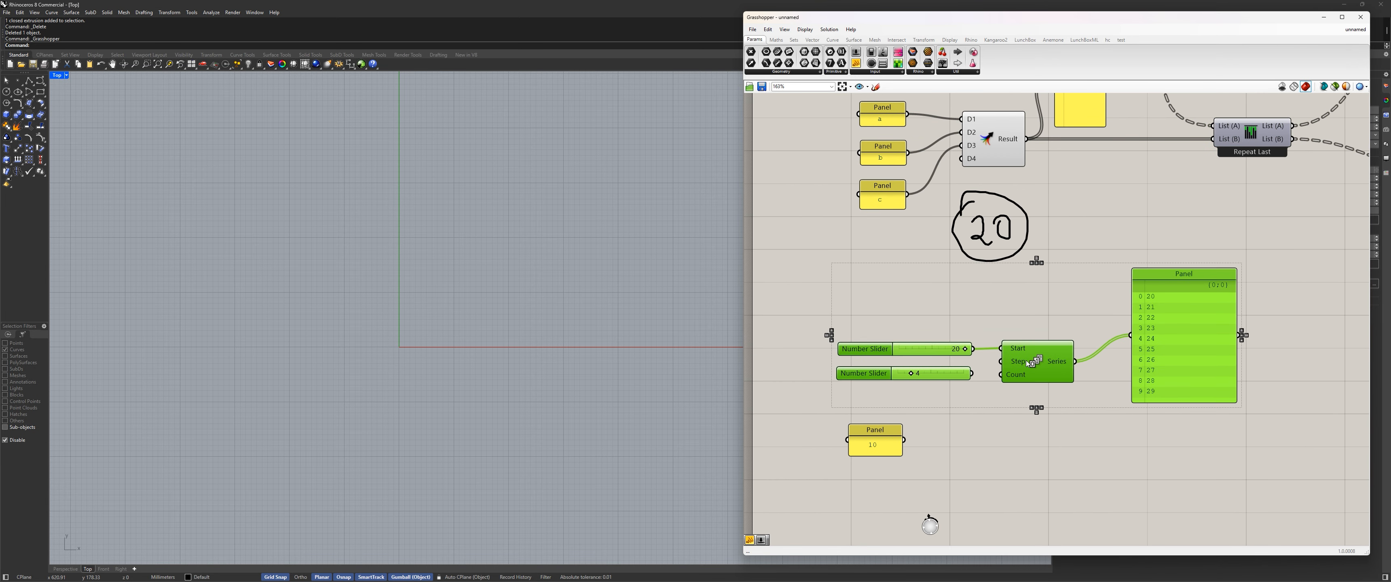
left_click(978, 330)
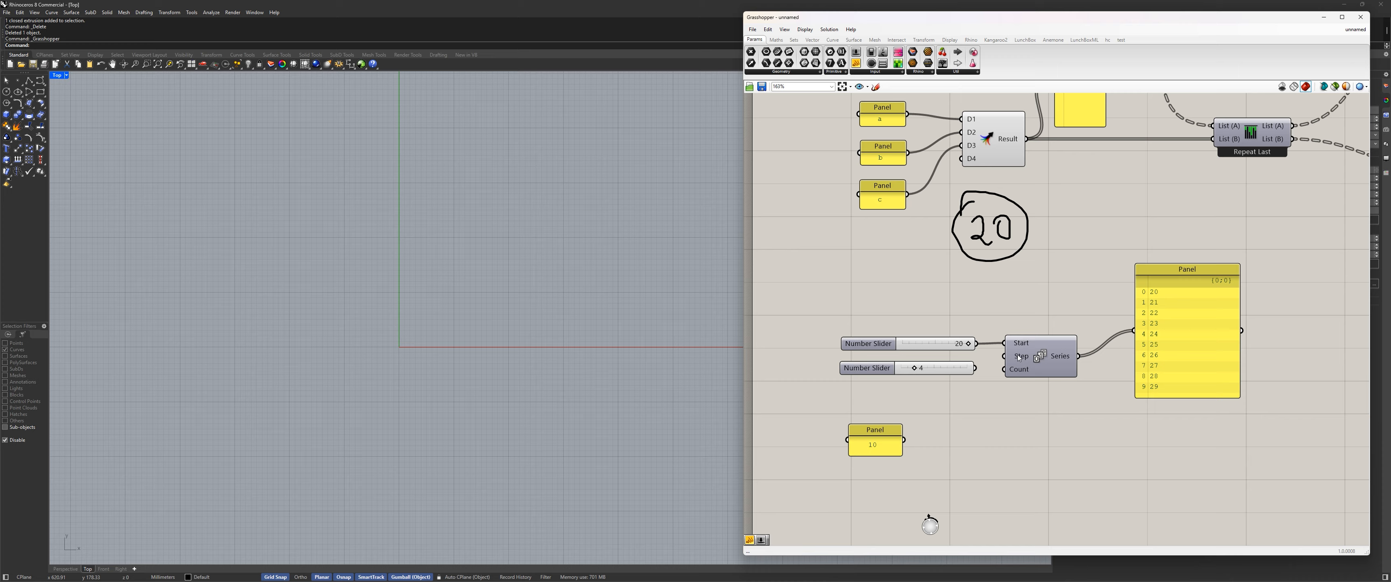
Rewire the 20 slider from the Series Start input to Step, and connect the 4 slider to Count
scroll(1024, 376, "up", 2)
left_click(1037, 341)
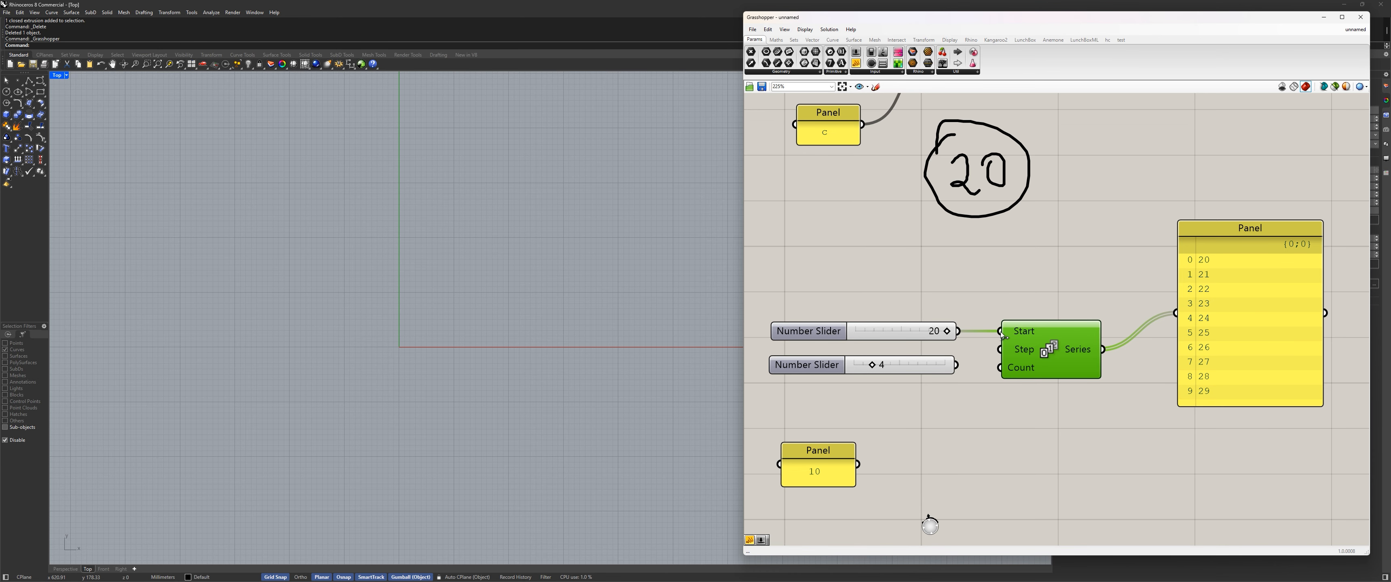
mouse_move(1003, 333)
left_mouse_down("ctrl")
mouse_move(961, 338)
mouse_move(1000, 332)
mouse_move(976, 336)
mouse_move(976, 350)
mouse_move(998, 325)
mouse_move(999, 373)
mouse_move(989, 350)
left_mouse_up("ctrl")
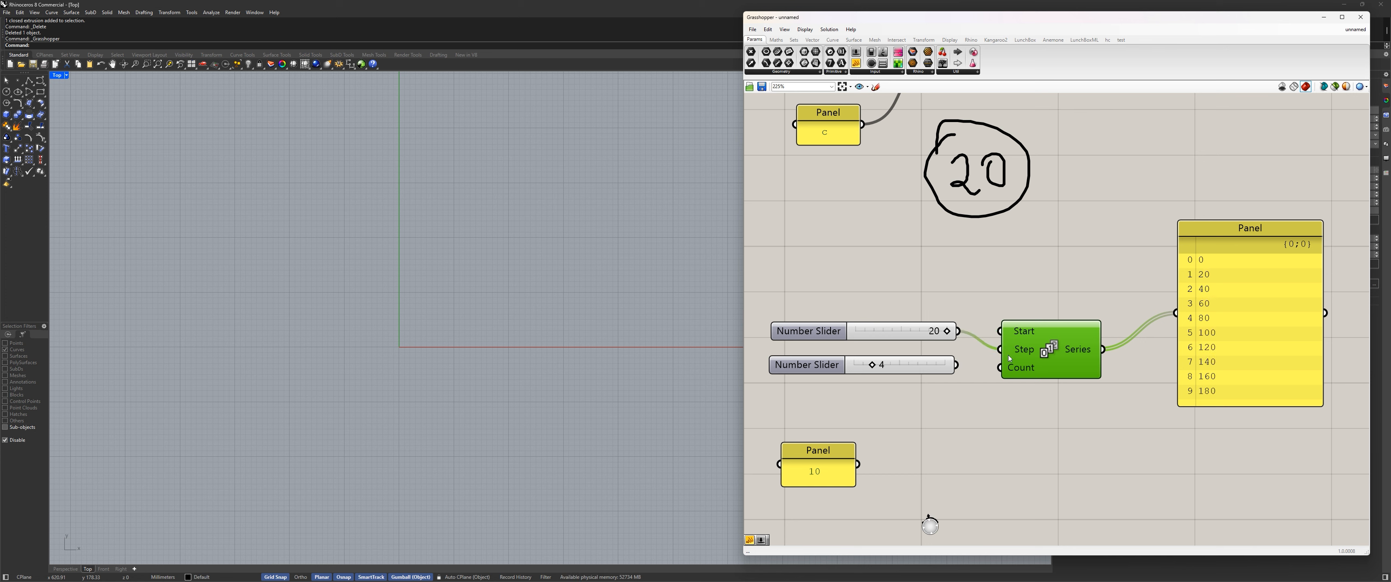
mouse_move(1000, 350)
left_mouse_down("ctrl+shift")
mouse_move(987, 350)
mouse_move(998, 332)
mouse_move(997, 368)
mouse_move(984, 341)
mouse_move(1000, 350)
mouse_move(967, 371)
mouse_move(1000, 368)
left_mouse_up("ctrl+shift")
right_click_drag(1019, 405, 989, 375)
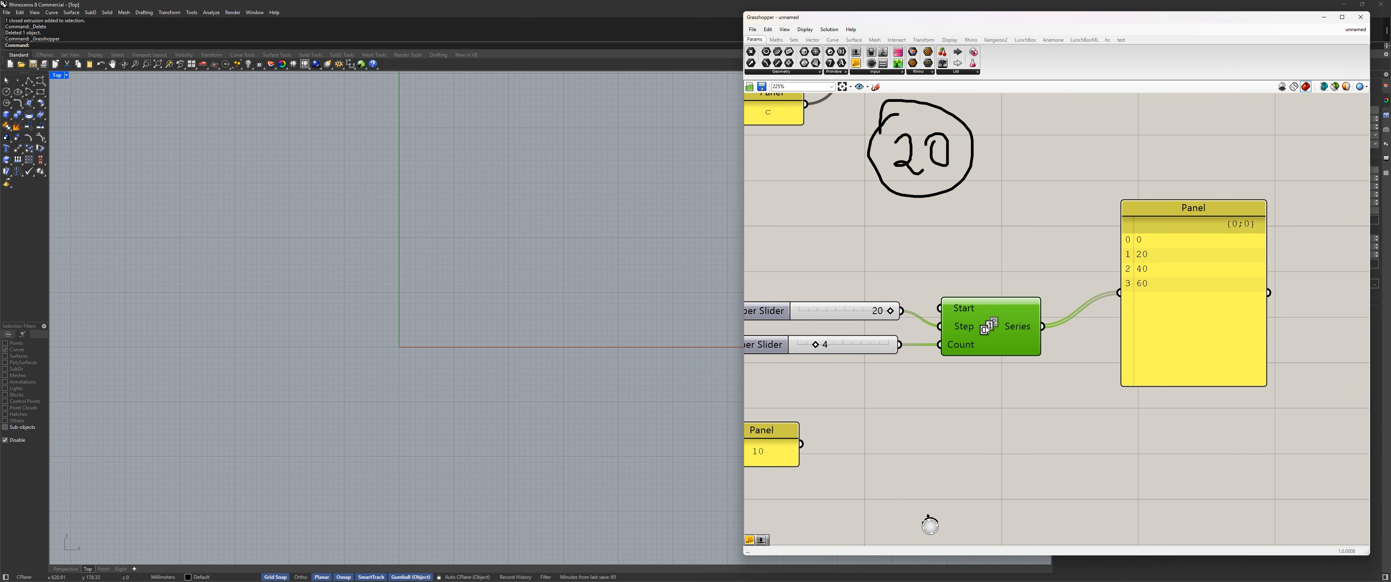
Select the two sliders and the Series component, and move them together slightly closer to the output panel
scroll(1009, 339, "down", 2)
left_click_drag(1044, 385, 772, 280)
left_click_drag(959, 322, 980, 329)
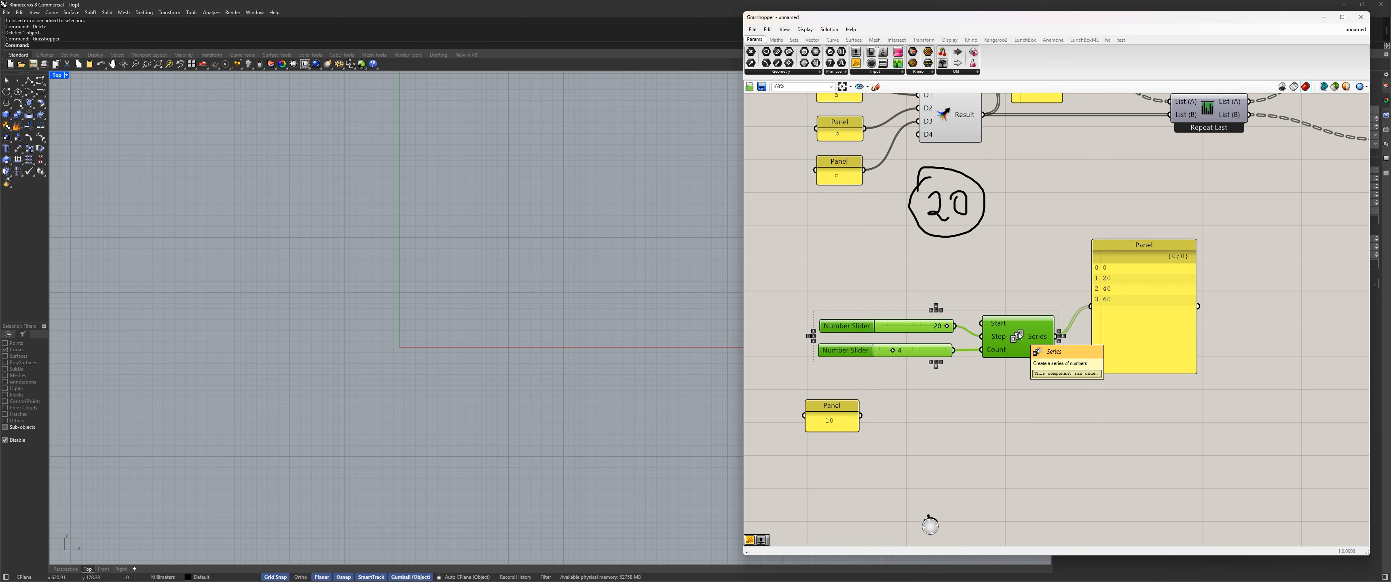
Delete the unused panel containing 10, and move the Series output panel down in line with the Series output
scroll(1019, 336, "down", 1)
right_click_drag(1004, 356, 942, 323)
left_click_drag(852, 397, 815, 377)
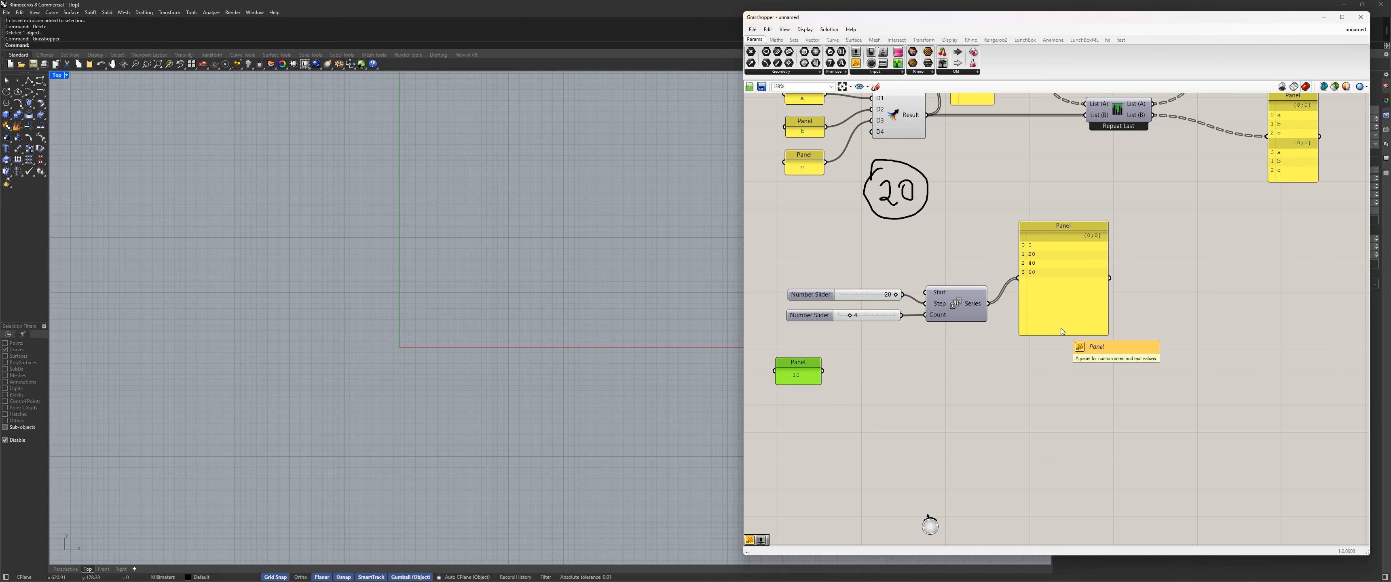
left_click_drag(1058, 324, 1090, 356)
right_click_drag(881, 236, 952, 362)
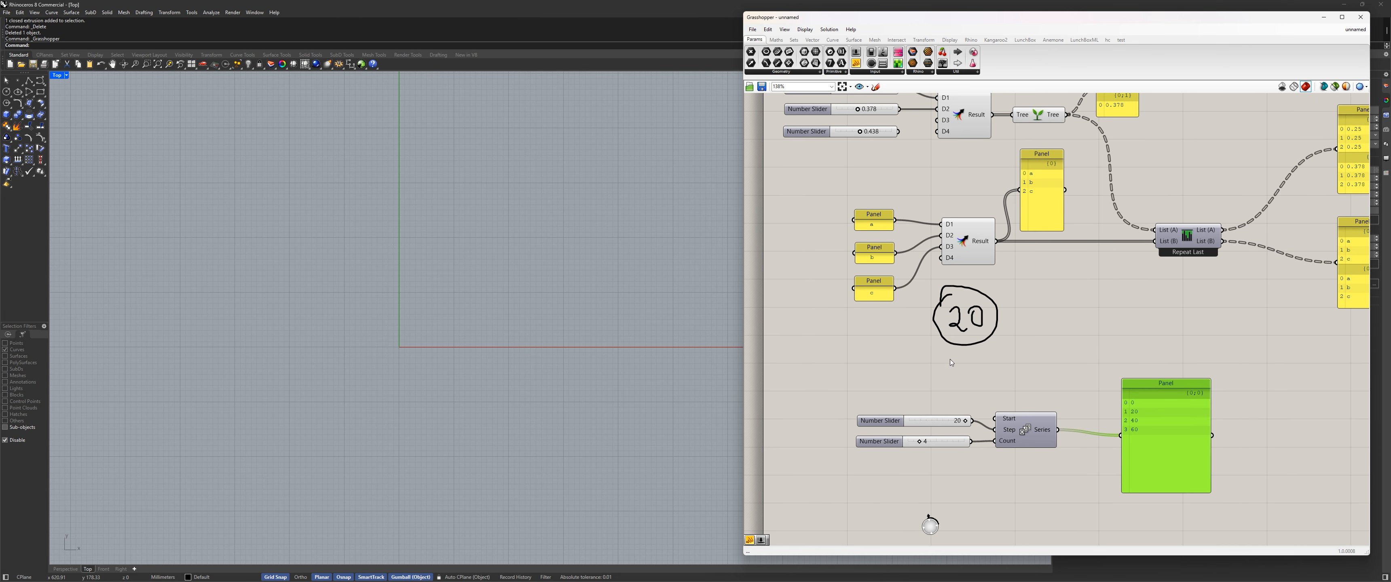
right_click_drag(927, 273, 894, 233)
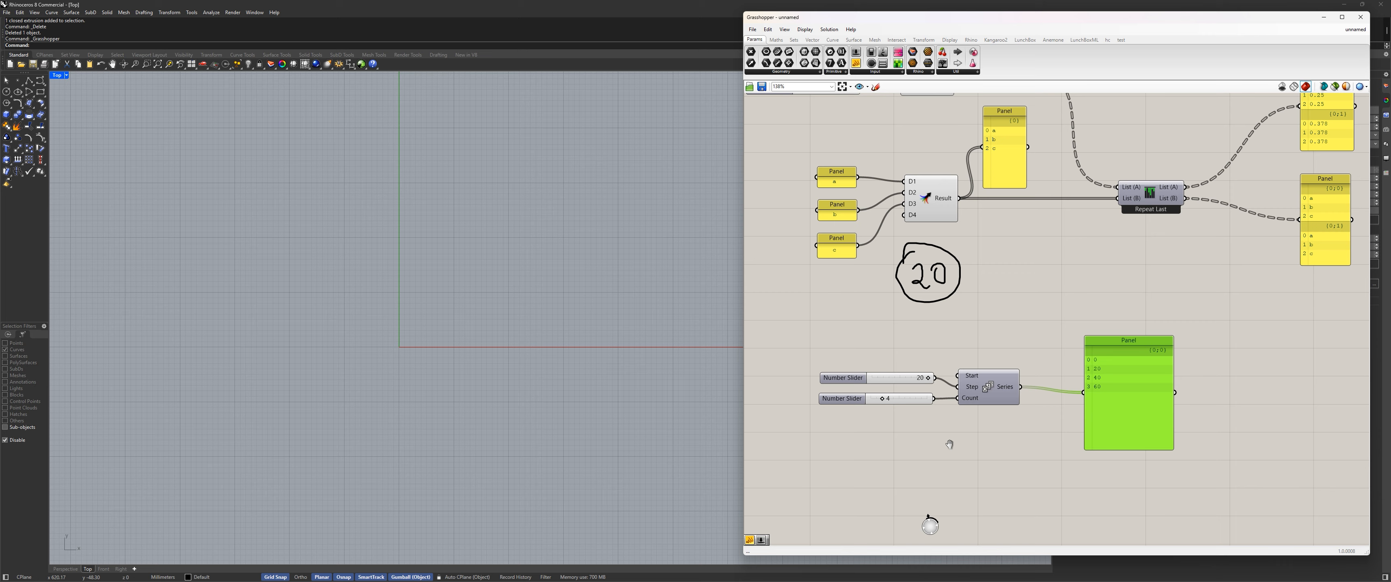
right_click_drag(1133, 418, 1063, 353)
left_click_drag(1061, 349, 1061, 347)
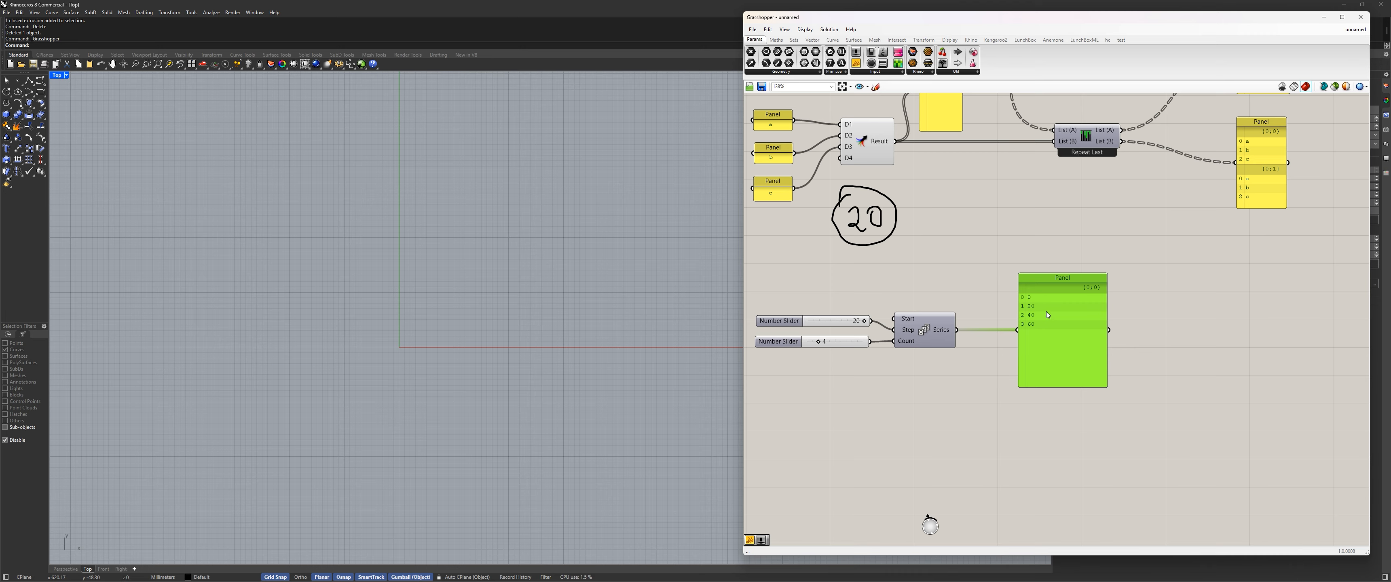
Add a new Longest List component below Series, and move the output panel farther away from Series
right_click_drag(1059, 193, 877, 369)
left_click_drag(1175, 410, 1018, 163)
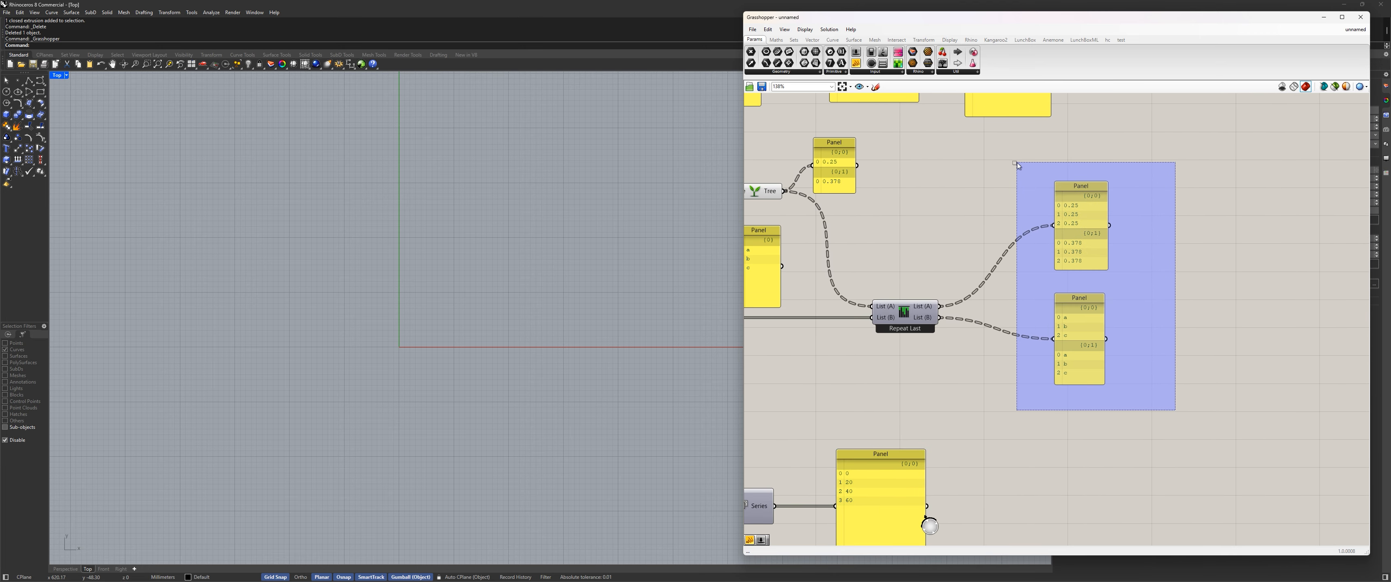
right_click_drag(1017, 163, 1198, 109)
left_click(1096, 263)
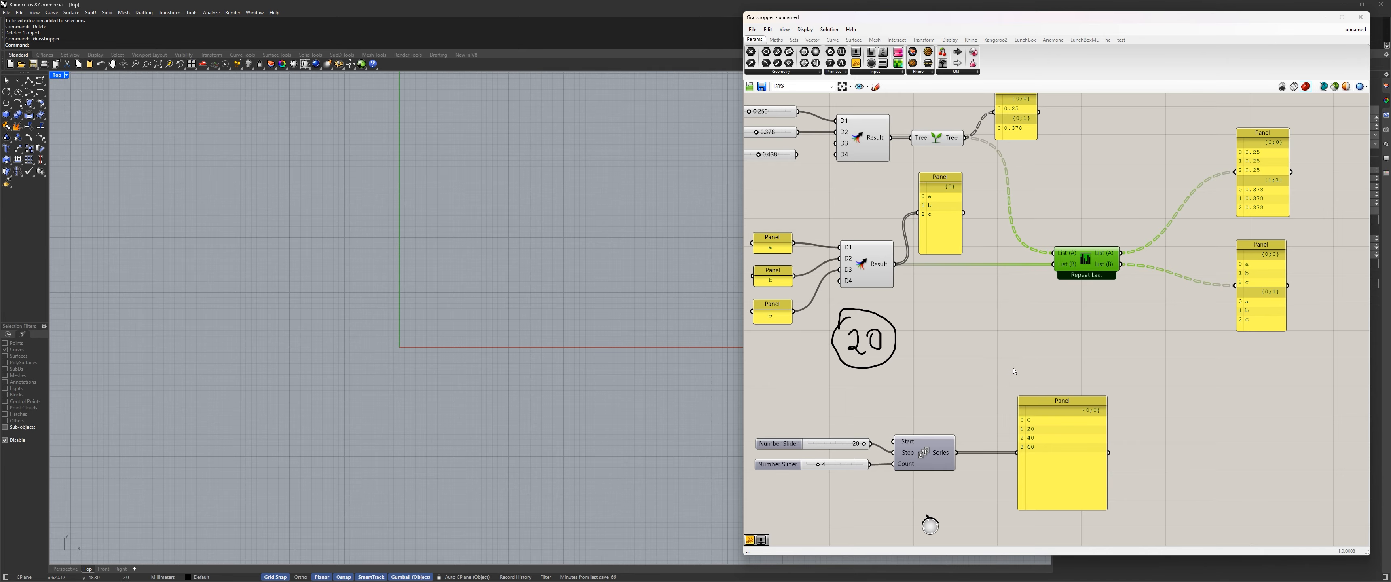
right_click_drag(1014, 371, 998, 275)
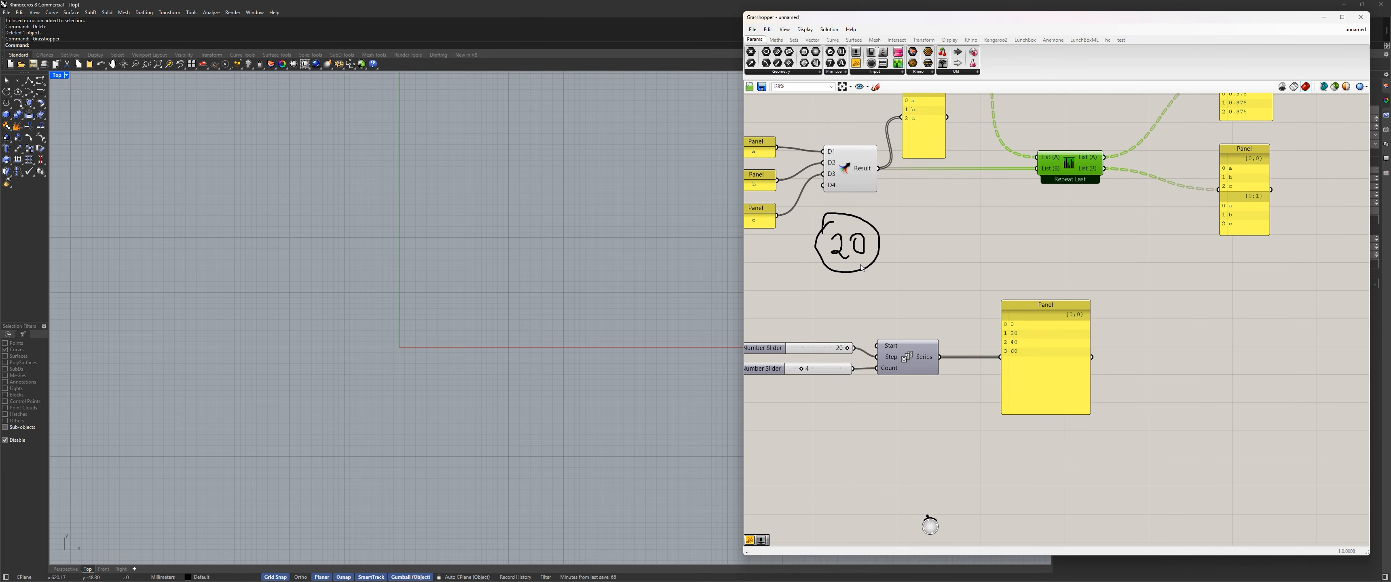
left_click(794, 39)
left_click(770, 72)
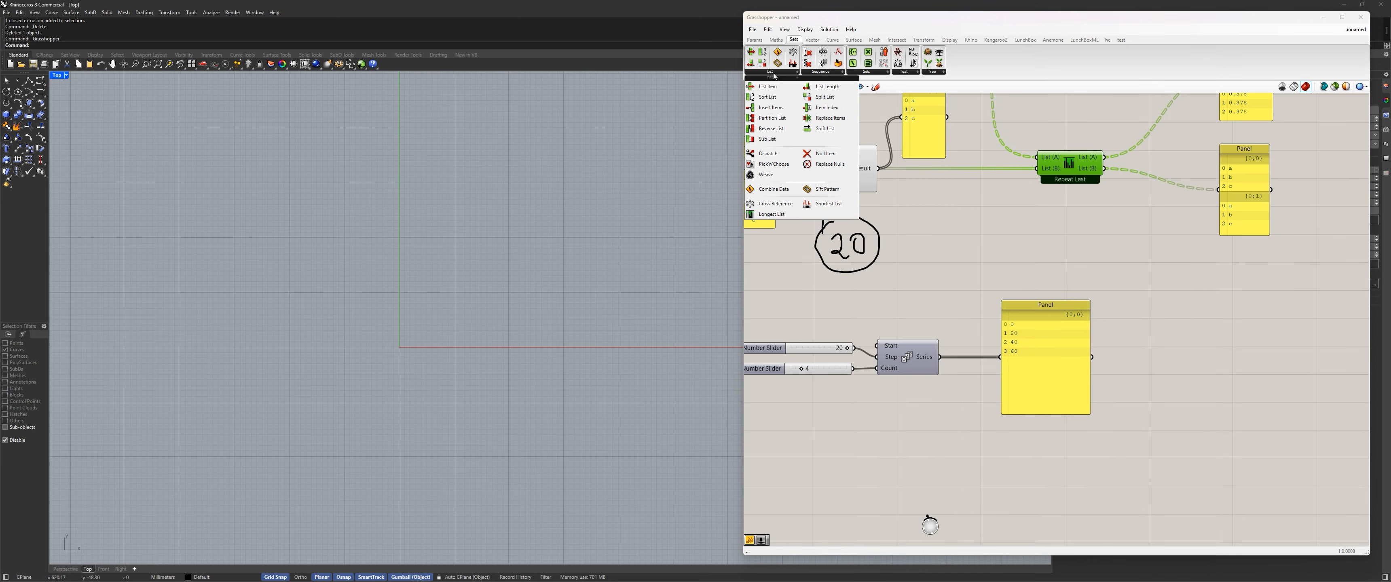
left_click(771, 215)
left_click(990, 446)
left_click_drag(1071, 385, 1167, 364)
left_click_drag(992, 449, 1041, 442)
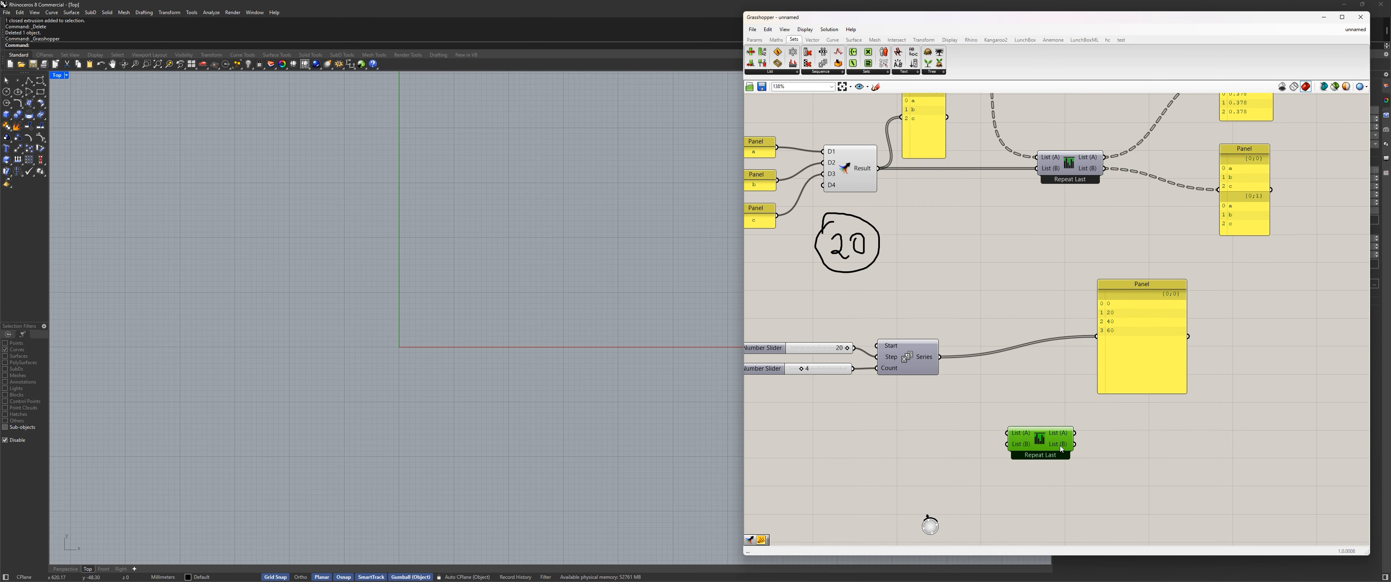
right_click_drag(985, 265, 1015, 244)
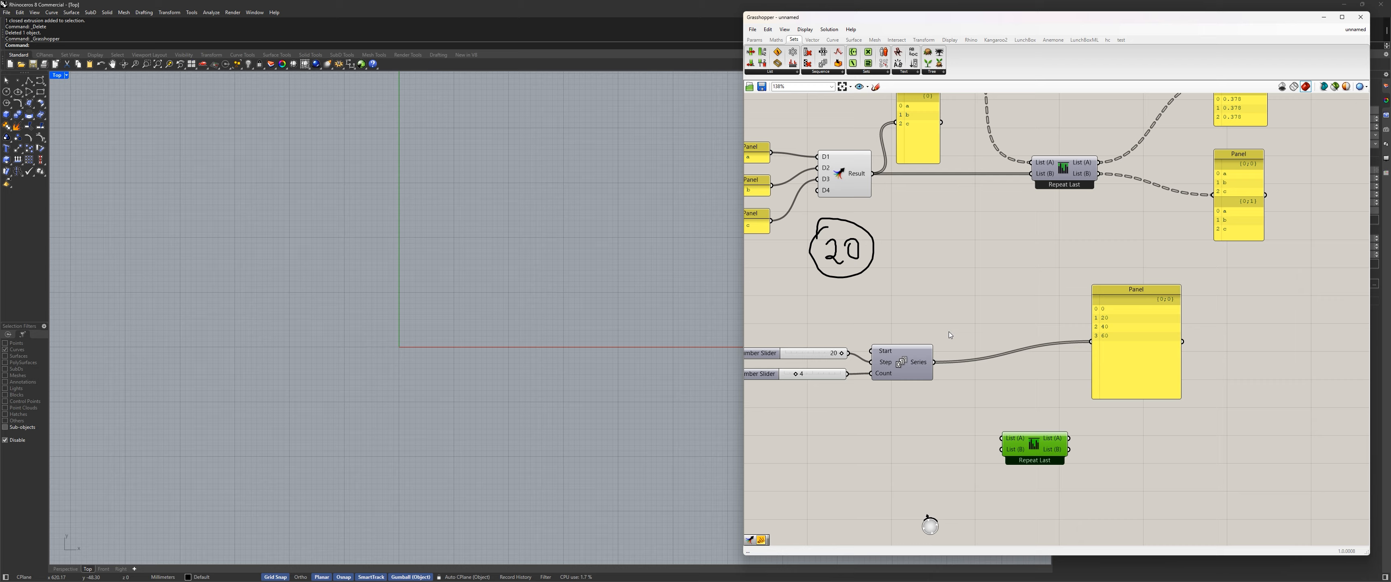
Add a Graft Tree component above the Series wire, and route the Series output through it into the panel
left_click(919, 368)
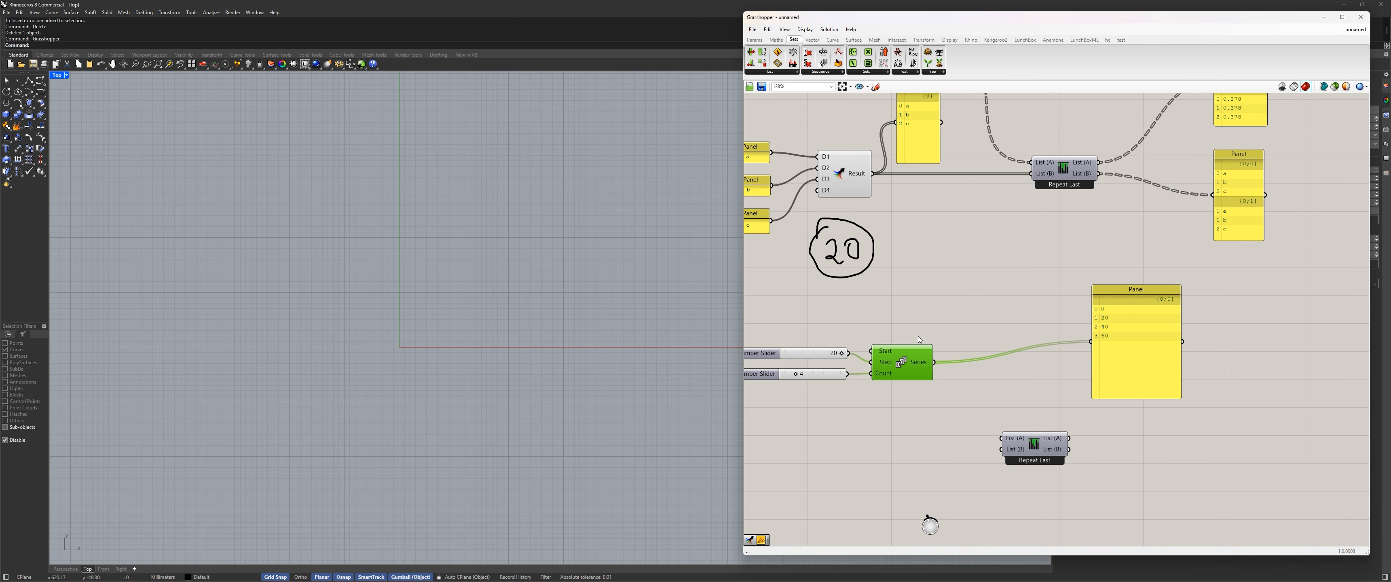
left_click(935, 76)
left_click(994, 218)
left_click(1017, 300)
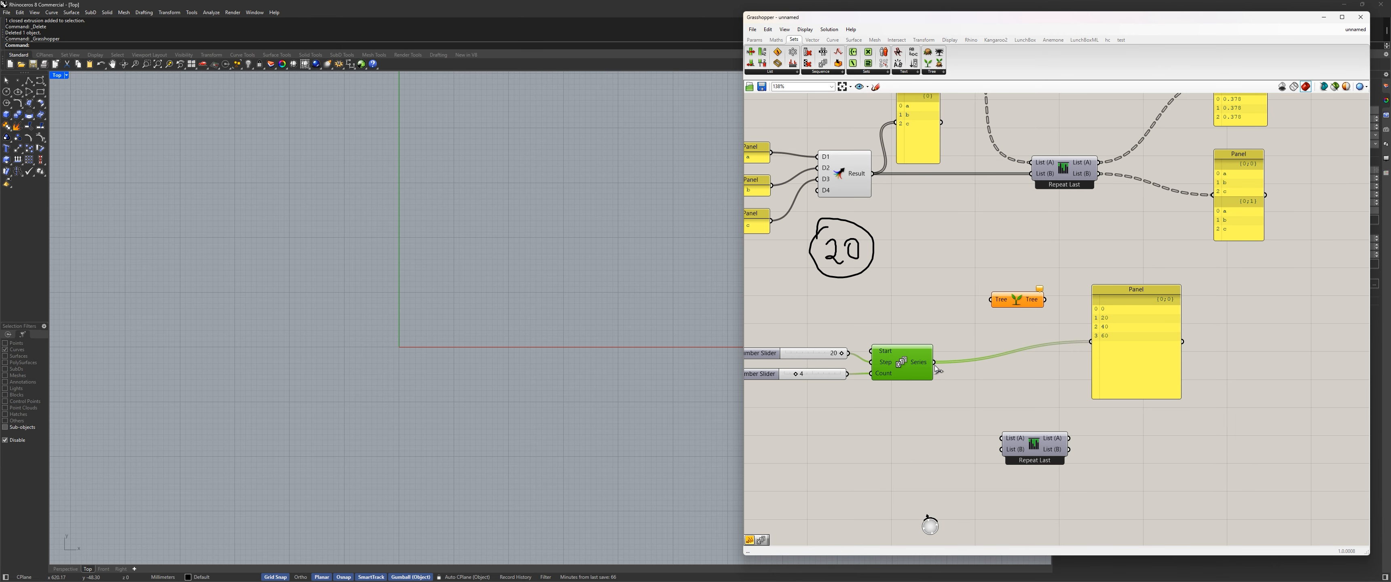
left_click_drag(934, 363, 1091, 342)
left_click_drag(1027, 306, 1017, 316)
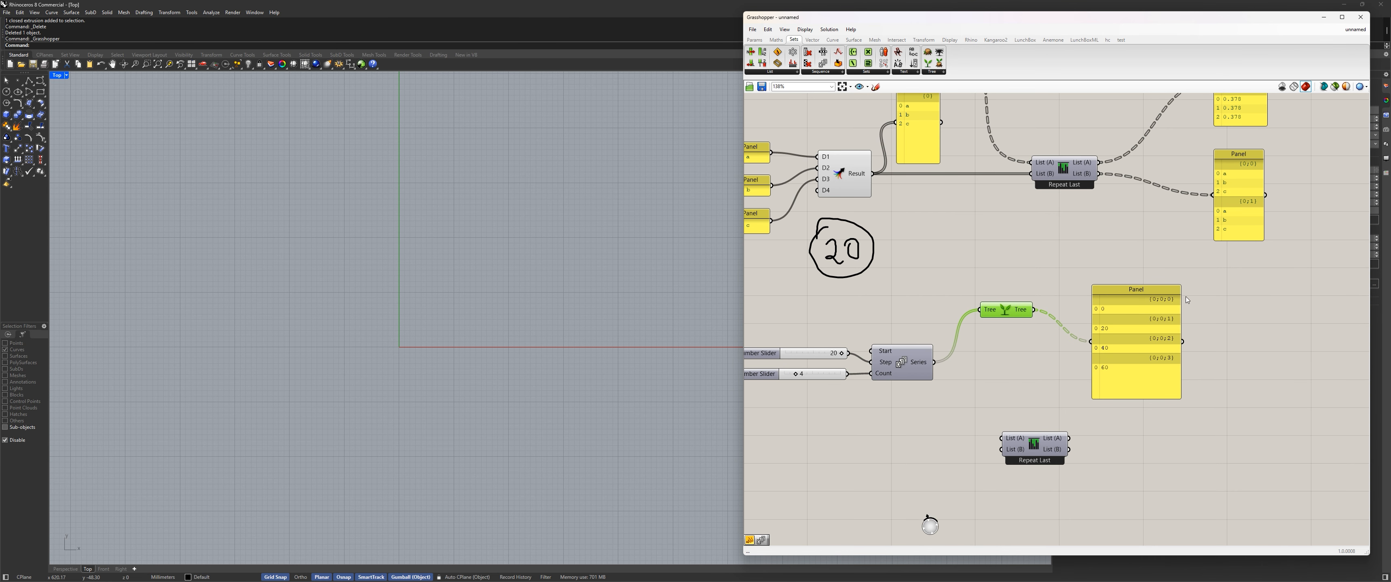
Switch the panel's source to Series and back to Graft Tree, and move the new Longest List up beneath Graft Tree
right_click_drag(1010, 200, 1083, 378)
left_click(890, 198)
left_click_drag(933, 203, 1041, 177)
right_click_drag(1091, 238, 991, 64)
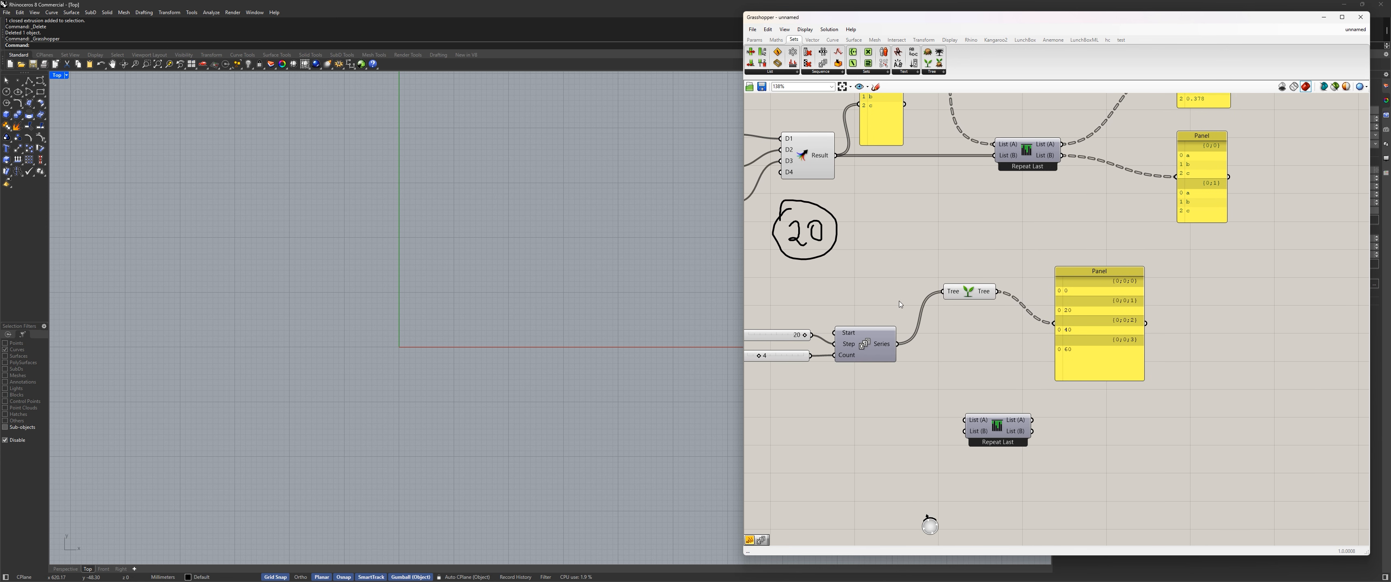
left_click_drag(897, 345, 1055, 323)
left_click_drag(997, 292, 1056, 324)
left_click_drag(994, 424, 977, 372)
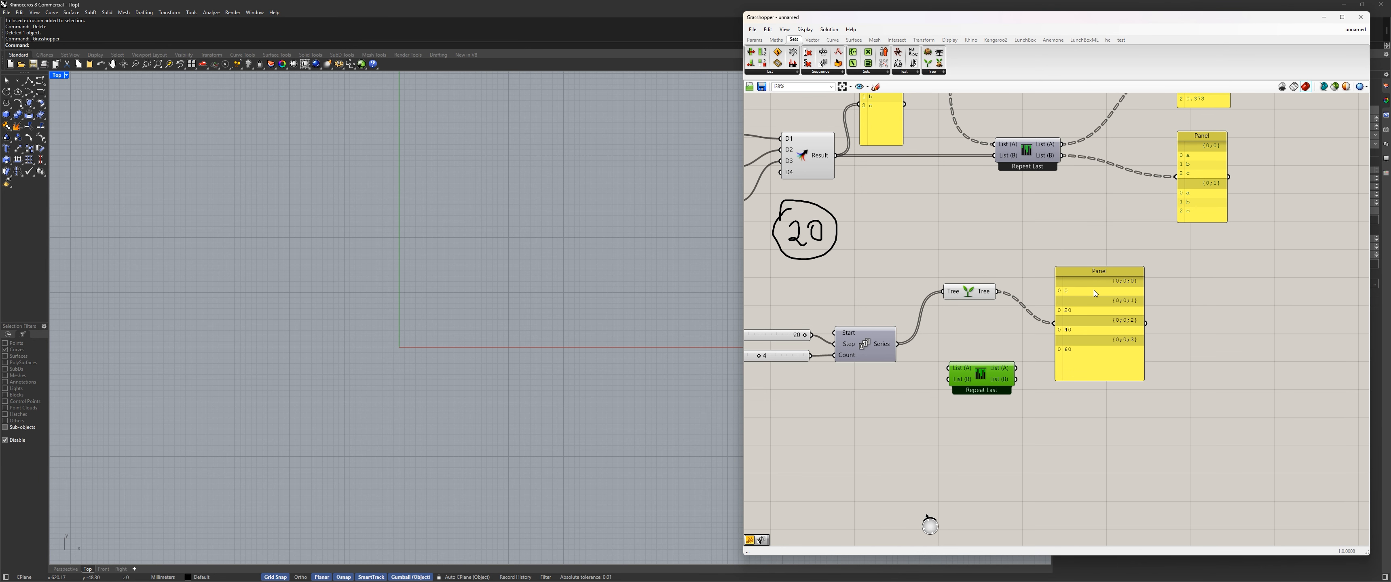
Connect the Series output directly to the panel in place of Graft Tree, and move the new Longest List toward the panel
left_click_drag(897, 344, 1110, 342)
right_click_drag(1110, 343, 1095, 356)
left_click_drag(967, 389, 1003, 388)
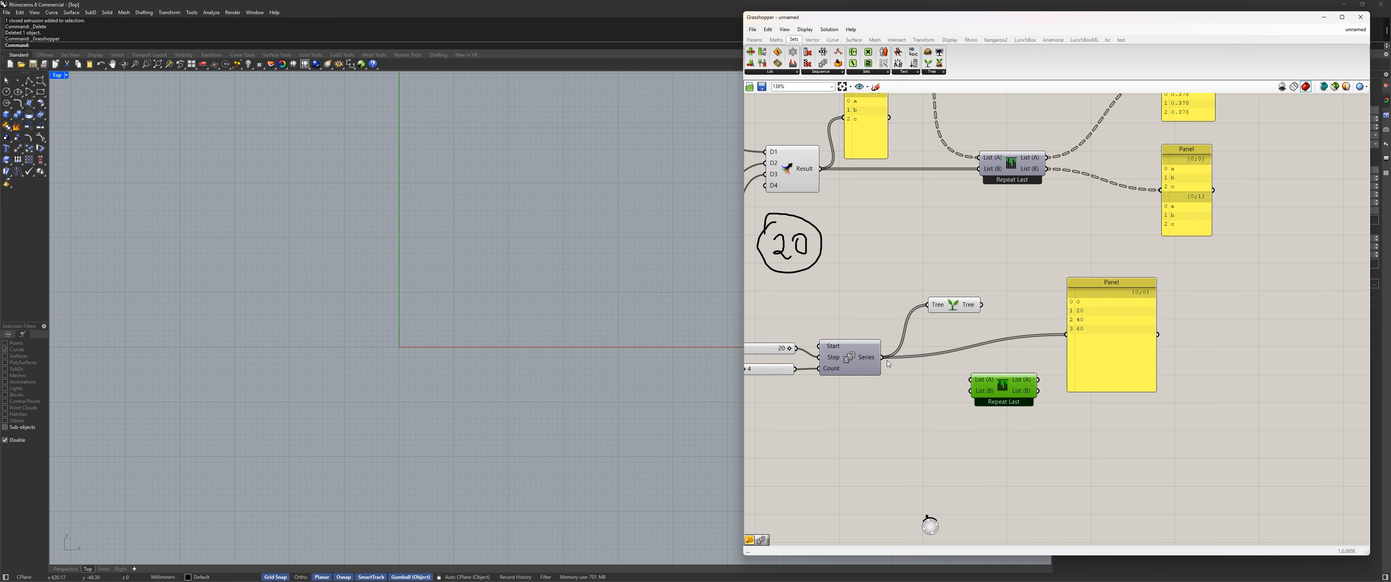
Spread Graft Tree, the new Longest List and the panel farther apart, and feed the panel from Graft Tree's output instead of Series
left_click_drag(966, 306, 975, 296)
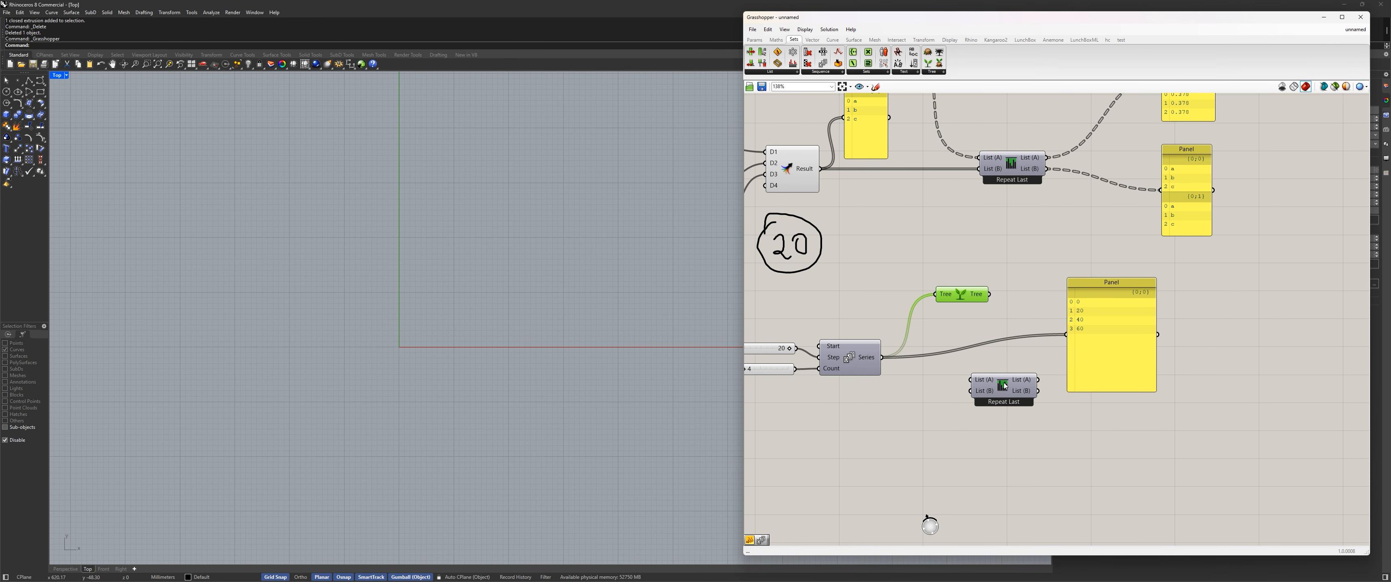
left_click_drag(1004, 386, 981, 388)
left_click_drag(1102, 325, 1110, 348)
left_click_drag(1014, 365, 1056, 347)
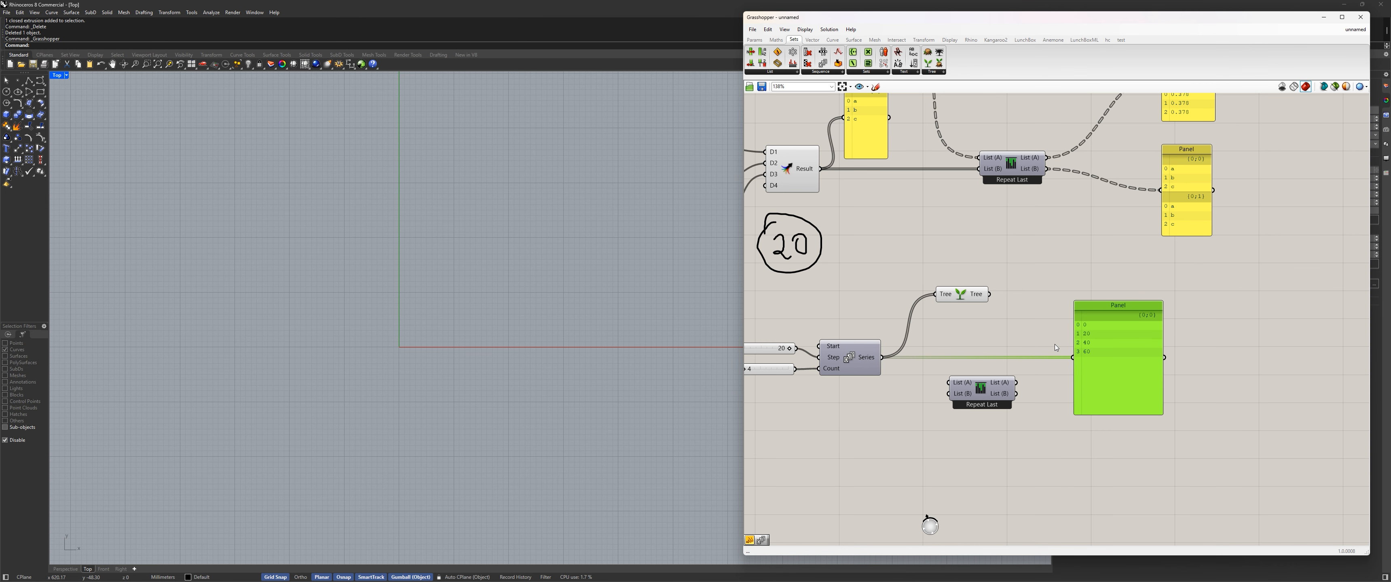
left_click_drag(994, 296, 1073, 357)
right_click_drag(1144, 215, 1174, 229)
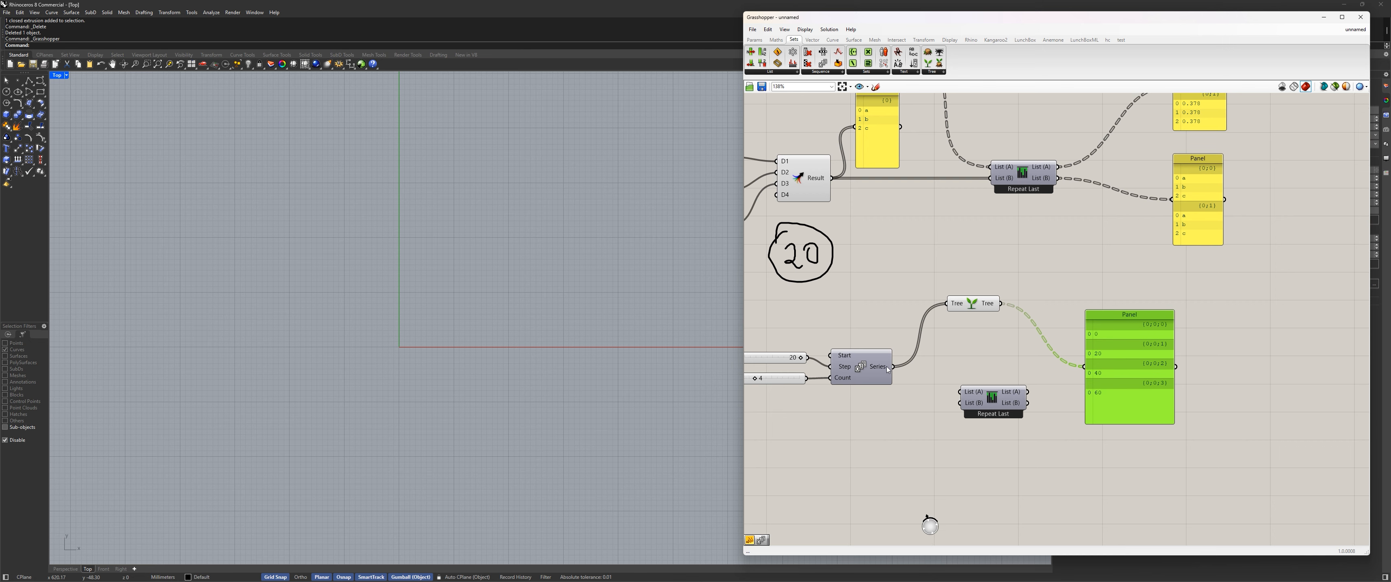
Connect Graft Tree to List (A) and Series to List (B) of the new Longest List, and rearrange the components and panel around it
left_click_drag(893, 367, 960, 403)
left_click_drag(1000, 304, 945, 313)
left_click_drag(1038, 387, 1026, 360)
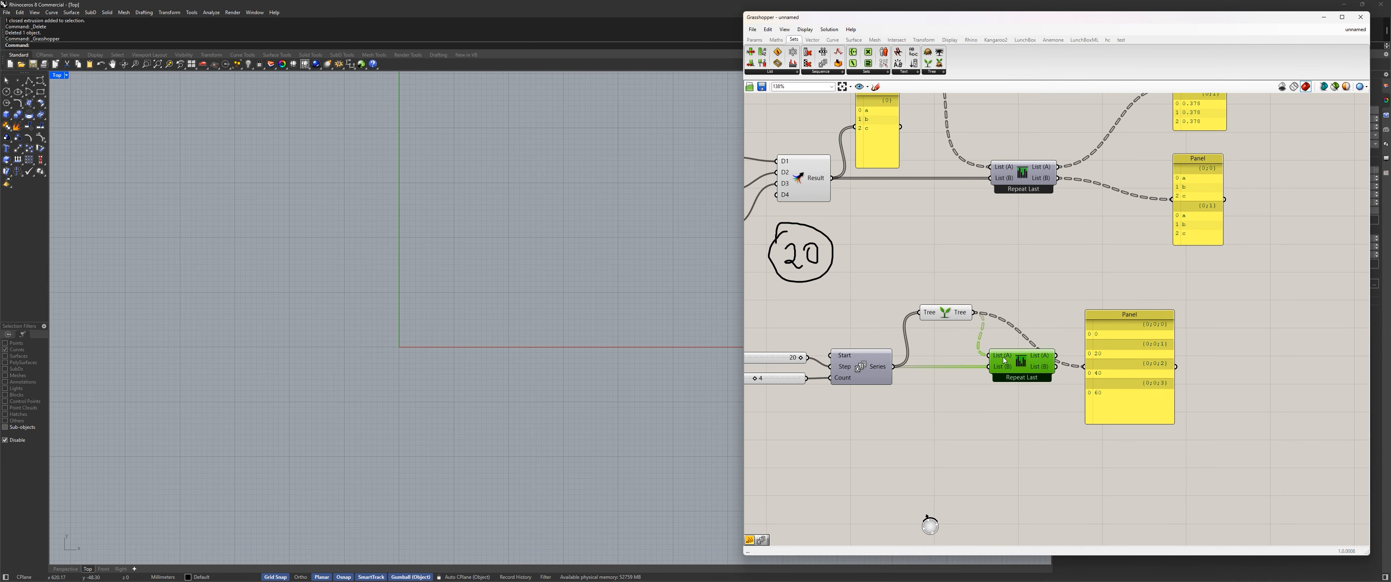
right_click_drag(1018, 267, 1048, 314)
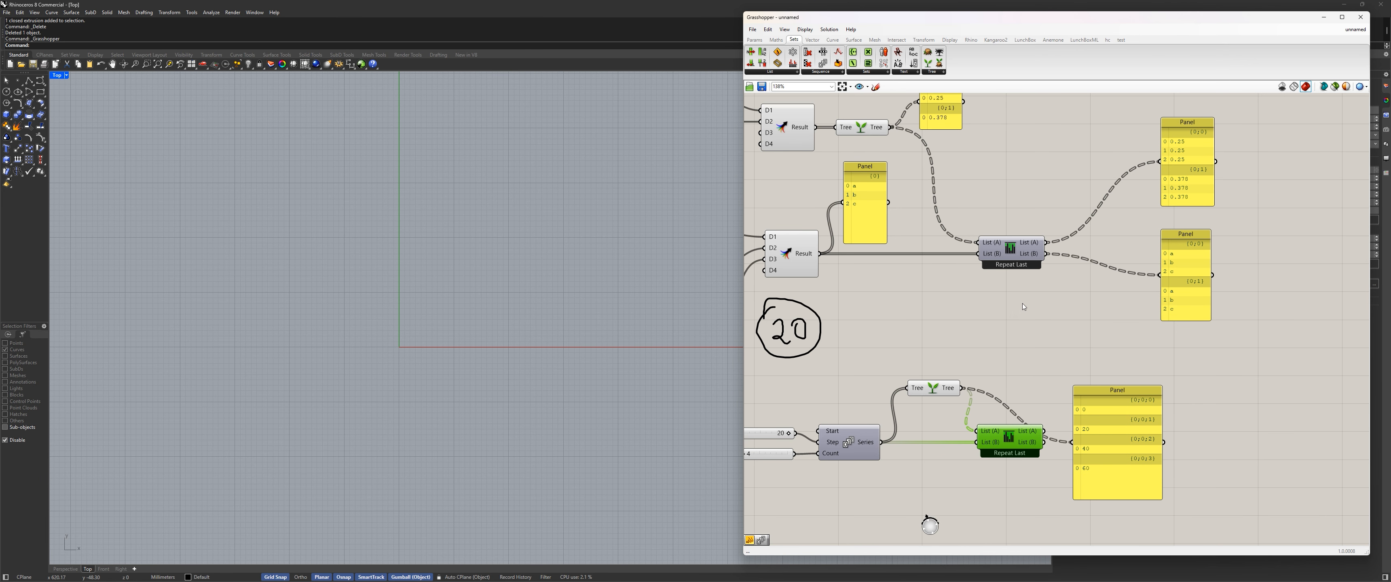
left_click_drag(933, 391, 929, 409)
left_click_drag(1121, 444, 1150, 387)
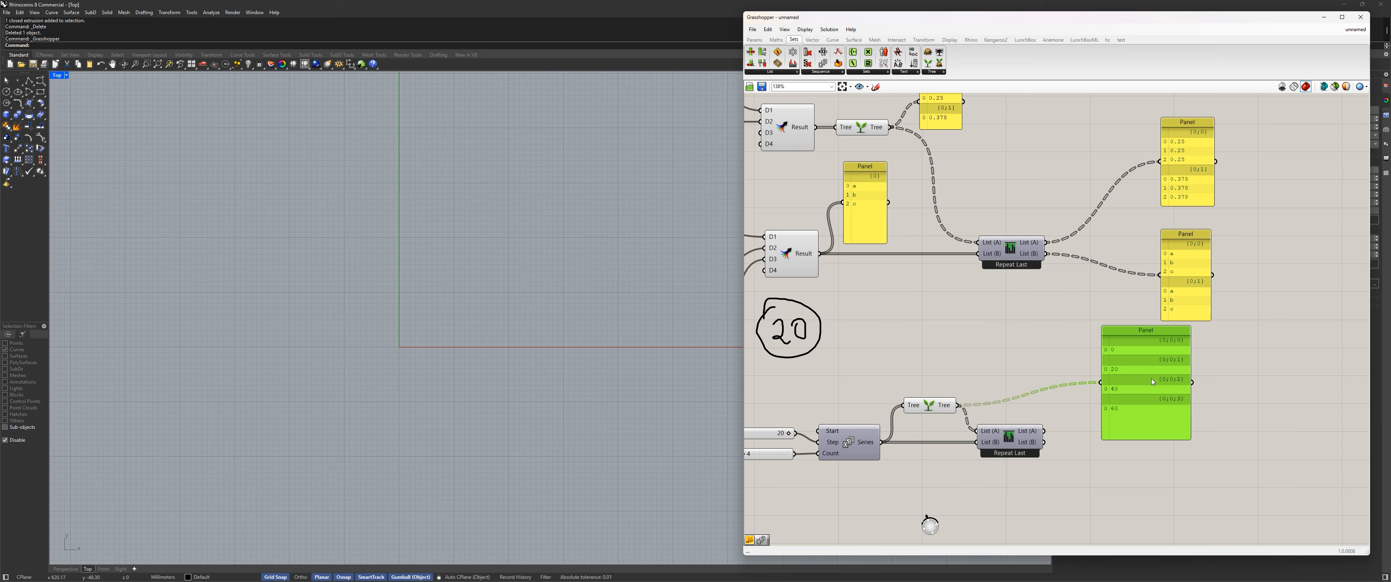
Switch the panel's source to Longest List's List (A) output and back to Graft Tree
scroll(1112, 384, "up", 2)
left_click_drag(1037, 381, 1097, 329)
left_click_drag(929, 351, 1097, 329)
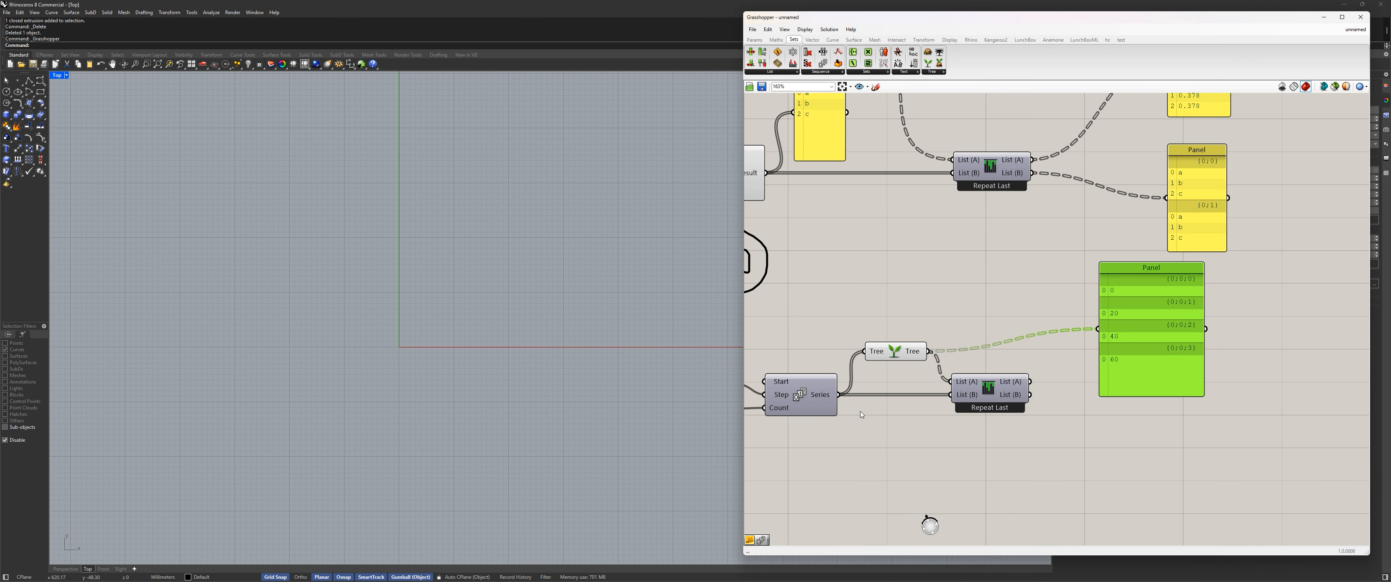
Add a second panel below the new Longest List, feed it from the Series output, and lengthen it to fit its list
left_click(754, 41)
left_click_drag(856, 63, 1099, 502)
right_click_drag(845, 404, 864, 334)
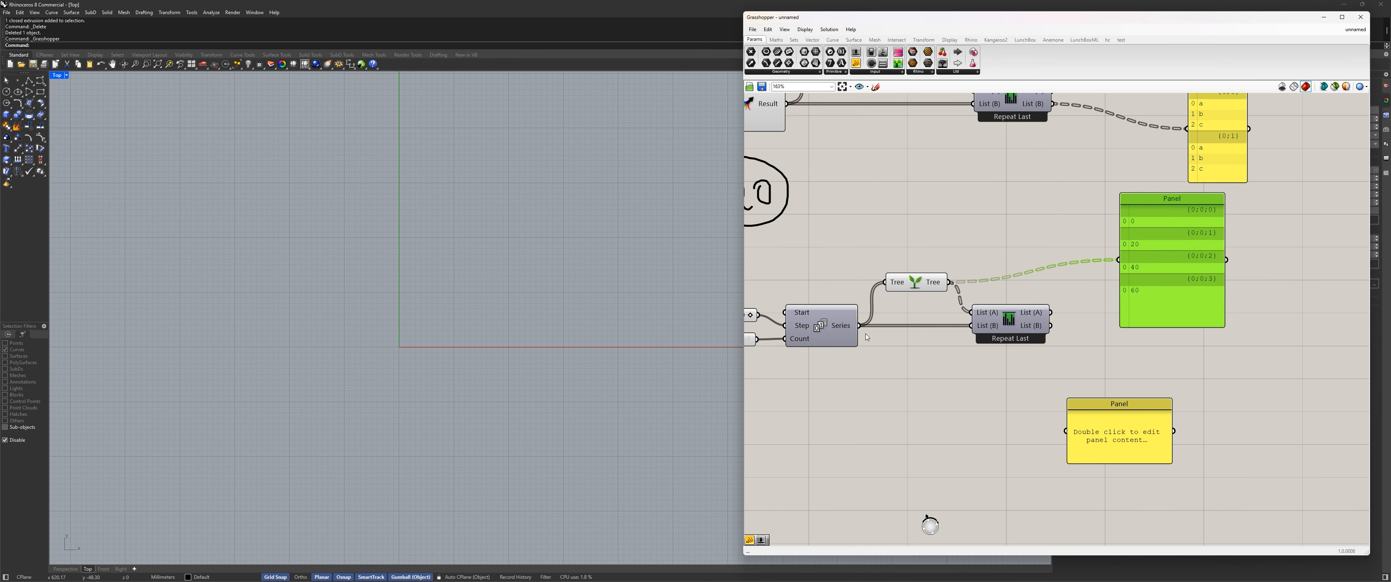
left_click_drag(858, 325, 1065, 432)
right_click_drag(1101, 451, 1099, 421)
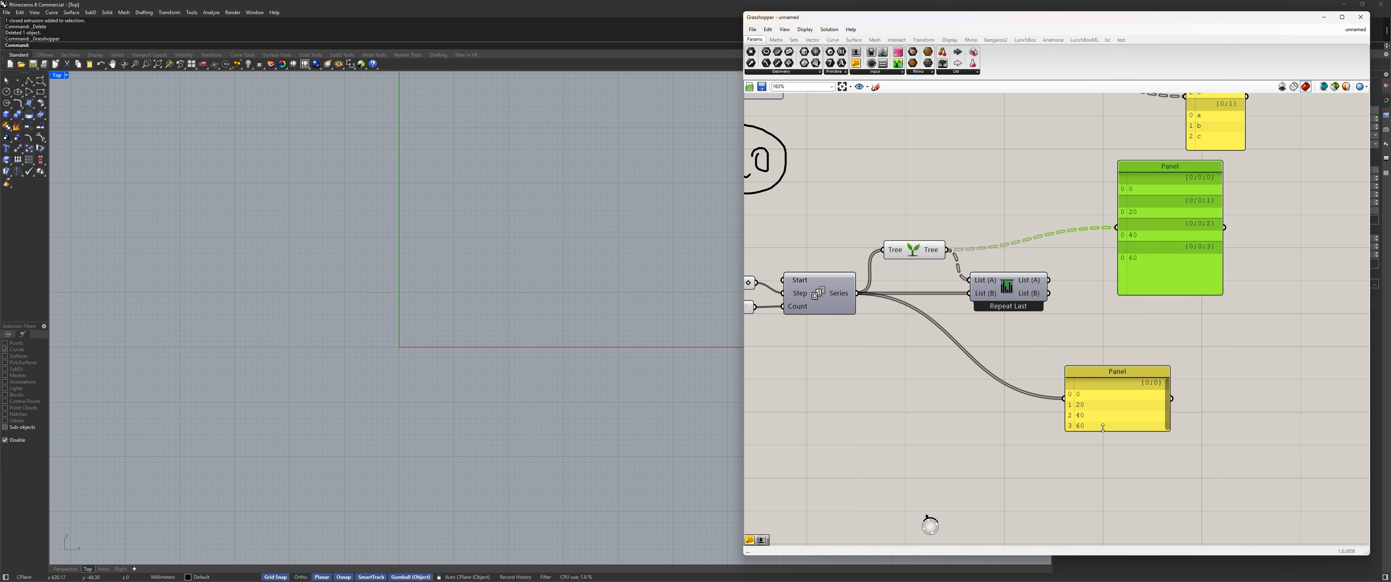
left_click_drag(1103, 428, 1102, 482)
Connect Longest List's List (A) output to the upper panel in place of Graft Tree, then lengthen that panel and move it up
right_click_drag(917, 236, 902, 327)
mouse_move(927, 341)
left_mouse_down()
mouse_move(911, 301)
mouse_move(939, 313)
mouse_move(922, 327)
left_mouse_up()
right_click_drag(1120, 276, 1116, 212)
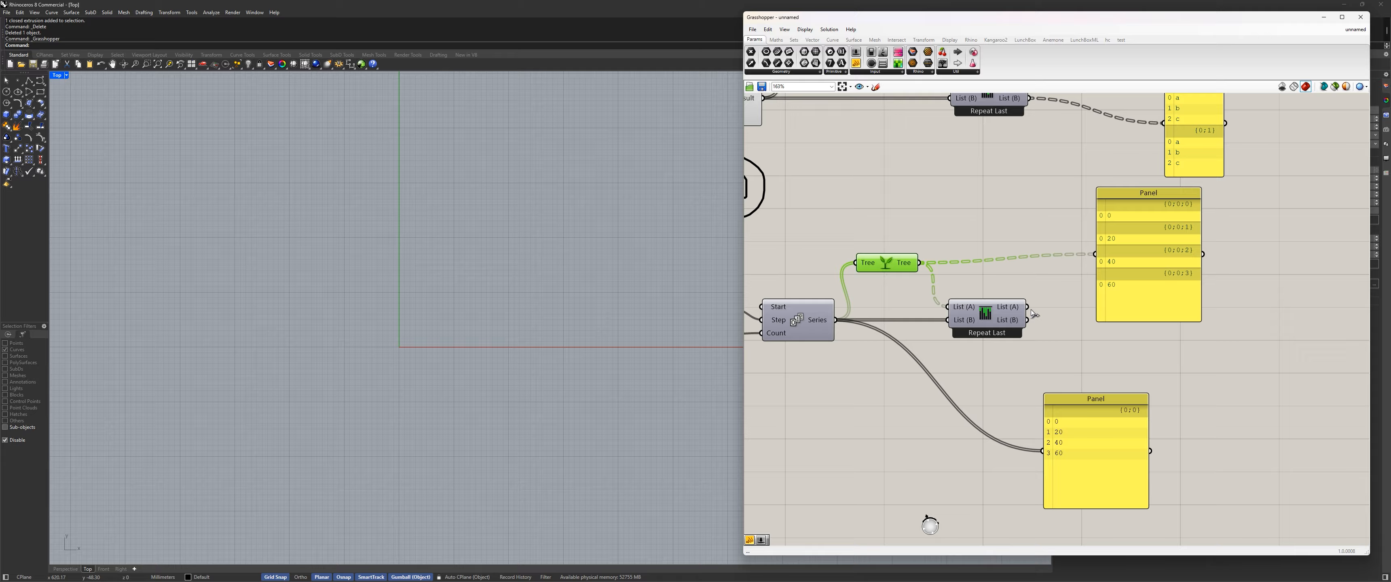
left_click_drag(1027, 307, 1095, 254)
left_click_drag(1150, 321, 1150, 403)
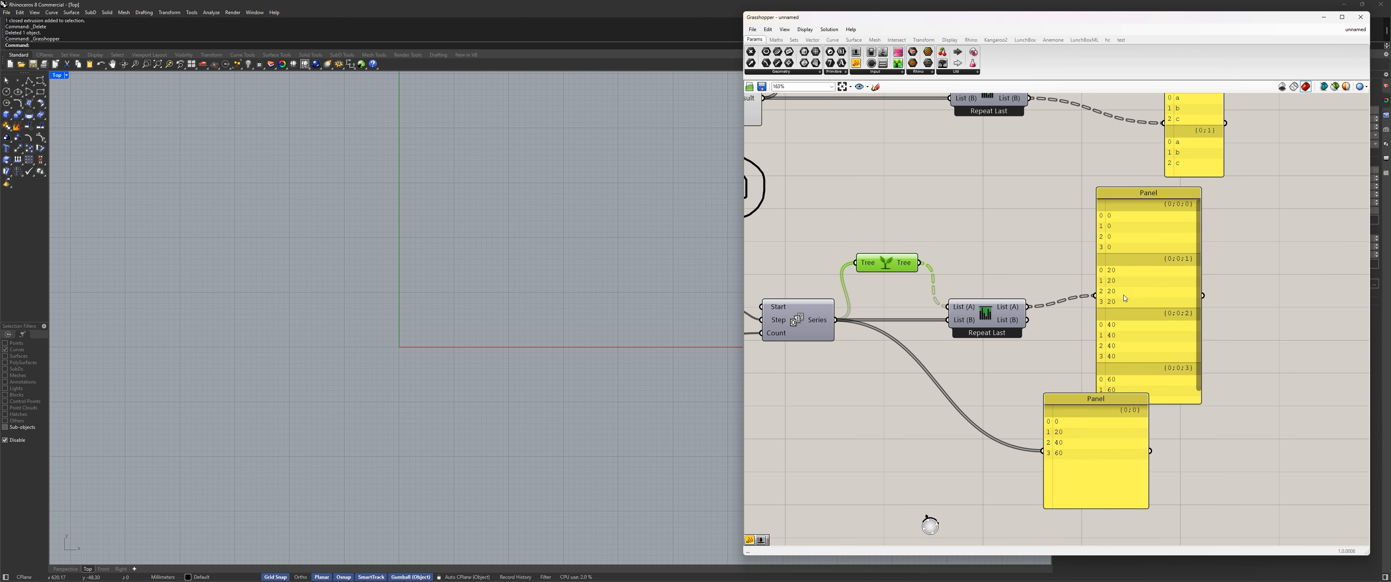
scroll(1199, 271, "down", 1)
left_click_drag(1167, 367, 1153, 291)
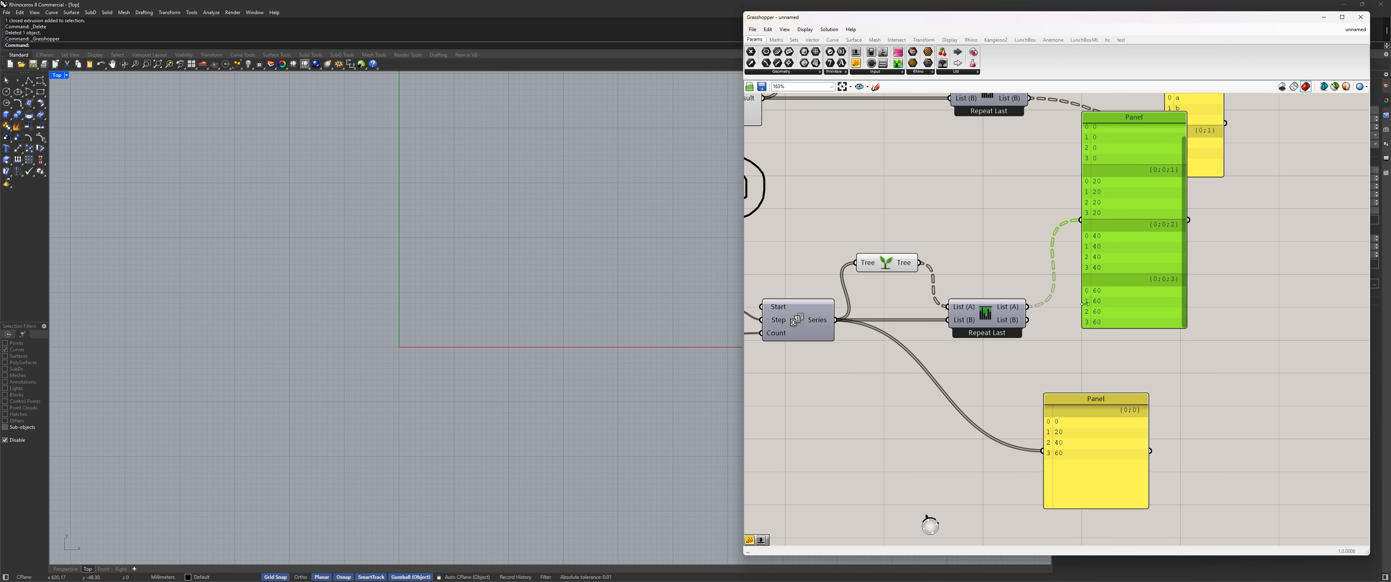
Connect Longest List's List (B) output to the lower panel, lengthen it to fit all branches, and move it beside the List (A) panel
right_click_drag(1080, 357, 1073, 330)
mouse_move(1020, 294)
left_mouse_down()
mouse_move(1037, 428)
mouse_move(1147, 391)
left_mouse_up()
scroll(1188, 362, "down", 3)
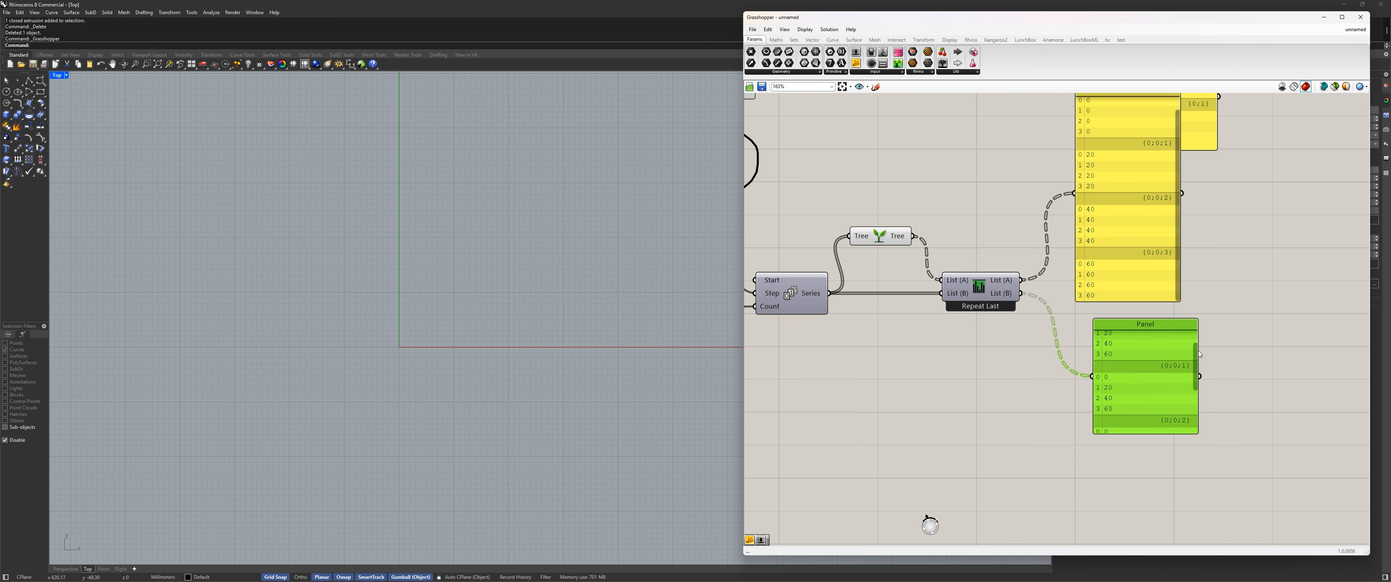
scroll(1196, 370, "up", 3)
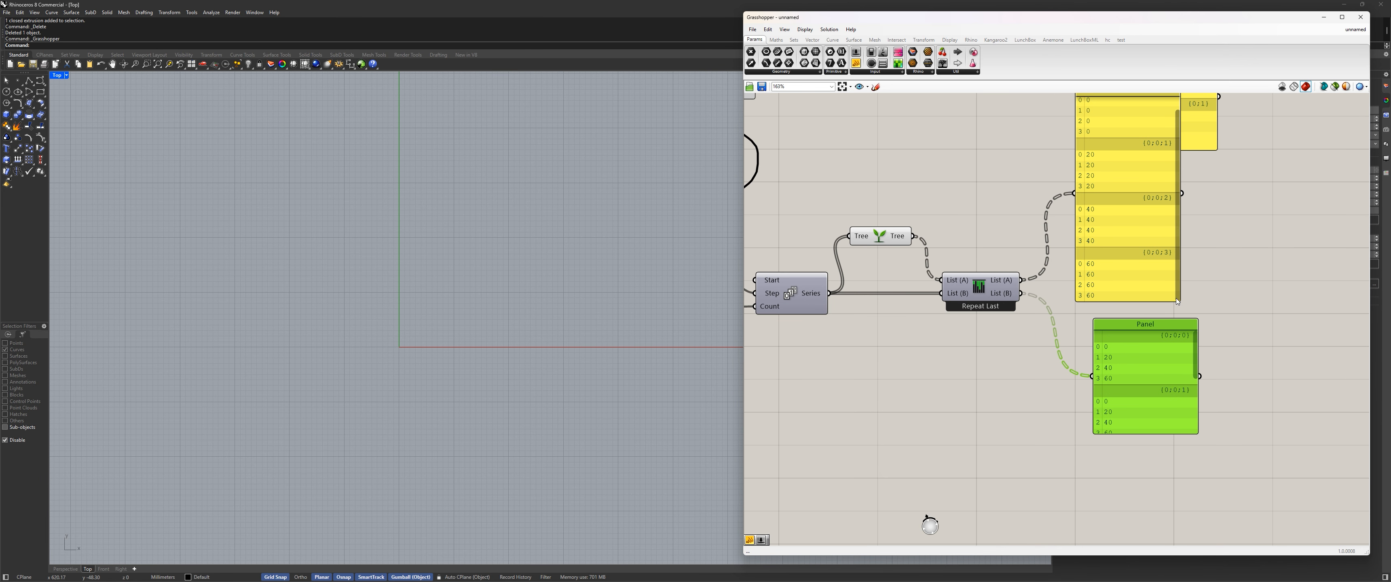
right_click_drag(1169, 191, 1137, 185)
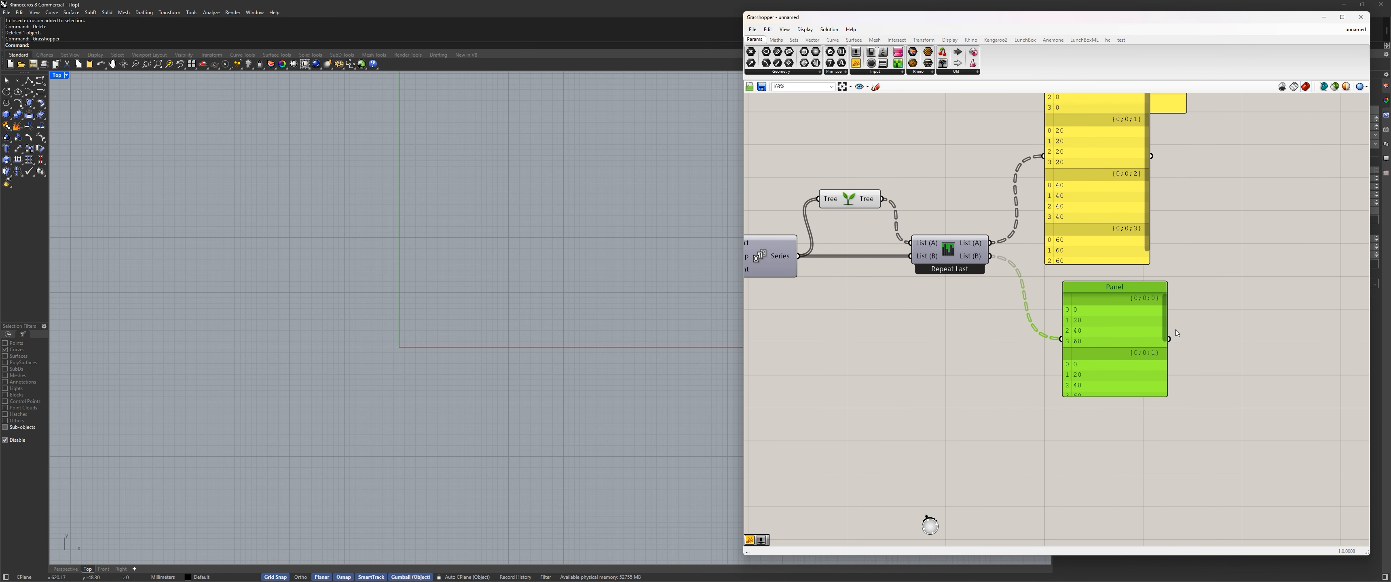
scroll(1163, 310, "down", 5)
left_click_drag(1141, 402, 1141, 524)
left_click_drag(1121, 438, 1258, 292)
Lengthen the List (A) panel to fit all its branches, and place it between Longest List and the List (B) panel
right_click_drag(1127, 283, 1082, 373)
left_click_drag(1059, 263, 1081, 370)
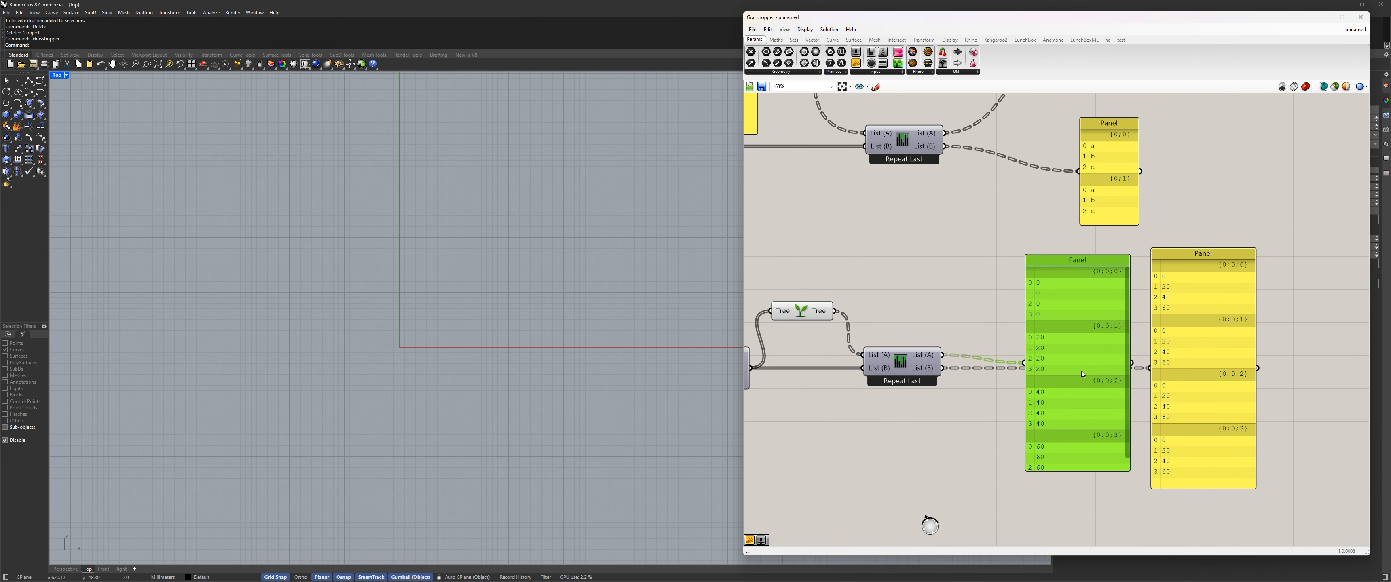
right_click_drag(876, 162, 990, 314)
right_click_drag(1055, 339, 937, 195)
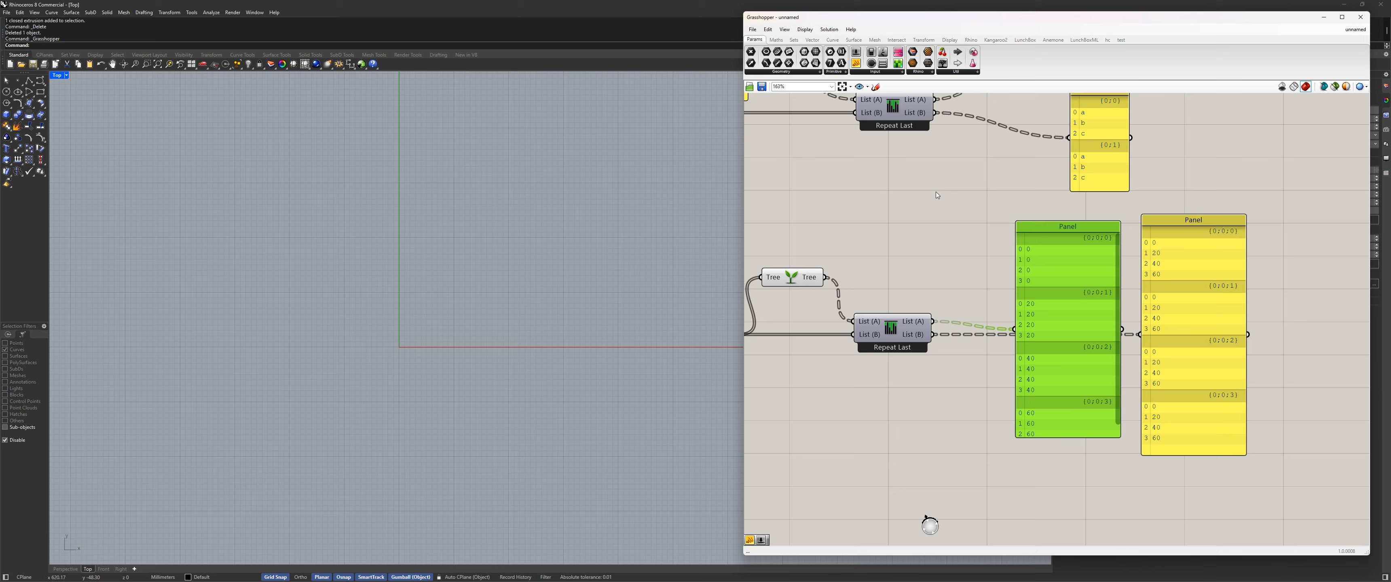
mouse_move(1087, 436)
left_mouse_down()
mouse_move(1087, 486)
mouse_move(1090, 453)
left_mouse_up()
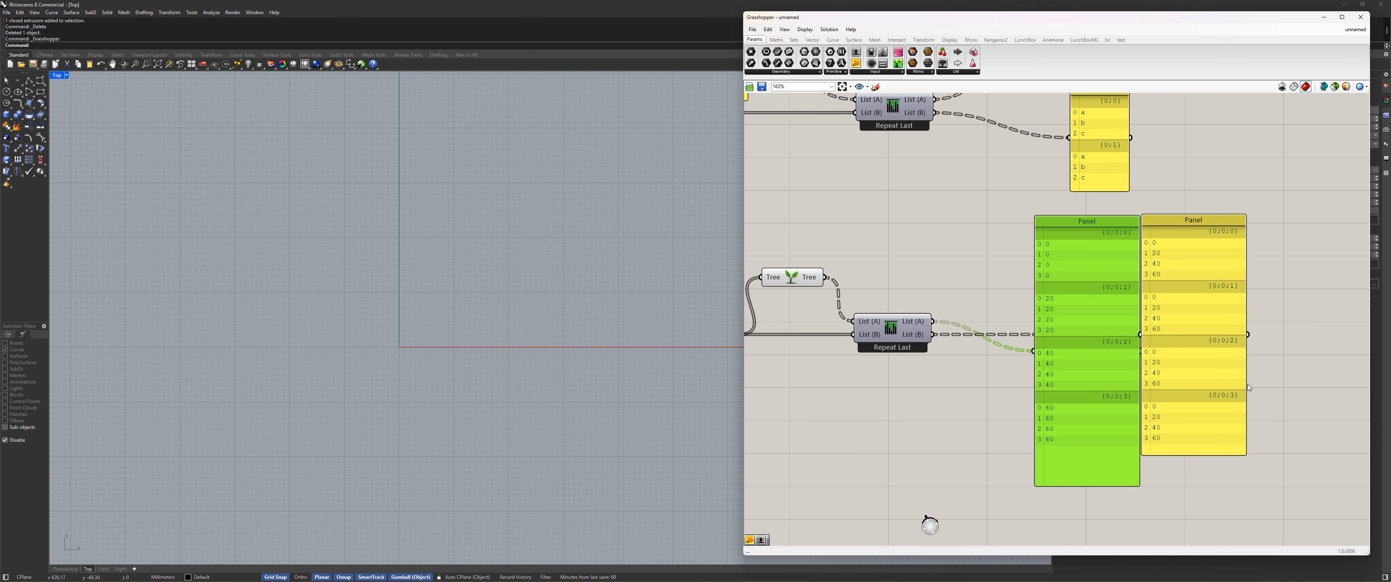
left_click_drag(1084, 334, 986, 288)
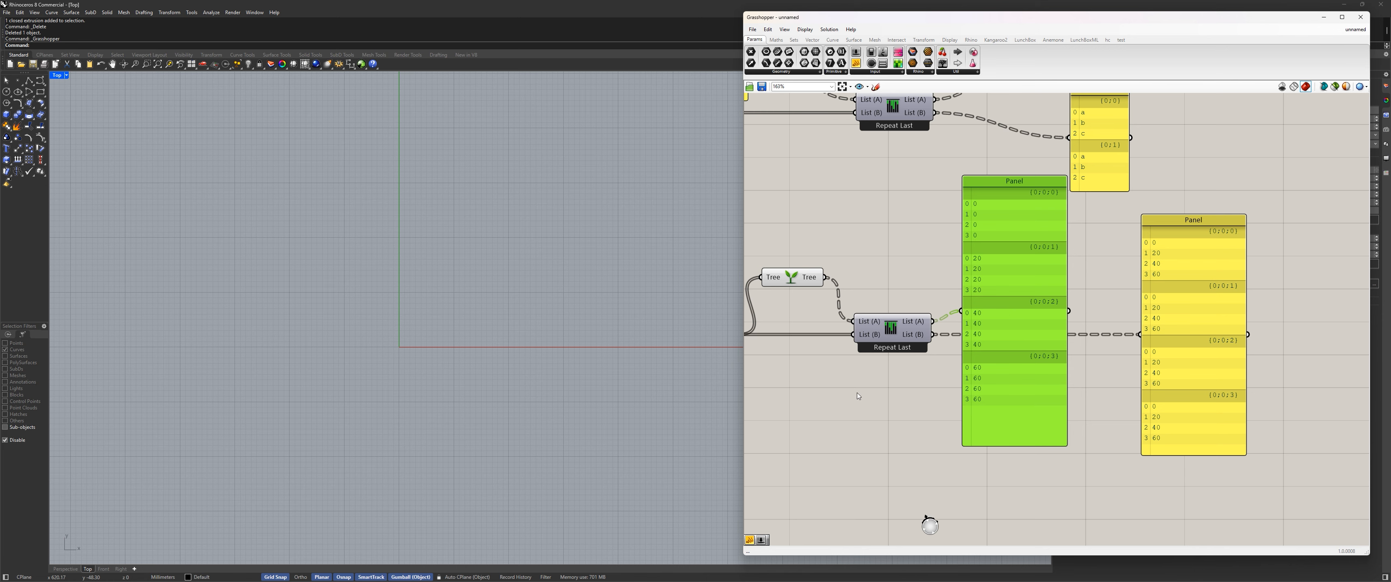
Rename the new Longest List's first input Y and its second input X
right_click_drag(858, 396, 948, 390)
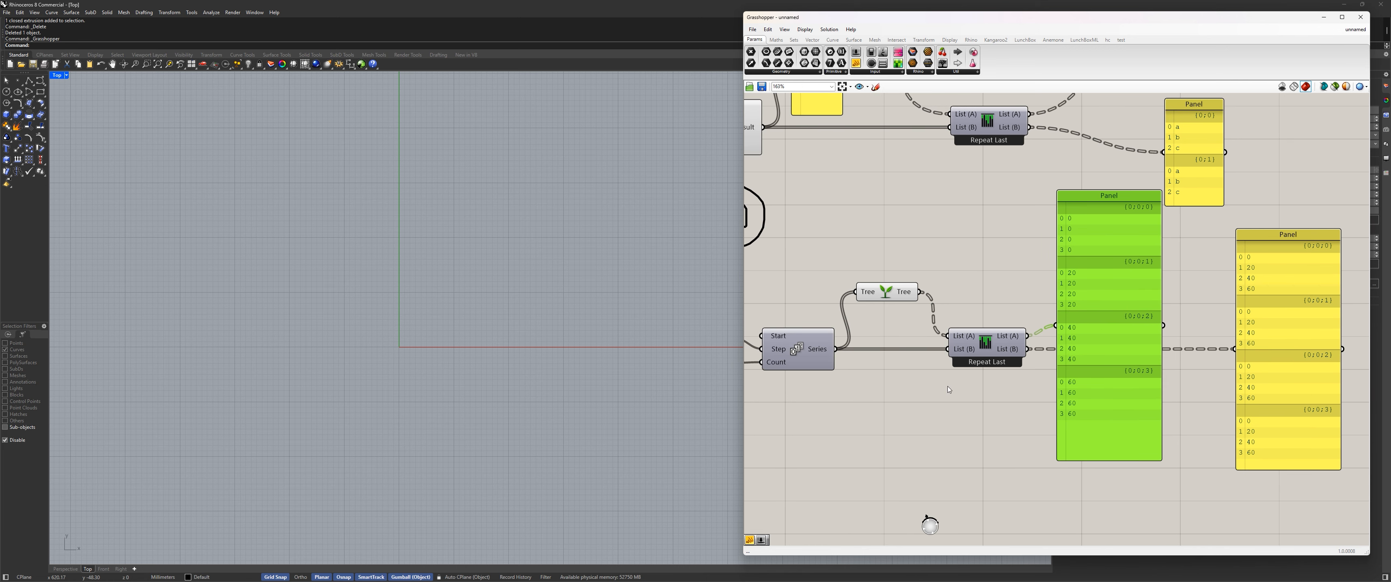
right_click(964, 341)
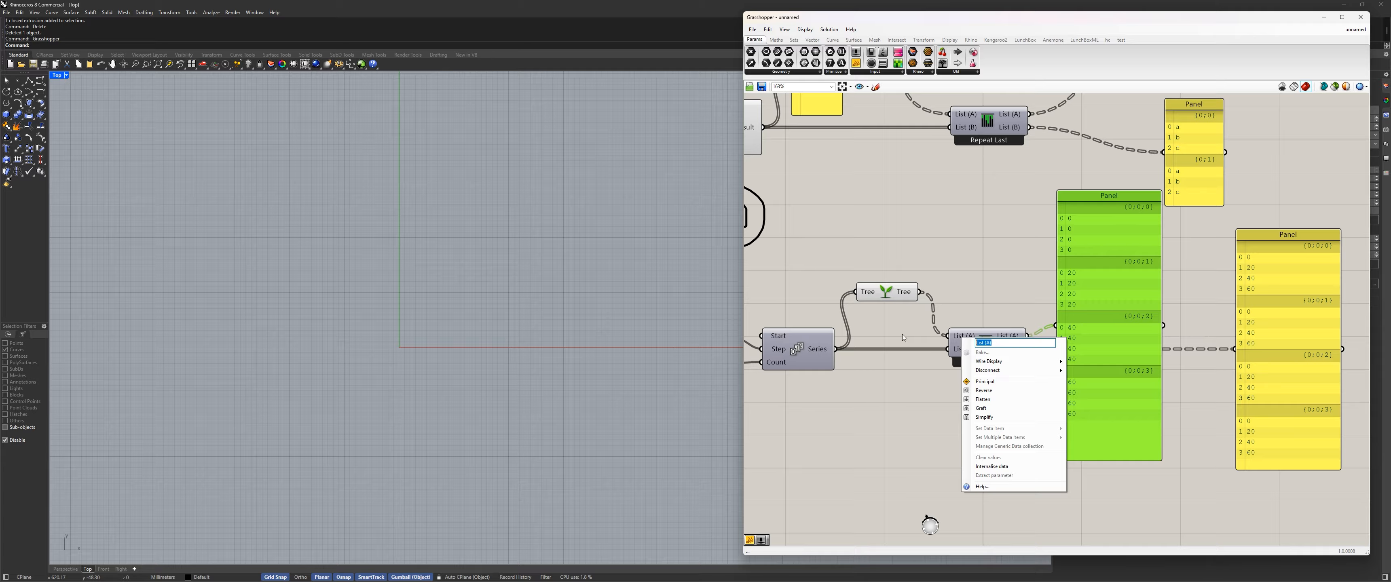
type("Y")
key("Return")
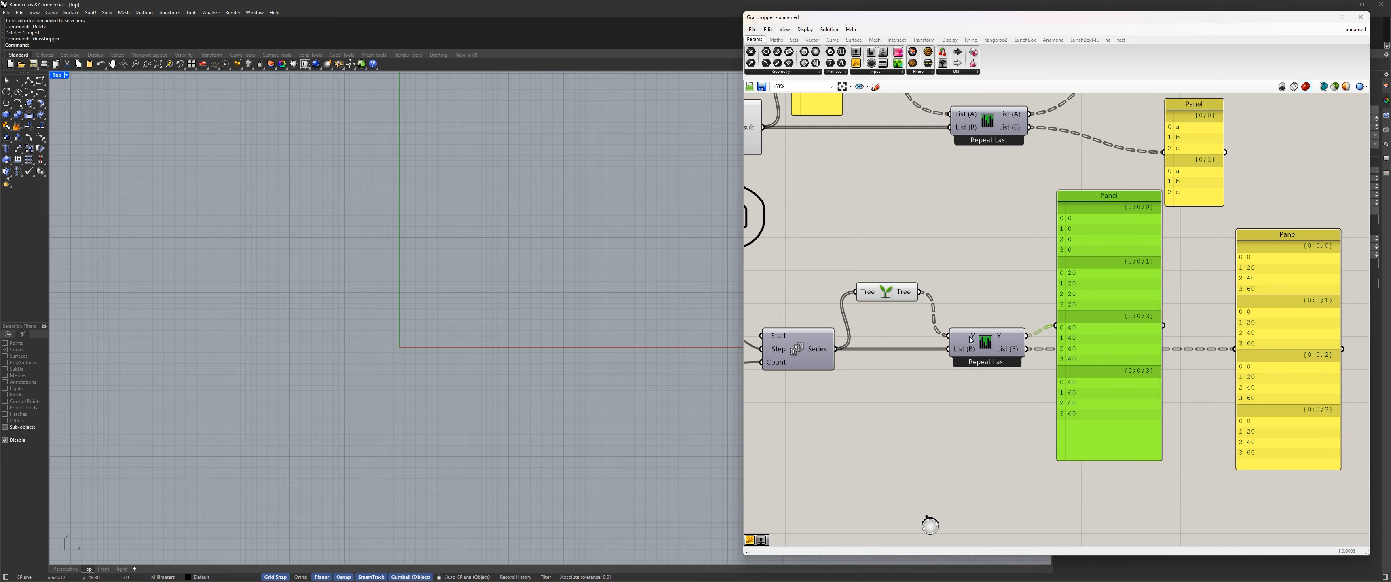
right_click(956, 351)
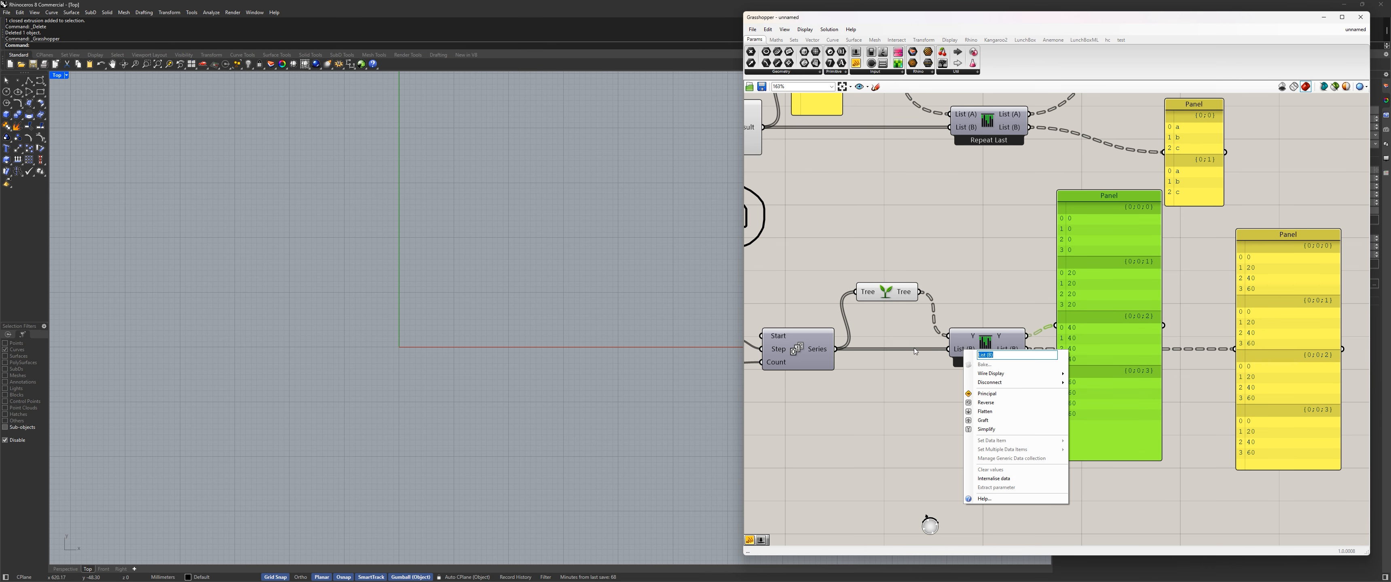
type("X")
key("Return")
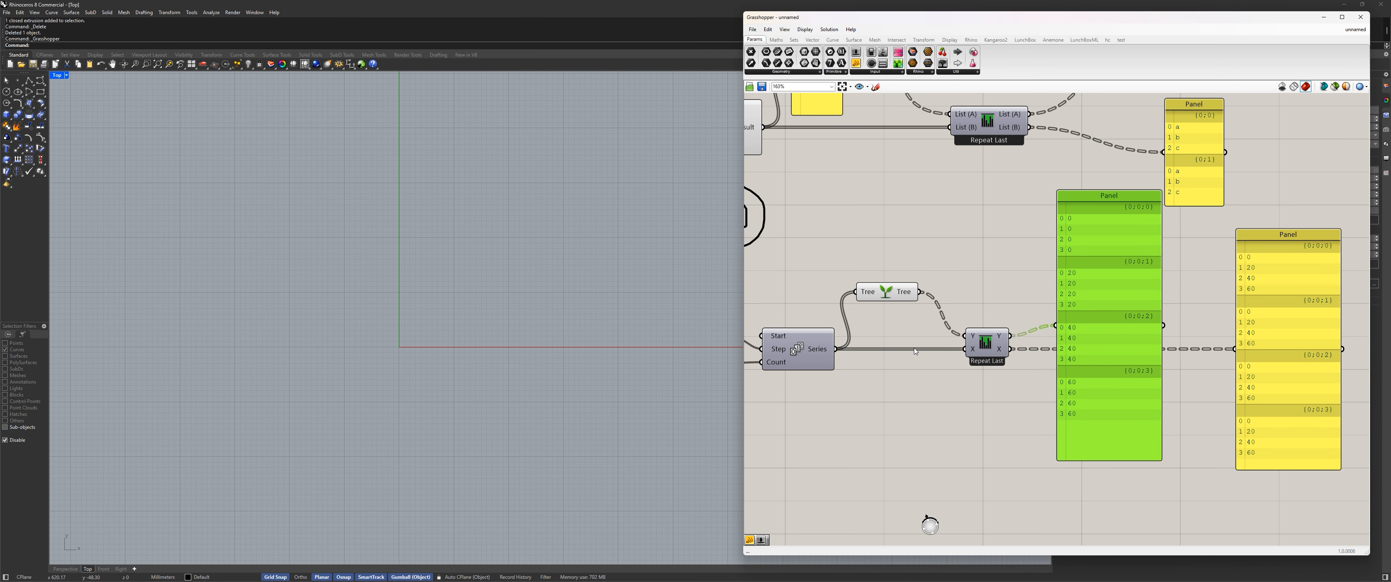
Move Graft Tree closer to Longest List and shift the Y panel toward the X panel
left_click_drag(893, 299, 909, 328)
right_click_drag(1095, 329, 995, 292)
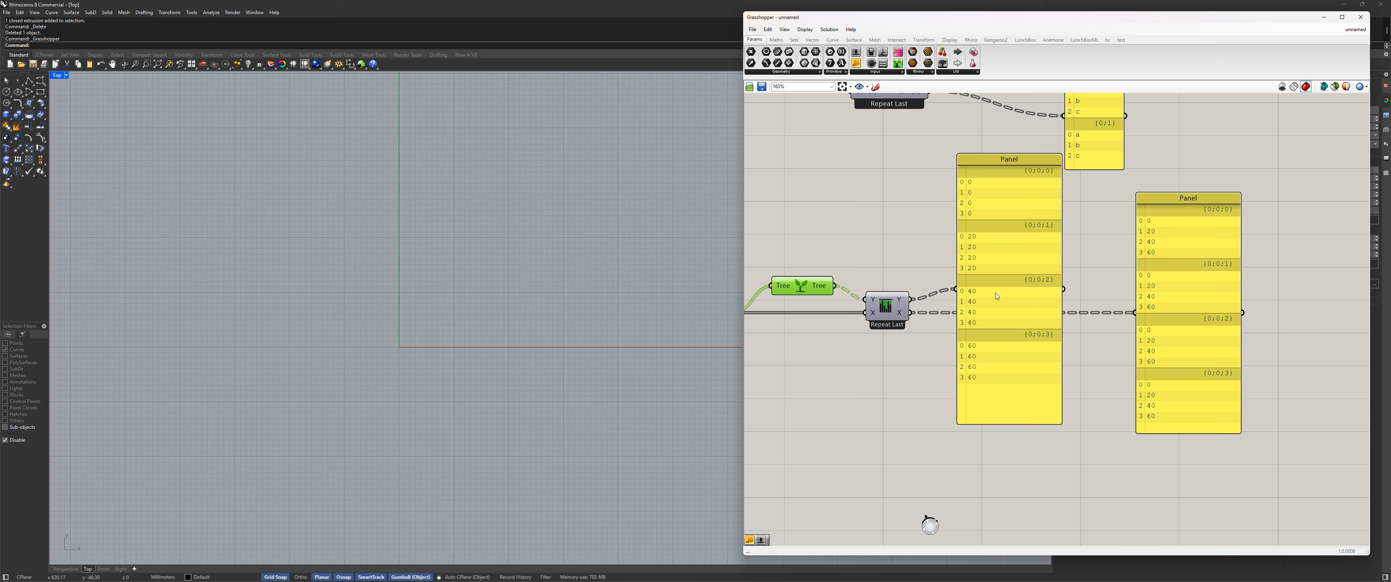
left_click_drag(1019, 261, 1051, 263)
left_click(898, 302)
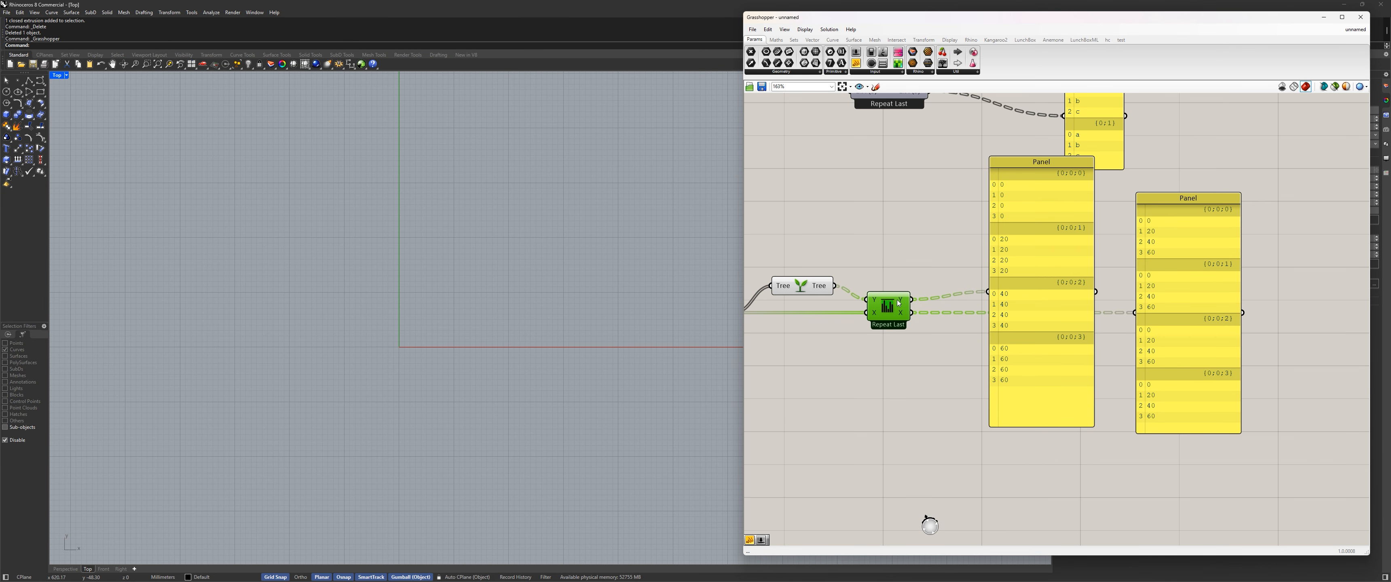
left_click(1179, 326)
Sketch the note "{X,Y,Z}" on the canvas below Series and Graft Tree, with a 0 under the Z, and finish sketching
right_click_drag(894, 363, 1124, 344)
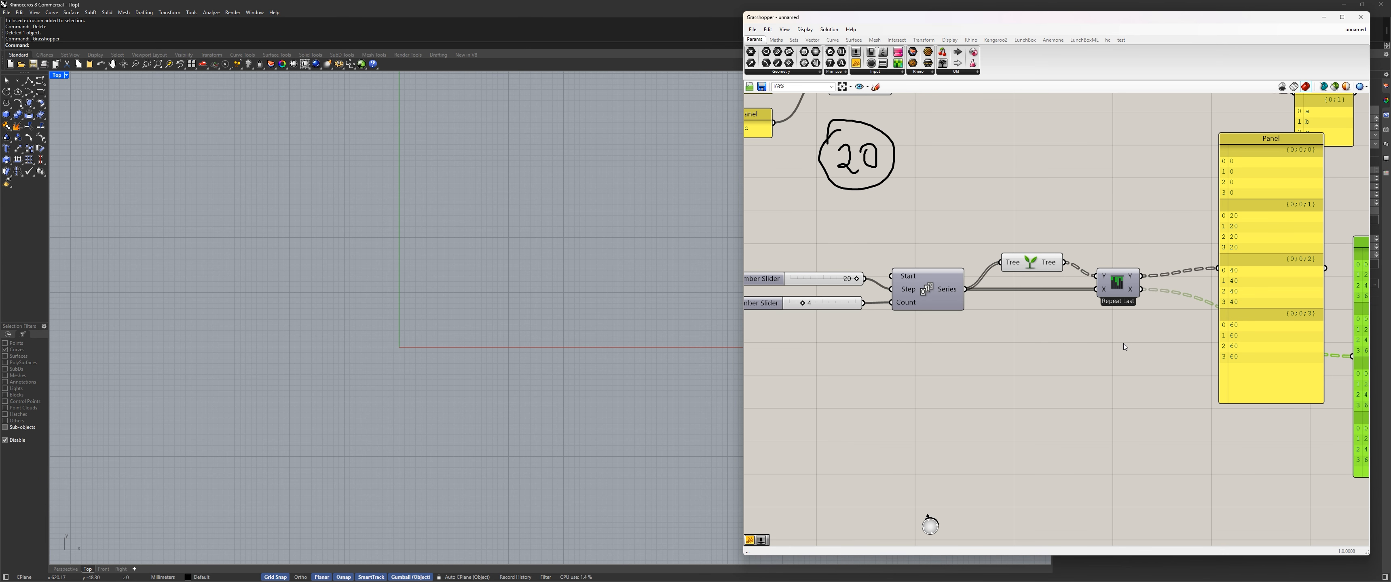
mouse_move(1124, 343)
right_mouse_down()
mouse_move(1099, 340)
mouse_move(1218, 263)
mouse_move(1143, 294)
mouse_move(1148, 306)
right_mouse_up()
left_click(876, 87)
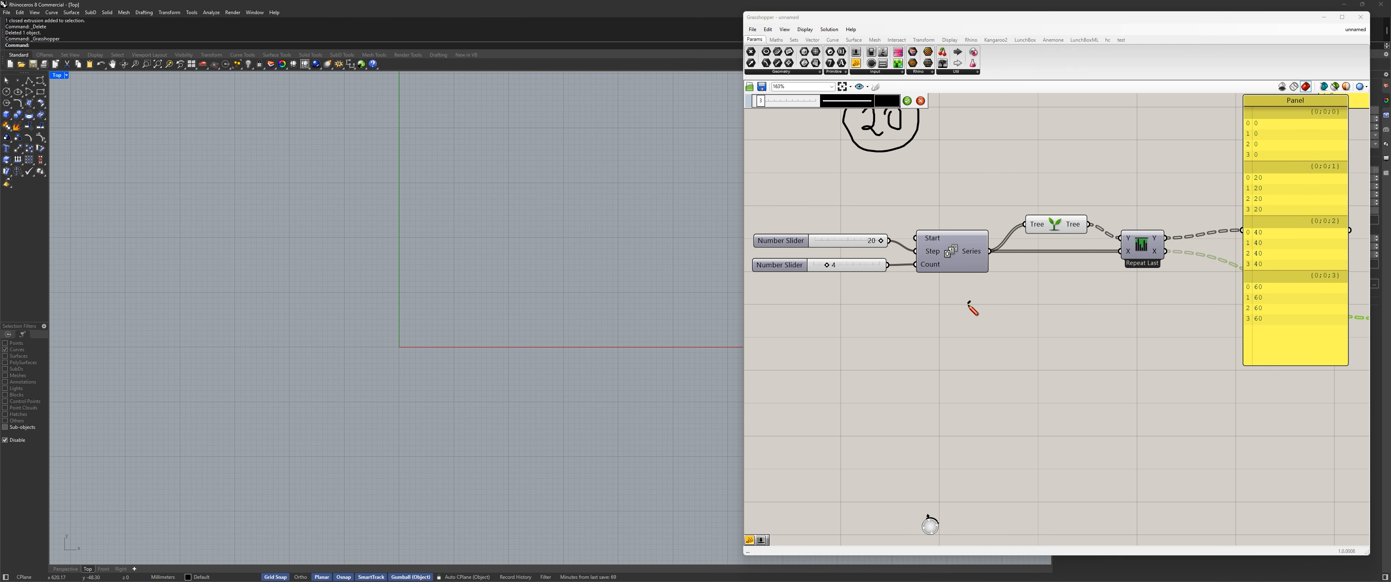
mouse_move(970, 301)
left_mouse_down()
mouse_move(974, 330)
mouse_move(992, 323)
left_mouse_up()
mouse_move(992, 311)
left_mouse_down()
mouse_move(983, 323)
mouse_move(997, 328)
left_mouse_up()
mouse_move(1005, 309)
left_mouse_down()
mouse_move(1019, 328)
mouse_move(1060, 314)
mouse_move(1051, 331)
left_mouse_up()
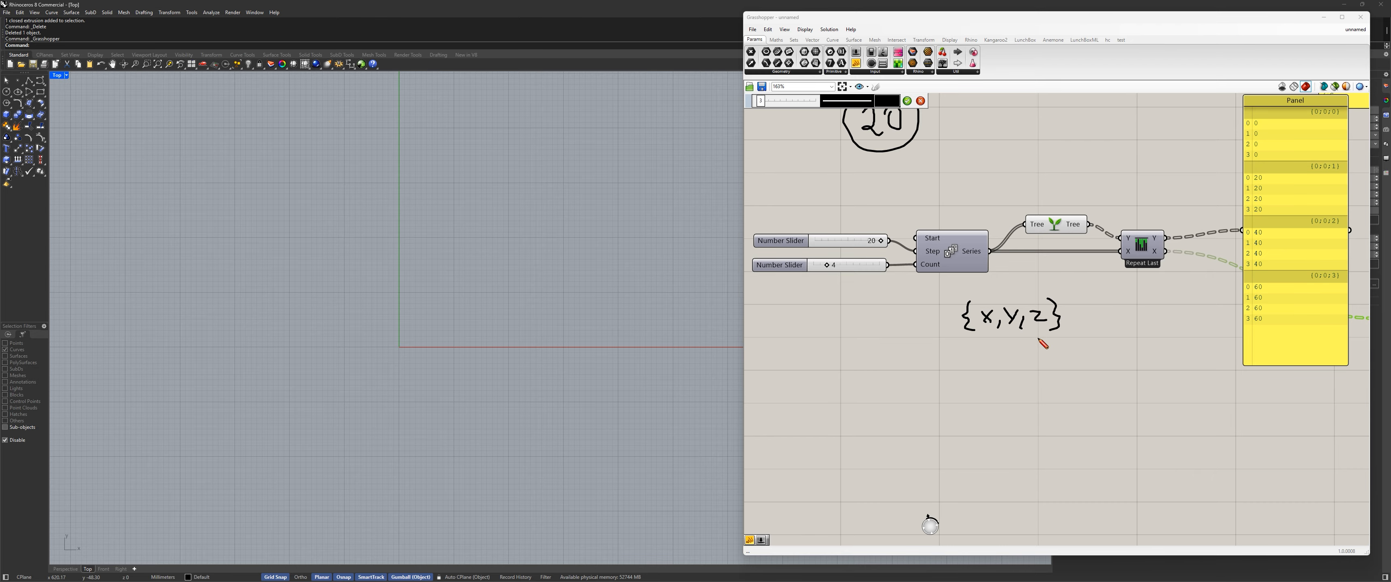
left_click_drag(1038, 337, 1038, 338)
scroll(1040, 341, "down", 3)
scroll(1276, 320, "up", 3)
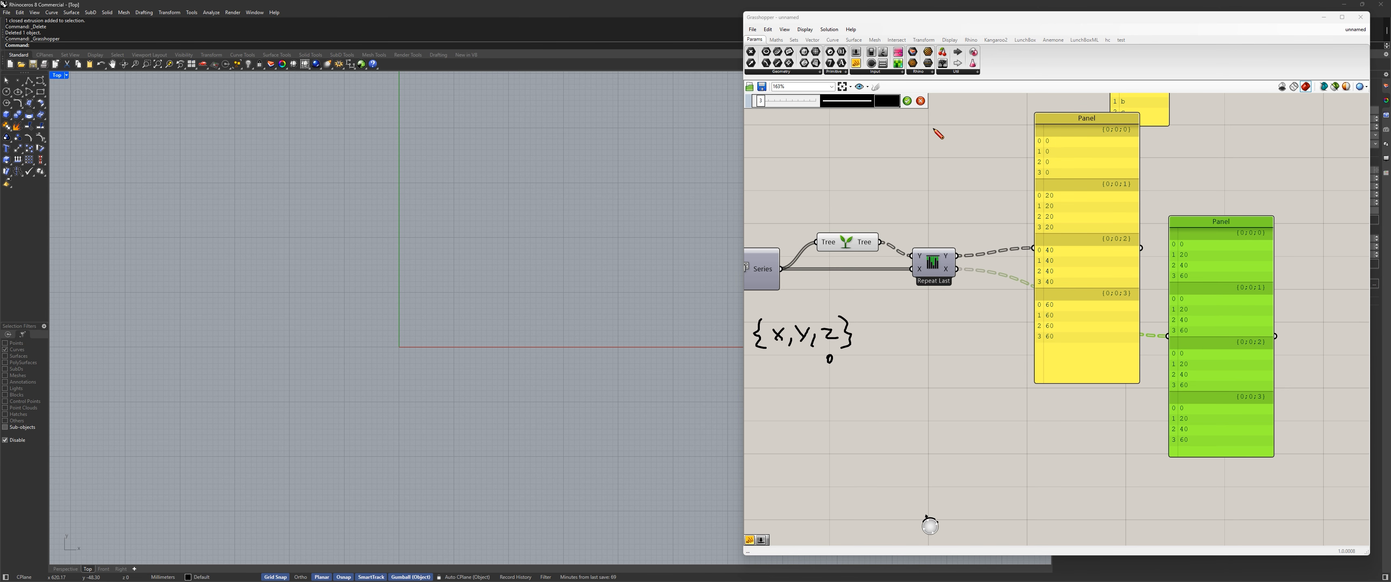
left_click(907, 101)
Add a panel fed from the Series output and place it below the {X,Y,Z} sketch
right_click_drag(803, 277, 881, 275)
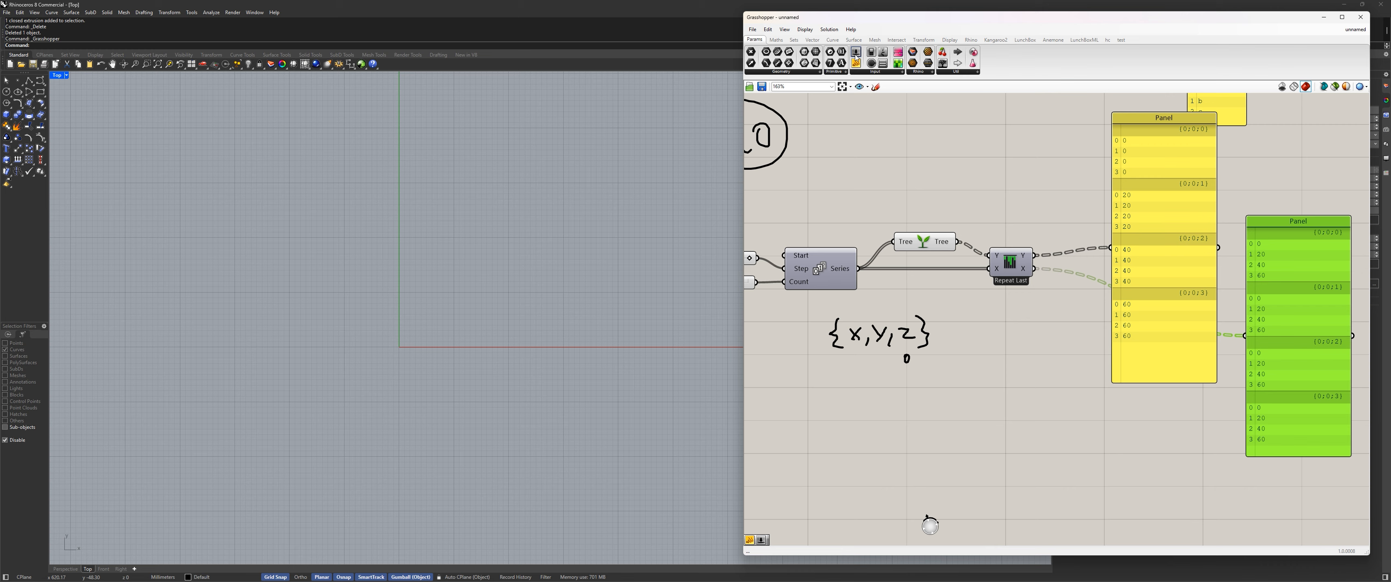
left_click_drag(856, 63, 1009, 341)
left_click_drag(859, 269, 973, 420)
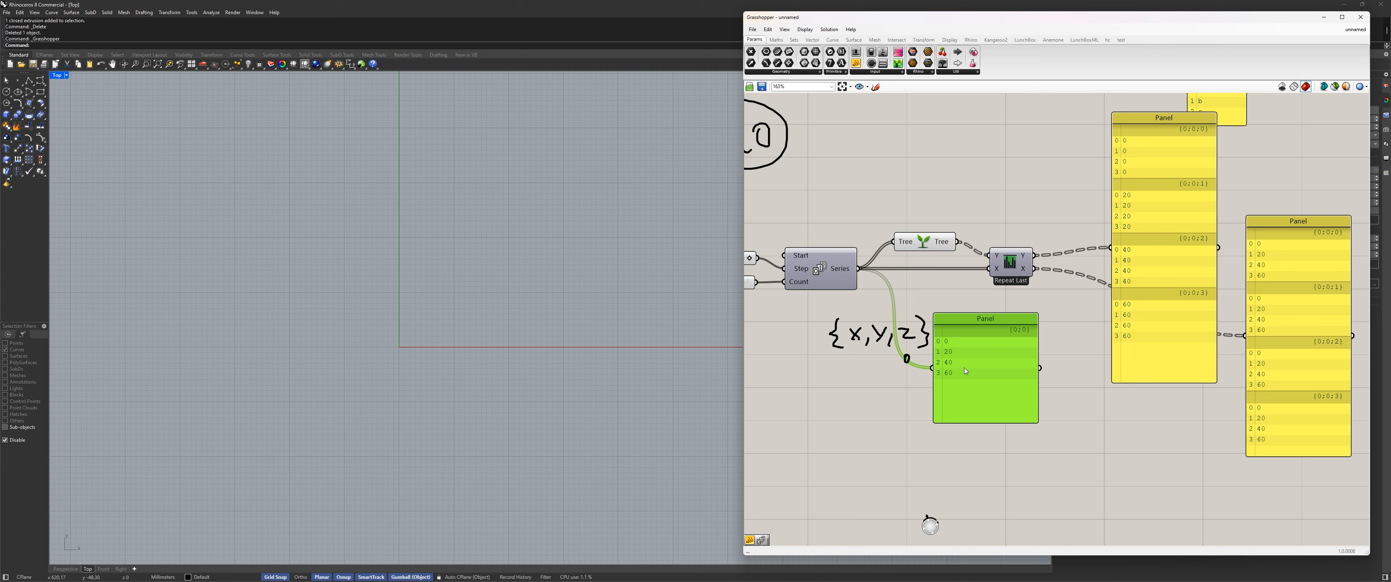
left_click_drag(972, 366, 915, 417)
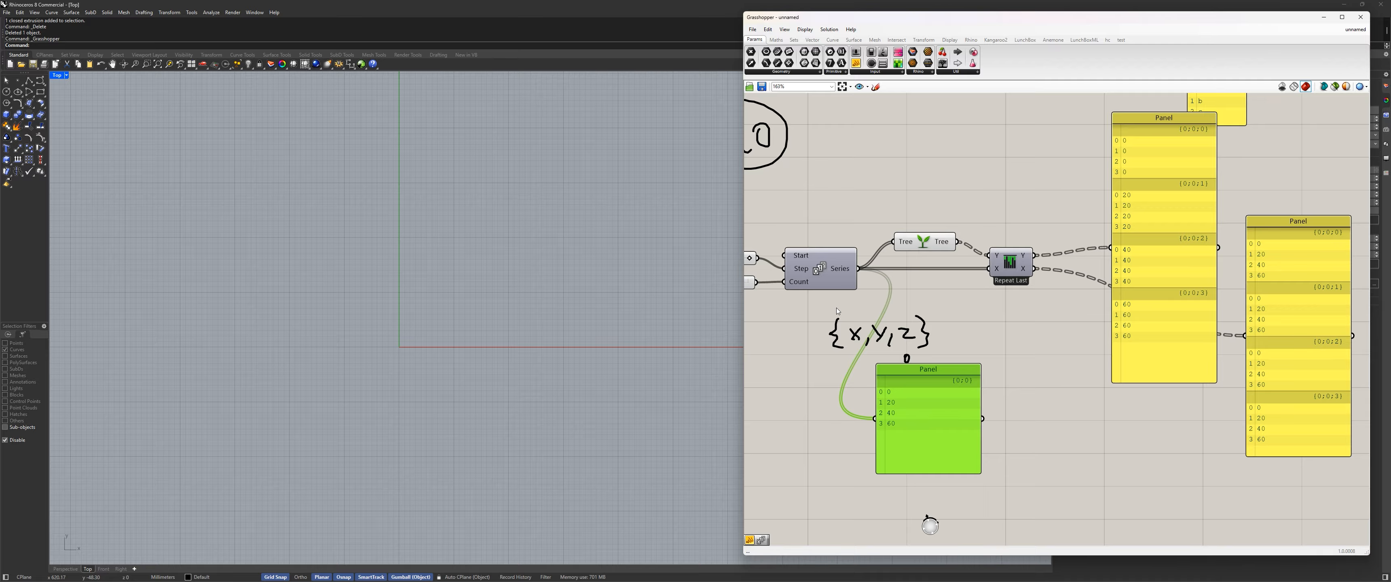
Add a Multiplication component below Longest List, and move the Series panel down and away from it
left_click(780, 40)
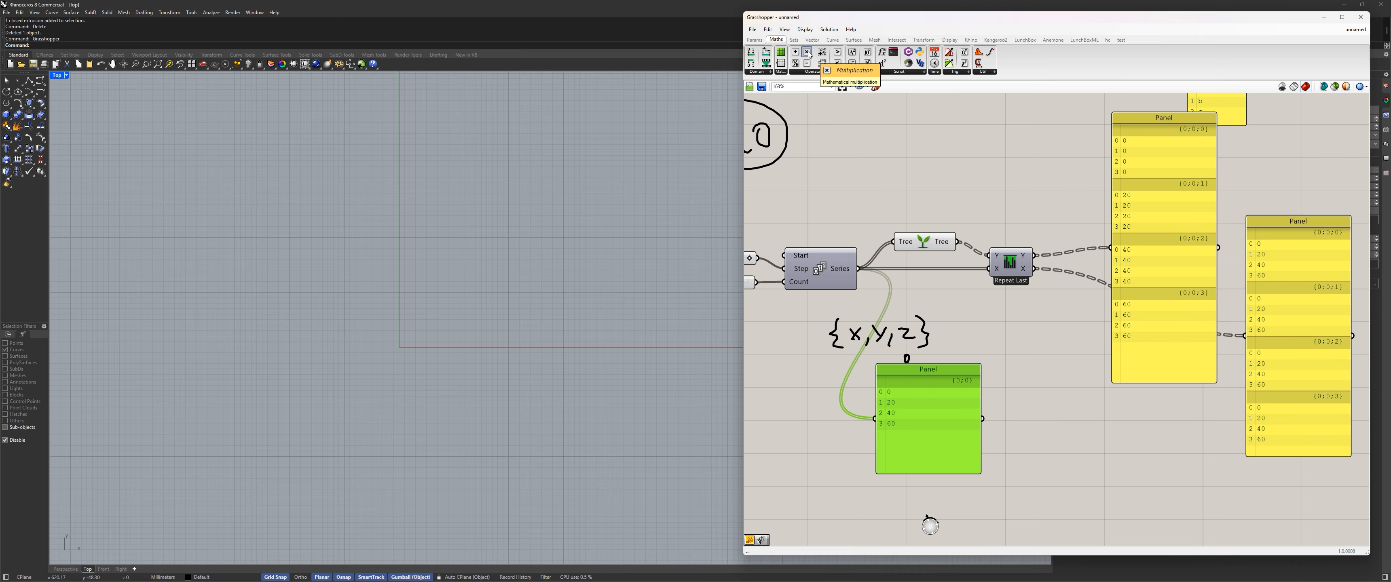
left_click_drag(806, 55, 1020, 363)
left_click_drag(935, 375, 900, 391)
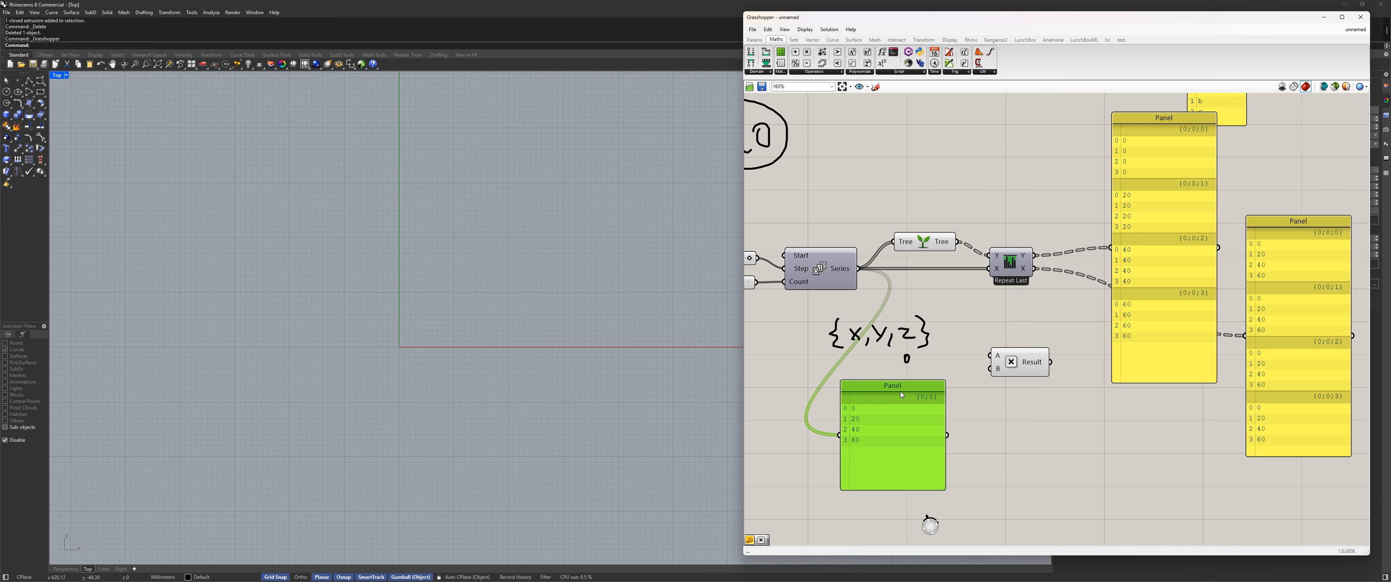
Connect the Series output to input A of the Multiplication component and move the Series panel lower, away from Multiplication
scroll(1013, 376, "up", 2)
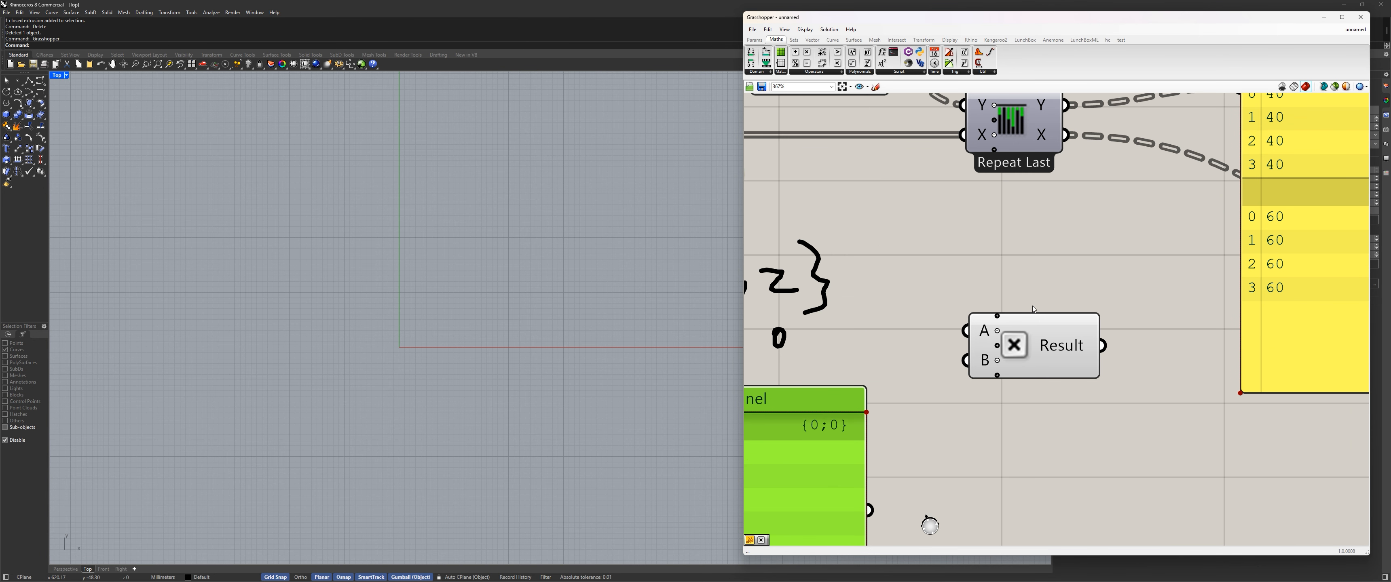
scroll(1021, 357, "up", 6)
scroll(997, 397, "up", 4)
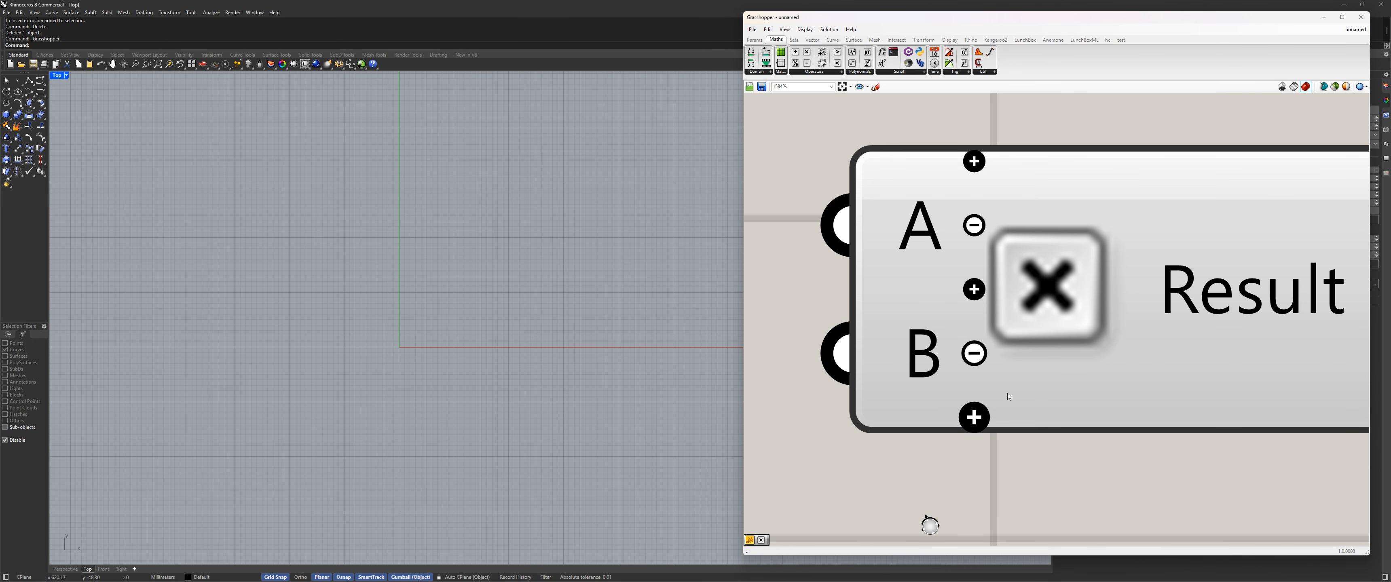
scroll(1032, 364, "down", 12)
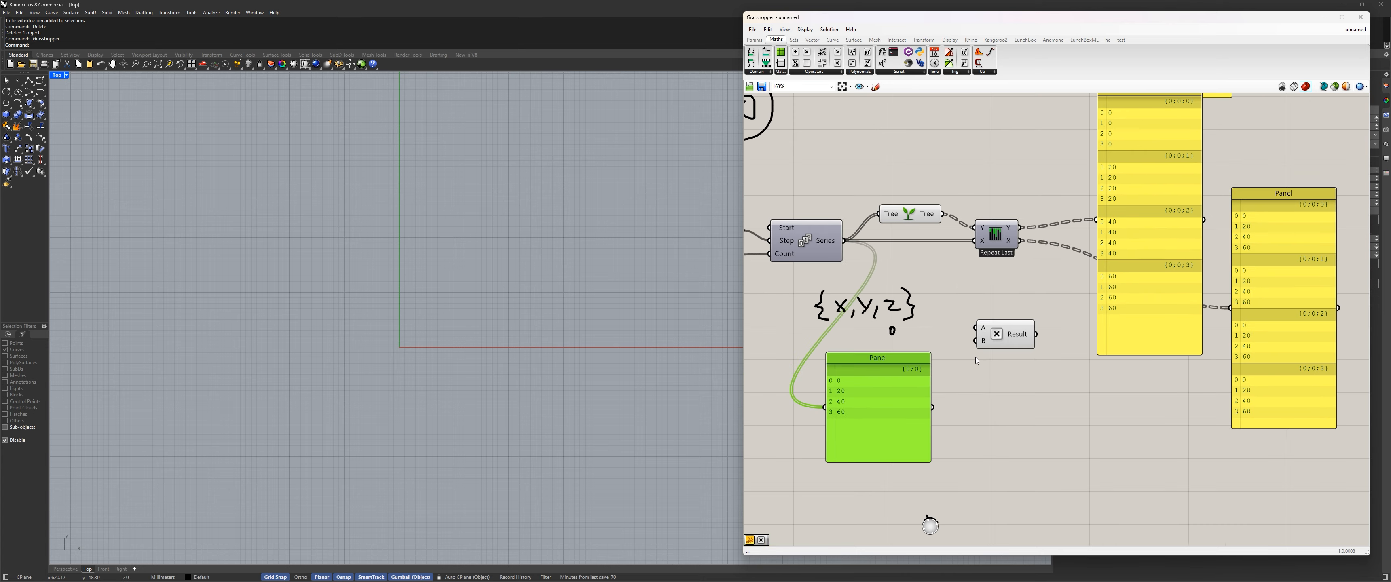
left_click_drag(843, 240, 979, 328)
left_click_drag(880, 382, 906, 374)
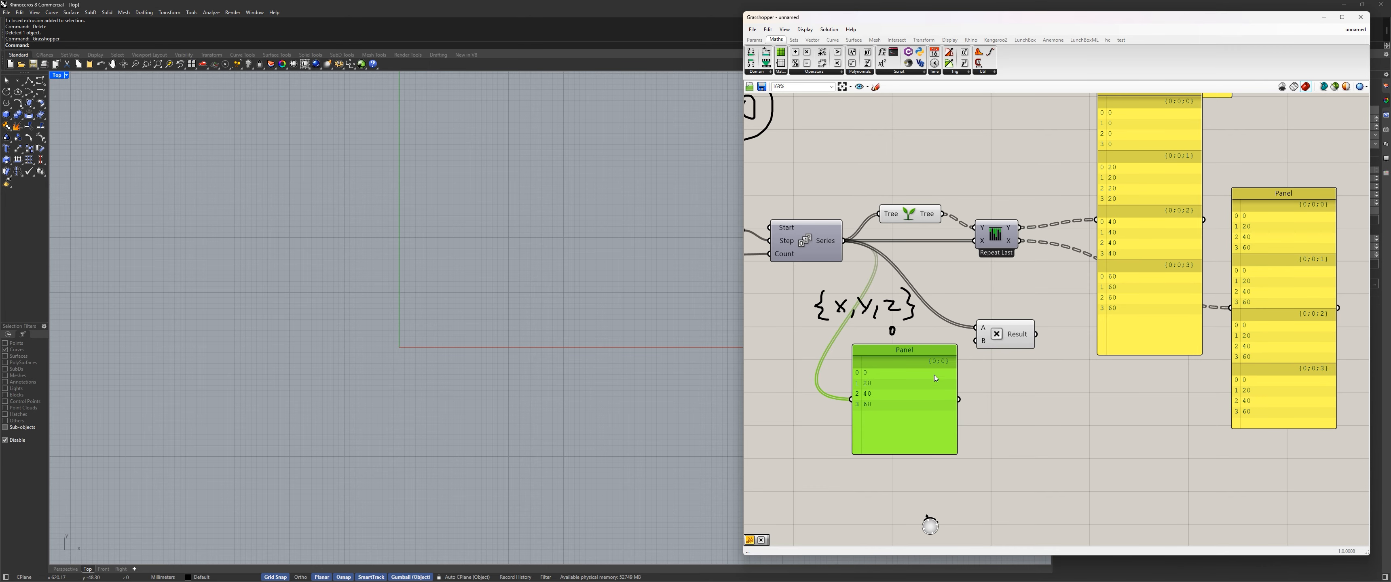
left_click_drag(904, 388, 848, 398)
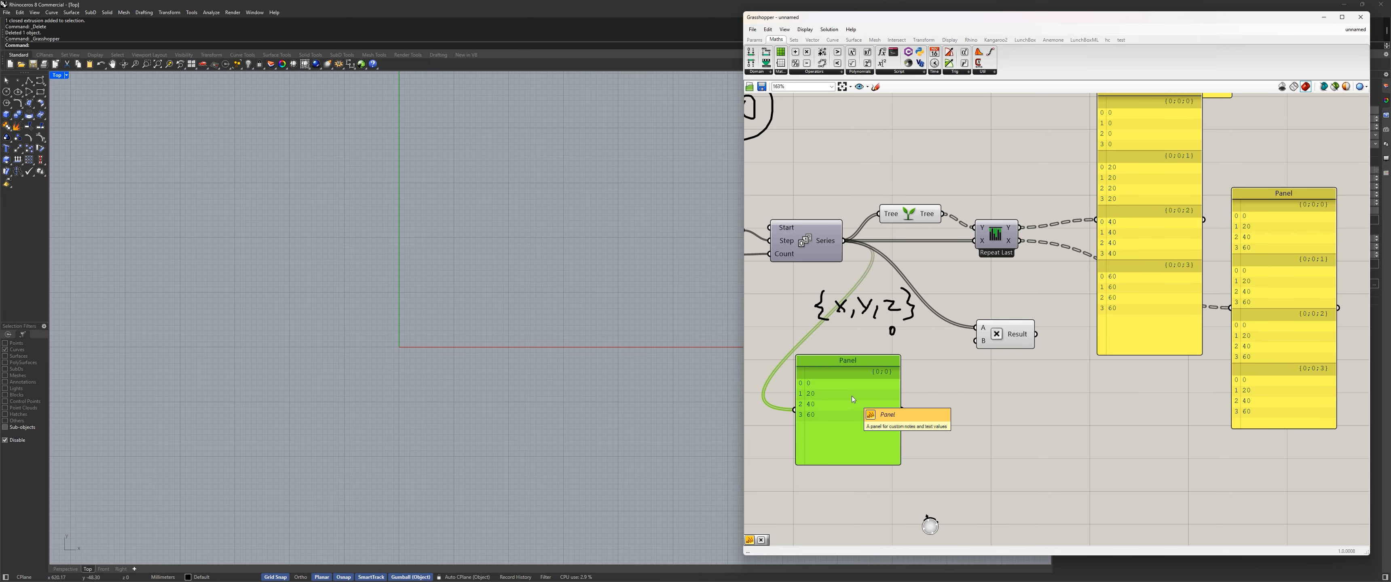
right_click_drag(887, 382, 954, 370)
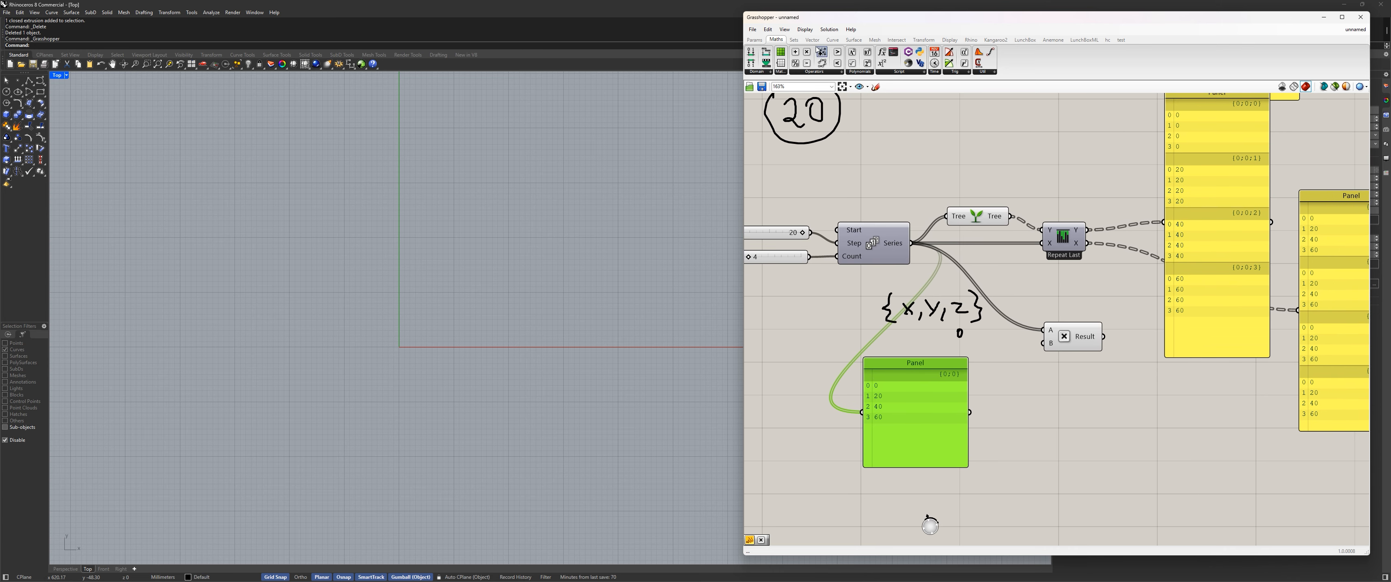
Add a panel containing 0, shrink it beside Multiplication and connect it to the component's input B
left_click(755, 40)
left_click_drag(856, 64, 1003, 389)
scroll(992, 437, "up", 2)
left_click(1013, 372)
double_click(1014, 372)
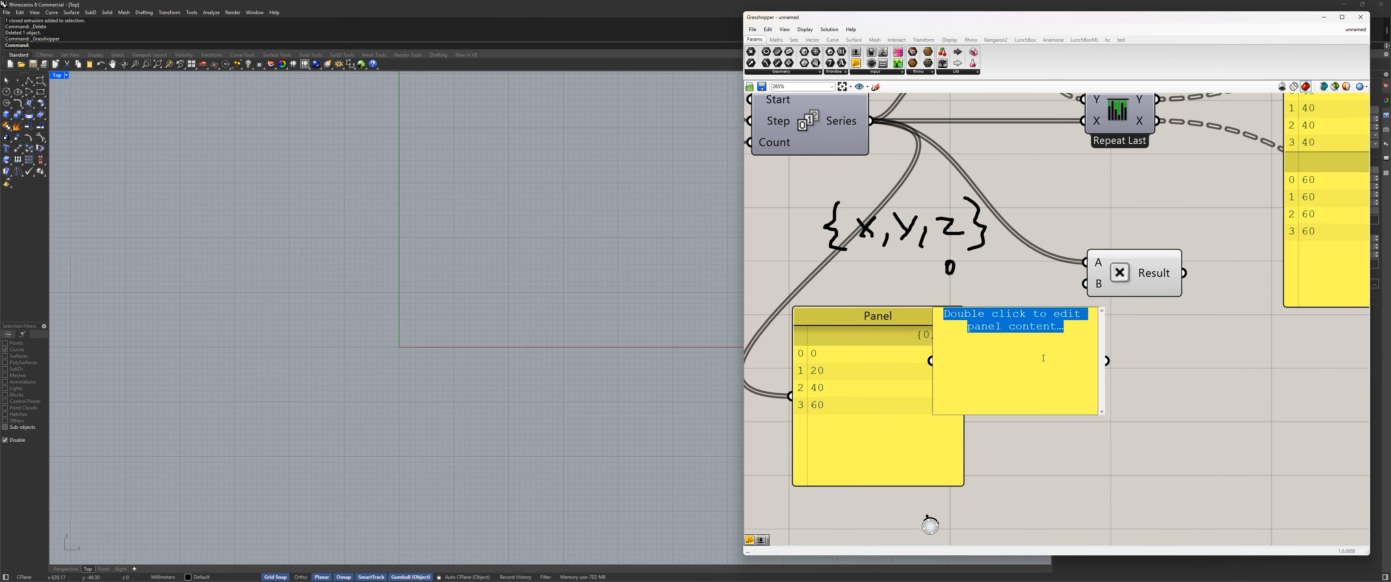
type("0")
left_click(1189, 317)
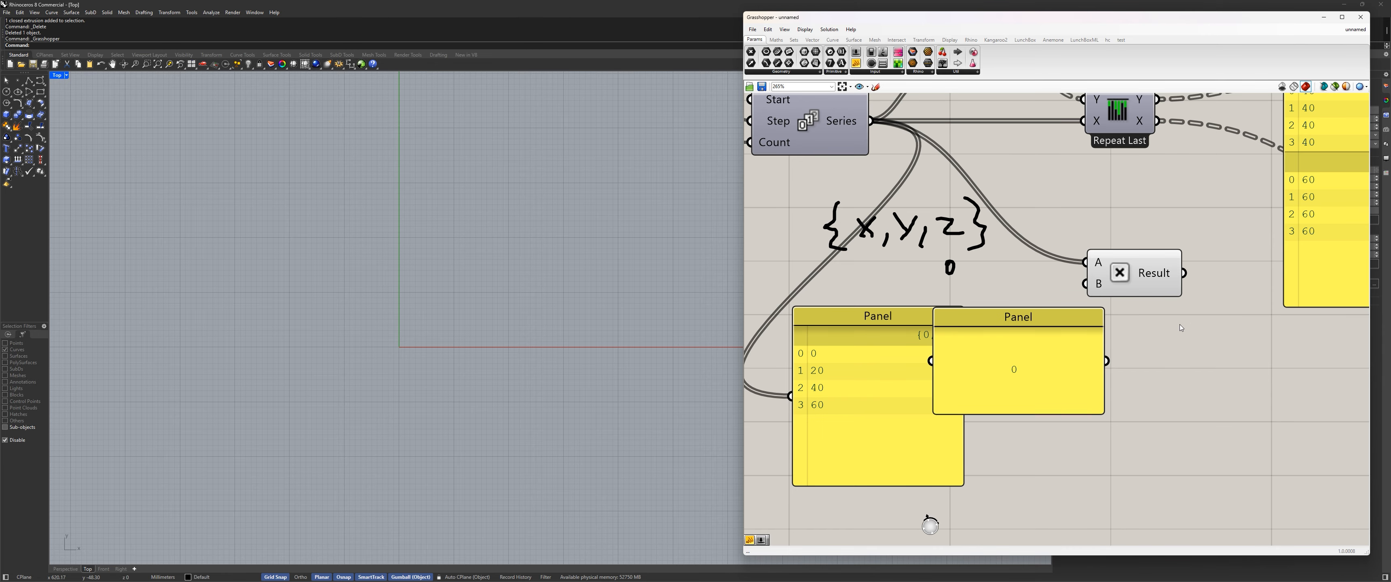
left_click_drag(1052, 377, 1096, 410)
left_click_drag(1143, 448, 1085, 283)
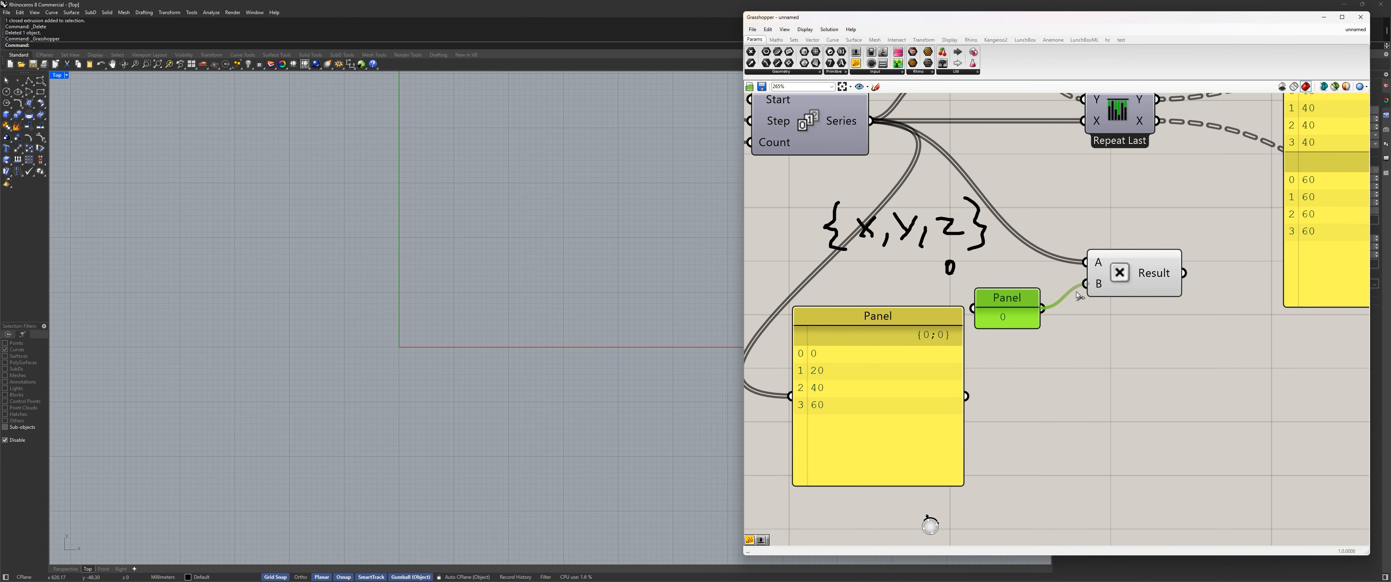
Feed the existing Series panel from the Multiplication result instead and place it beside that component
scroll(894, 427, "down", 3)
left_click_drag(842, 433, 1102, 419)
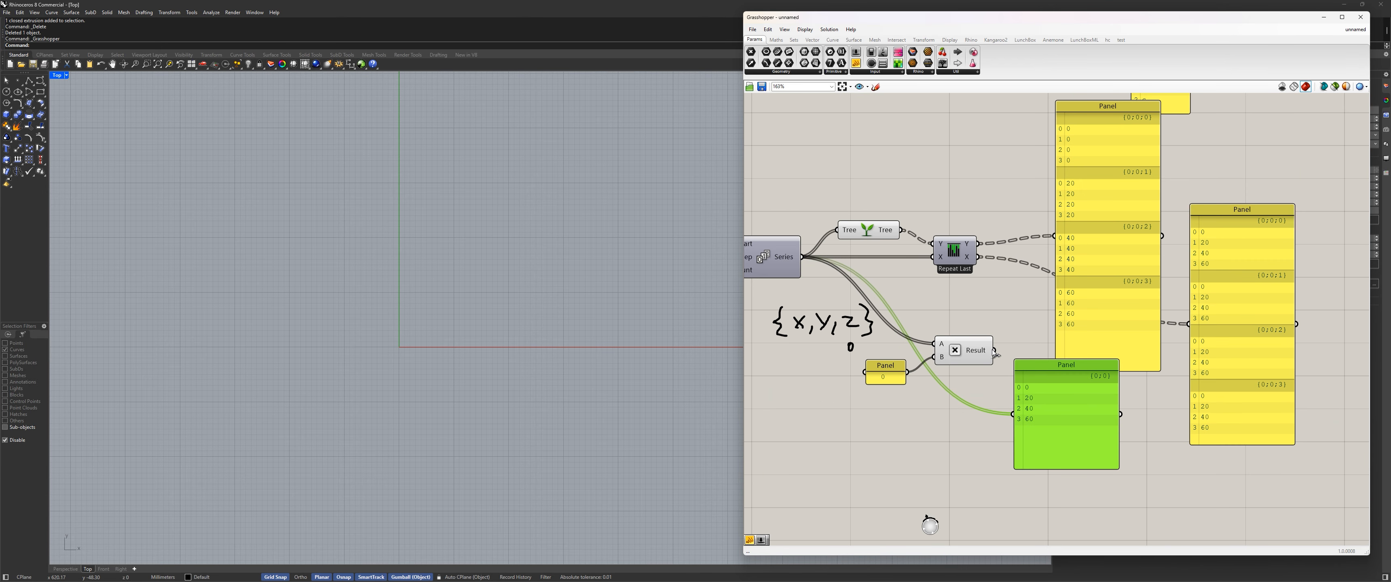
left_click_drag(993, 350, 1013, 417)
left_click_drag(1051, 431, 1068, 367)
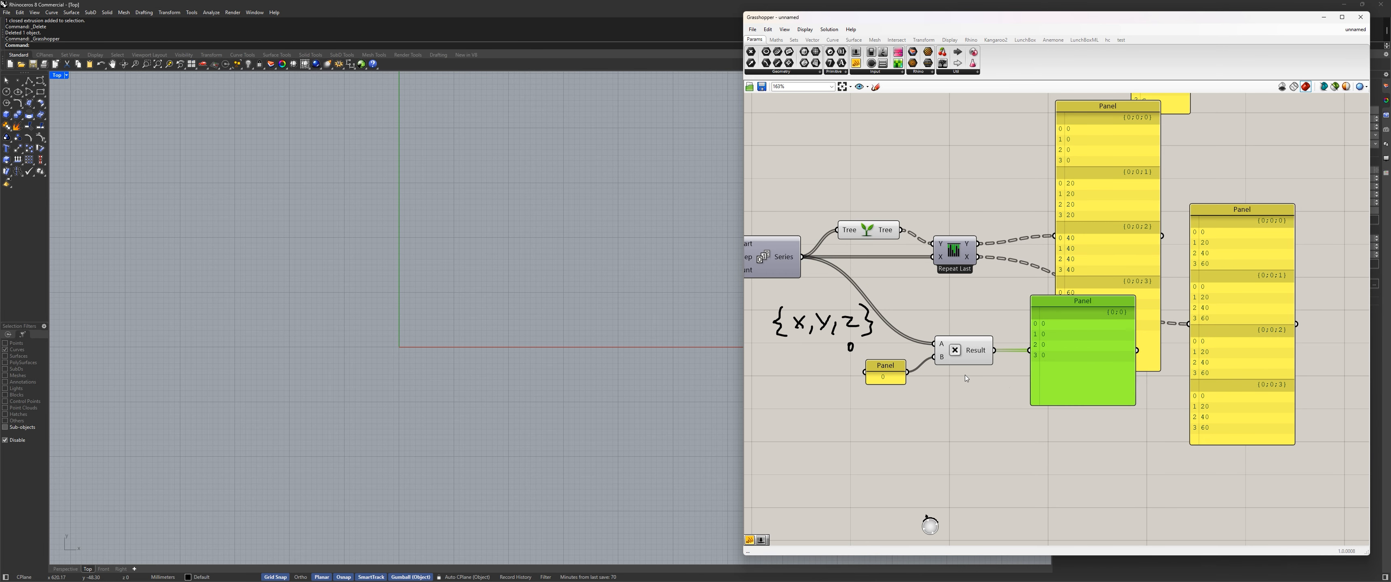
Feed the result panel from the Series output for comparison, and restore the Multiplication result as its only source
left_click_drag(969, 357, 965, 358)
left_click_drag(803, 258, 1049, 339)
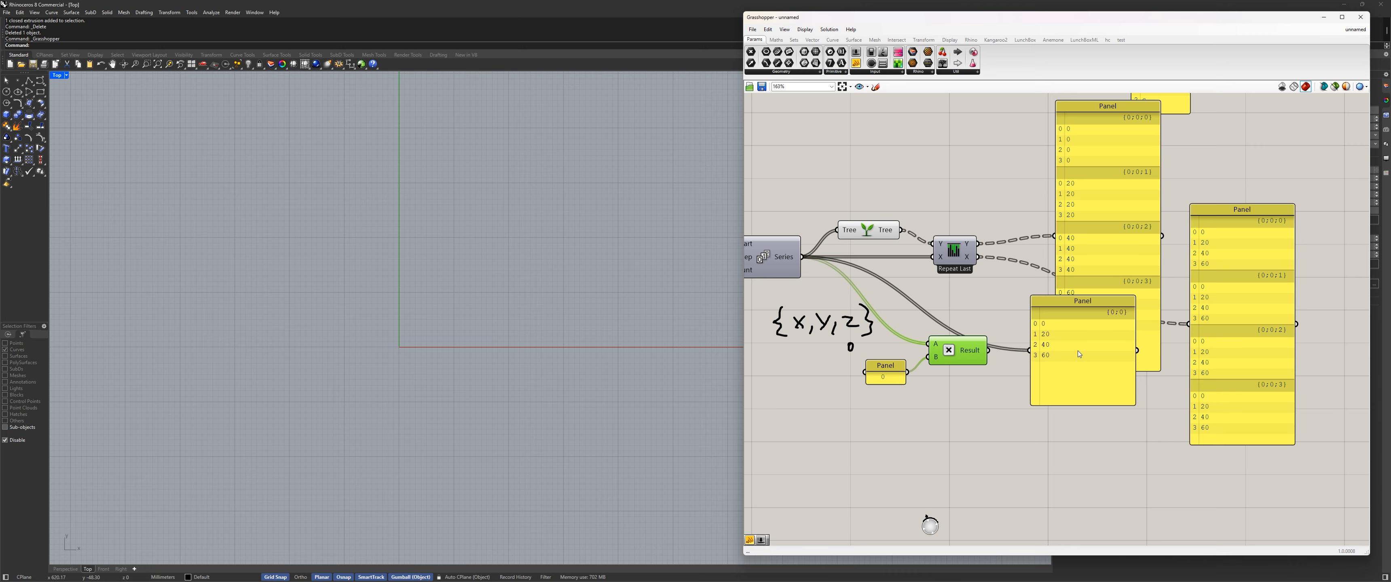
left_click_drag(972, 356, 969, 357)
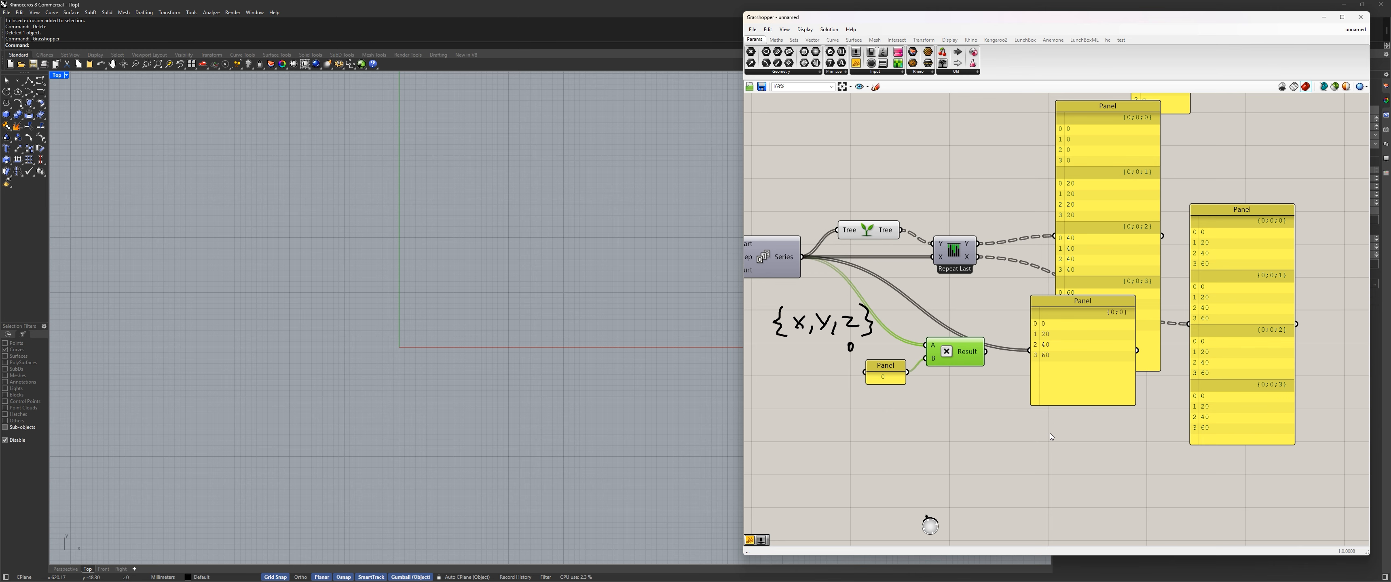
left_click_drag(875, 379, 873, 389)
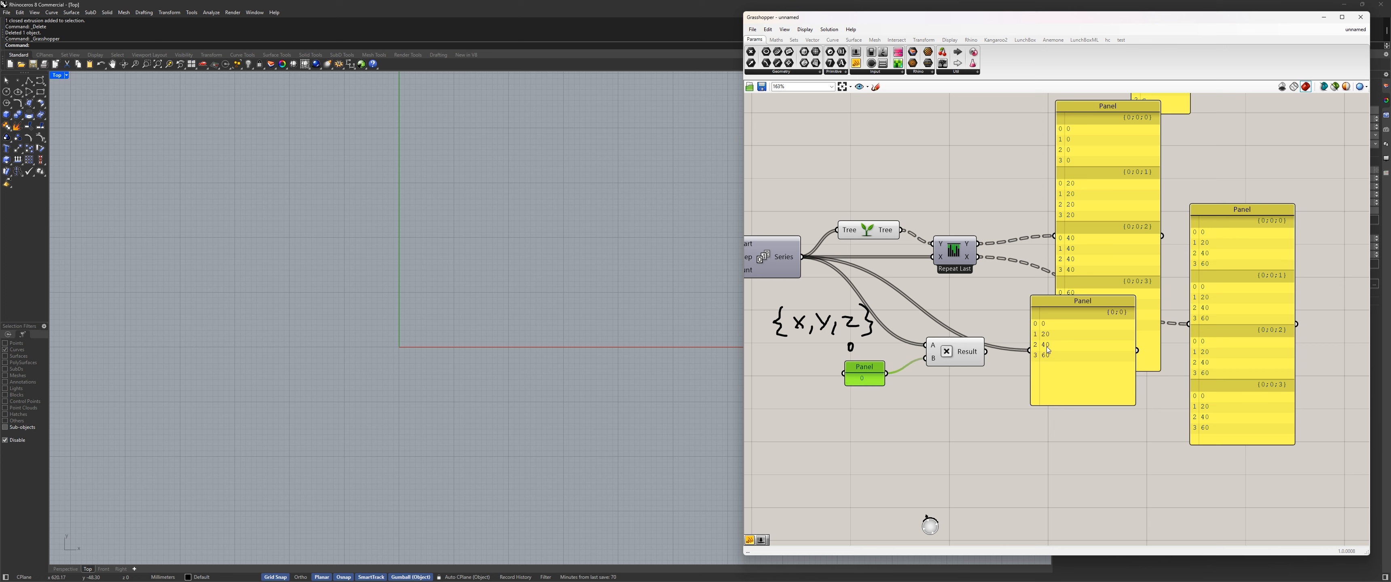
left_click_drag(884, 381, 866, 385)
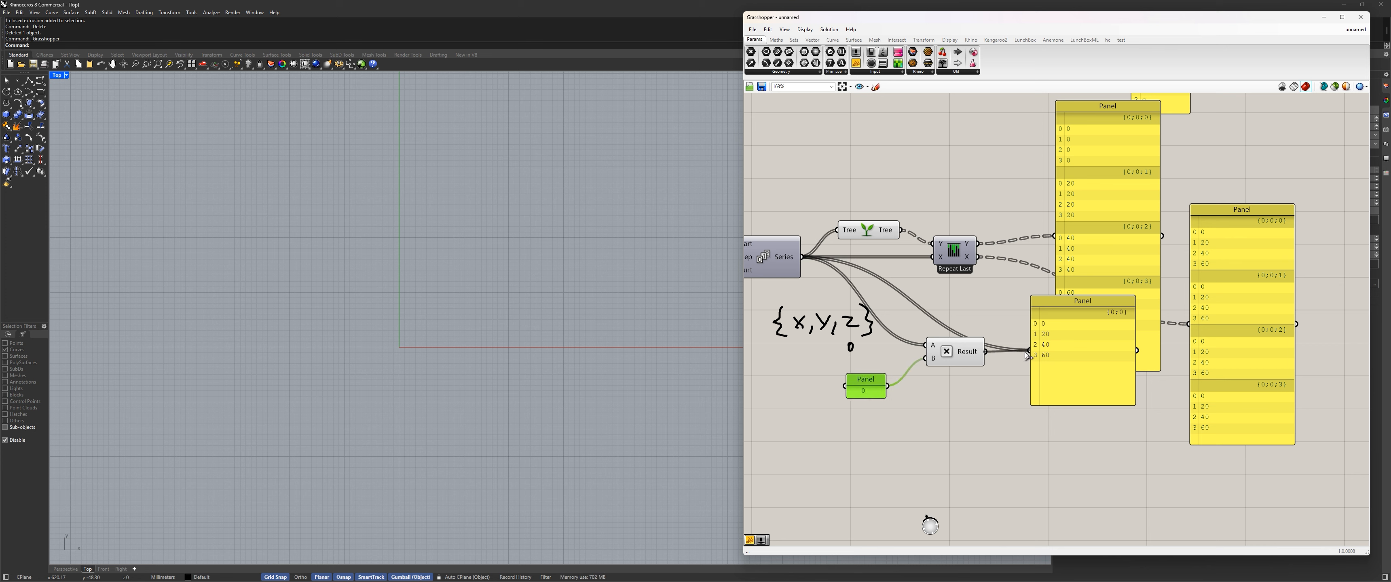
left_click_drag(1028, 351, 803, 257, "ctrl")
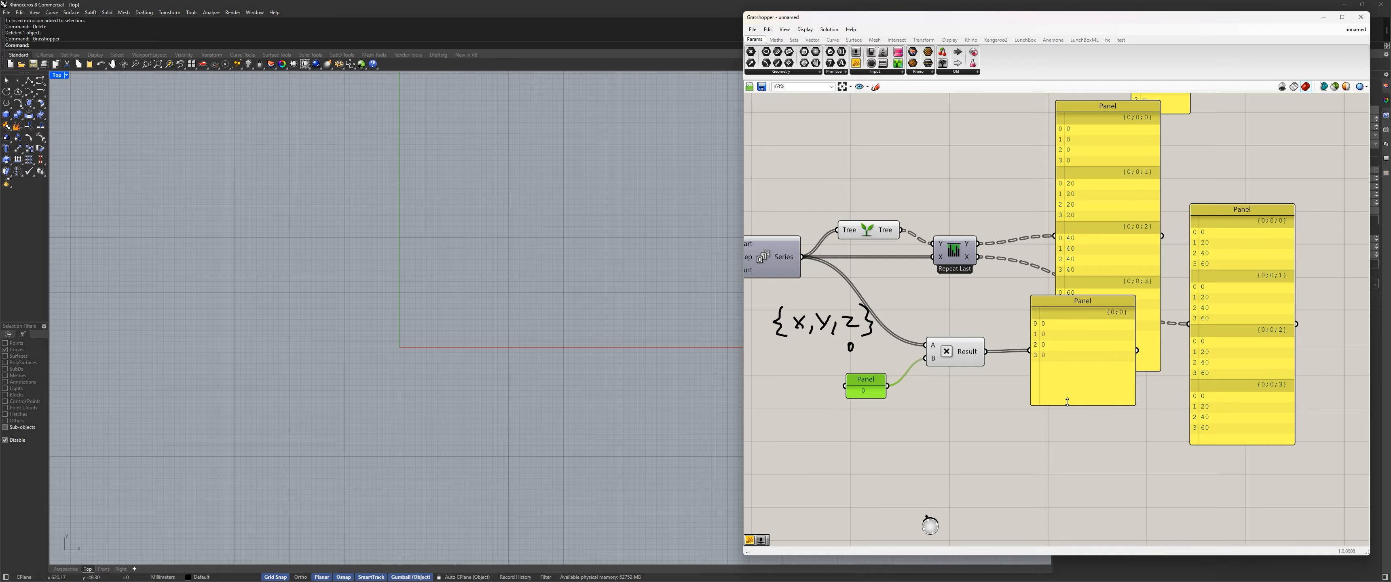
Move the Multiplication result panel below the component and lengthen the X list panel downward
left_click_drag(1033, 354, 1040, 410)
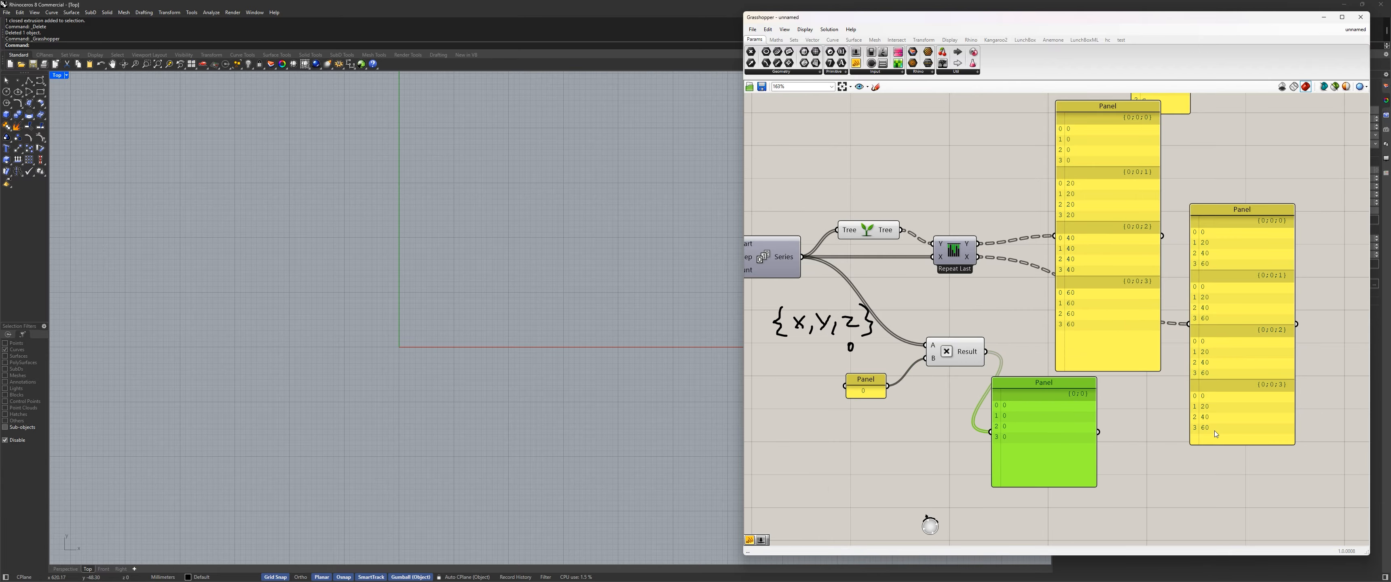
left_click_drag(1219, 443, 1218, 501)
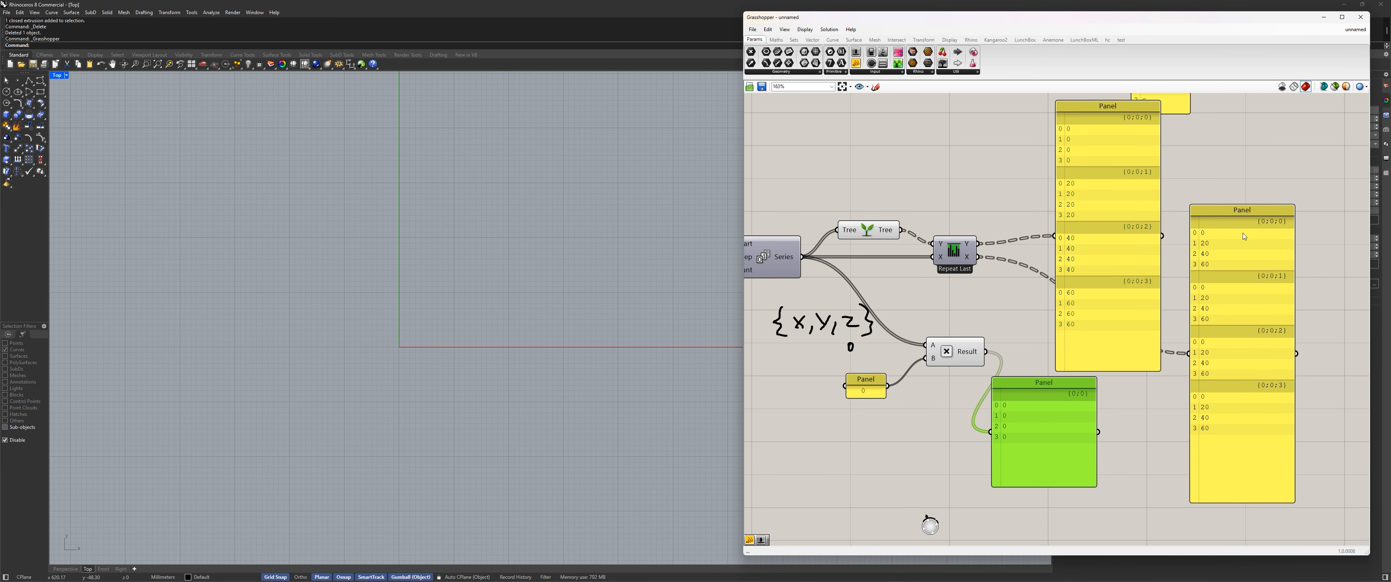
Add a third input to Longest List, feed it from the Multiplication result and move Multiplication closer to it
scroll(942, 270, "up", 5)
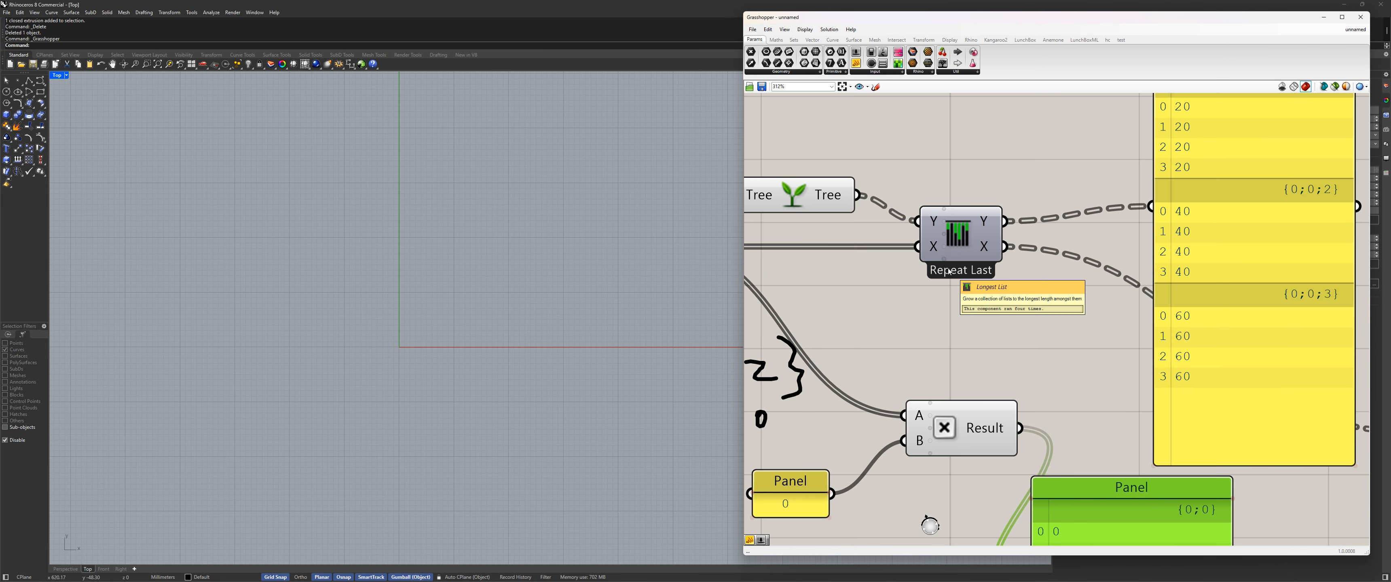
left_click(942, 255)
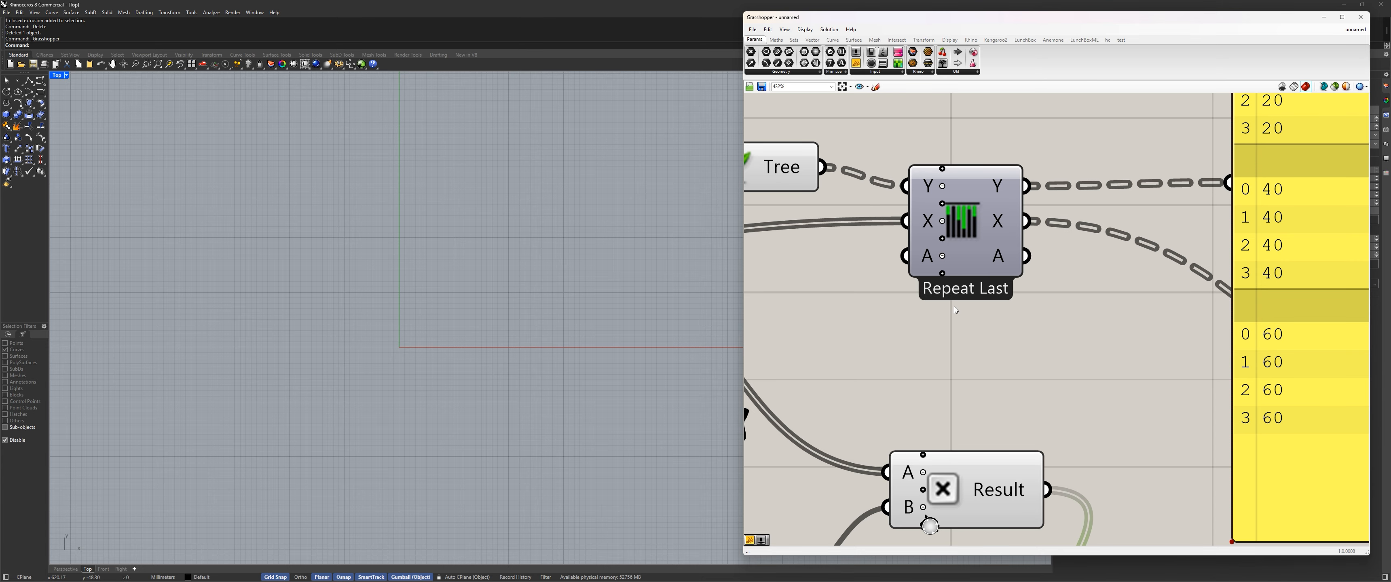
left_click_drag(999, 489, 905, 256)
scroll(864, 351, "down", 4)
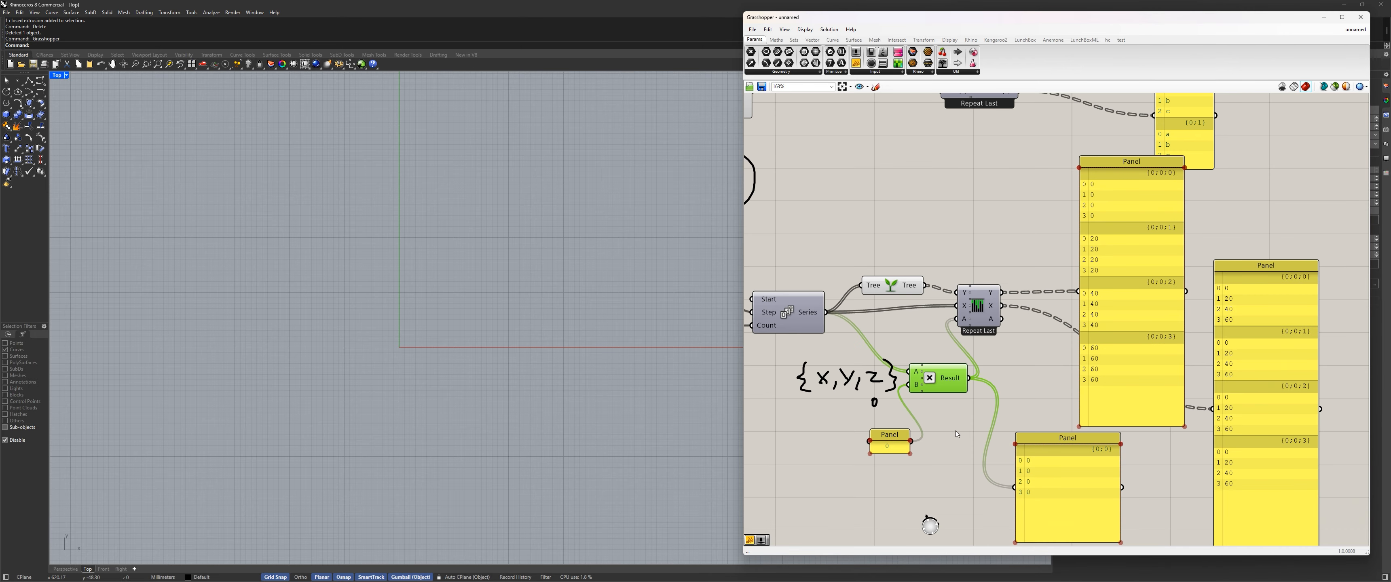
right_click_drag(852, 415, 838, 370)
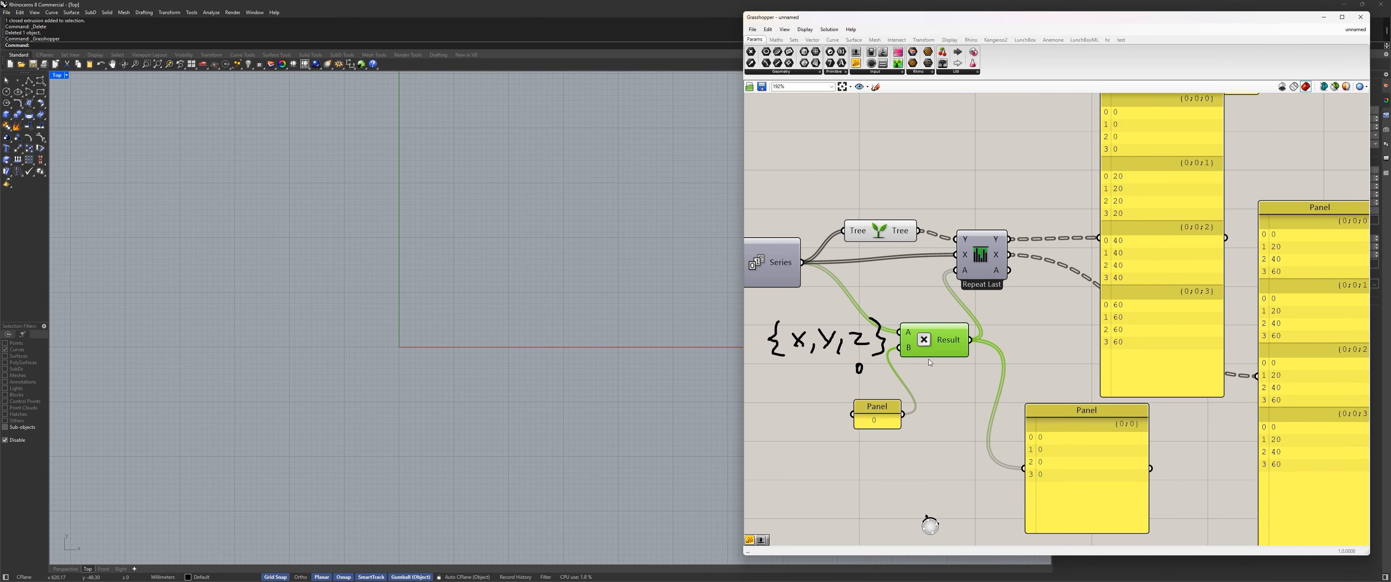
Add a panel fed from the Series output and line it up beside the Multiplication result panel
left_click_drag(864, 425, 800, 417)
left_click_drag(1077, 411, 1046, 364)
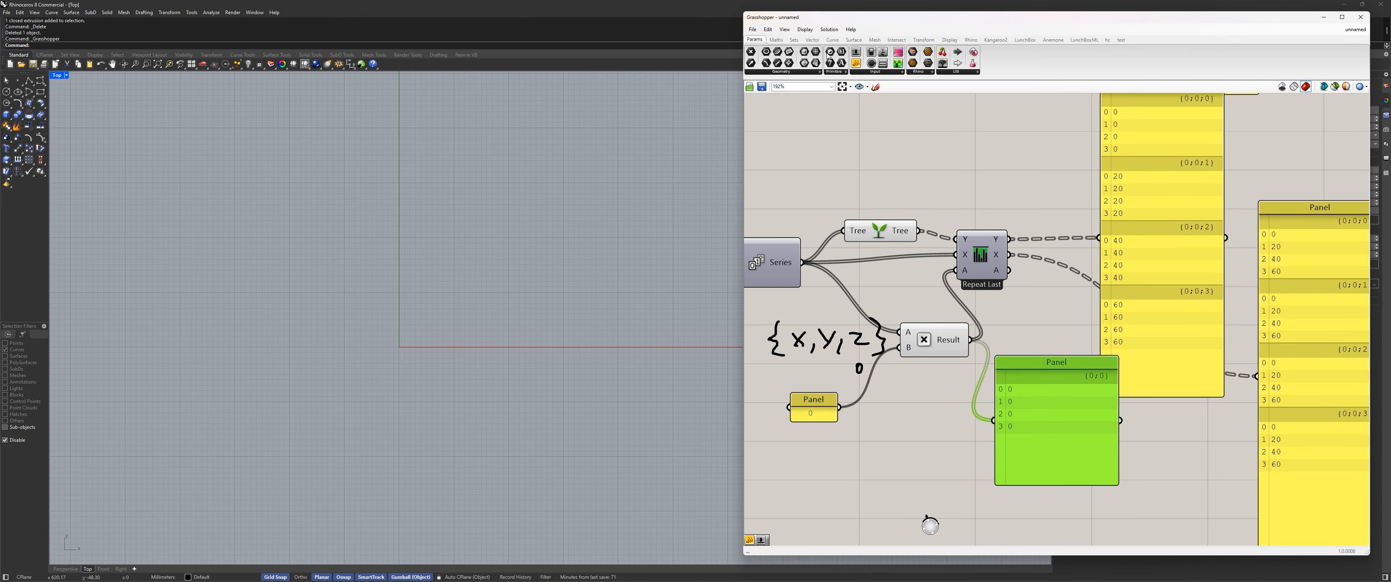
left_click_drag(856, 63, 907, 405)
left_click_drag(803, 262, 898, 500)
left_click(908, 426)
left_click_drag(904, 452, 929, 438)
left_click_drag(1057, 405, 1045, 409)
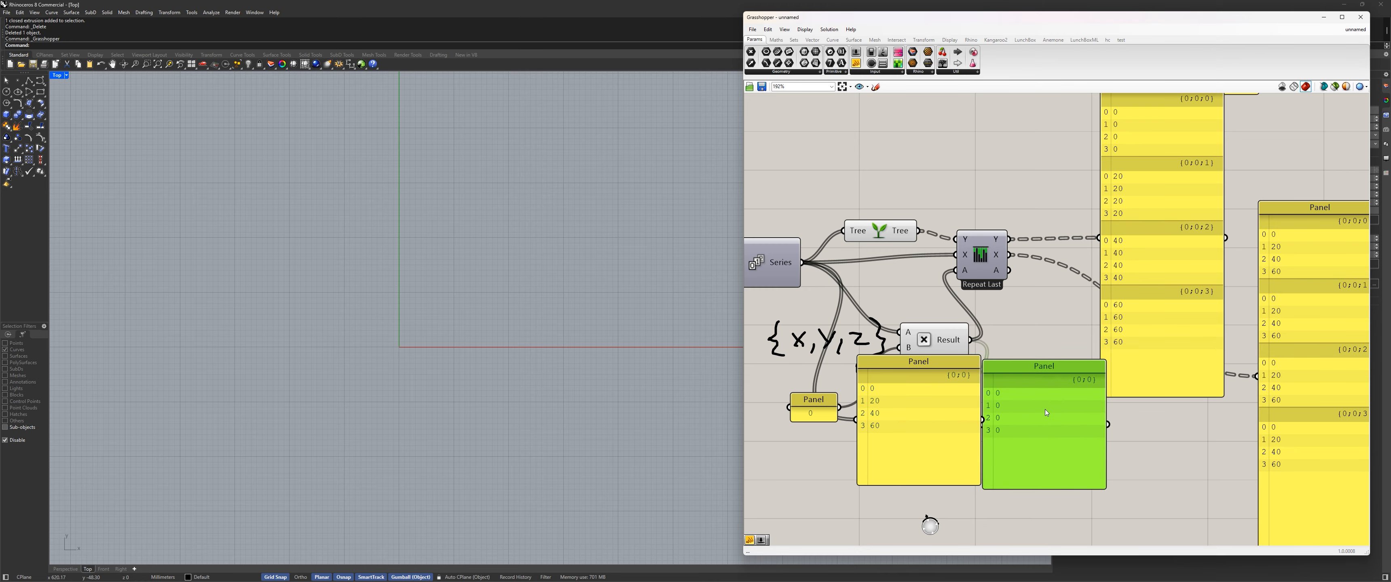
Spread the Y and X list panels apart and shift the Series panel slightly away from the zeros panel
right_click_drag(1044, 411, 983, 414)
left_click_drag(1096, 302, 1105, 240)
left_click_drag(1262, 370, 1236, 415)
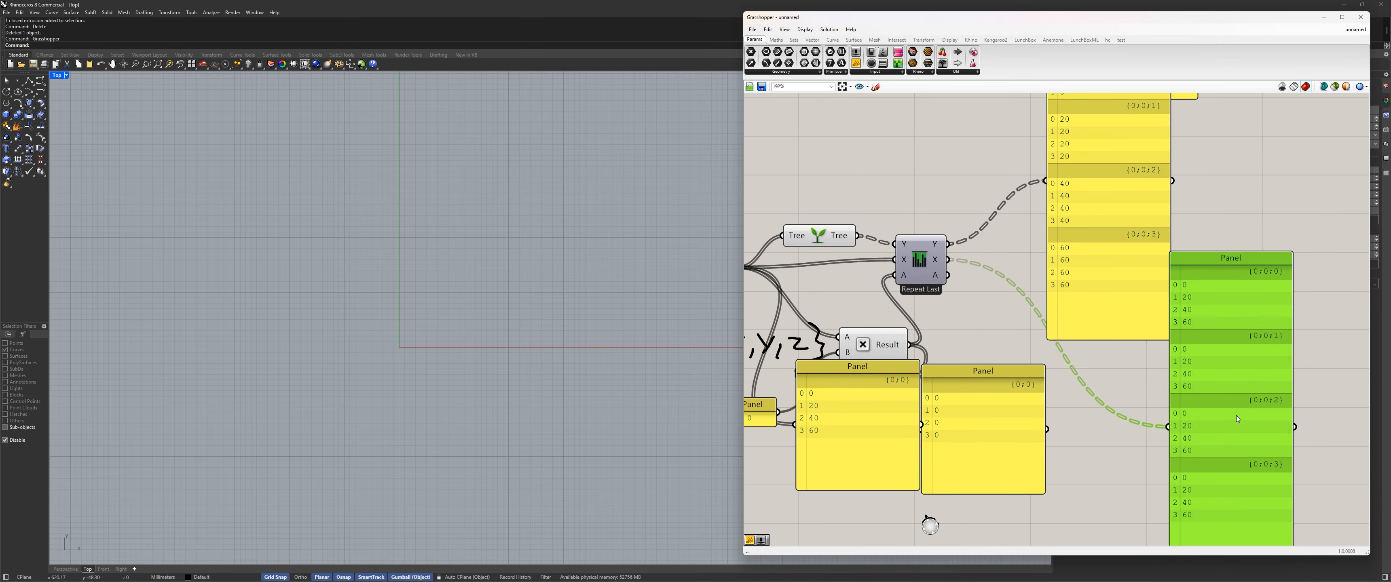
scroll(1101, 378, "down", 3)
left_click_drag(1099, 292, 1106, 265)
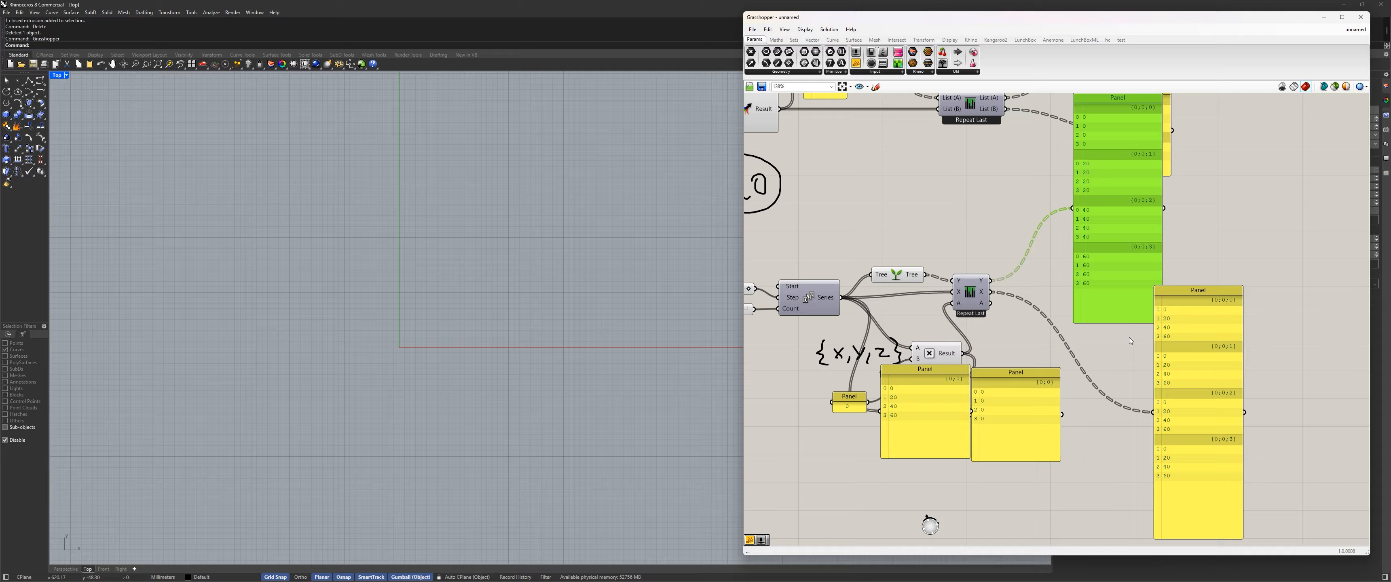
left_click_drag(1213, 382, 1235, 368)
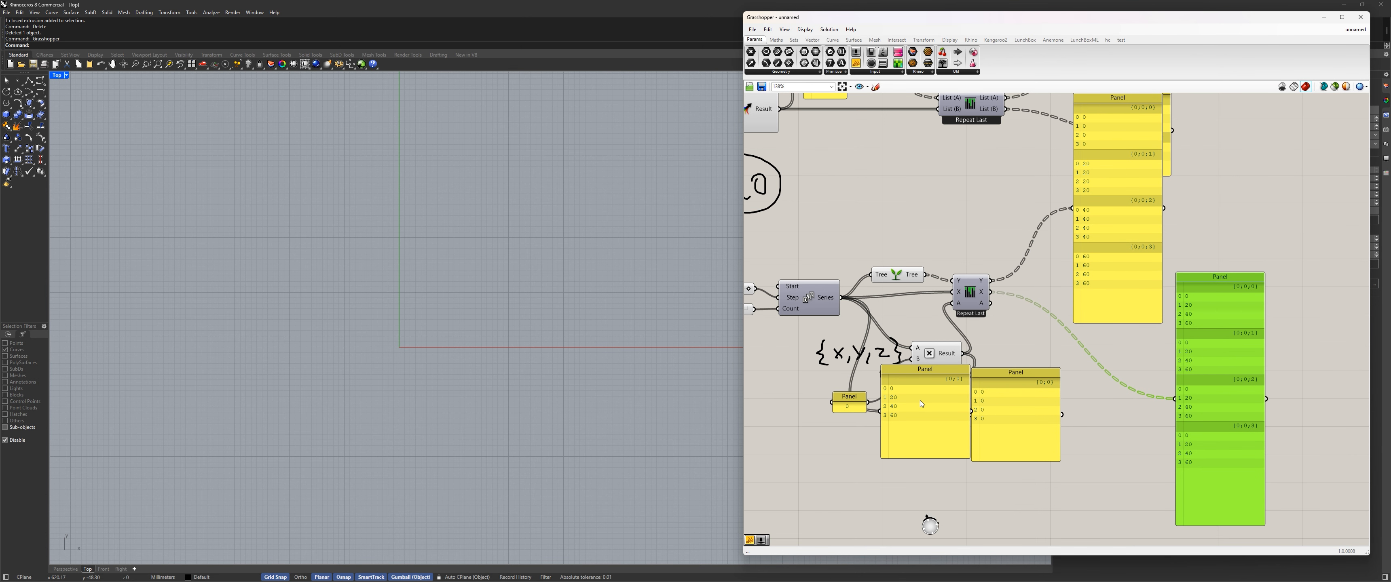
scroll(921, 400, "up", 2)
left_click_drag(914, 410, 900, 414)
right_click_drag(1081, 411, 1023, 378)
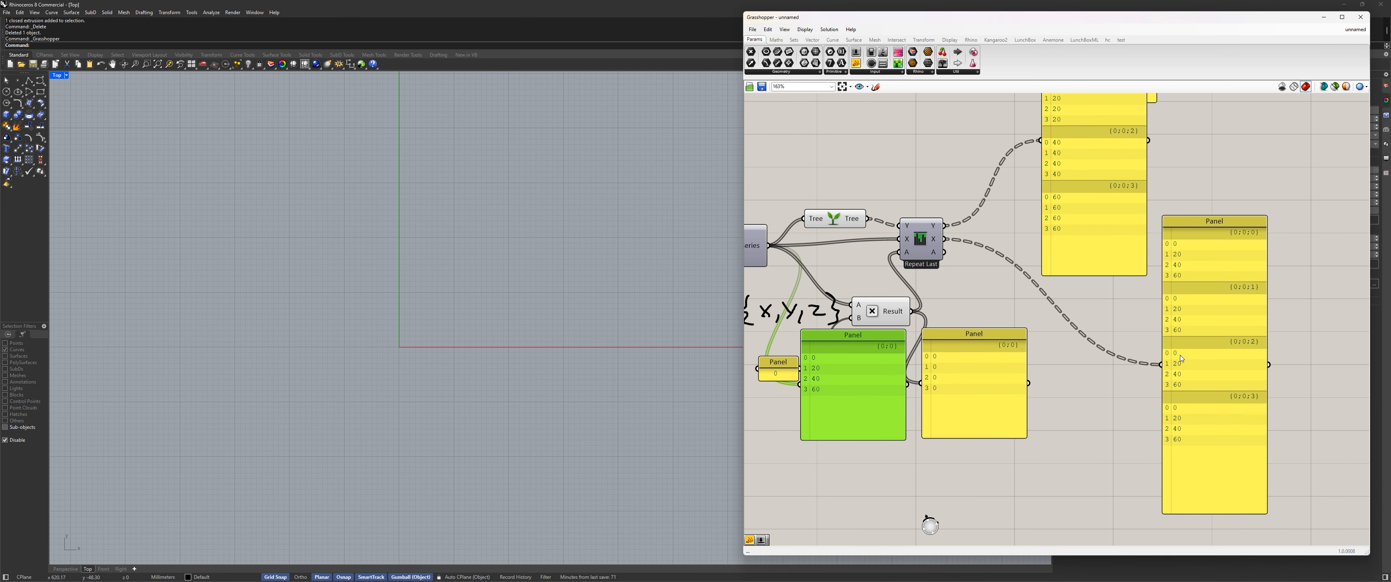
Feed the zeros panel from the third Longest List output, place it beside the raised X panel and lengthen it
right_click_drag(946, 304, 925, 361)
left_click_drag(1224, 408, 1234, 242)
left_click_drag(972, 463, 1062, 432)
left_click_drag(934, 333, 1013, 439)
left_click_drag(1057, 440, 1309, 201)
right_click_drag(1309, 201, 1166, 247)
left_click_drag(1172, 241, 1181, 423)
Rename the third input of Longest List to Z
scroll(913, 419, "up", 4)
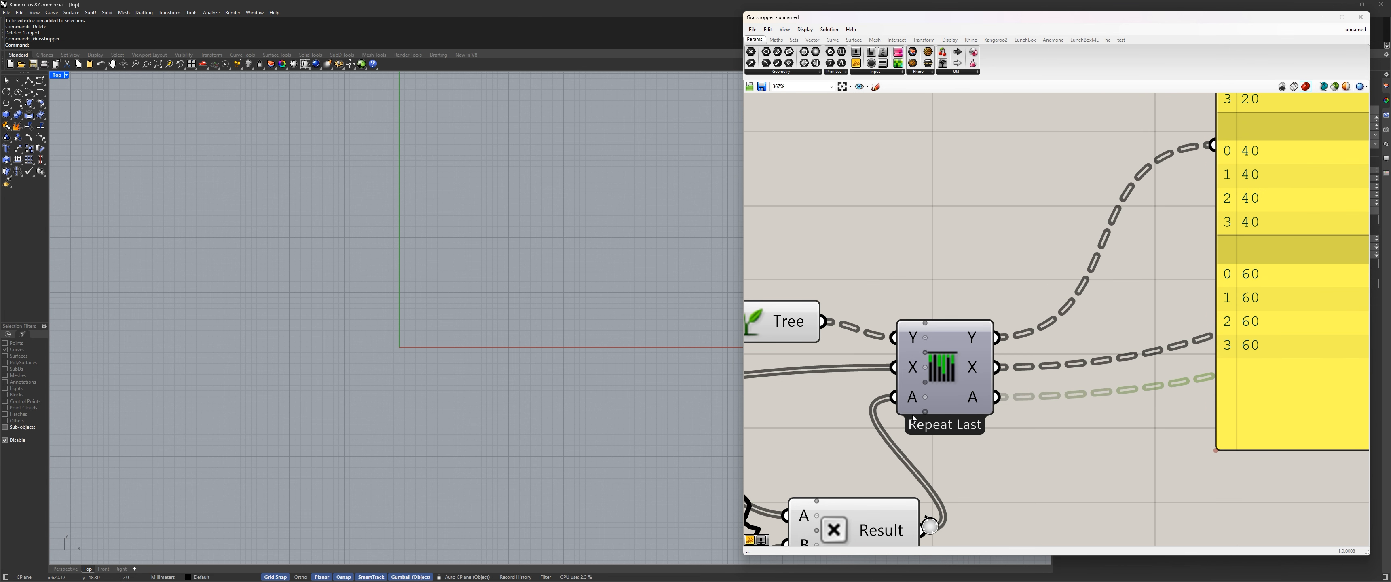
right_click(913, 398)
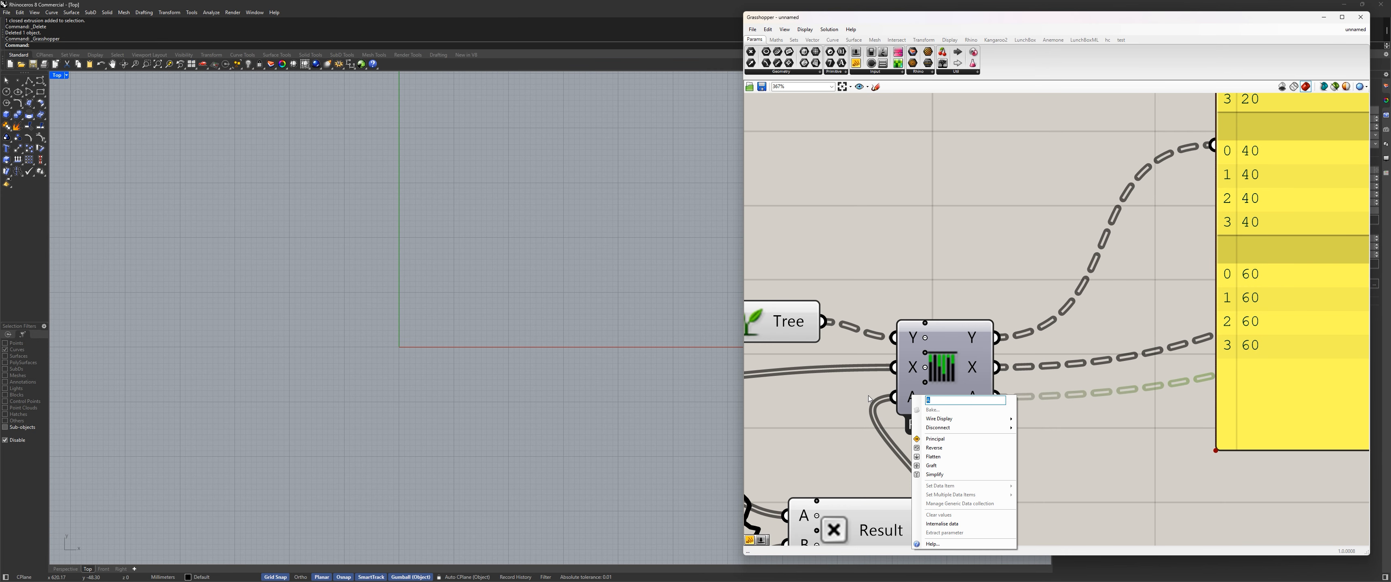
type("Z")
key("Return")
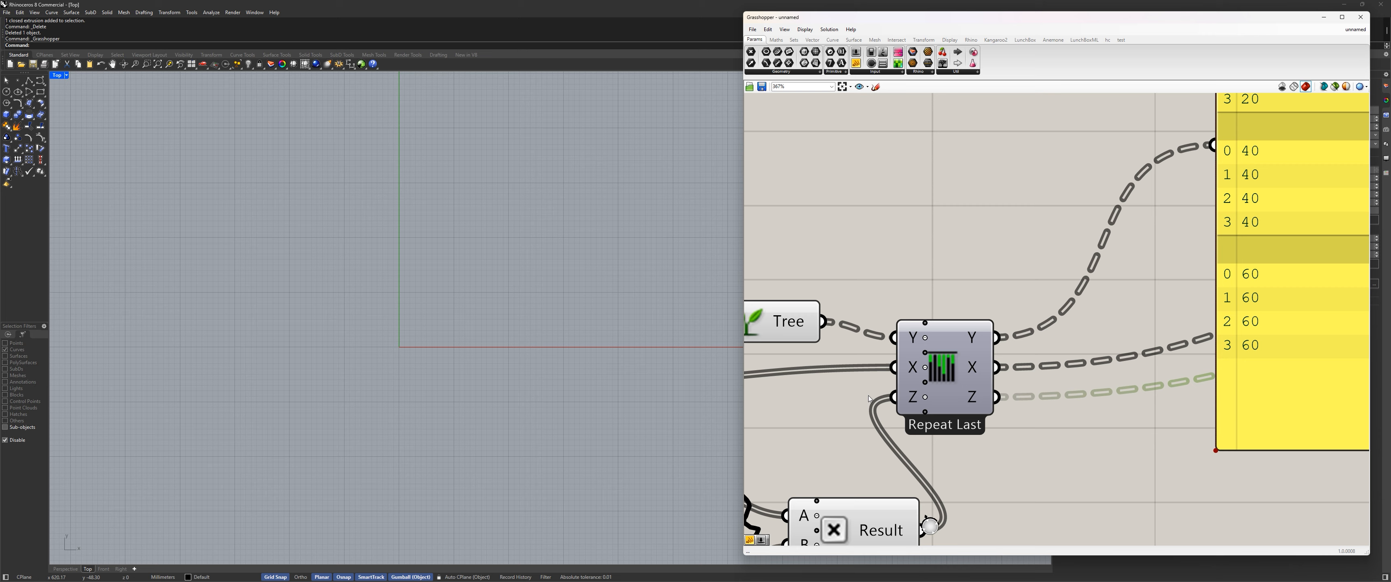
scroll(968, 322, "down", 5)
Move Multiplication up between Series and Longest List, and delete the panel fed from Series
left_click_drag(967, 323, 976, 331)
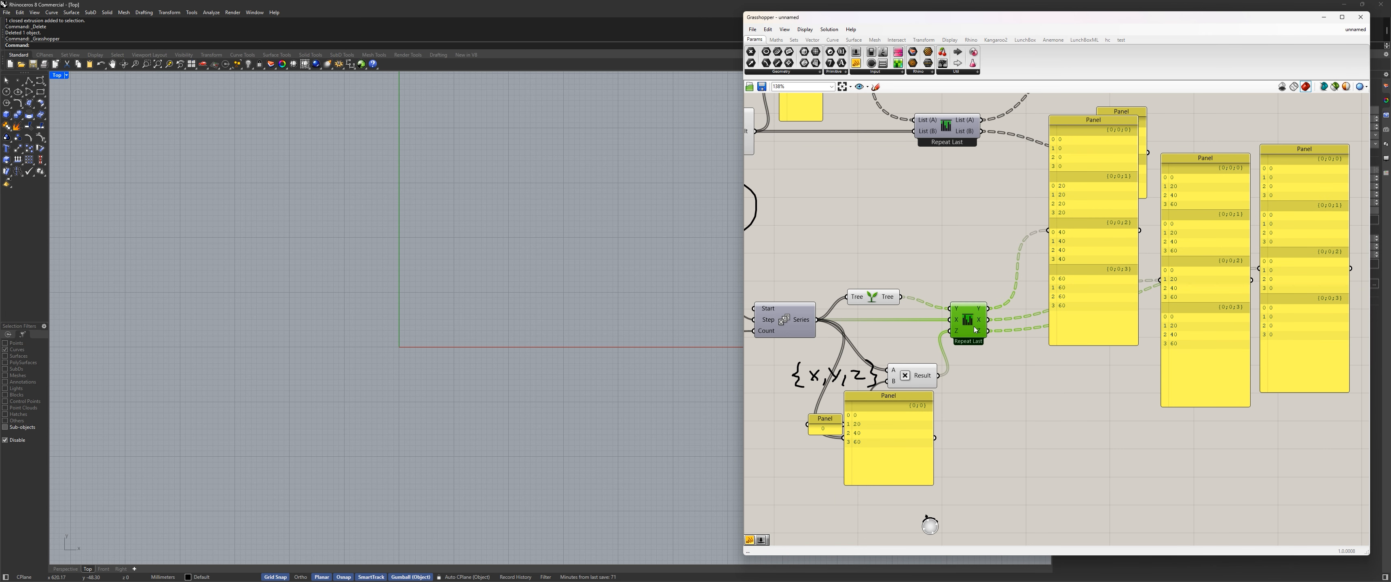
left_click_drag(918, 377, 896, 344)
left_click_drag(900, 453, 969, 471)
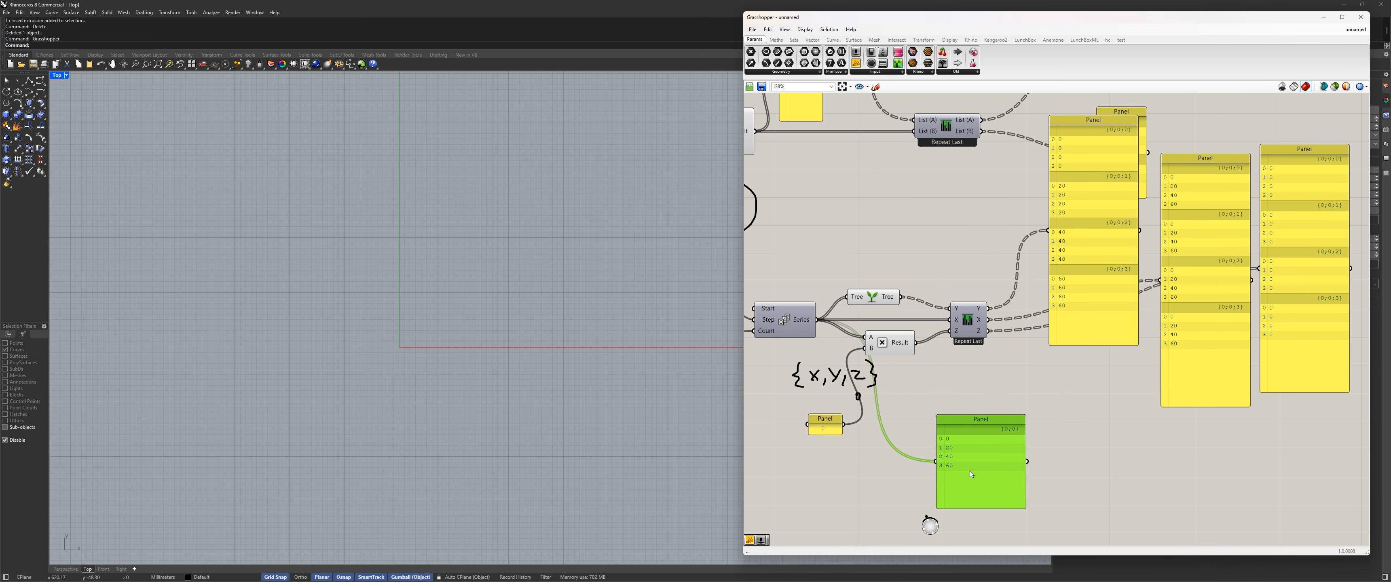
key("Delete")
Select the Y list panel and examine it beside the X and Z list panels
scroll(1013, 341, "down", 2)
left_click(907, 335)
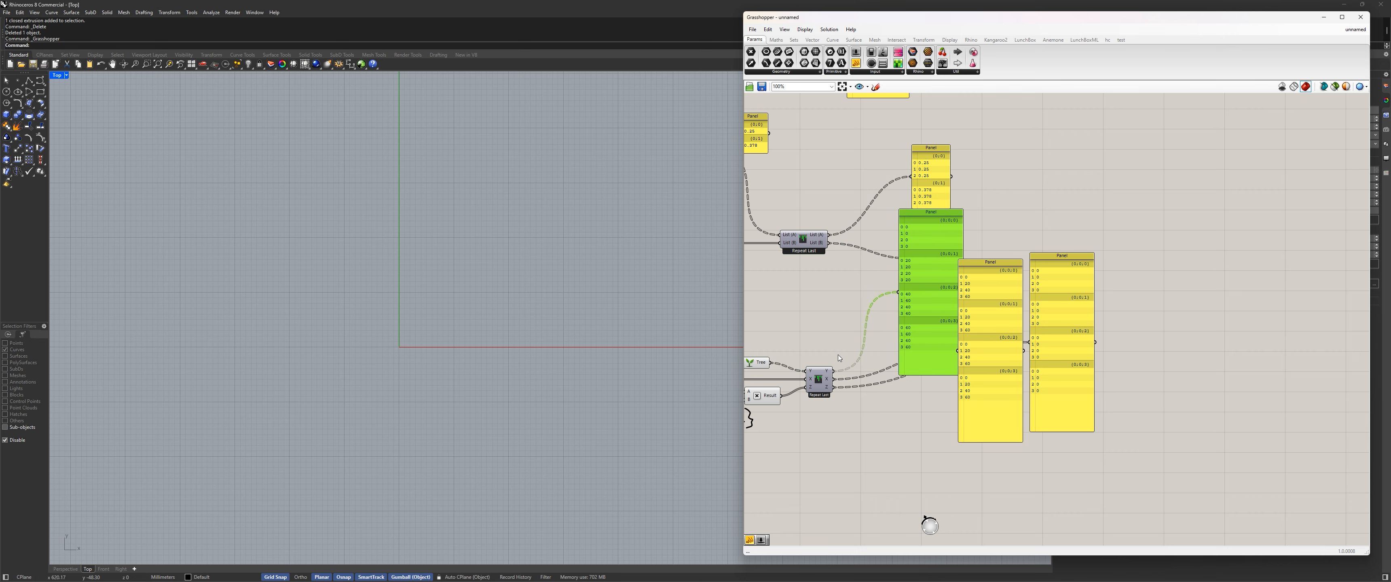
scroll(874, 373, "up", 3)
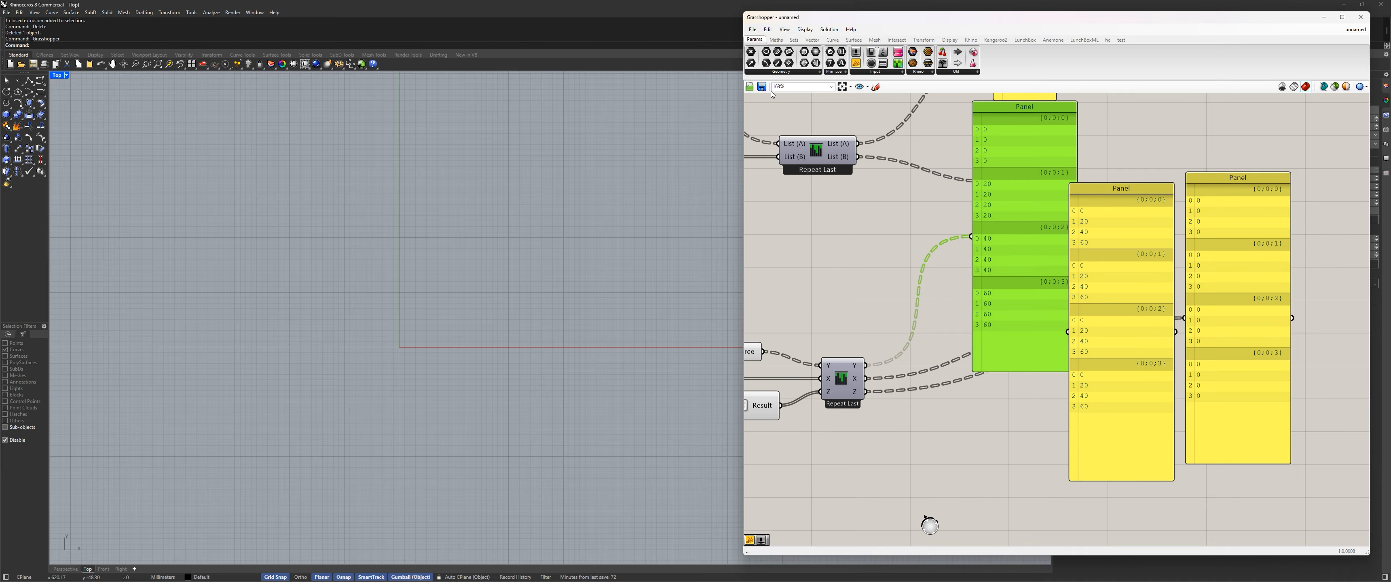
Move the Y list panel clear of the X list panel and place a Construct Point component below it
left_click(810, 40)
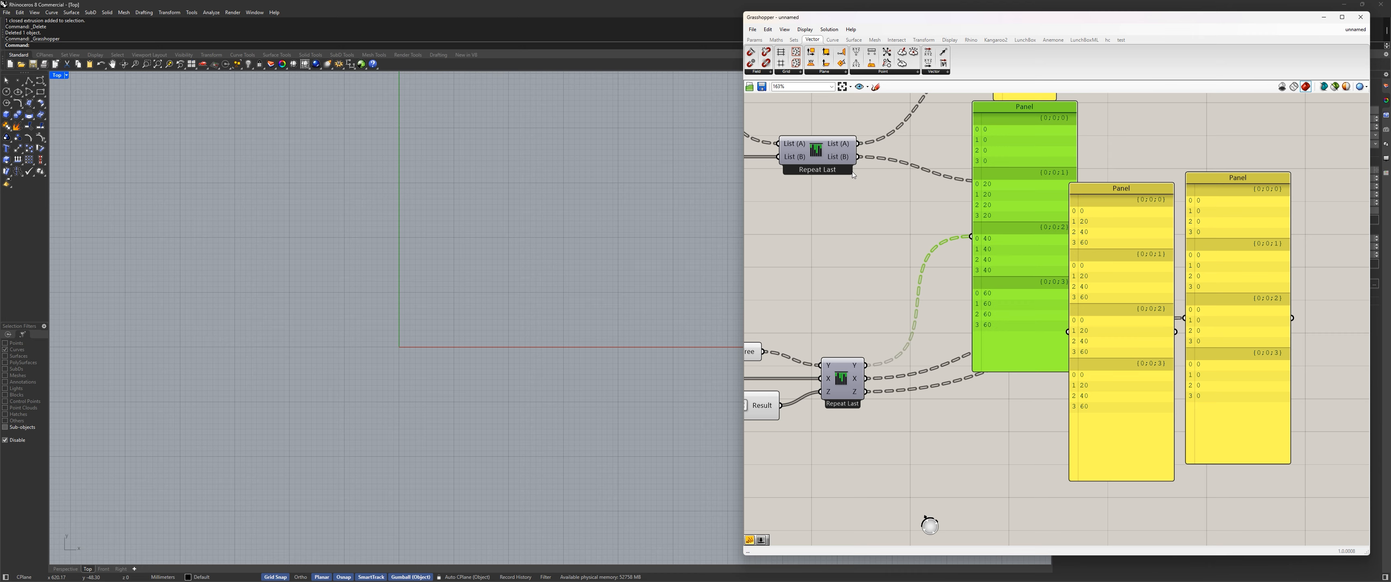
left_click_drag(1021, 198, 951, 259)
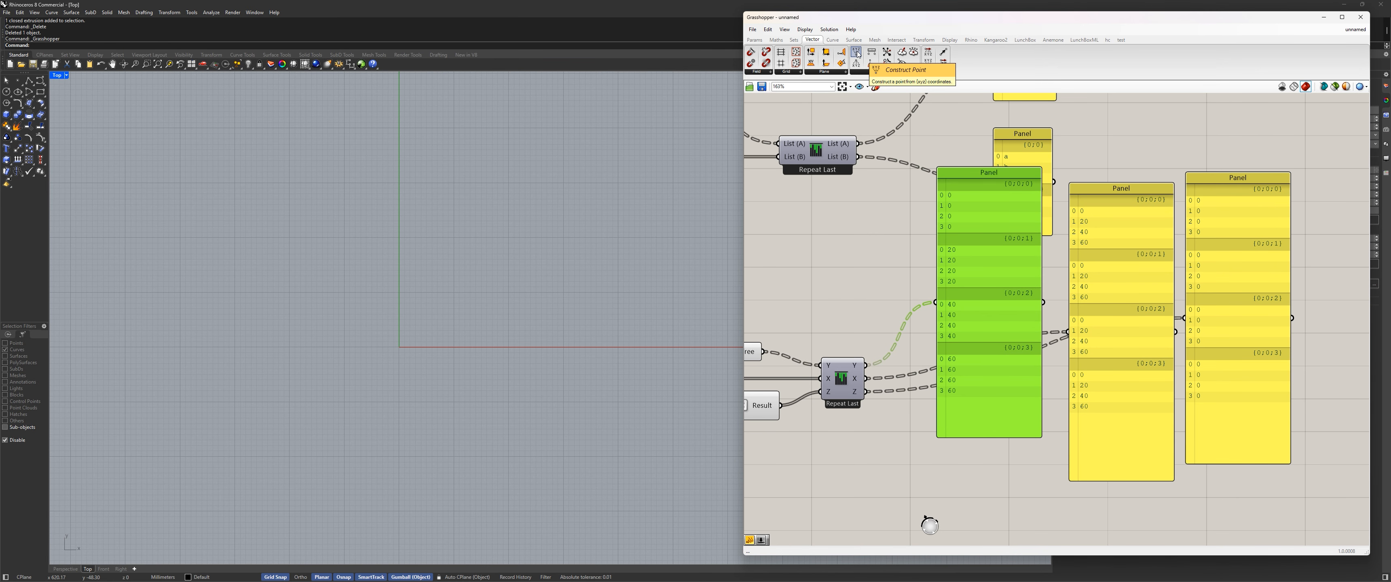
left_click_drag(858, 55, 955, 472)
right_click_drag(864, 462, 924, 305)
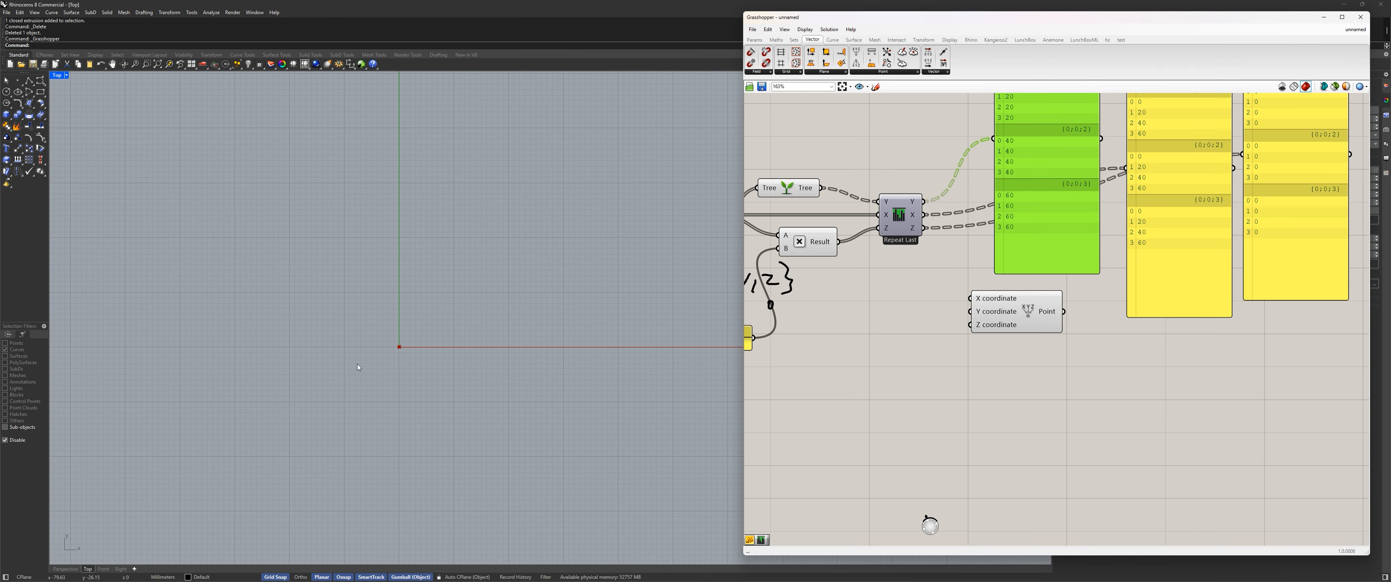
left_click(1041, 303)
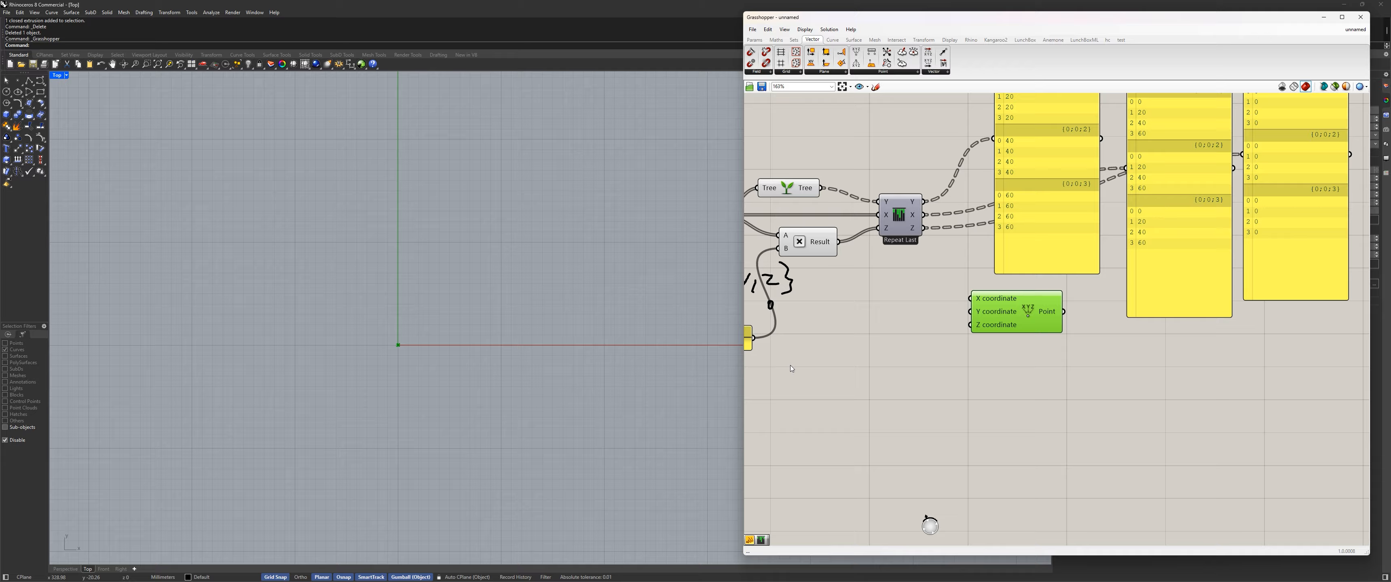
Reposition Construct Point directly beneath the Longest List component with the Y, X and Z outputs
left_click(917, 367)
right_click_drag(916, 364, 815, 445)
left_click(915, 383)
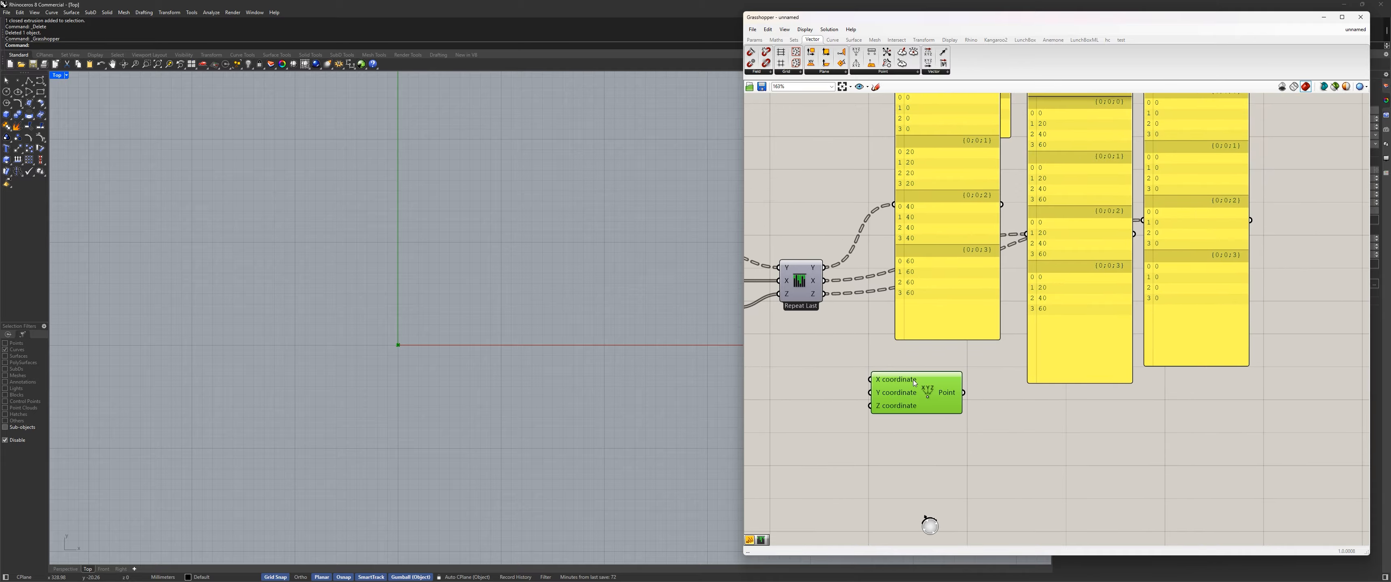
scroll(852, 381, "down", 4)
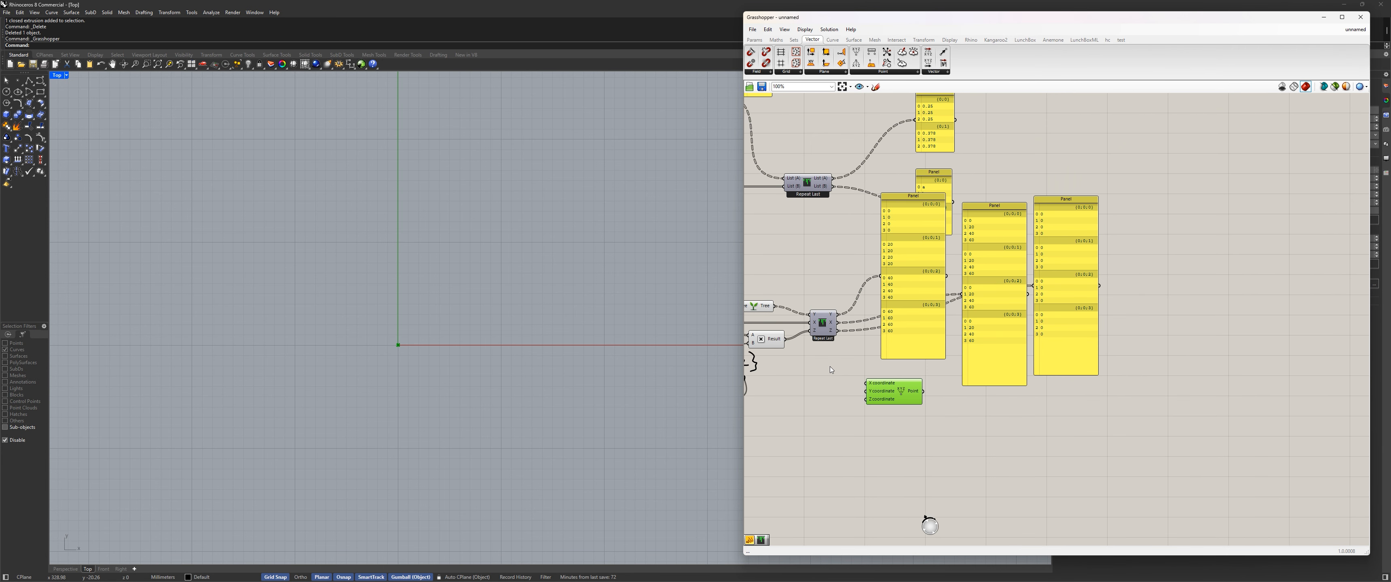
right_click_drag(832, 368, 998, 360)
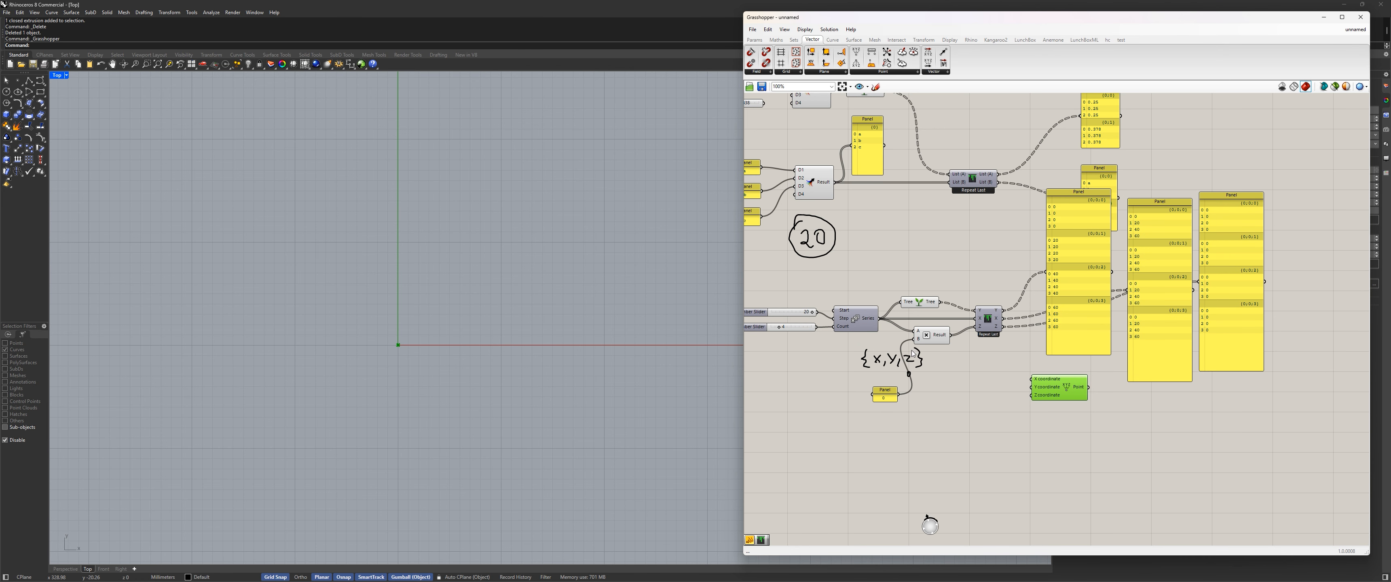
scroll(1035, 398, "up", 3)
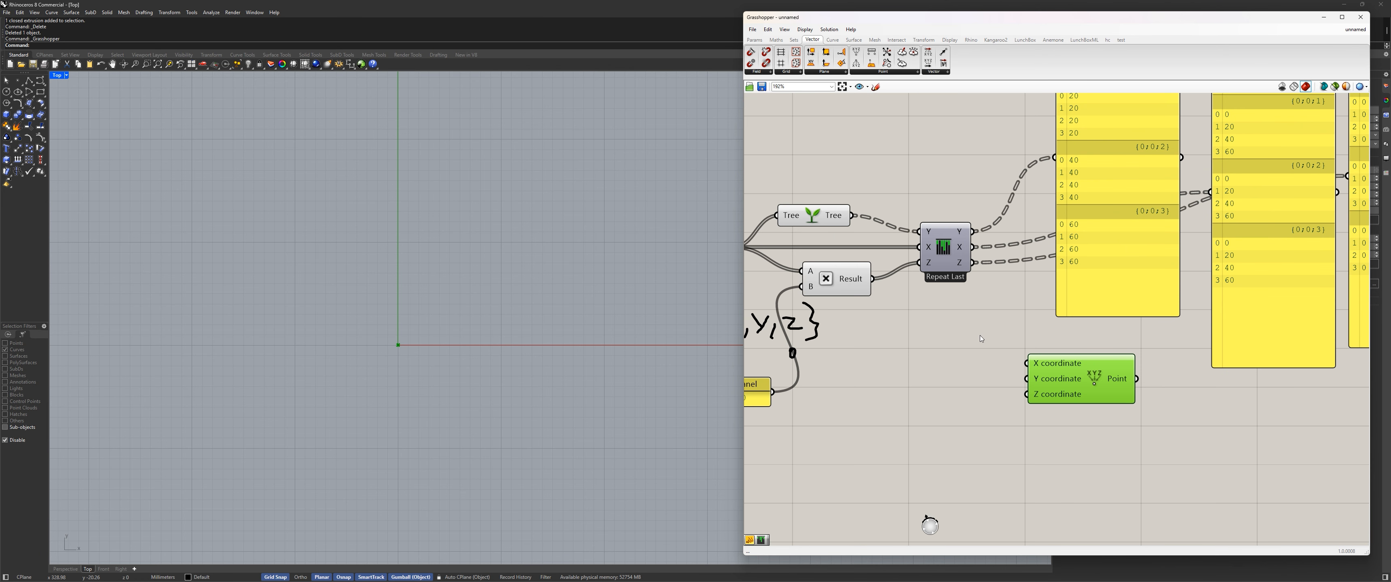
left_click(981, 351)
scroll(966, 338, "up", 3)
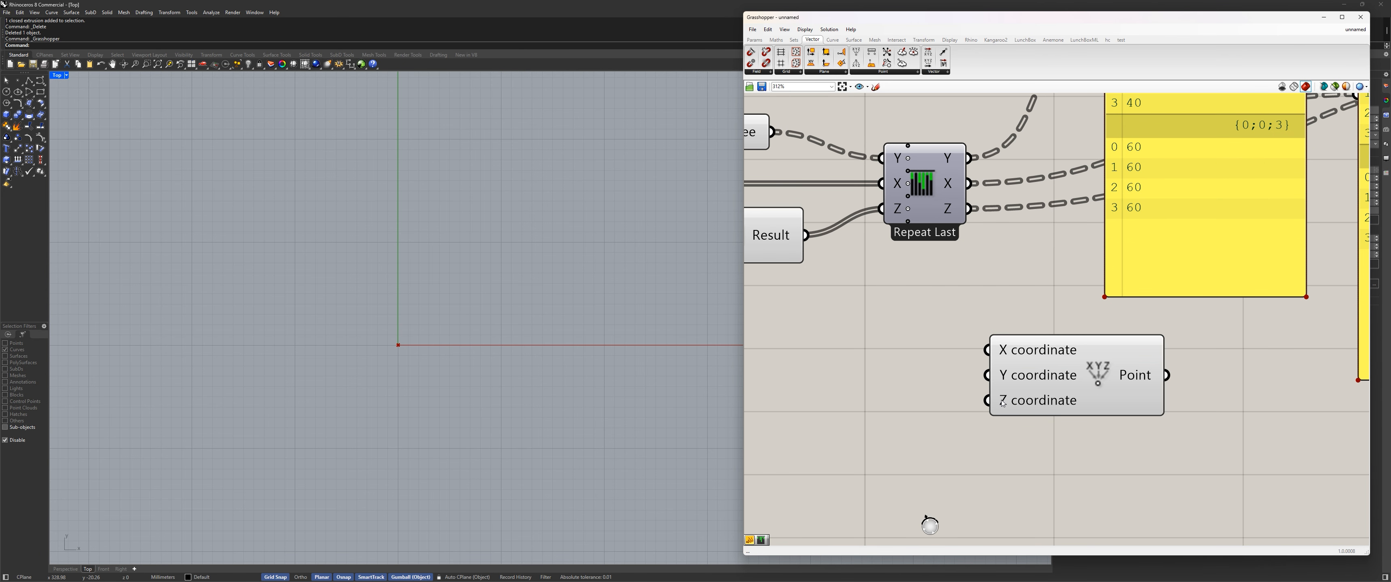
scroll(1003, 404, "down", 5)
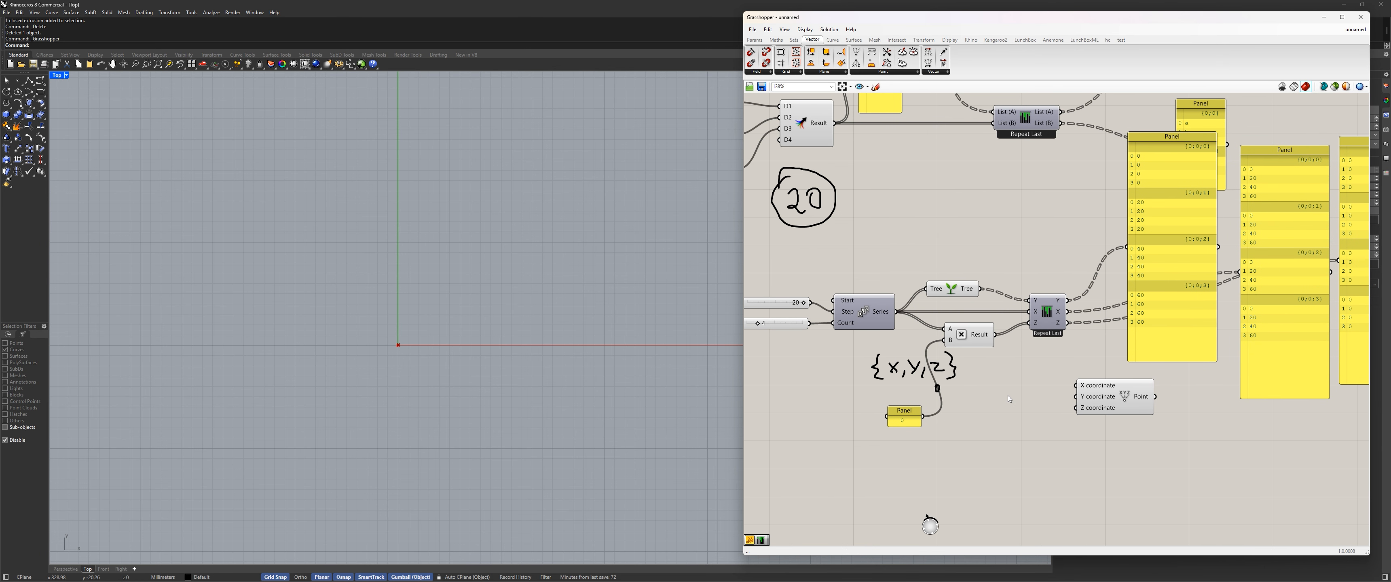
left_click_drag(1099, 397, 1044, 387)
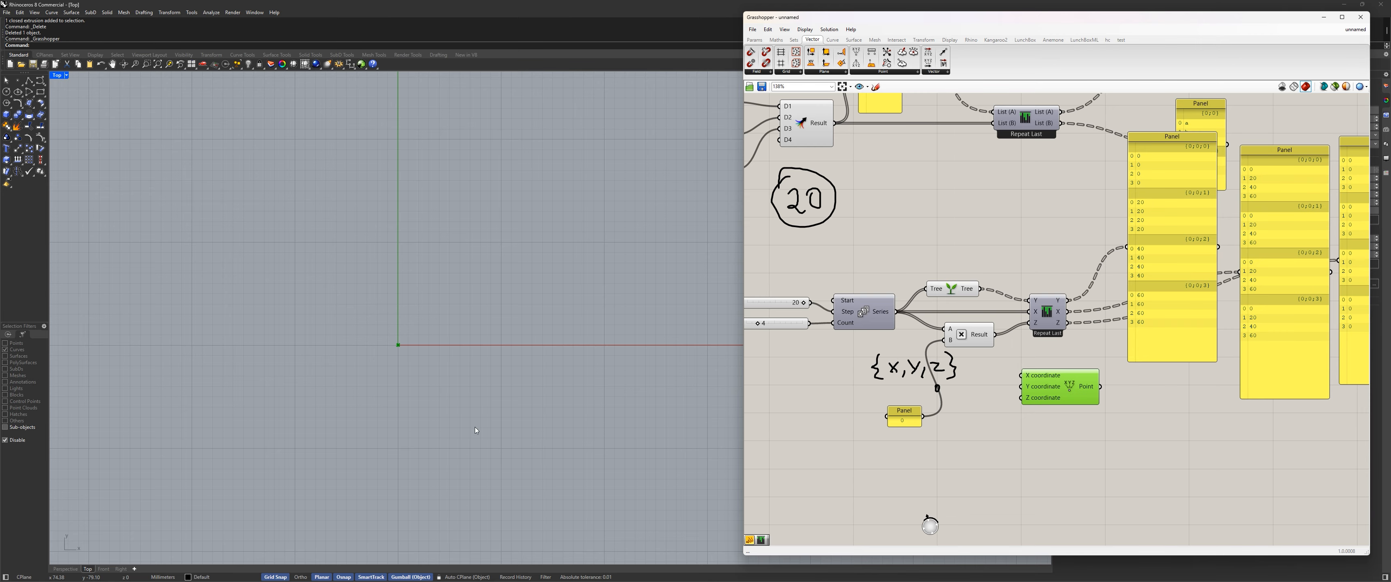
left_click(1014, 426)
right_click_drag(1058, 422, 896, 403)
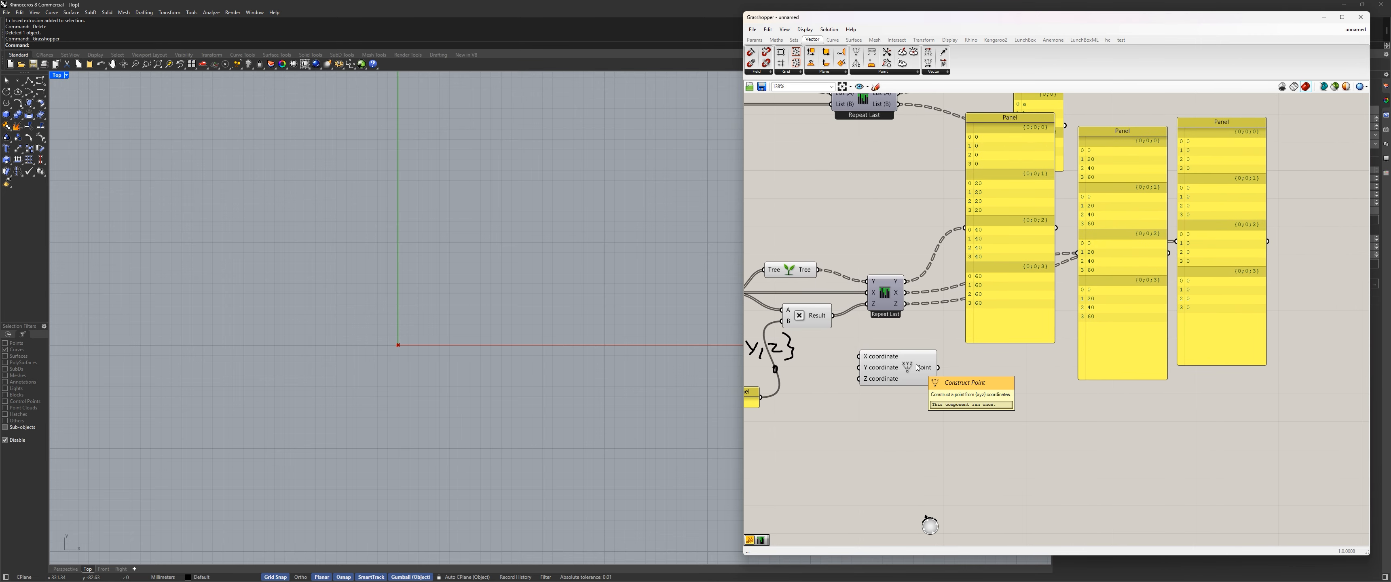
left_click_drag(917, 368, 905, 393)
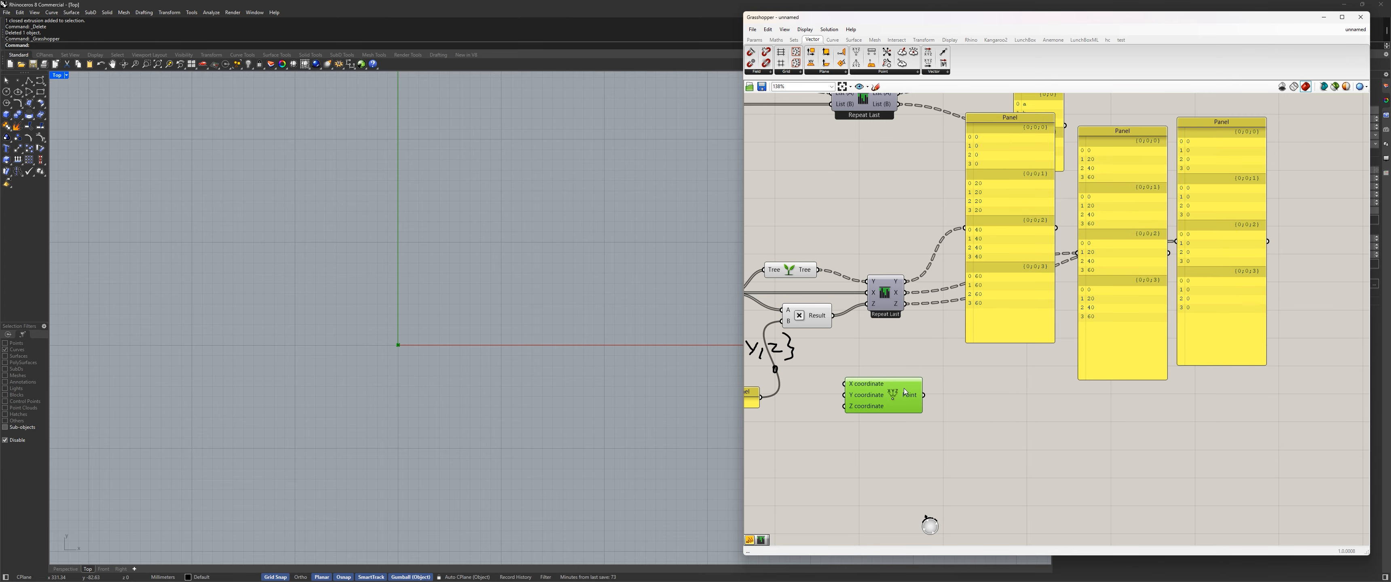
Add a panel beside Construct Point and feed it from the Point output
left_click(794, 40)
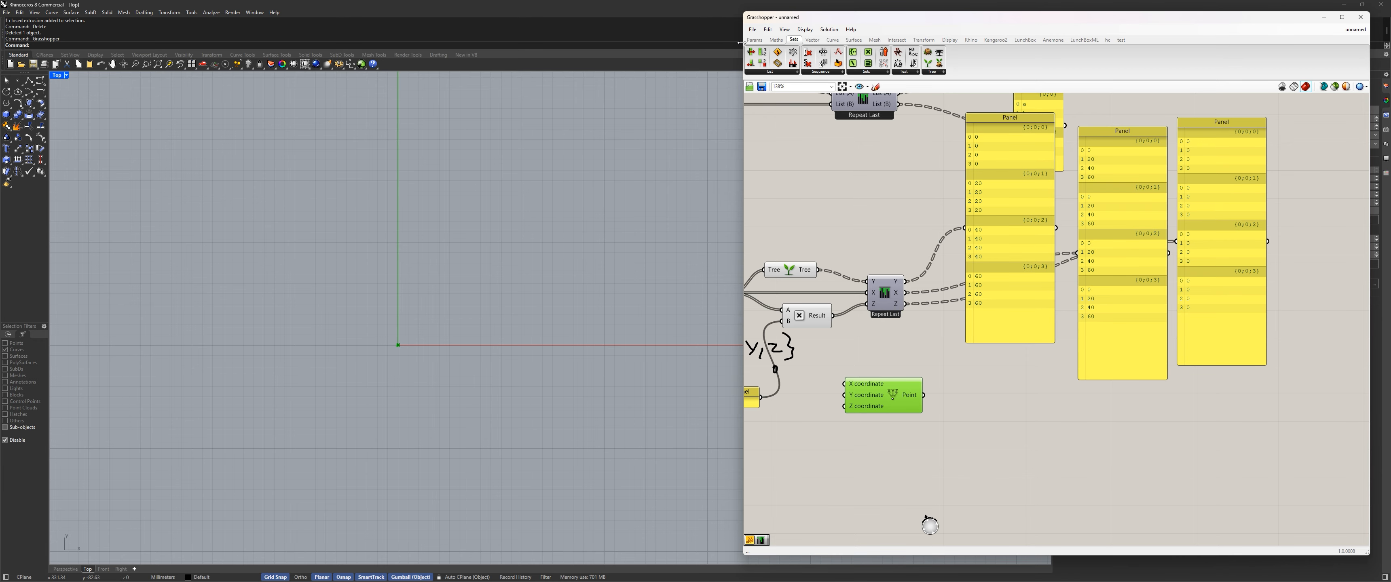
left_click(755, 40)
left_click_drag(856, 63, 932, 400)
left_click(1000, 398)
scroll(975, 424, "up", 3)
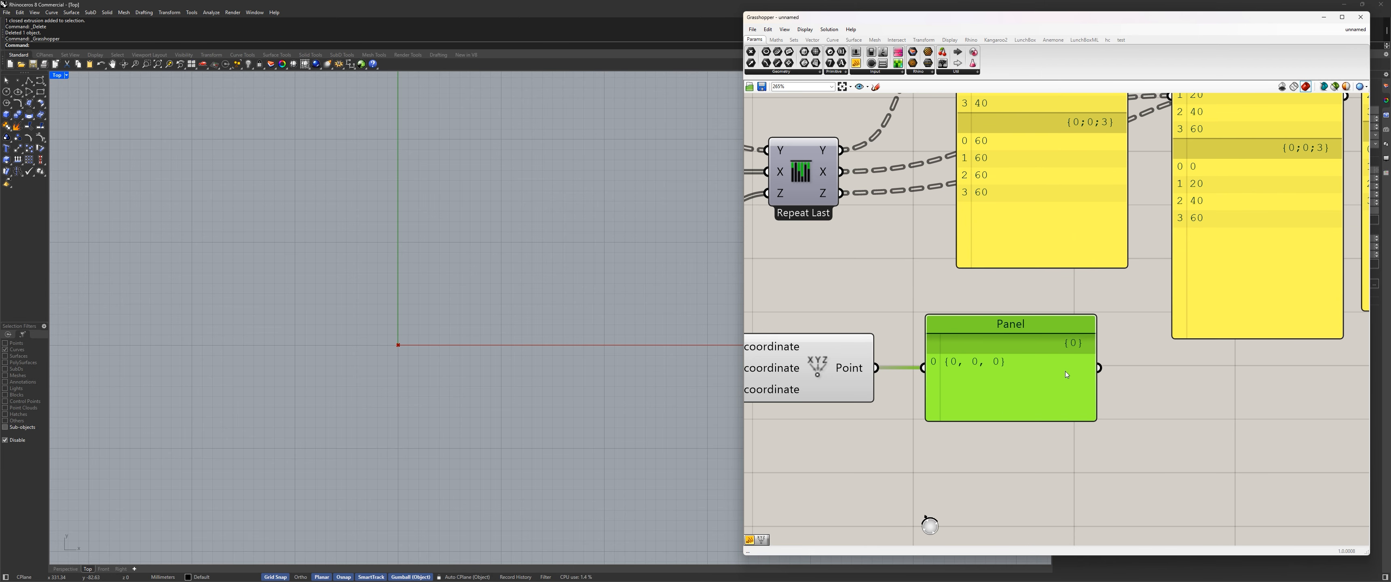
right_click_drag(816, 371, 1095, 401)
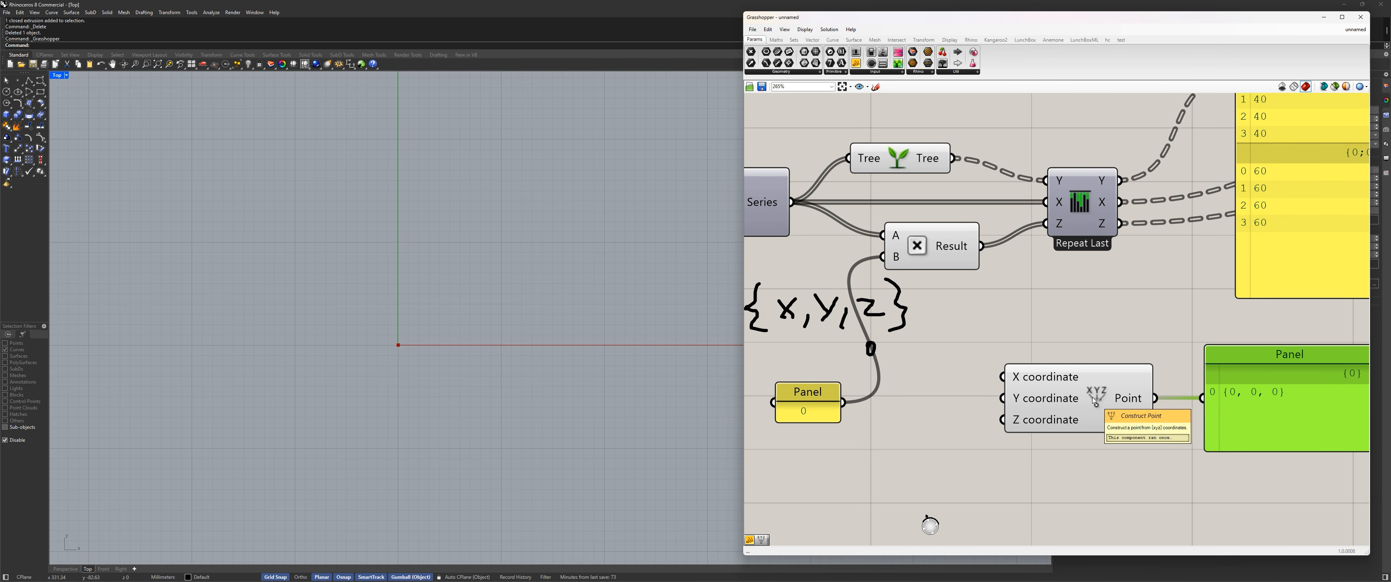
right_click_drag(1095, 401, 993, 378)
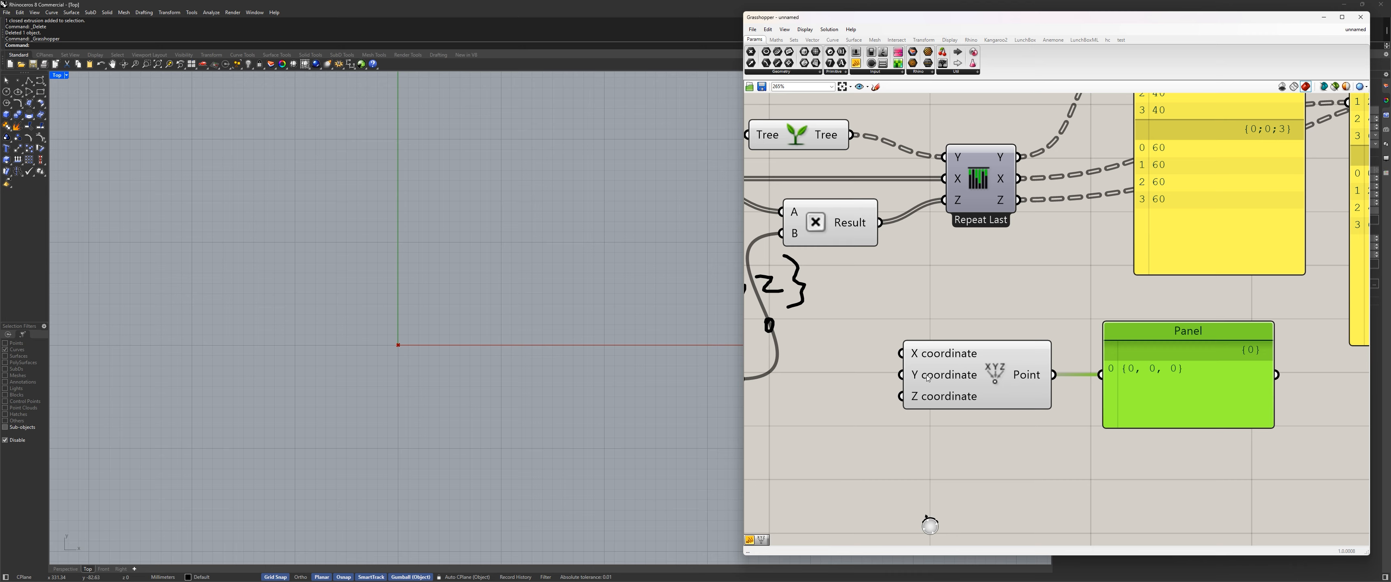
Move Construct Point and its output panel lower, clear of the coordinate list panels
scroll(867, 395, "down", 4)
scroll(844, 398, "up", 2)
right_click_drag(998, 433, 875, 460)
left_click_drag(886, 430, 921, 377)
left_click_drag(1040, 423, 1140, 436)
right_click_drag(945, 416, 919, 462)
left_click_drag(884, 408, 916, 436)
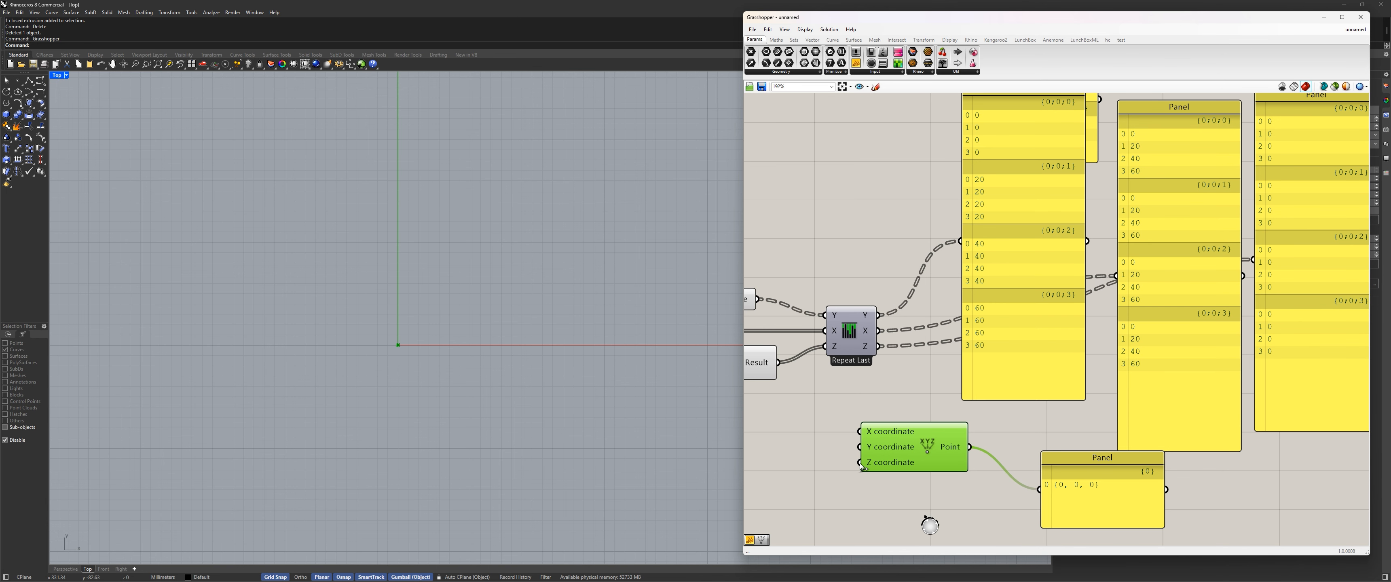
Line up the X and Z list panels beside the Y list panel and shorten them to a matching height
right_click_drag(864, 469, 778, 470)
left_click(1067, 315)
left_click_drag(1066, 311, 1047, 296)
right_click_drag(1061, 291, 1038, 347)
left_click_drag(1198, 315, 1166, 304)
left_click_drag(1053, 487, 1053, 456)
left_click_drag(1145, 474, 1145, 454)
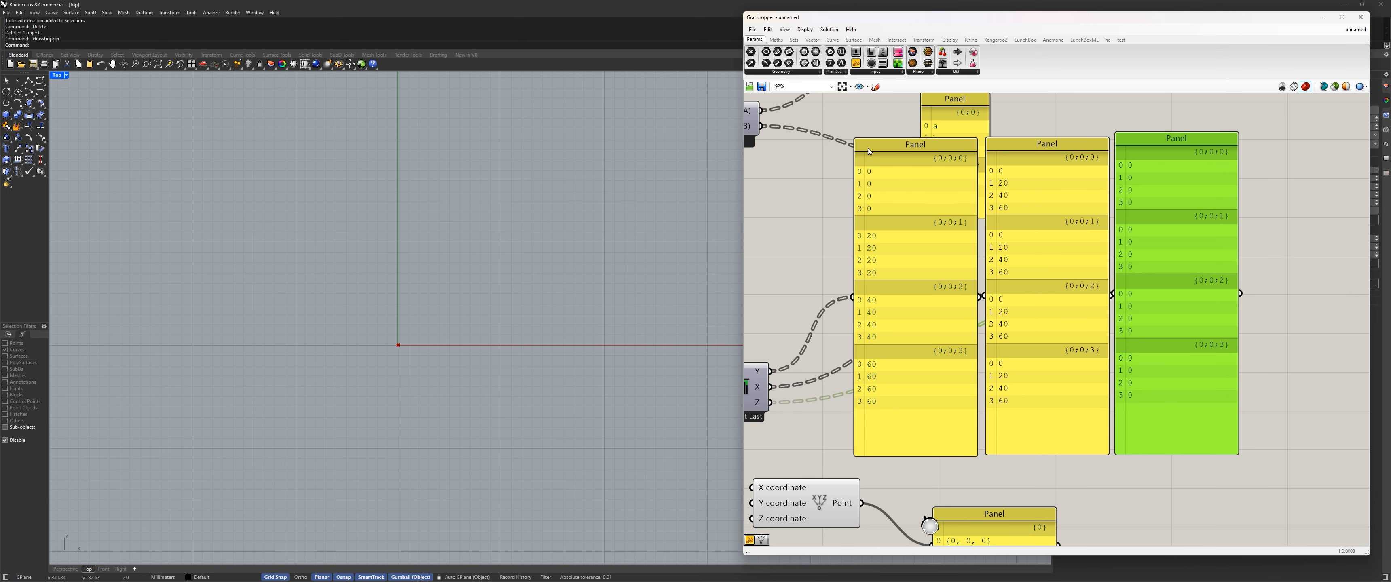
left_click_drag(1141, 167, 1138, 174)
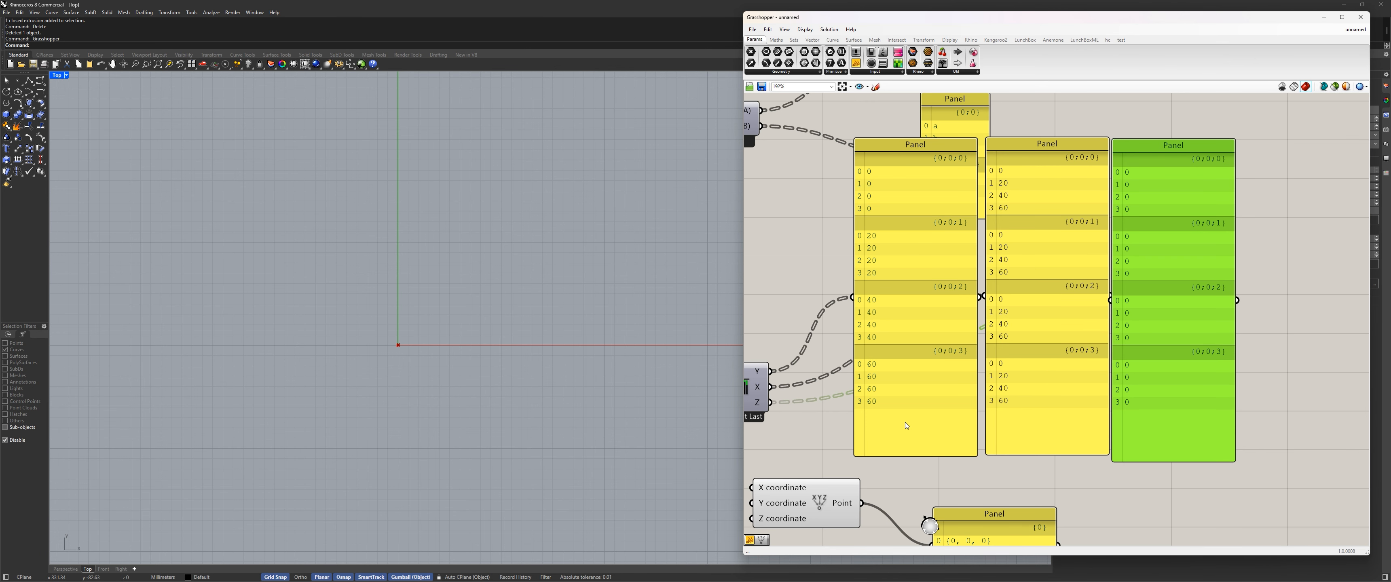
Shift the Y, X and Z list panels closer to Longest List, side by side with their rows aligned
right_click_drag(899, 467, 955, 449)
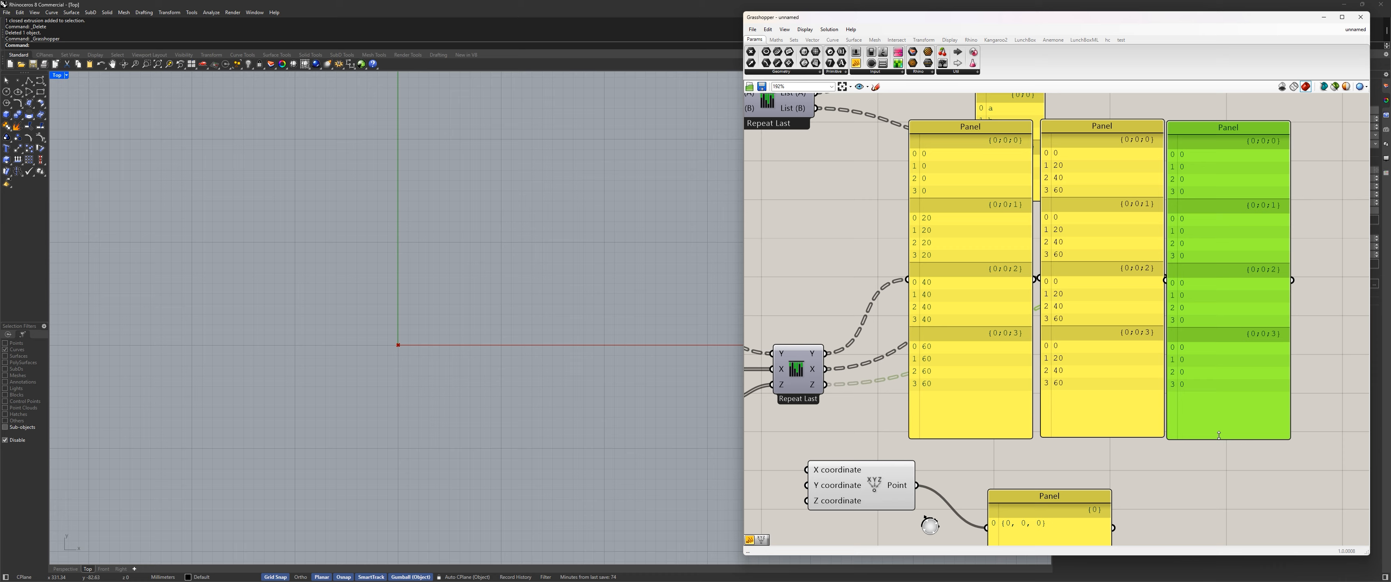
left_click(1065, 260)
left_click_drag(1066, 263, 1064, 262)
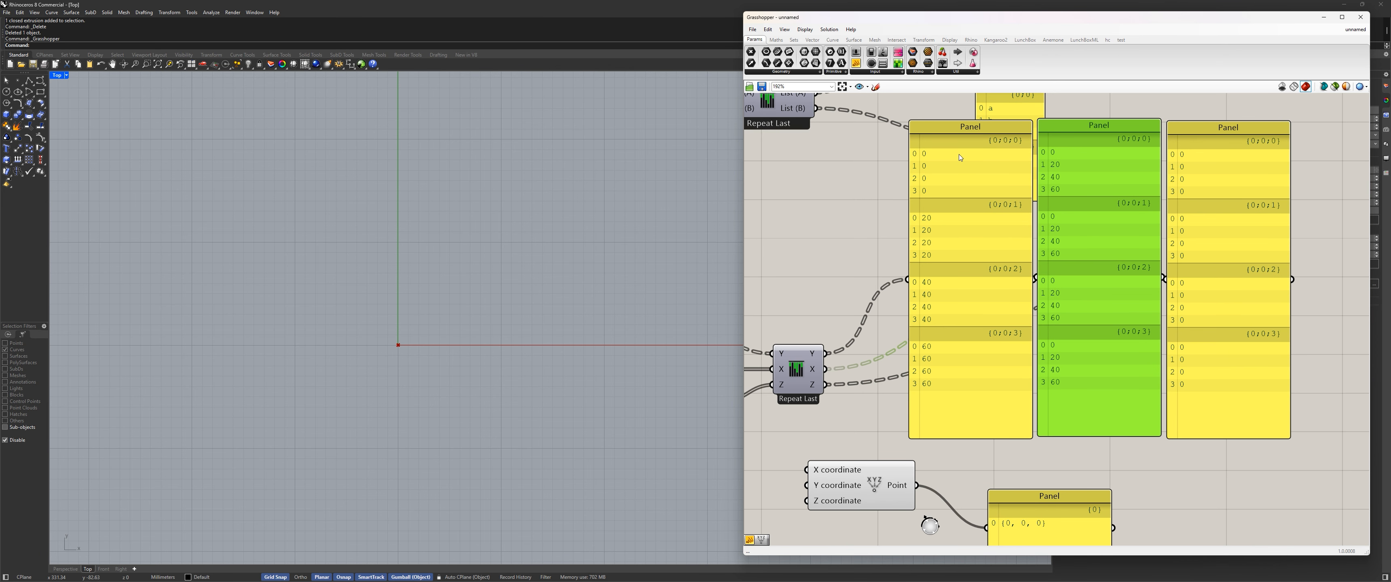
left_click_drag(950, 162, 919, 162)
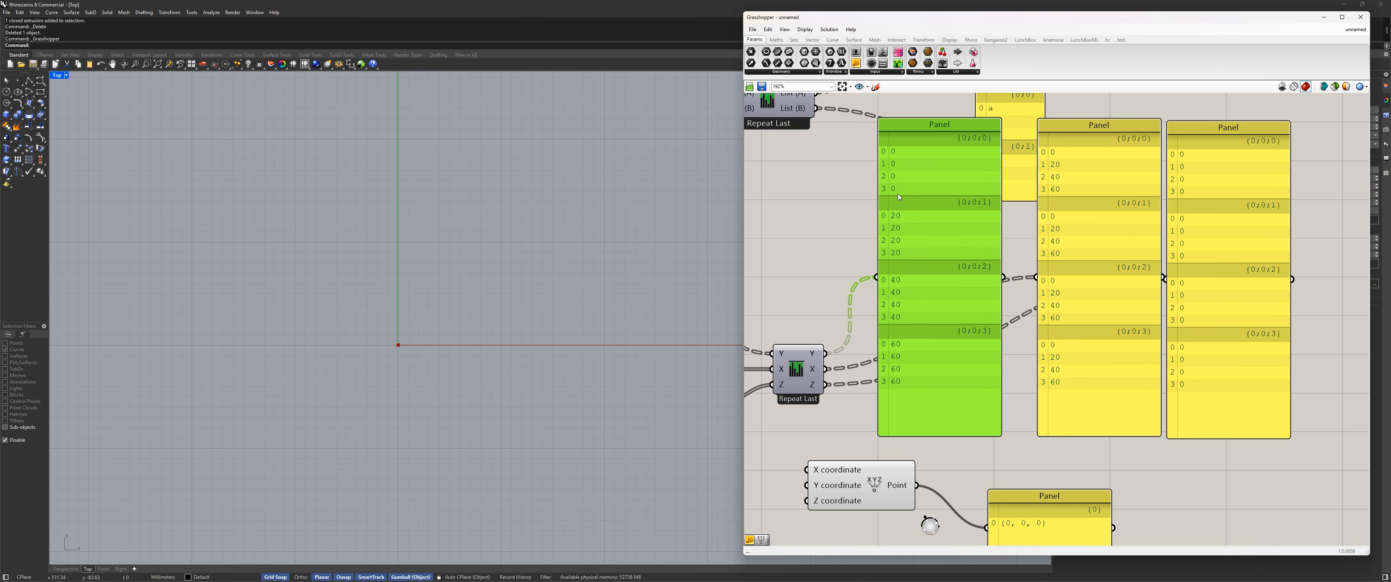
left_click_drag(1096, 184, 1066, 188)
left_click_drag(1234, 186, 1200, 185)
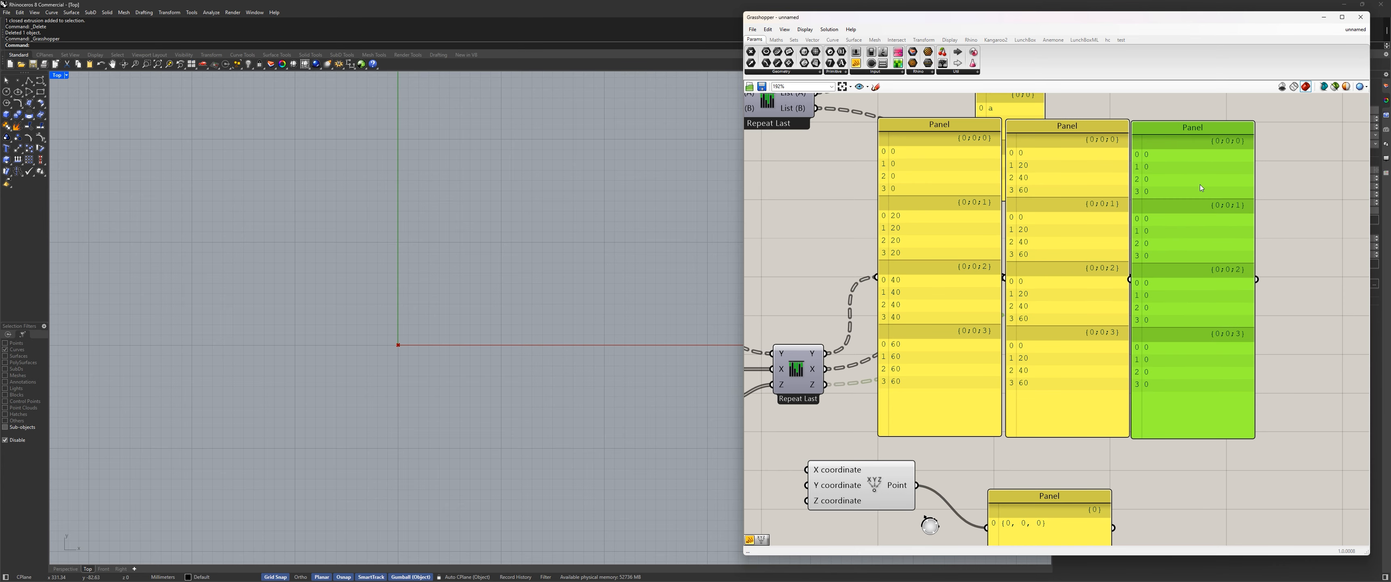
Wire the X, Y and Z outputs of Longest List into the matching coordinate inputs of Construct Point
right_click_drag(826, 472, 876, 430)
left_click_drag(876, 430, 907, 446)
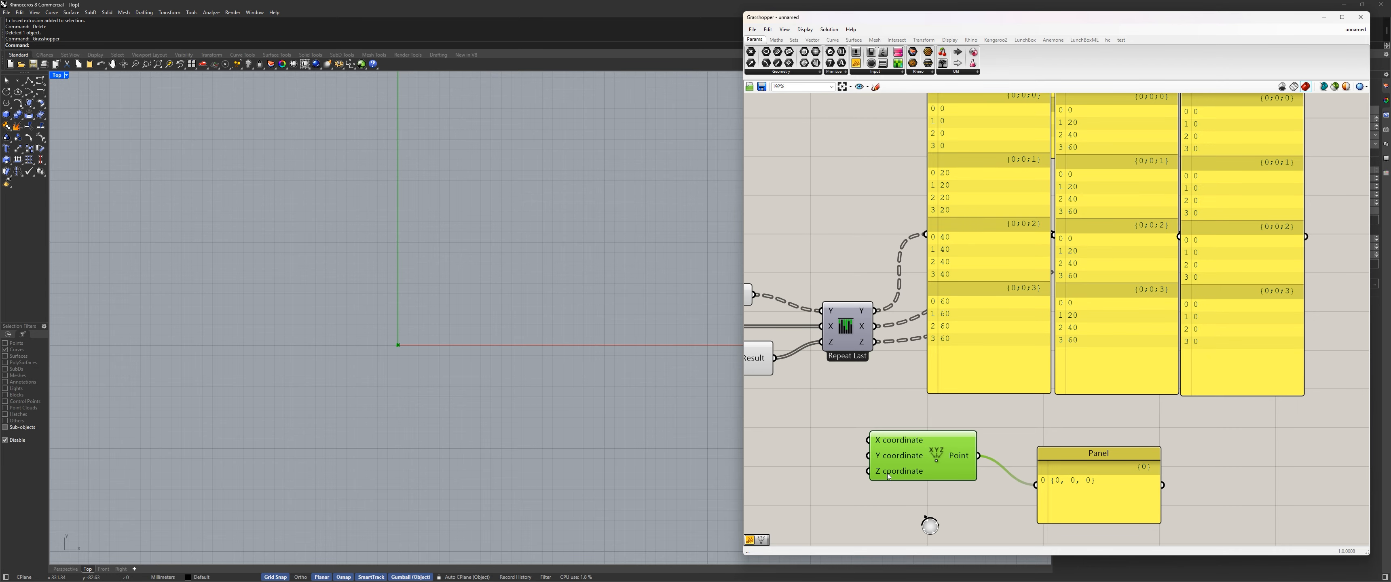
right_click_drag(846, 381, 876, 362)
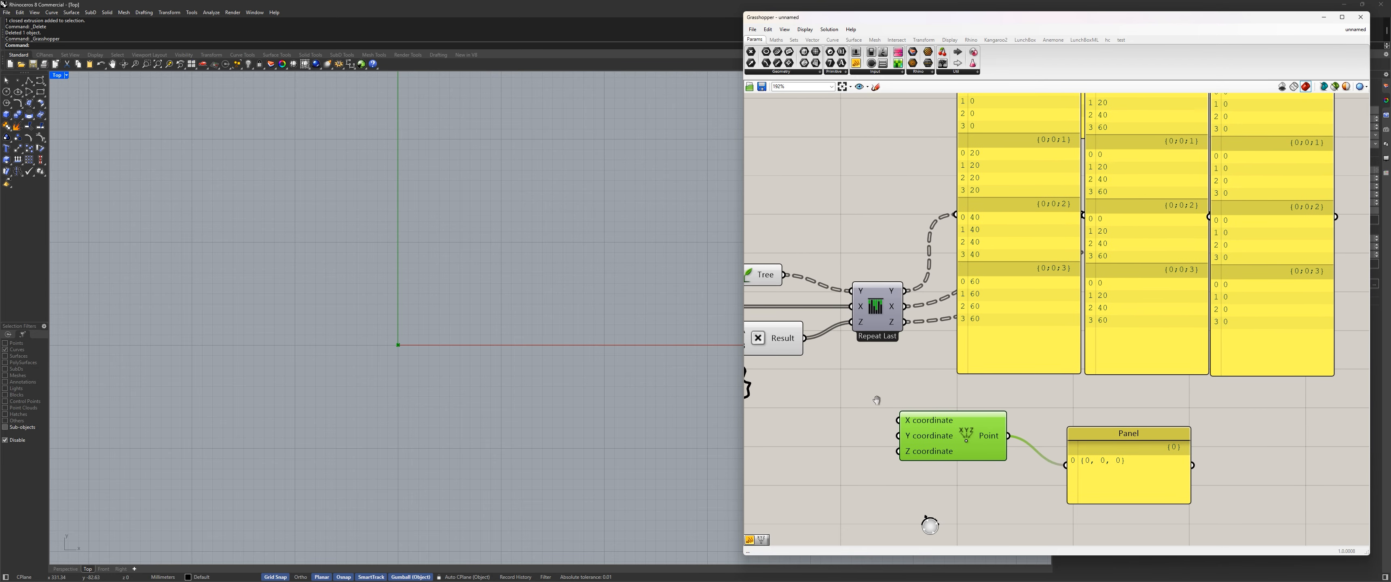
left_click_drag(909, 309, 899, 420)
left_click_drag(905, 290, 899, 436)
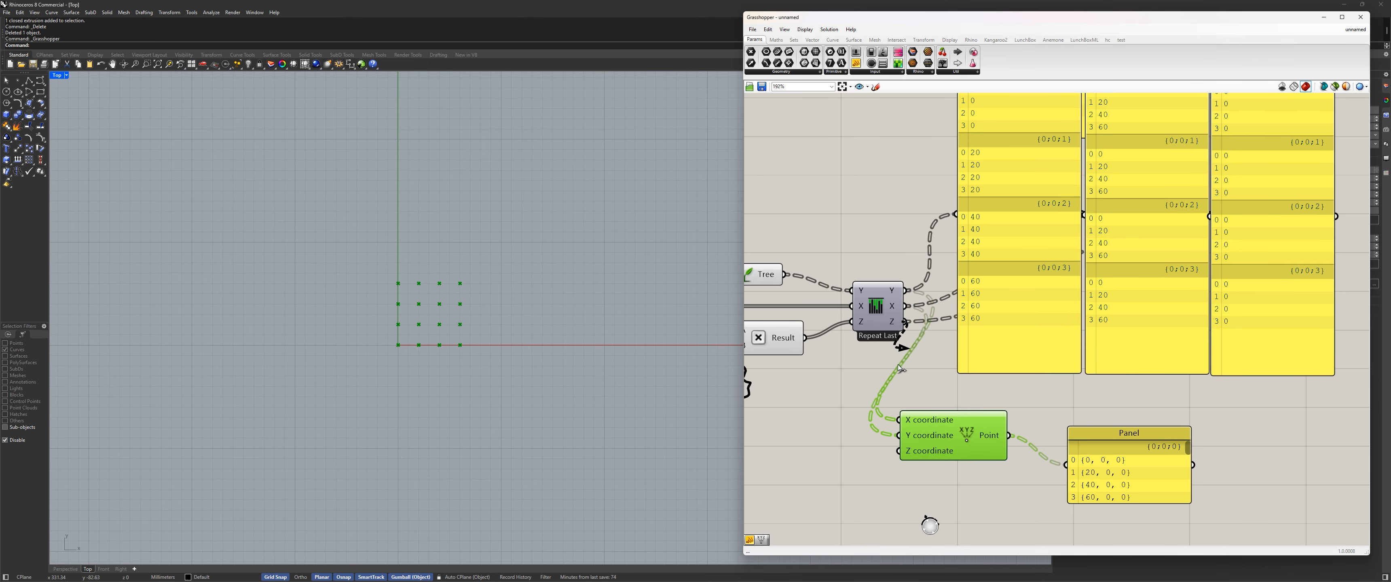
left_click_drag(905, 322, 899, 451)
scroll(422, 323, "up", 5)
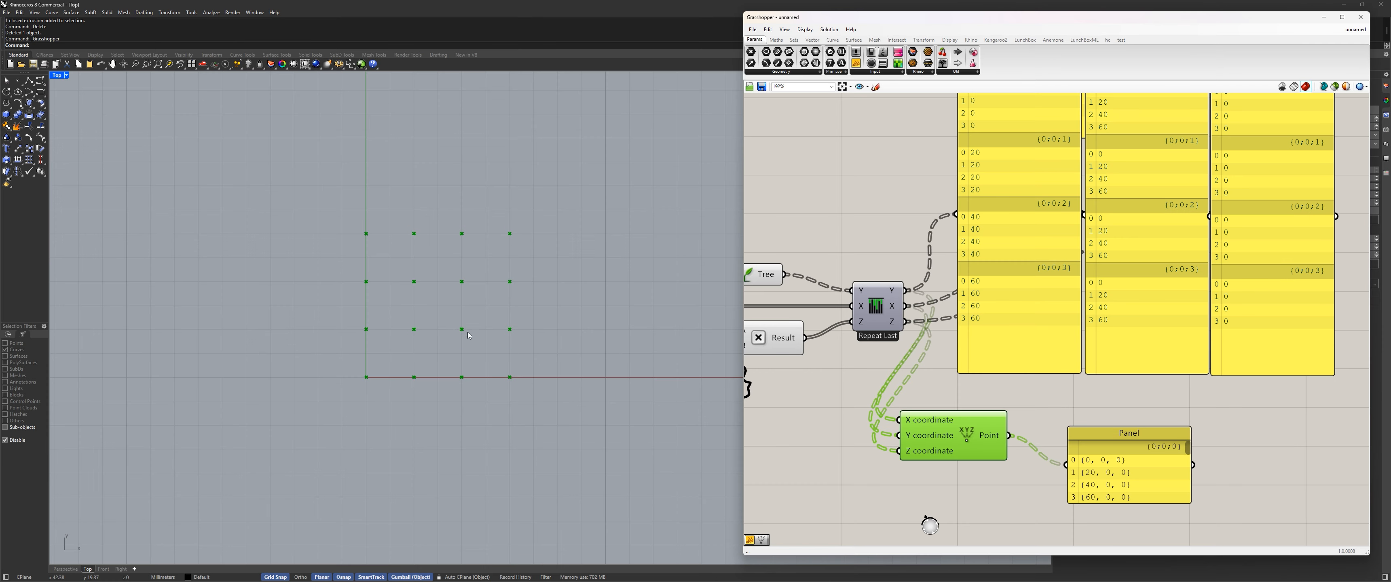
right_click_drag(556, 290, 559, 321)
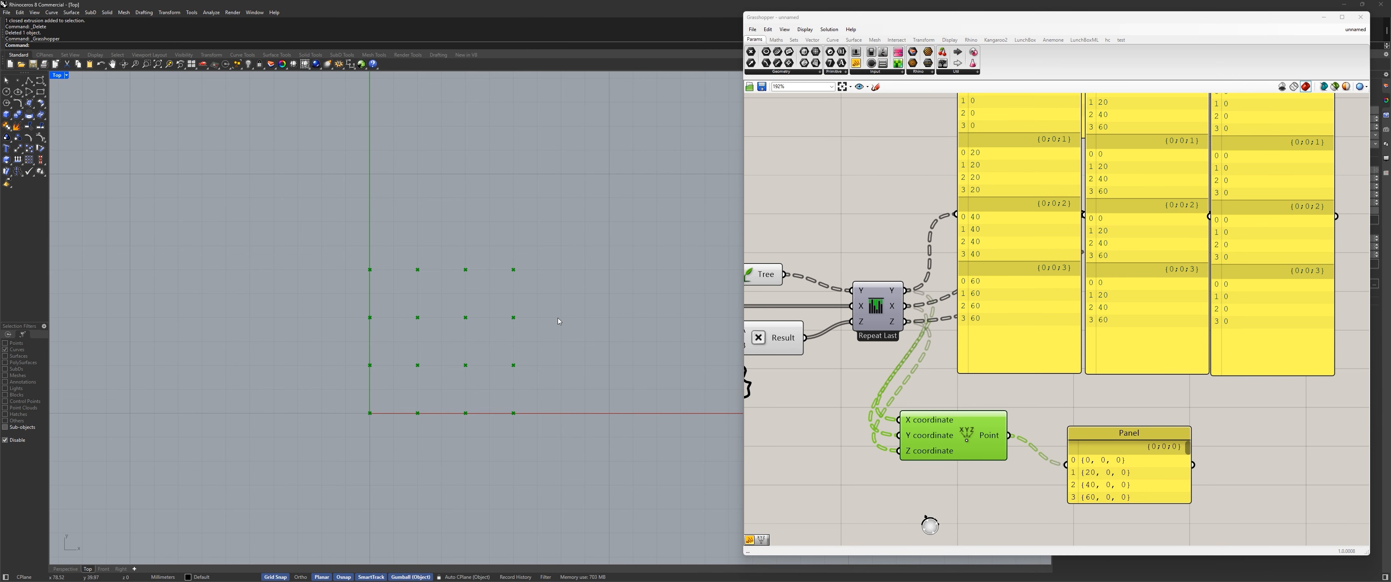
Test the point grid by raising the Series Count slider to 6, and return it to 4
scroll(1339, 348, "down", 5)
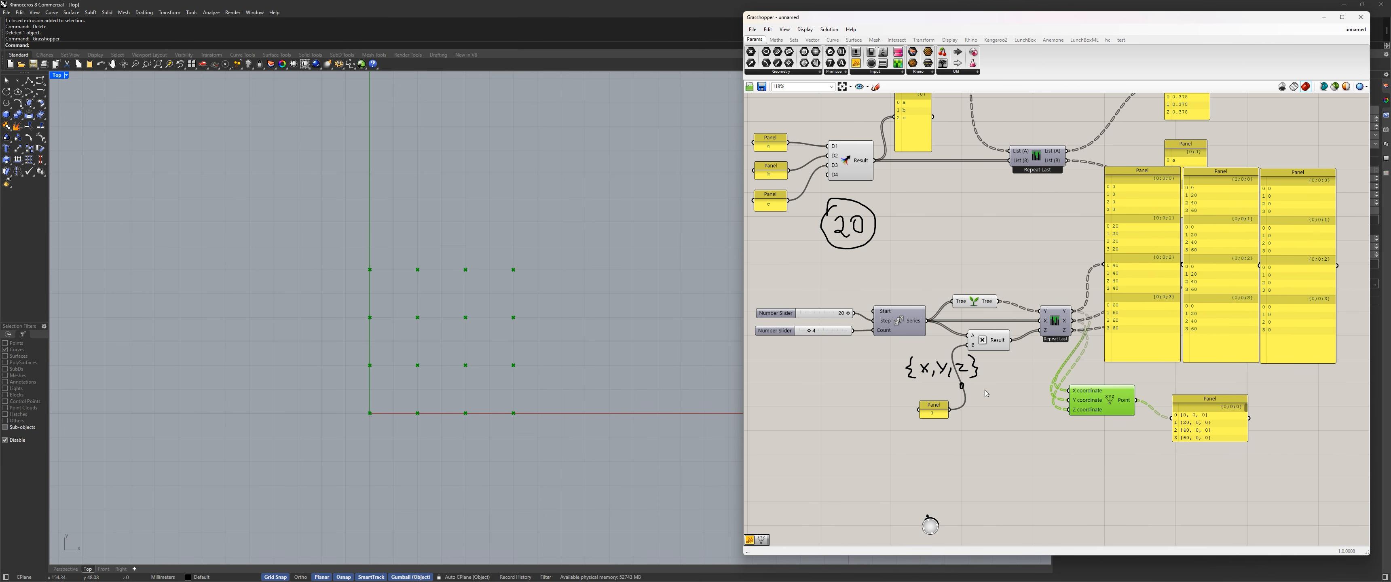
scroll(389, 394, "up", 3)
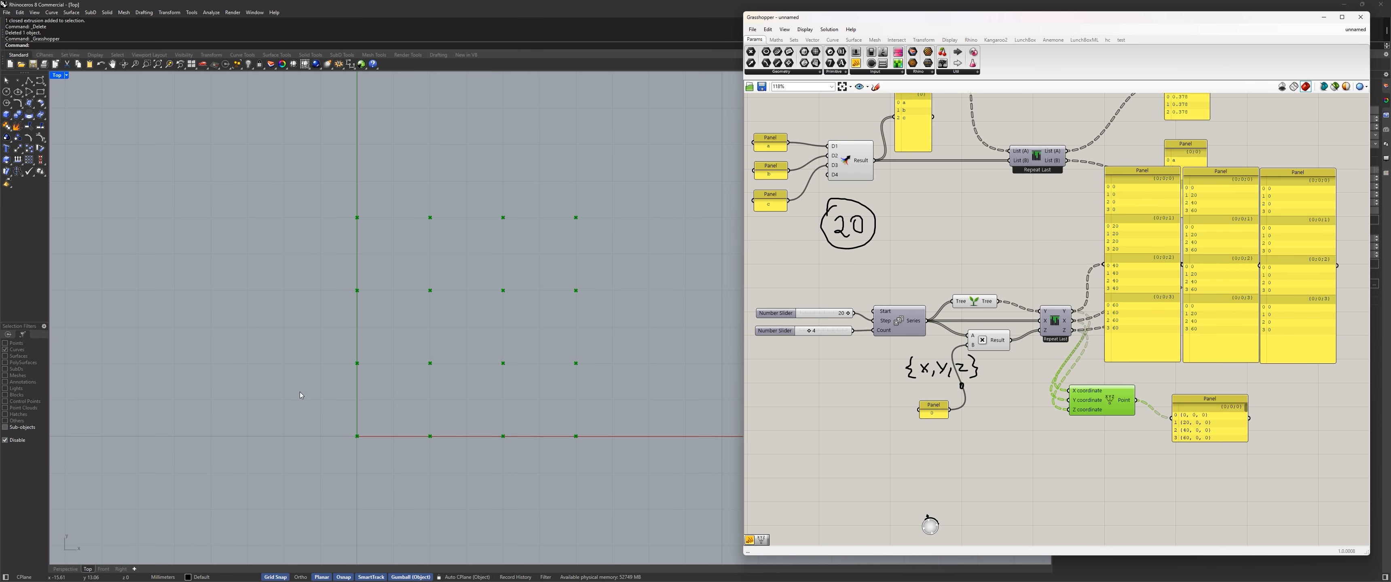
scroll(395, 396, "down", 2)
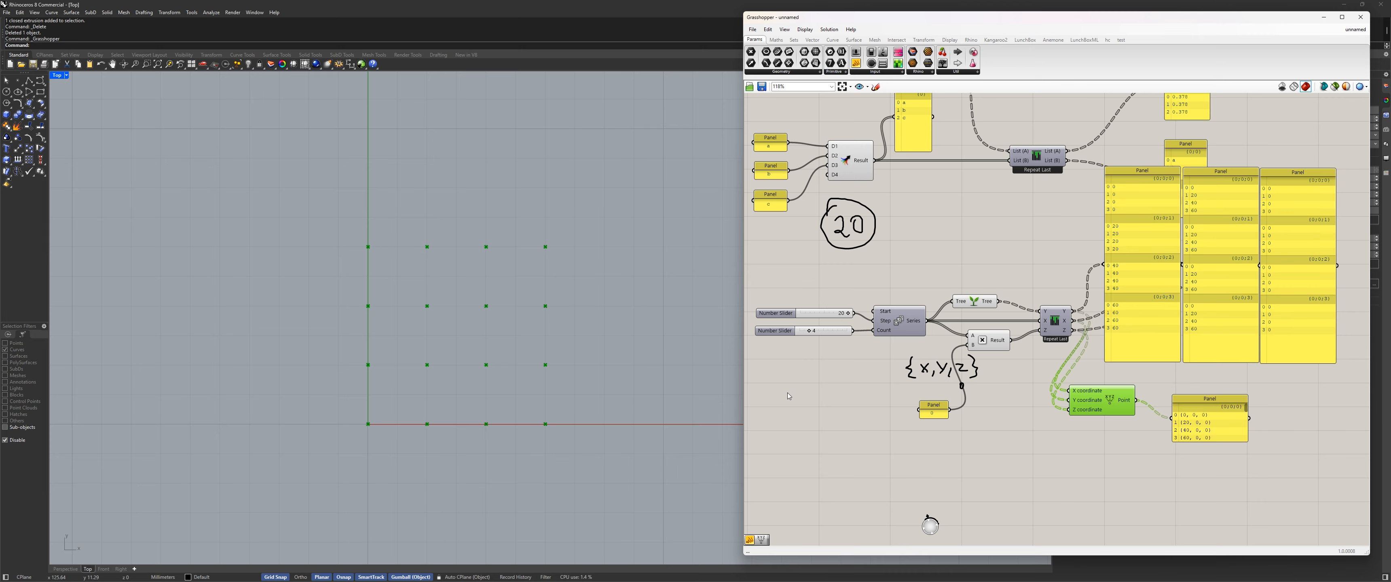
scroll(804, 338, "up", 5)
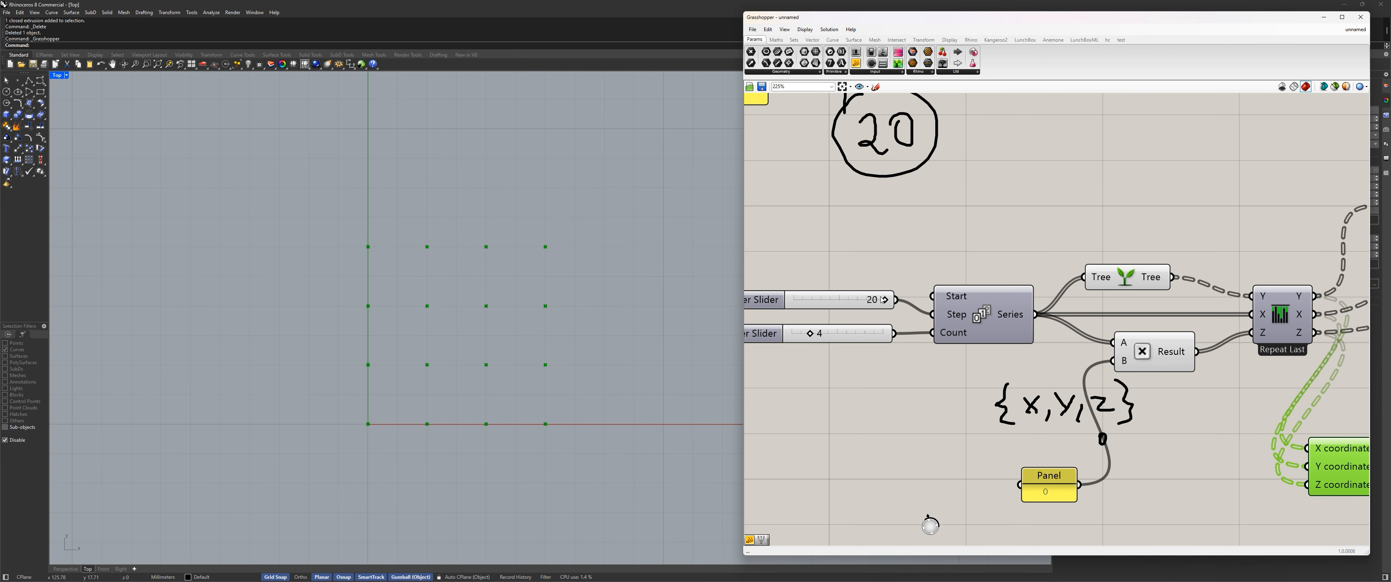
mouse_move(979, 296)
left_mouse_down()
mouse_move(930, 296)
mouse_move(979, 296)
left_mouse_up()
mouse_move(898, 332)
left_mouse_down()
mouse_move(932, 331)
mouse_move(912, 330)
left_mouse_up()
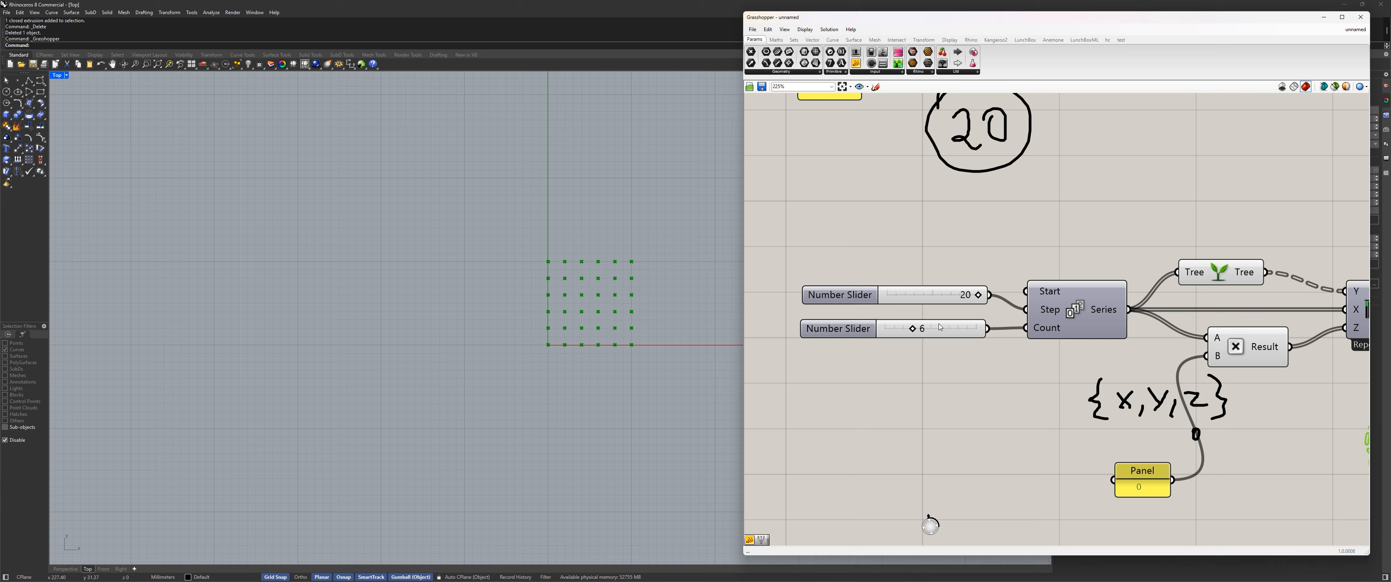
left_click_drag(913, 331, 904, 332)
scroll(620, 325, "up", 8)
right_click_drag(620, 325, 558, 342)
scroll(1205, 425, "down", 5)
right_click_drag(1204, 425, 945, 365)
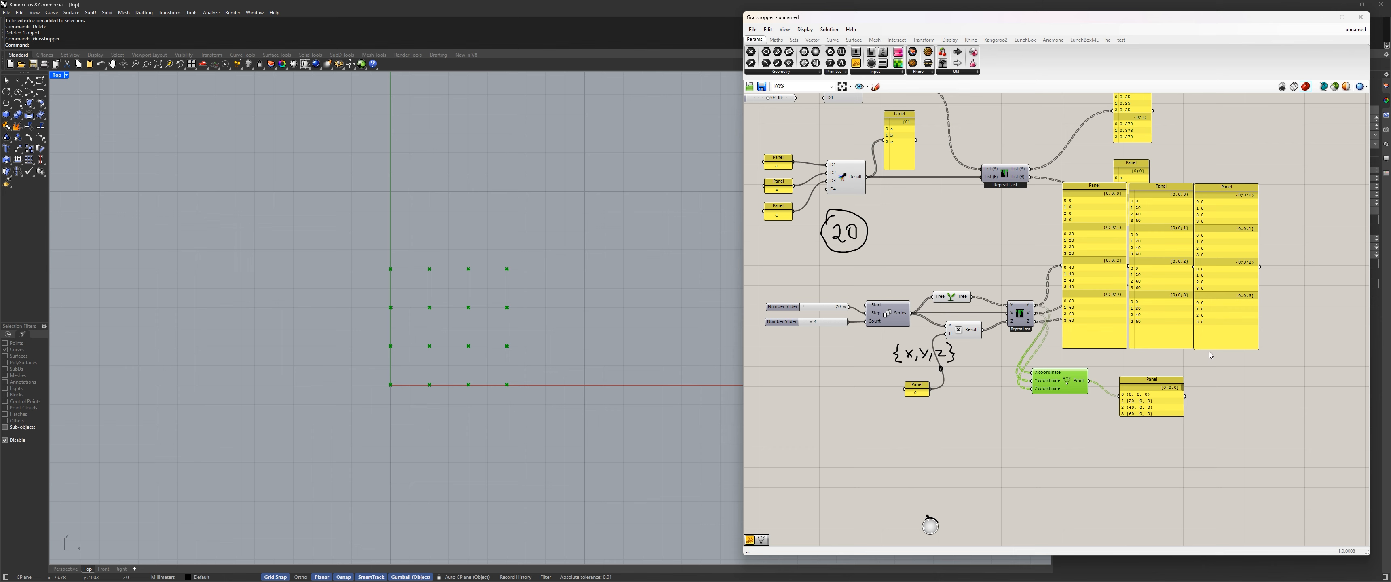
Move the point panel closer to Construct Point and delete the Y, X and Z list panels
left_click_drag(1150, 409, 1141, 393)
left_click(1071, 387)
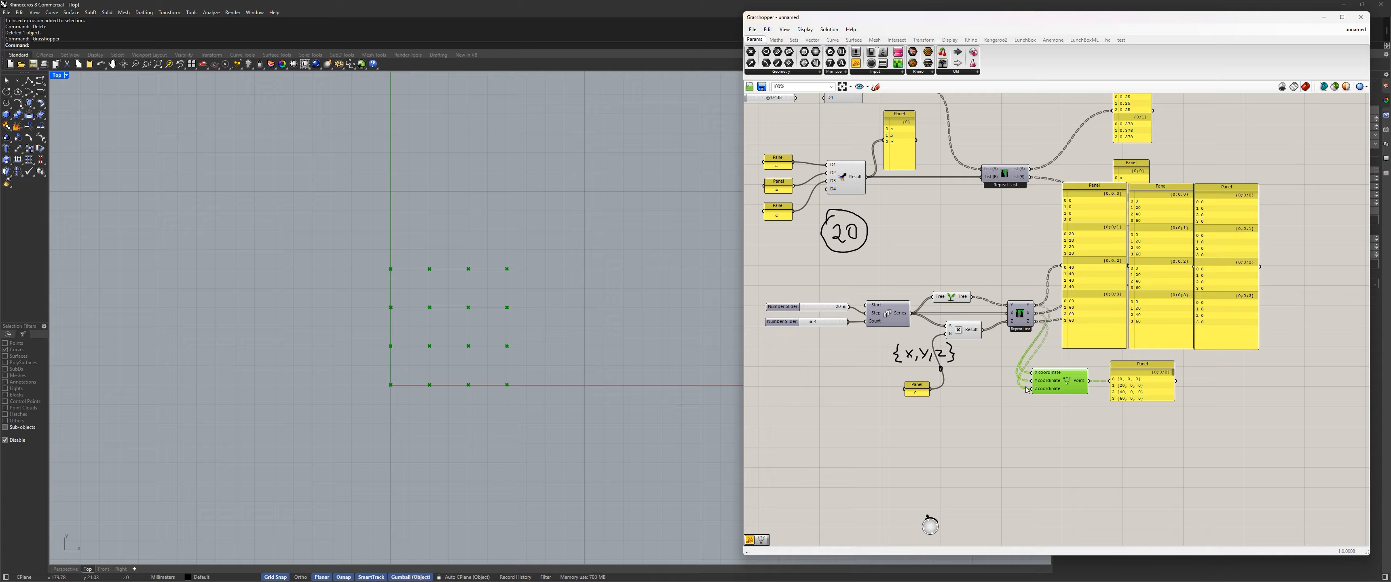
left_click(1024, 407)
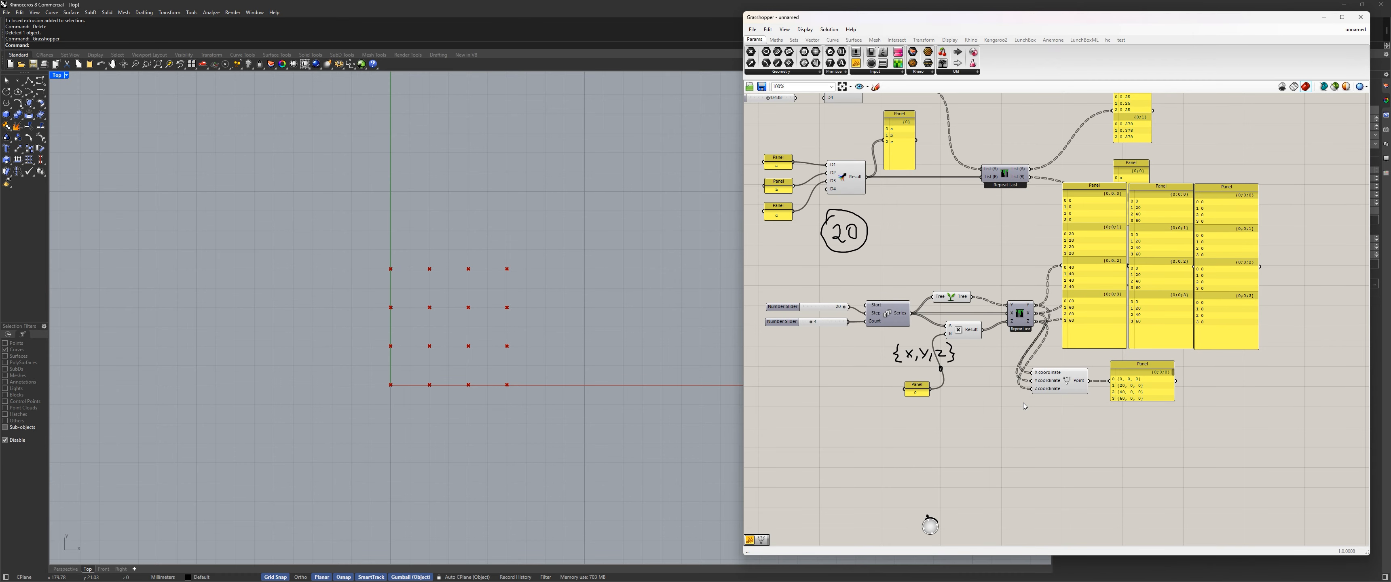
left_click_drag(1326, 304, 1215, 291)
key("Delete")
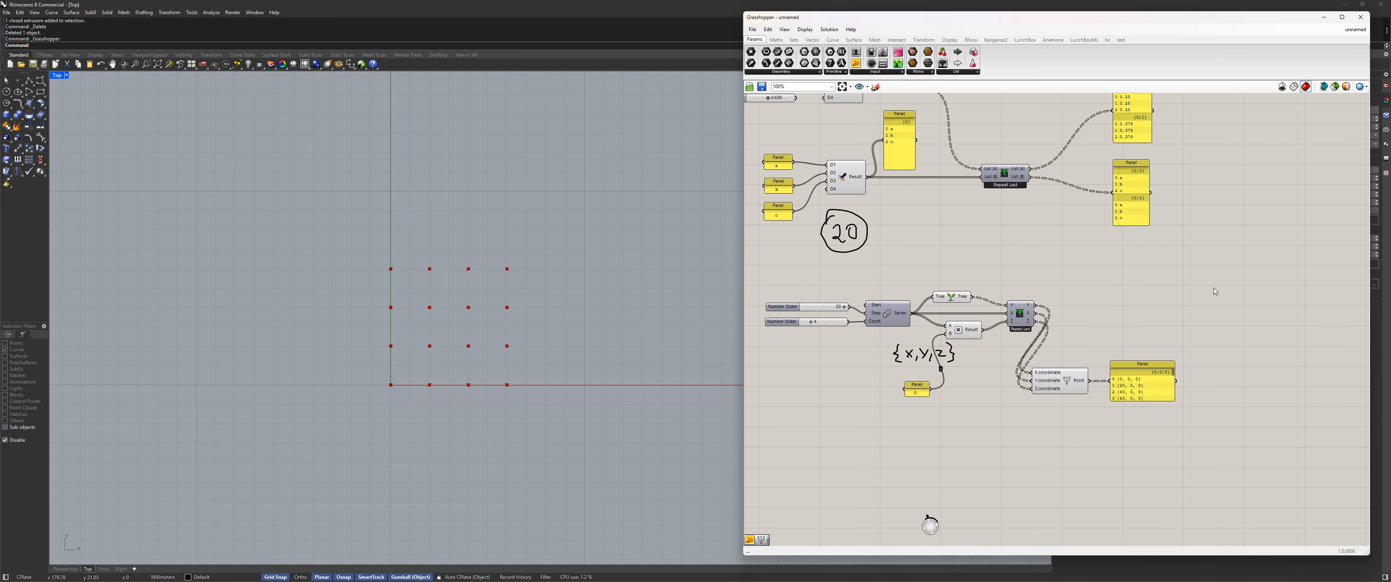
Delete the Construct Point component wired to Longest List
scroll(1026, 267, "up", 4)
left_click_drag(952, 423, 863, 287)
right_click_drag(931, 346, 935, 280)
left_click(968, 355)
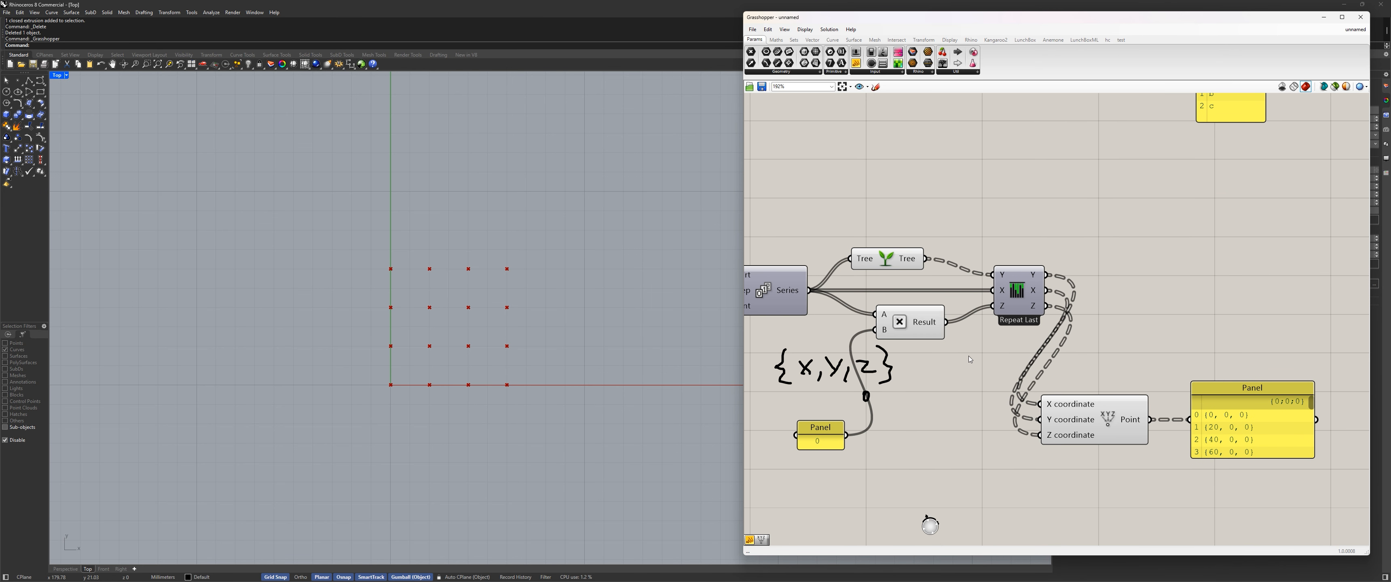
left_click(1099, 417)
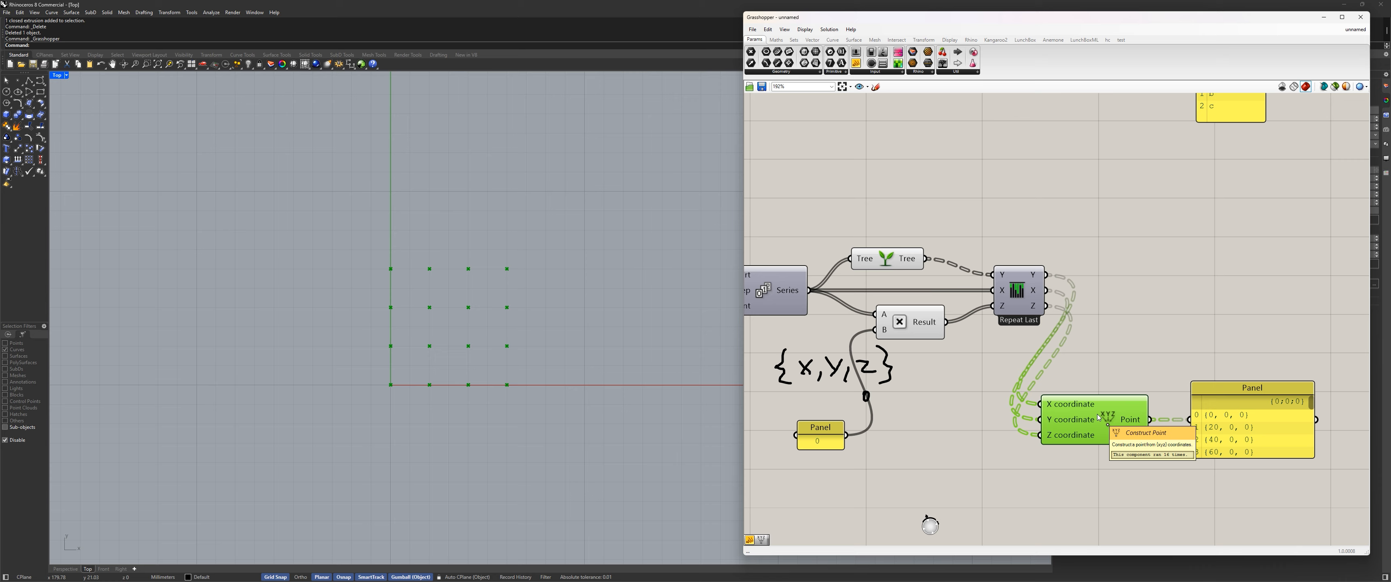
key("Delete")
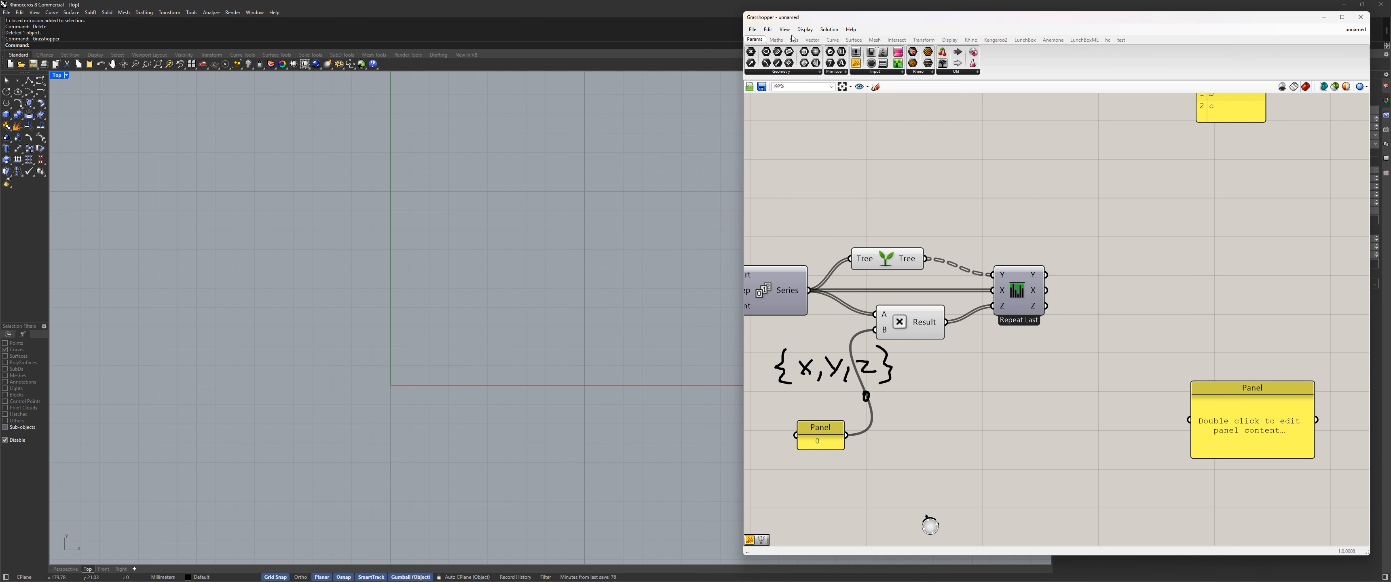
Place a new Construct Point component on the canvas below Longest List
left_click(812, 41)
left_click_drag(855, 57, 1013, 465)
right_click_drag(1055, 449, 1082, 362)
left_click_drag(1082, 362, 1121, 375)
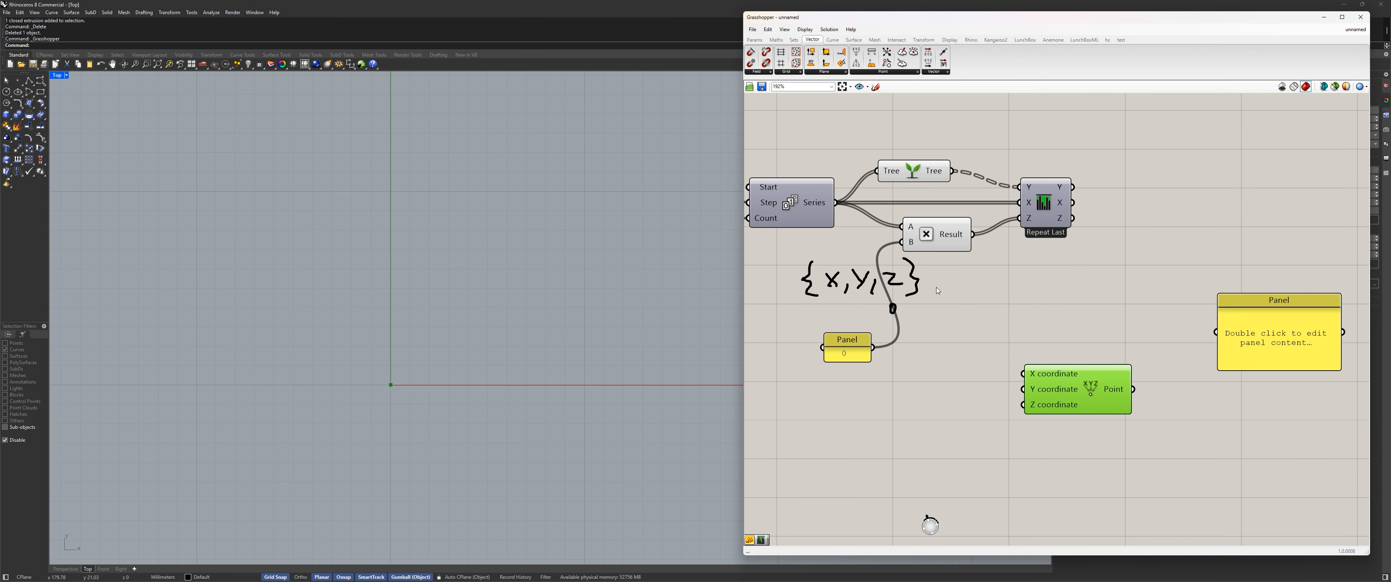
right_click_drag(937, 288, 1026, 293)
right_click_drag(931, 209, 821, 190)
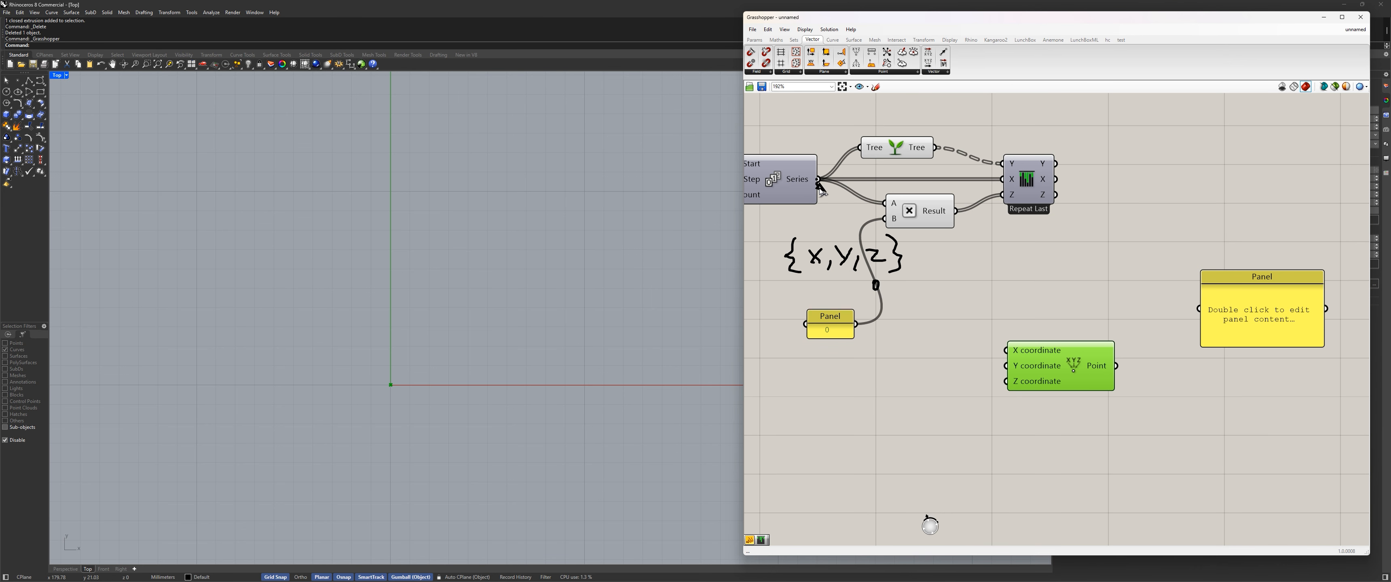
Wire the Series output into the empty panel and lengthen the panel to fit the whole number list
left_click_drag(818, 179, 1192, 312)
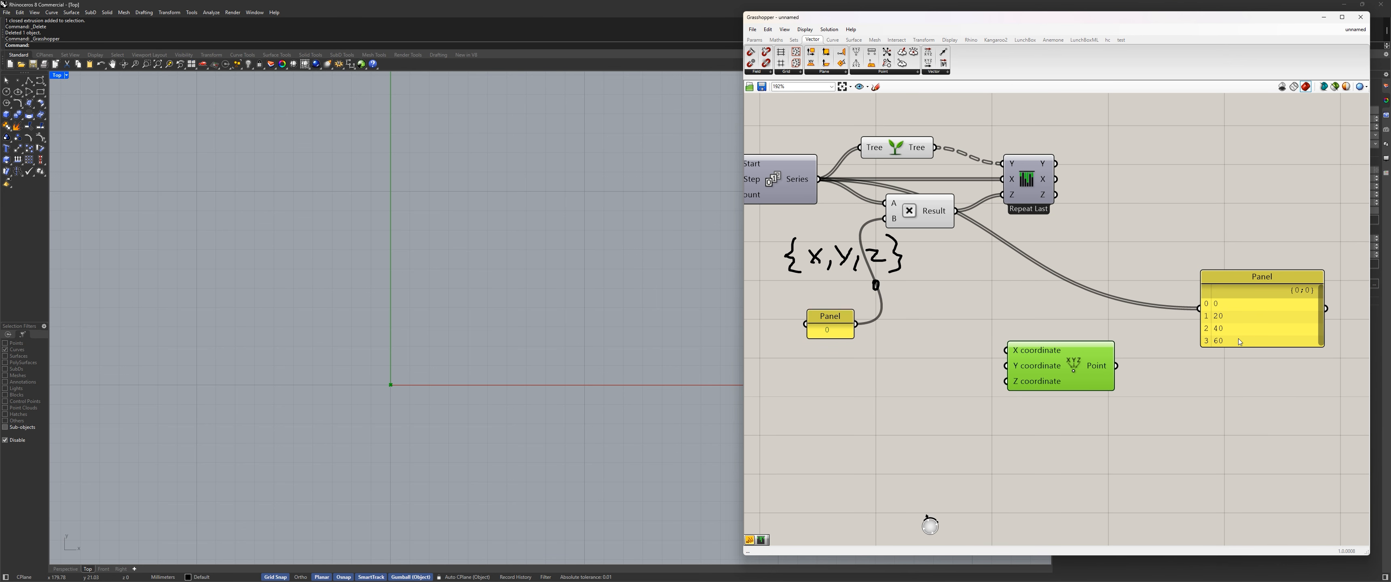
left_click_drag(1241, 346, 1243, 374)
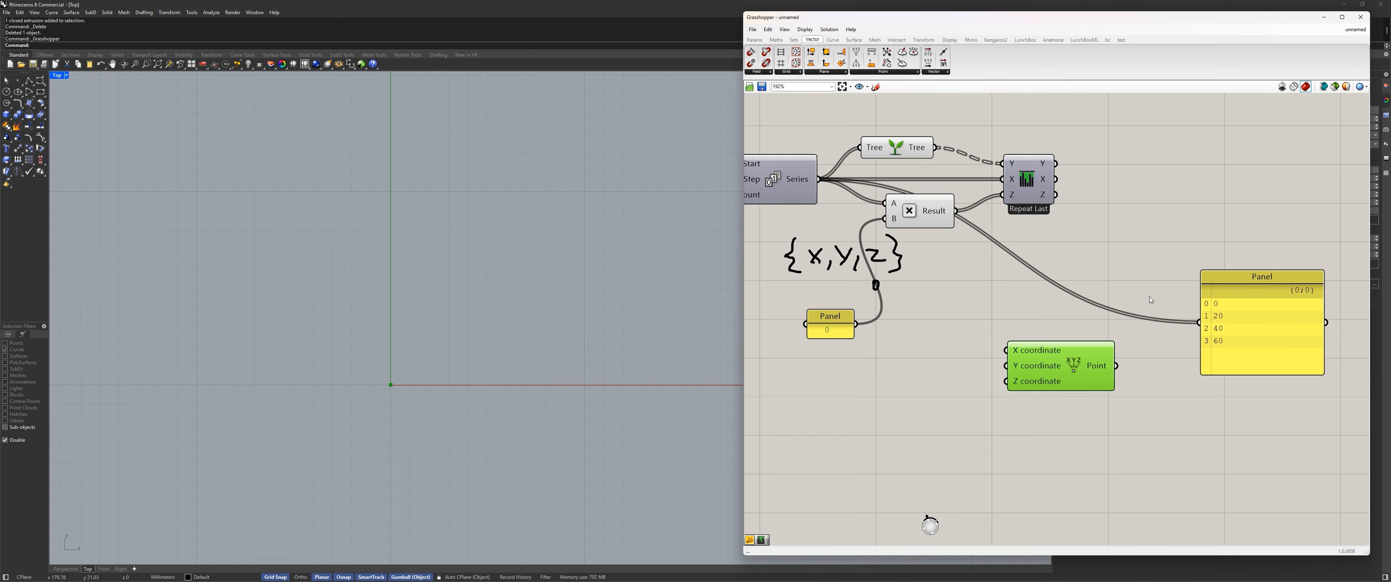
right_click_drag(1096, 244, 1134, 313)
mouse_move(1134, 313)
left_mouse_down()
mouse_move(927, 223)
mouse_move(914, 196)
mouse_move(934, 222)
mouse_move(960, 220)
left_mouse_up()
left_click(934, 222)
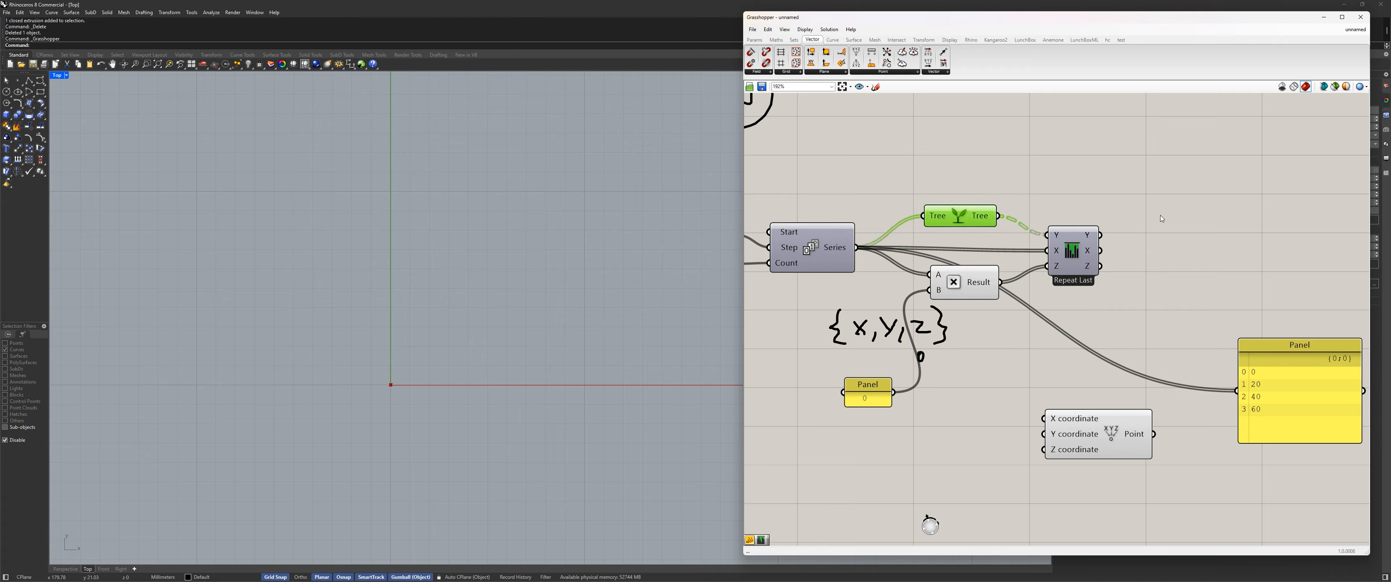
Add a panel connected to the Point output of Construct Point, placing it directly below the Series list panel
right_click_drag(1103, 358, 1105, 318)
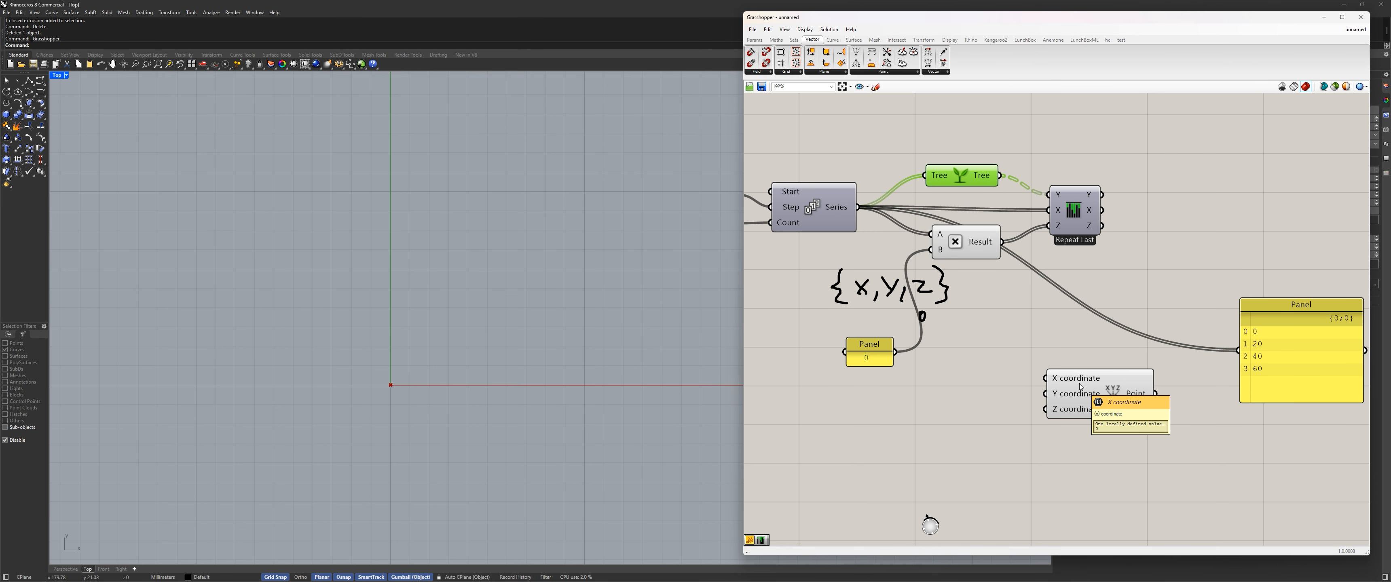
right_click_drag(1179, 406, 1063, 383)
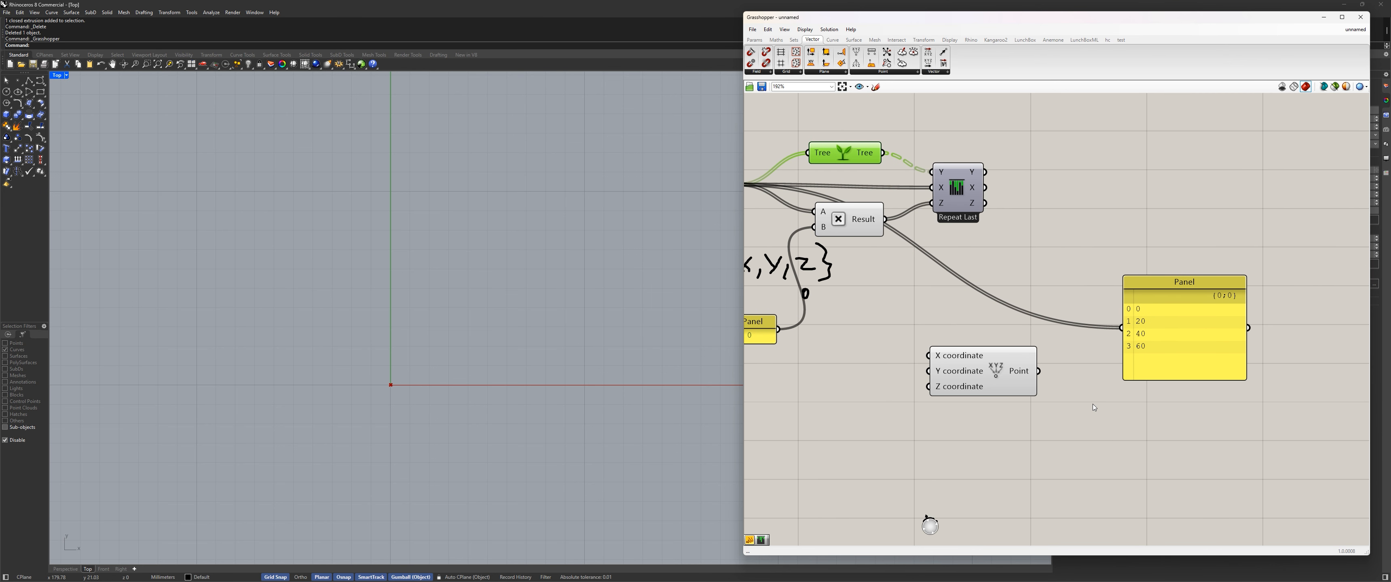
left_click(754, 39)
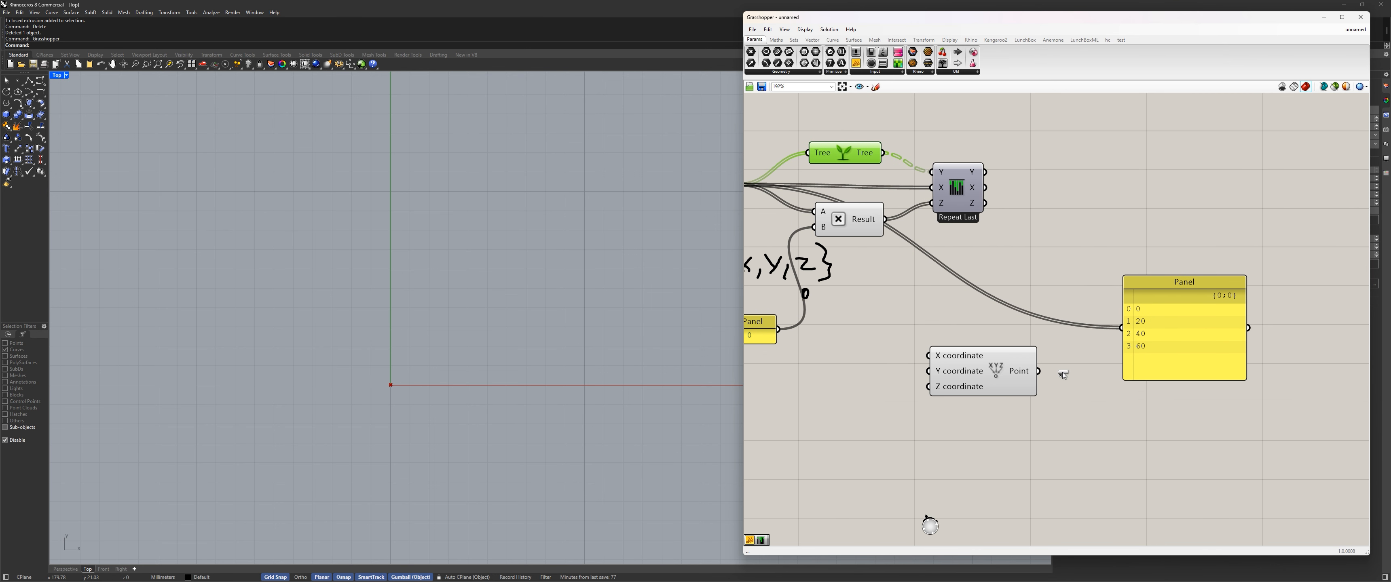
left_click_drag(1063, 375, 1190, 395)
left_click(1184, 291)
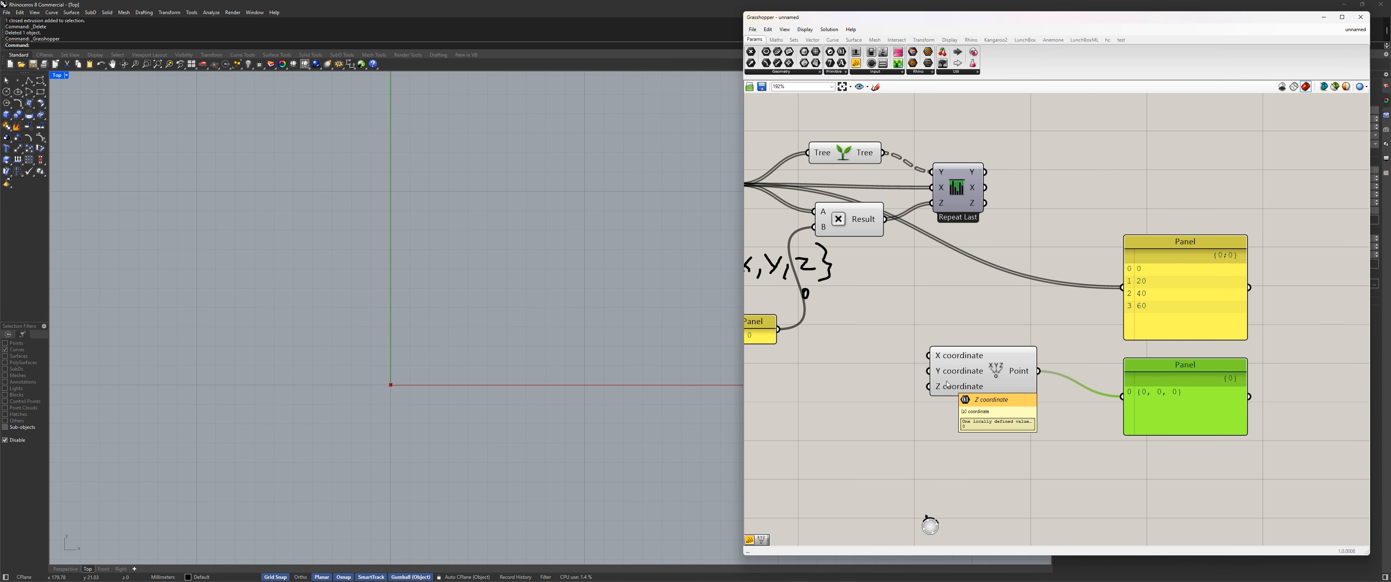
Wire the Series output directly into the X coordinate input of Construct Point
right_click_drag(959, 331, 1004, 348)
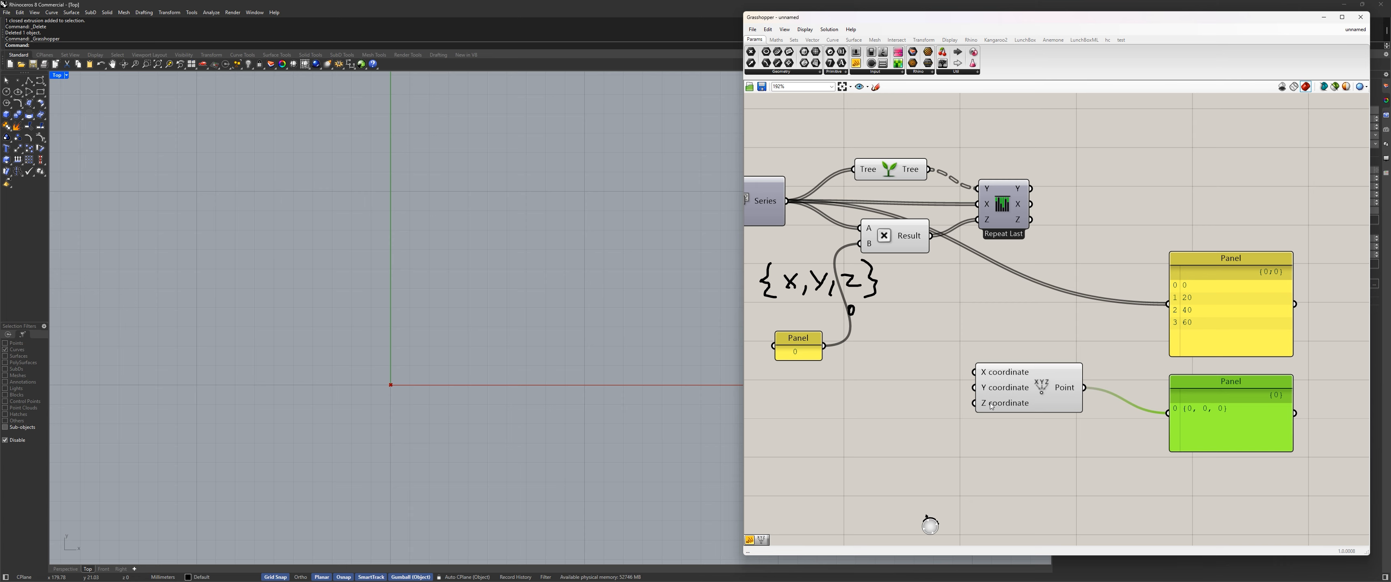
mouse_move(991, 411)
left_click_drag(1041, 386, 1055, 395)
right_click_drag(912, 383, 951, 368)
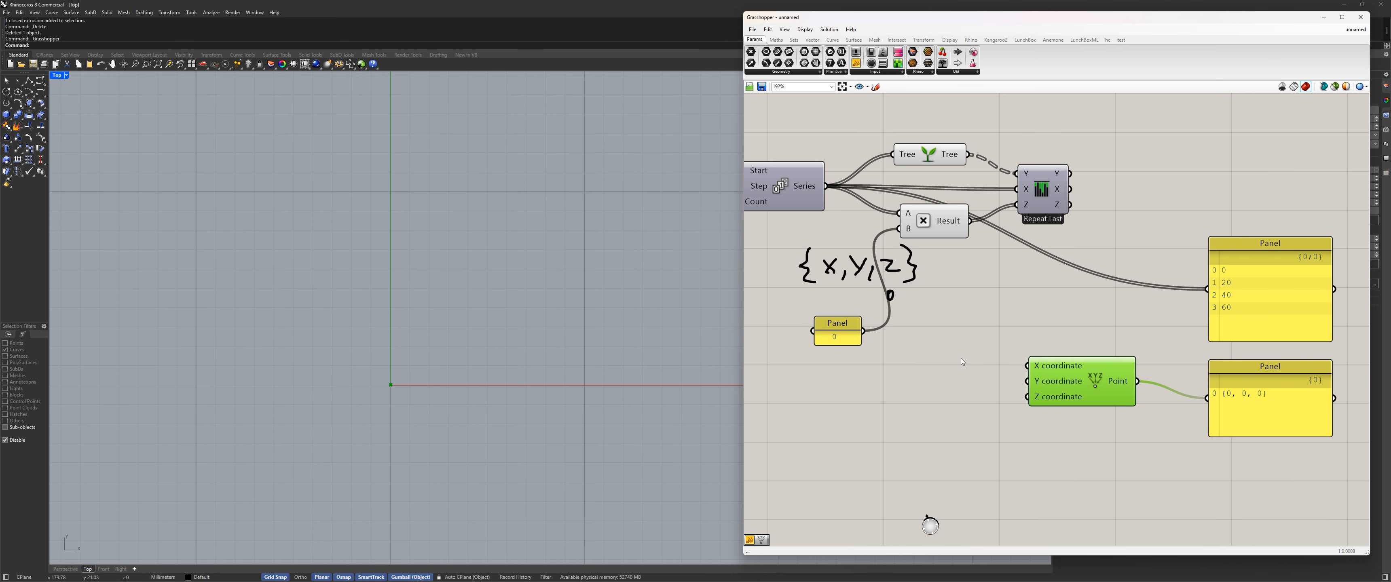
left_click(961, 358)
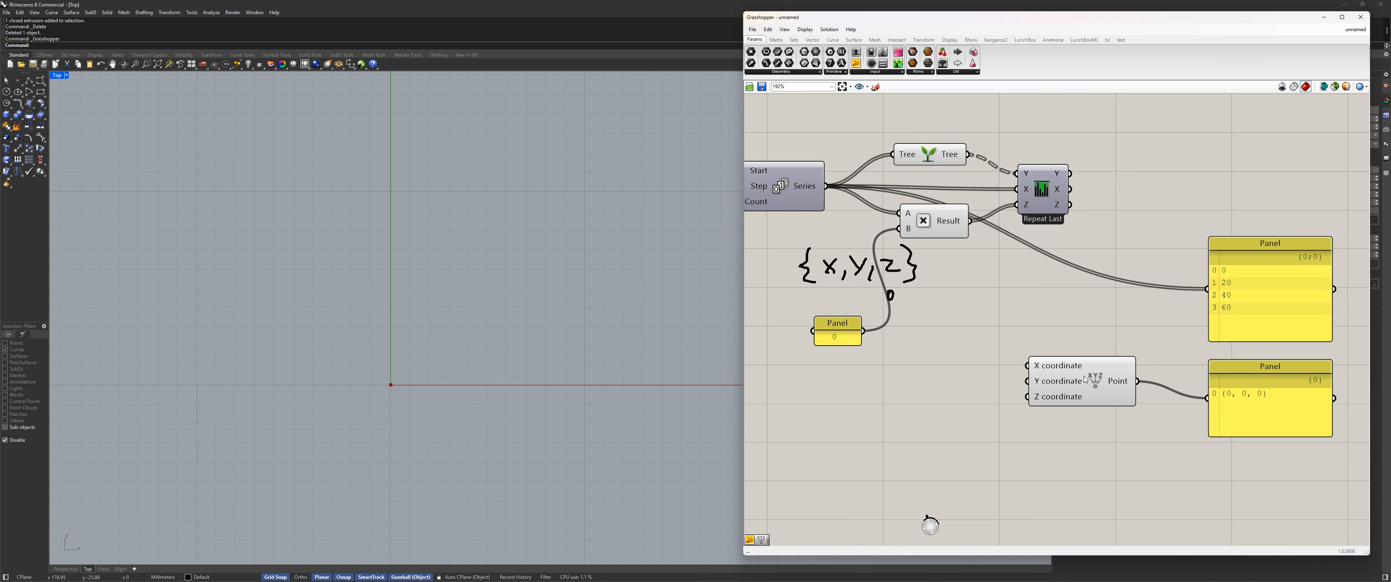
left_click_drag(1065, 392, 1078, 381)
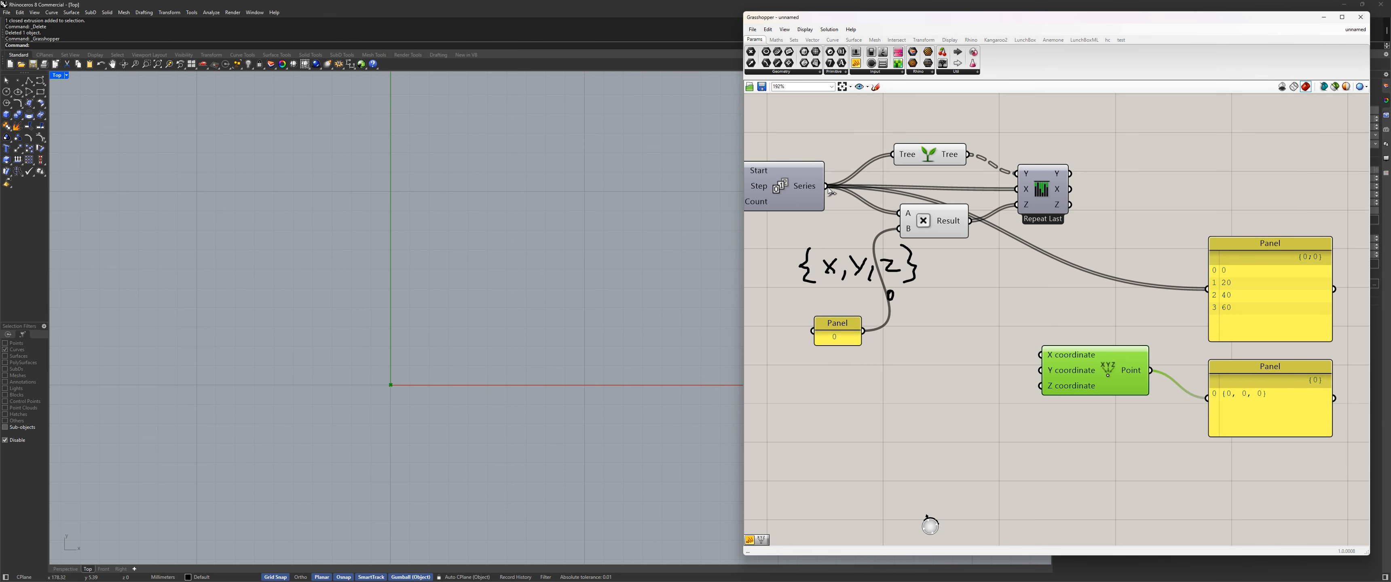
left_click_drag(827, 187, 1034, 352)
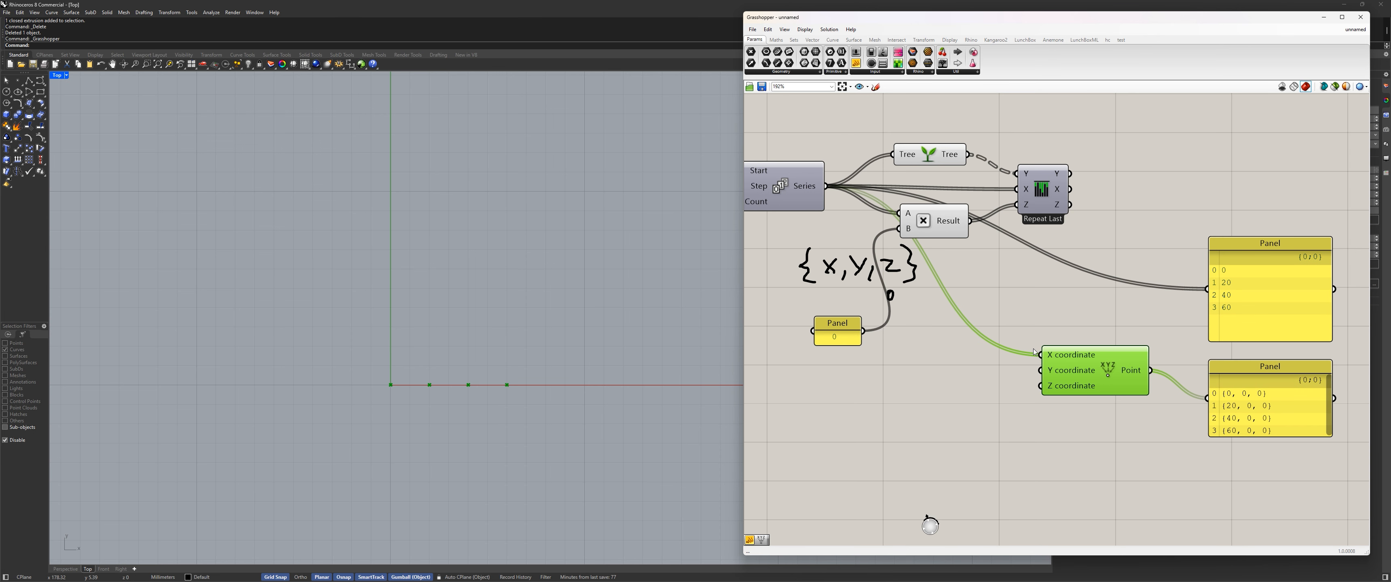
left_click(938, 415)
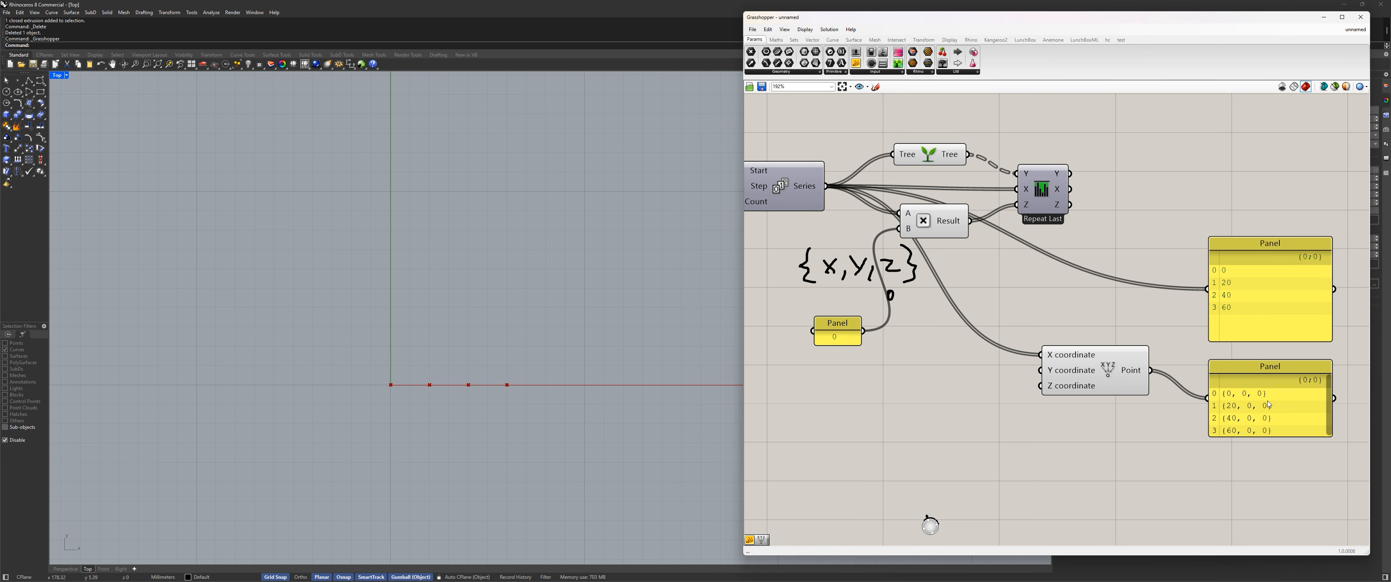
Lengthen the point panel and line it up with Construct Point, directly under the Series list panel
right_click_drag(1238, 430, 1091, 368)
left_click_drag(1092, 374, 1092, 464)
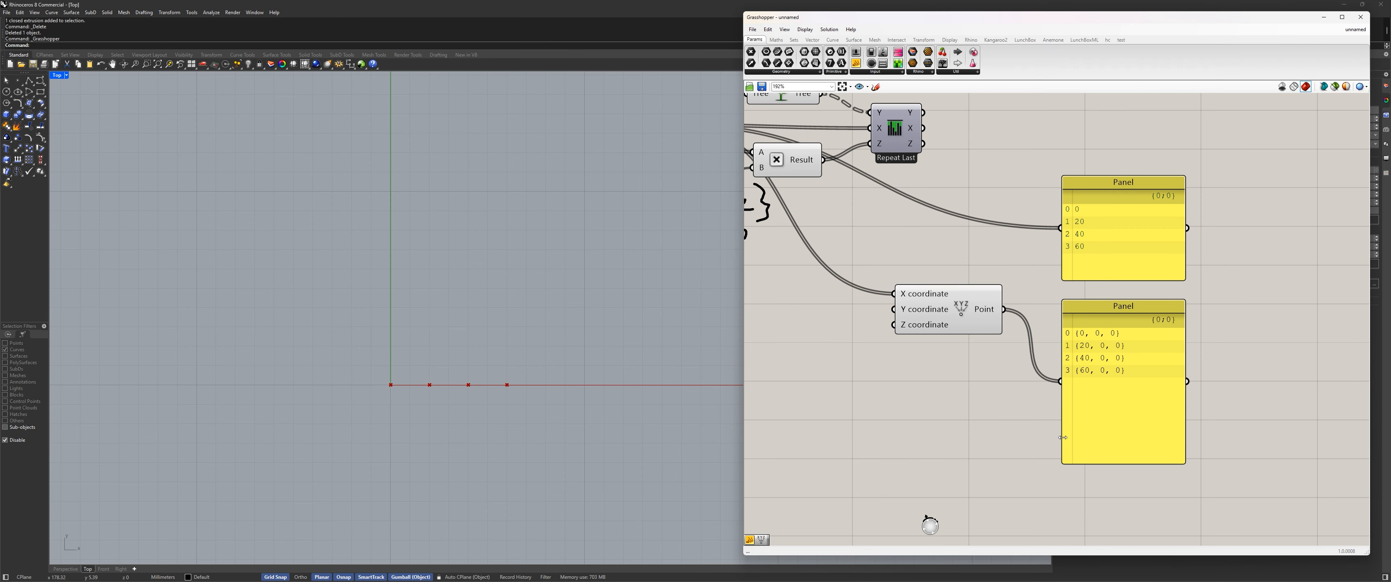
left_click_drag(964, 319, 973, 373)
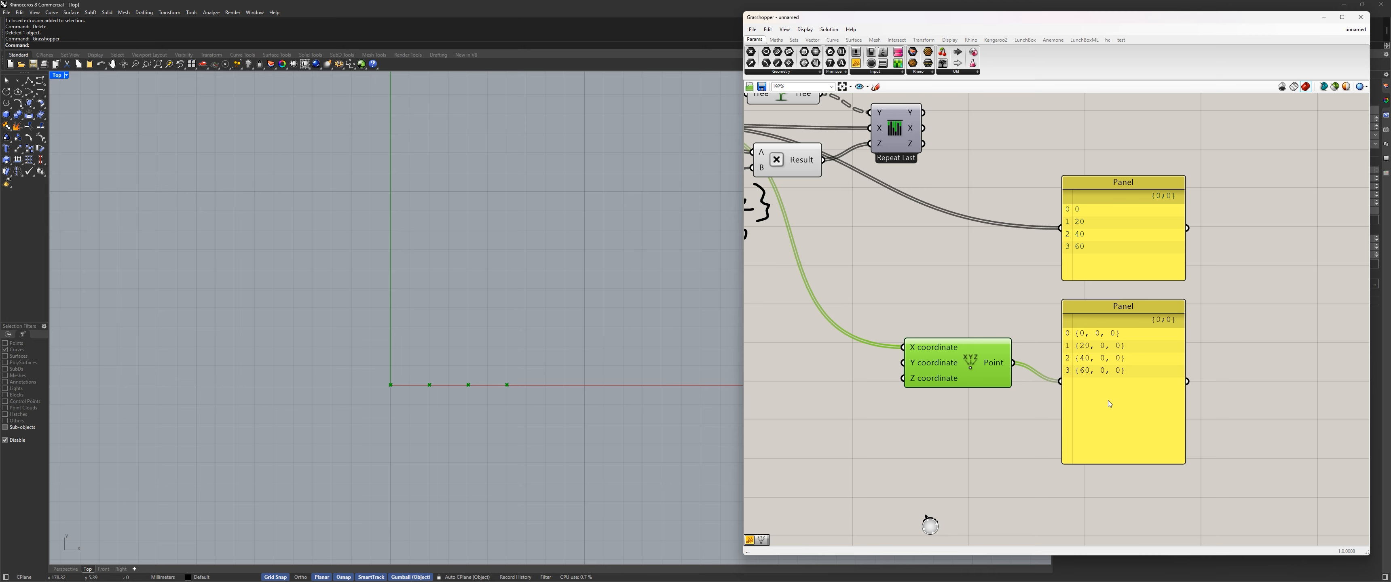
left_click_drag(1108, 402, 1115, 382)
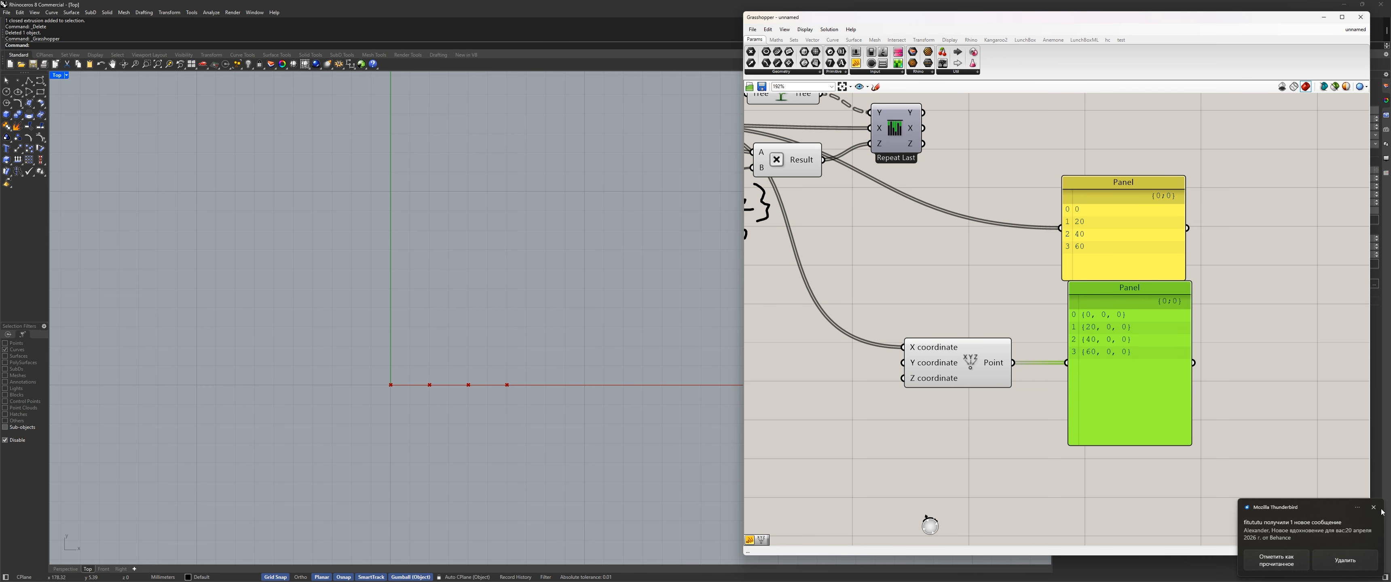
left_click_drag(950, 350, 953, 355)
key("ctrl+z")
key("ctrl+z")
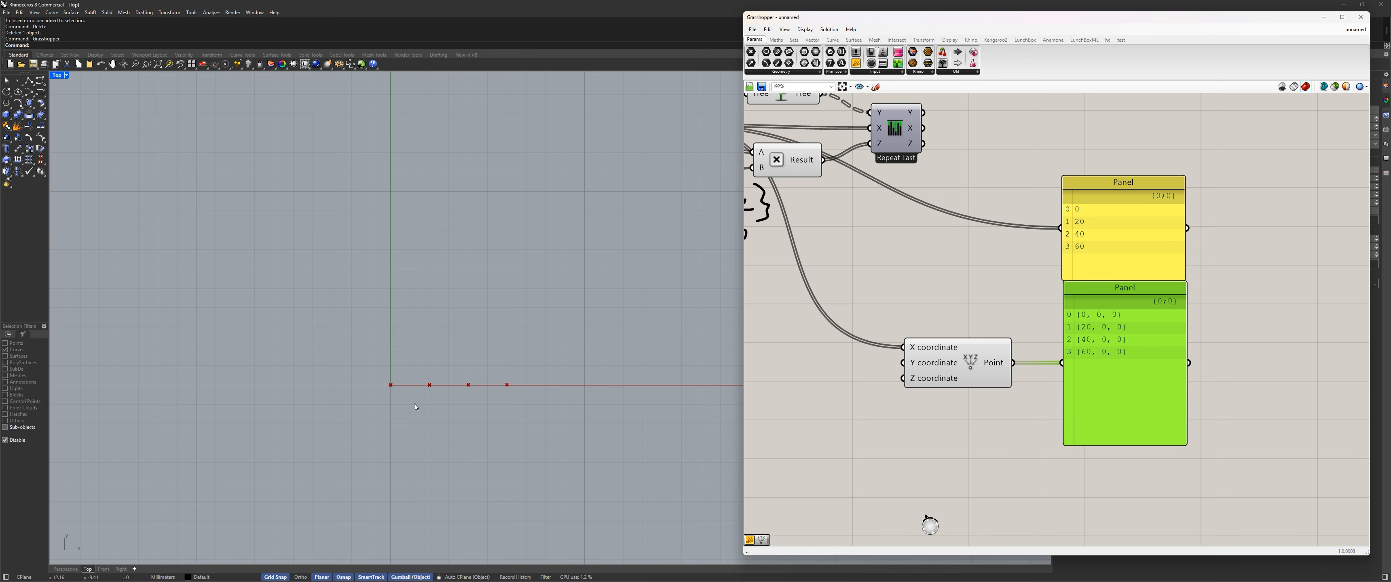
Shift Longest List slightly away from Graft Tree and bring Construct Point up beneath it
right_click_drag(820, 219, 892, 322)
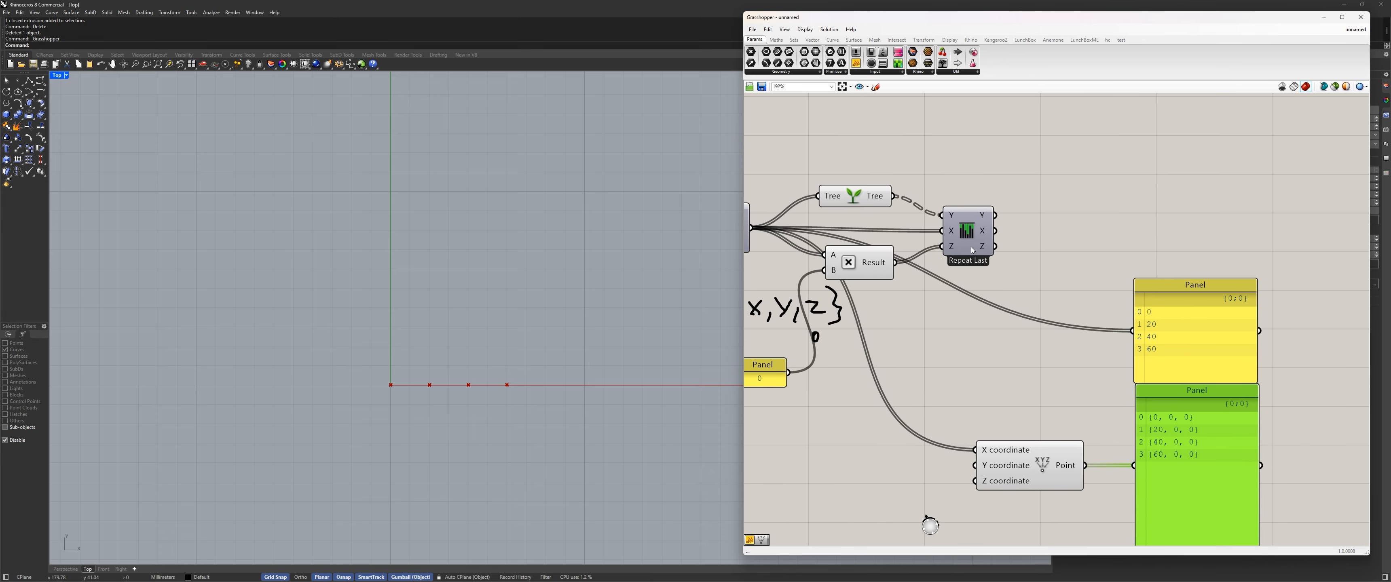
left_click_drag(972, 244, 985, 241)
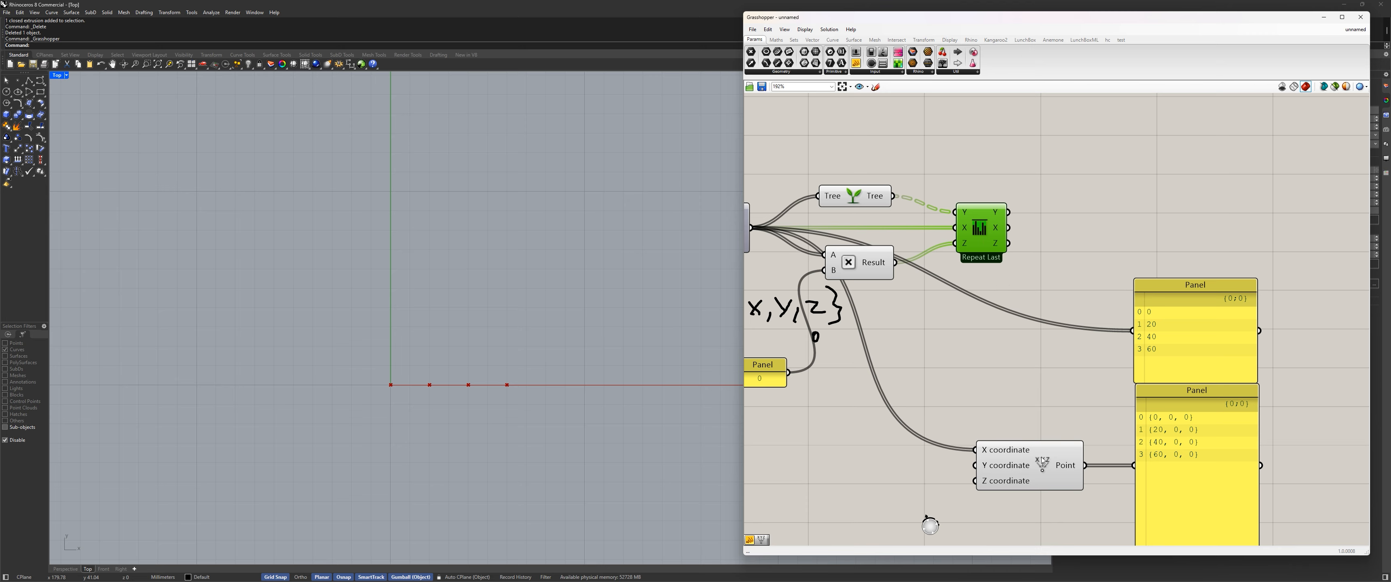
left_click_drag(1043, 462, 1007, 396)
left_click(979, 220)
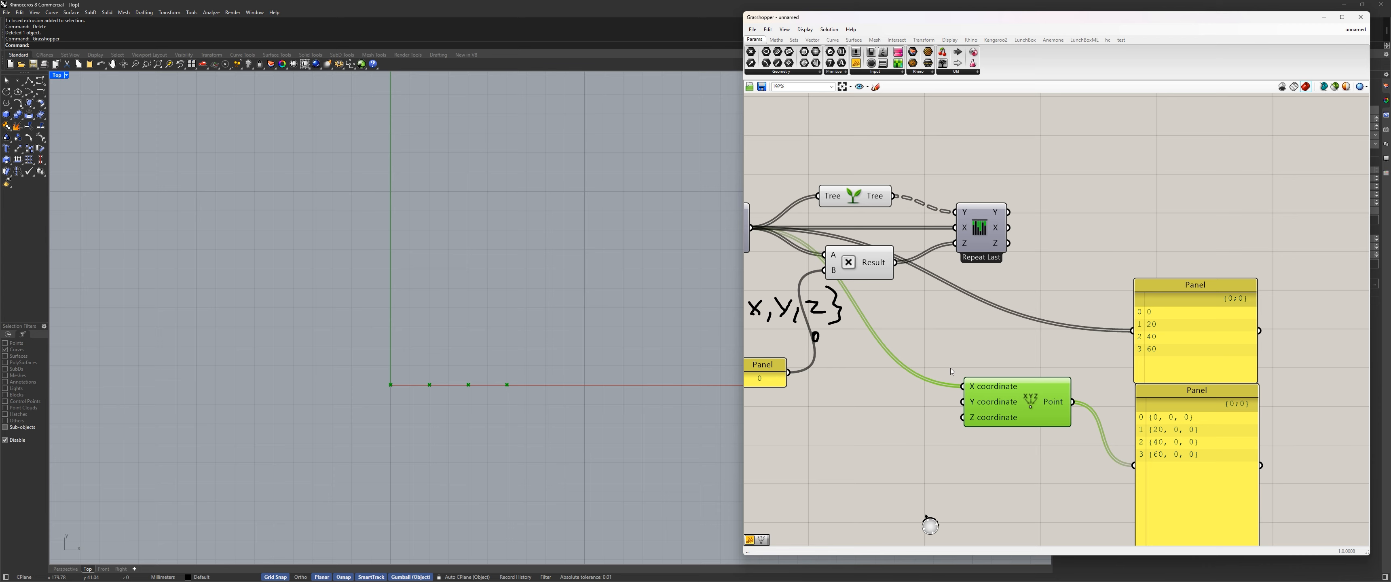
left_click_drag(1041, 409, 1031, 388)
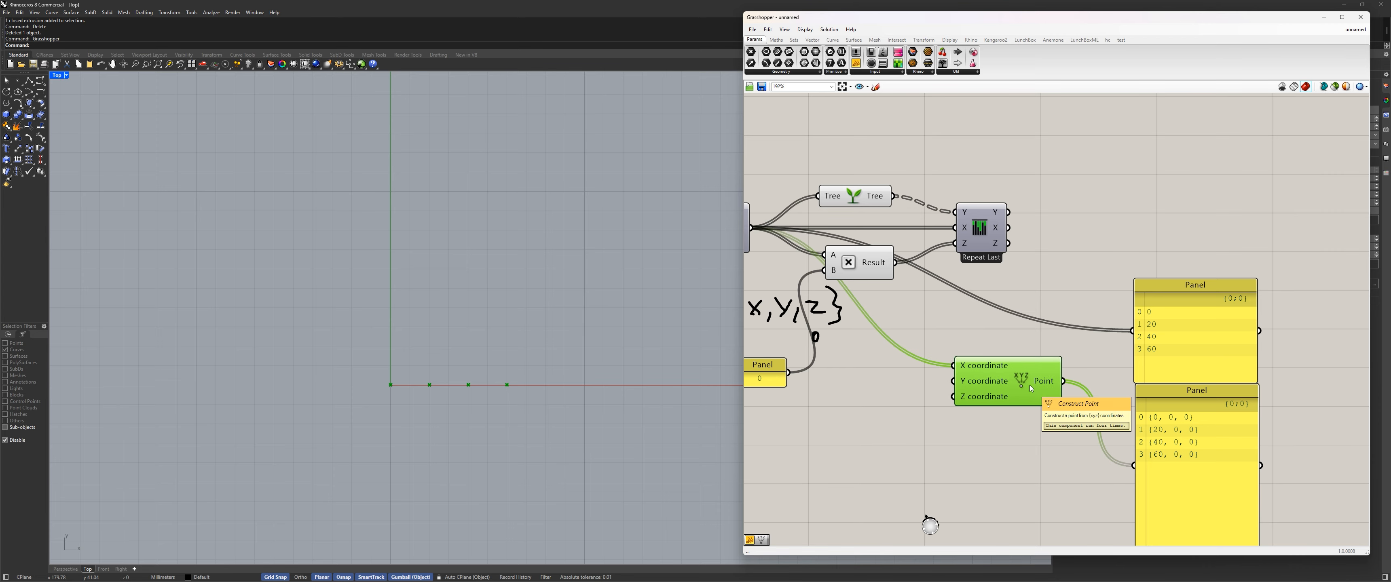
Raise the Series and point panels, and reposition Longest List and Construct Point to leave room for wiring
left_click_drag(1215, 324, 1247, 199)
left_click_drag(1196, 468, 1216, 351)
right_click_drag(1031, 346, 1161, 371)
left_click_drag(1152, 402, 1151, 426)
left_click_drag(1136, 321, 966, 257)
left_click_drag(1119, 416, 1182, 402)
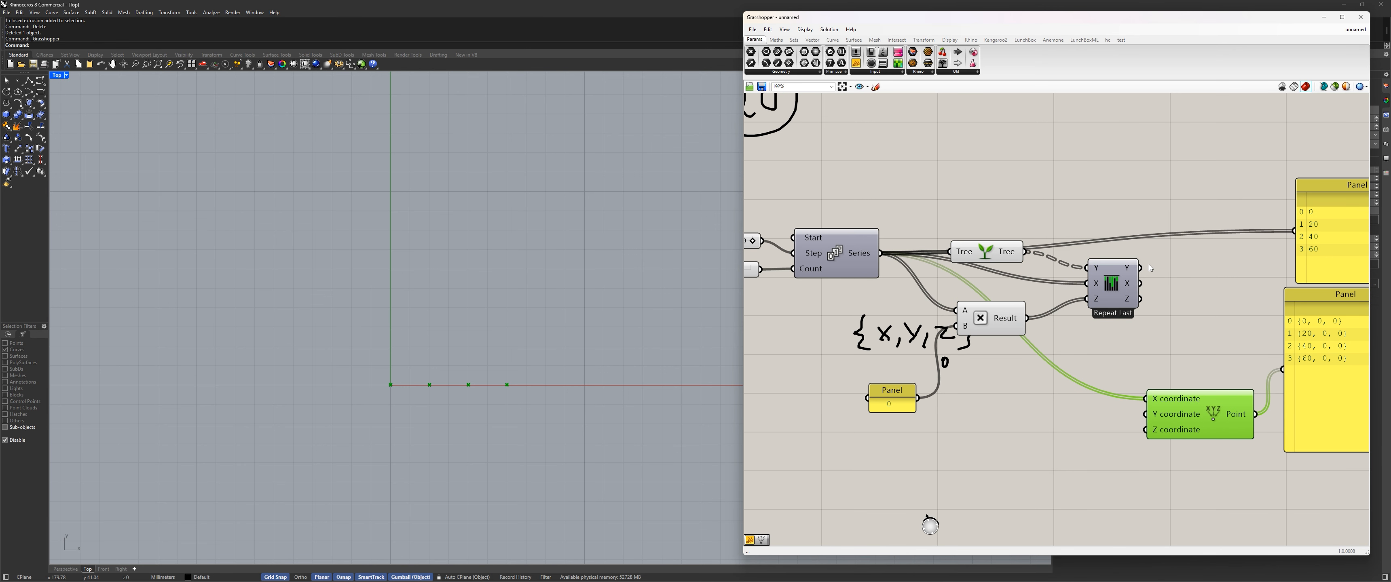
Wire the X, Y and Z outputs of Longest List into Construct Point's matching inputs and move Construct Point right beside it
left_click_drag(1140, 283, 1146, 430)
right_click_drag(1228, 414, 1046, 402)
left_click_drag(1046, 402, 1074, 287)
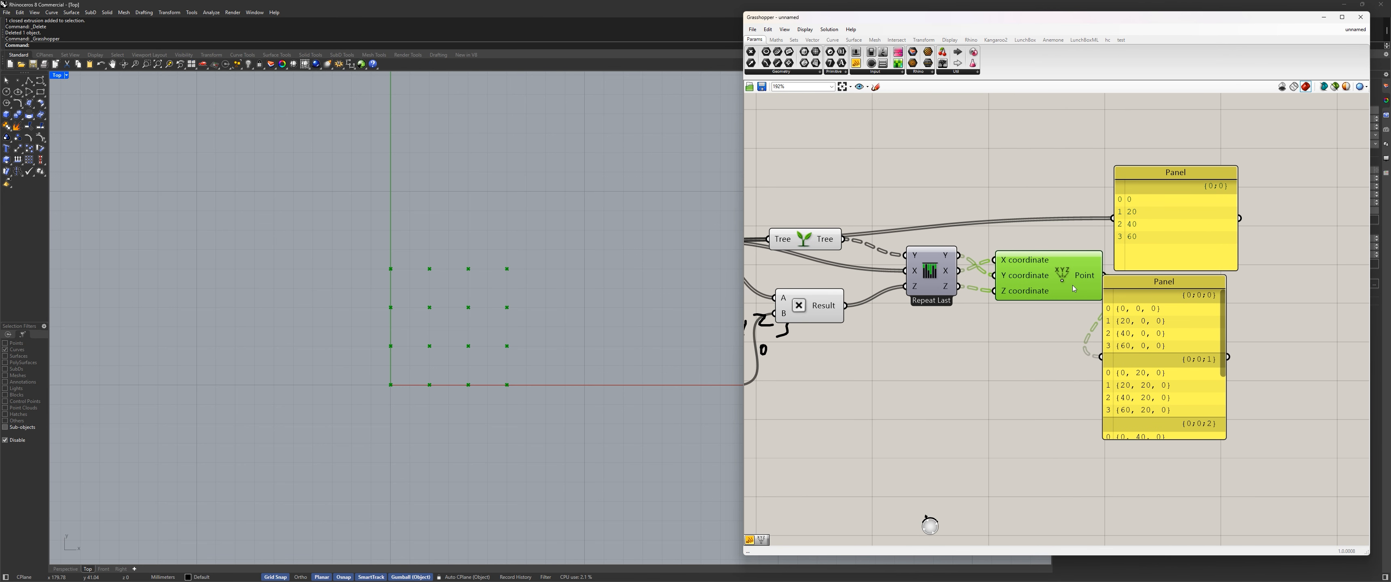
right_click_drag(924, 349, 1043, 368)
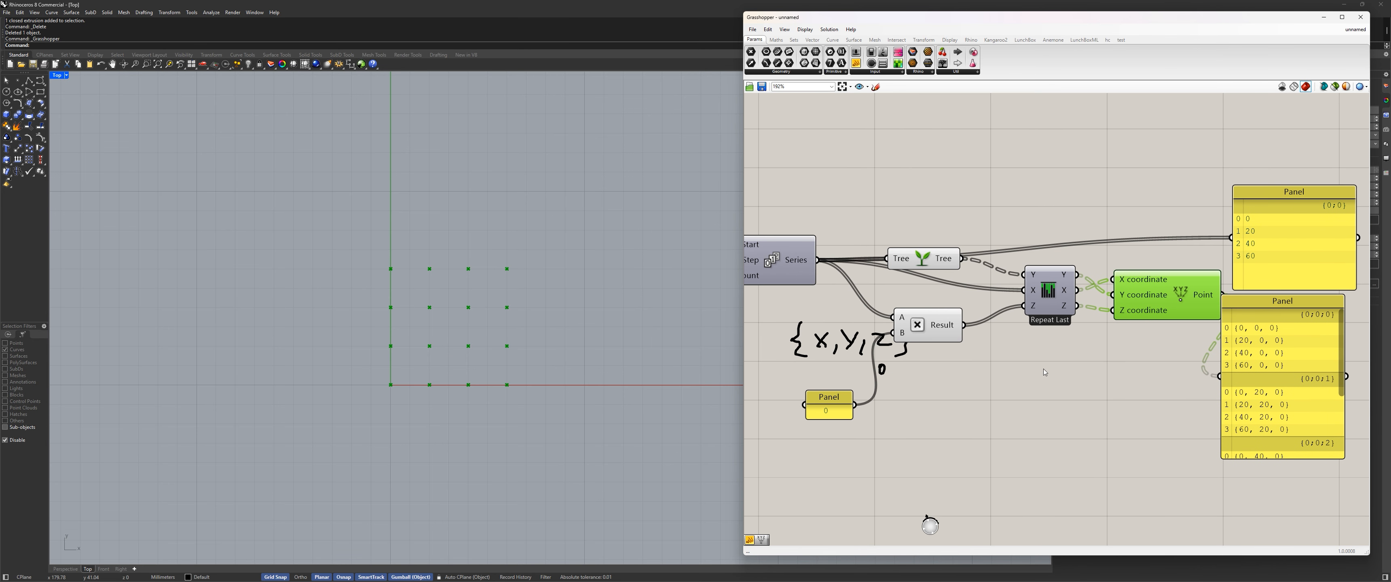
Fine-tune the position of Construct Point to leave a small gap after Longest List
mouse_move(1057, 397)
left_mouse_down()
mouse_move(918, 234)
mouse_move(896, 231)
left_mouse_up()
right_click_drag(995, 304, 862, 310)
left_click(1073, 288)
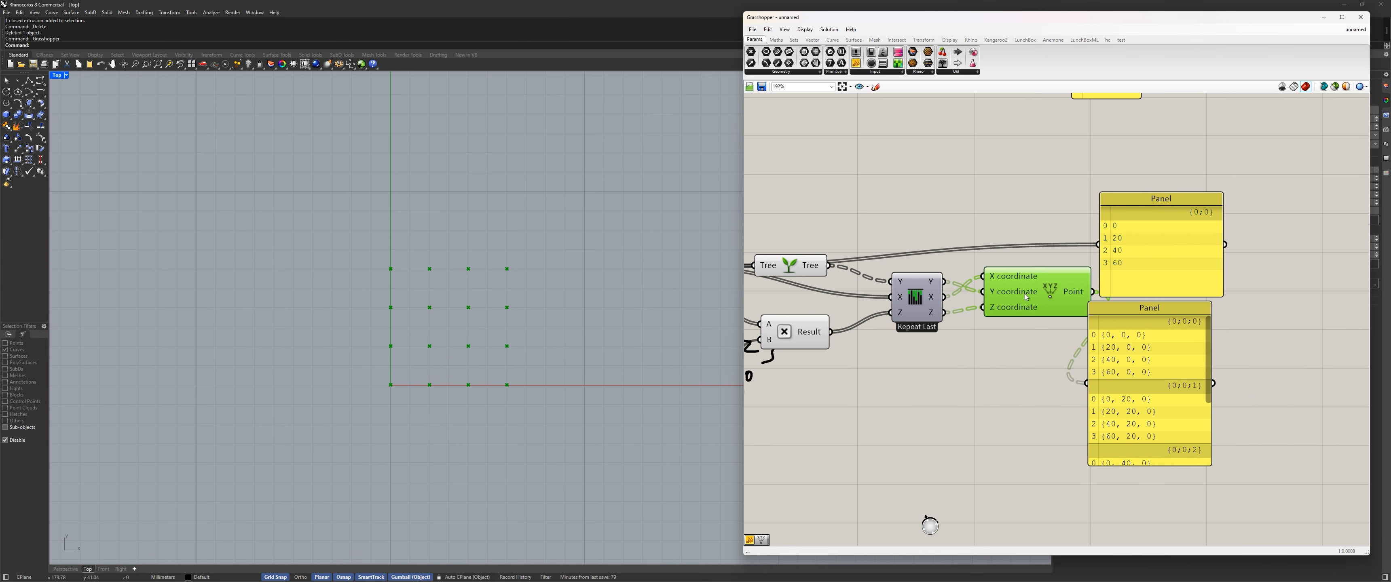
left_click(1013, 326)
left_click_drag(1040, 302, 1055, 303)
right_click_drag(927, 347, 1058, 357)
mouse_move(1066, 387)
left_mouse_down()
mouse_move(912, 292)
mouse_move(915, 342)
left_mouse_up()
left_click_drag(1053, 470, 813, 232)
left_click_drag(923, 283, 921, 284)
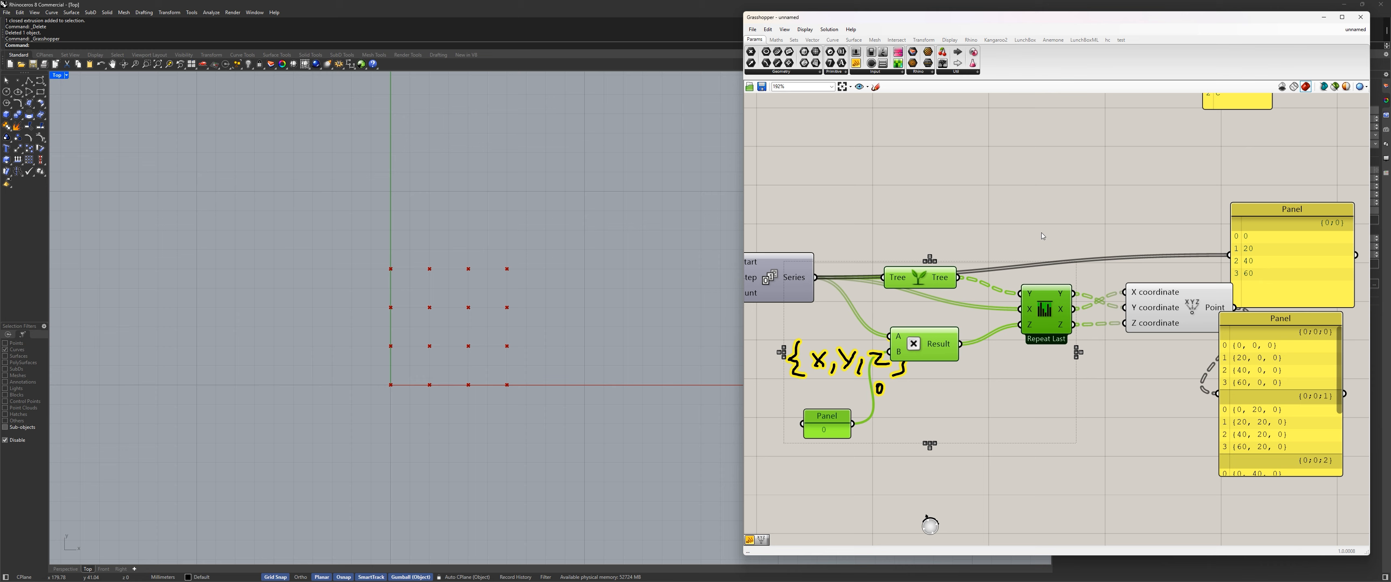
left_click_drag(1156, 305, 1150, 304)
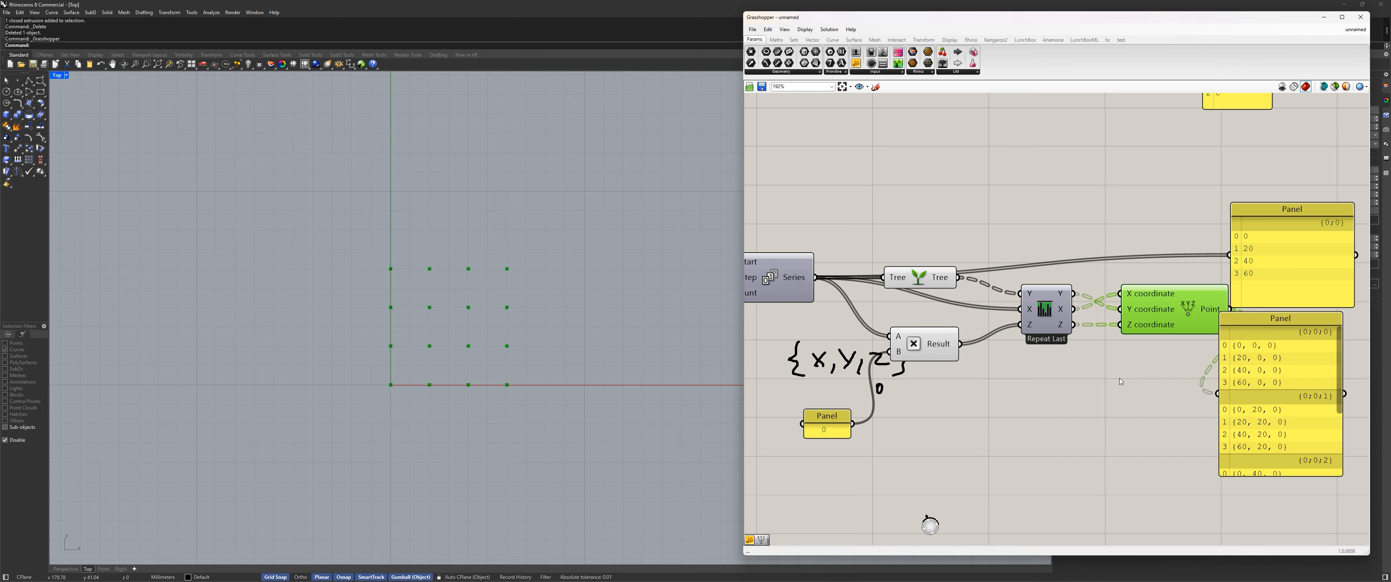
Delete Construct Point, the handwritten {X,Y,Z} note and the two large output panels
right_click_drag(1169, 328, 1161, 314)
key("Delete")
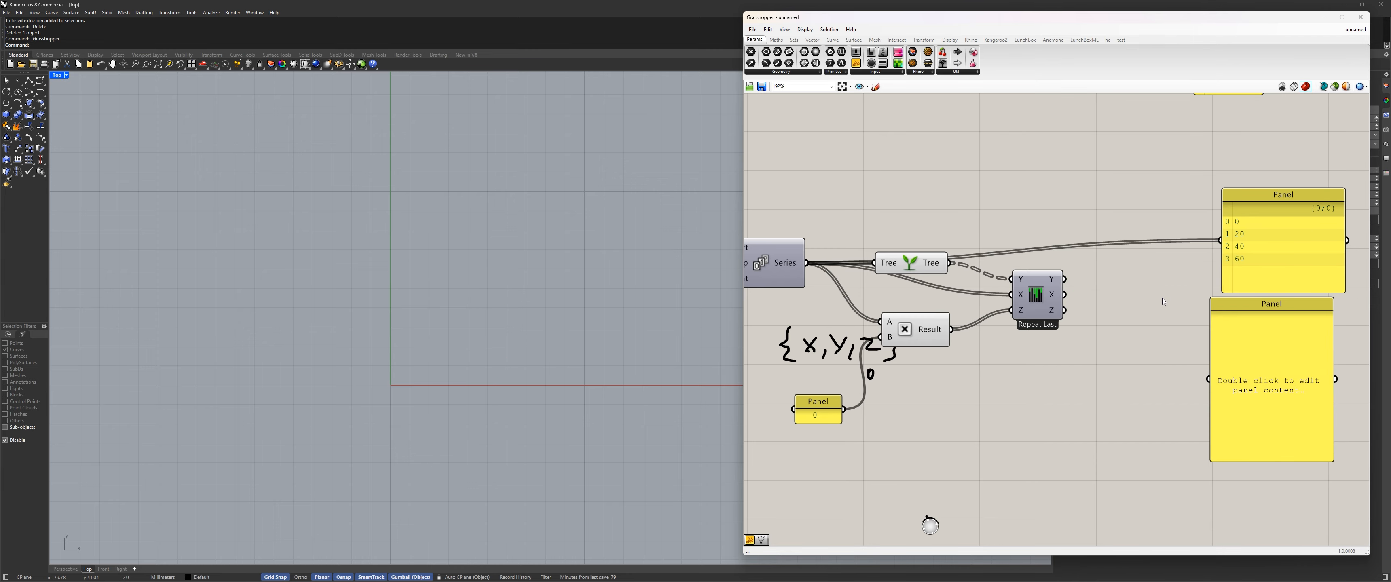
scroll(978, 309, "down", 2)
left_click_drag(919, 360, 822, 342)
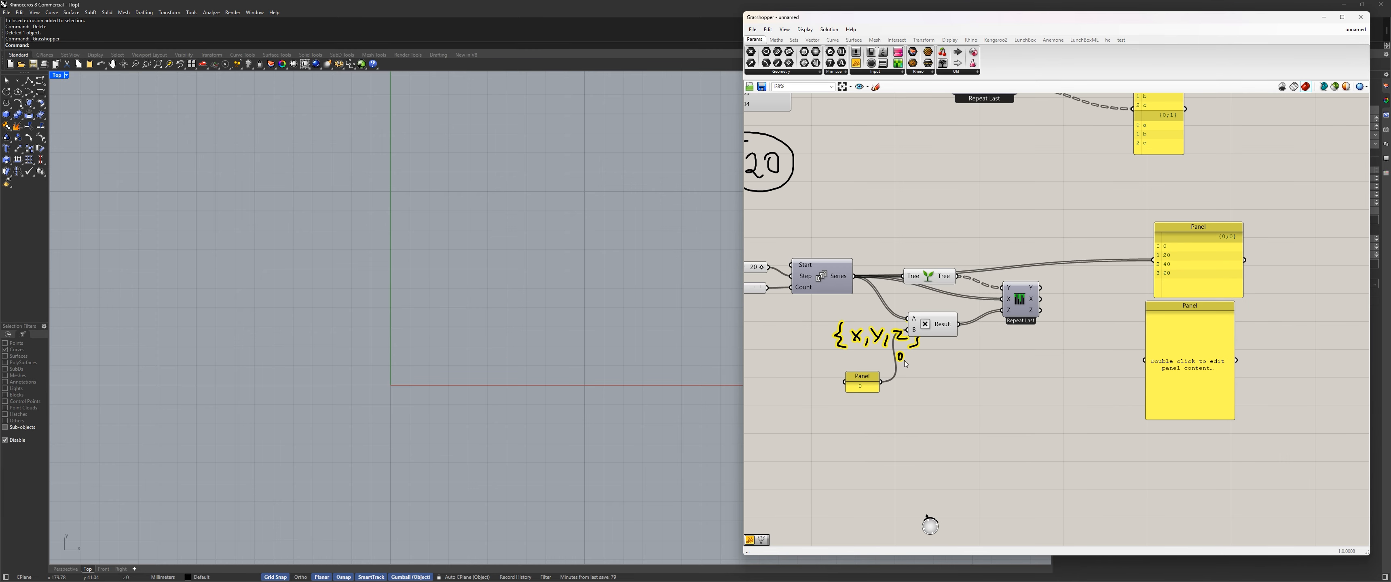
key("Delete")
left_click_drag(1261, 346, 1122, 200)
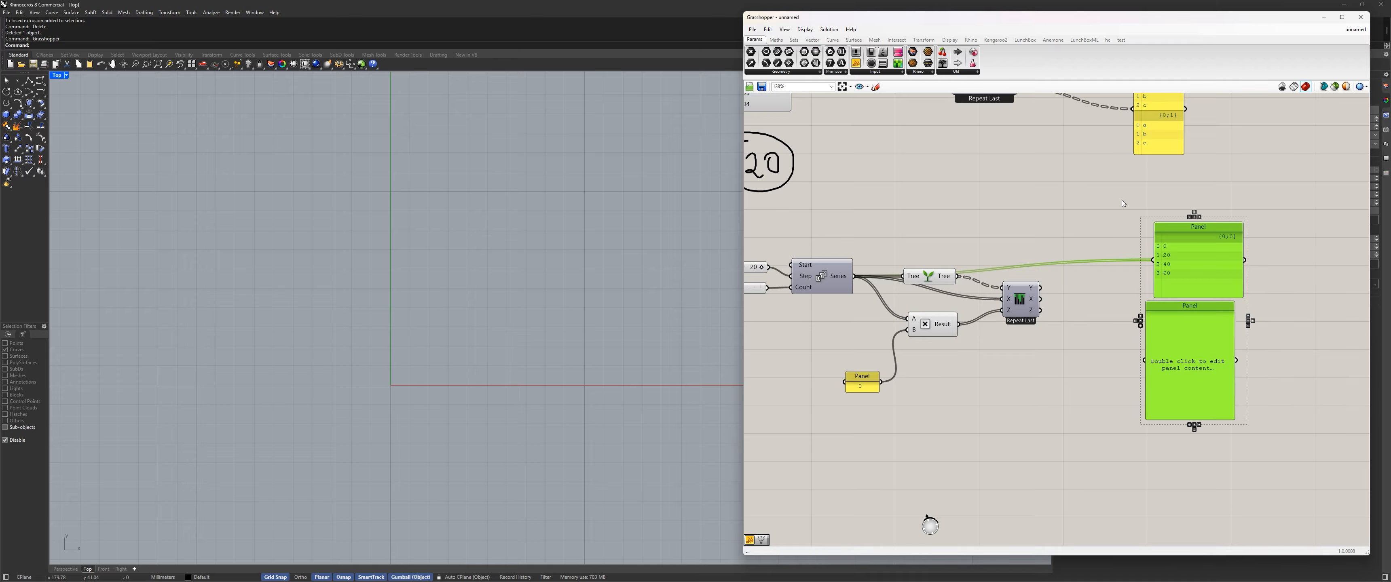
key("Delete")
Raise Graft Tree, Longest List, Multiplication and the zero panel into a tidy layout beside Series
left_click_drag(939, 285, 935, 254)
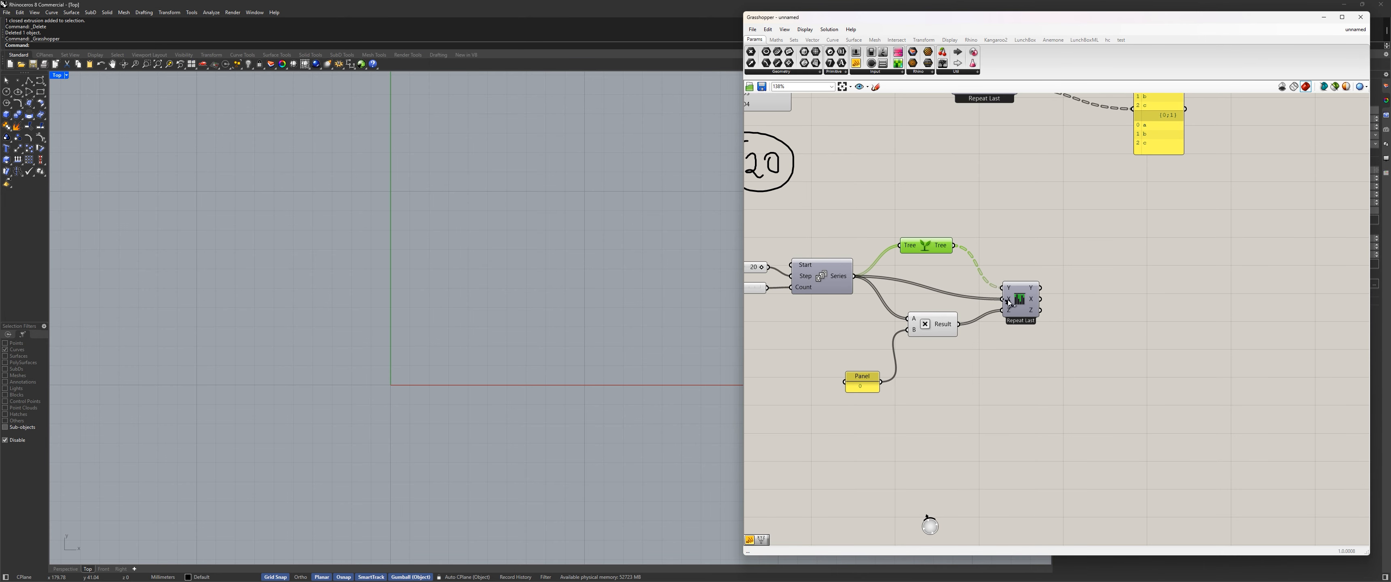
left_click_drag(1019, 300, 1032, 278)
left_click_drag(942, 324, 940, 301)
left_click_drag(869, 383, 841, 320)
right_click_drag(1098, 257, 1211, 245)
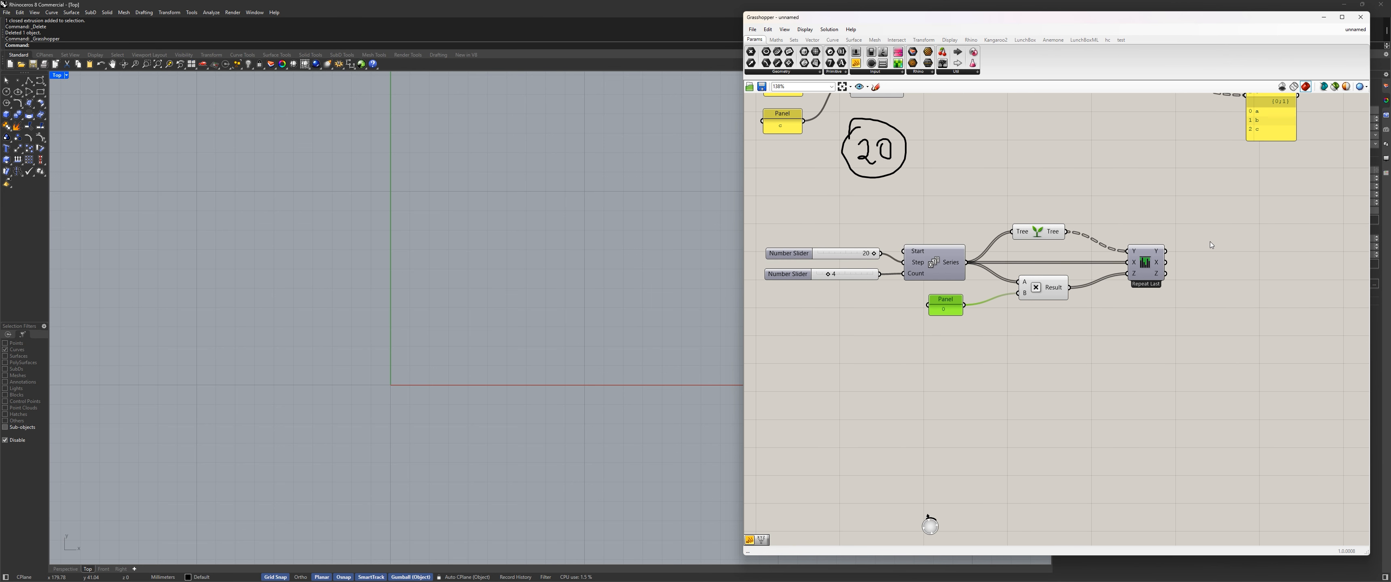
Place a new Construct Point component in the empty canvas area below Longest List
right_click_drag(1042, 328, 1022, 291)
scroll(987, 334, "up", 1)
right_click_drag(987, 341, 974, 360)
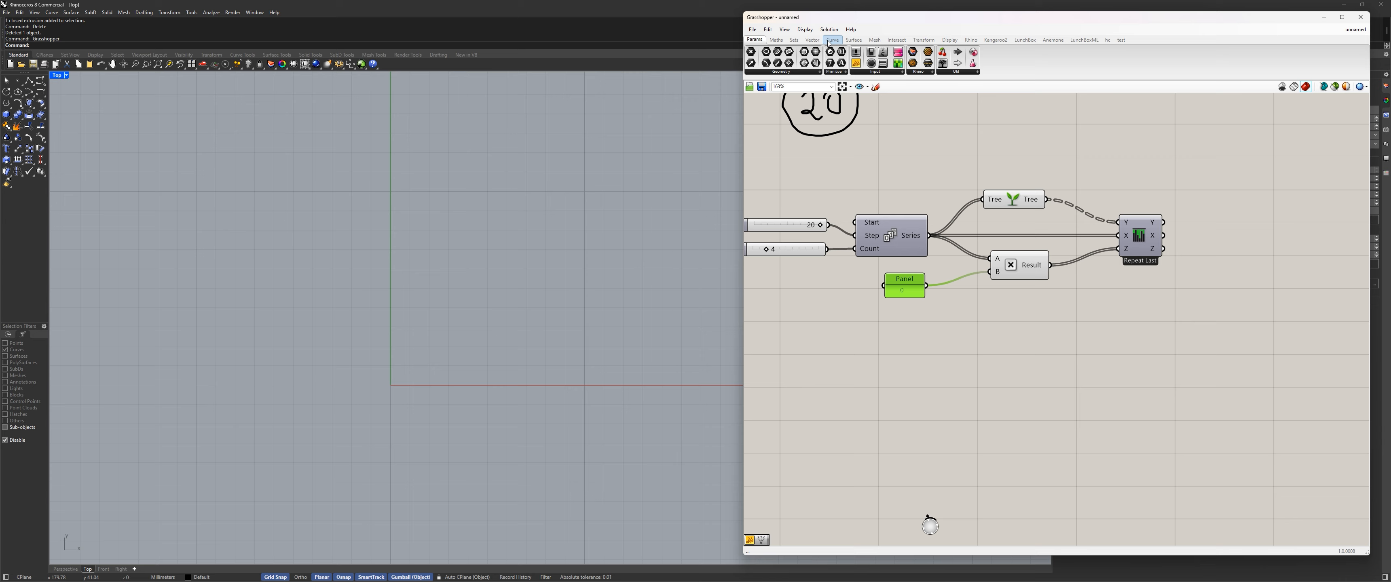
left_click(812, 39)
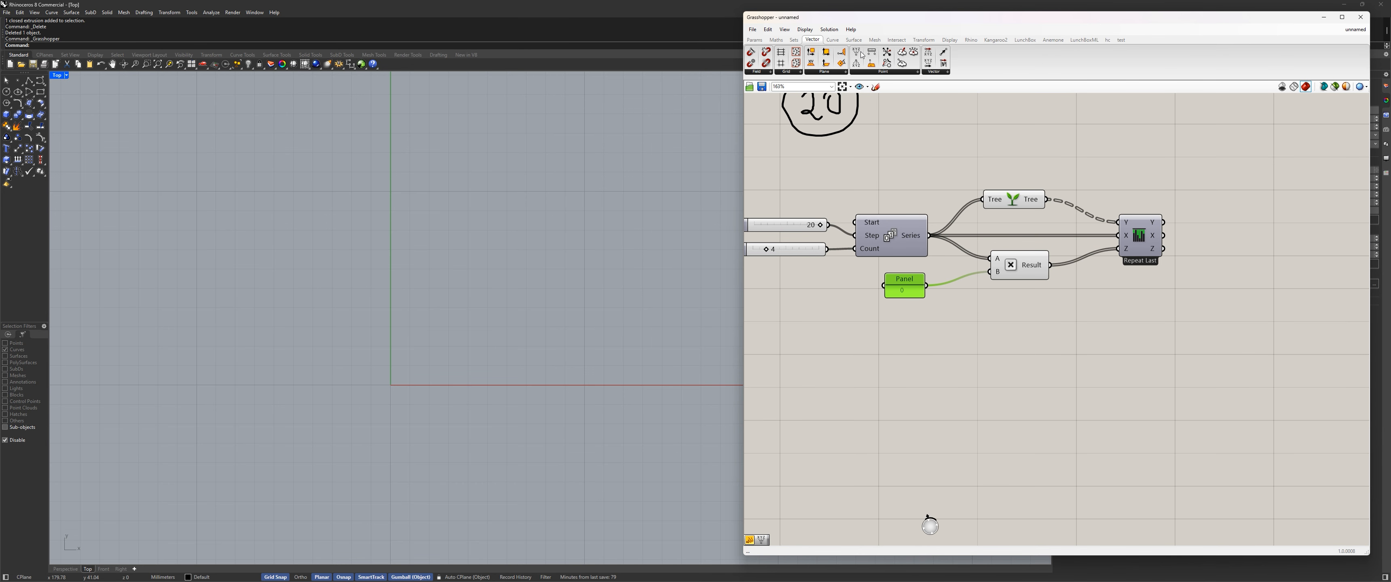
left_click(1092, 372)
right_click_drag(971, 358, 873, 340)
left_click_drag(991, 352, 1028, 365)
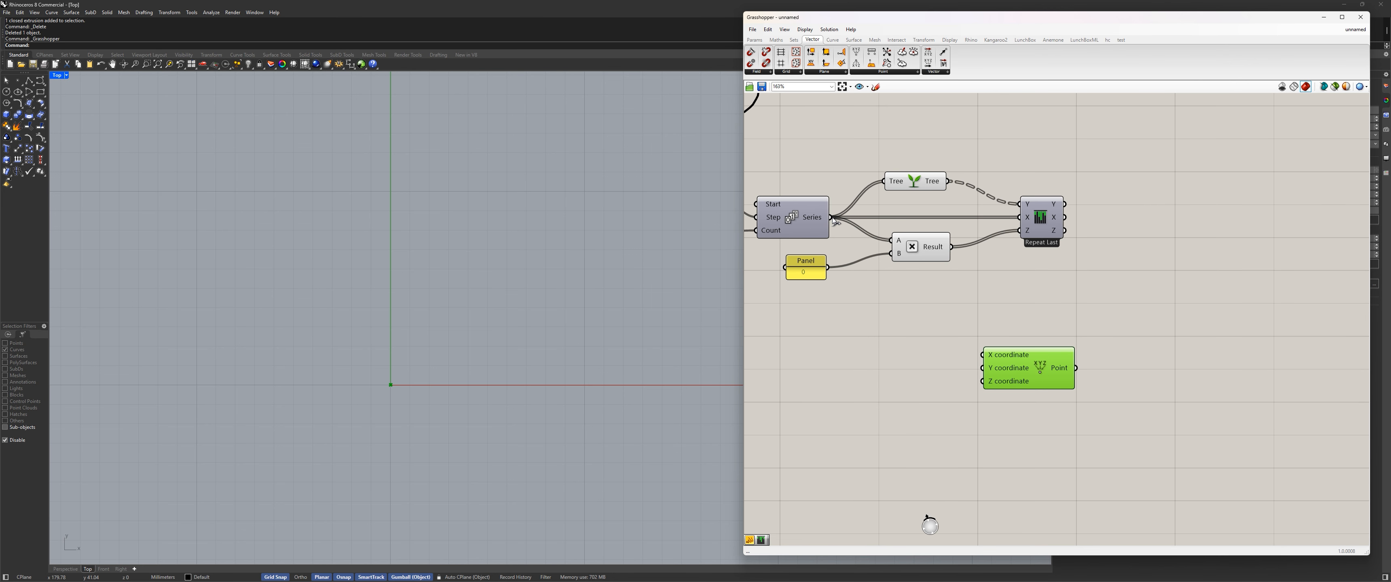
Wire the Series output into both the X and Y coordinates of Construct Point and shift it back toward Series
left_click_drag(829, 217, 1064, 371)
left_click_drag(829, 219, 1036, 367)
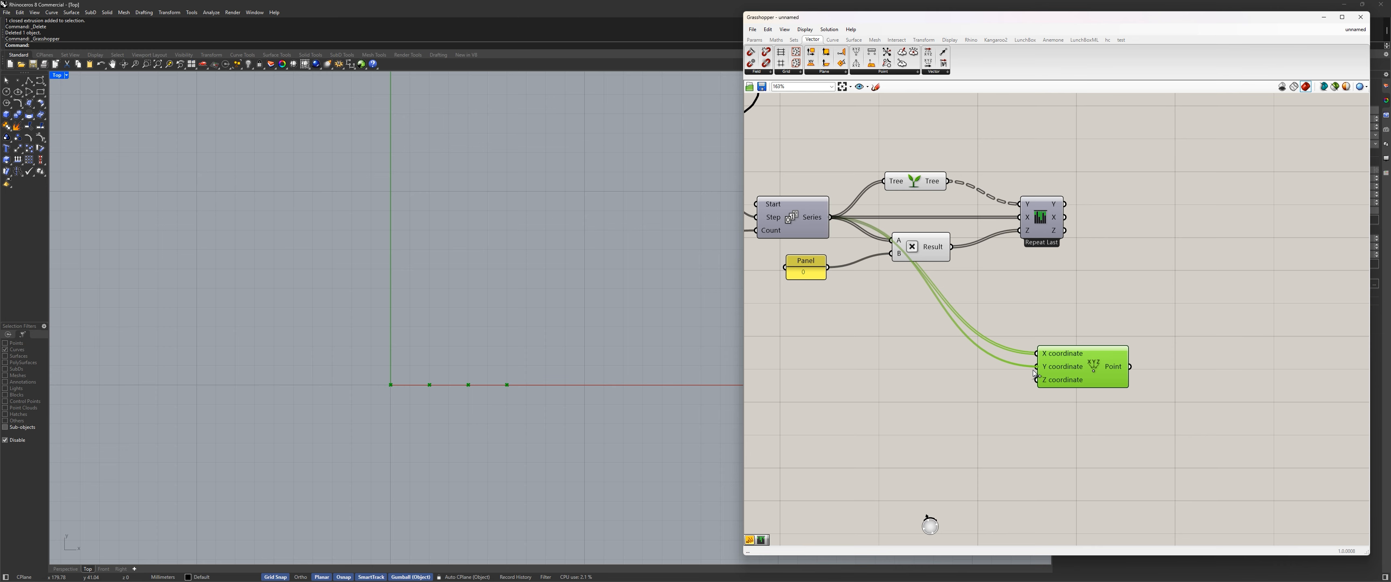
left_click_drag(1034, 372, 968, 392)
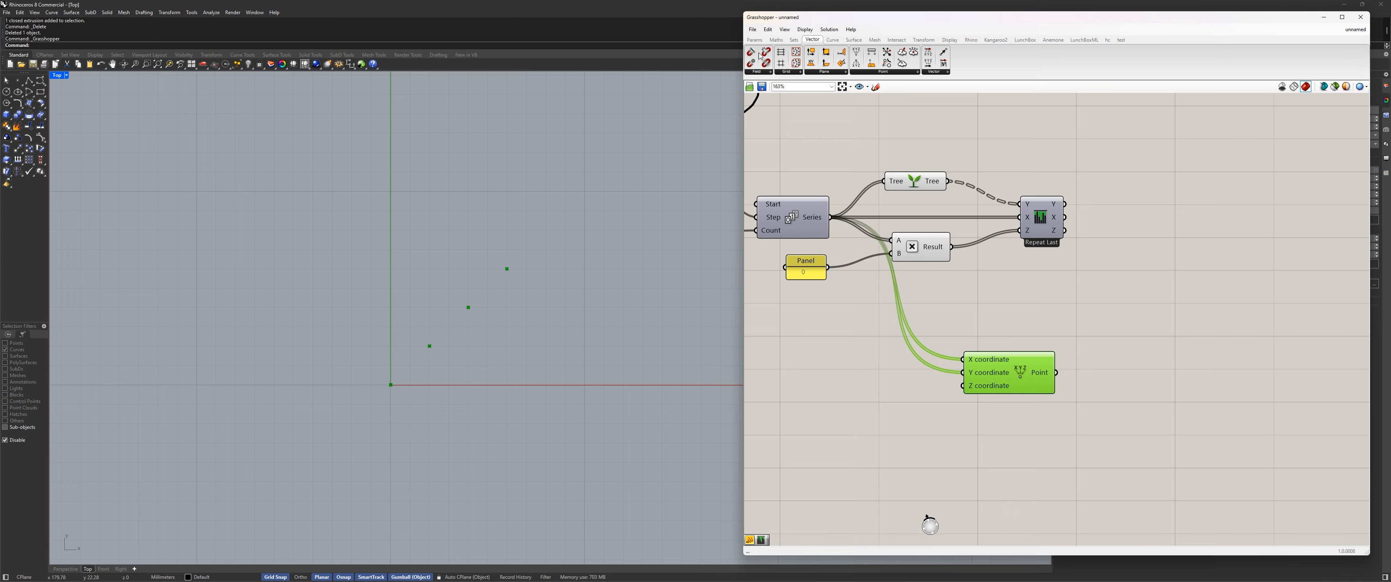
Add a panel reading the Series output above Construct Point, and lower Construct Point to make room
left_click(755, 40)
left_click_drag(857, 64, 934, 275)
left_click_drag(830, 218, 1041, 275)
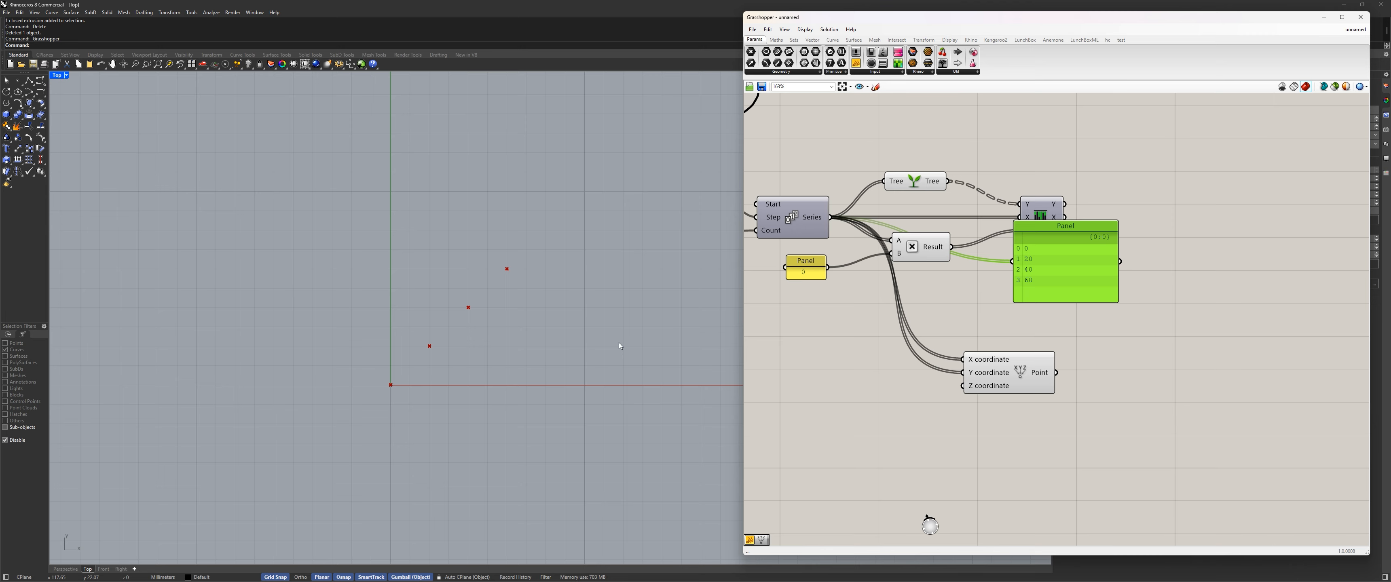
left_click_drag(1077, 273, 1031, 301)
left_click_drag(911, 186, 914, 181)
left_click_drag(1009, 299, 1012, 307)
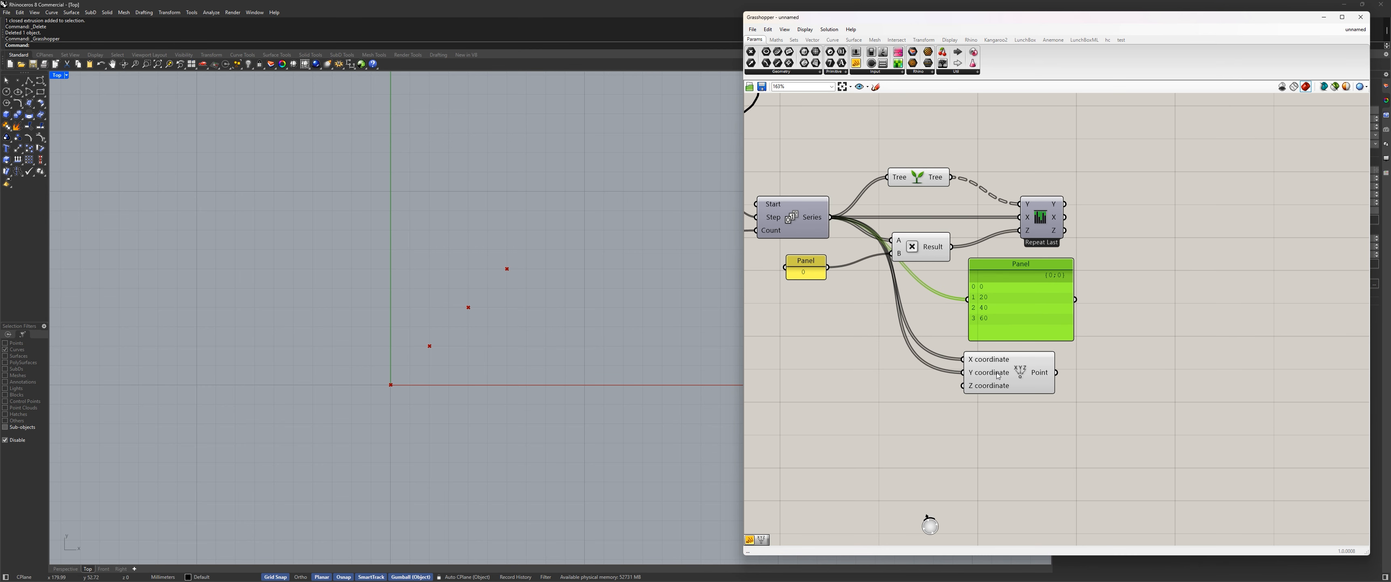
left_click_drag(991, 386, 1008, 420)
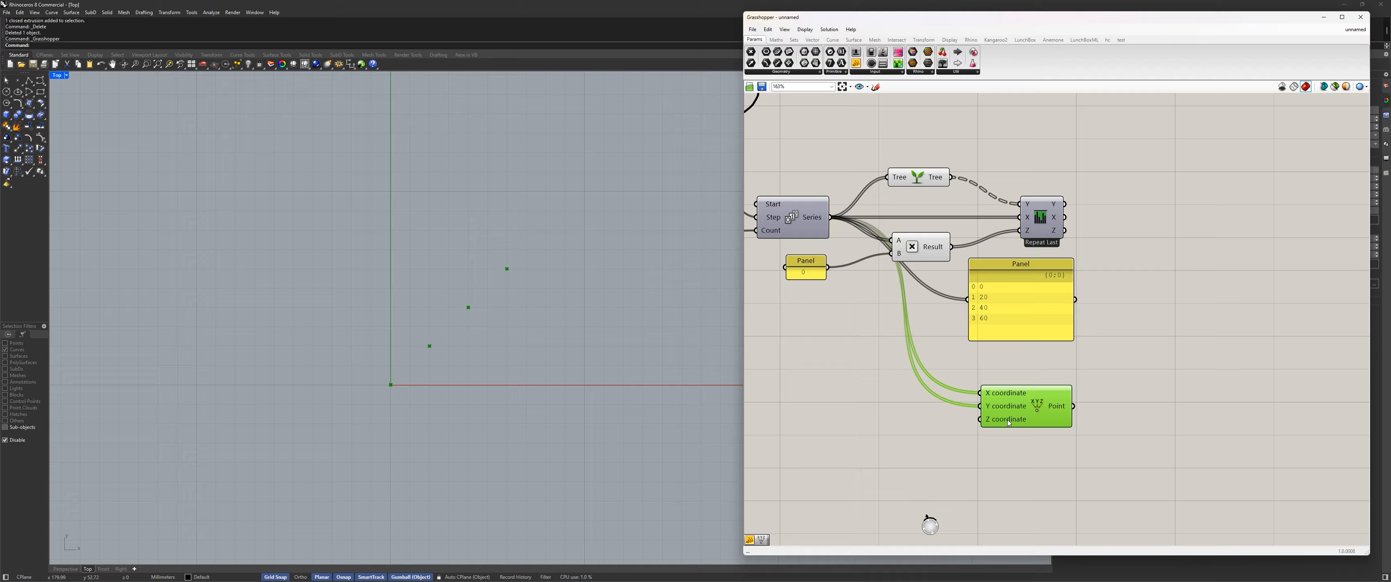
Place a second Graft Tree between Multiplication and Construct Point, and move the Series panel beside it
scroll(842, 67, "down", 2)
left_click(858, 72)
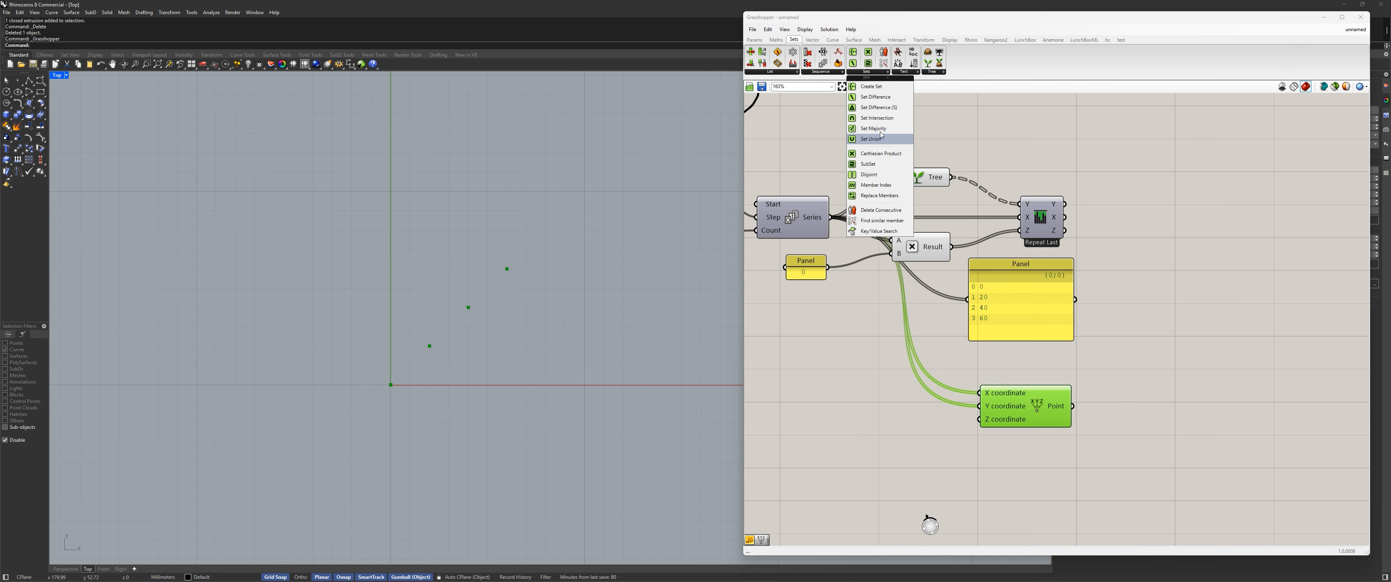
left_click(932, 72)
left_click(1006, 89)
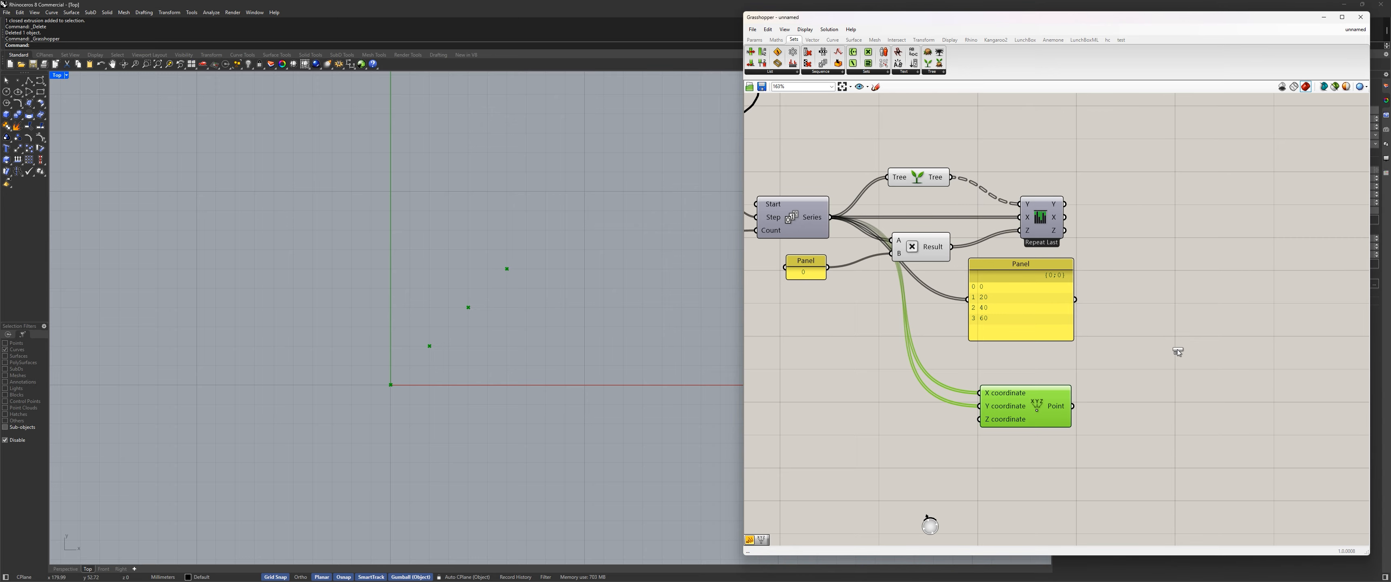
left_click(1195, 340)
left_click_drag(1194, 341, 1121, 347)
left_click_drag(1056, 291, 1232, 220)
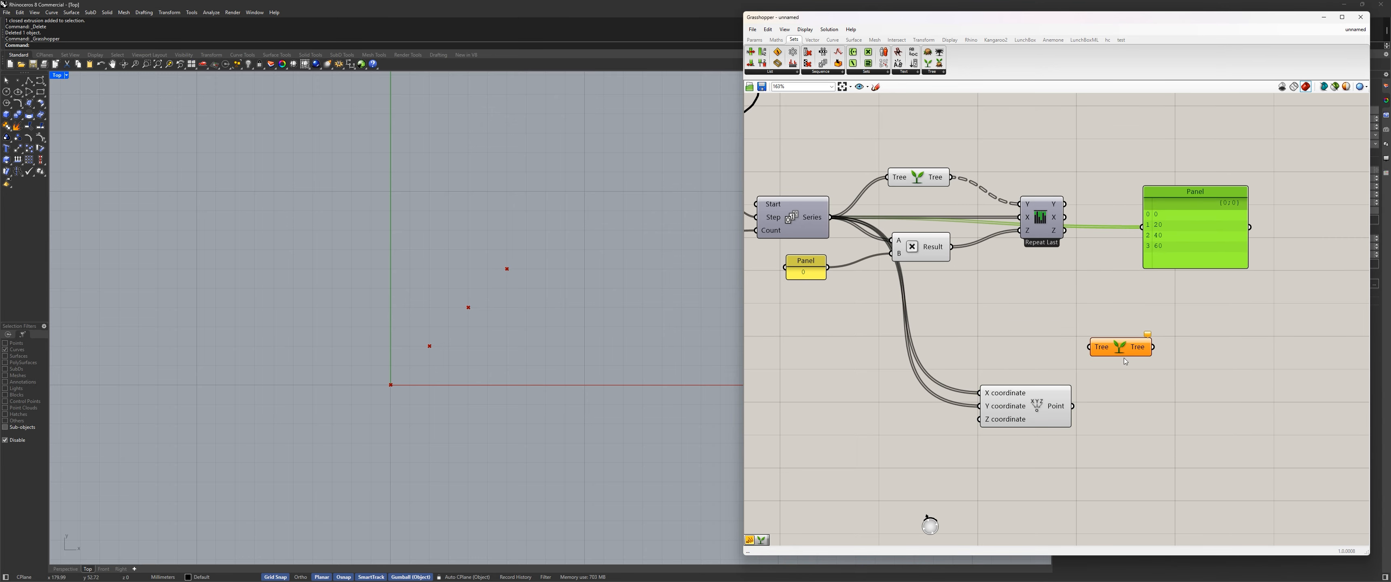
left_click(1120, 354)
left_click_drag(1119, 353, 980, 317)
left_click_drag(1135, 308, 1133, 312)
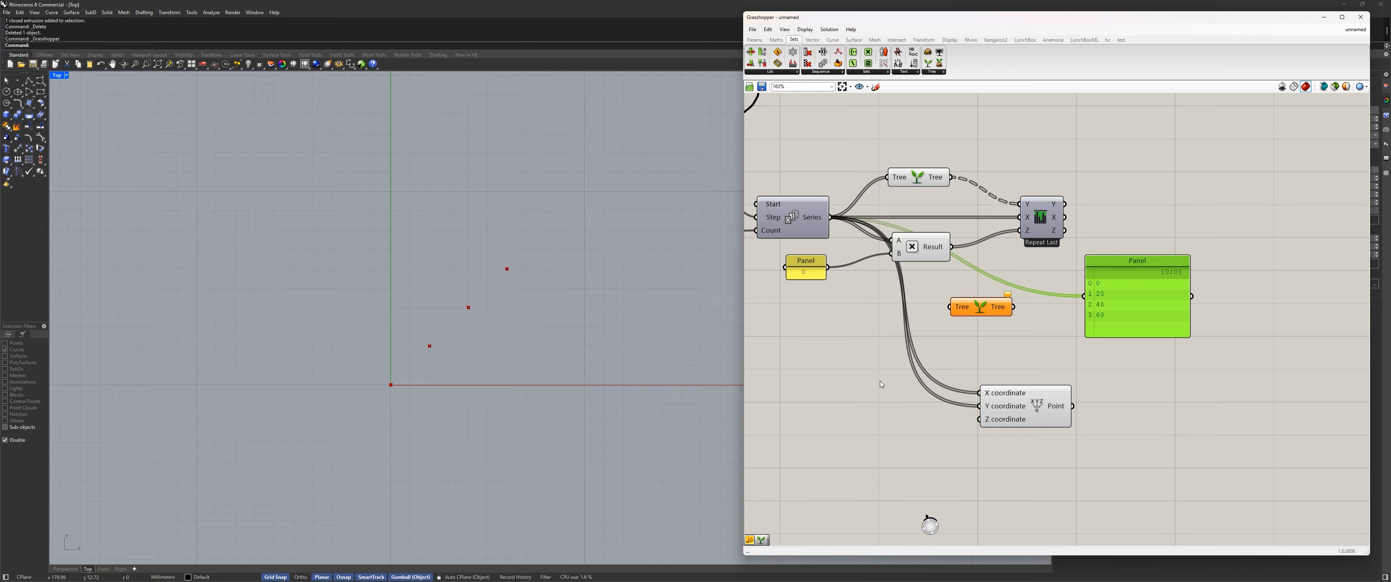
Bring Construct Point closer beneath the new Graft Tree and adjust the spacing between them
scroll(881, 381, "down", 2)
scroll(848, 336, "up", 2)
right_click_drag(848, 336, 860, 305)
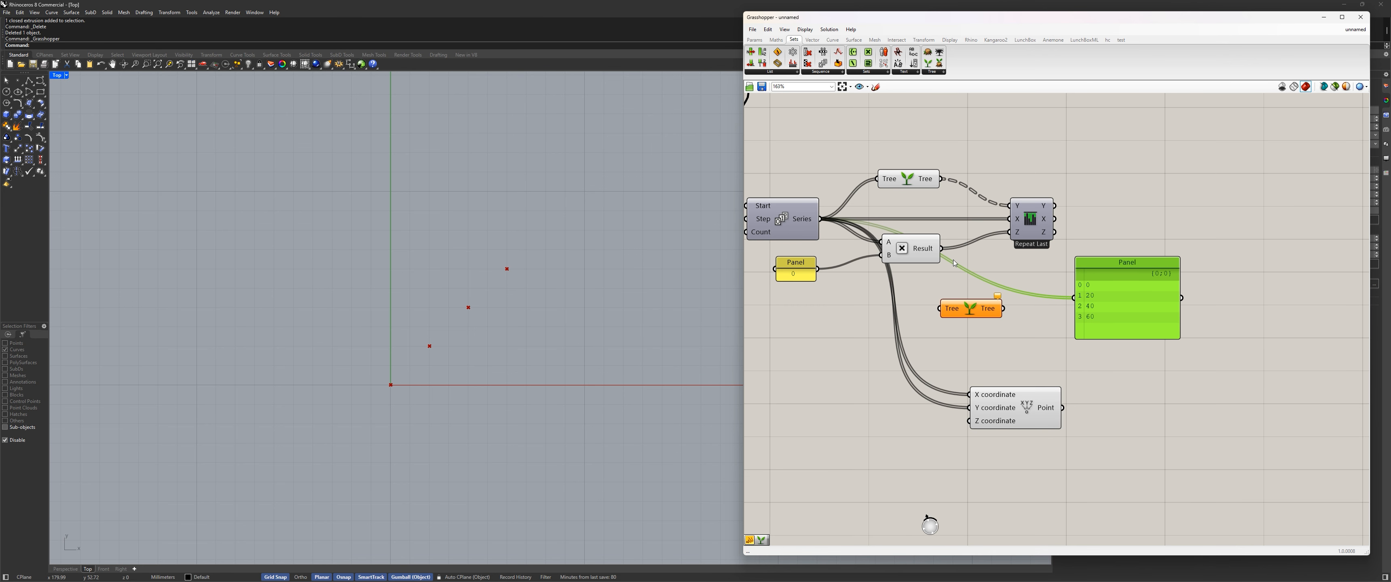
left_click_drag(1010, 386, 979, 364)
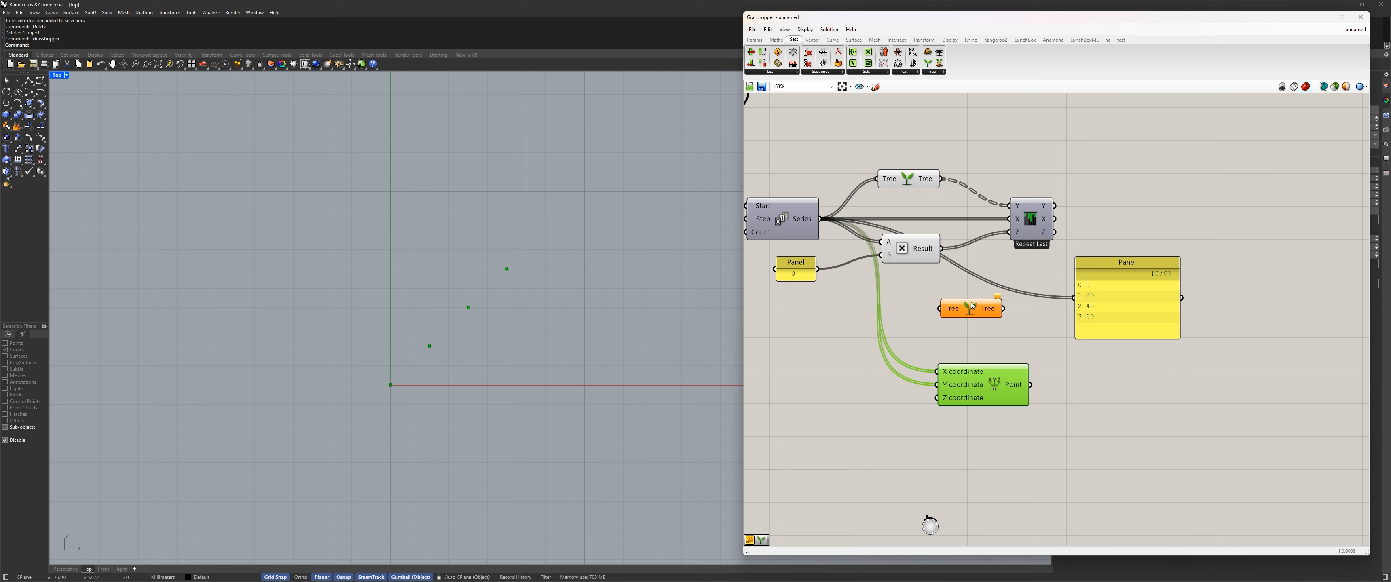
left_click_drag(958, 308, 958, 320)
scroll(790, 182, "up", 2)
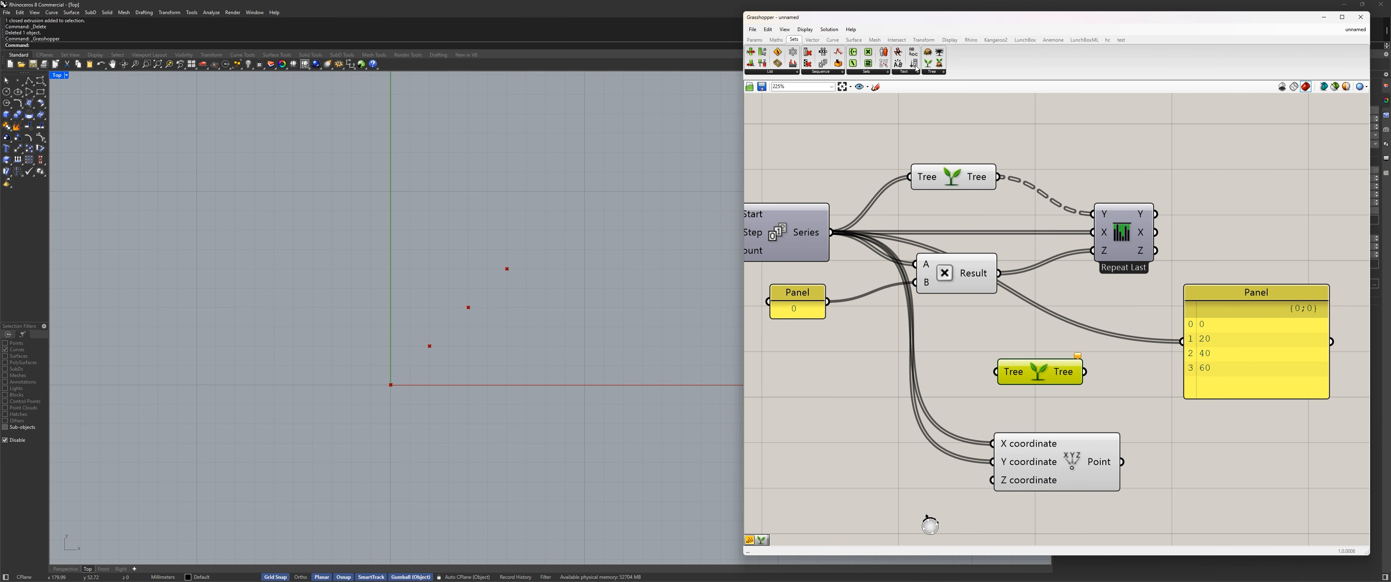
left_click(812, 39)
right_click_drag(1032, 444, 989, 389)
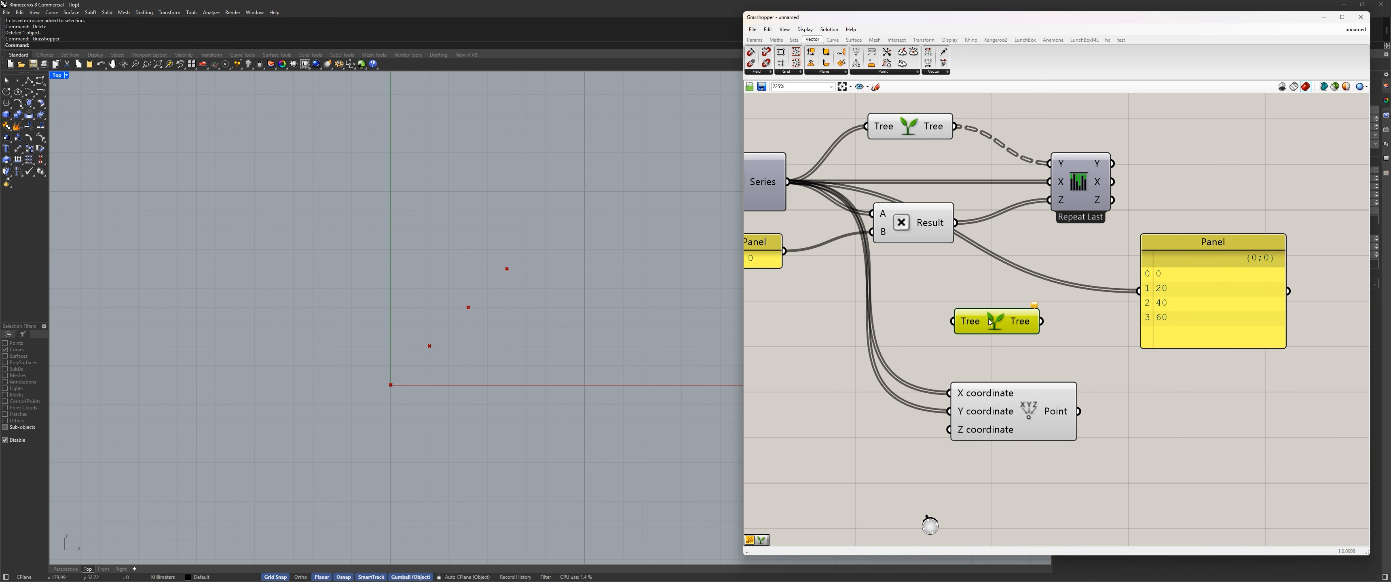
left_click_drag(989, 317, 982, 312)
right_click_drag(904, 285, 952, 284)
mouse_move(1016, 304)
left_mouse_down()
mouse_move(1037, 320)
mouse_move(1016, 296)
mouse_move(1019, 312)
left_mouse_up()
right_click_drag(878, 181, 926, 207)
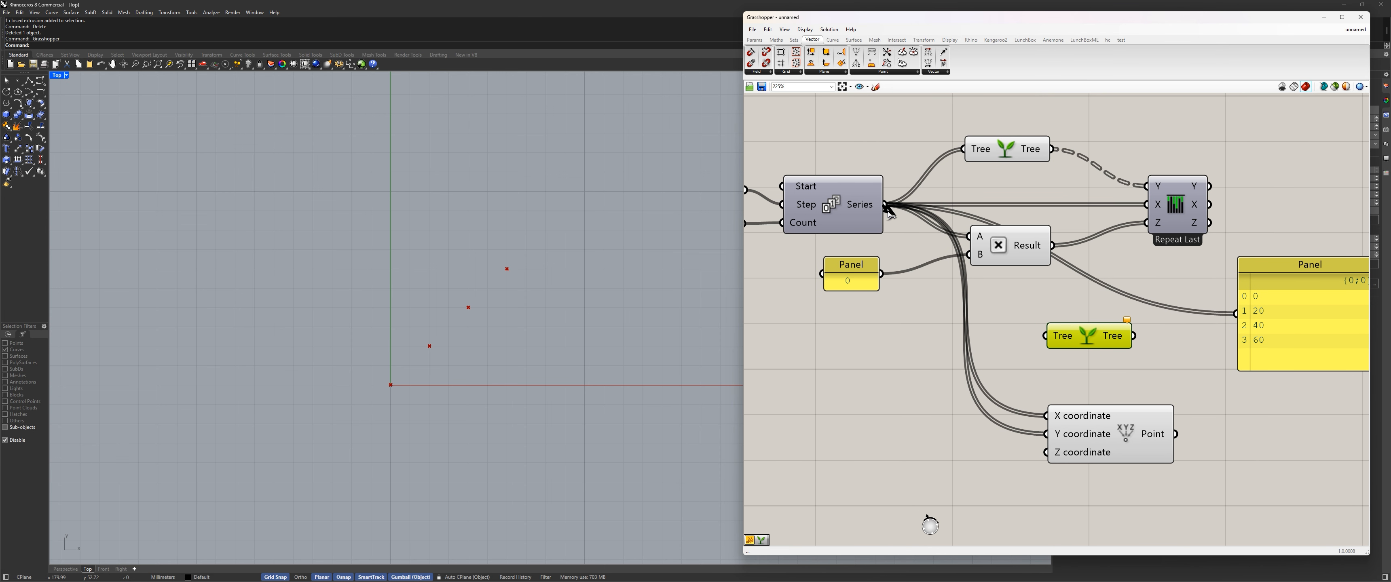
Wire Series into the new Graft Tree, connect its output to the panel, and enlarge the panel
left_click_drag(886, 205, 1046, 335)
right_click_drag(1121, 367, 992, 328)
left_click_drag(993, 308, 1142, 260)
left_click_drag(1133, 347, 1133, 404)
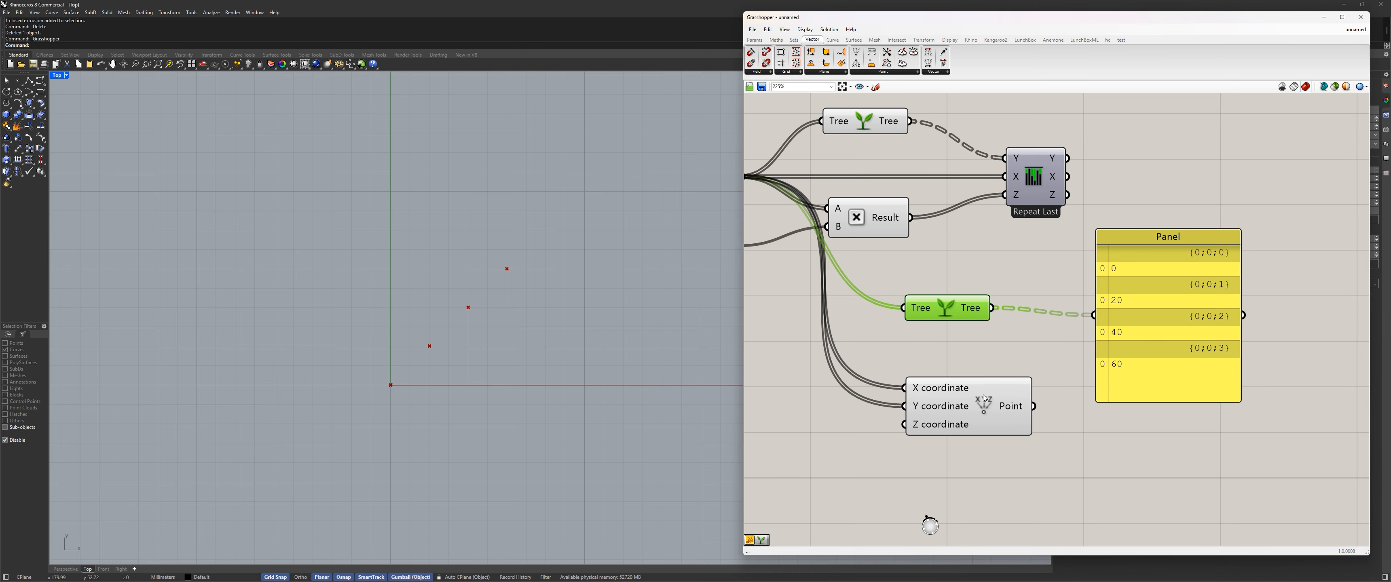
Replace the X coordinate input of Construct Point with the grafted Series and adjust the positions of the surrounding components
left_click_drag(990, 373, 1002, 372)
left_click_drag(1048, 172, 1026, 185)
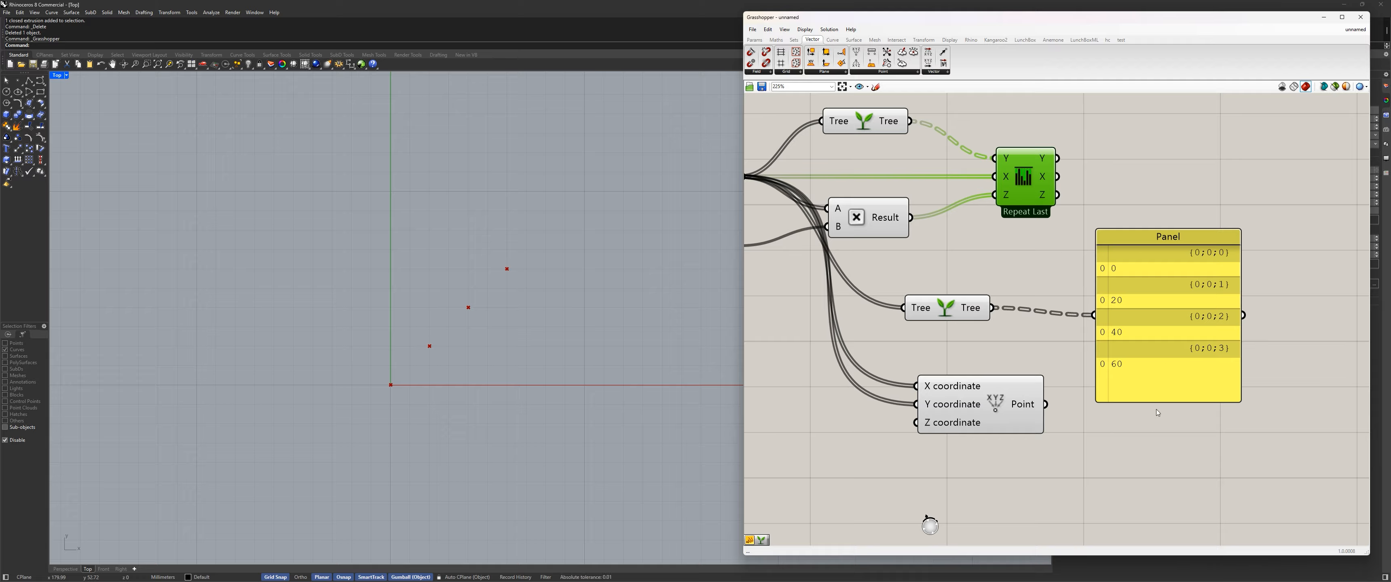
left_click_drag(987, 309, 939, 312)
right_click_drag(807, 284, 985, 269)
left_click_drag(1071, 304, 1164, 367)
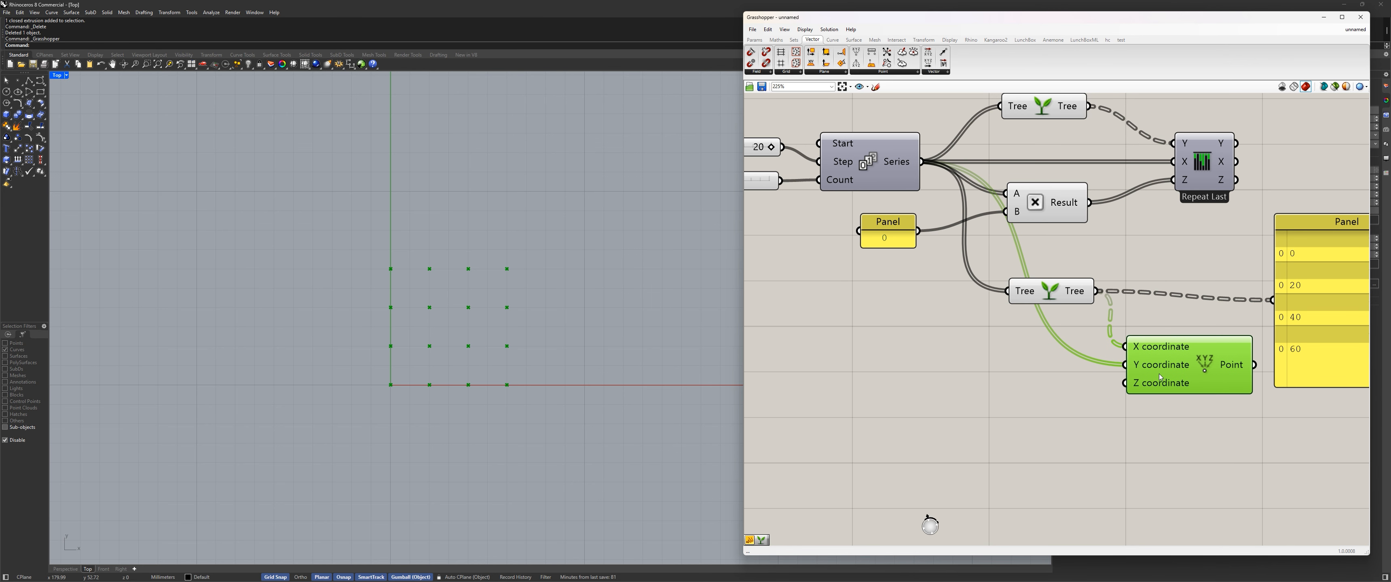
left_click(1040, 296)
scroll(918, 378, "down", 3)
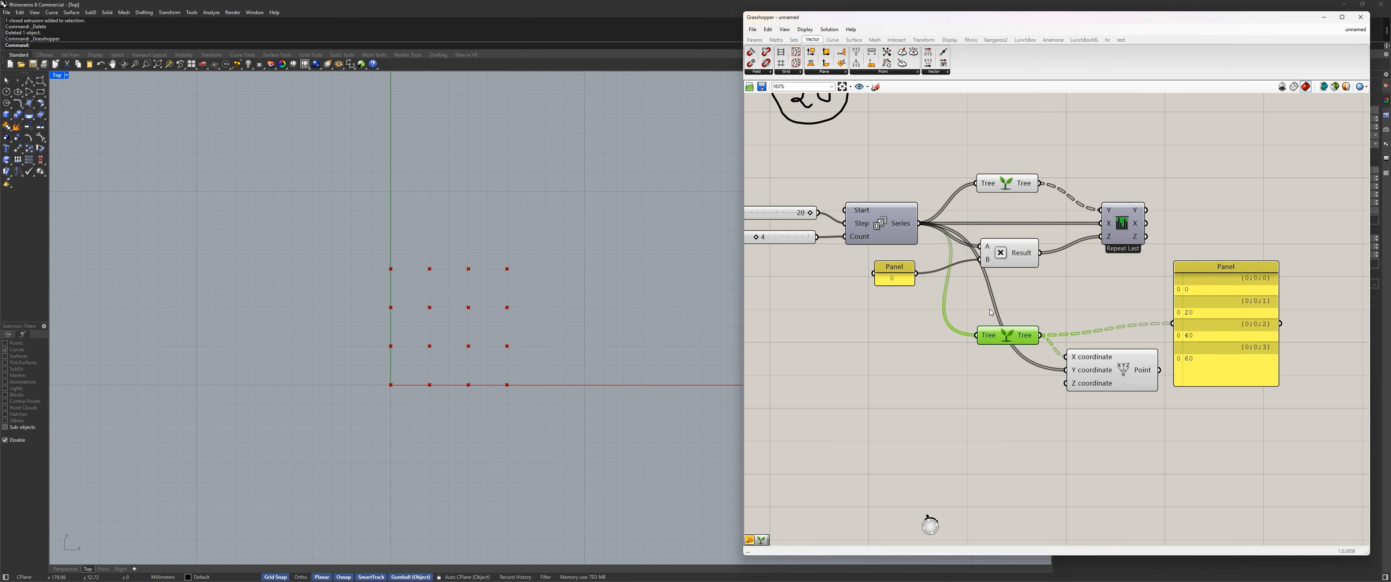
Delete the original Graft Tree, Multiplication, Longest List and the zero panel
left_click_drag(1148, 281, 996, 159)
key("Delete")
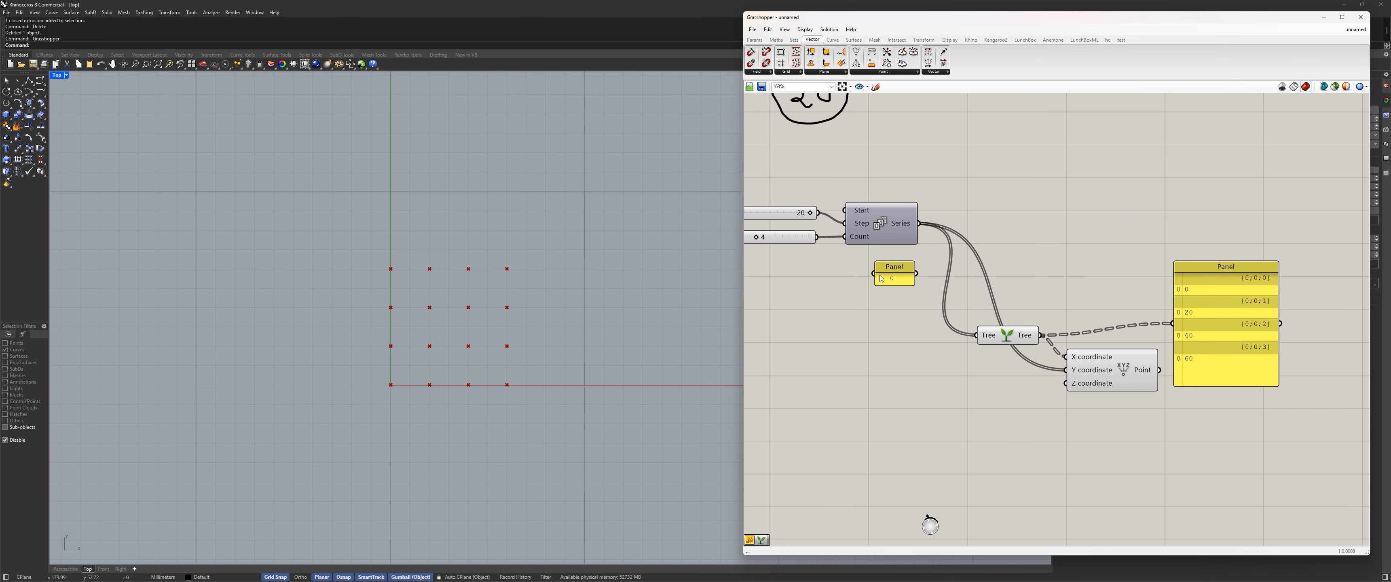
key("Delete")
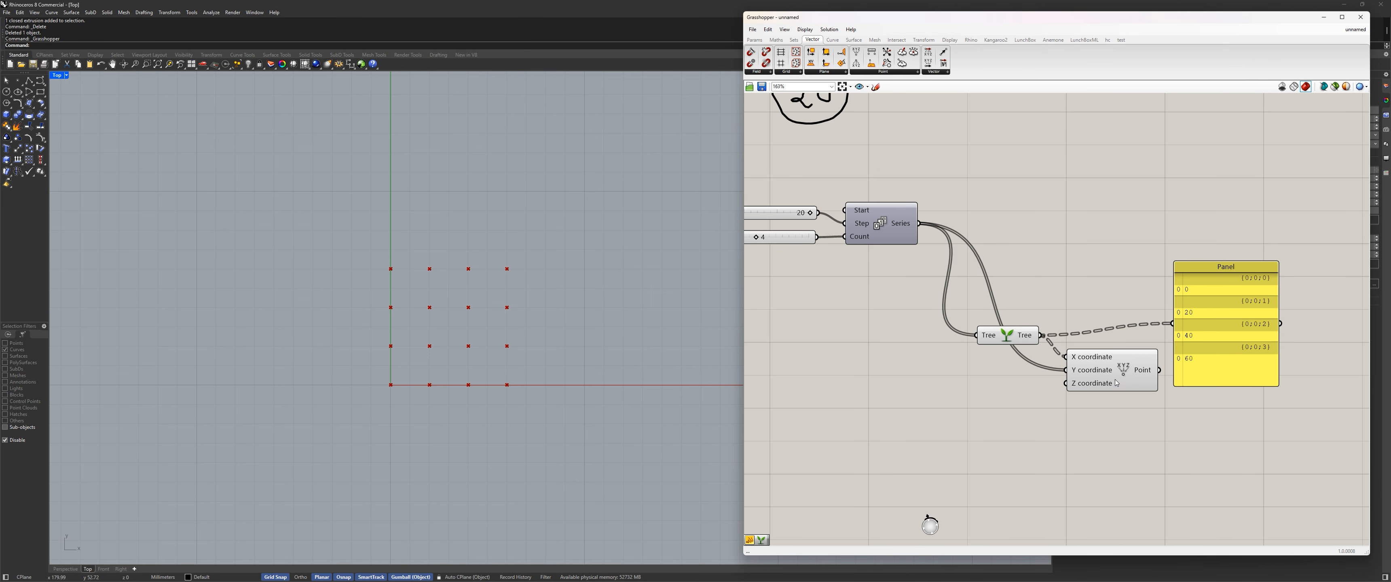
Move Construct Point and the remaining Graft Tree up beside Series, and place the panel below Construct Point
left_click_drag(1113, 373, 1106, 266)
left_click_drag(1004, 335, 990, 191)
left_click_drag(1091, 281, 1105, 245)
left_click_drag(1249, 319, 1113, 379)
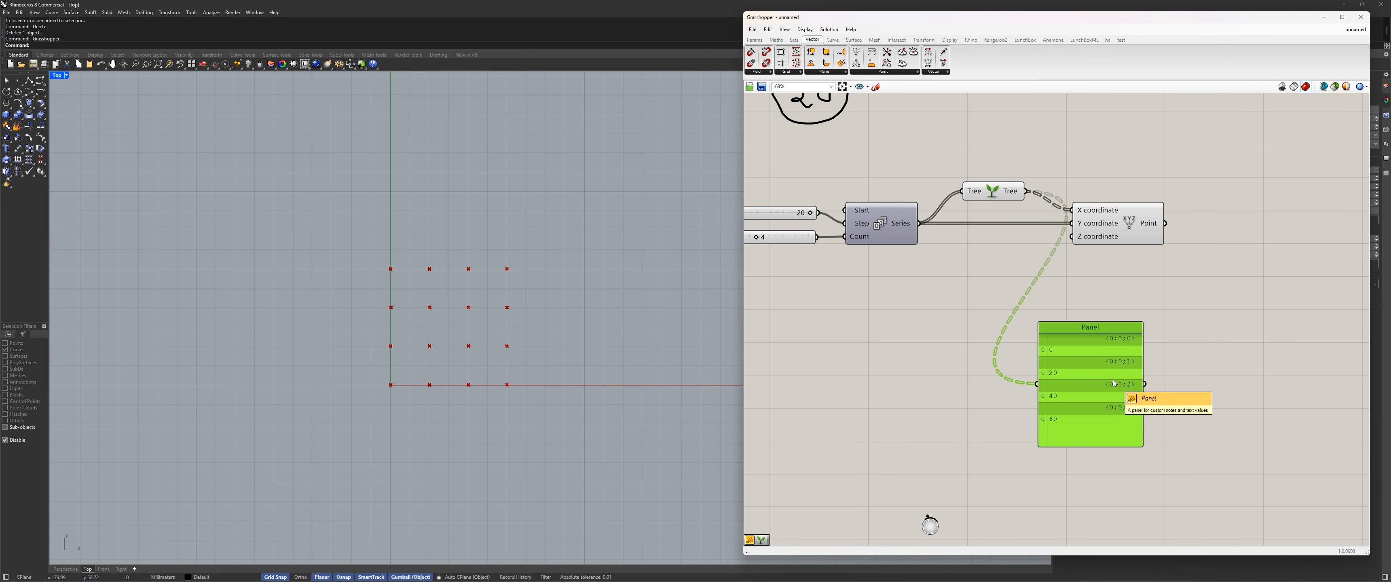
Connect the Point output of Construct Point to the panel and place the panel after the component
scroll(1002, 205, "up", 2)
right_click_drag(1003, 207, 1019, 241)
left_click_drag(1106, 490, 1266, 428)
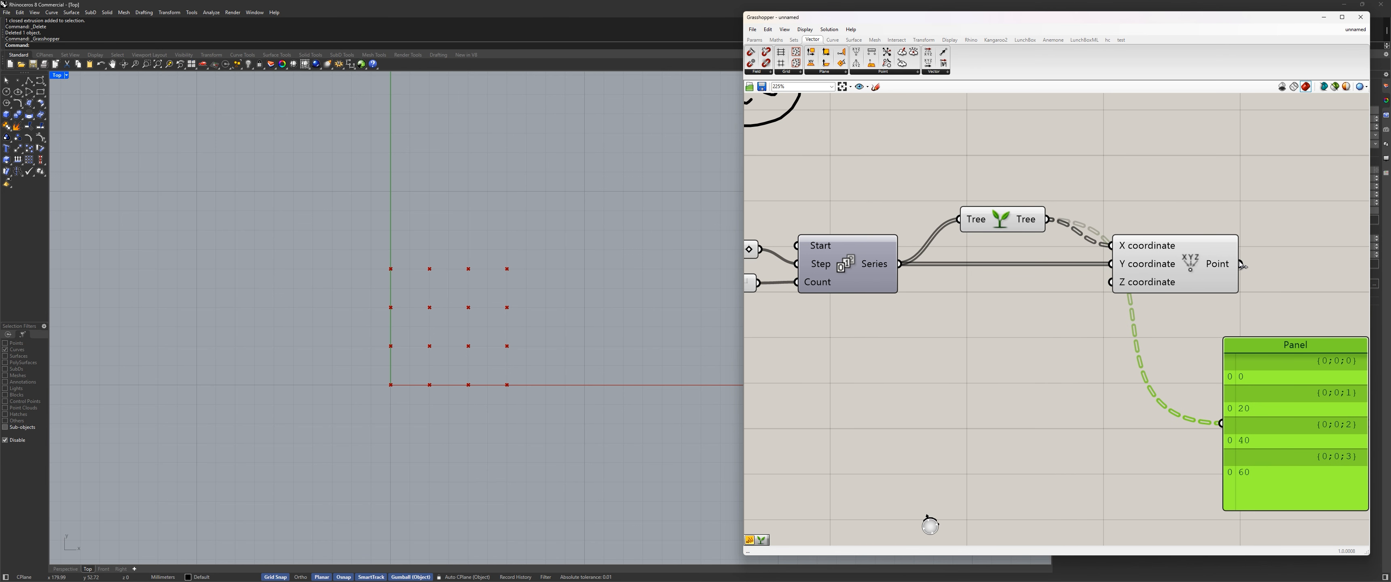
left_click_drag(1240, 264, 1242, 427)
right_click_drag(1241, 427, 1066, 400)
left_click_drag(1066, 400, 1220, 289)
Feed the panel first from Graft Tree and then from Series to compare the X and Y coordinate lists
right_click_drag(947, 283, 1104, 345)
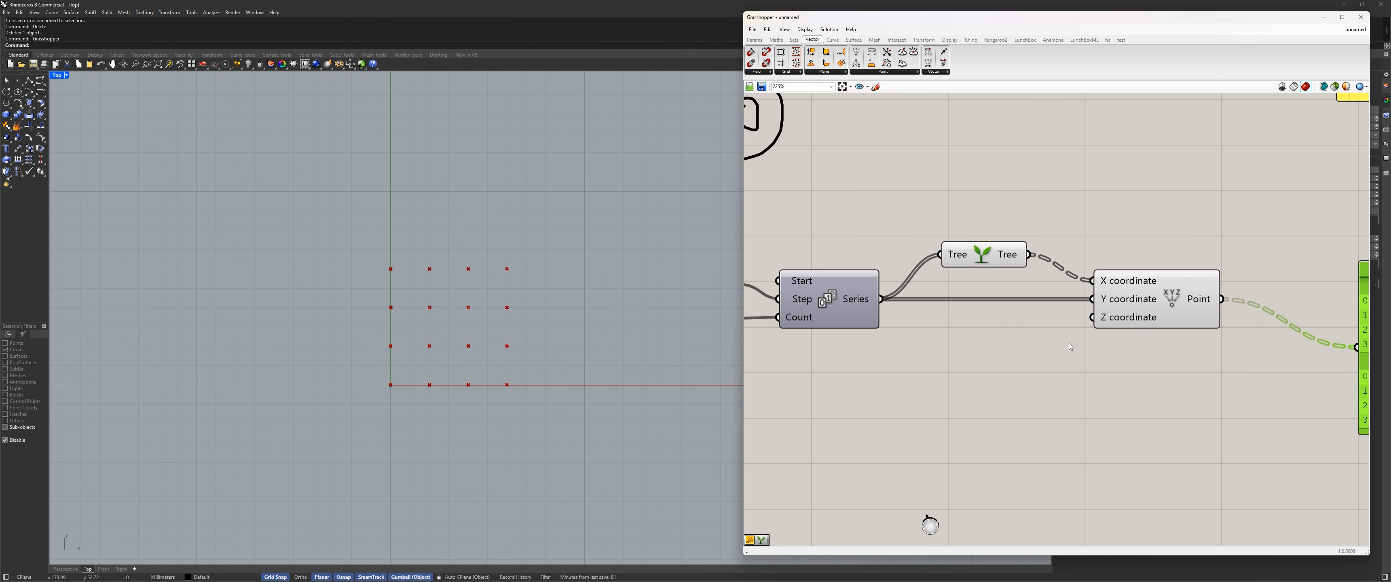
right_click_drag(1148, 246, 1053, 234)
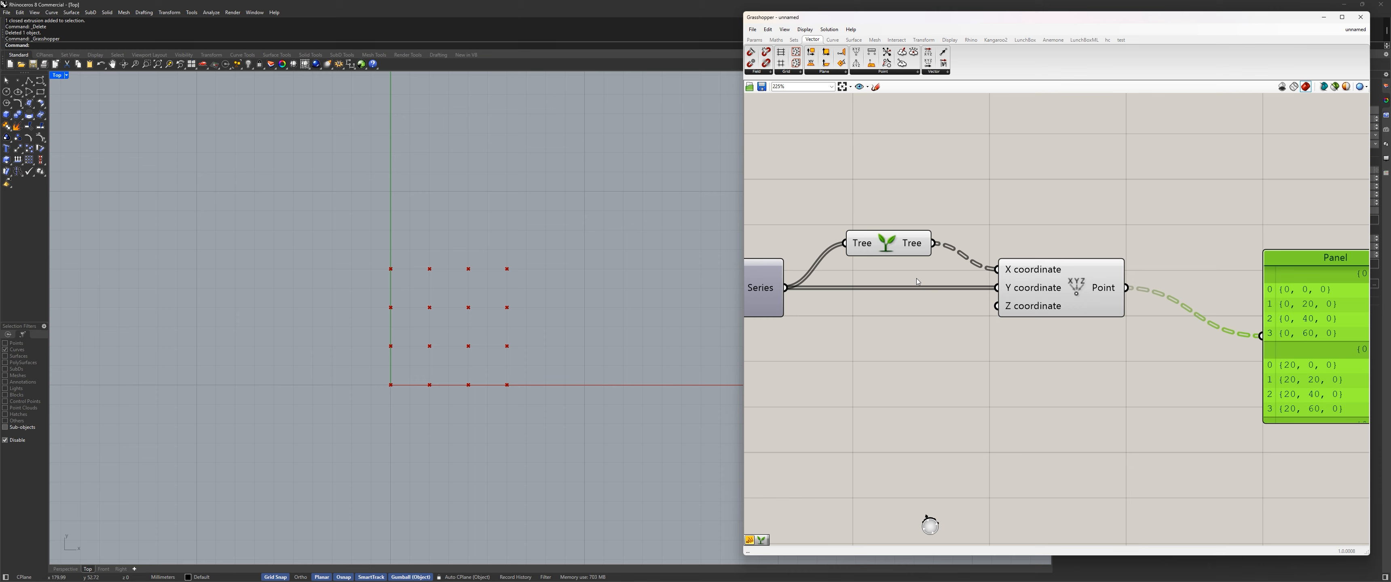
left_click(911, 250)
right_click_drag(972, 298, 992, 292)
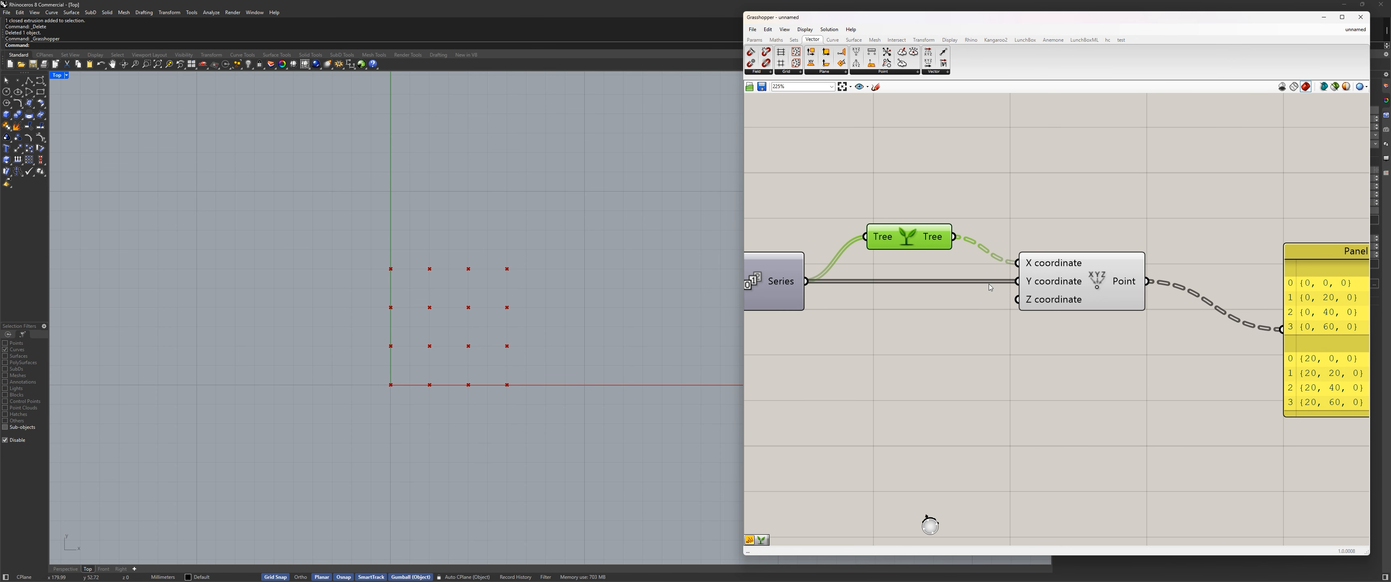
left_click_drag(954, 237, 1280, 329)
right_click_drag(1163, 334, 1212, 325)
left_click_drag(854, 270, 1332, 319)
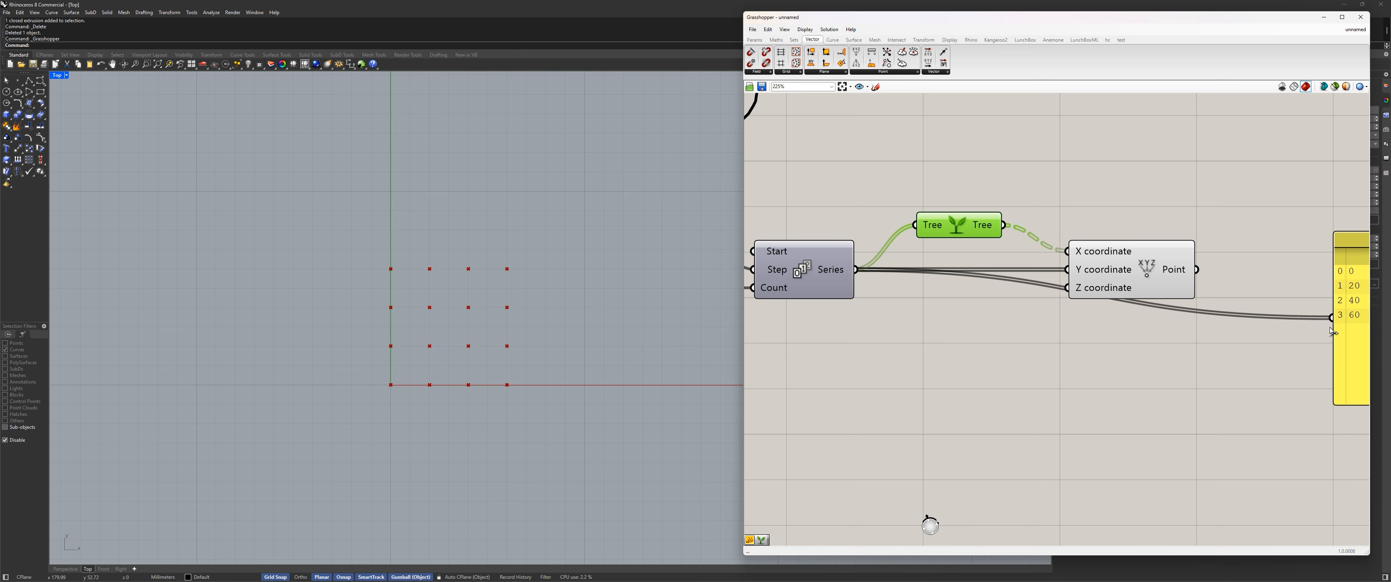
right_click_drag(1340, 330, 1282, 324)
right_click_drag(958, 290, 987, 297)
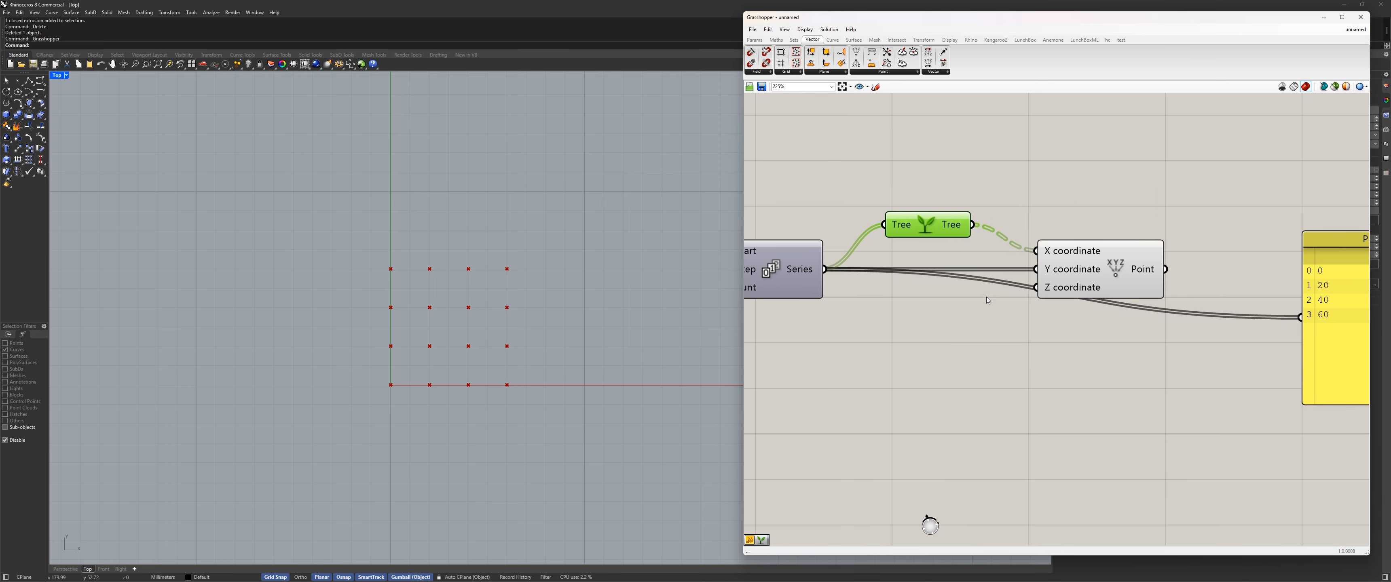
Reconnect the Point output of Construct Point to the panel in place of the Series list
mouse_move(1046, 290)
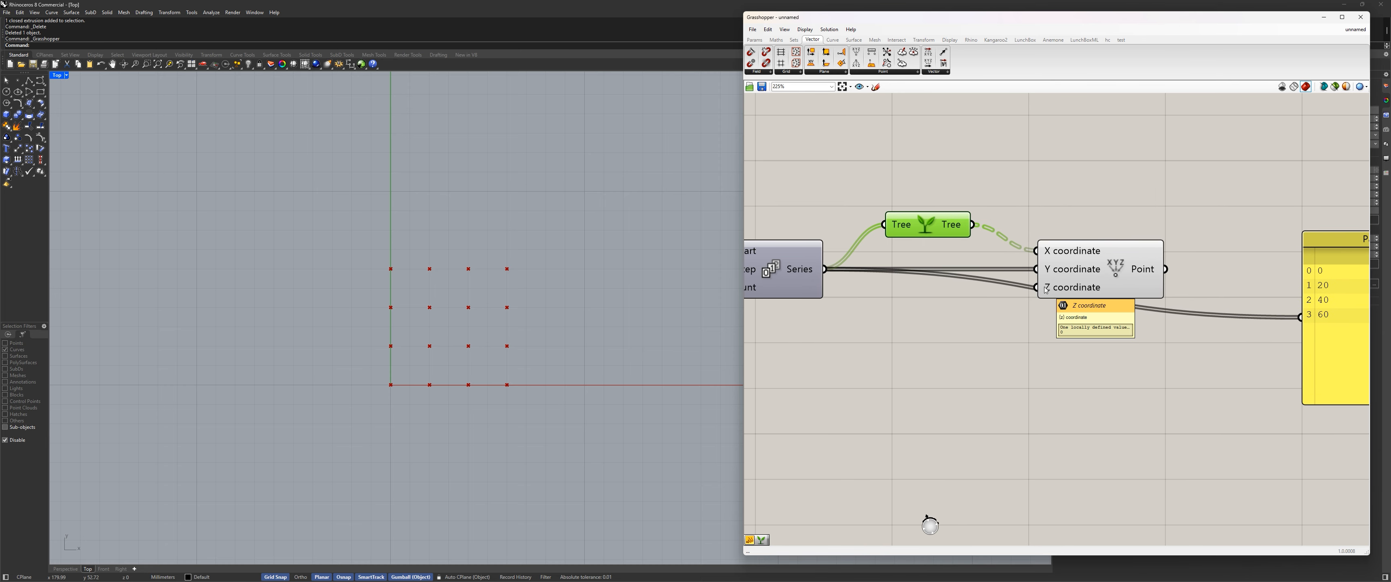
right_click_drag(1050, 287, 920, 284)
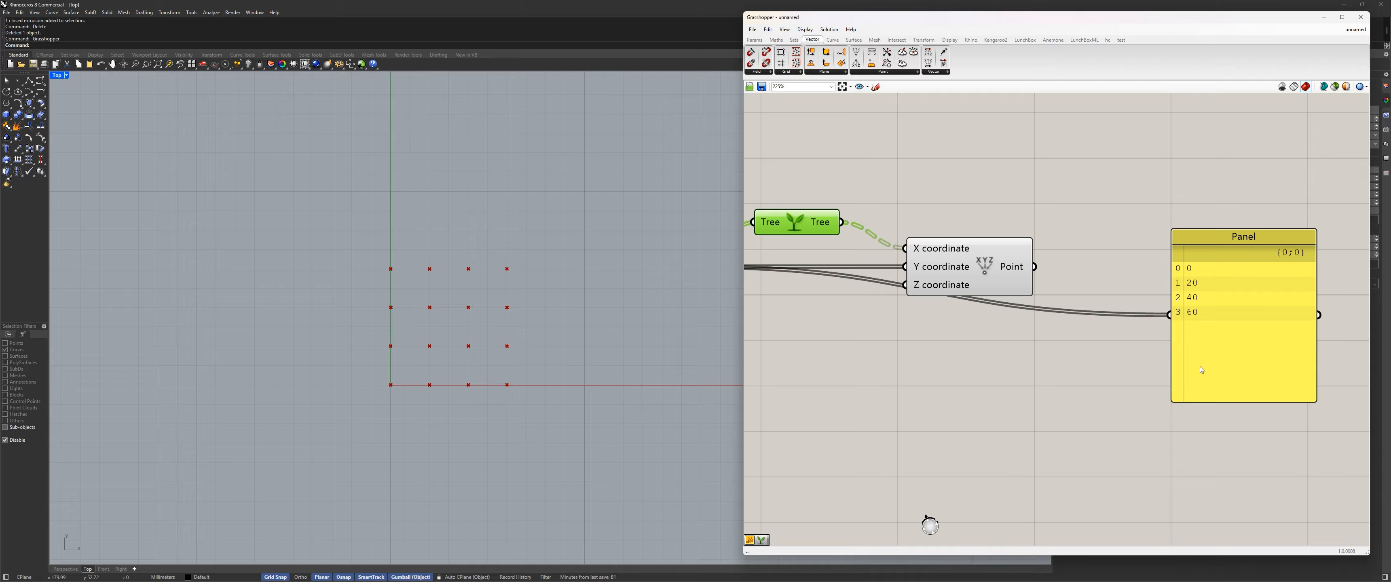
left_click_drag(1035, 267, 1169, 315)
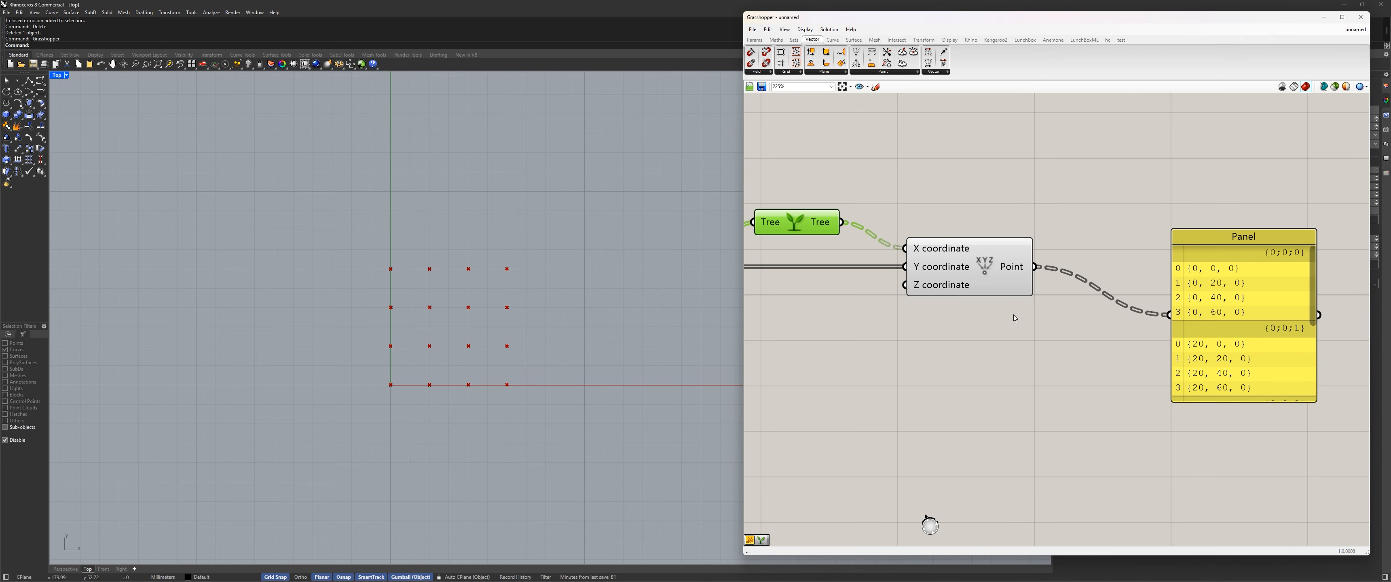
Inspect the Y coordinate input of Construct Point and the Graft Tree component feeding the X coordinate
right_click_drag(1016, 318, 1190, 337)
left_click(1146, 285)
mouse_move(1131, 287)
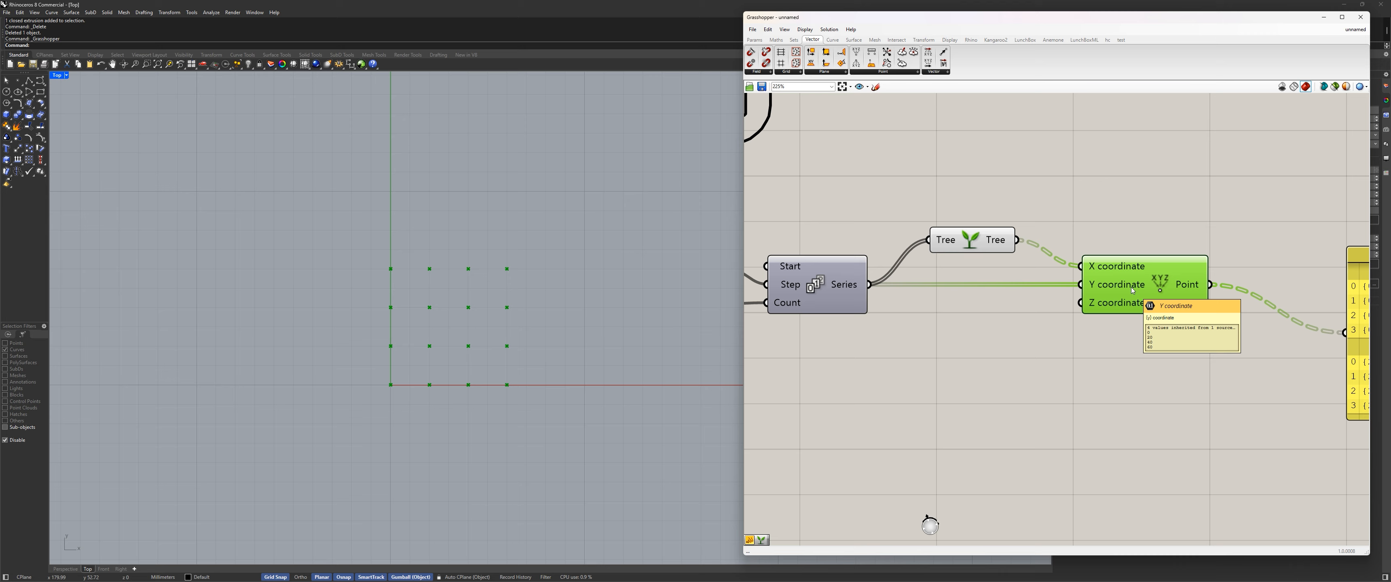
left_click(975, 243)
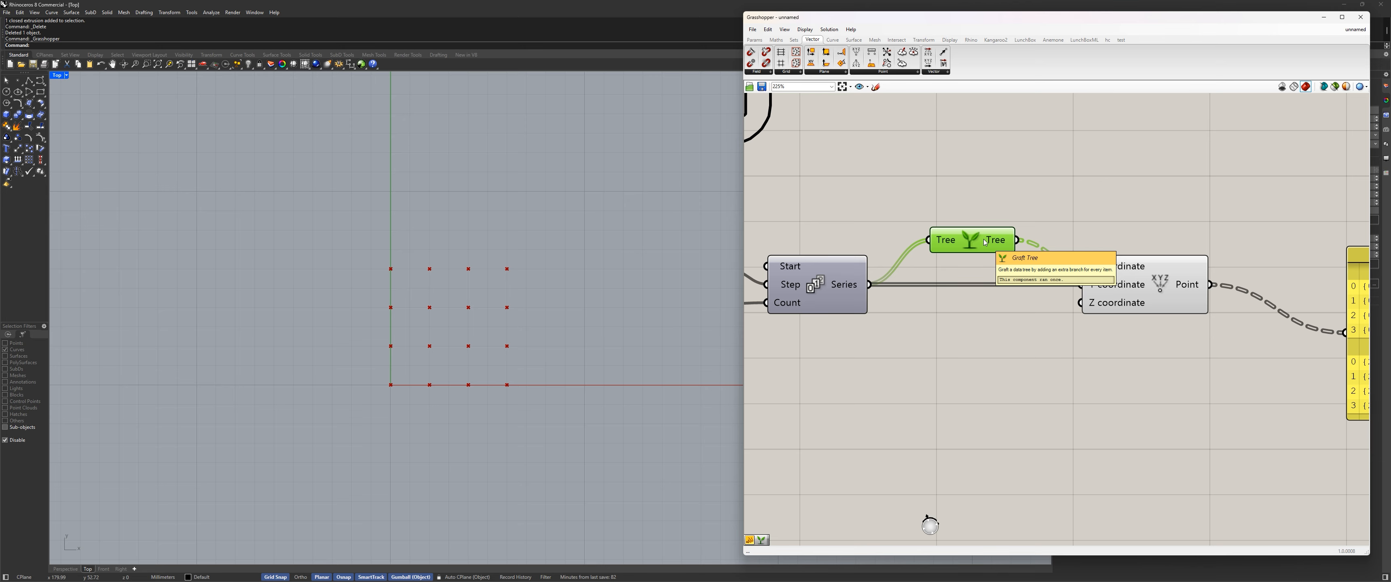
Examine the data options such as Flatten and Graft on the Start input and Series output of Series
right_click_drag(868, 183, 984, 196)
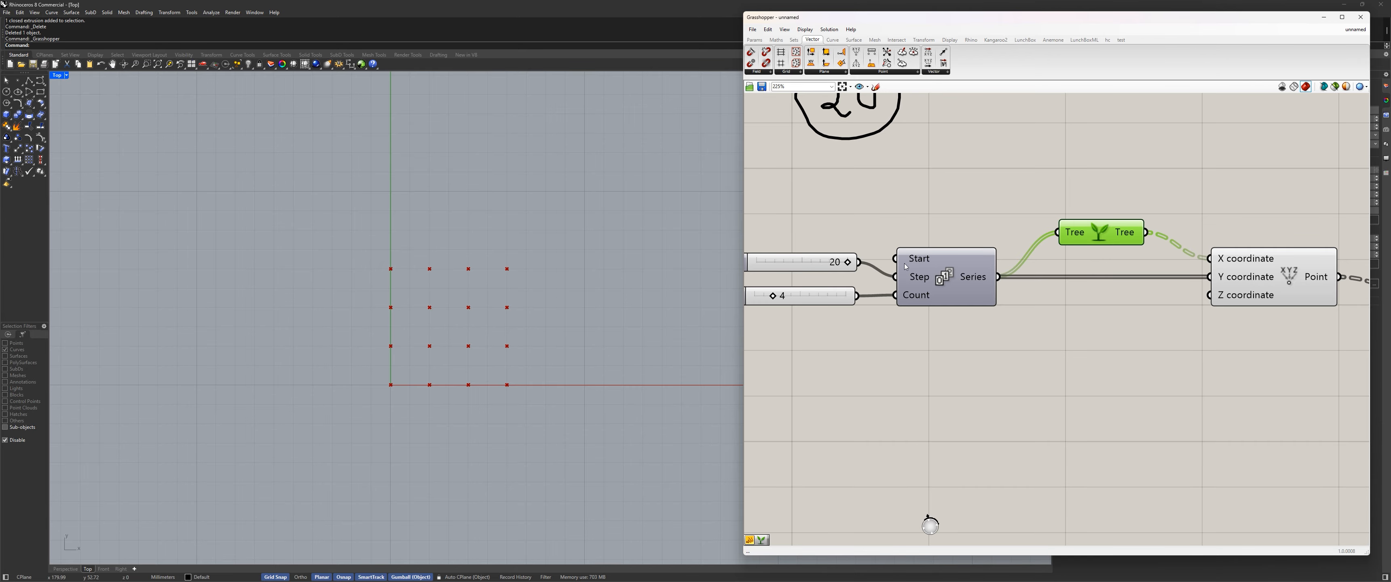
left_click(936, 270)
right_click(916, 263)
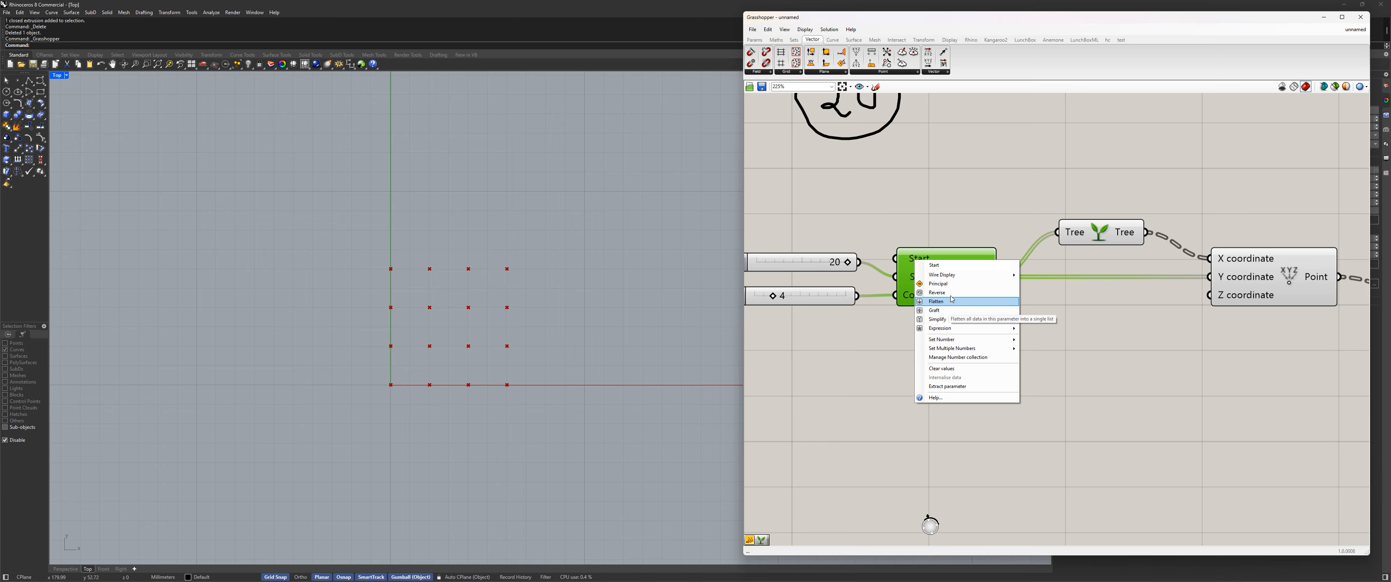
left_click(956, 219)
right_click(977, 281)
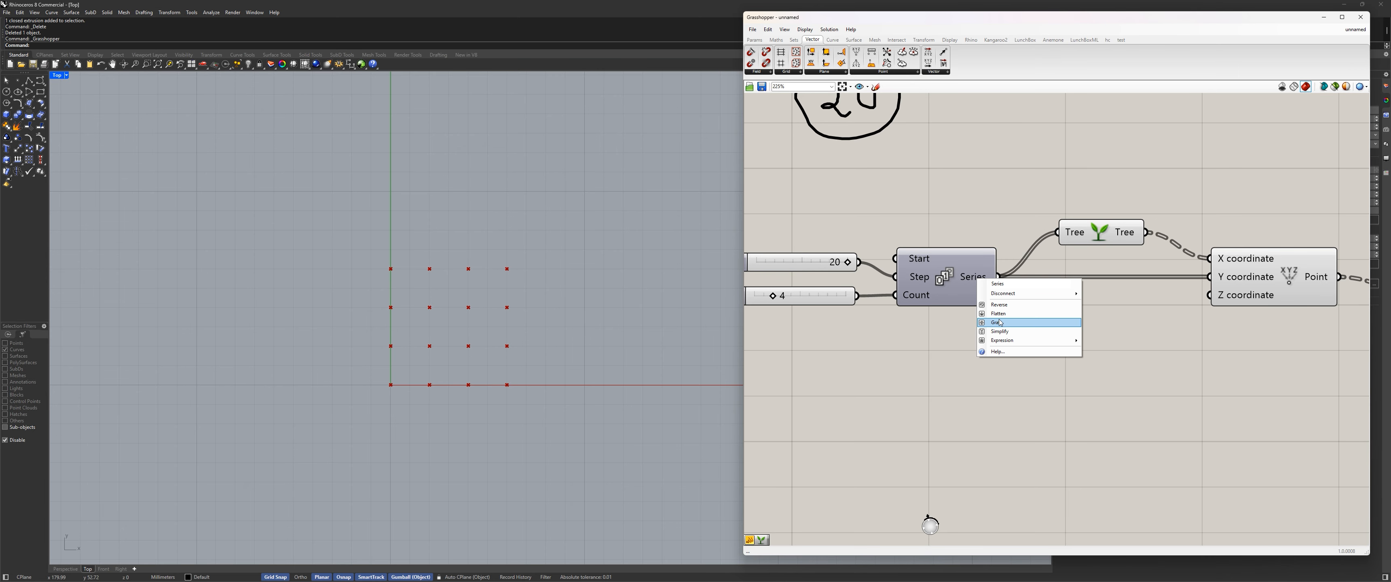
left_click(1027, 213)
Examine the same data-structure options on the input and output of Graft Tree and on the parameters of Construct Point
right_click_drag(1055, 232, 920, 261)
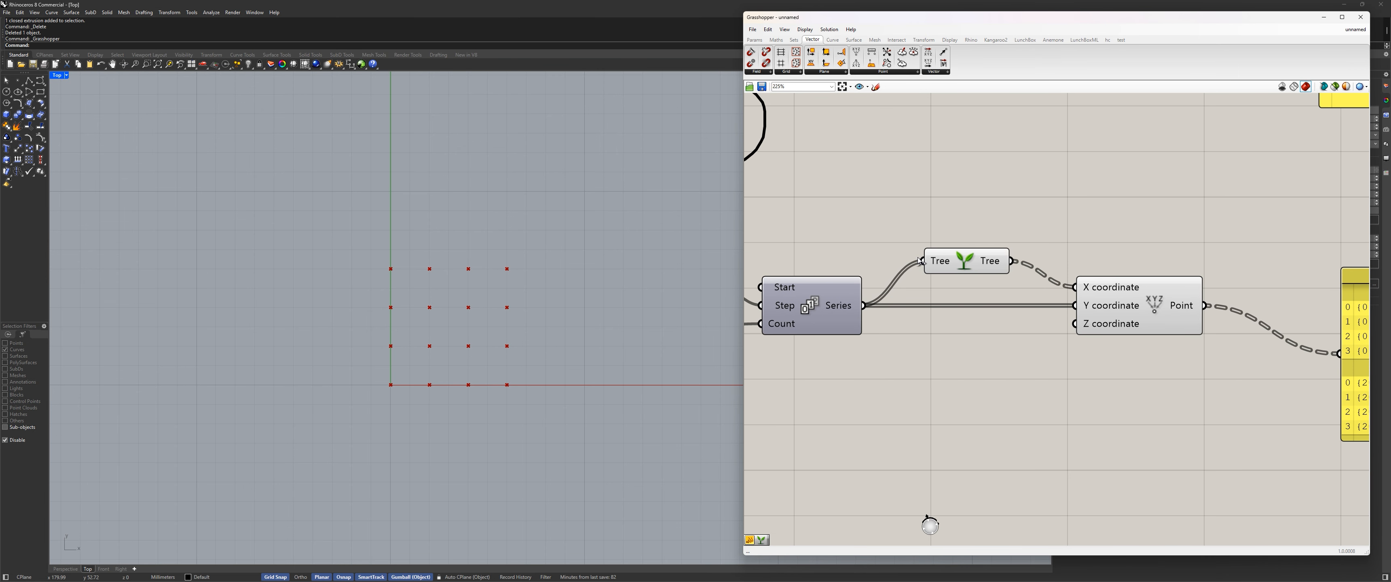
right_click(941, 264)
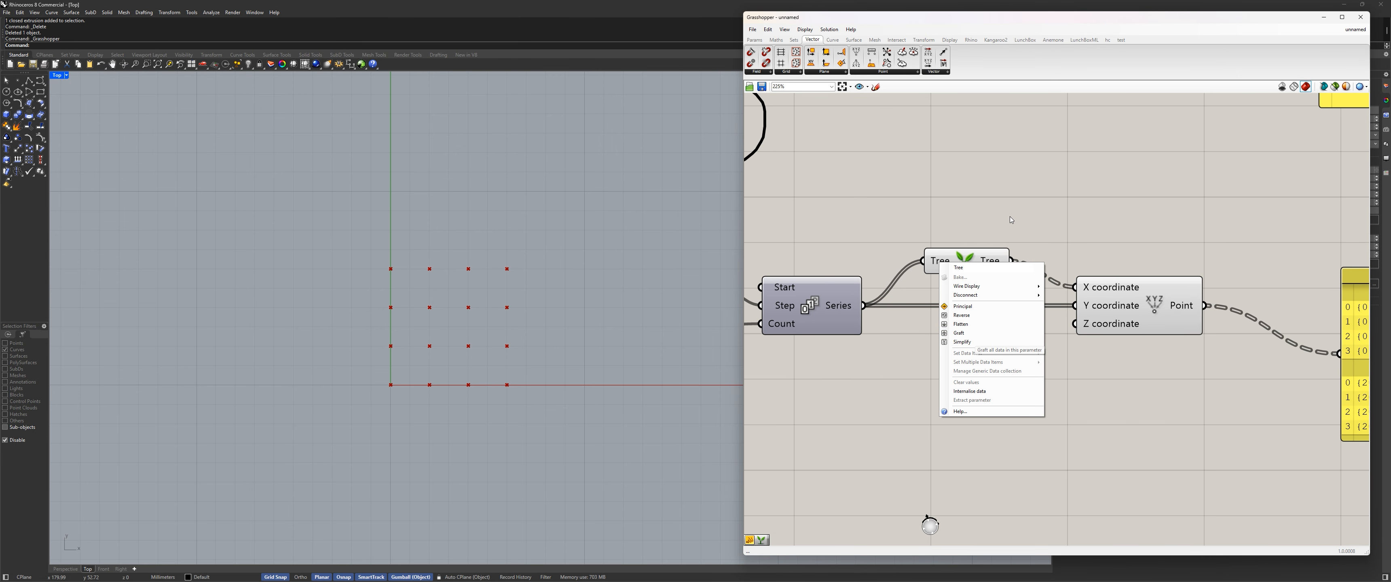
left_click(976, 335)
right_click(991, 262)
right_click_drag(1077, 223, 959, 222)
right_click(974, 287)
left_click(1009, 348)
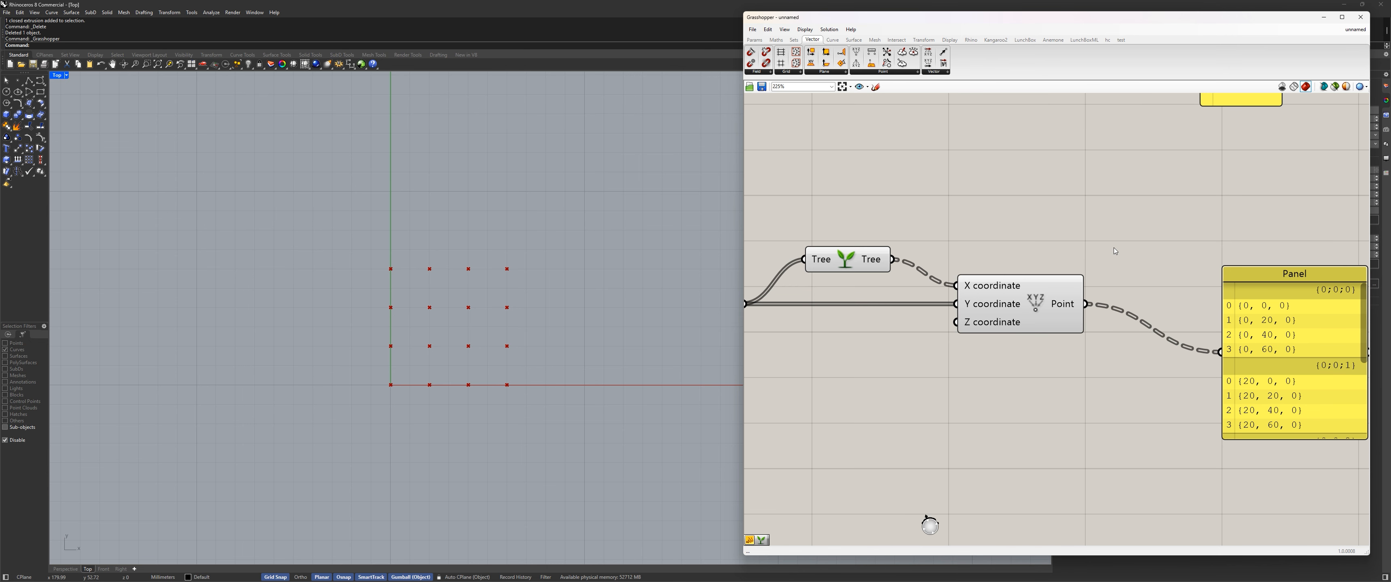
right_click_drag(1114, 248, 995, 245)
right_click(953, 308)
right_click_drag(798, 217, 1041, 199)
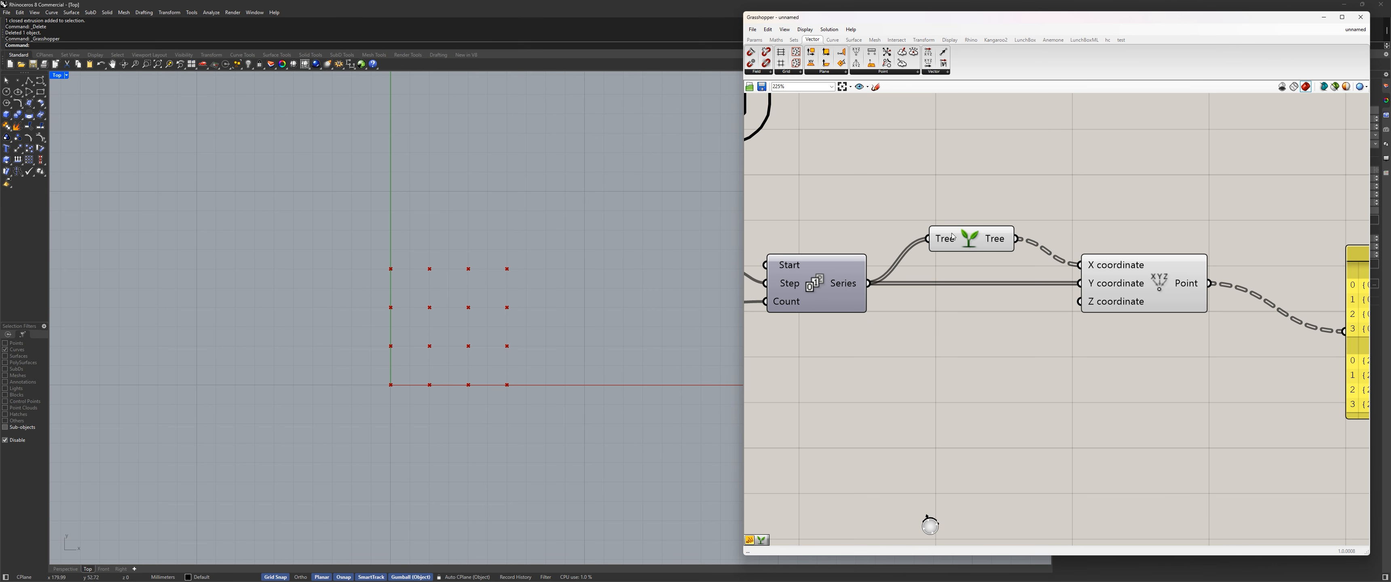
Connect the Series output directly to the X coordinate input of Construct Point, bypassing Graft Tree
mouse_move(957, 242)
left_mouse_down()
mouse_move(933, 203)
mouse_move(946, 230)
mouse_move(932, 236)
left_mouse_up()
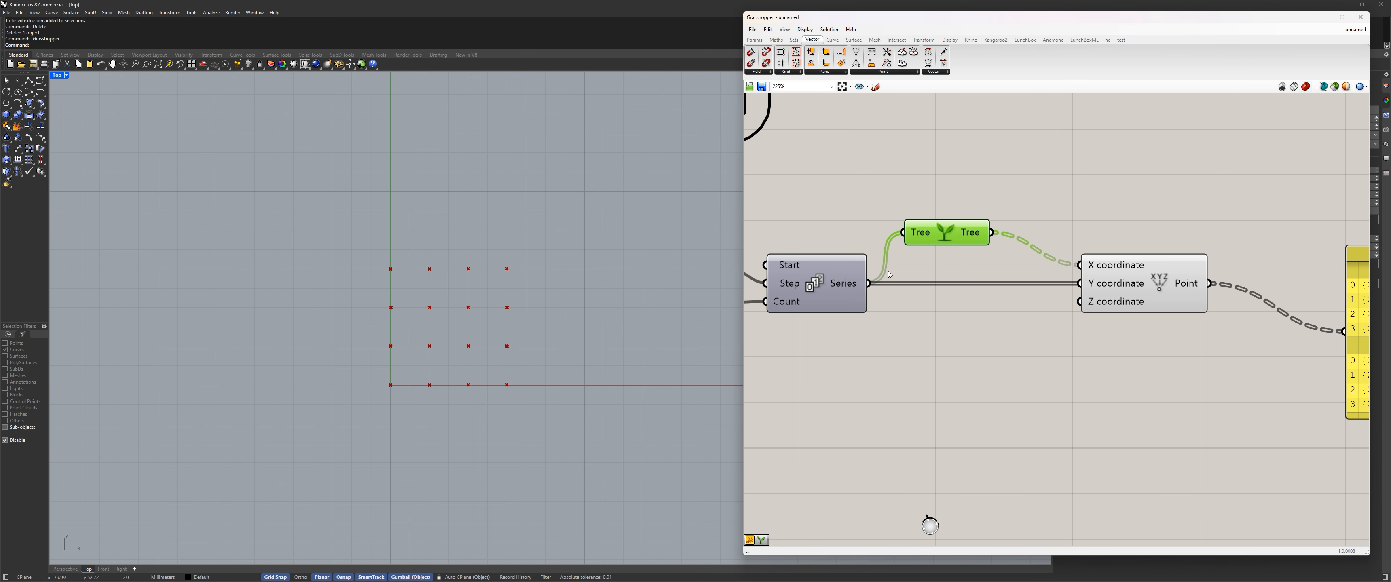
left_click_drag(868, 283, 1079, 265)
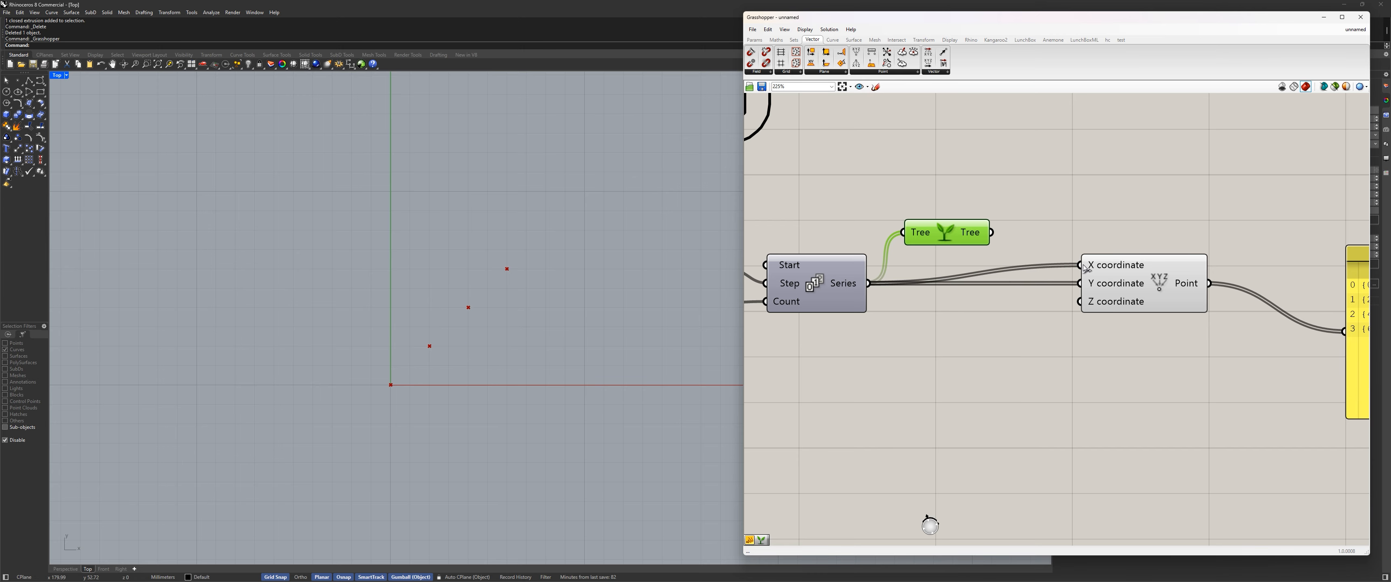
mouse_move(1099, 274)
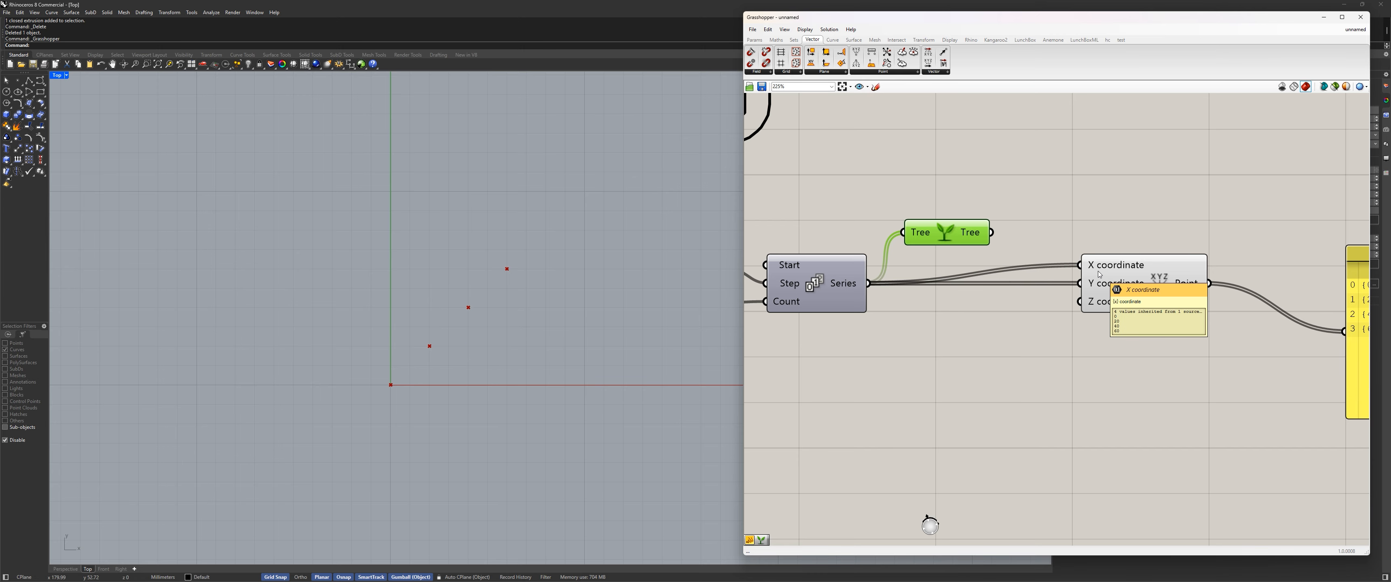
Apply Graft to the X coordinate input of Construct Point and delete the separate Graft Tree component
left_click_drag(945, 232, 963, 198)
right_click(1096, 266)
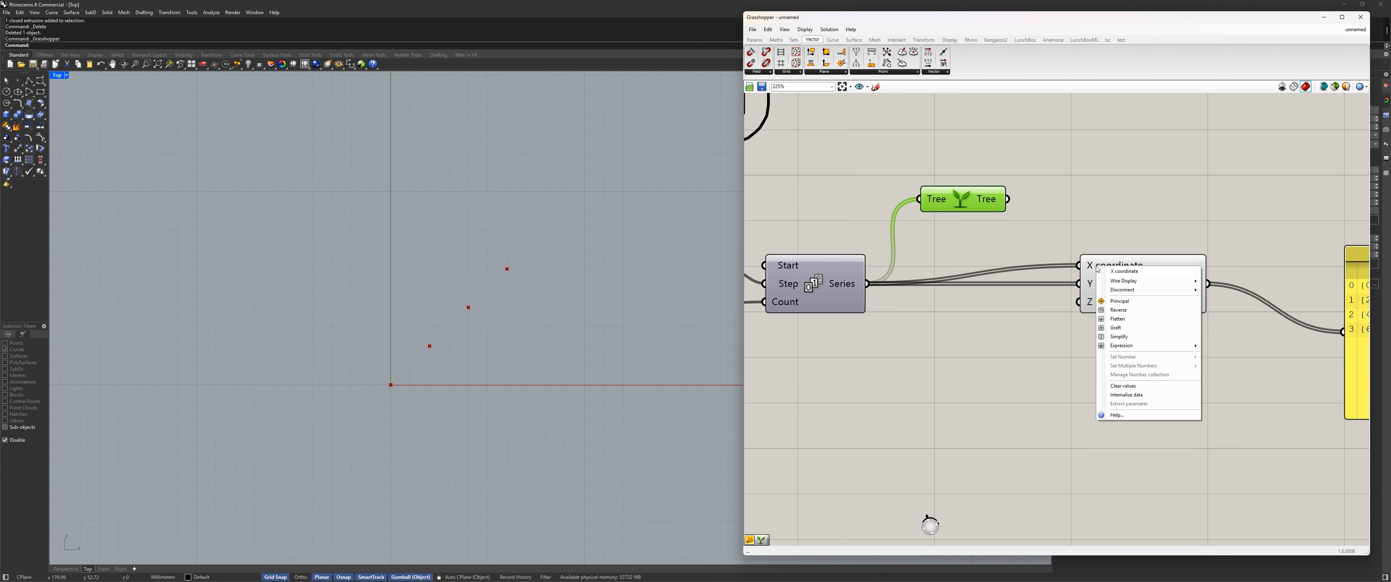
left_click(1118, 327)
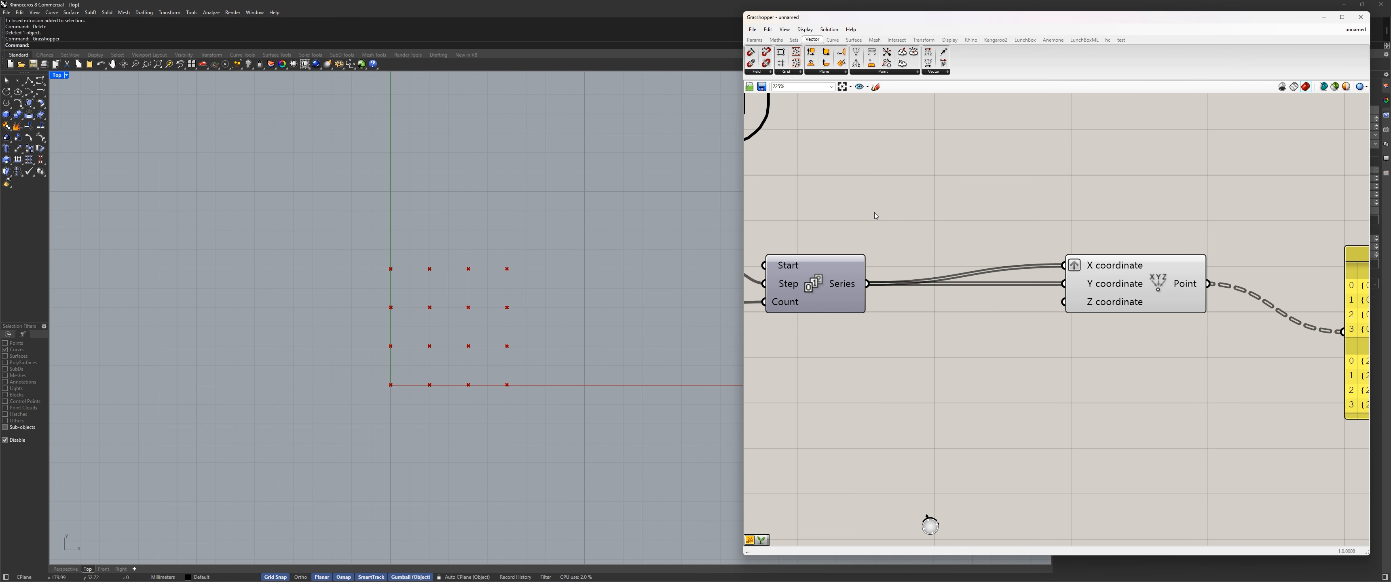
Move Construct Point close to the Series component
scroll(1071, 310, "down", 5)
left_click_drag(1071, 310, 900, 274)
left_click_drag(1105, 295, 1031, 345)
scroll(1047, 373, "up", 3)
left_click(1106, 333)
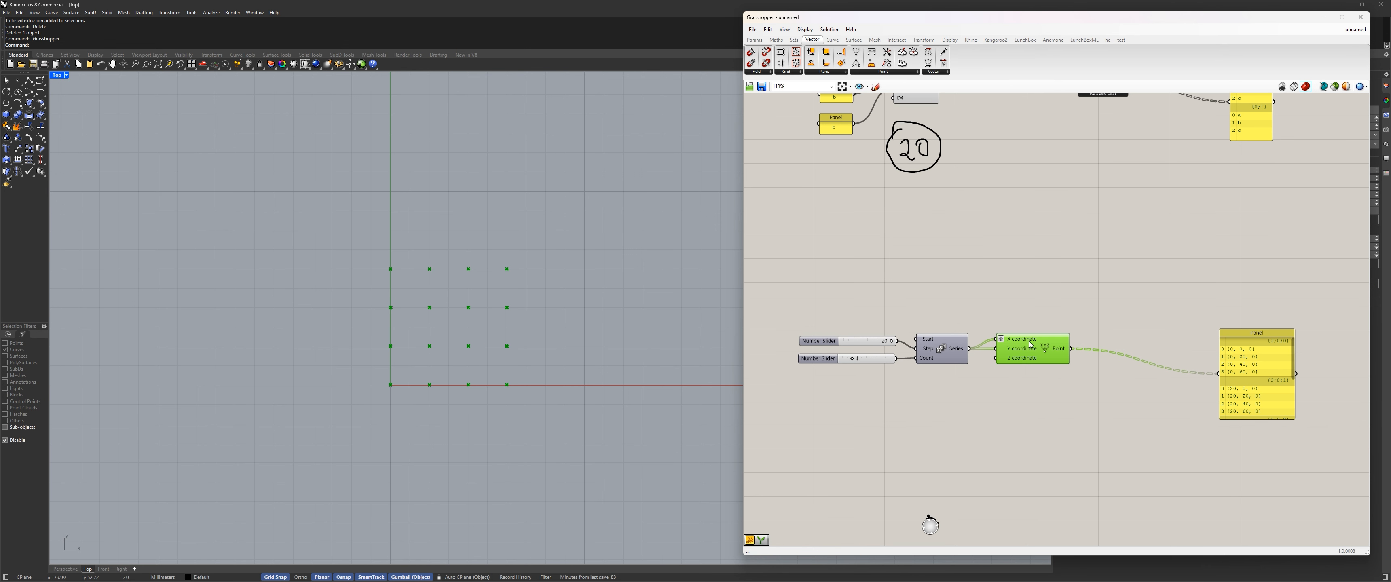
scroll(1018, 358, "up", 3)
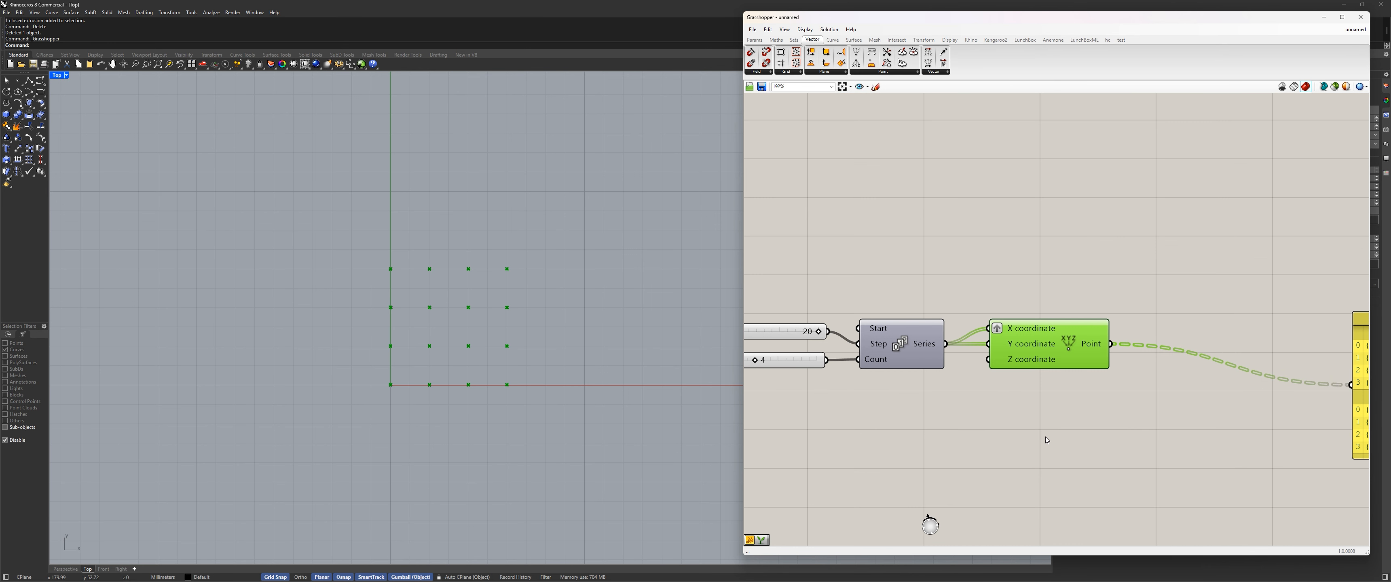
right_click_drag(1042, 439, 1163, 396)
left_click_drag(1163, 396, 940, 259)
scroll(1122, 352, "down", 1)
right_click_drag(1122, 352, 1003, 365)
left_click(978, 402)
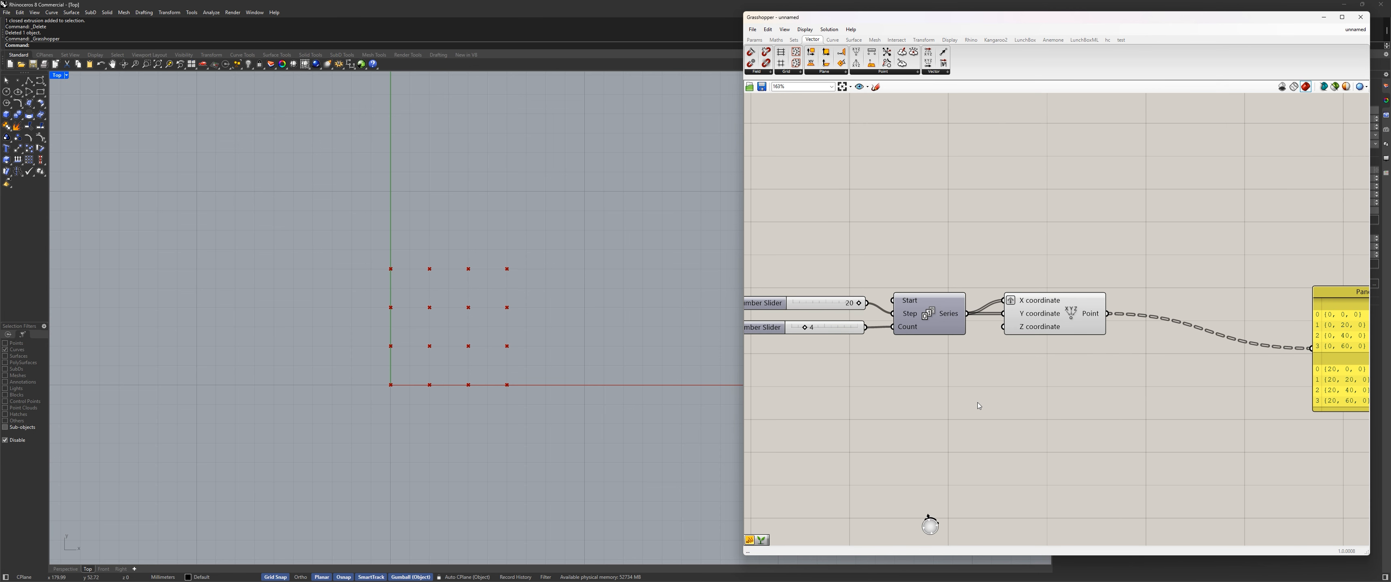
Move the point output panel closer to Construct Point so that its connecting wire runs straight
left_click_drag(1043, 411, 792, 269)
right_click_drag(919, 370, 984, 386)
left_click_drag(897, 347, 900, 345)
left_click(889, 373)
right_click_drag(1030, 407, 945, 408)
left_click_drag(1343, 309, 1206, 272)
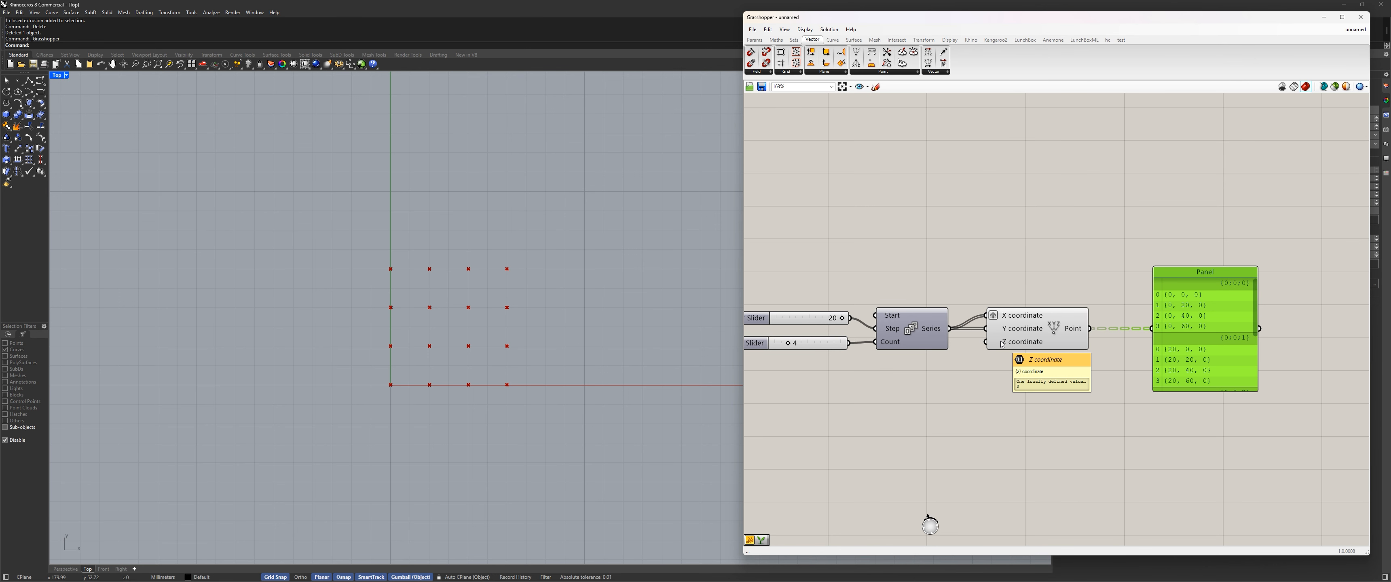
Add a new panel above the number sliders and enter 20 as its content
scroll(1002, 324, "down", 3)
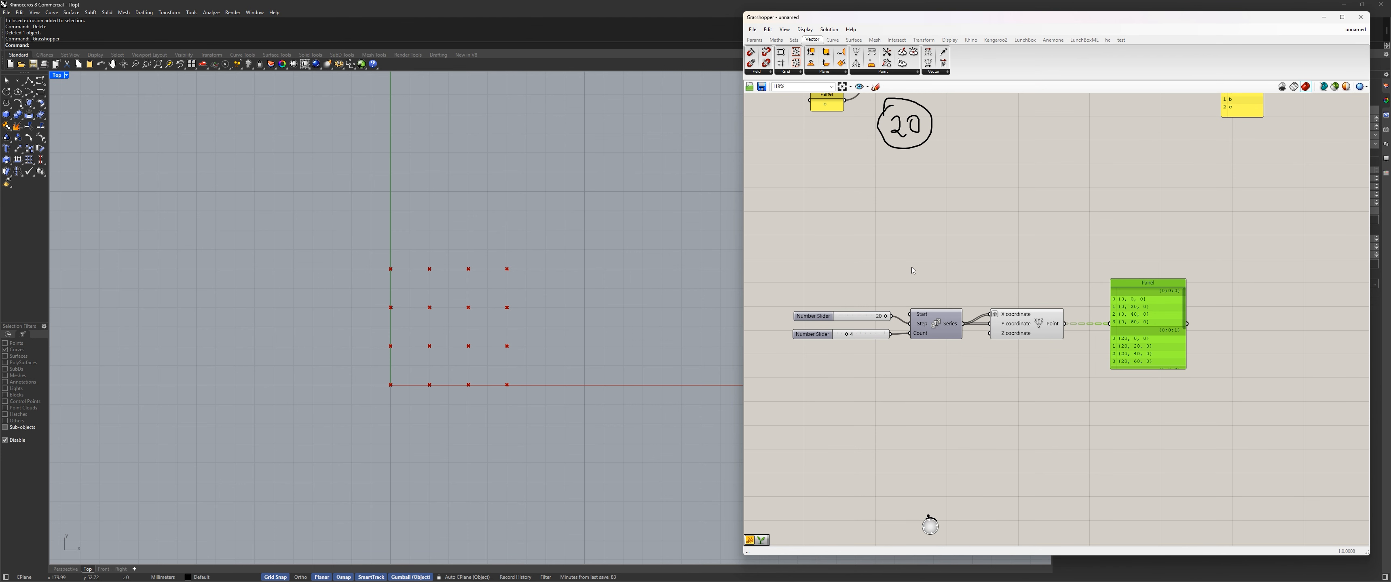
scroll(992, 259, "up", 3)
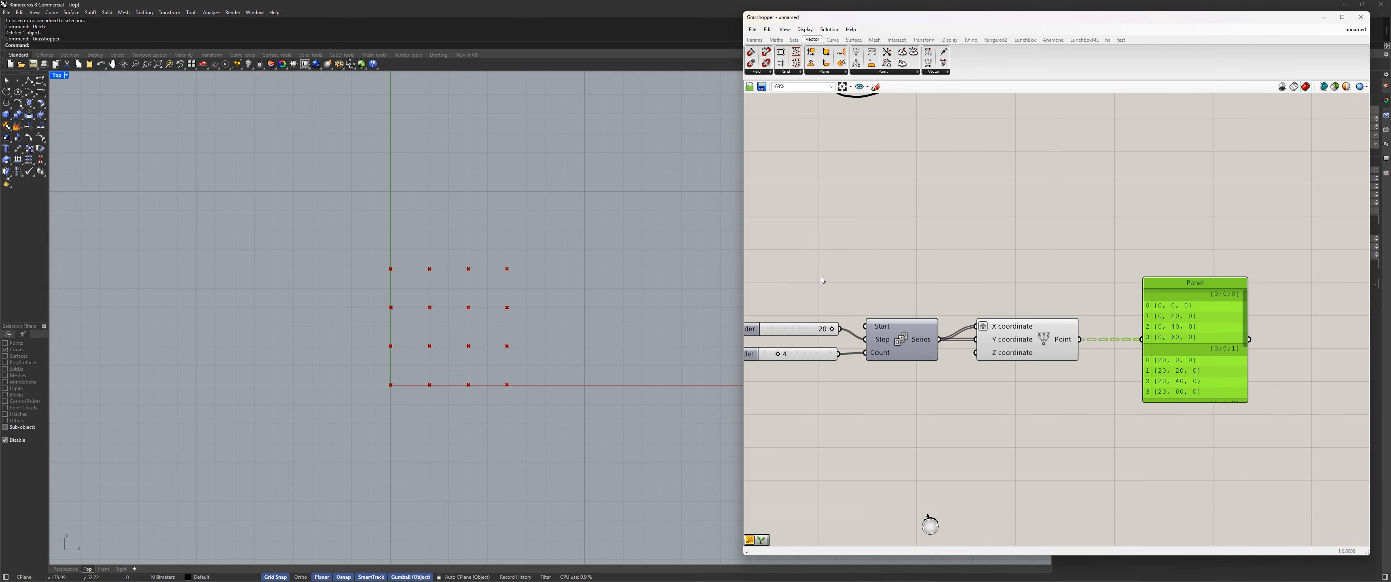
right_click_drag(780, 320, 918, 304)
scroll(899, 230, "down", 1)
right_click_drag(907, 195, 865, 327)
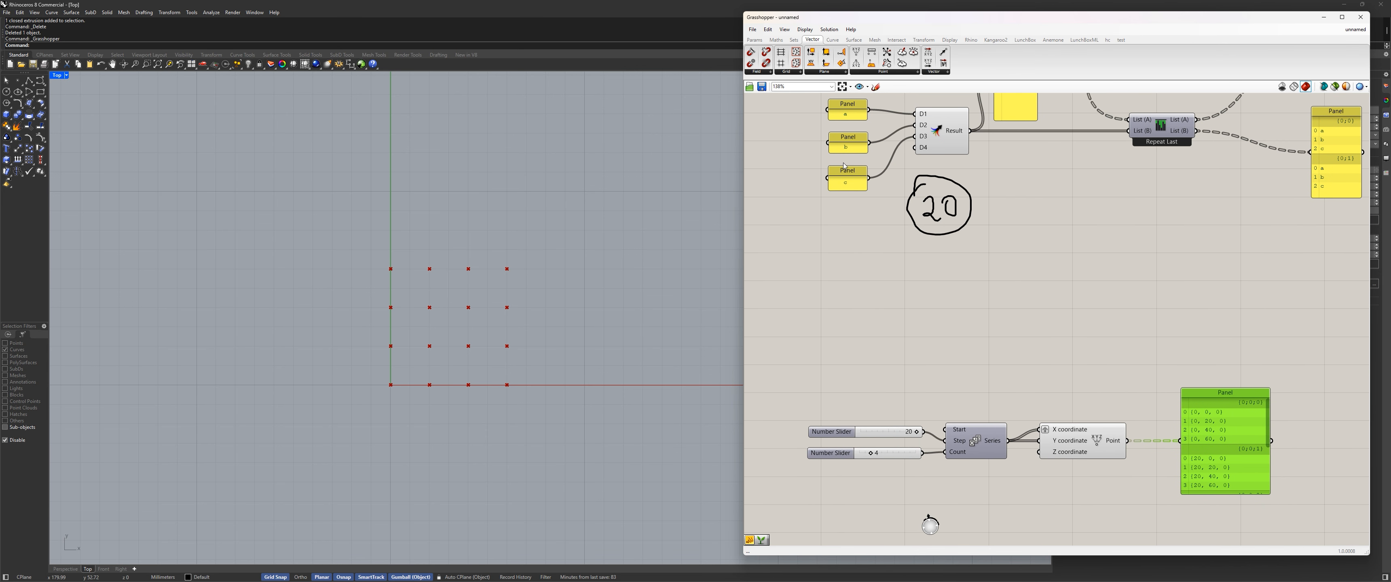
left_click(754, 41)
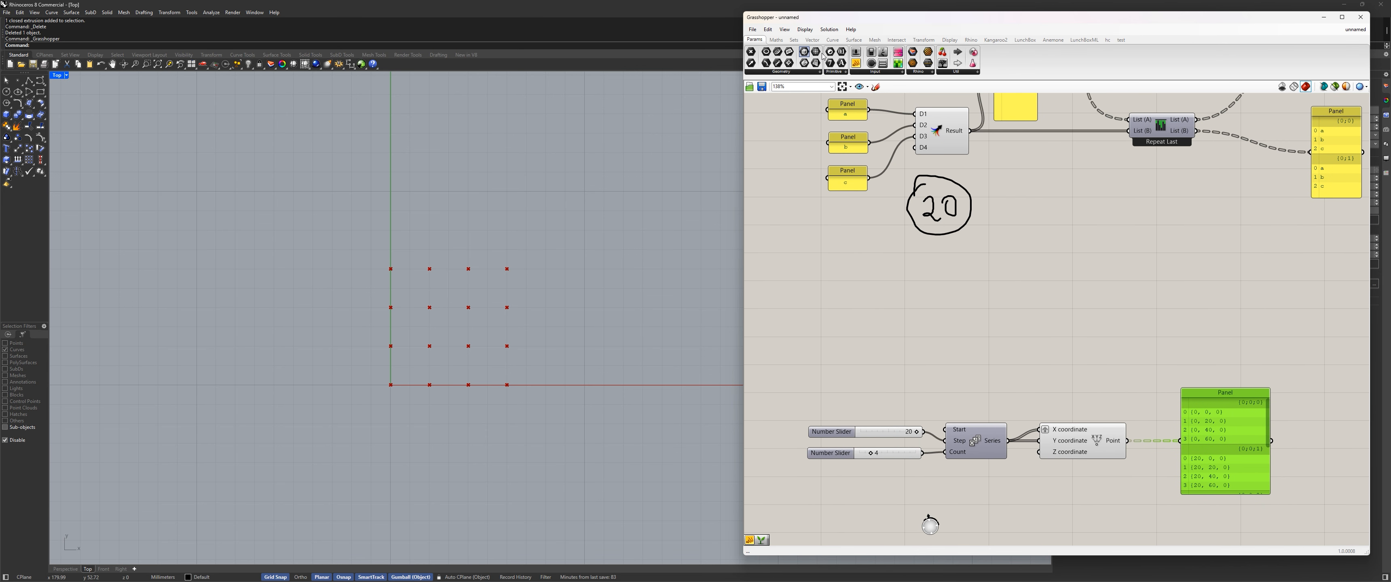
left_click_drag(856, 64, 871, 349)
scroll(868, 358, "up", 4)
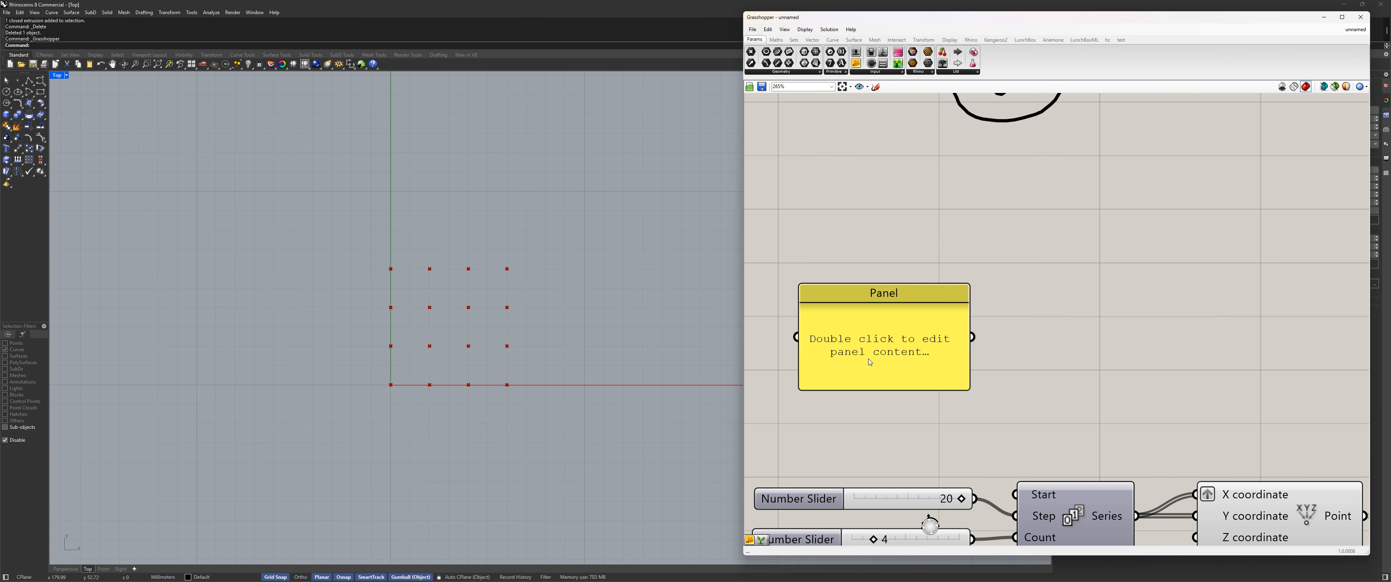
double_click(894, 346)
type("20")
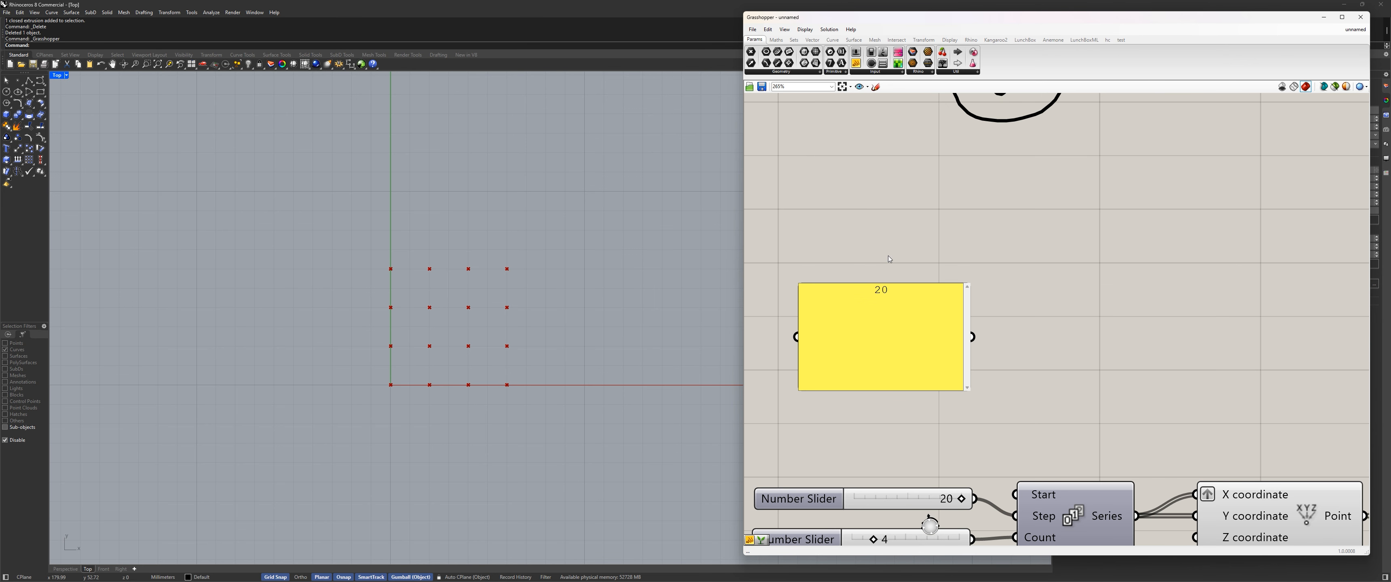
left_click(1119, 287)
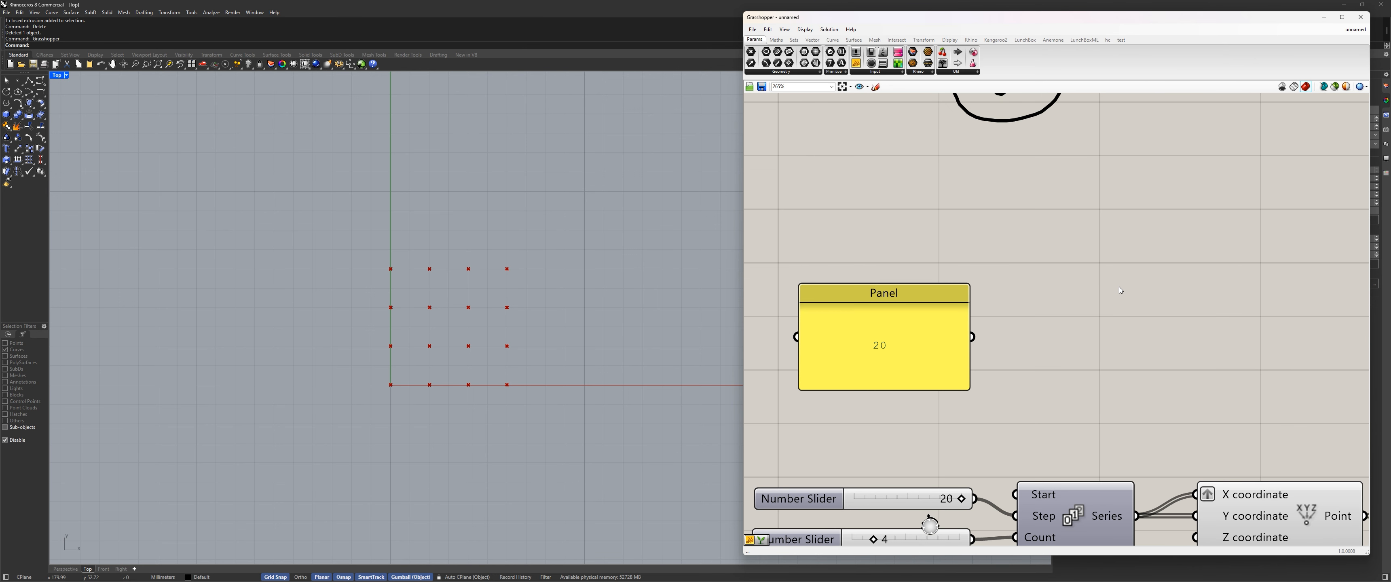
Add the values 60 and 2 on separate lines below 20 in the new panel
double_click(892, 317)
left_click(912, 291)
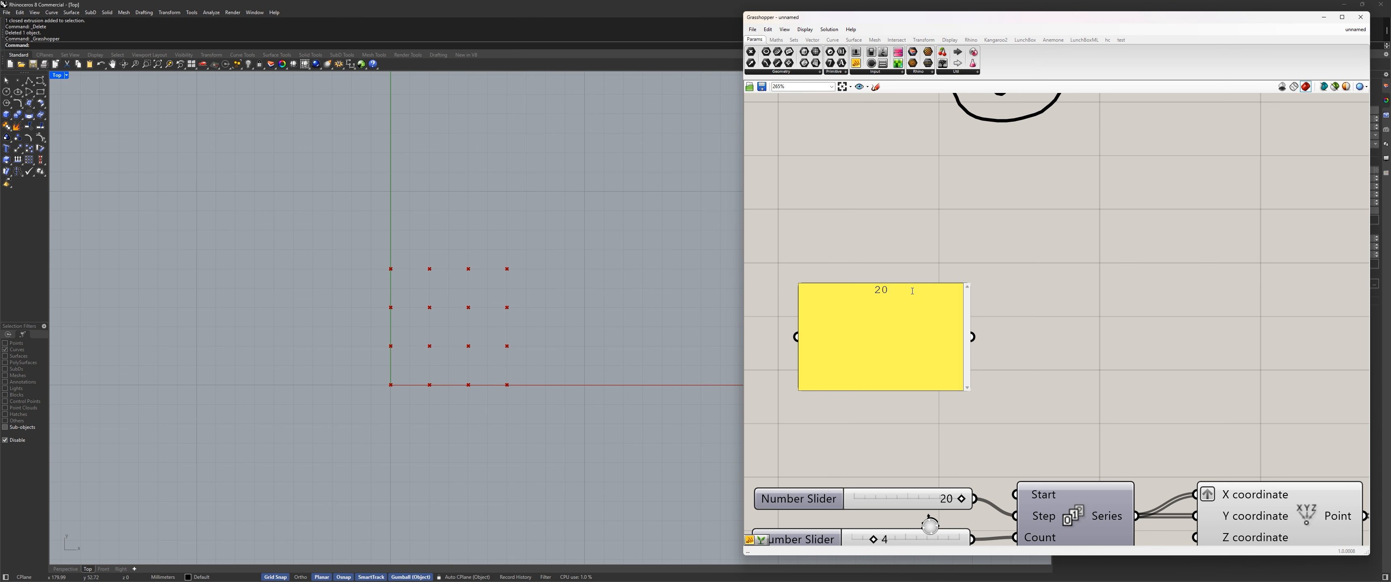
key("Return")
type("10")
key("BackSpace")
key("BackSpace")
type("60 ")
type("2")
left_click(918, 231)
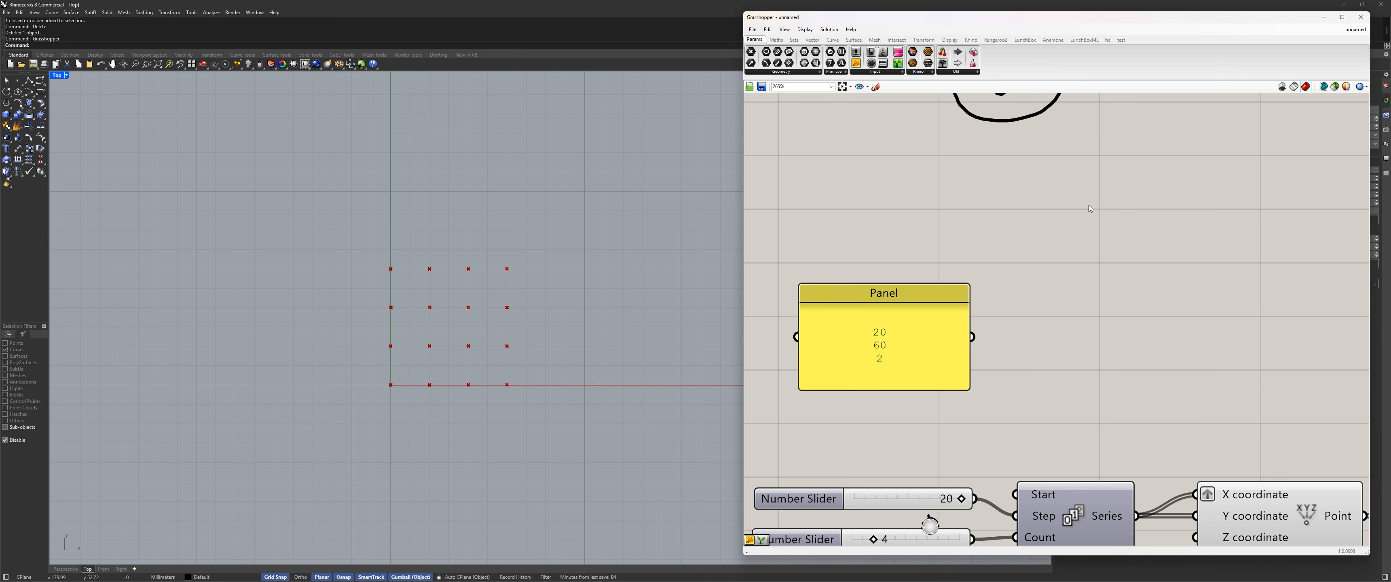
Move the panel with the values 20, 60 and 2 to the free space above Series
left_click_drag(913, 352, 925, 290)
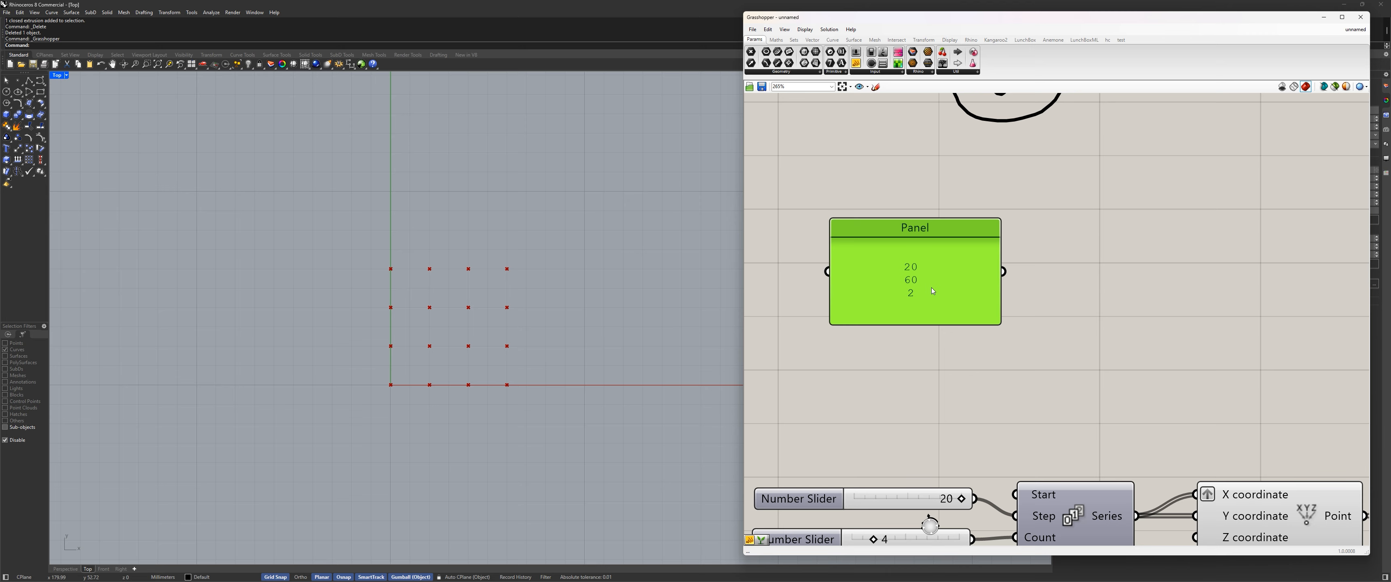
left_click(842, 86)
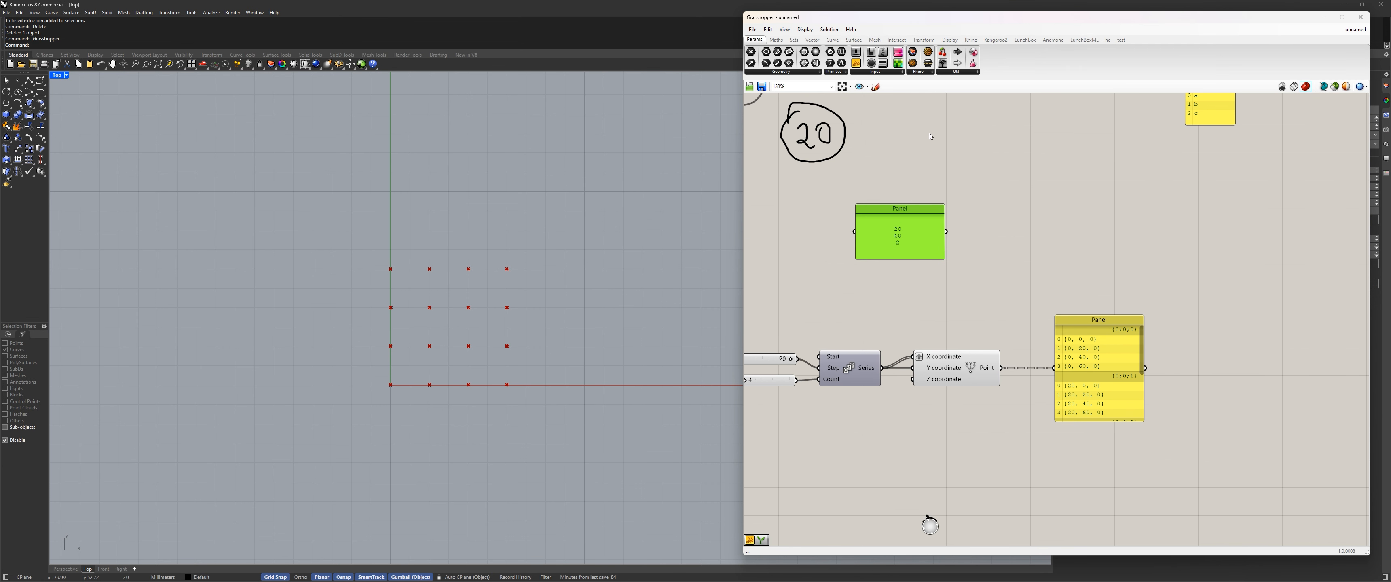
scroll(929, 133, "up", 2)
left_click_drag(983, 253, 927, 250)
right_click_drag(1106, 307, 1077, 276)
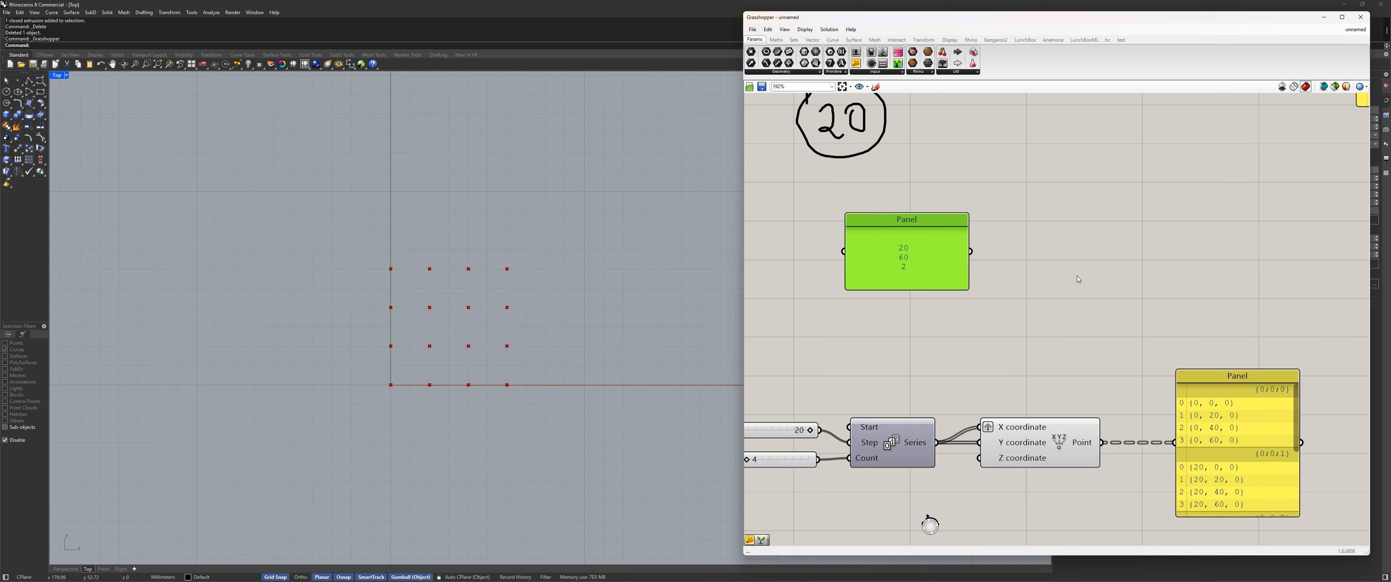
Place a second panel beside the 20, 60, 2 panel, connect the first panel to it and enlarge it downward
left_click(854, 58)
left_click(1084, 252)
left_click_drag(971, 251, 1020, 247)
left_click_drag(1063, 283, 1064, 324)
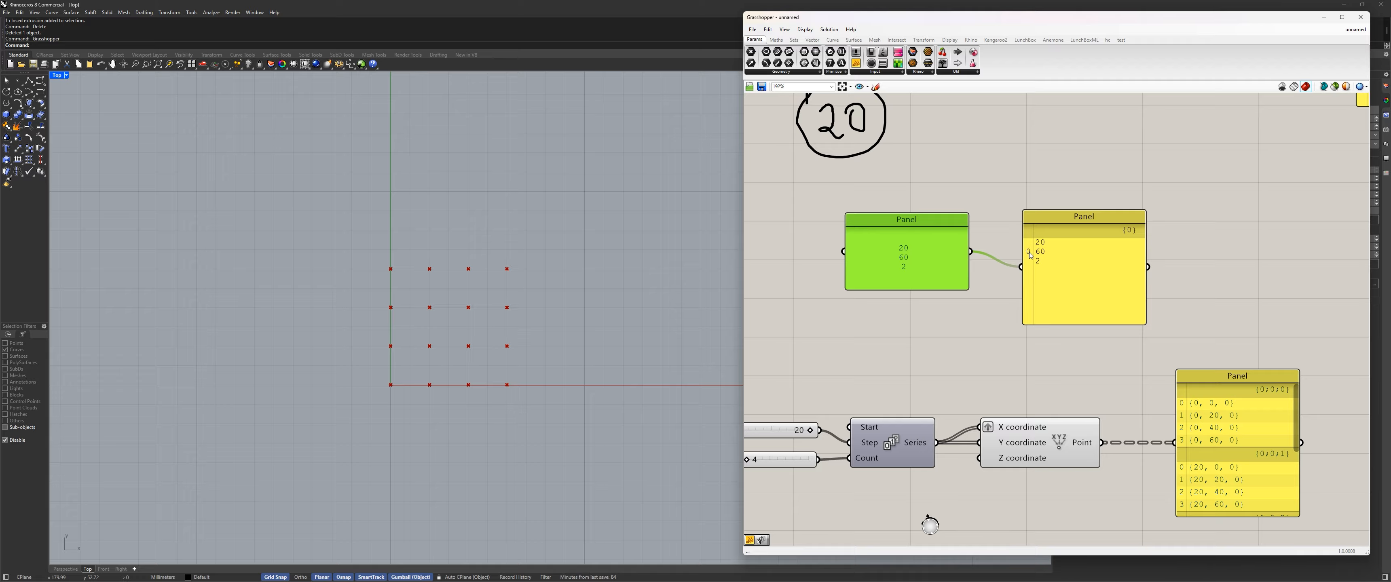
right_click_drag(1030, 256, 855, 285)
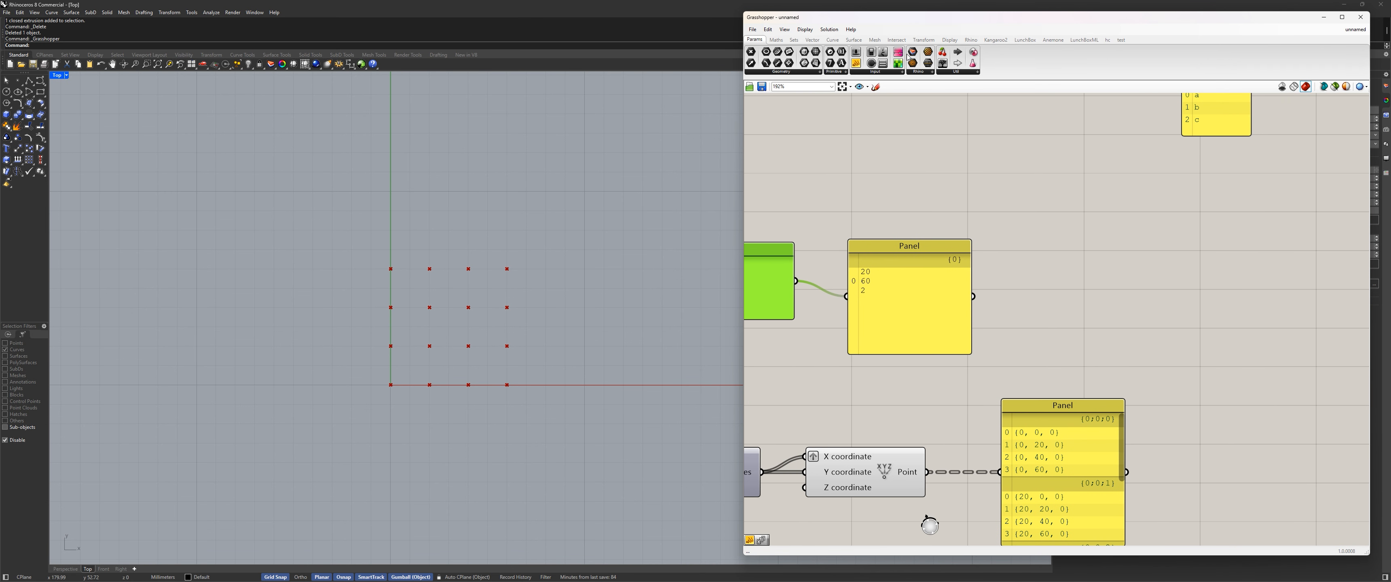
Sketch a data-tree diagram beside the second panel with a trunk, one branch labelled {0} and the stacked values starting with 20 at index 0
left_click(876, 87)
left_click_drag(1077, 323, 1066, 175)
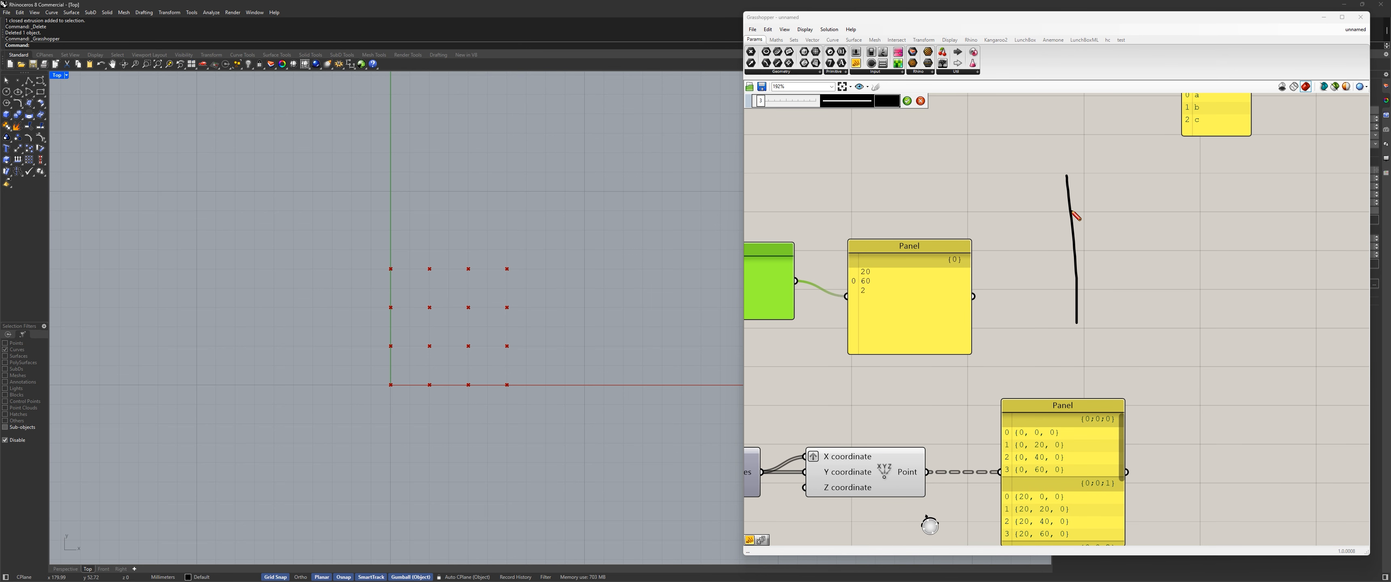
mouse_move(1074, 269)
left_mouse_down()
mouse_move(1172, 225)
mouse_move(1162, 265)
mouse_move(1186, 261)
mouse_move(1180, 270)
mouse_move(1168, 259)
mouse_move(1180, 254)
left_mouse_up()
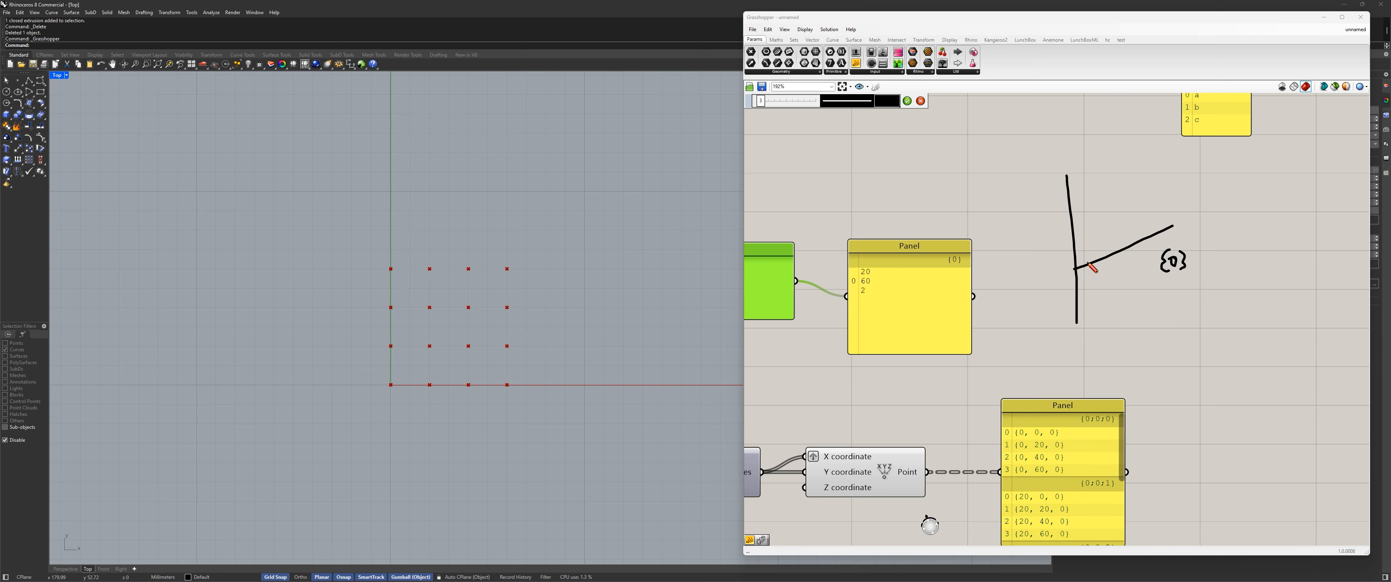
mouse_move(1085, 263)
left_mouse_down()
mouse_move(1098, 250)
mouse_move(1093, 273)
left_mouse_up()
mouse_move(1082, 219)
left_mouse_down()
mouse_move(1086, 230)
mouse_move(1095, 212)
mouse_move(1100, 238)
left_mouse_up()
left_click(907, 101)
Connect the panel with 20, 60 and 2 to the Start input of Series and read the component's runtime message
right_click_drag(843, 261, 1070, 235)
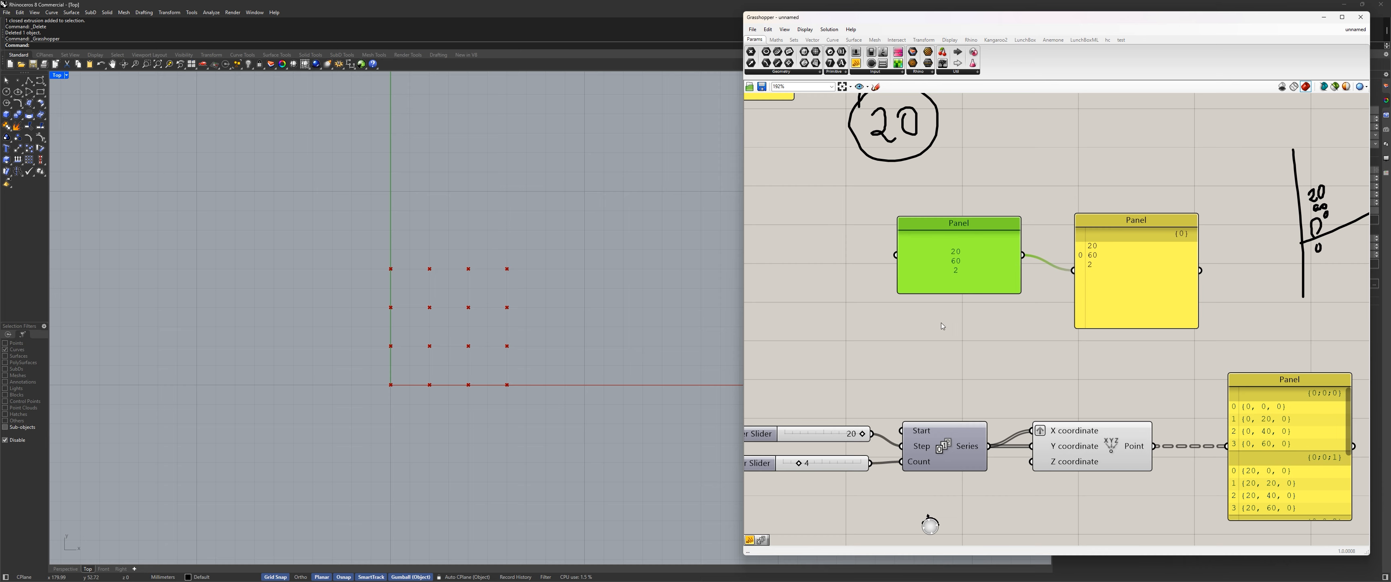
right_click_drag(968, 284, 1029, 265)
left_click_drag(1012, 236, 972, 419)
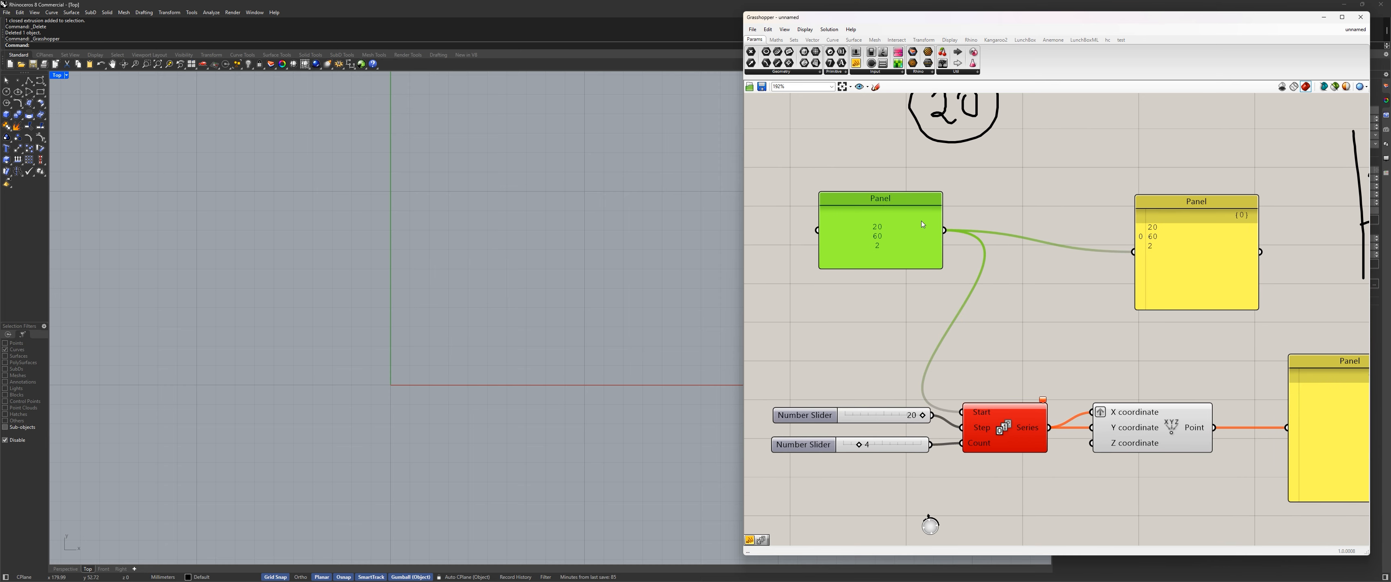
right_click_drag(1025, 321, 940, 314)
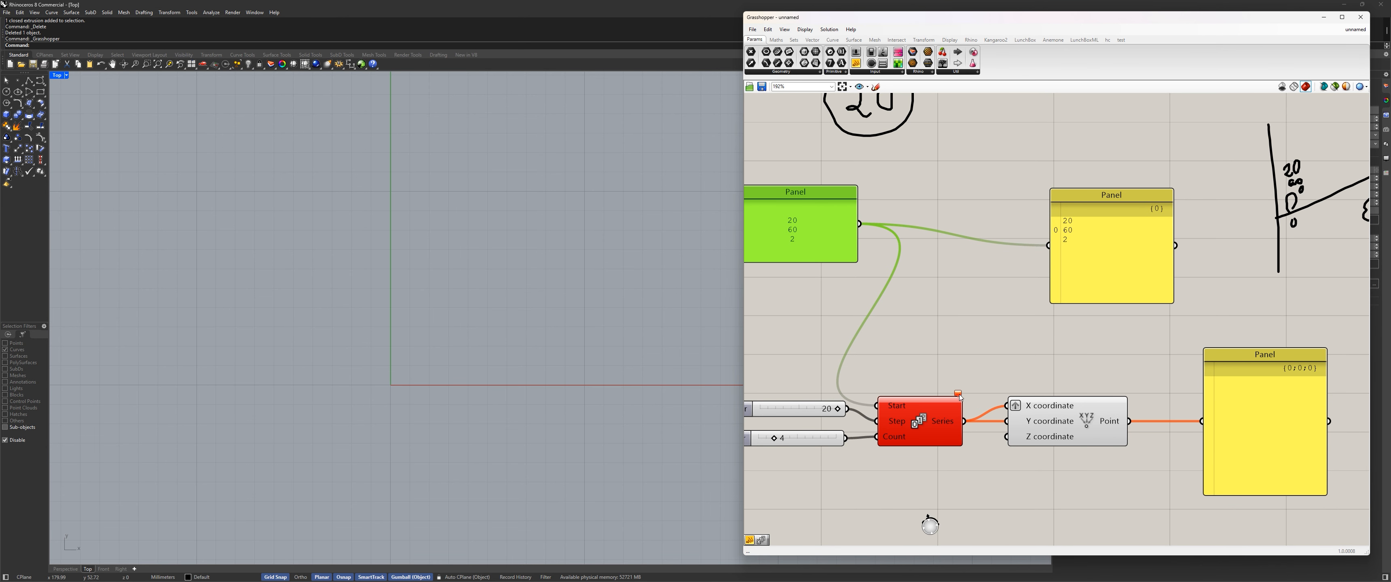
mouse_move(960, 398)
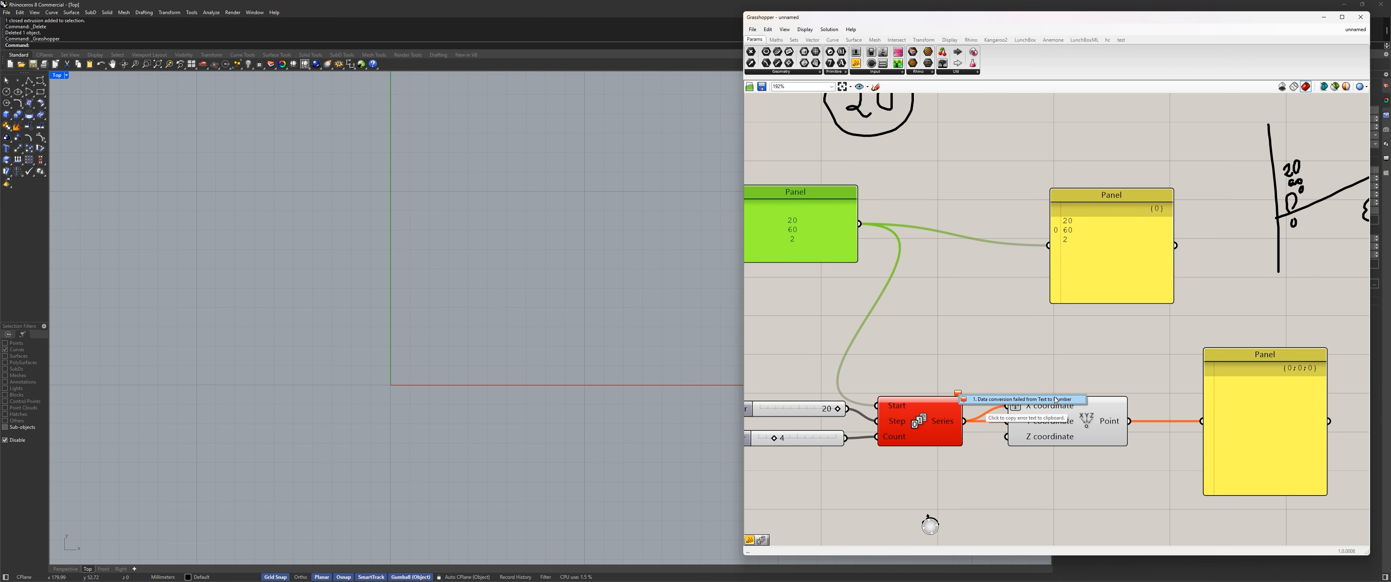
Disconnect the panel with 20, 60 and 2 from the Start input of Series
right_click_drag(764, 229, 887, 248)
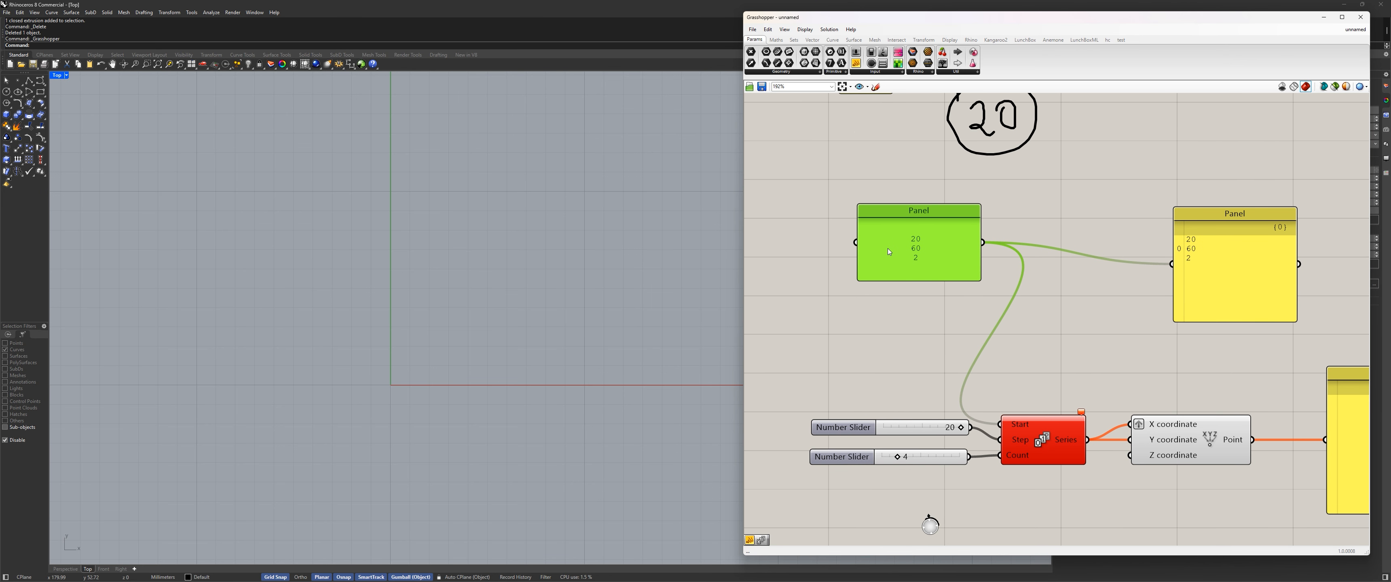
left_click(953, 292)
right_click(1005, 425)
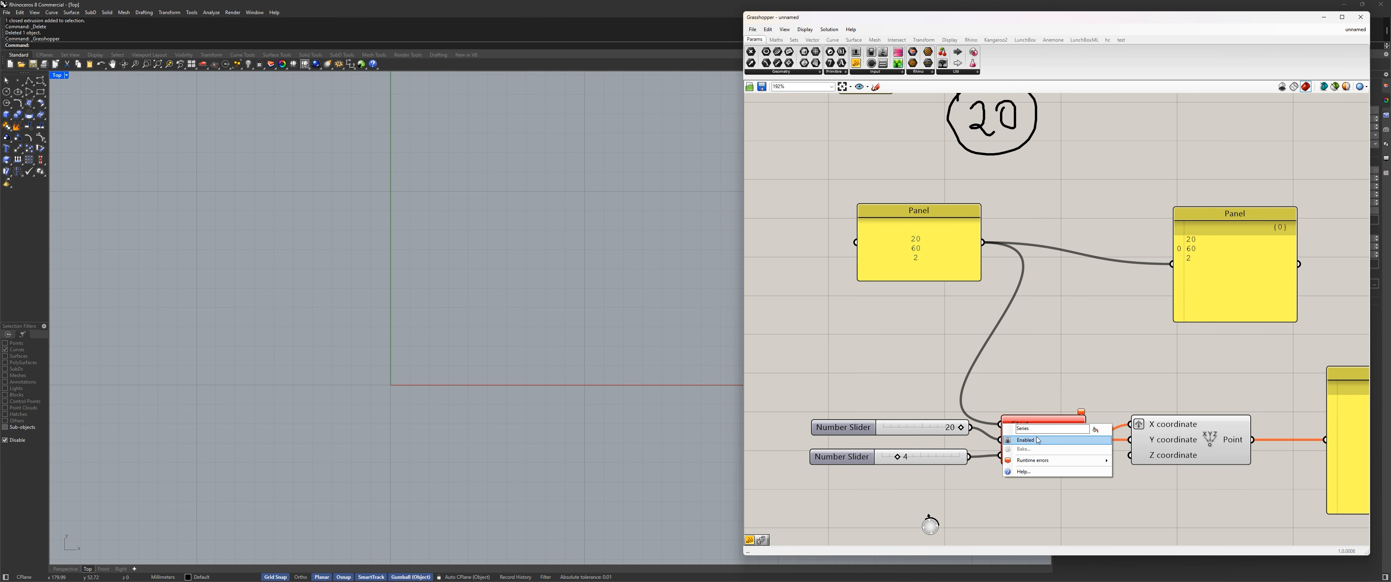
right_click(1015, 425)
mouse_move(1067, 452)
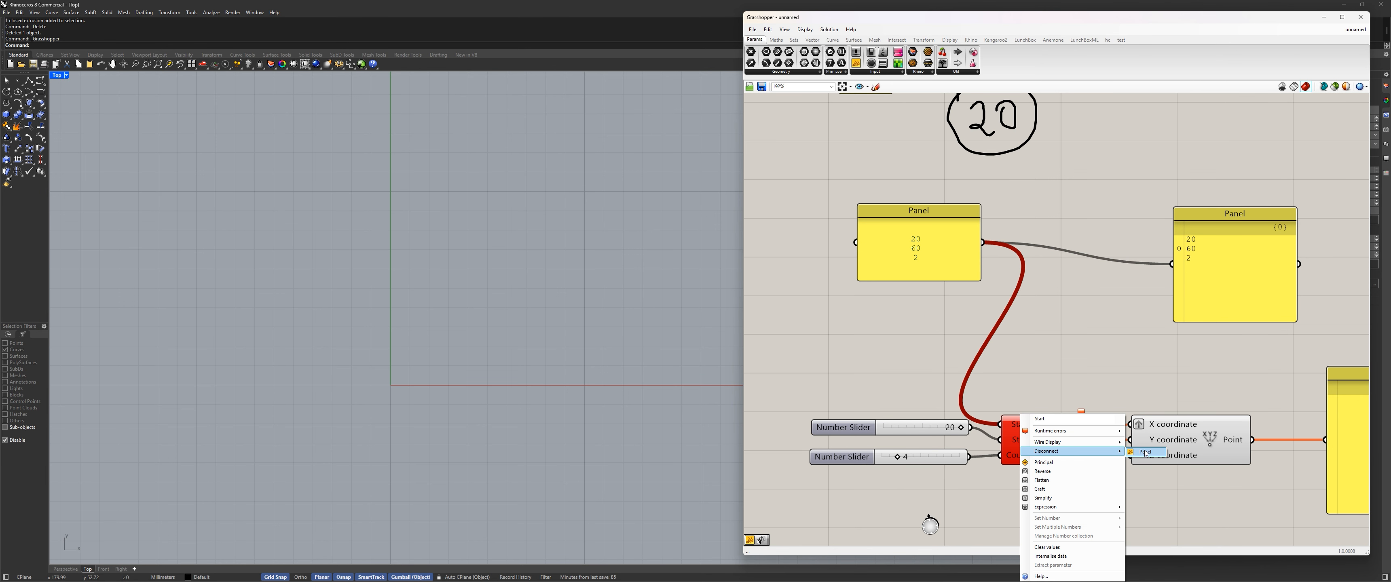
left_click(1146, 453)
Move the 20, 60, 2 panel so that it lines up with the input of the second panel
right_click_drag(1059, 352, 947, 350)
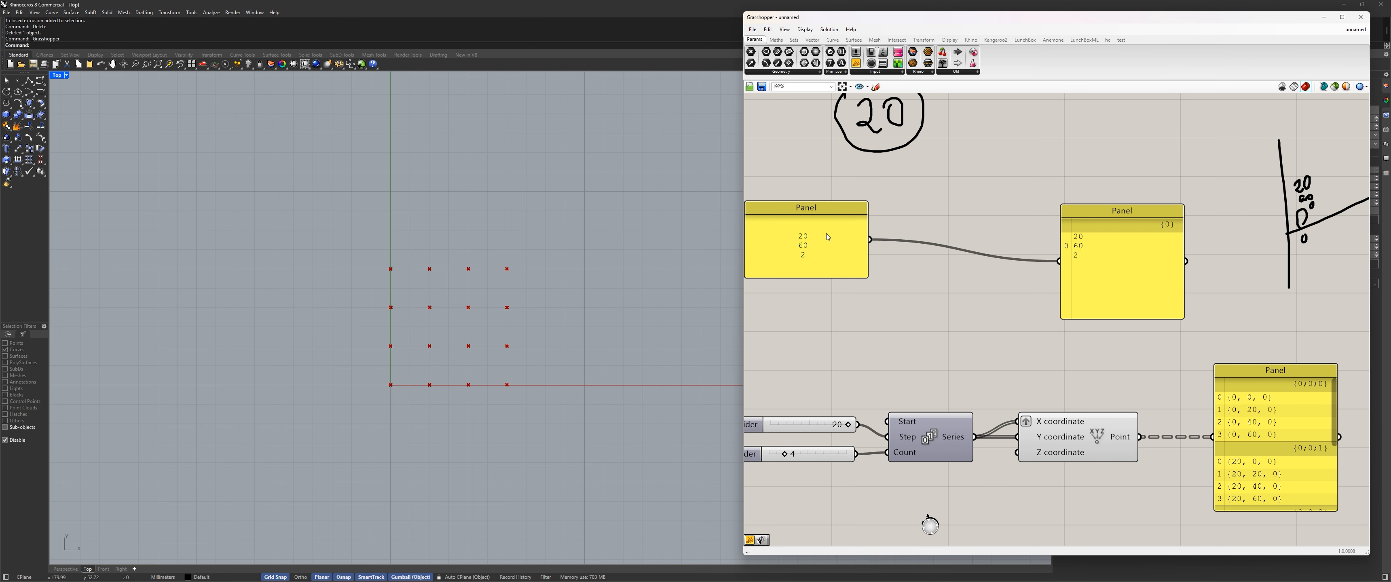
left_click_drag(828, 236, 887, 249)
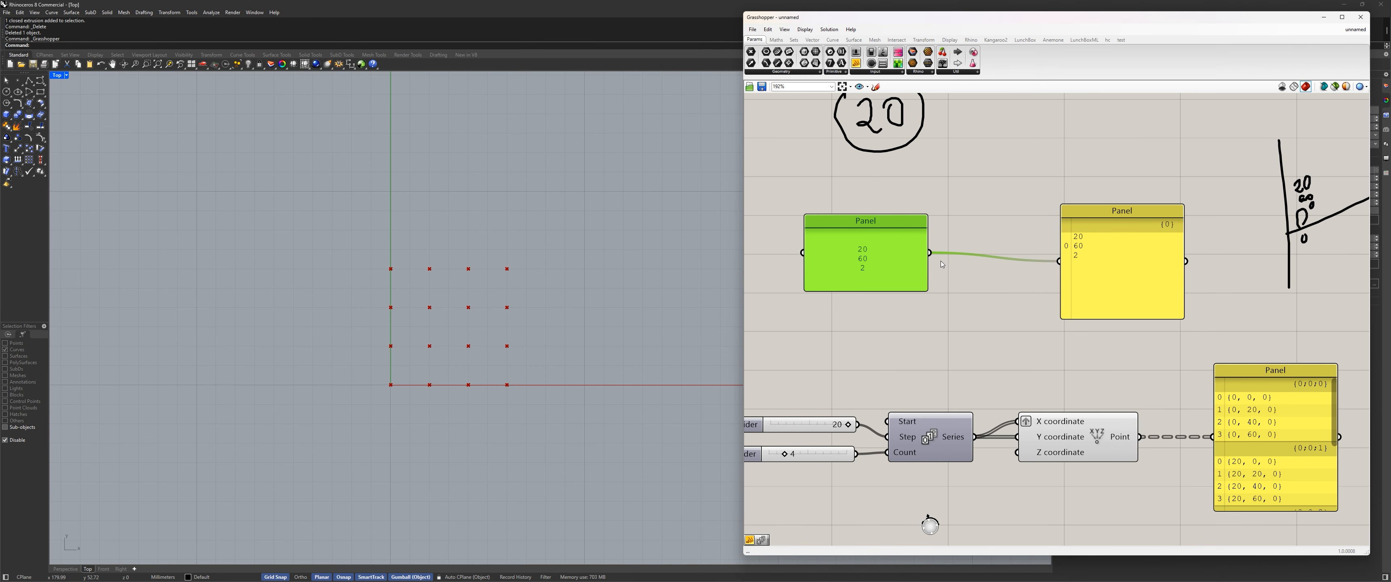
right_click_drag(919, 272, 982, 273)
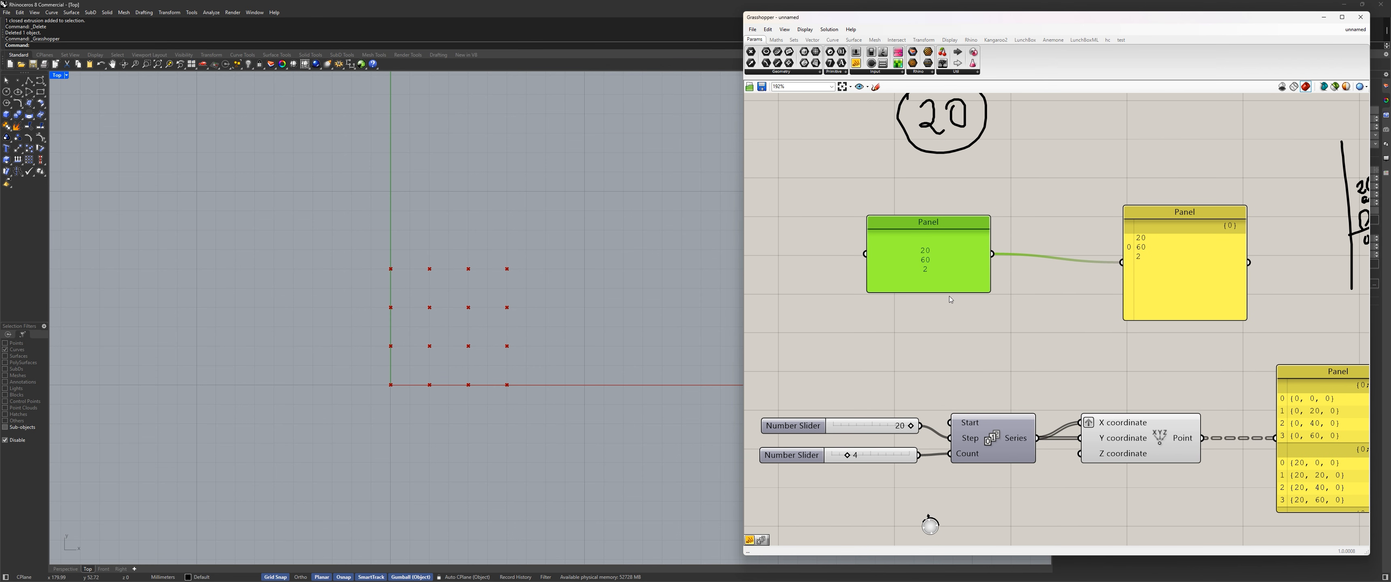
left_click_drag(956, 271, 914, 279)
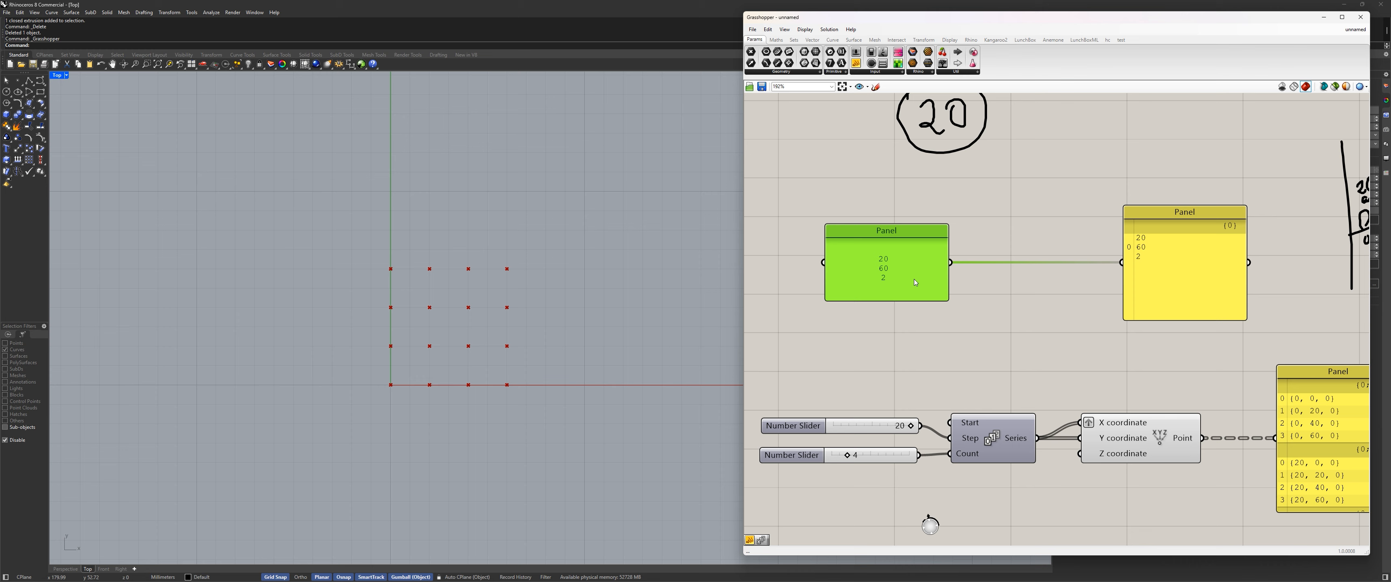
Turn off Multiline Data for the 20, 60, 2 panel so each line becomes a separate item
left_click(893, 351)
left_click(885, 267)
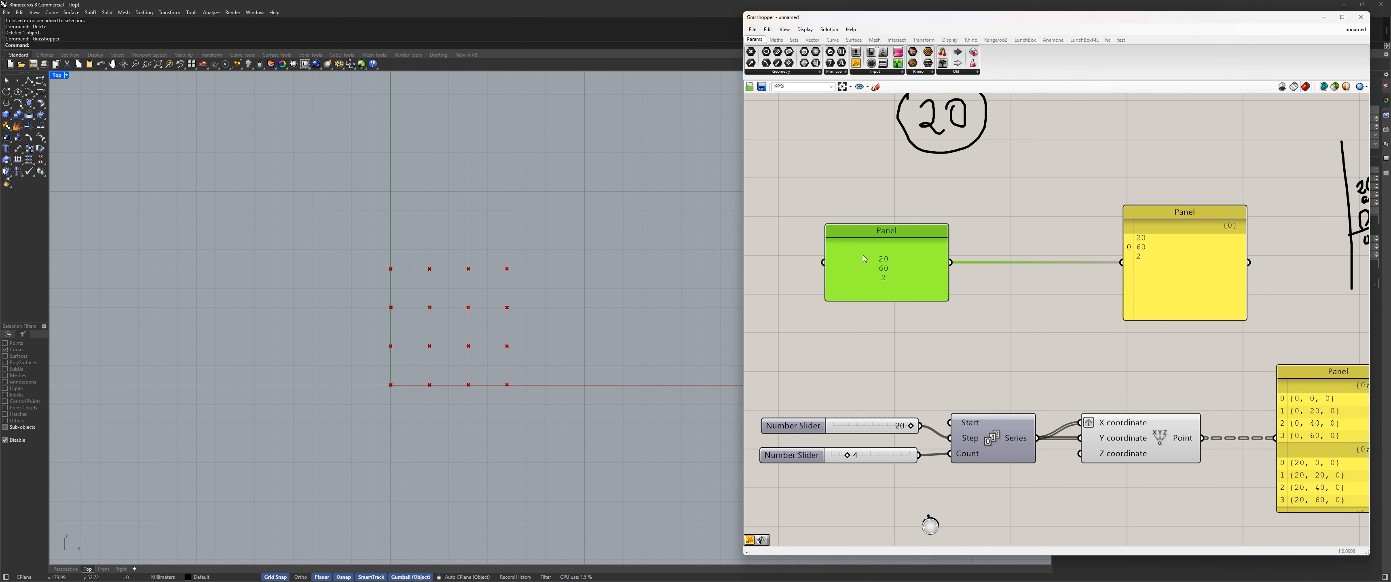
right_click(902, 250)
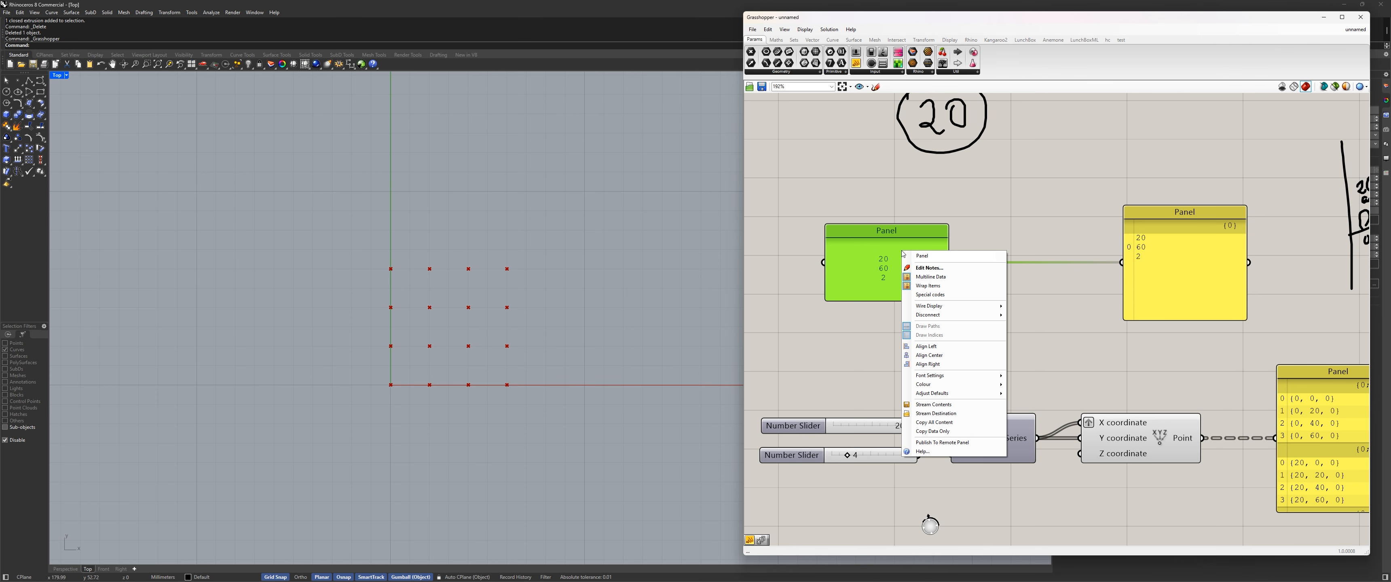
left_click(927, 278)
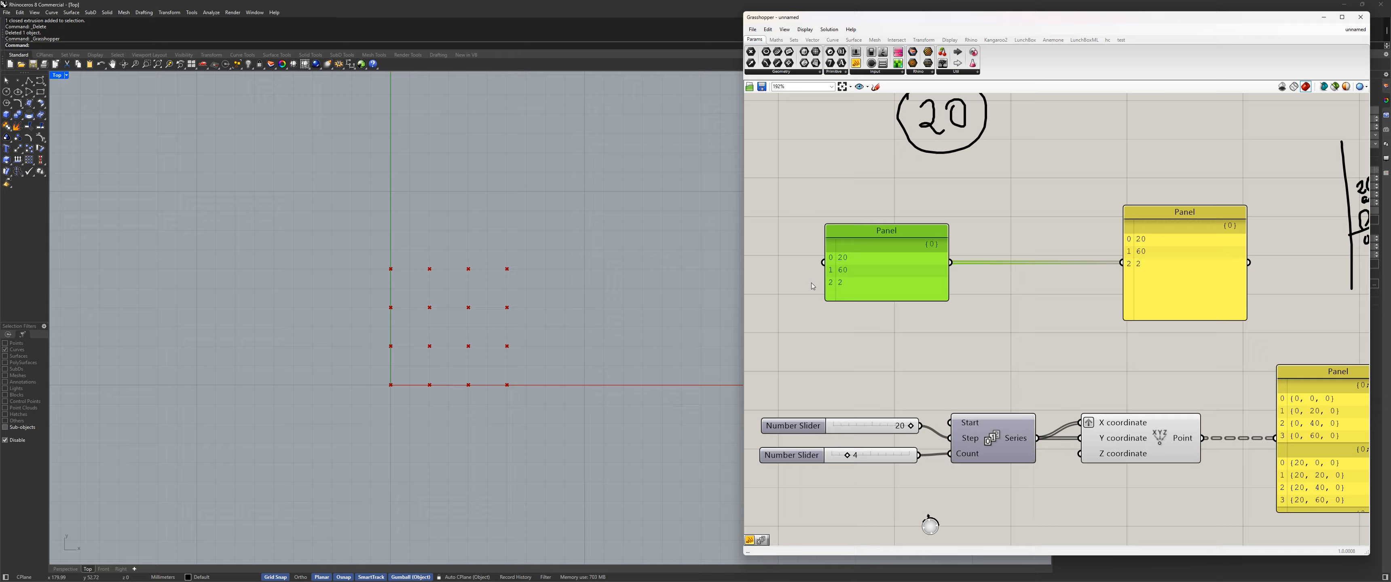
Shift the 20, 60, 2 panel away from the second panel and make it narrower
left_click_drag(935, 251, 877, 256)
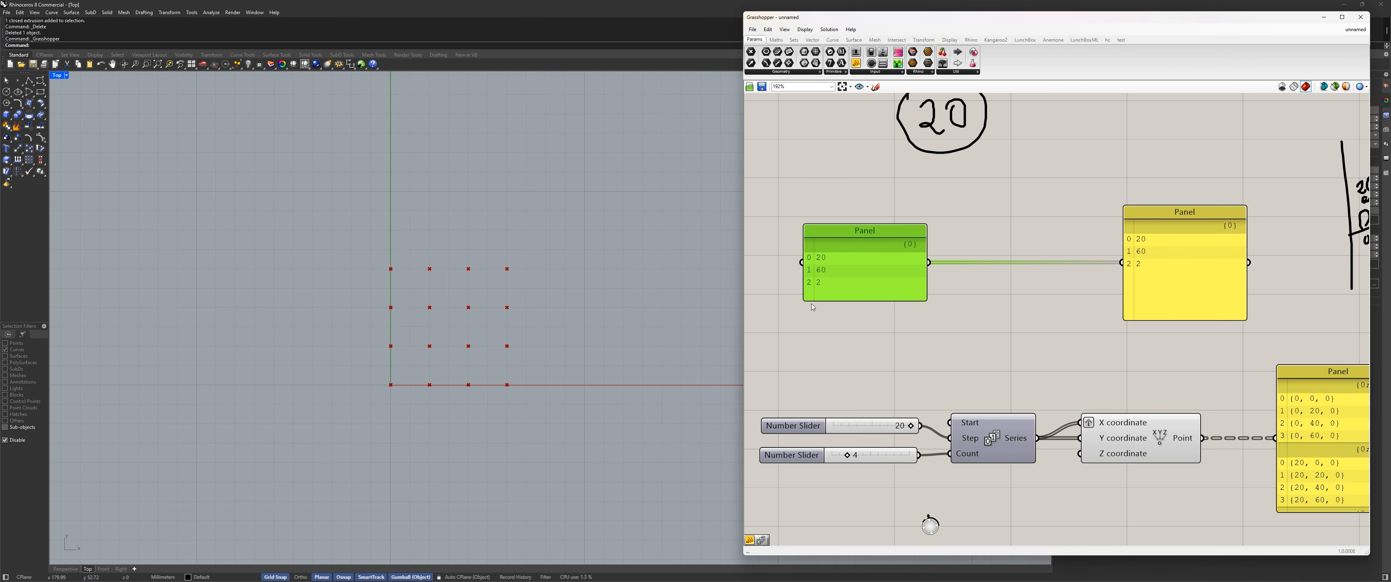
right_click_drag(810, 303, 972, 360)
left_click_drag(1014, 316, 965, 323)
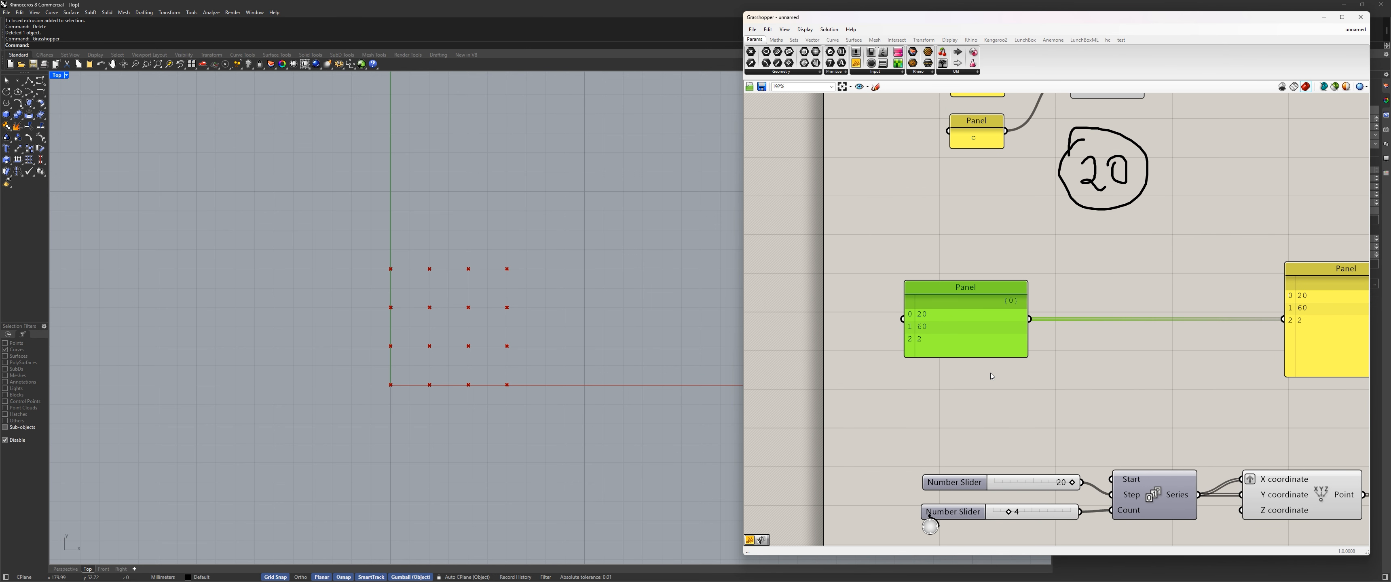
left_click_drag(1027, 332, 987, 315)
right_click_drag(1089, 424, 928, 348)
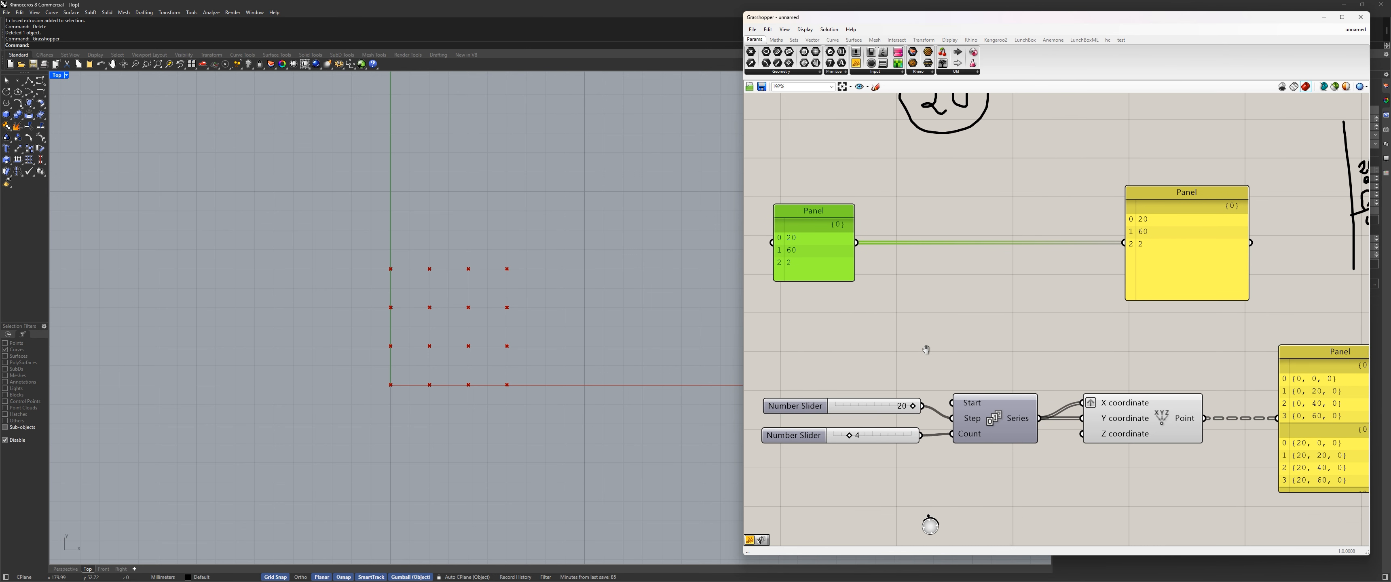
Feed the Series output into the second panel, and reconnect the 20, 60, 2 panel in its place
left_click(1008, 391)
left_click_drag(1037, 418, 1121, 244)
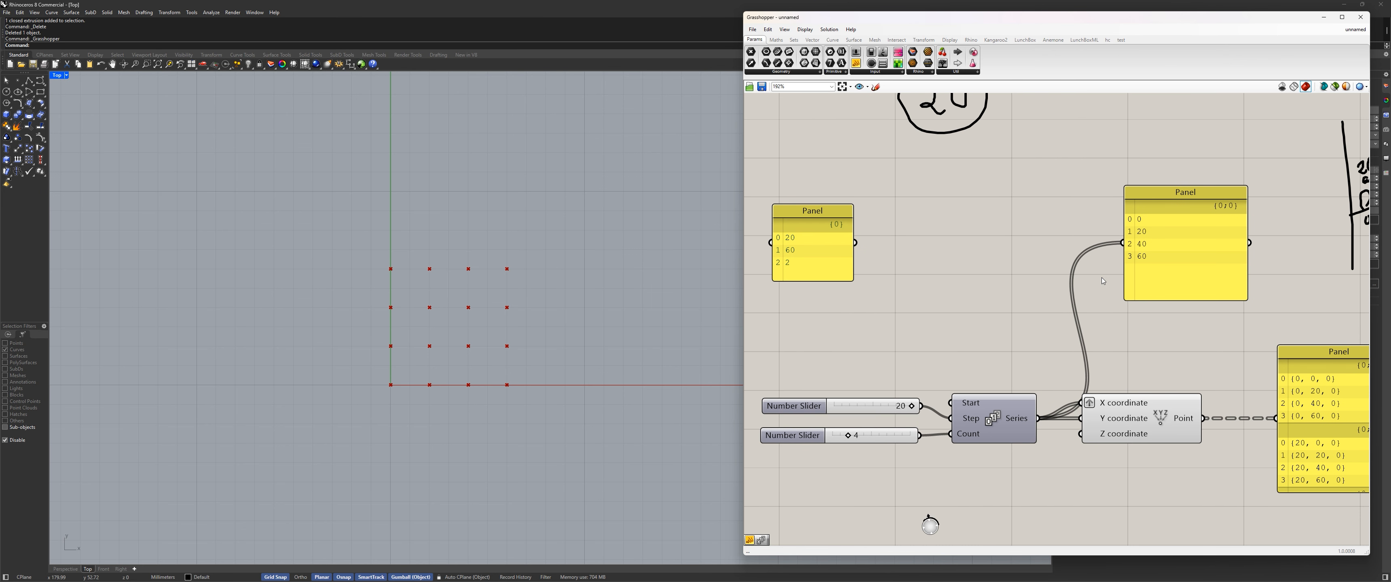
left_click_drag(854, 251, 1122, 243)
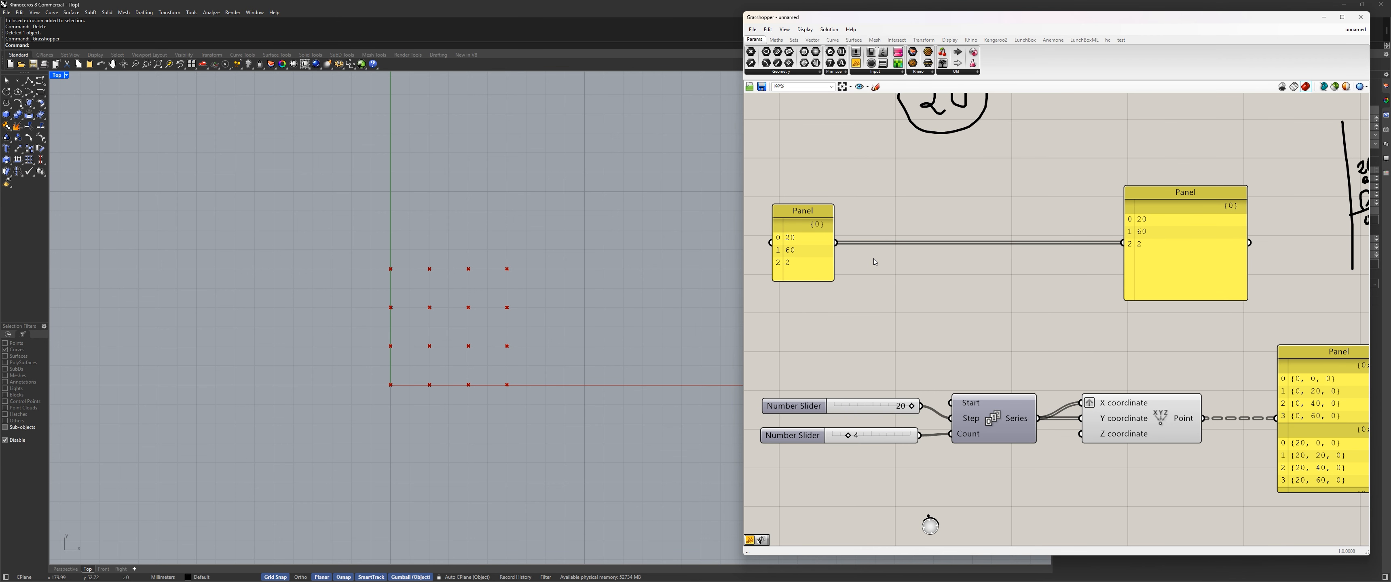
Add a new panel below the wire between the two connected panels and enter 20 as its content
right_click_drag(879, 258, 998, 278)
left_click(941, 278)
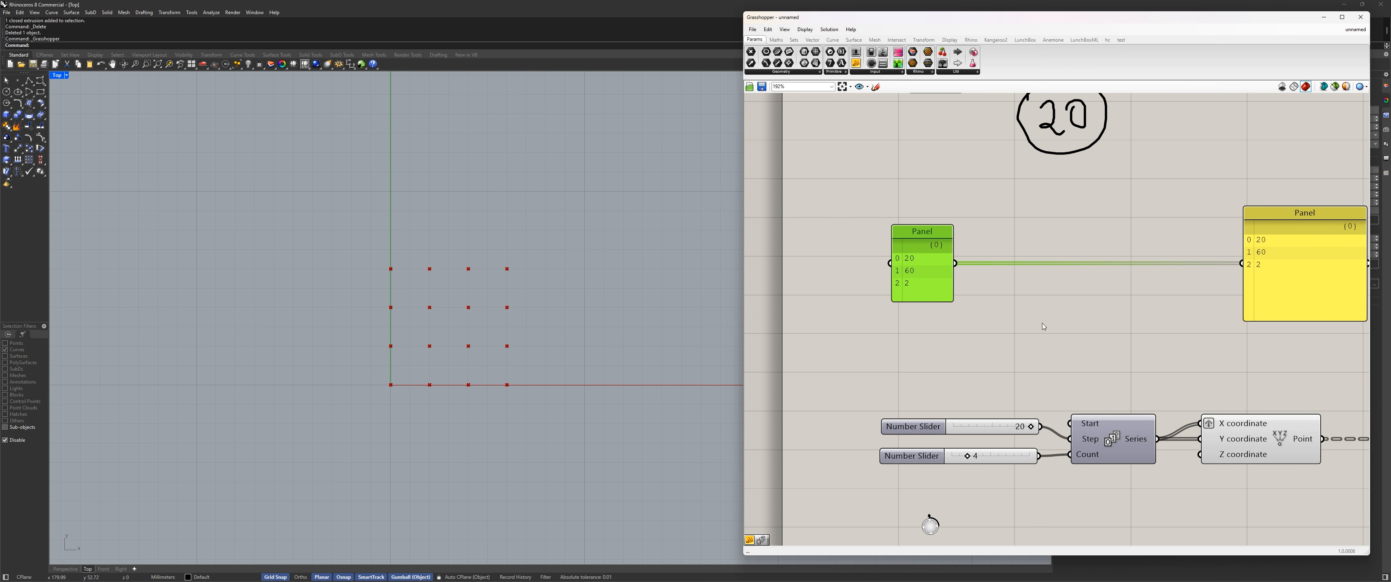
left_click(856, 63)
left_click(1082, 300)
scroll(993, 344, "up", 2)
right_click_drag(992, 340, 895, 356)
left_click_drag(1015, 308, 997, 340)
double_click(996, 338)
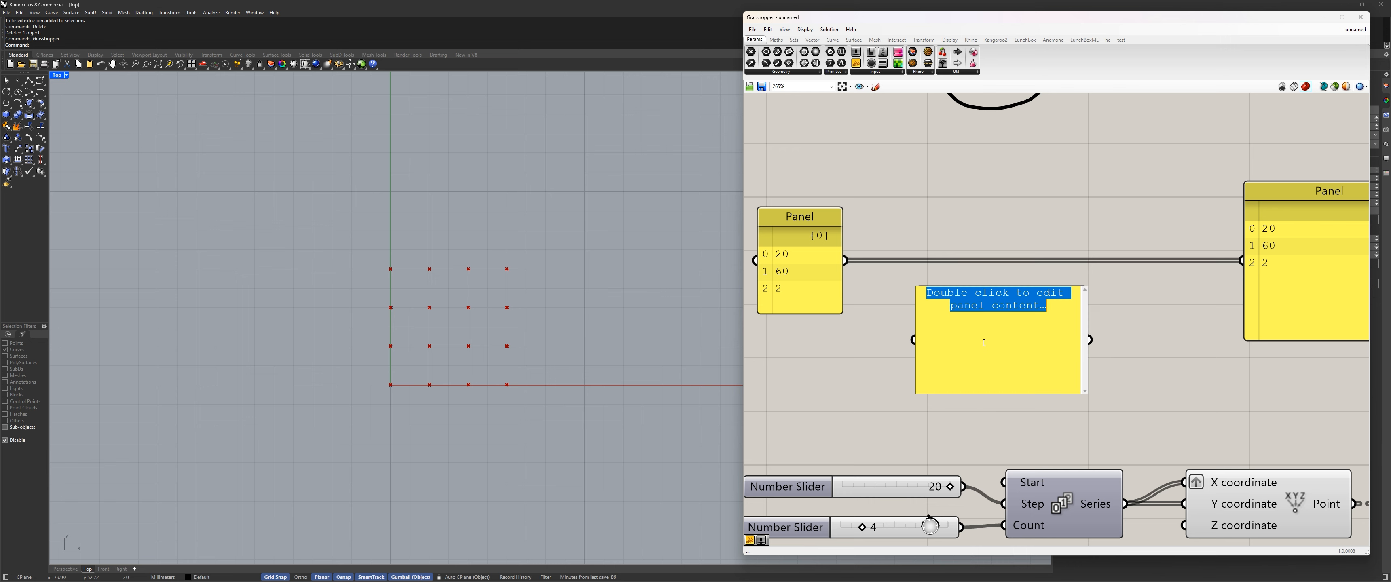
type("20")
left_click(1050, 280)
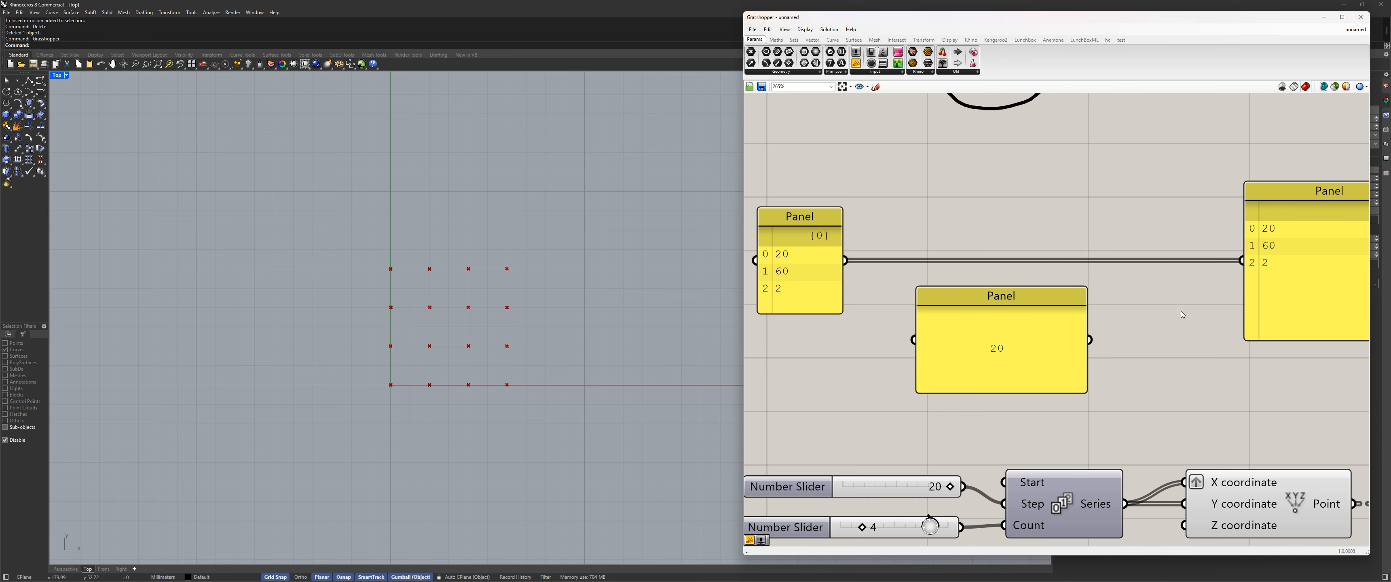
Reopen the new panel's content and try to add a second line below 20
left_click(1013, 318)
double_click(1016, 334)
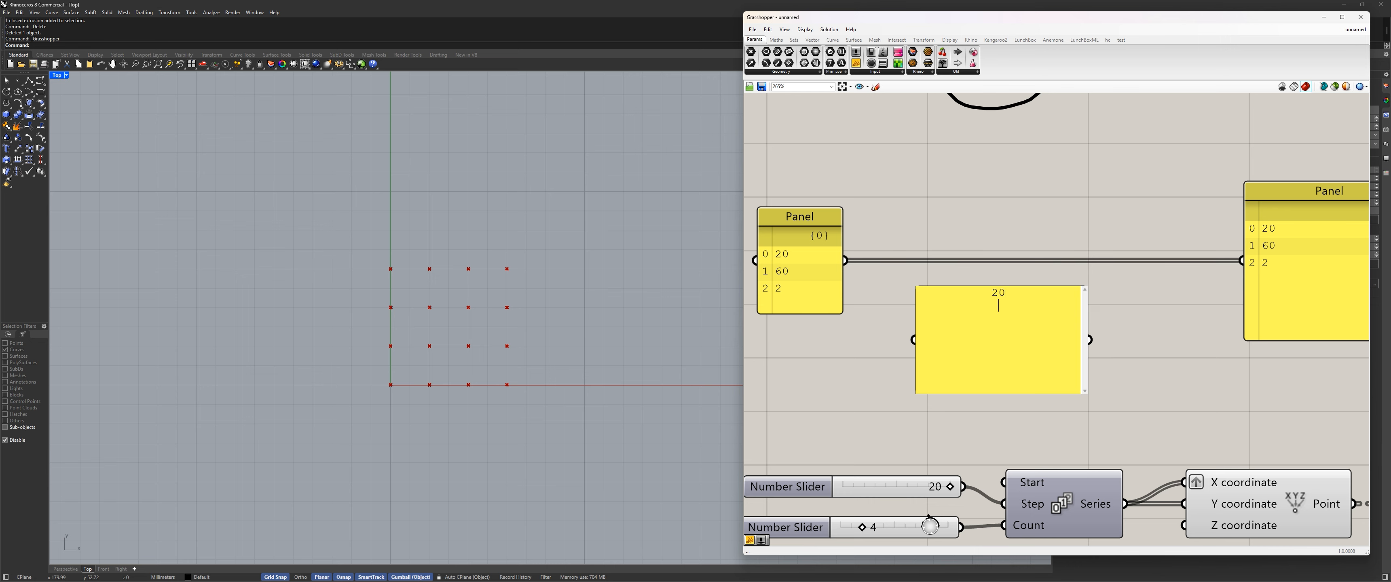
type("=")
left_click(1153, 359)
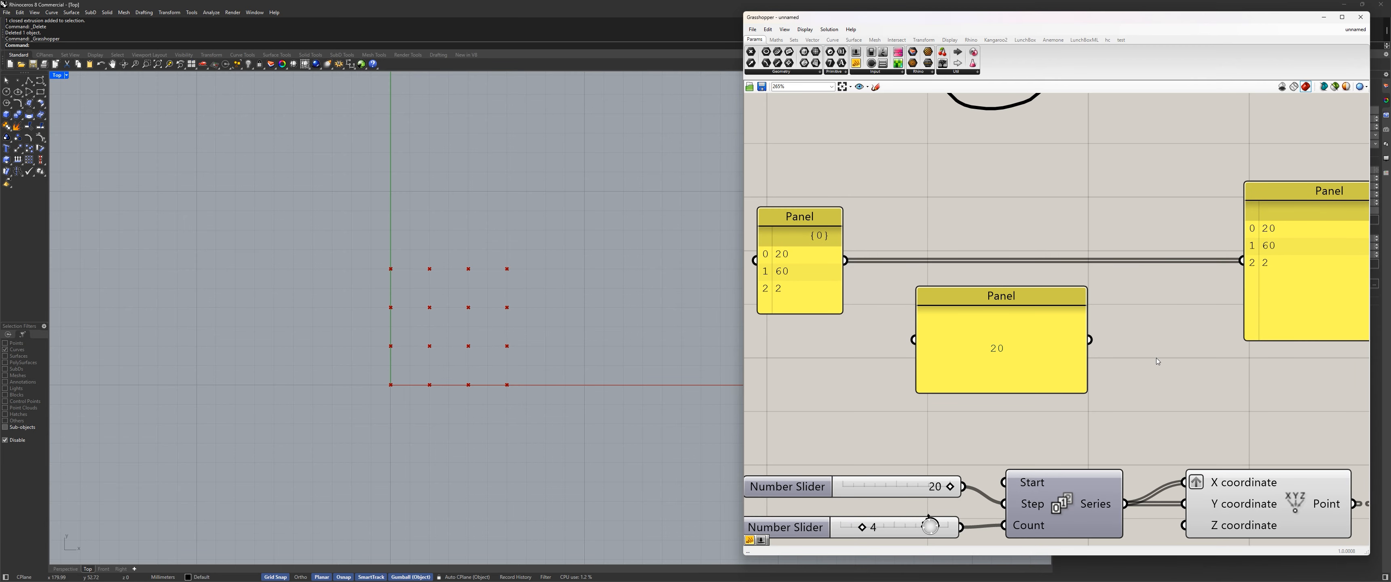
Replace the new panel's content with a, b and c on separate lines
left_click(1019, 330)
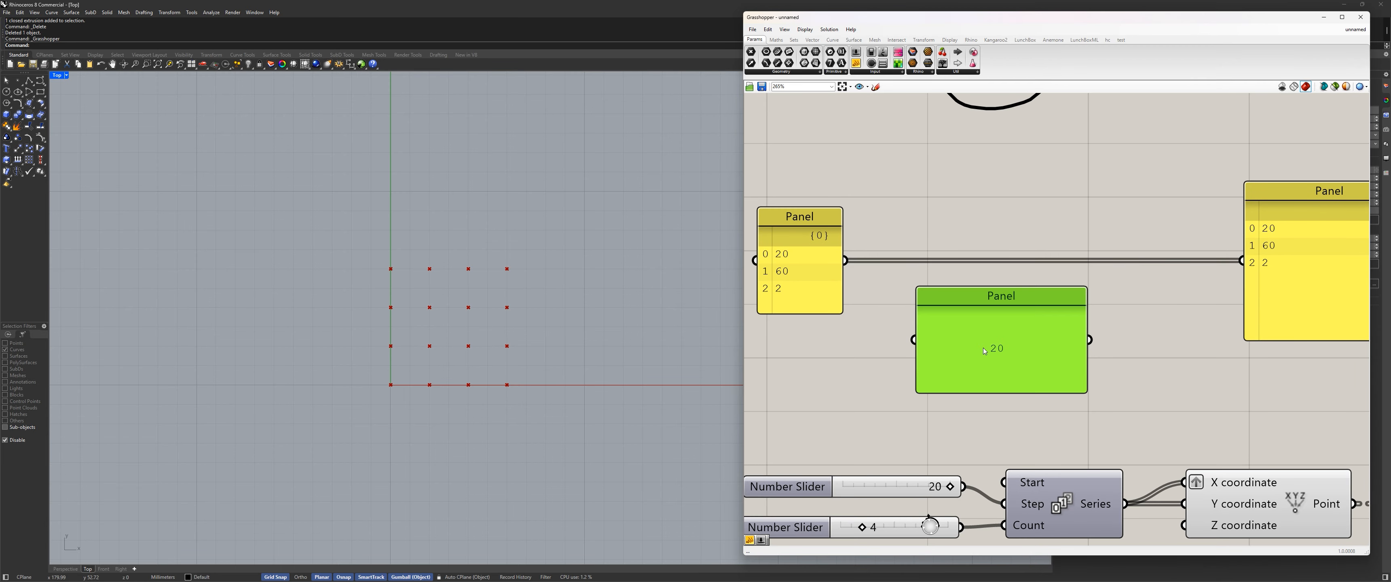
double_click(1013, 332)
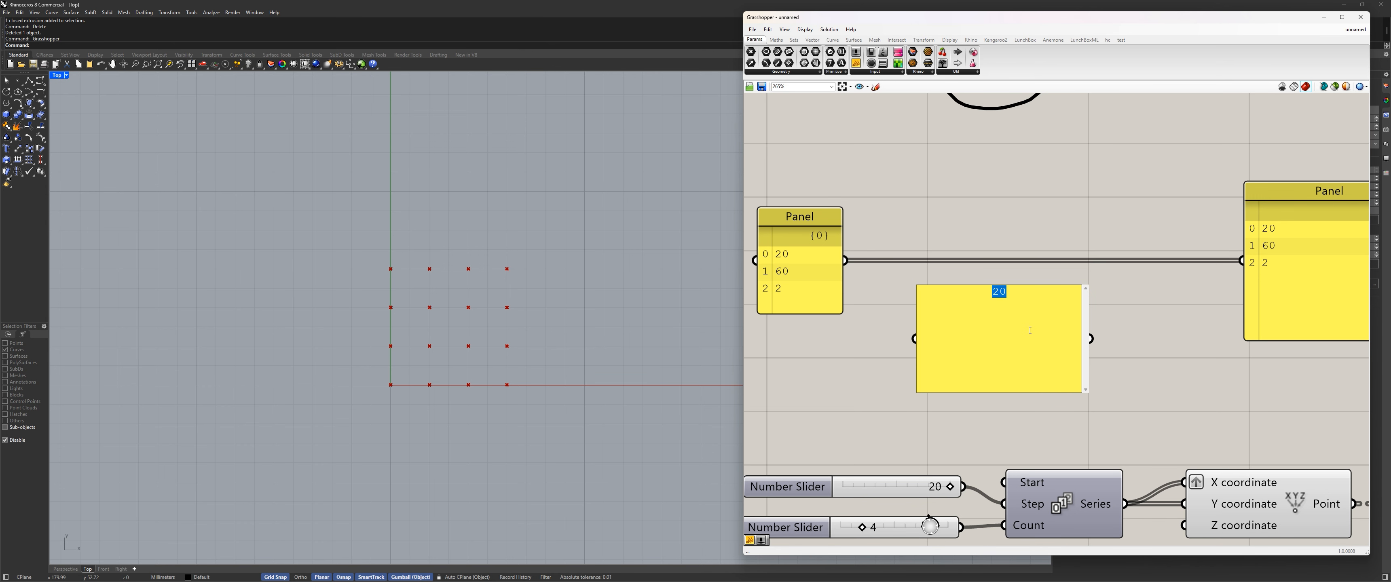
type("a ")
type("b")
key("Return")
type("c")
left_click(1150, 306)
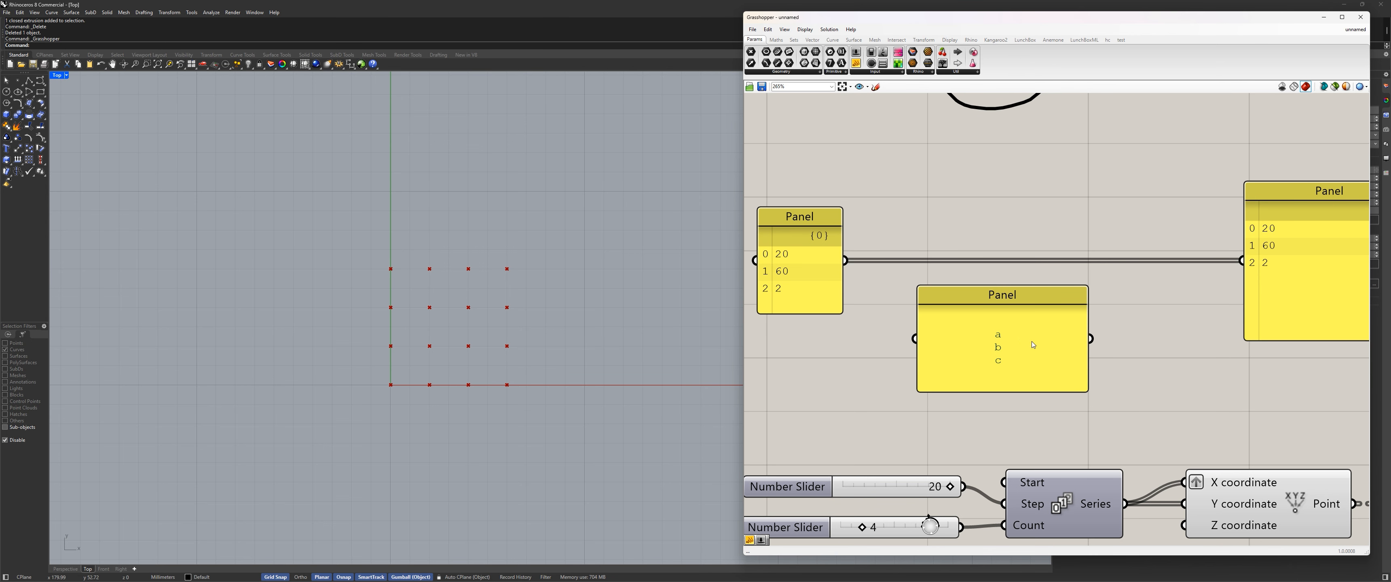
Nudge the a, b, c panel slightly upward and turn off its Multiline Data option
left_click_drag(1032, 342, 1014, 332)
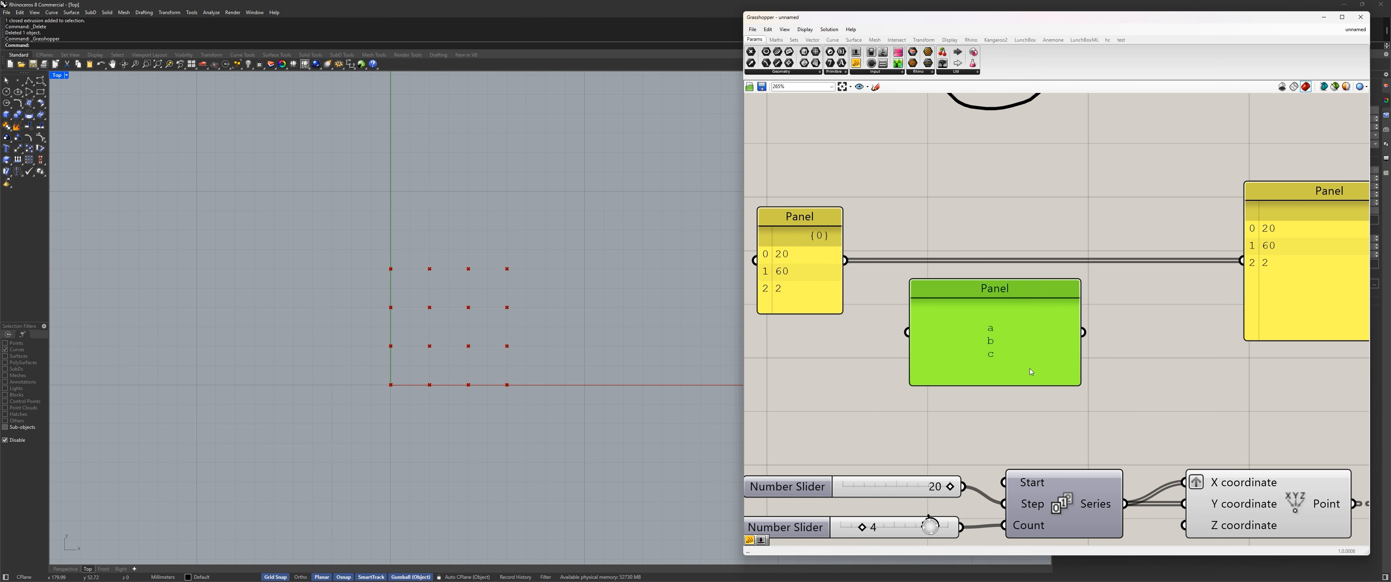
right_click(1001, 333)
left_click(1018, 361)
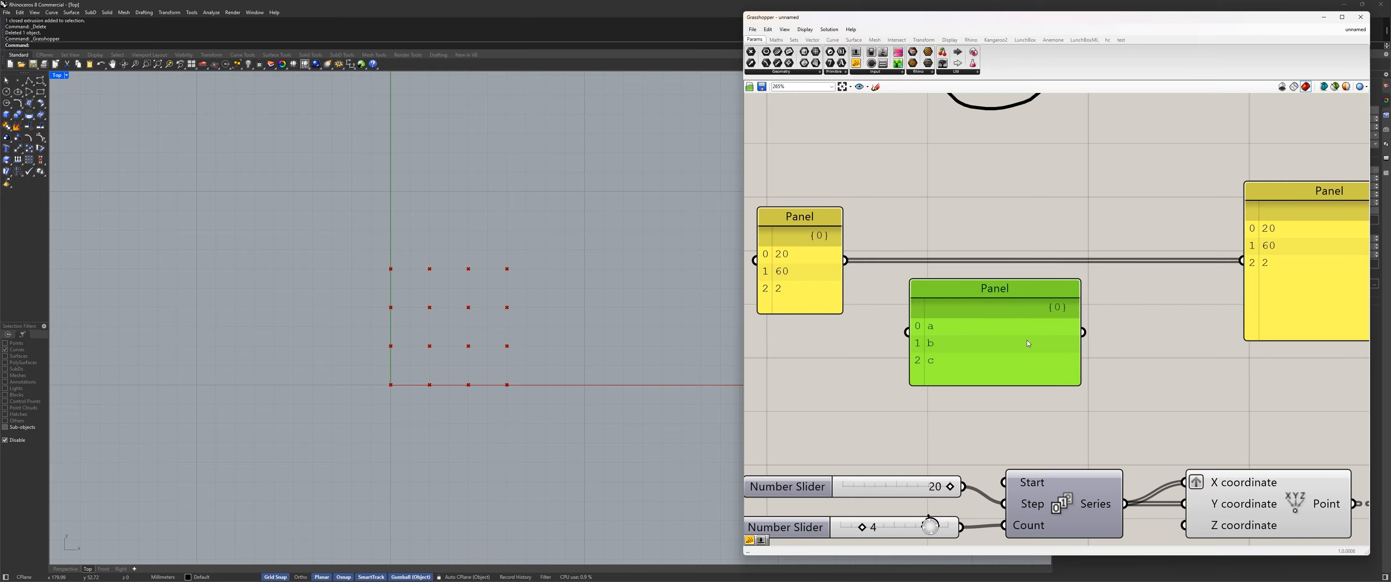
Replace the letters in the new panel with 20, 60 and 3 on separate lines
double_click(991, 341)
type("20")
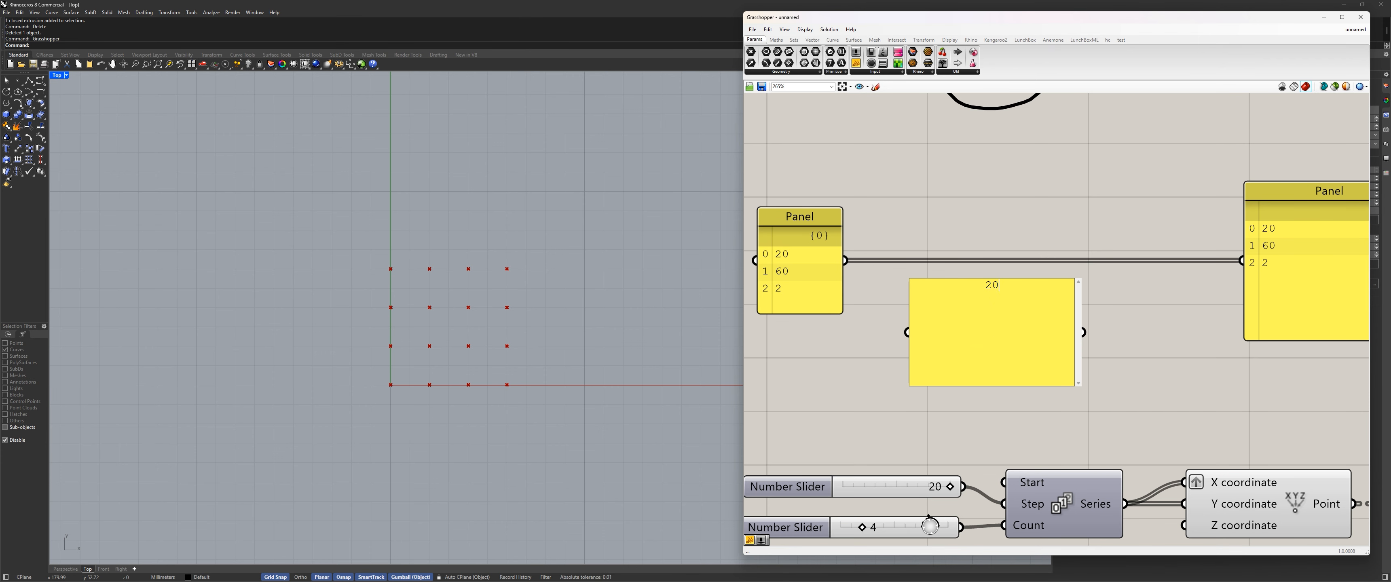
key("Return")
type("60 ")
type("3")
key("Escape")
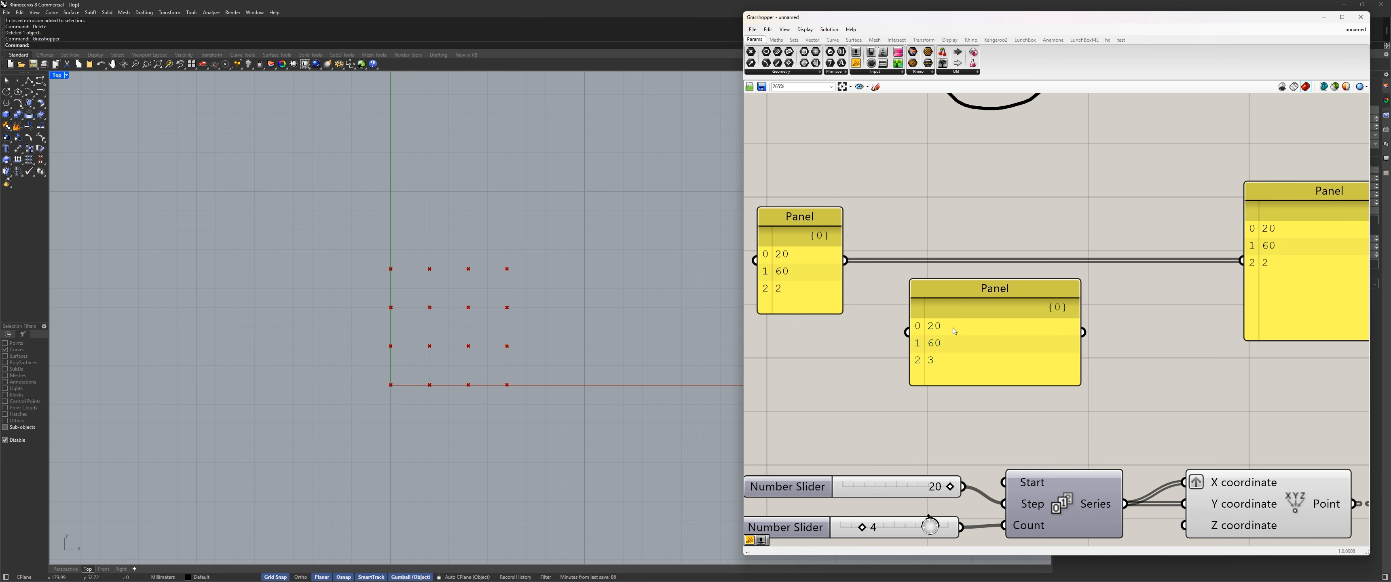
Switch Multiline Data on and back off for the 20, 60, 3 panel to compare both modes
right_click(988, 325)
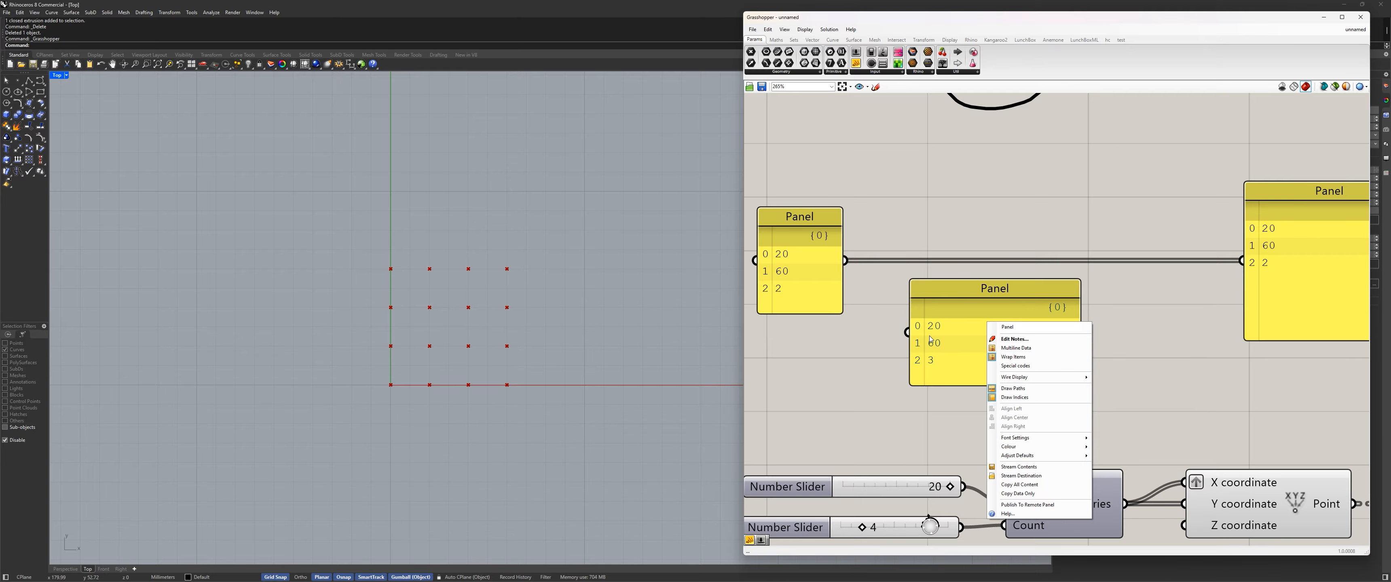
left_click(872, 372)
right_click(971, 324)
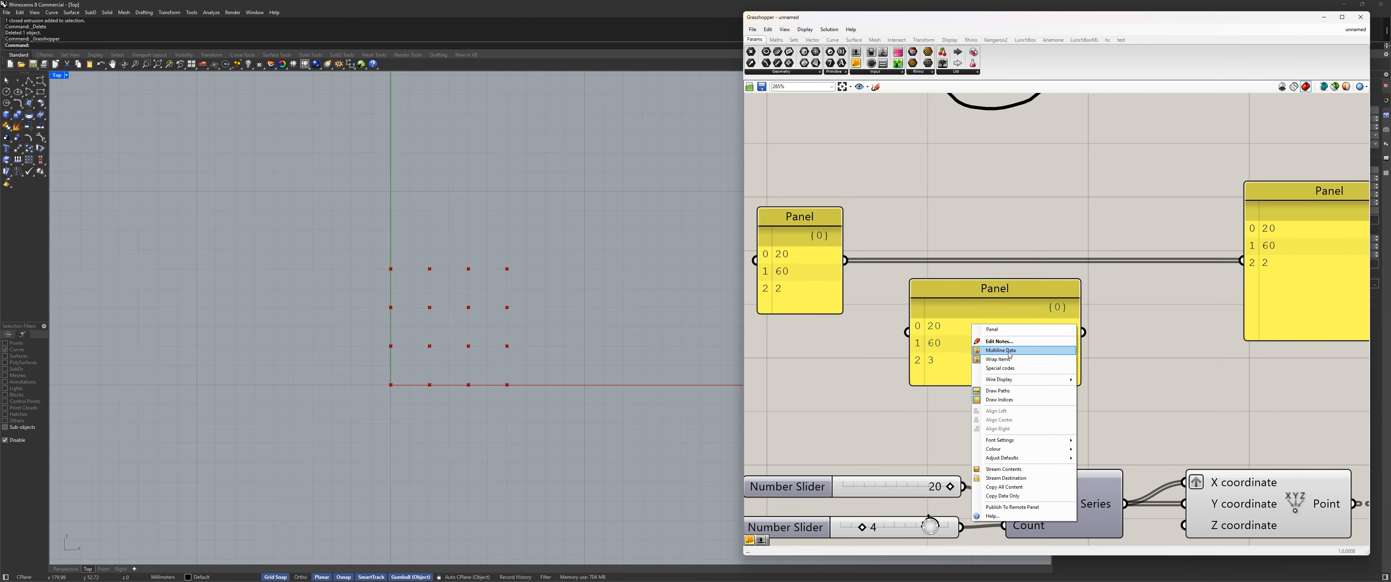
left_click(1001, 349)
right_click(996, 340)
left_click(1023, 363)
Select the two number sliders, Series and the point component together and move them down to free space below the panels
scroll(860, 380, "down", 3)
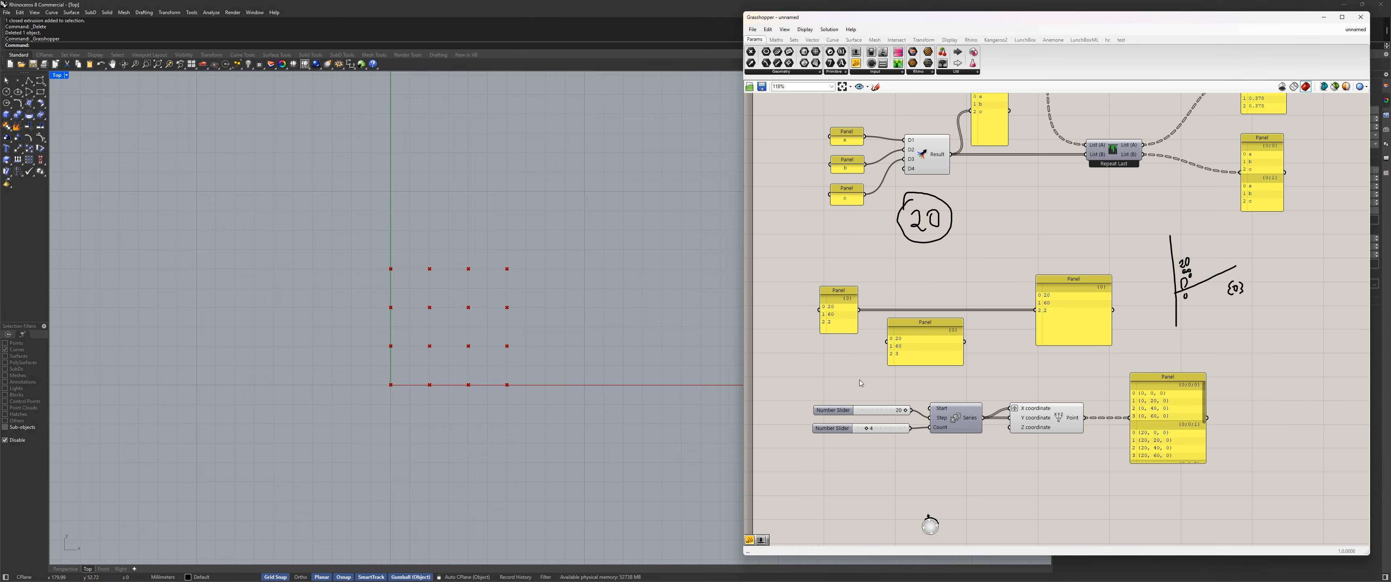
scroll(1022, 339, "up", 2)
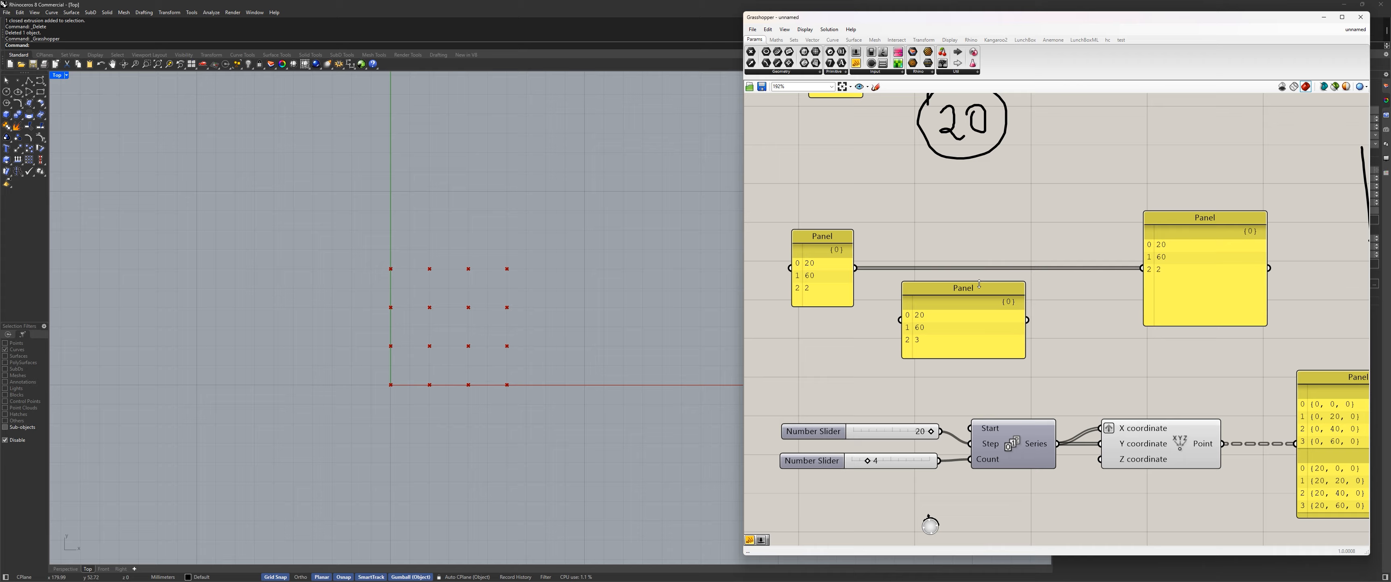
scroll(1008, 306, "down", 3)
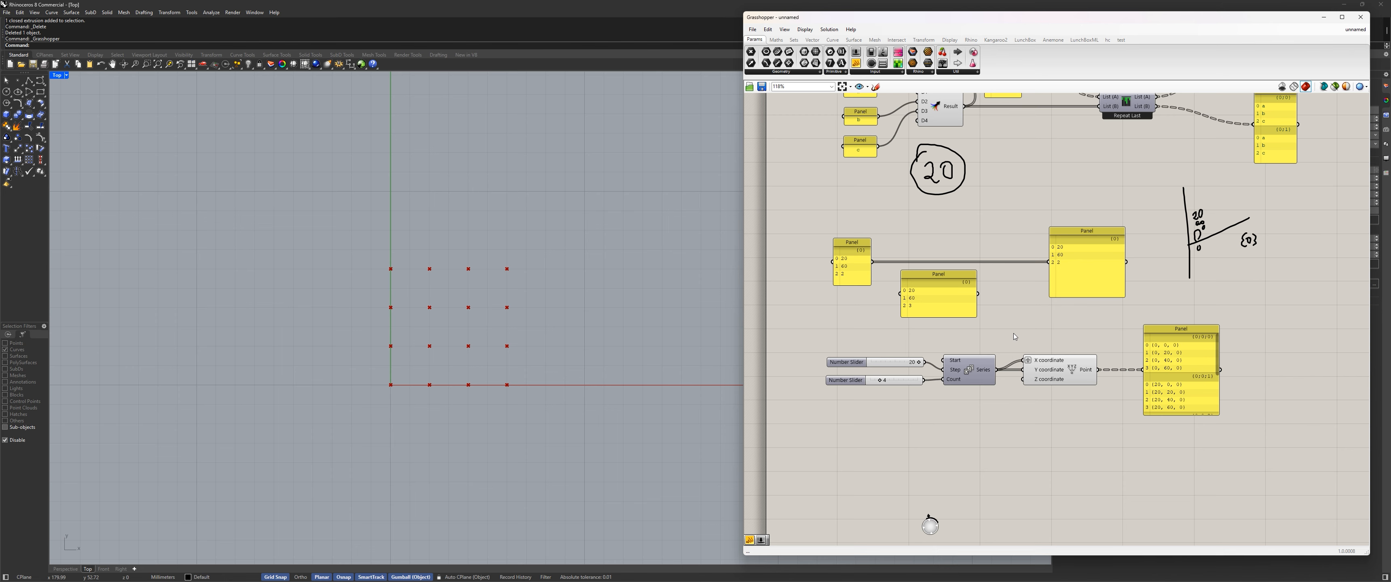
left_click_drag(1082, 435, 809, 342)
left_click_drag(1064, 374, 1051, 423)
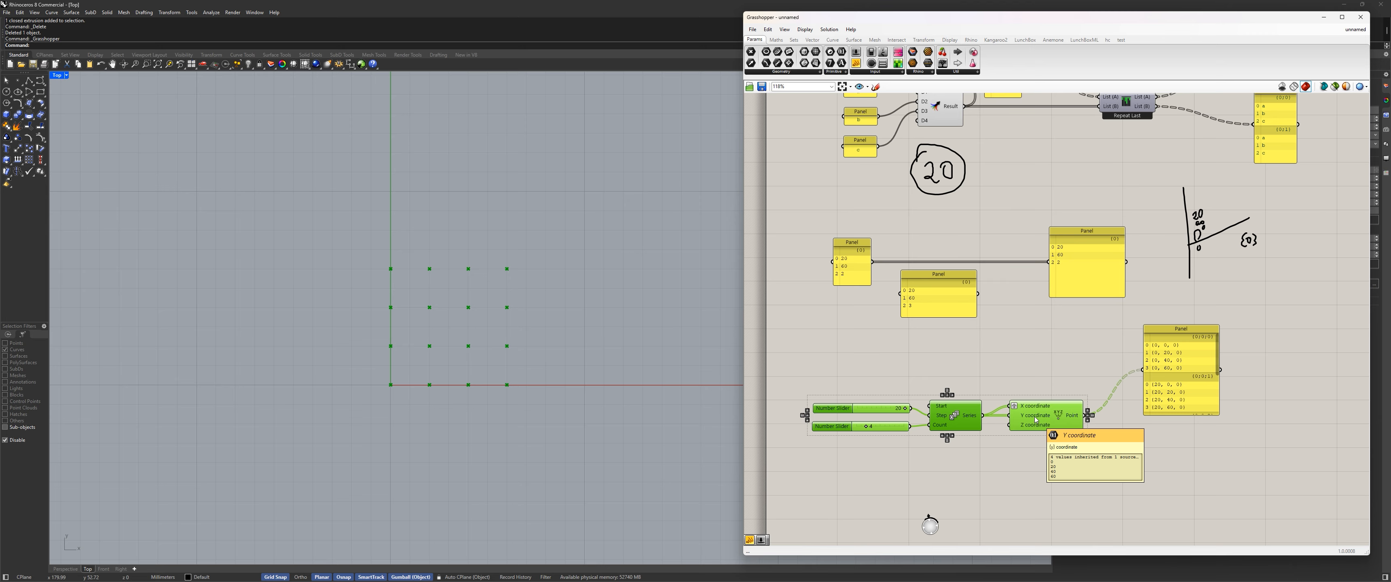
left_click(873, 354)
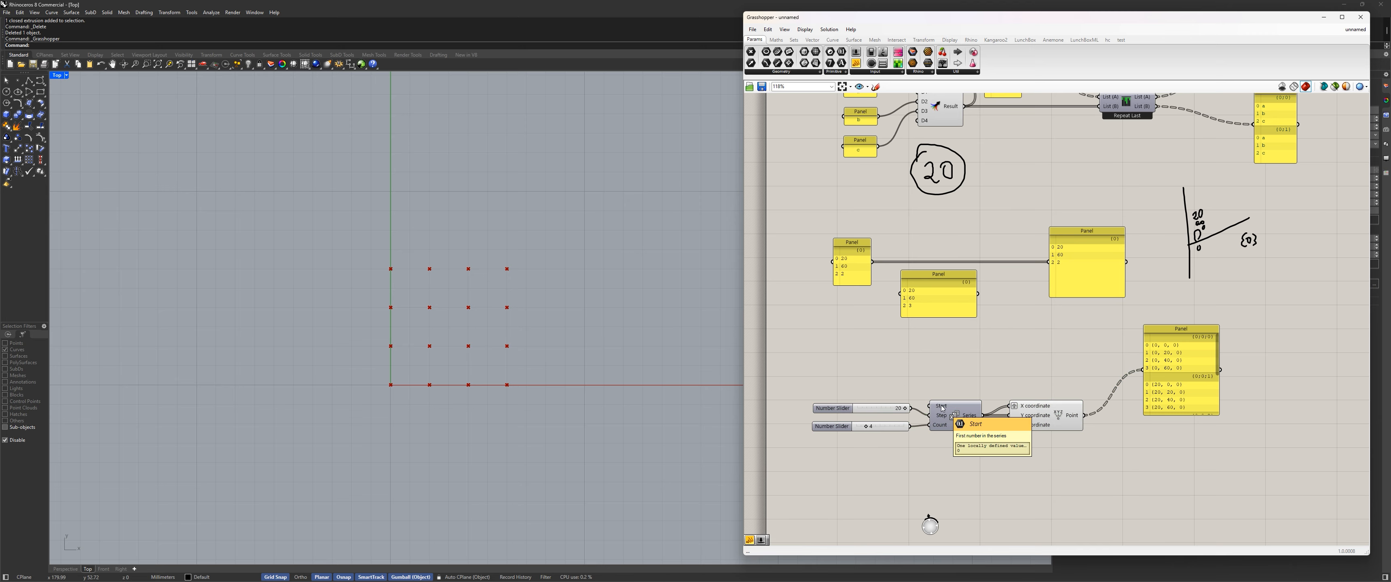